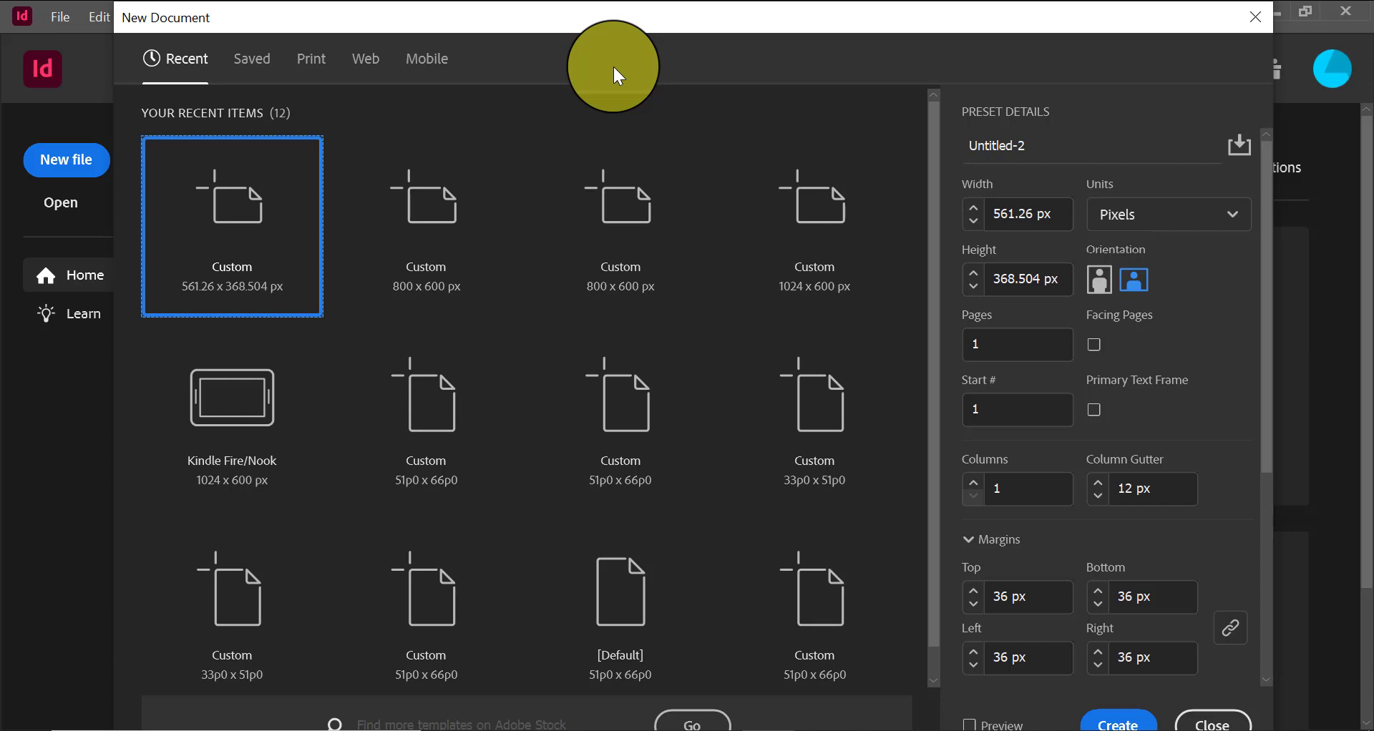
Switch to the blank Print document presets and set the document units to Millimeters
{"action": "left_click", "coordinate": [307, 62]}
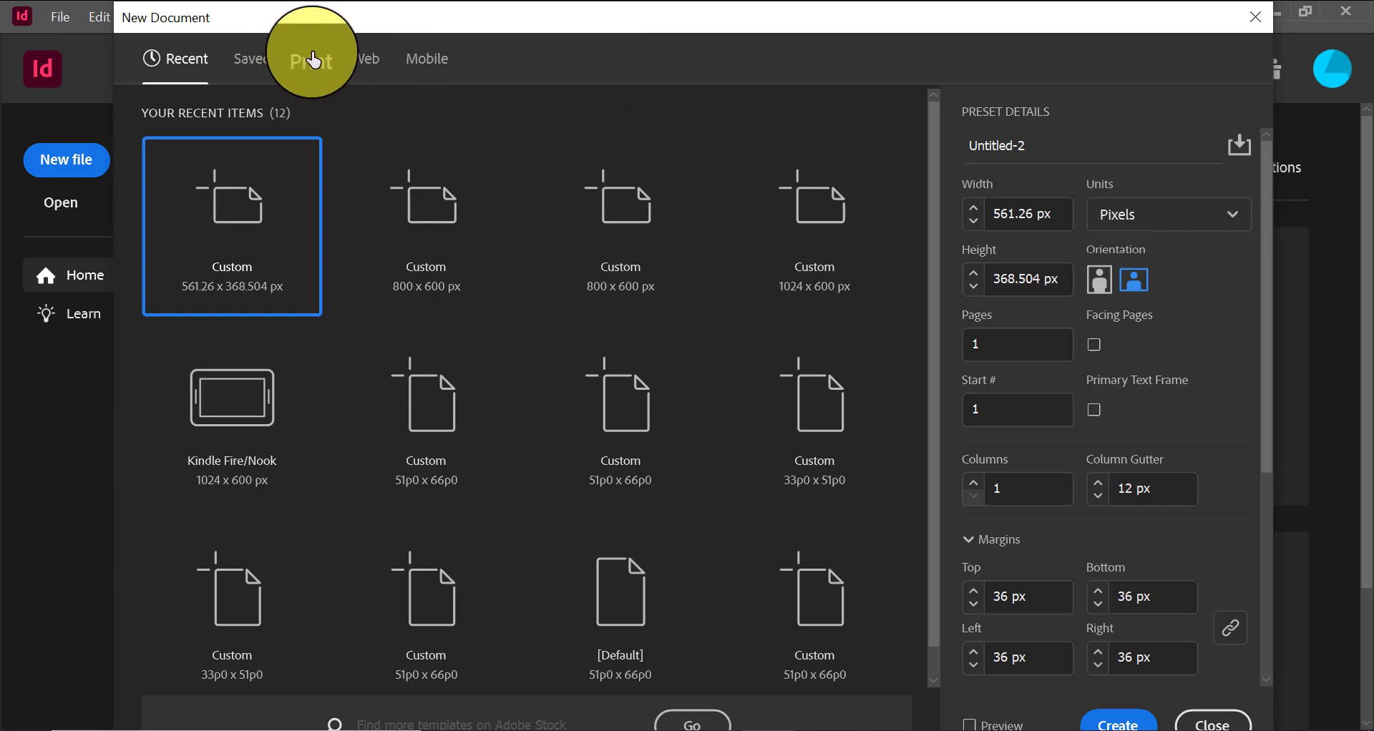
{"action": "left_click", "coordinate": [313, 62]}
{"action": "left_click", "coordinate": [1142, 218]}
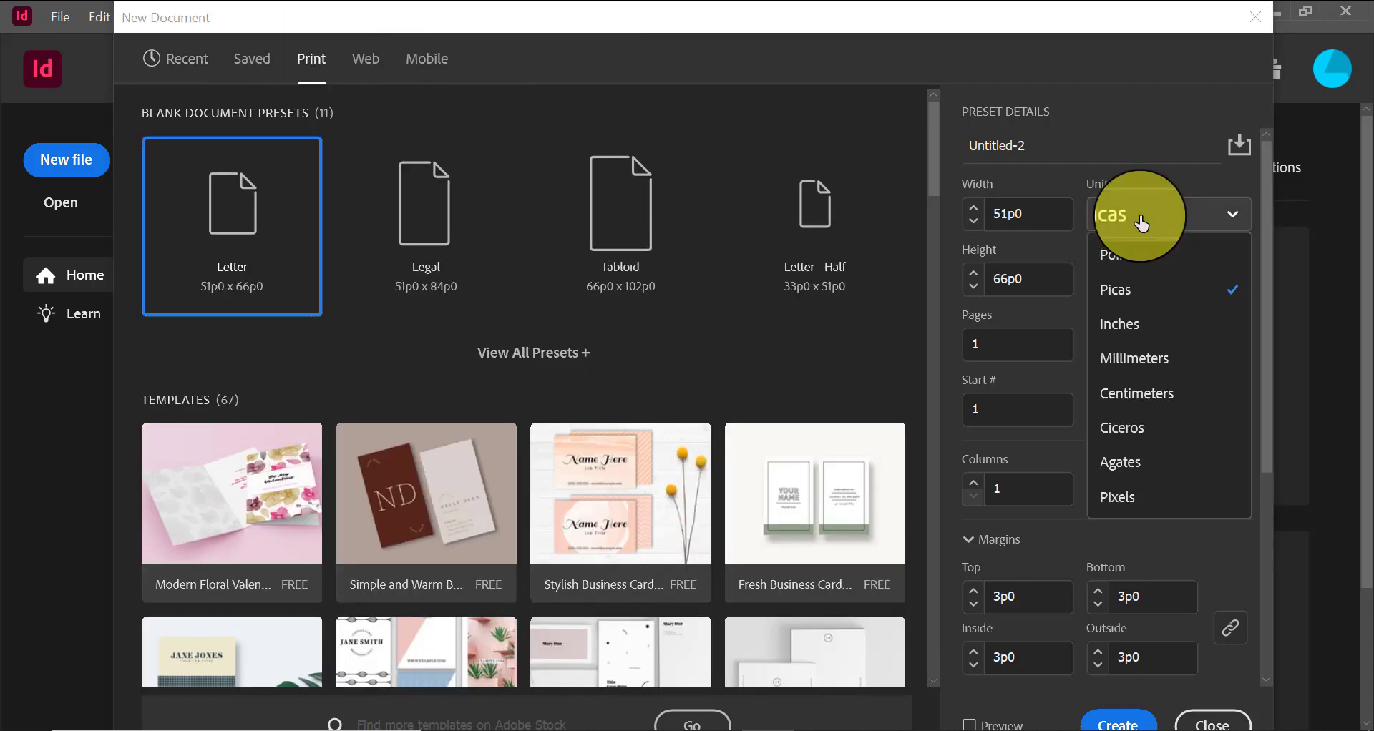
{"action": "left_click", "coordinate": [1174, 360]}
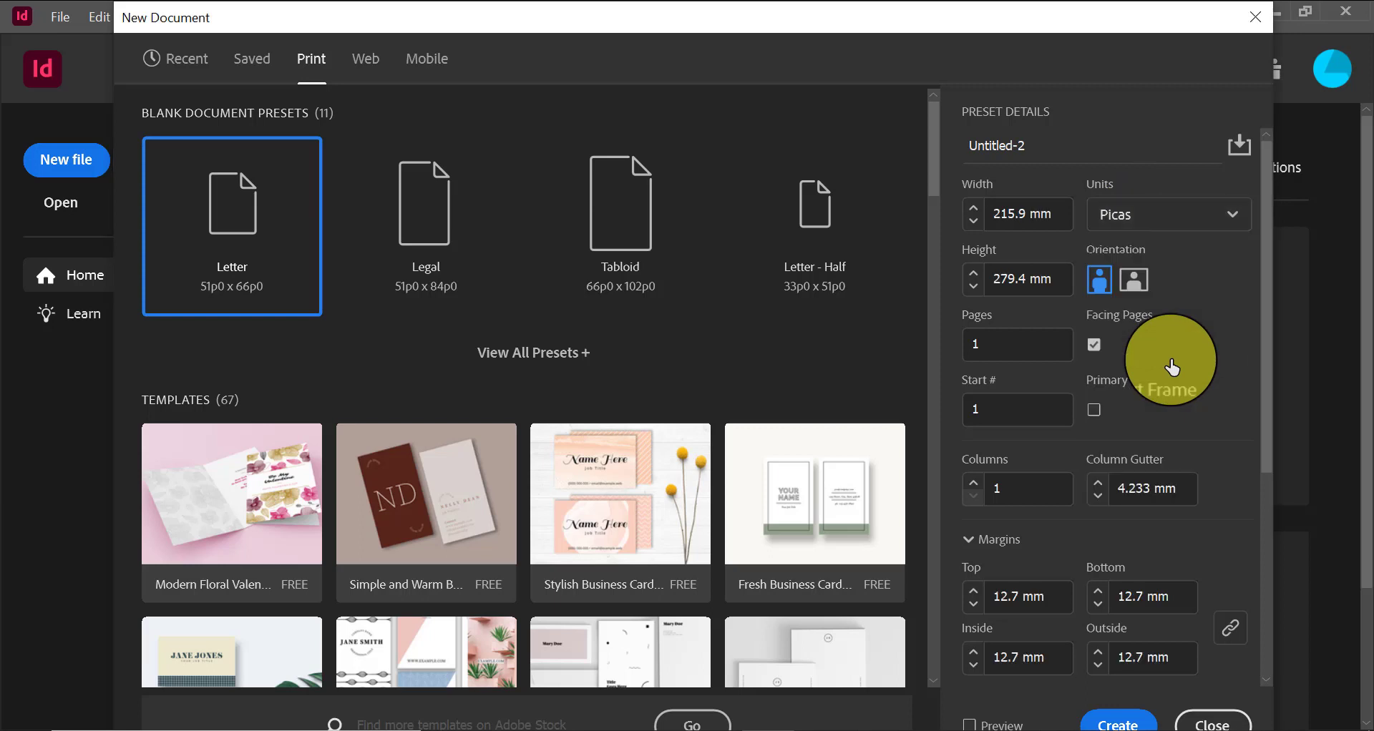
Name the new document "book cover"
{"action": "left_click", "coordinate": [1074, 156]}
{"action": "double_click", "coordinate": [1074, 155]}
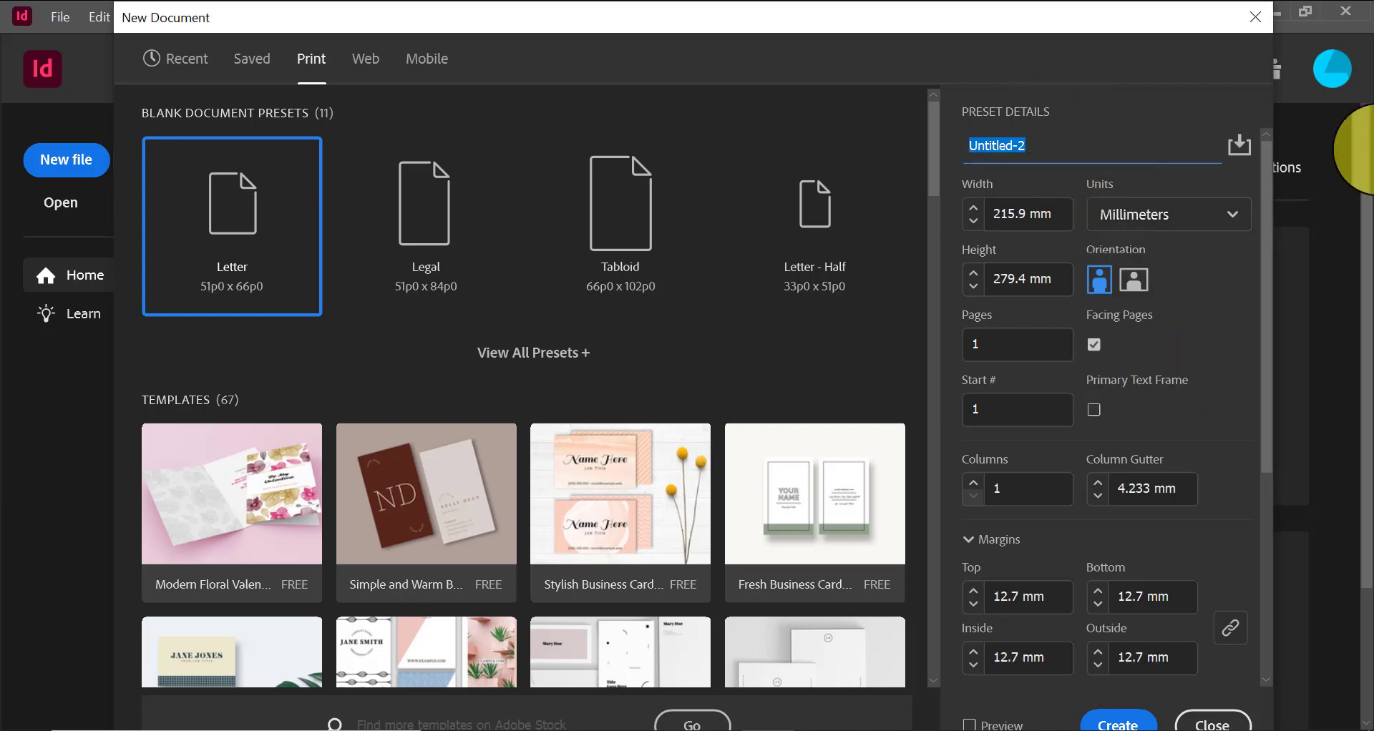
{"action": "type", "text": "book cover"}
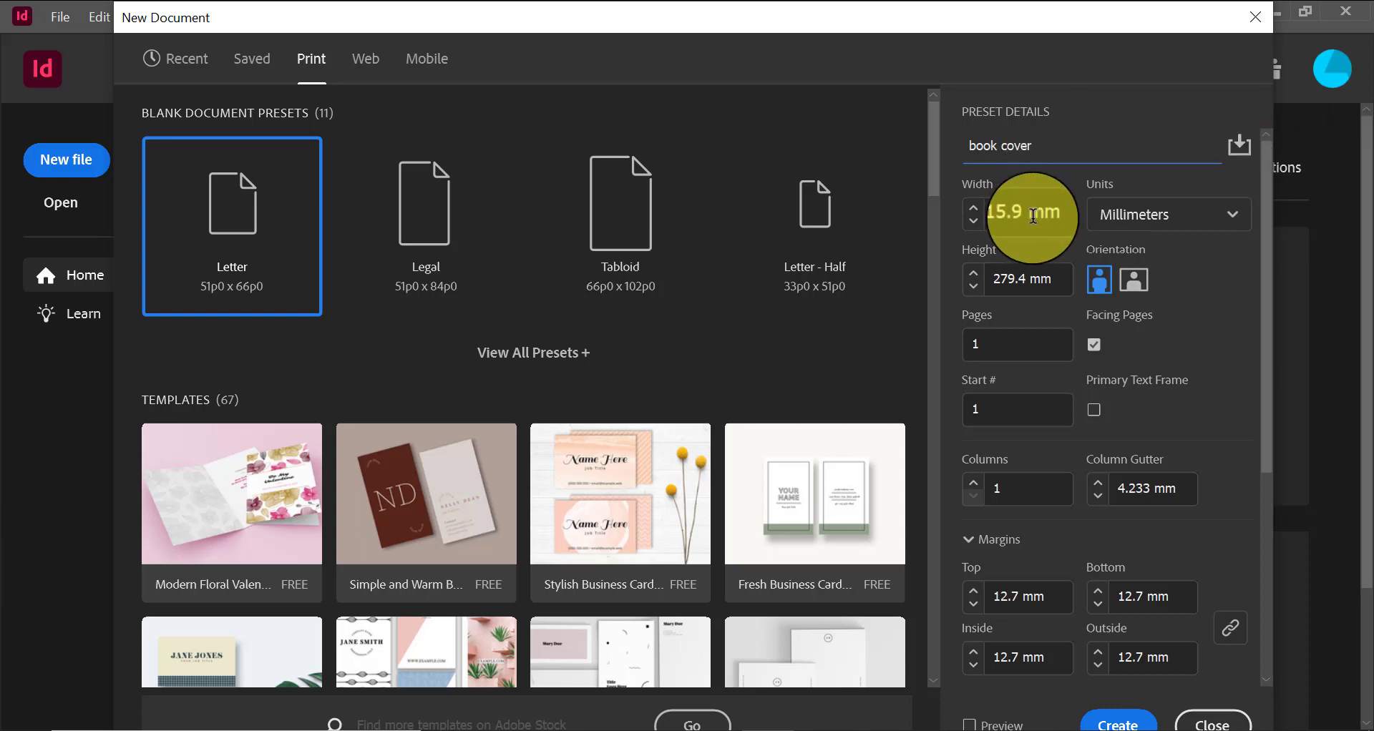
Set the new document's page size to 130 mm wide and 198 mm high
{"action": "left_click", "coordinate": [1033, 216]}
{"action": "key", "text": "BackSpace"}
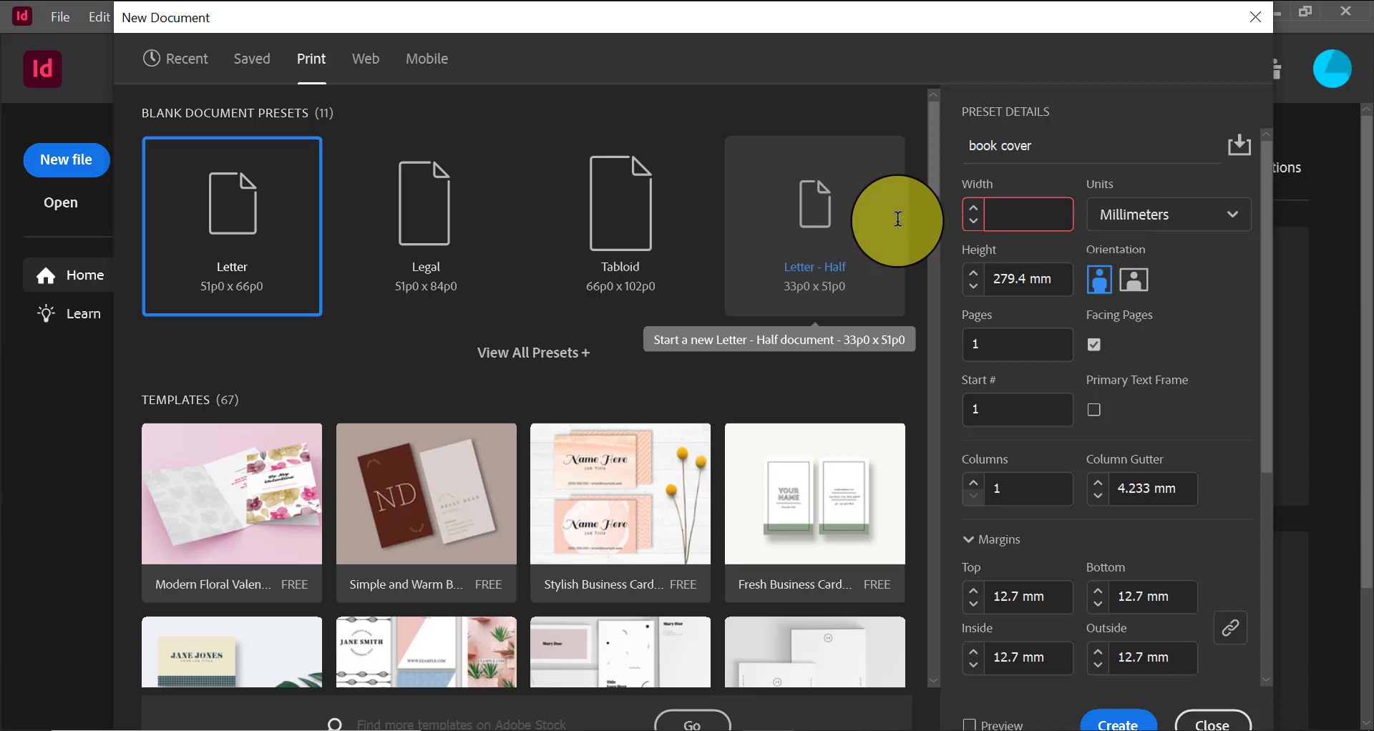
{"action": "type", "text": "130"}
{"action": "left_click", "coordinate": [1053, 272]}
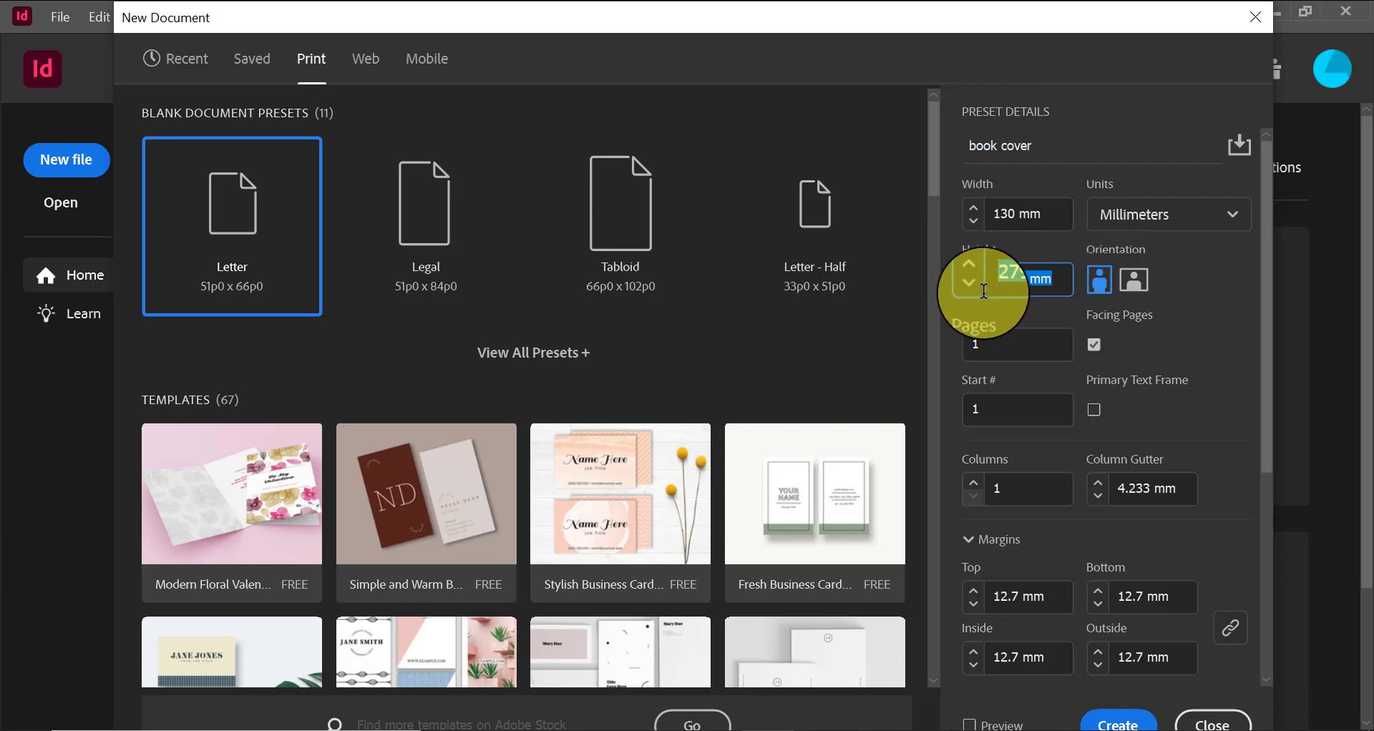
{"action": "type", "text": "198"}
{"action": "left_click", "coordinate": [1006, 346]}
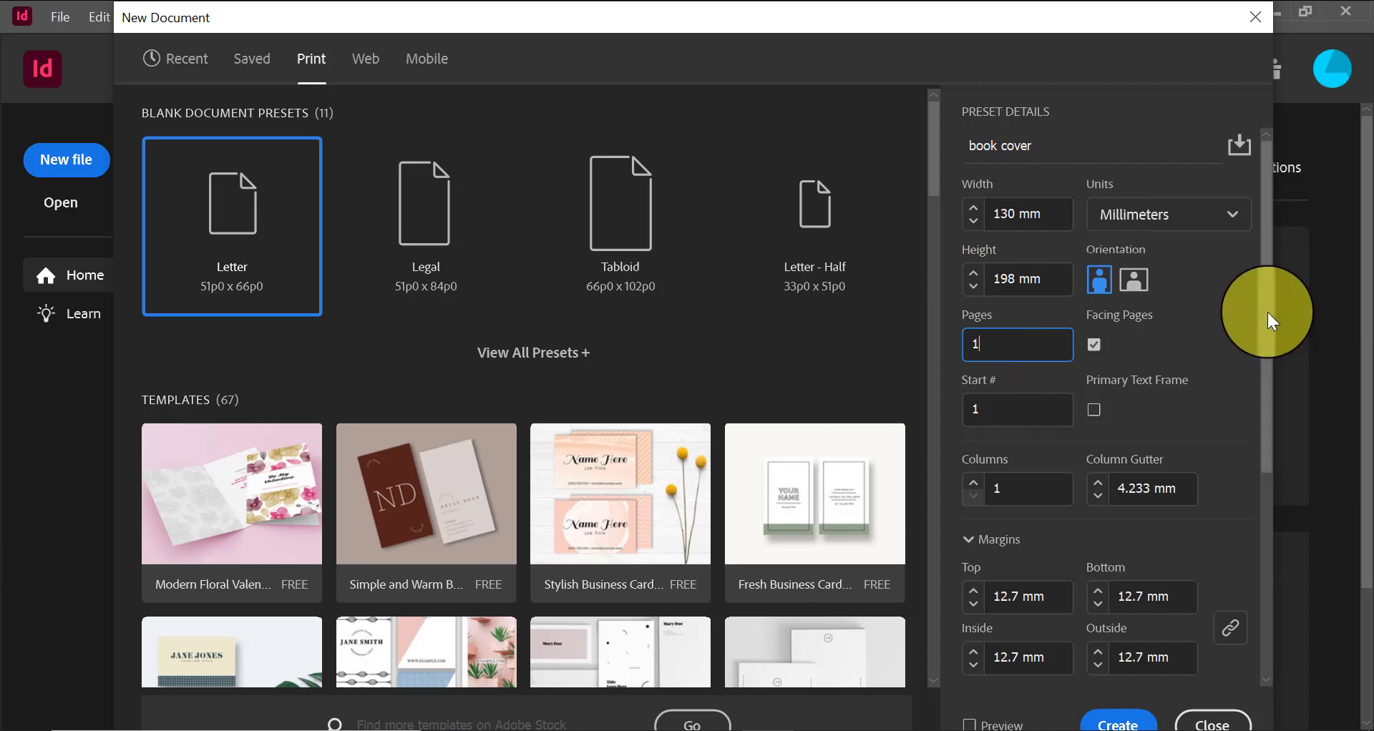
Set all four page margins to 5 mm
{"action": "left_click_drag", "start_coordinate": [1271, 380], "coordinate": [1248, 586]}
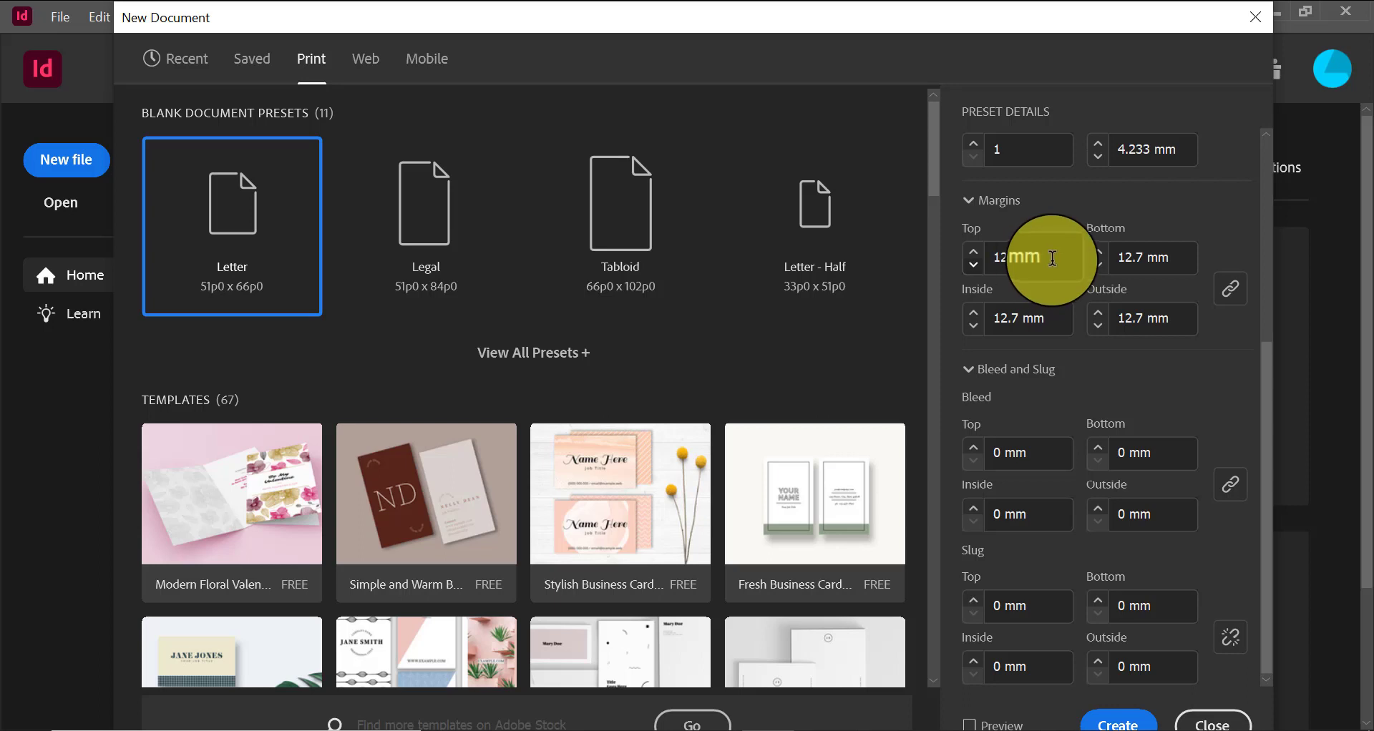
{"action": "left_click_drag", "start_coordinate": [1046, 258], "coordinate": [993, 256]}
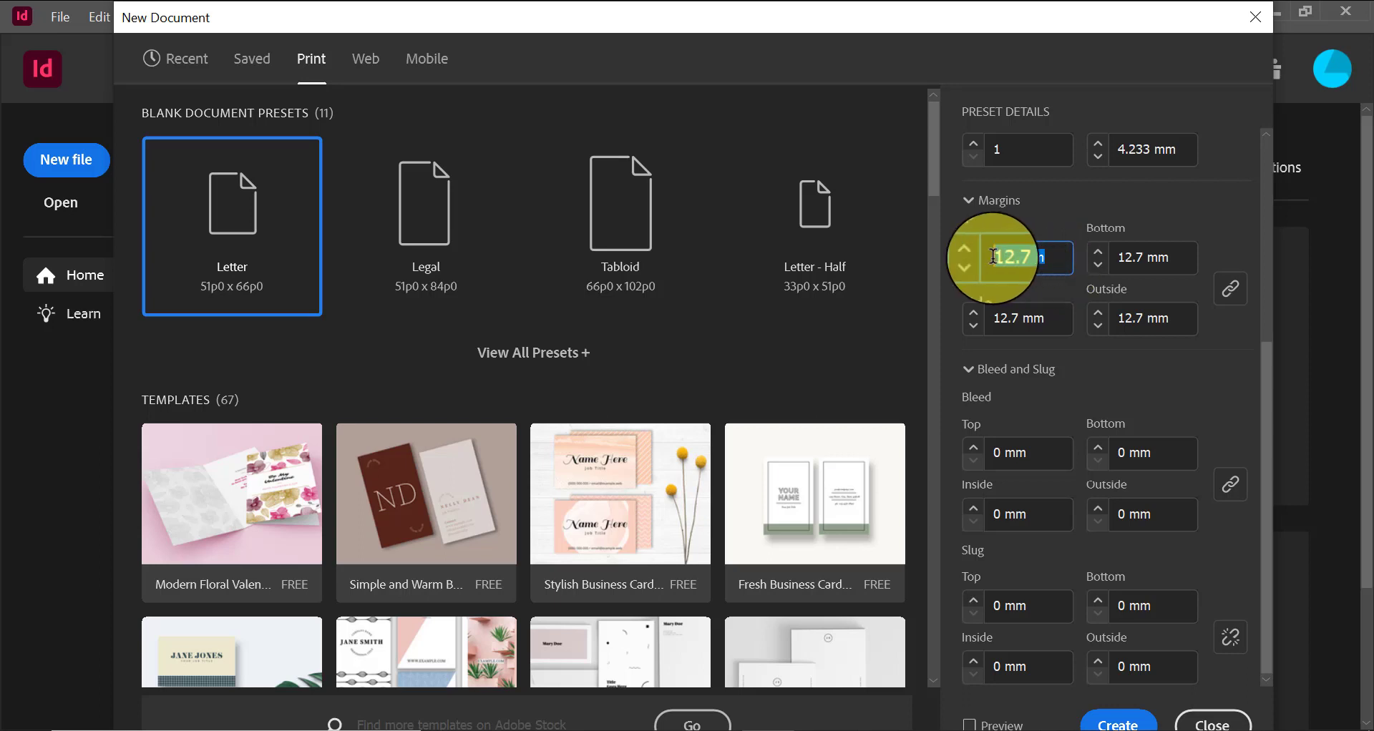
{"action": "key", "text": "BackSpace"}
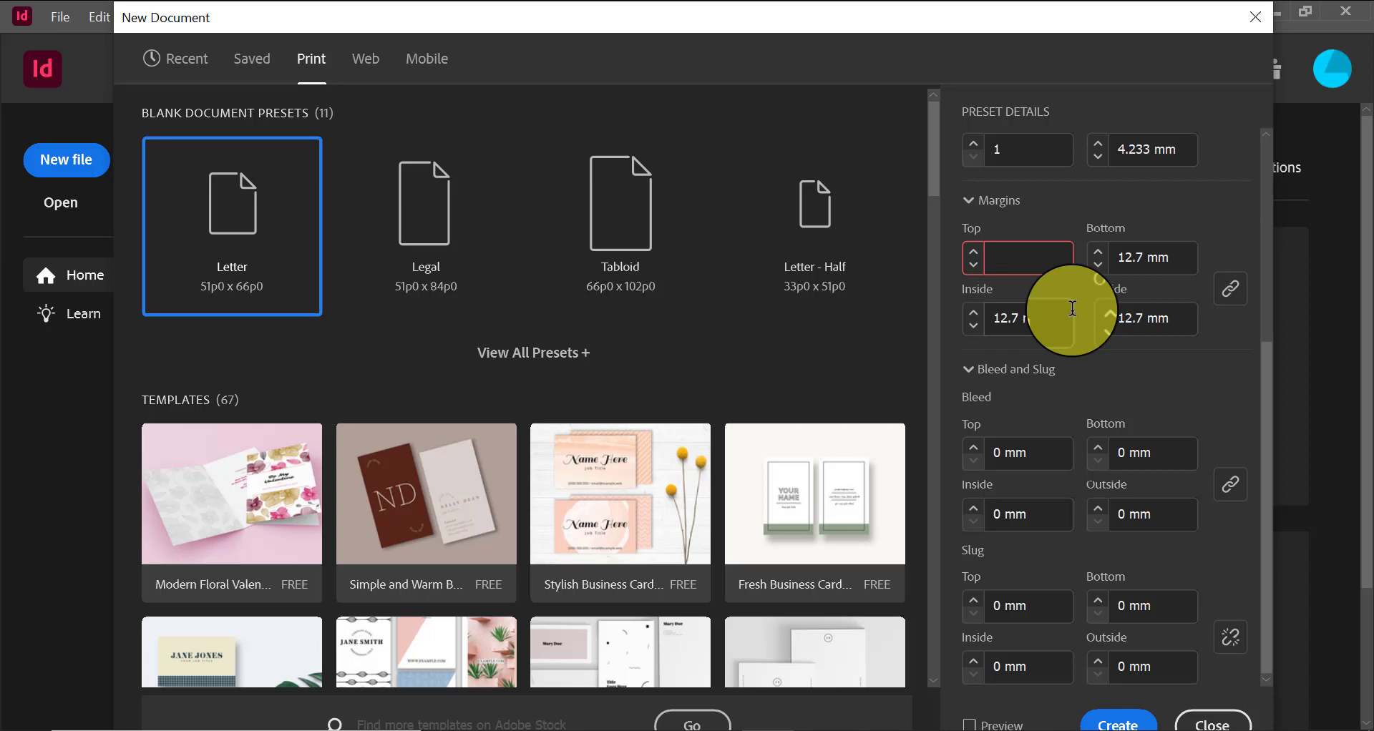
{"action": "type", "text": "5"}
{"action": "key", "text": "Tab"}
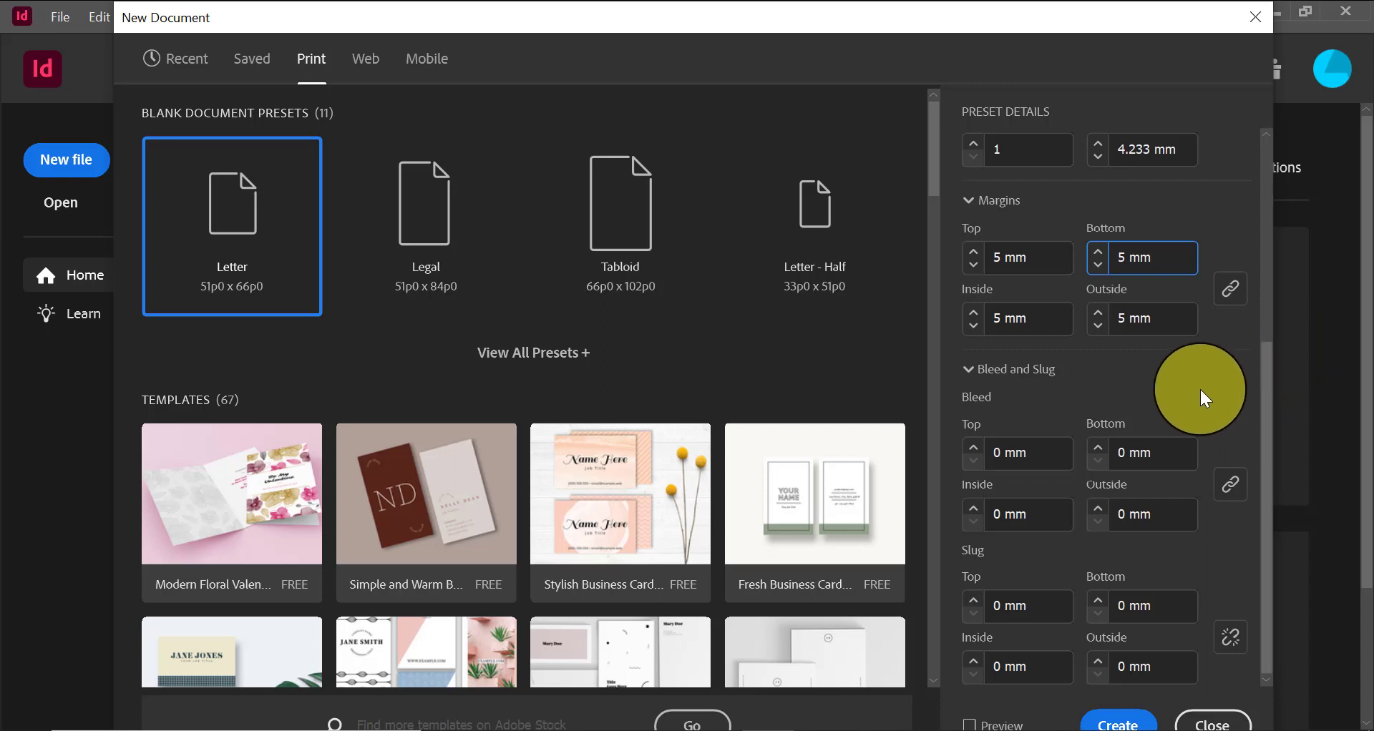
Set the bleed to 3 mm on all sides and create the document
{"action": "left_click", "coordinate": [1065, 444]}
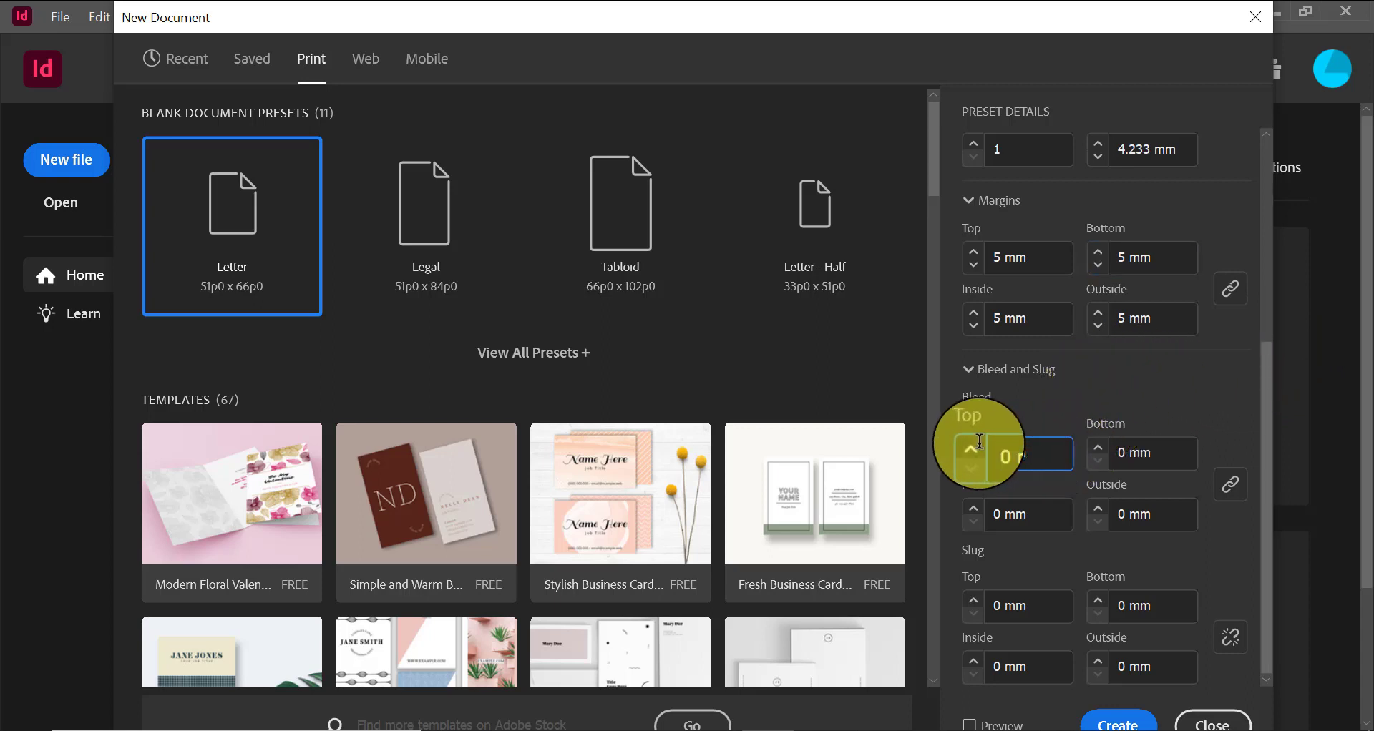
{"action": "triple_click", "coordinate": [1038, 457]}
{"action": "type", "text": "3"}
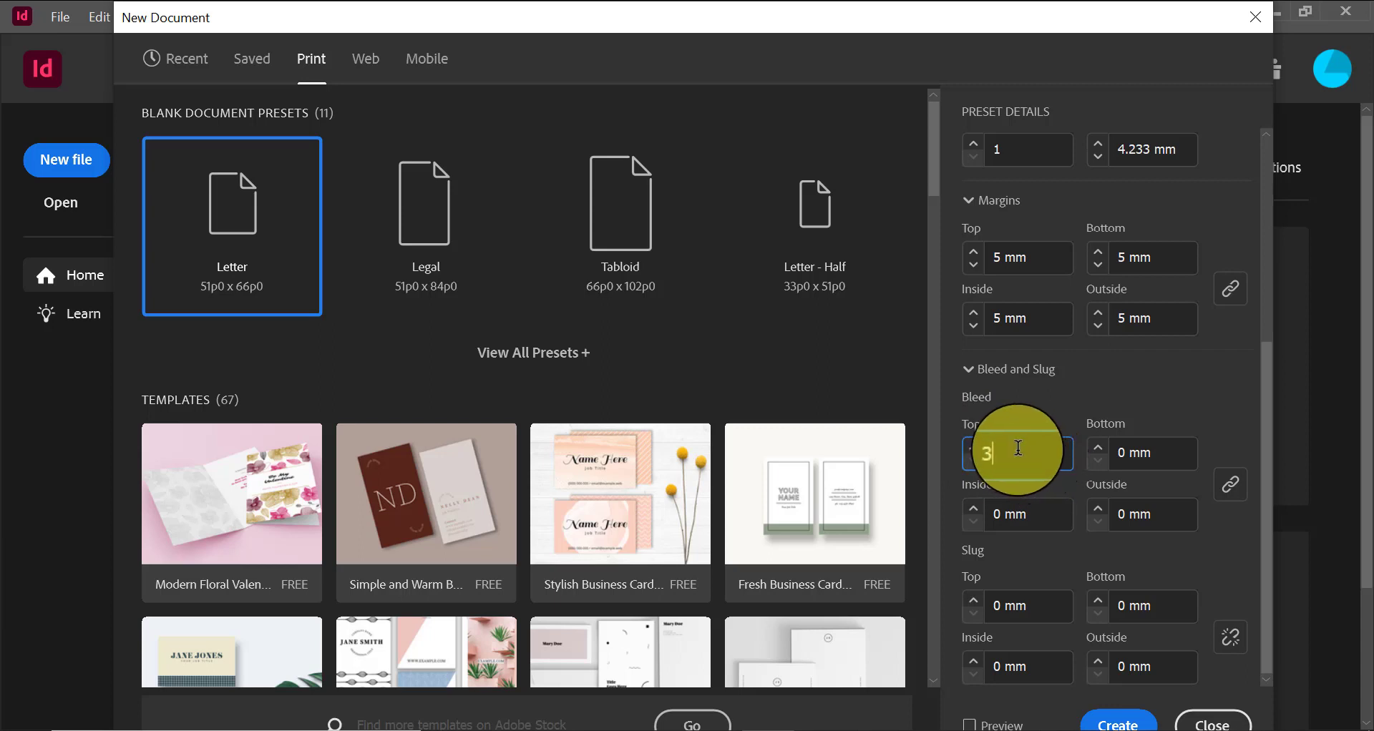
{"action": "left_click", "coordinate": [1168, 453]}
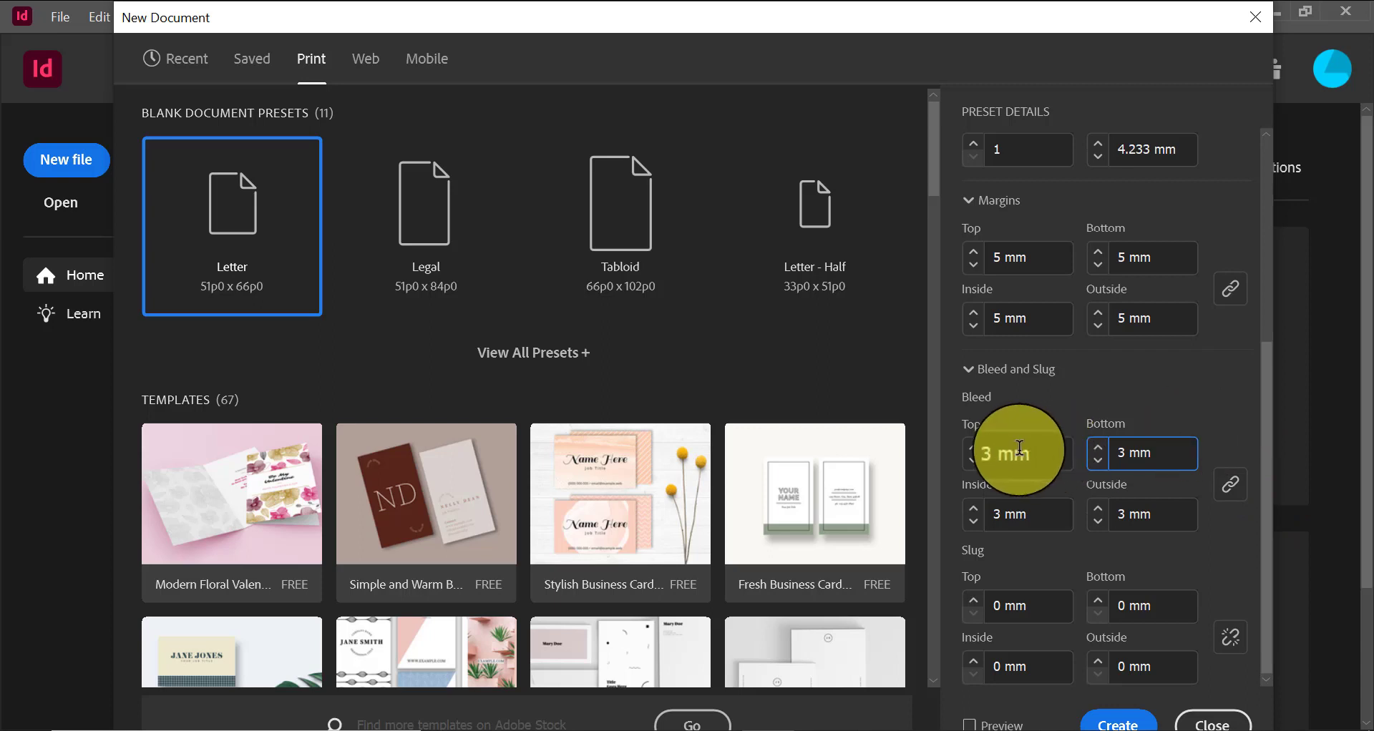
{"action": "left_click", "coordinate": [1001, 452]}
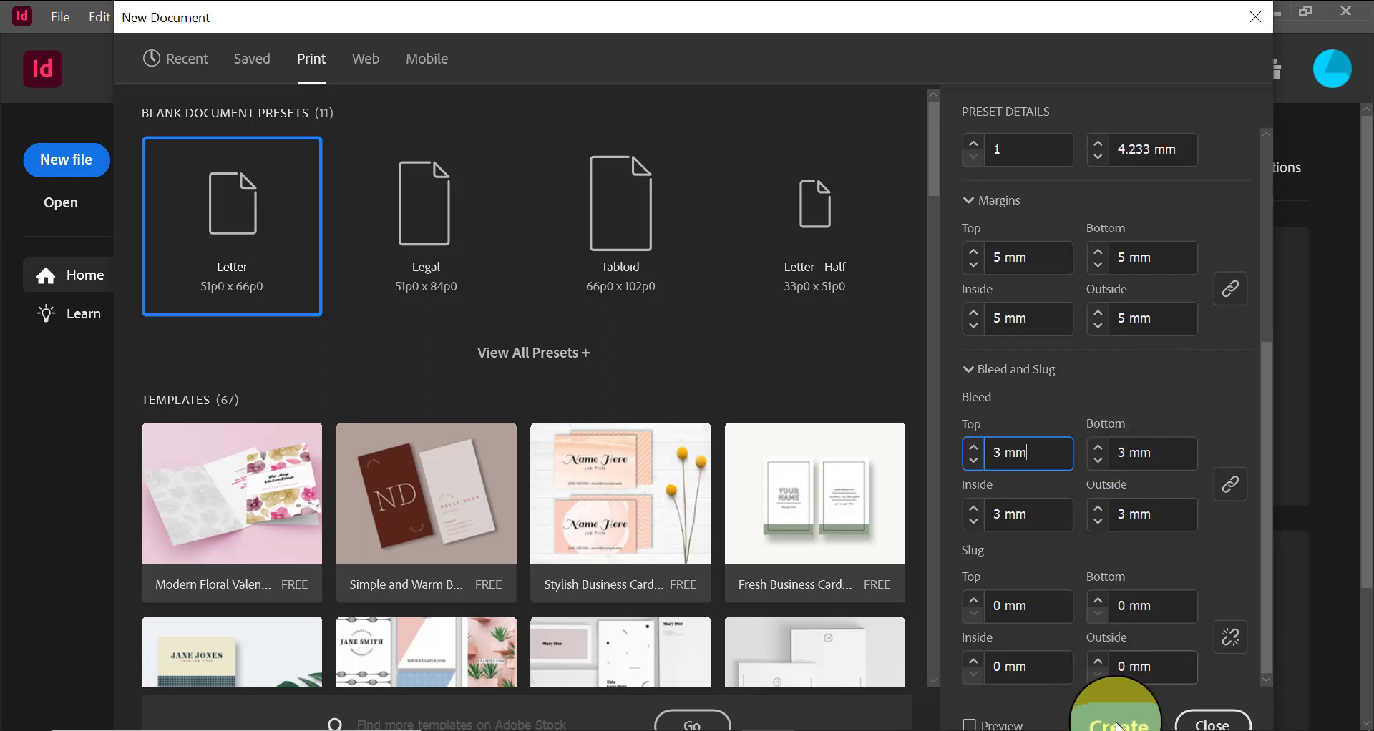
{"action": "left_click", "coordinate": [1115, 724]}
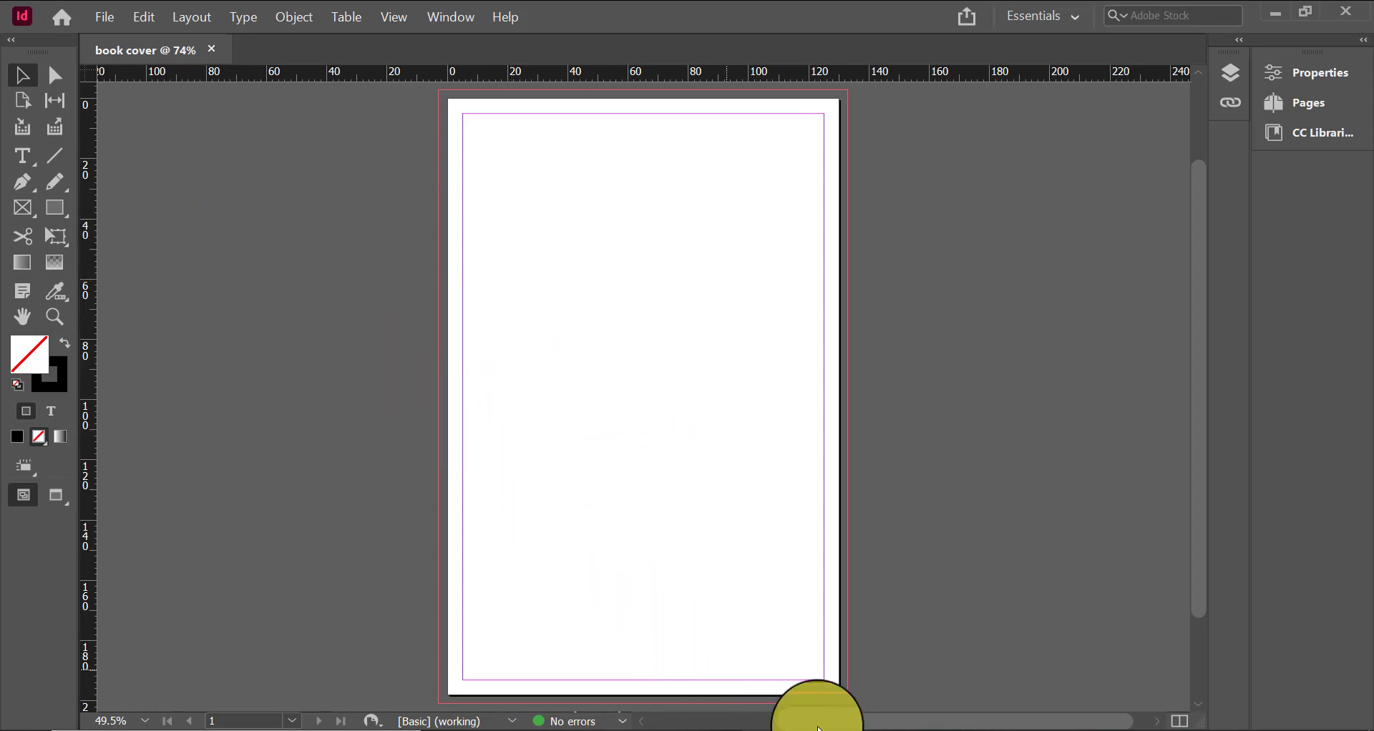
Activate the Page tool and change the workspace to Essentials Classic
{"action": "left_click_drag", "start_coordinate": [840, 726], "coordinate": [776, 727]}
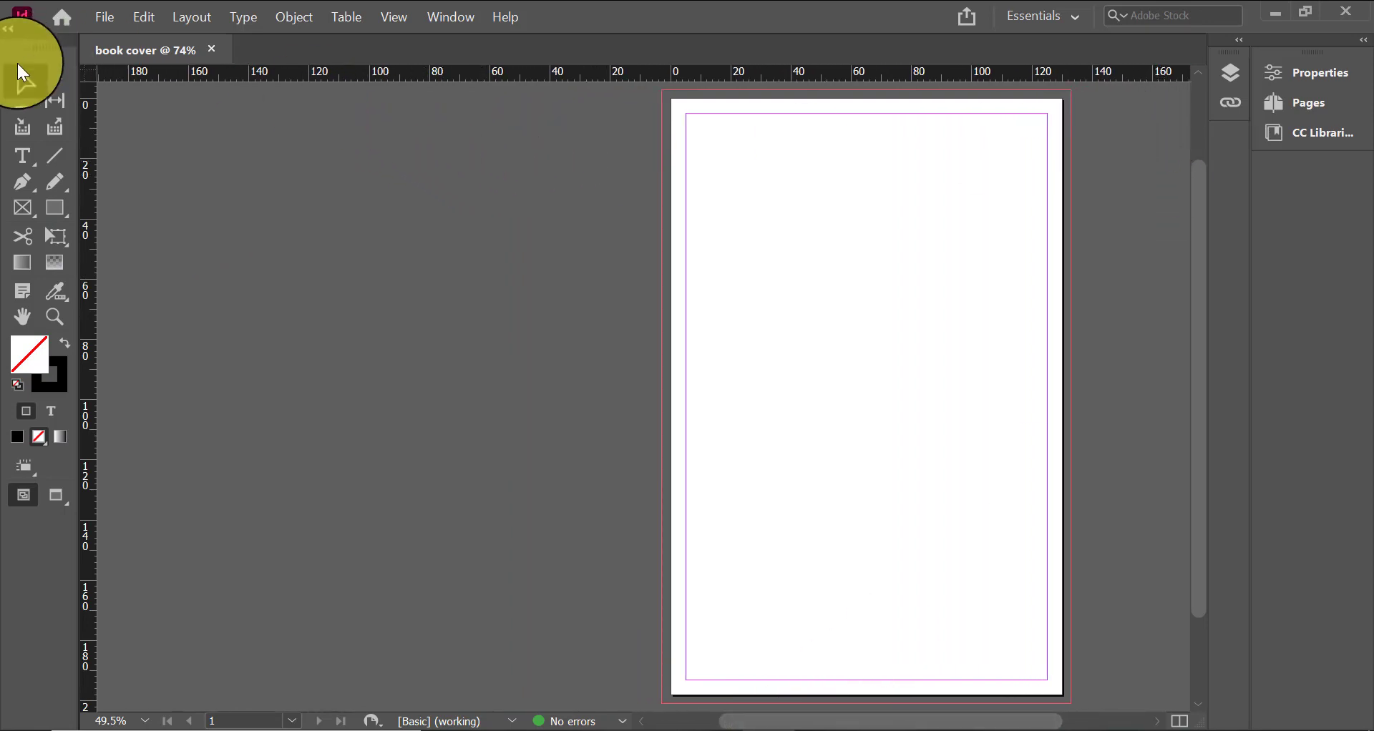
{"action": "left_click", "coordinate": [22, 107]}
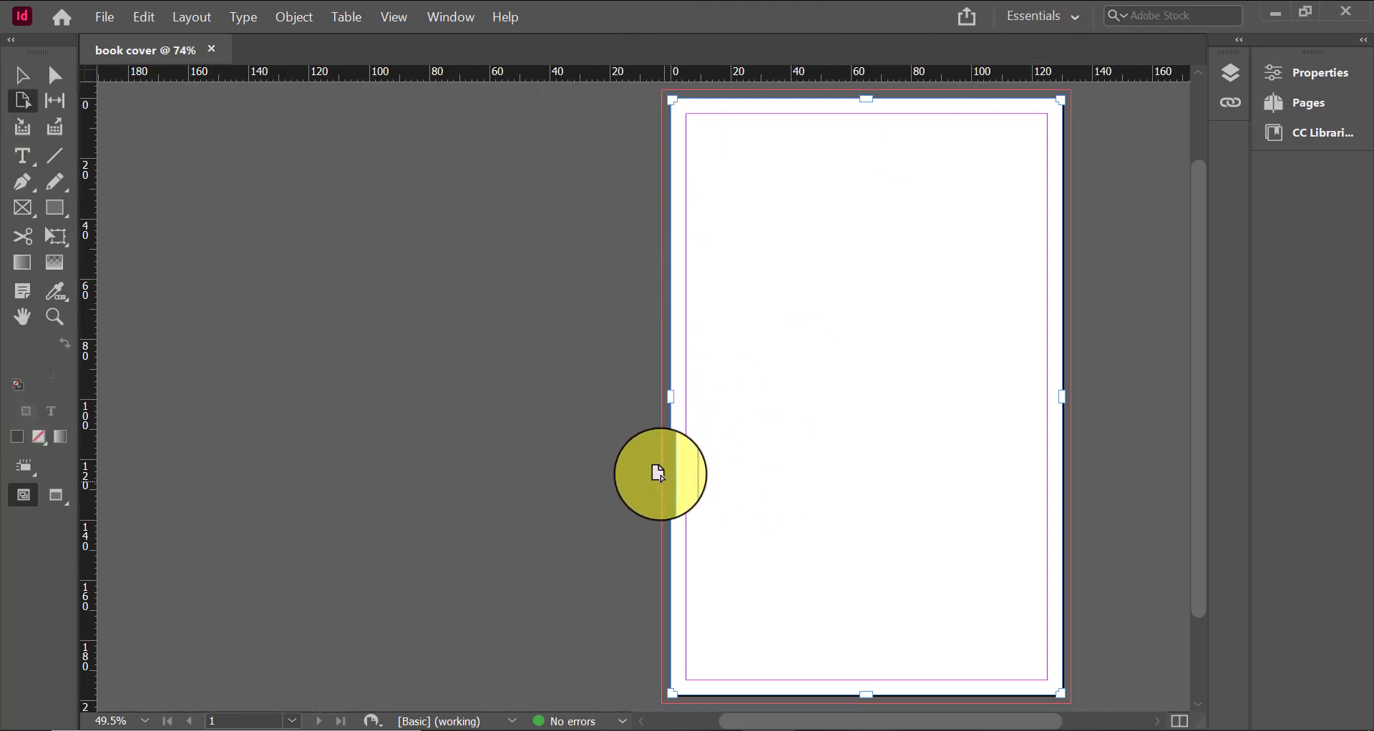
{"action": "left_click", "coordinate": [1080, 15]}
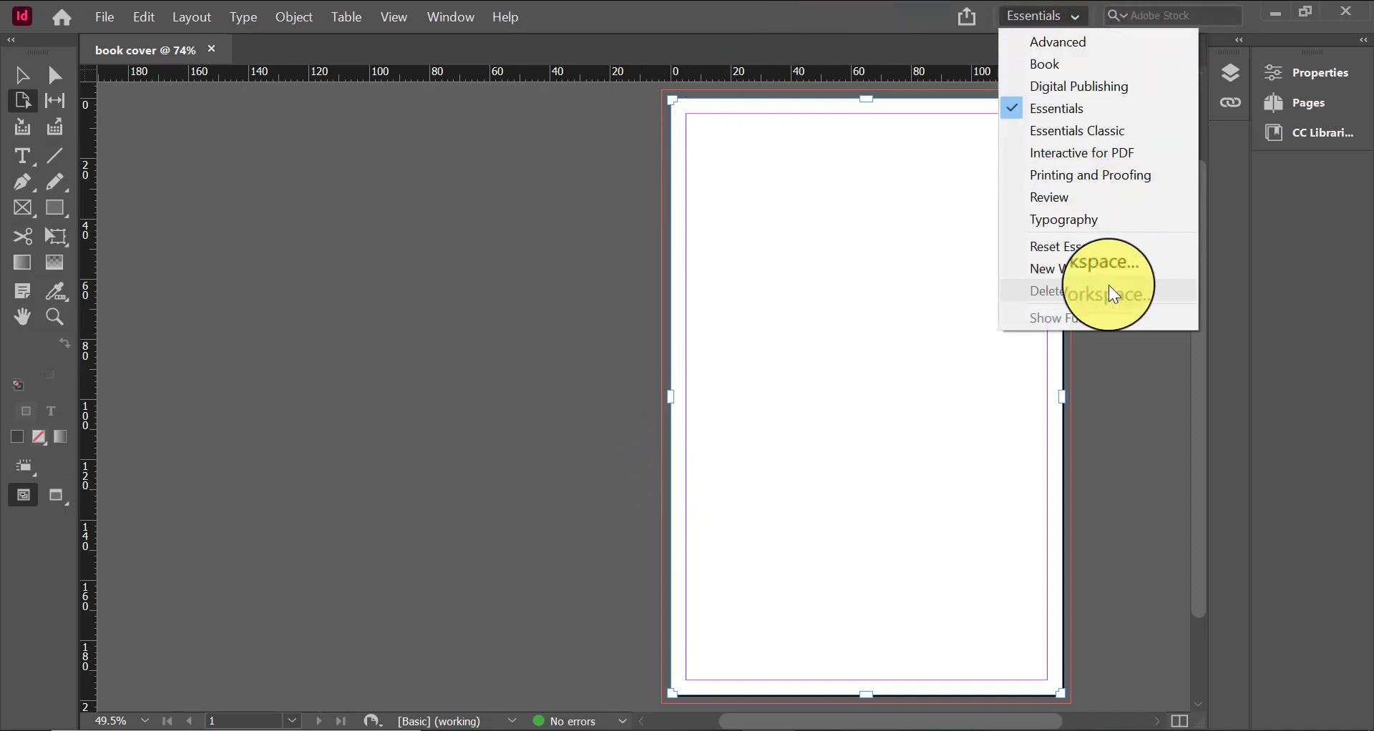
{"action": "left_click", "coordinate": [1102, 136]}
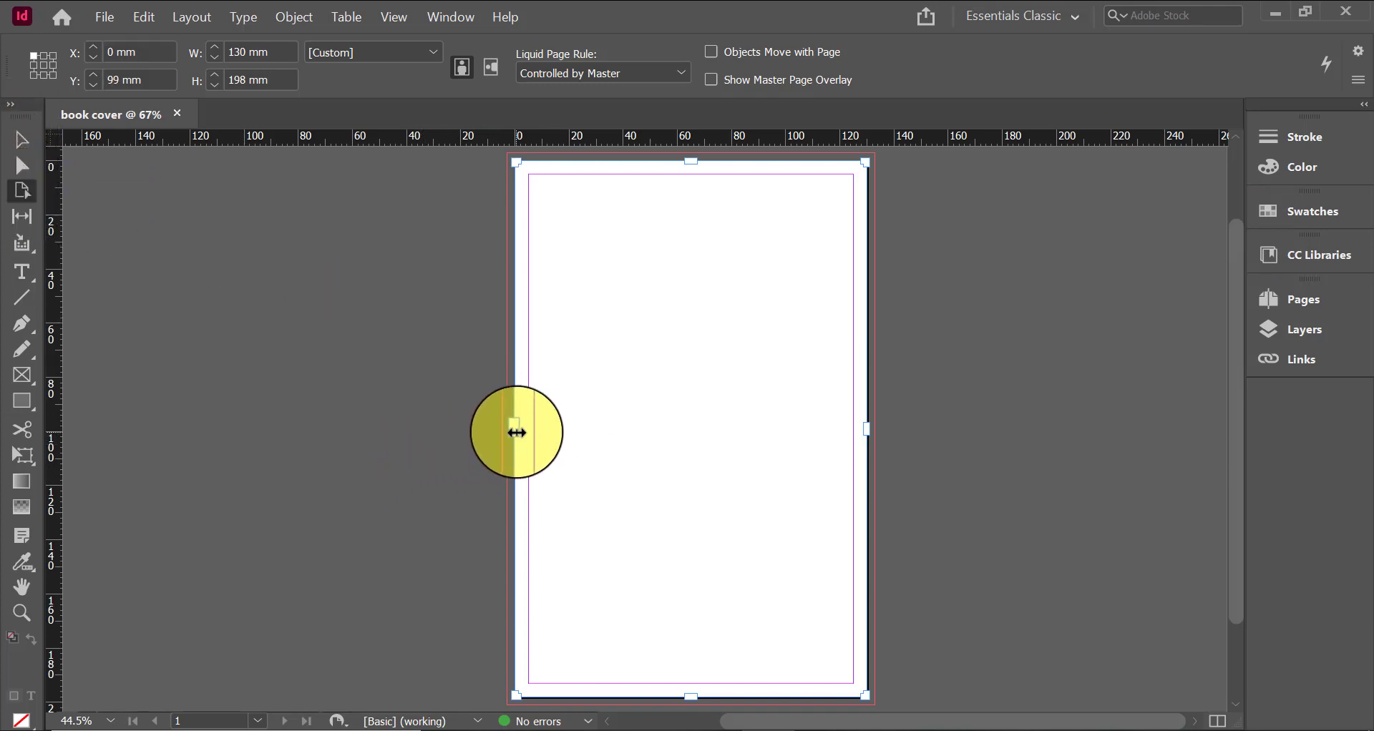
Widen the page to 276 mm so it holds the full cover spread
{"action": "left_click_drag", "start_coordinate": [515, 430], "coordinate": [257, 452]}
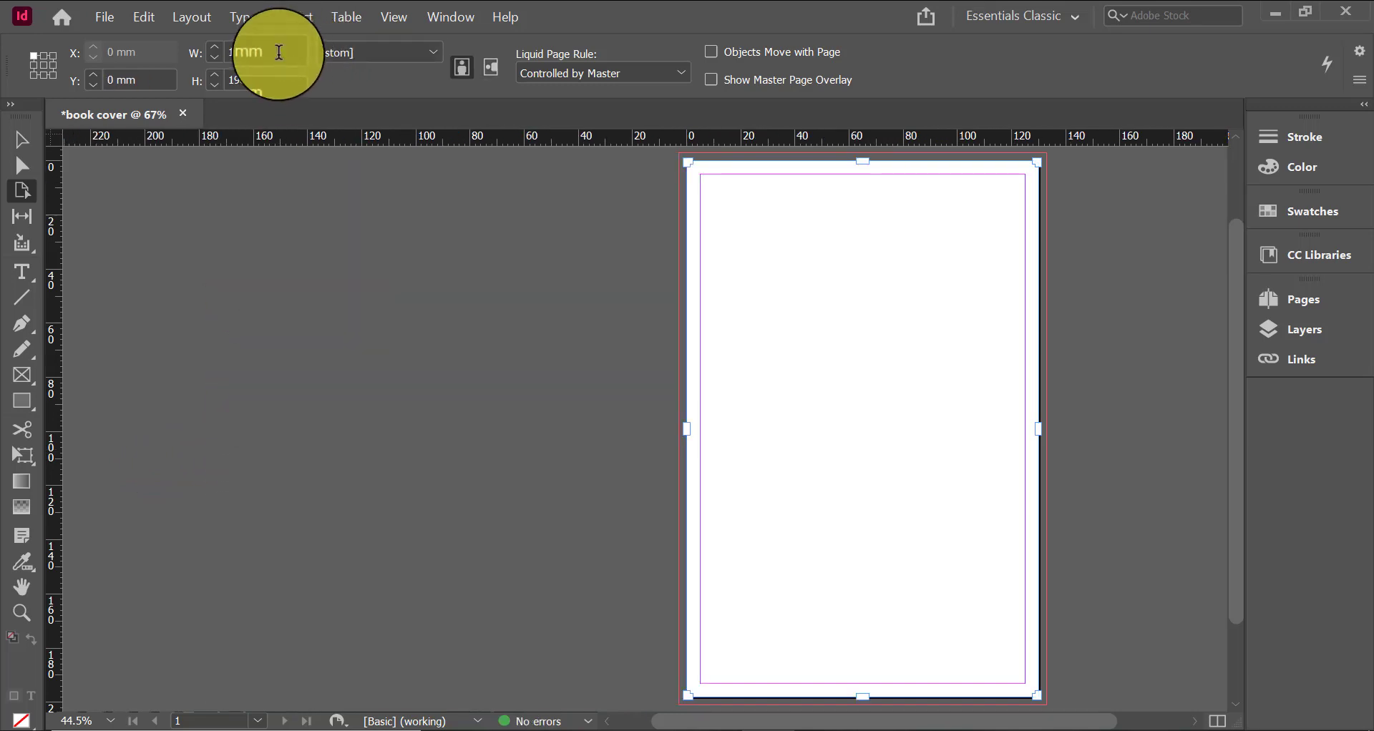
{"action": "left_click_drag", "start_coordinate": [279, 52], "coordinate": [195, 62]}
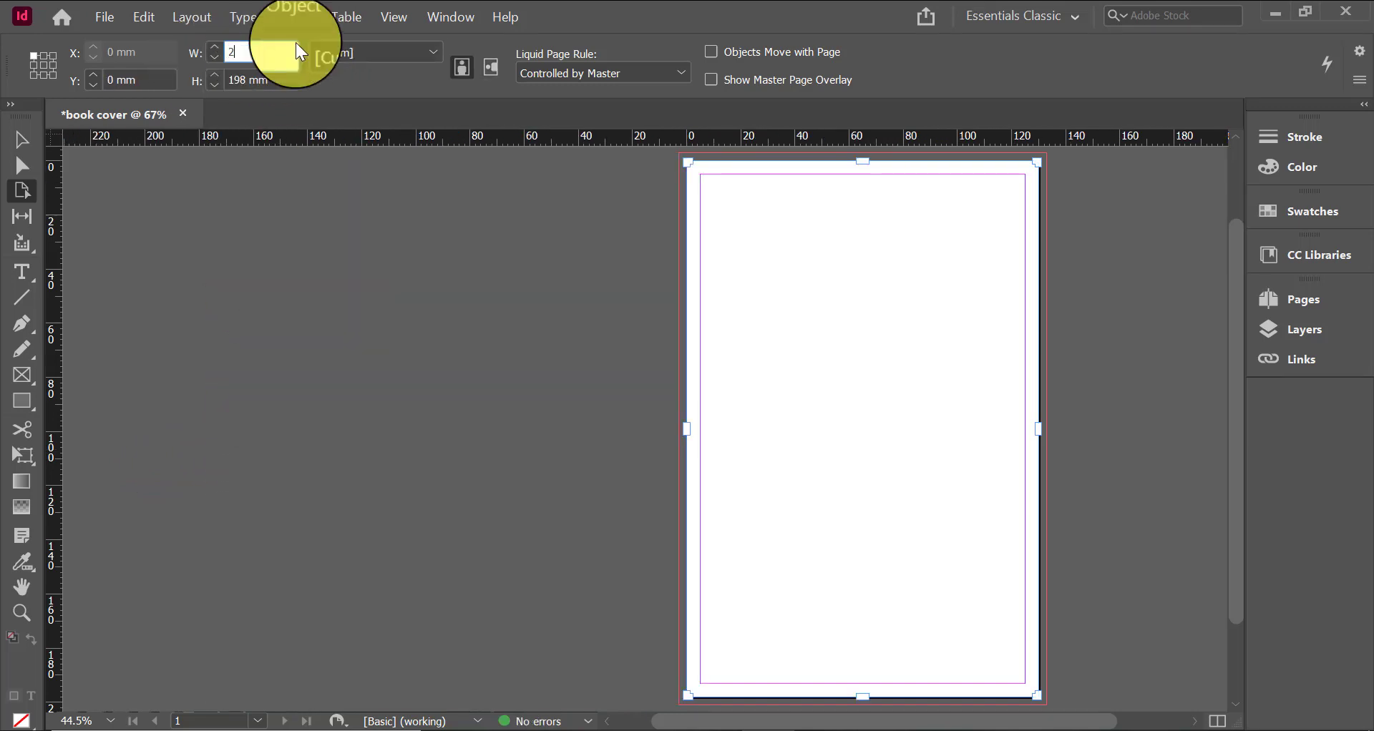
{"action": "type", "text": "276"}
{"action": "key", "text": "Return"}
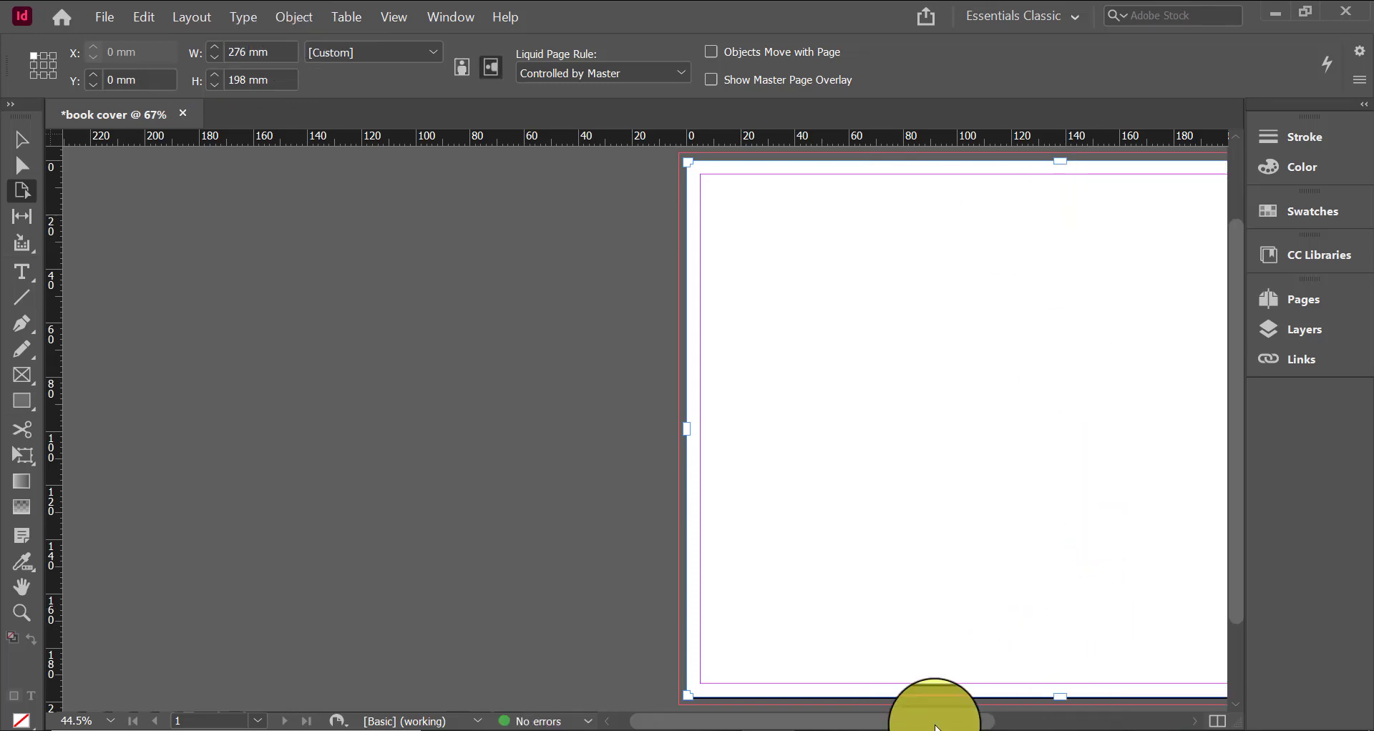
{"action": "left_click_drag", "start_coordinate": [938, 721], "coordinate": [1090, 717]}
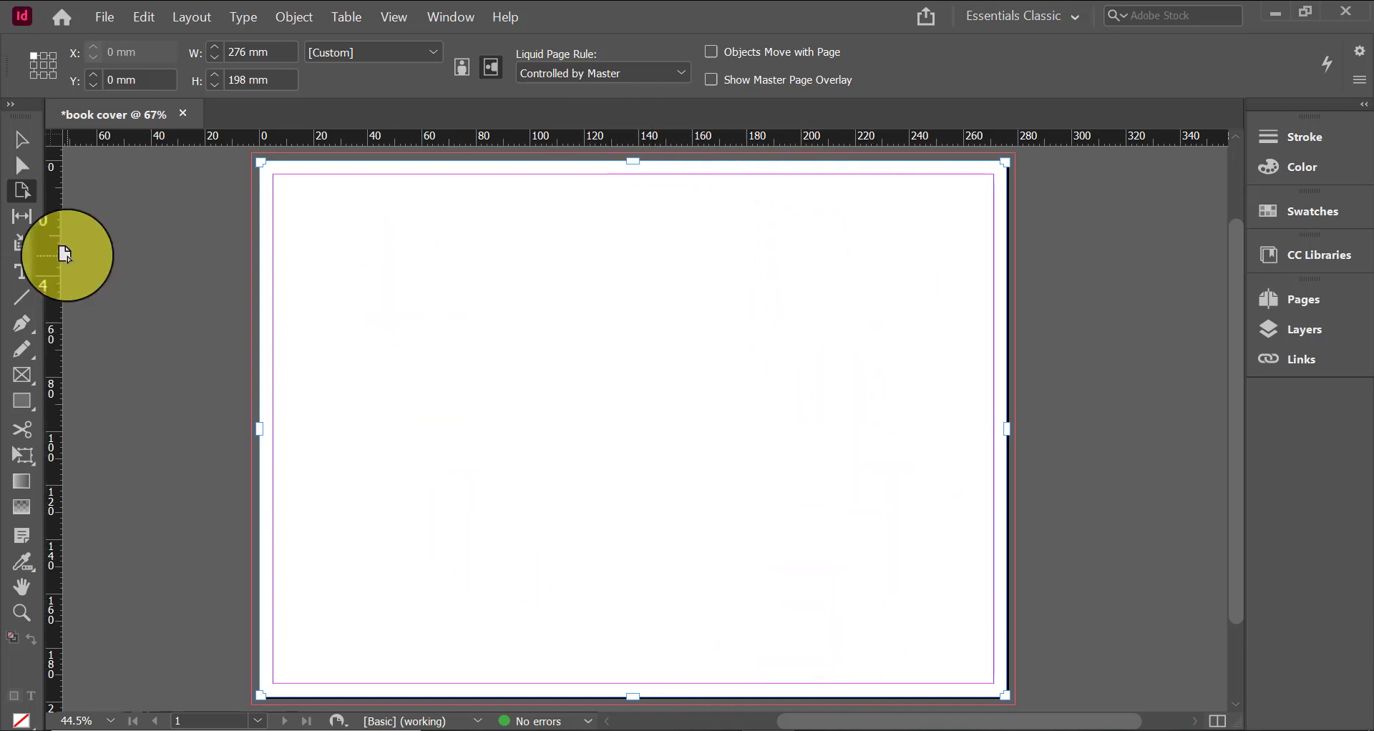
Add two vertical ruler guides marking the spine edges at X 130 mm and X 146 mm
{"action": "left_click", "coordinate": [22, 139]}
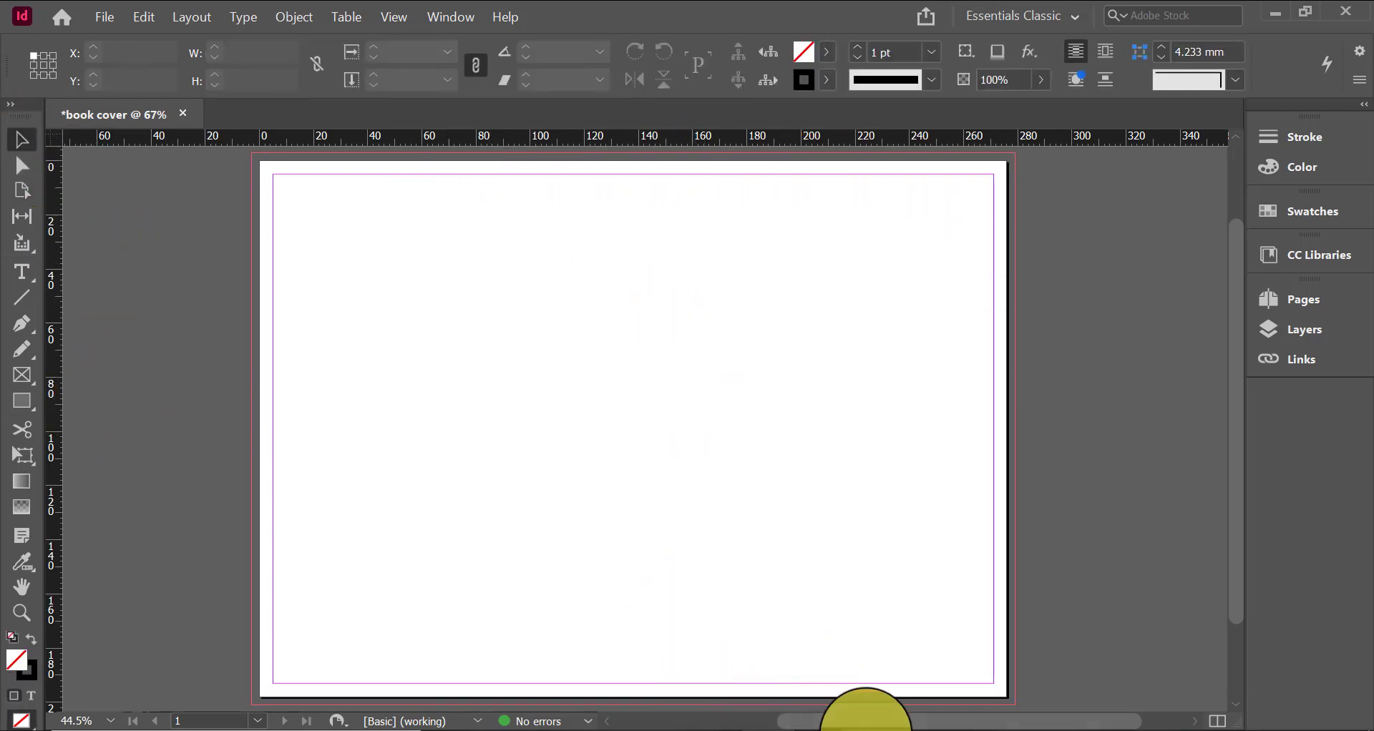
{"action": "left_click_drag", "start_coordinate": [867, 723], "coordinate": [891, 724]}
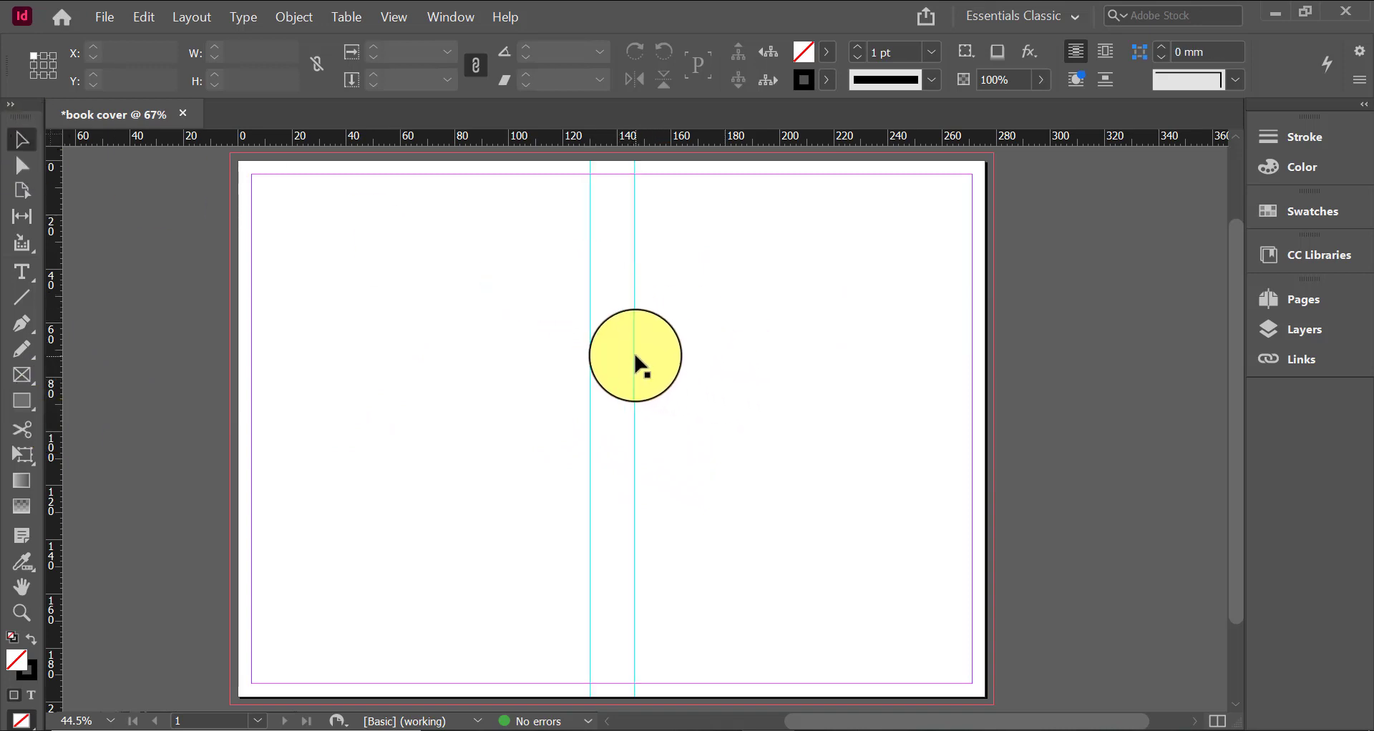
{"action": "left_click", "coordinate": [635, 361]}
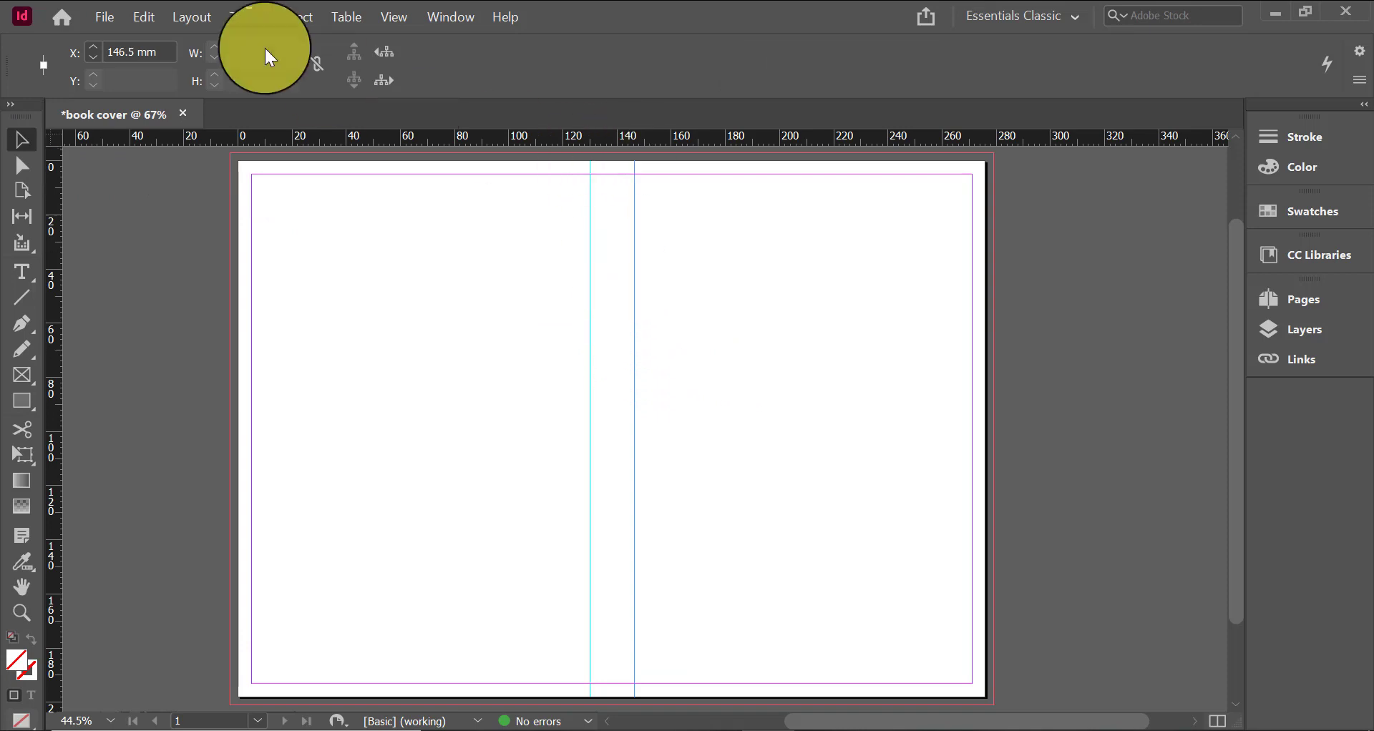
{"action": "left_click", "coordinate": [155, 50]}
{"action": "left_click_drag", "start_coordinate": [154, 51], "coordinate": [115, 52]}
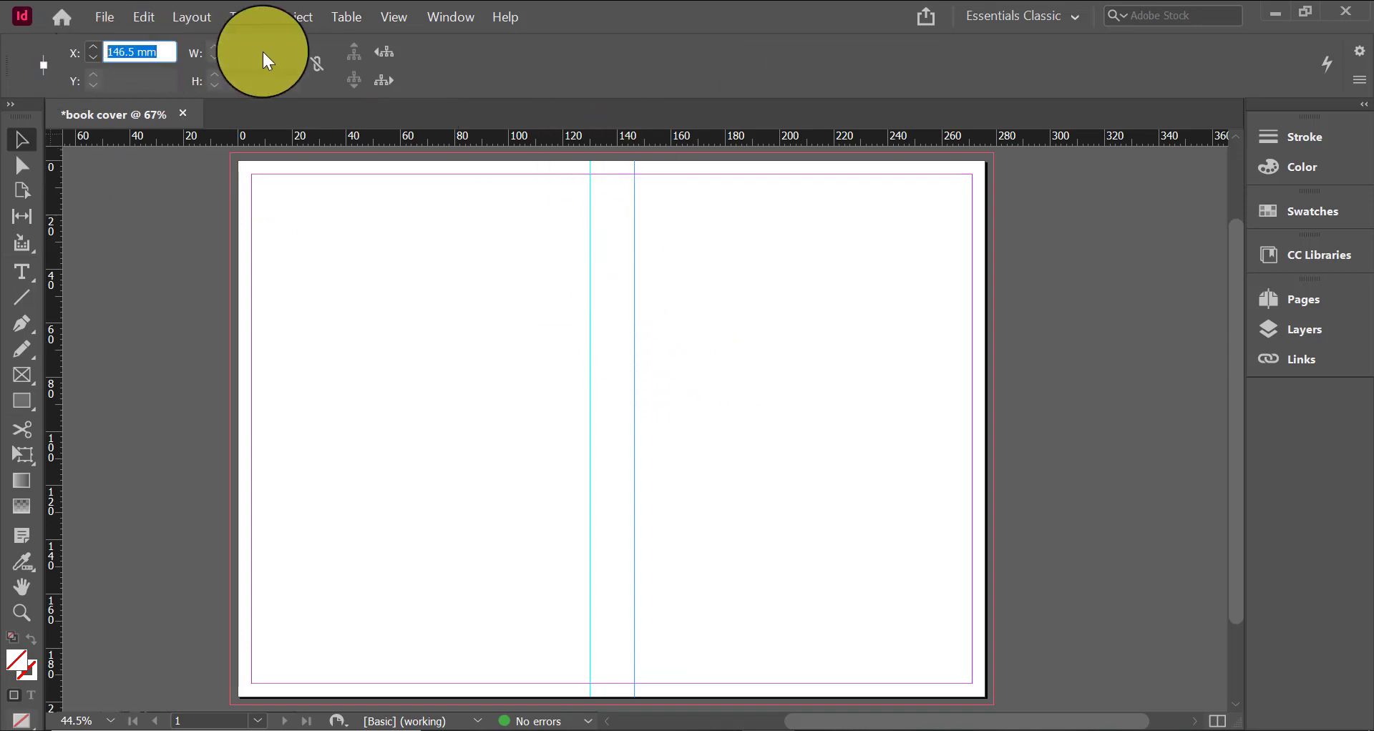
{"action": "type", "text": "146"}
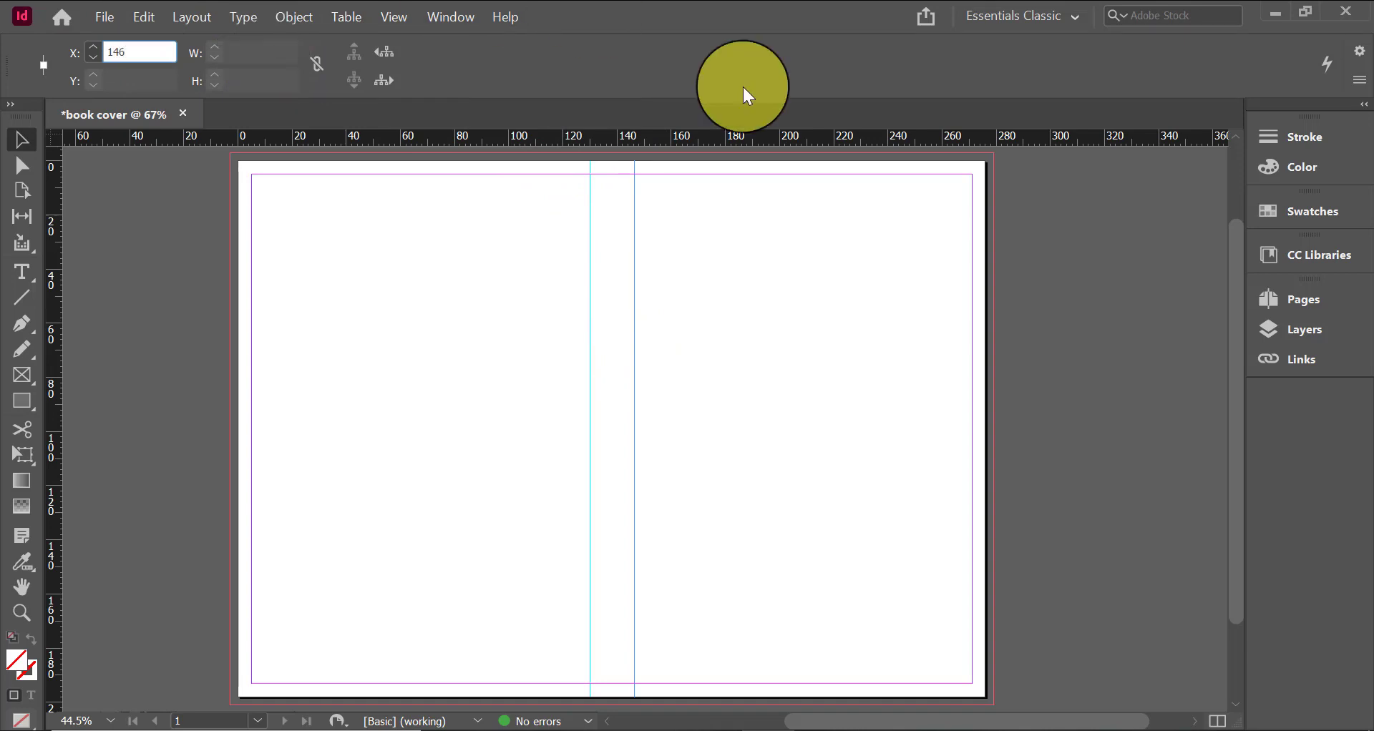
{"action": "left_click", "coordinate": [770, 215]}
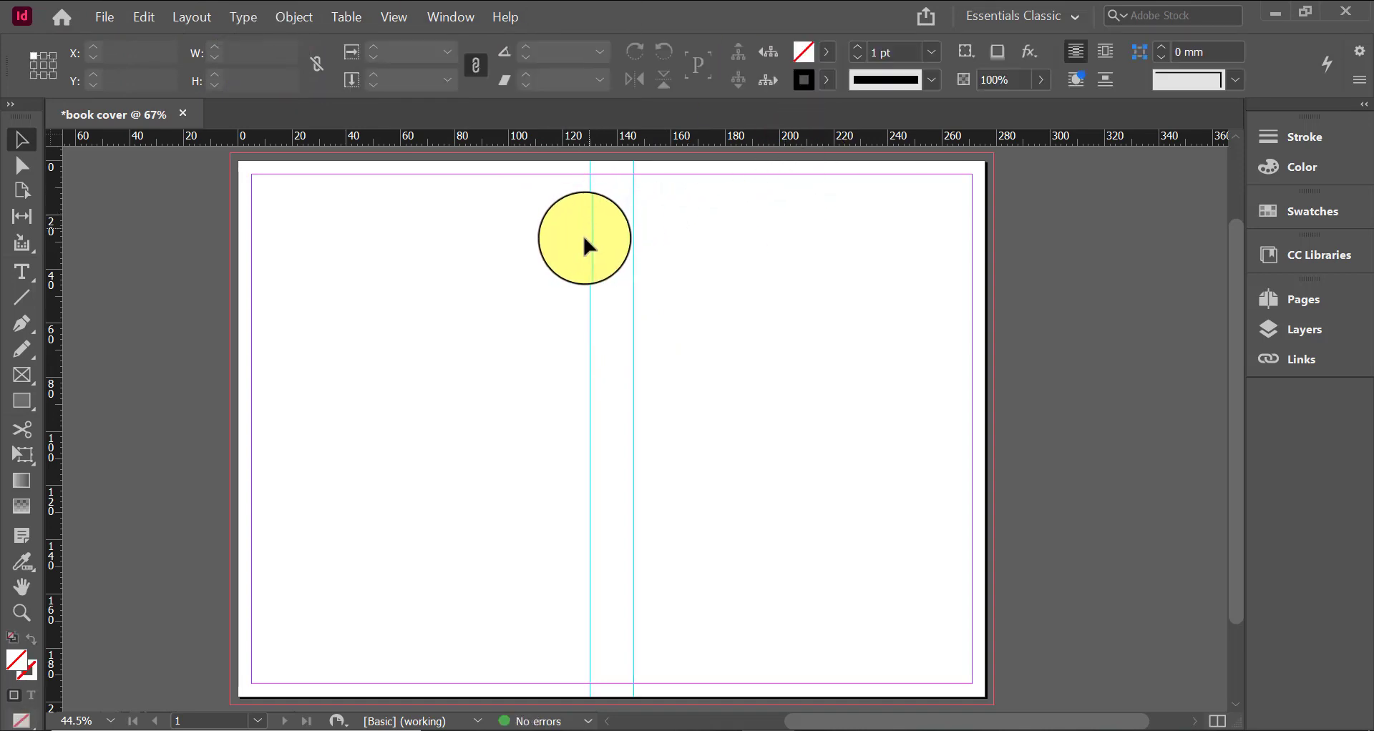
{"action": "left_click_drag", "start_coordinate": [588, 247], "coordinate": [730, 414]}
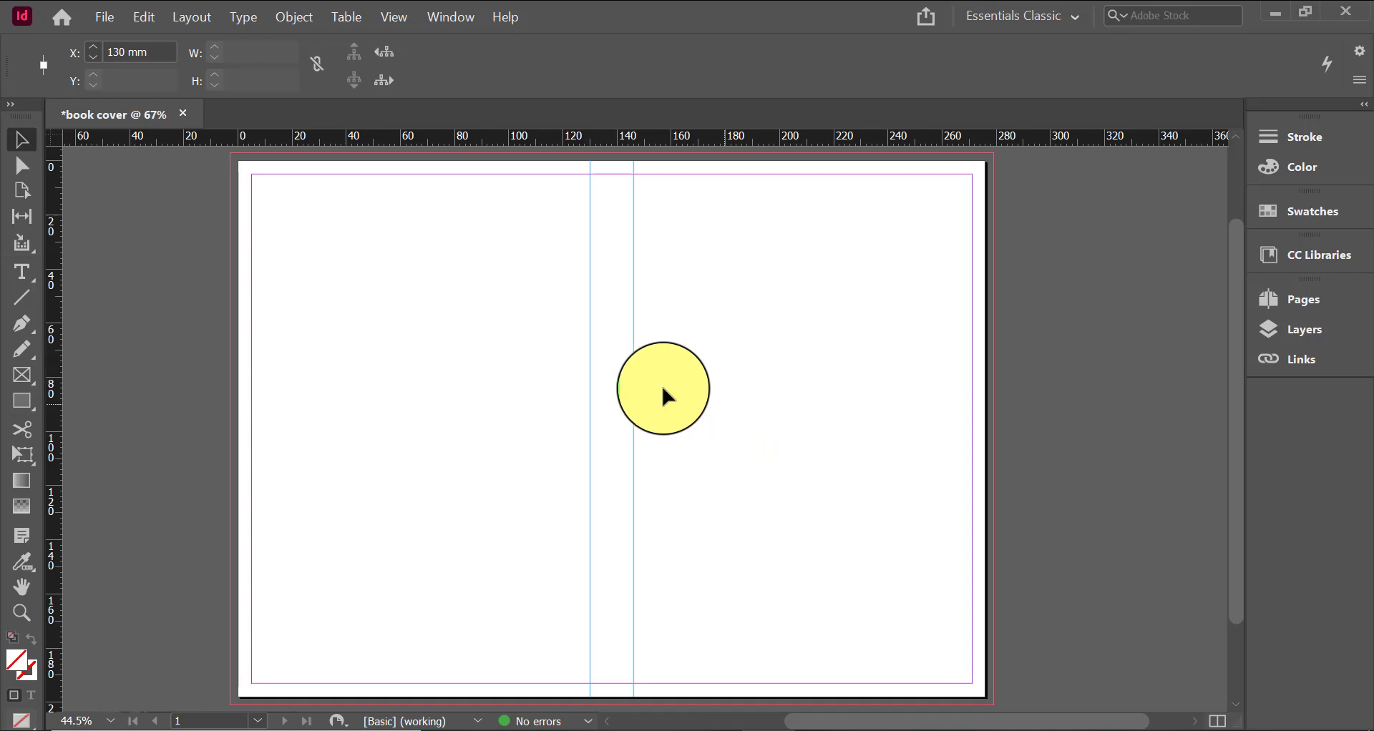
Add a vertical guide on each cover panel at X 70 mm and X 207 mm, and select the 70 mm one
{"action": "left_click_drag", "start_coordinate": [58, 336], "coordinate": [427, 186]}
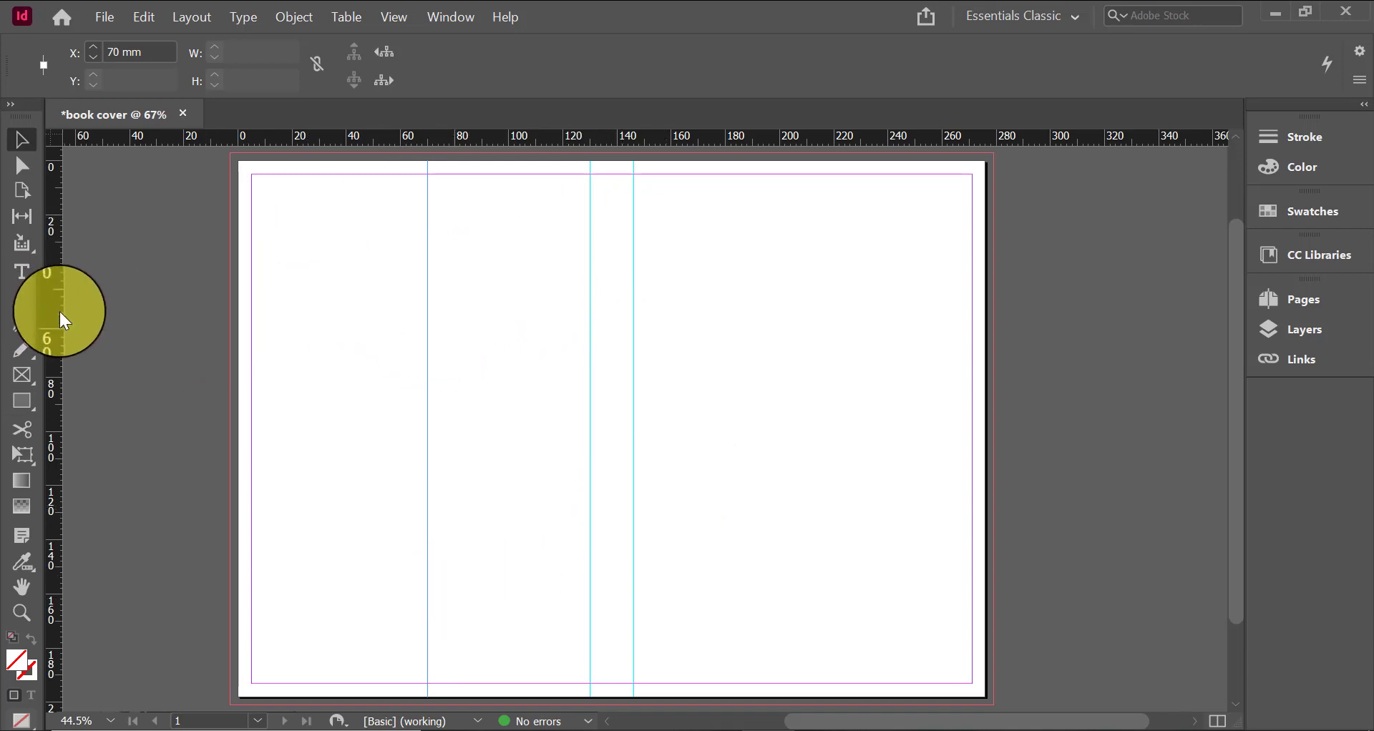
{"action": "left_click_drag", "start_coordinate": [53, 320], "coordinate": [799, 328]}
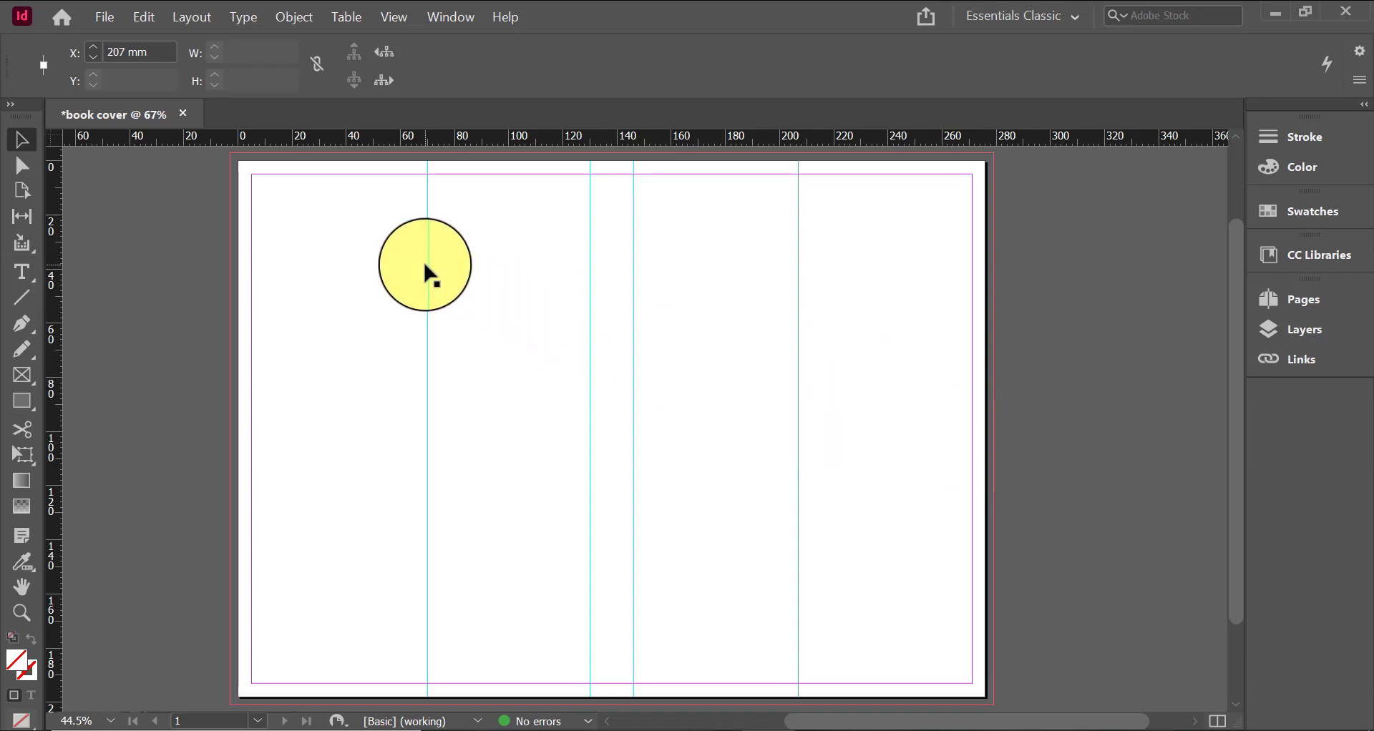
{"action": "left_click", "coordinate": [428, 213]}
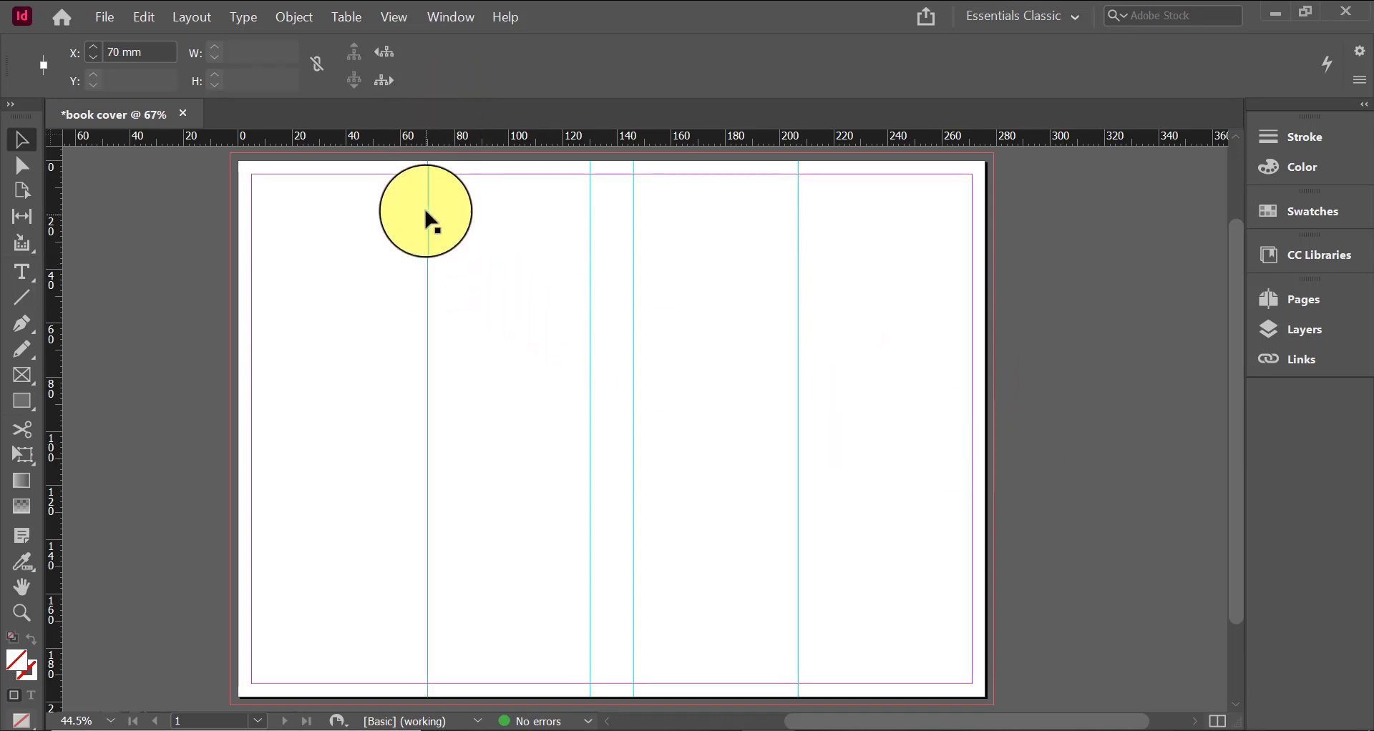
Shift the back cover's 70 mm guide slightly toward the page's outer edge and deselect it
{"action": "left_click_drag", "start_coordinate": [426, 212], "coordinate": [802, 428]}
{"action": "left_click", "coordinate": [1076, 550]}
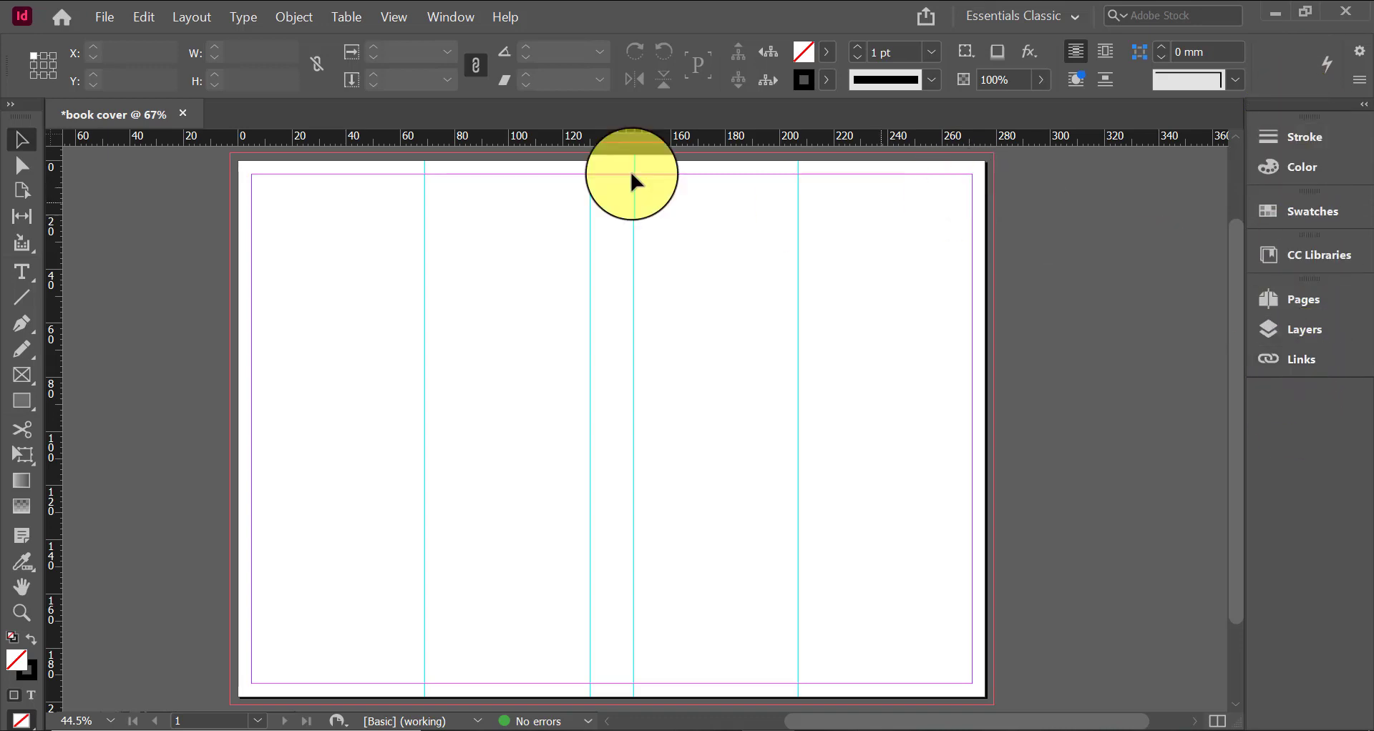
Show the document's layers and rename Layer 1 as graphics
{"action": "left_click", "coordinate": [450, 16]}
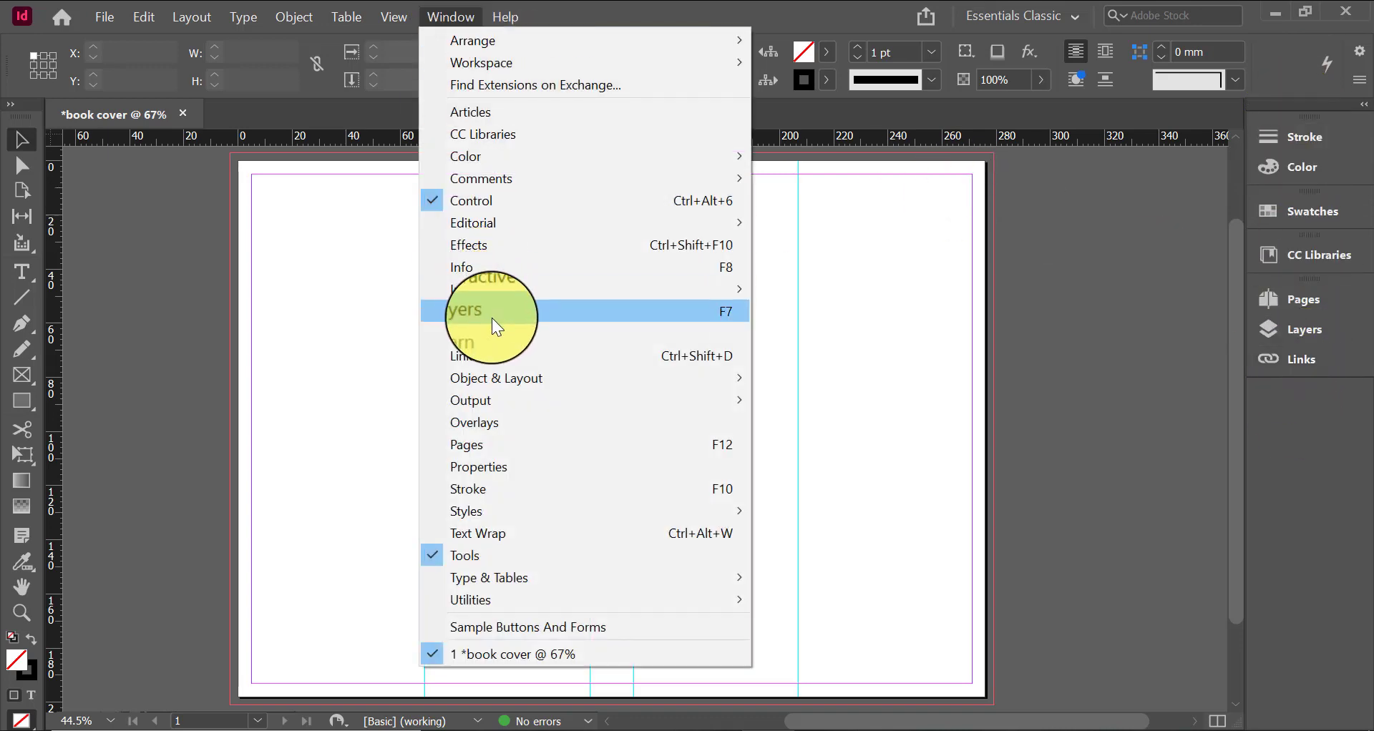
{"action": "left_click", "coordinate": [497, 327]}
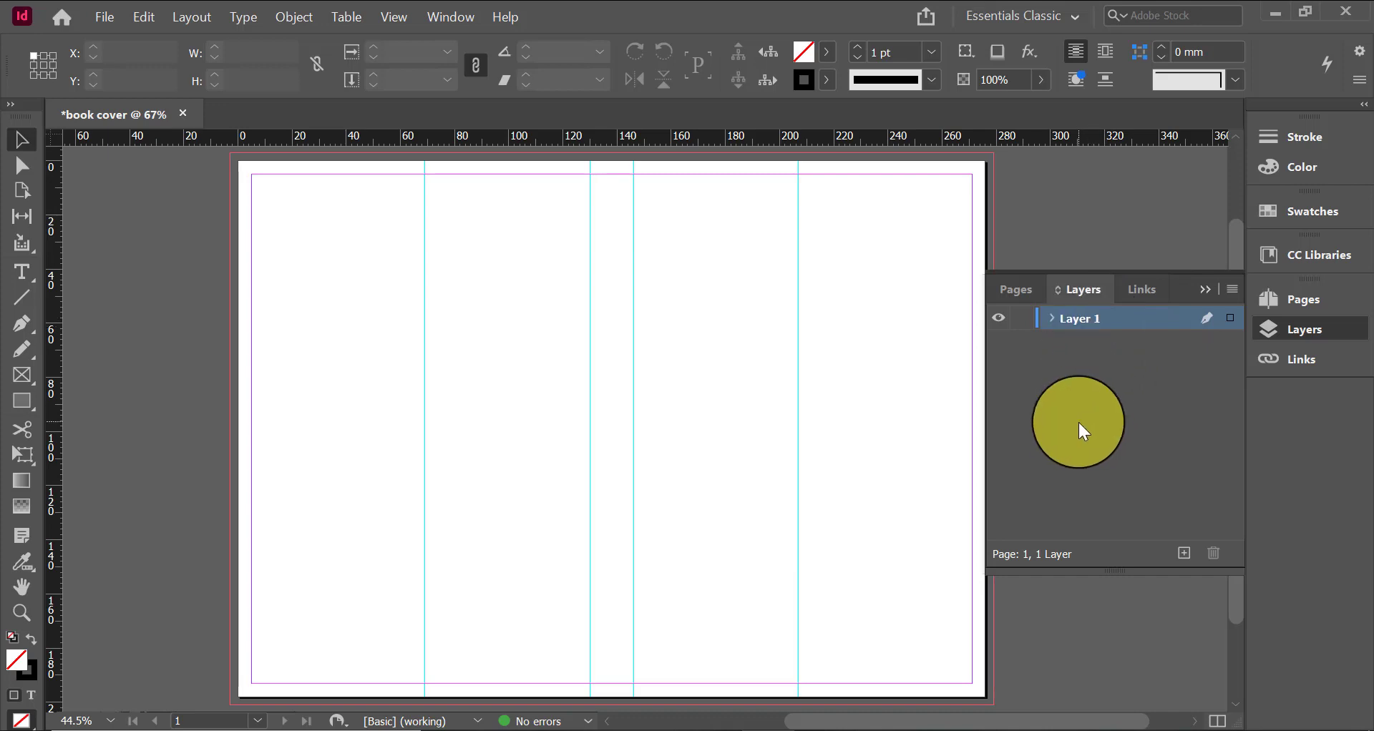
{"action": "double_click", "coordinate": [1063, 322]}
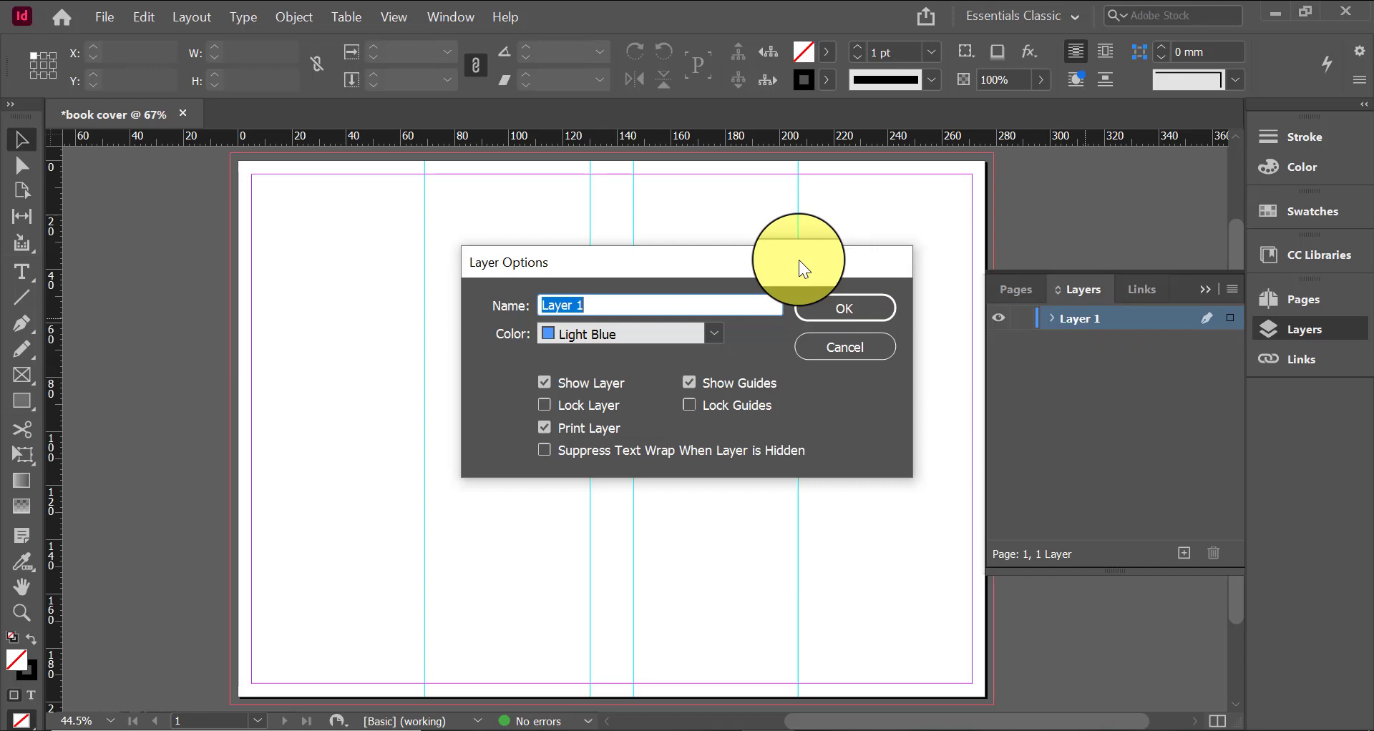
{"action": "type", "text": "graphics"}
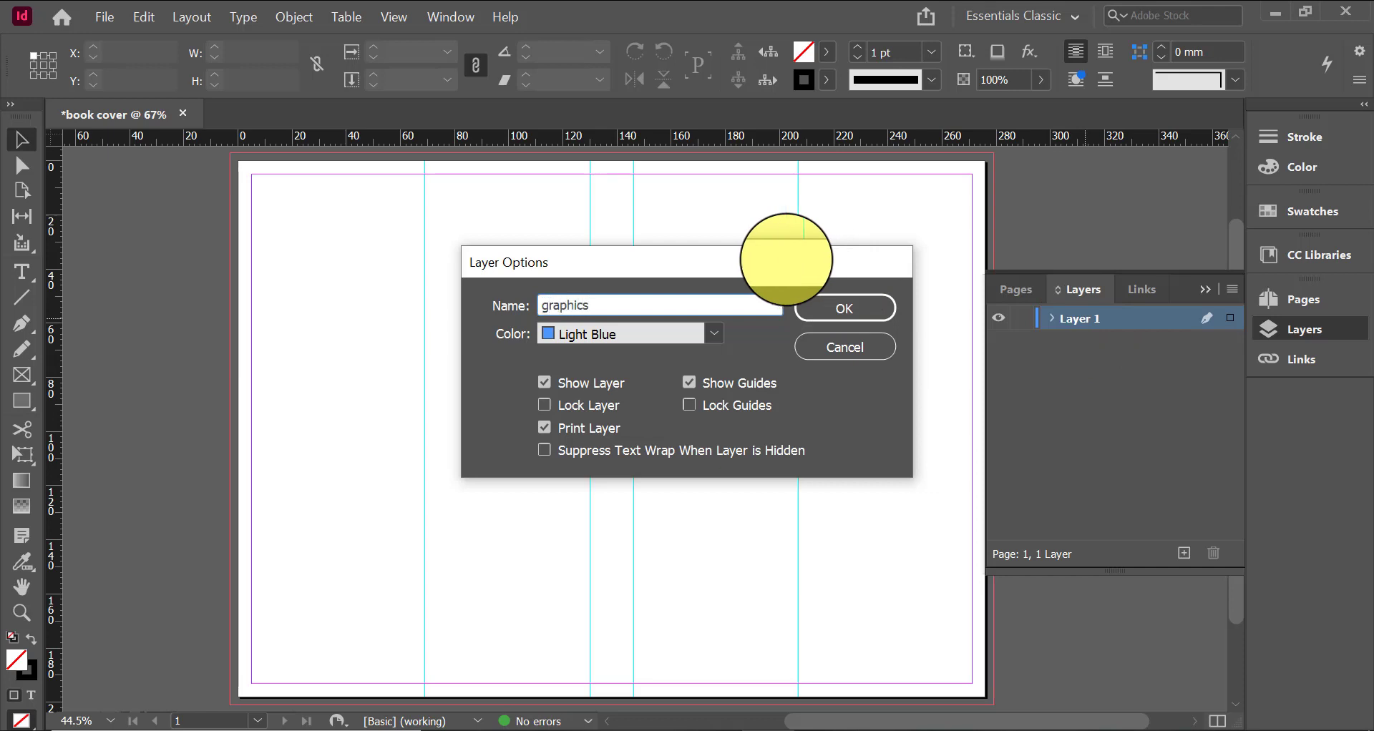
{"action": "left_click", "coordinate": [838, 323]}
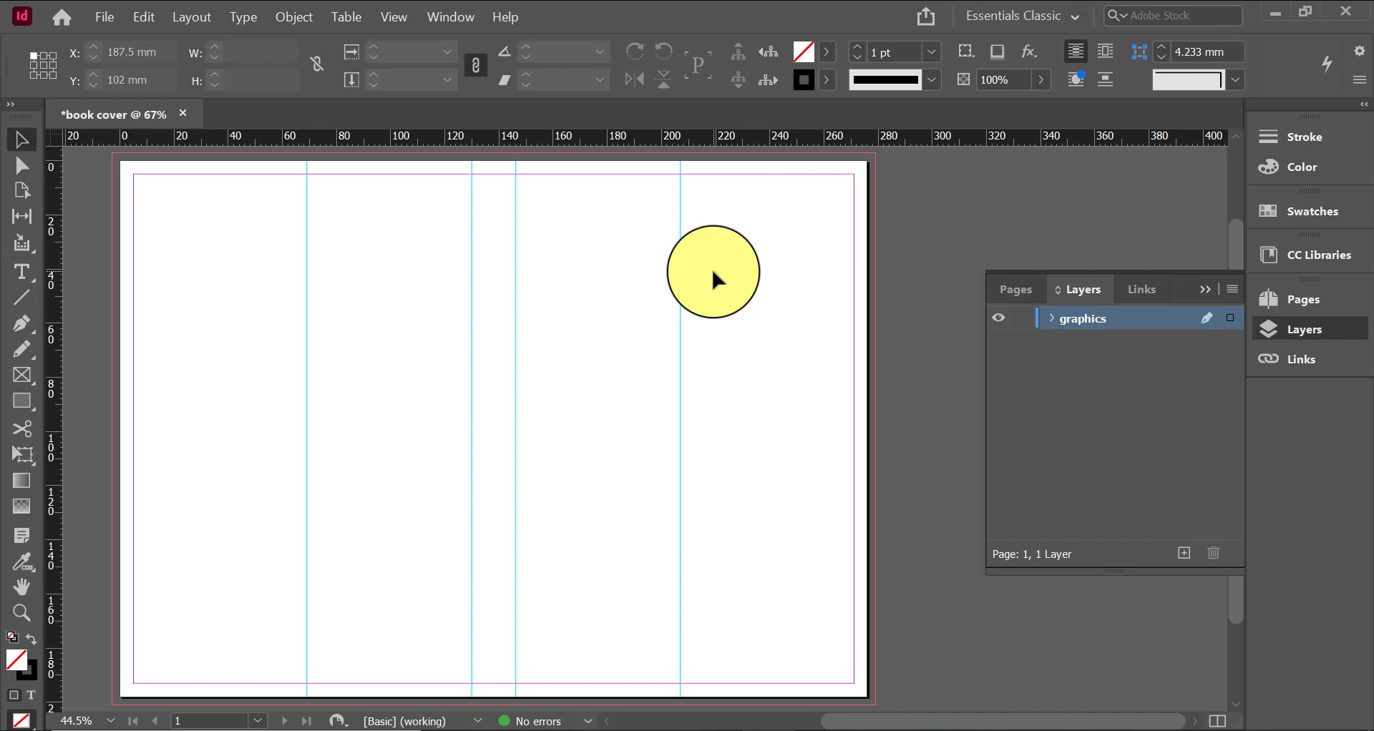
Draw two stacked rectangular image frames over the front cover, together 130 mm wide and 198 mm high
{"action": "left_click", "coordinate": [21, 375]}
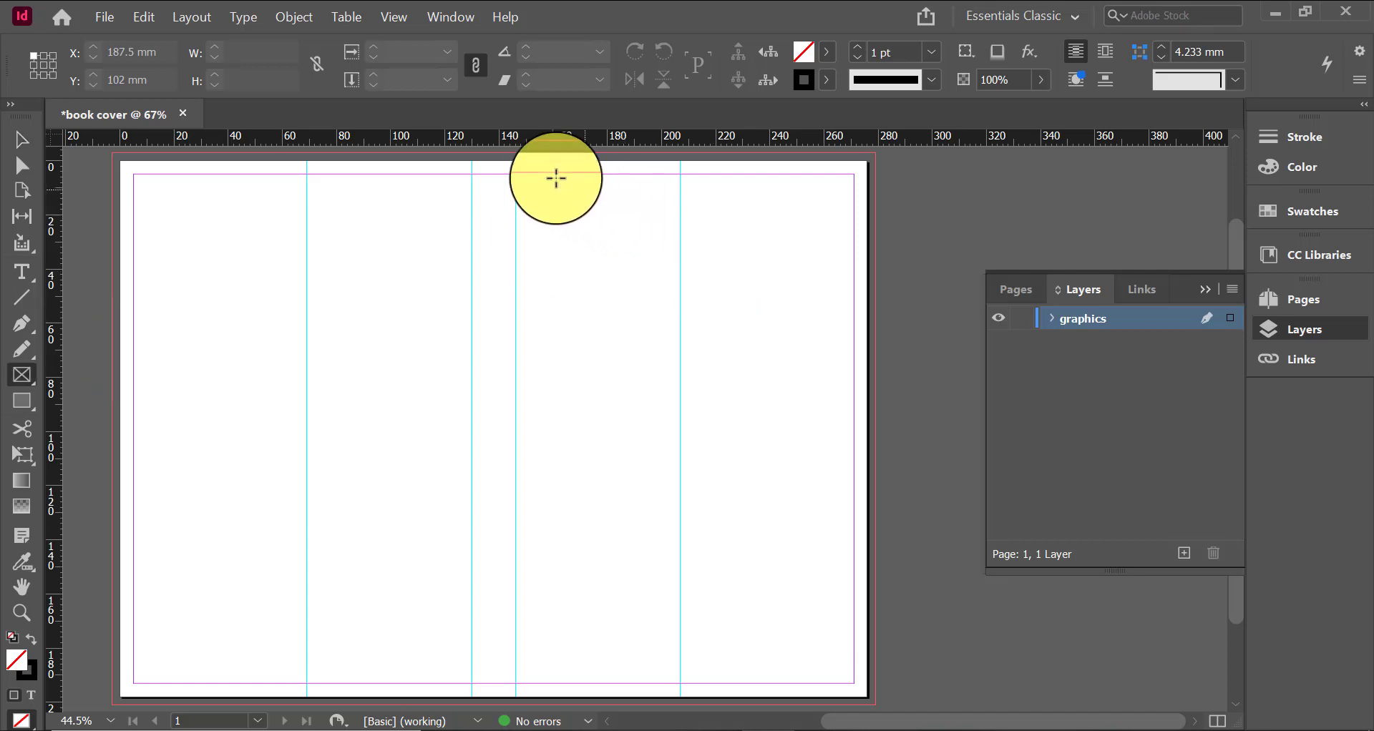
{"action": "left_click_drag", "start_coordinate": [516, 173], "coordinate": [871, 695]}
{"action": "key", "text": "Up"}
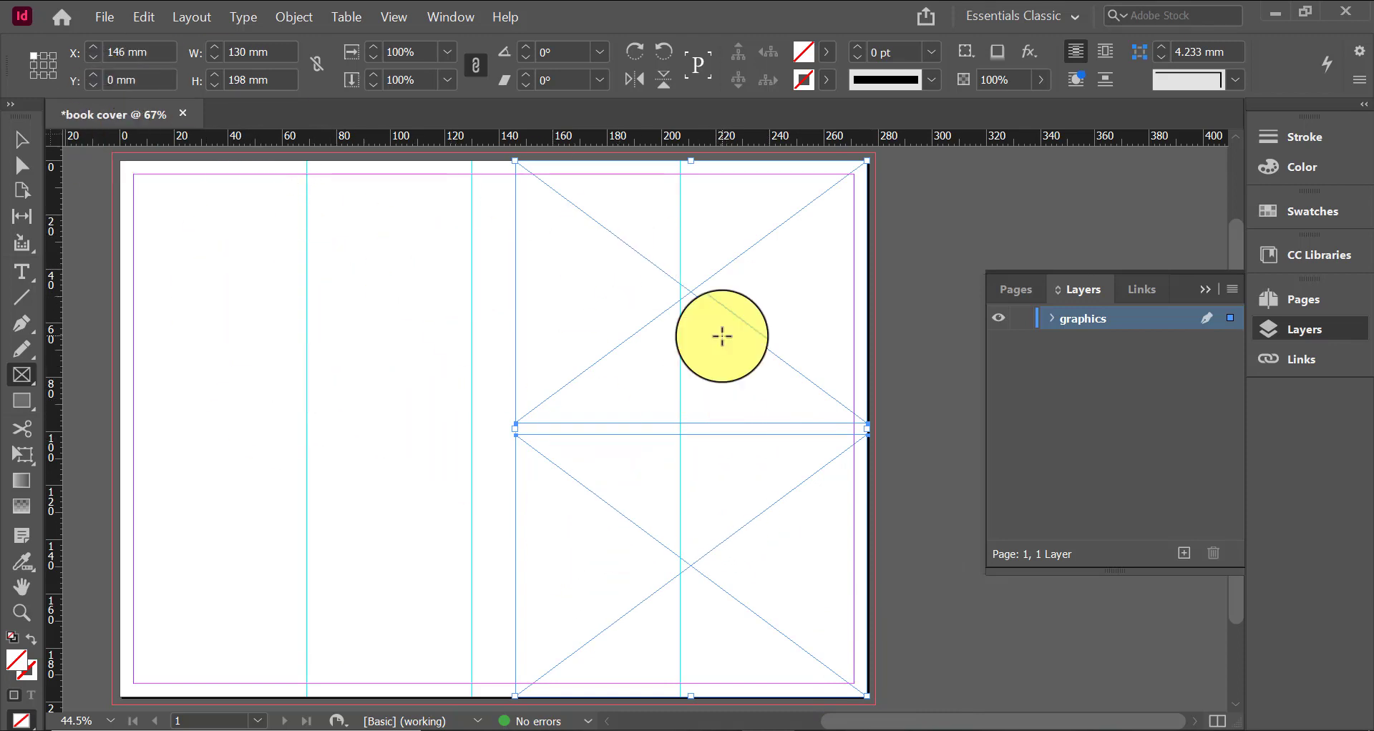
Place the two Pexels photos from Downloads, the silhouetted group in the lower frame and the clouds in the upper frame
{"action": "key", "text": "ctrl+d"}
{"action": "left_click", "coordinate": [286, 325]}
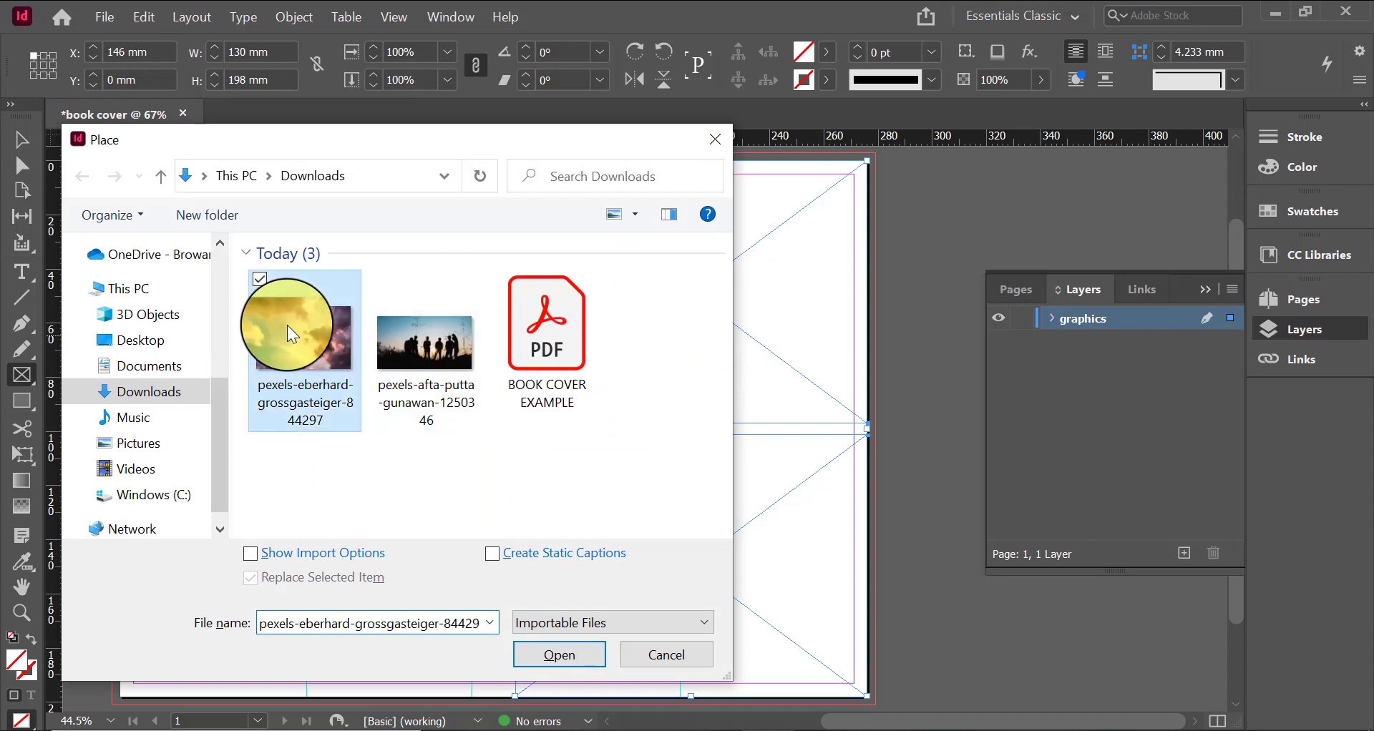
{"action": "left_click", "coordinate": [458, 358], "text": "ctrl"}
{"action": "left_click", "coordinate": [565, 657]}
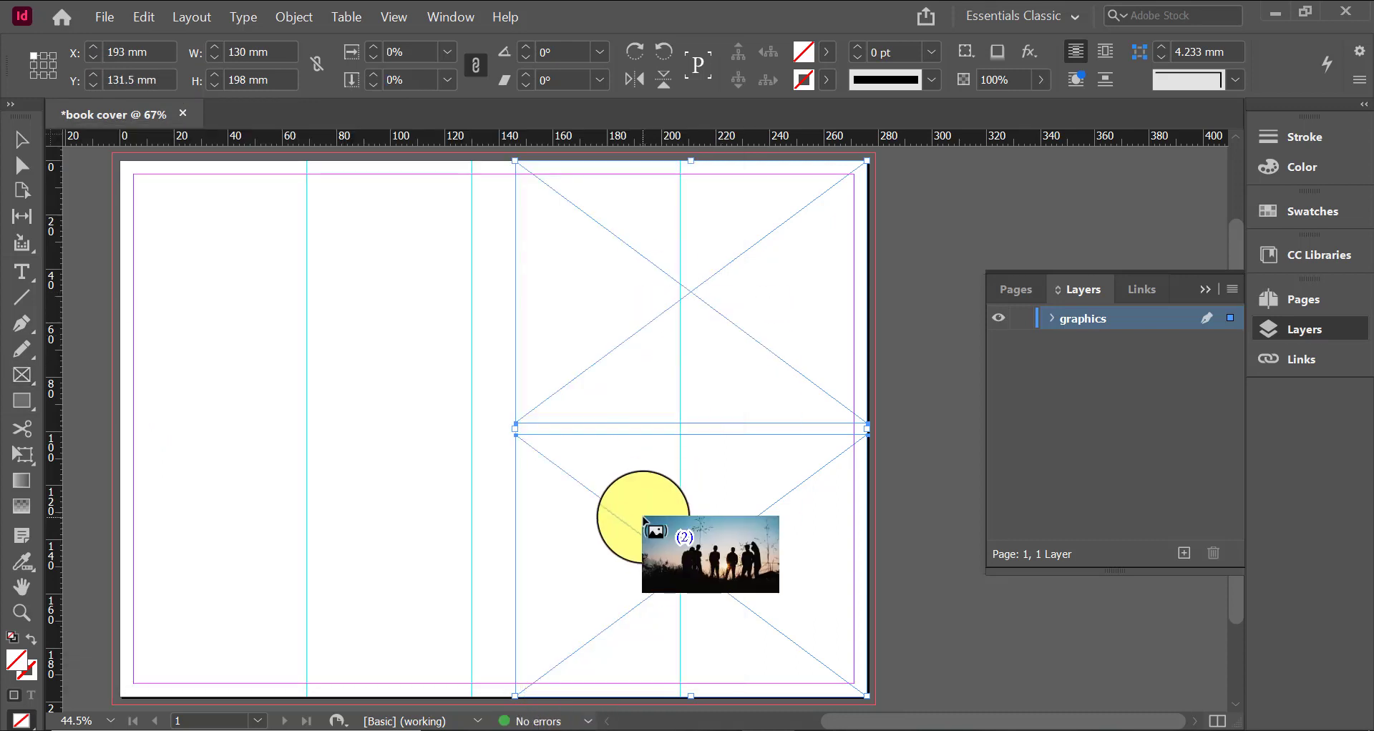
{"action": "left_click", "coordinate": [643, 519]}
{"action": "left_click", "coordinate": [612, 269]}
Apply Fill Frame Proportionally to both photos, keeping the lower frame aligned with the page's bottom edge
{"action": "left_click", "coordinate": [22, 142]}
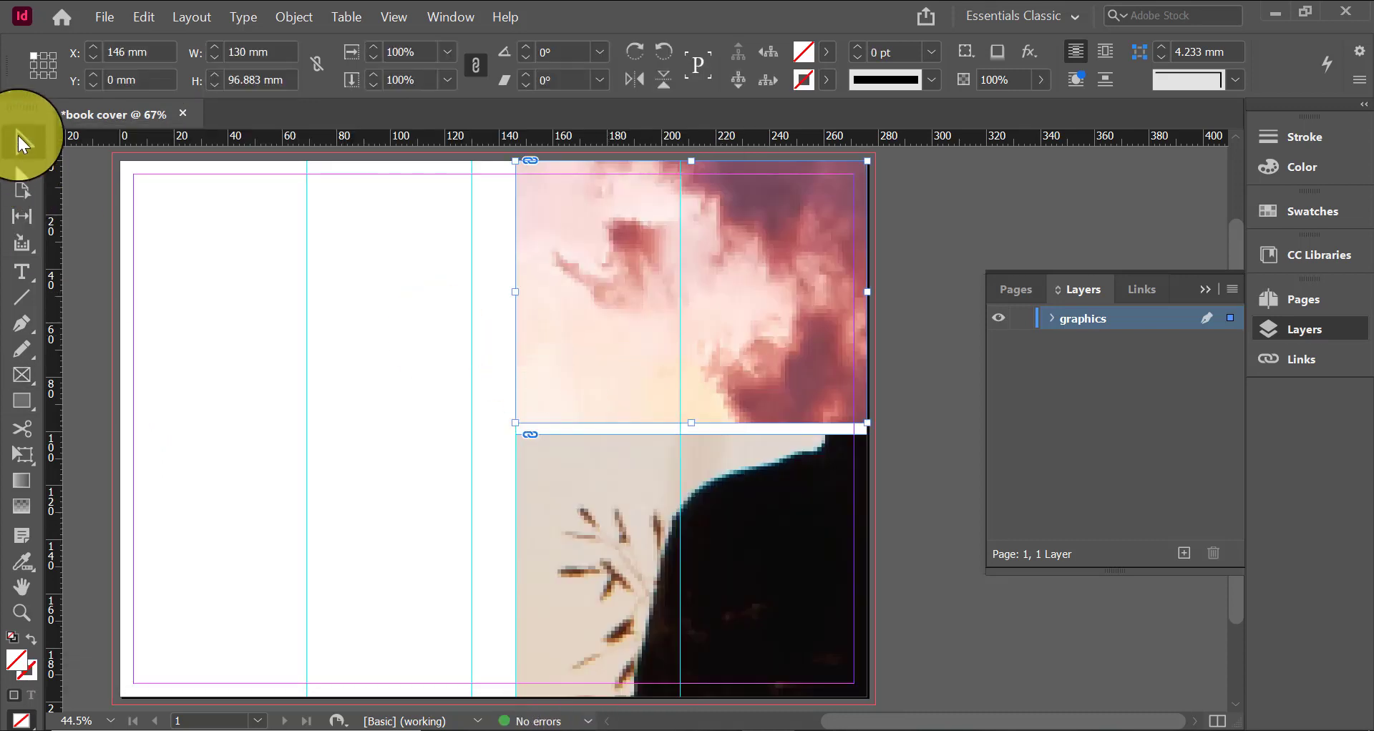
{"action": "right_click", "coordinate": [758, 510]}
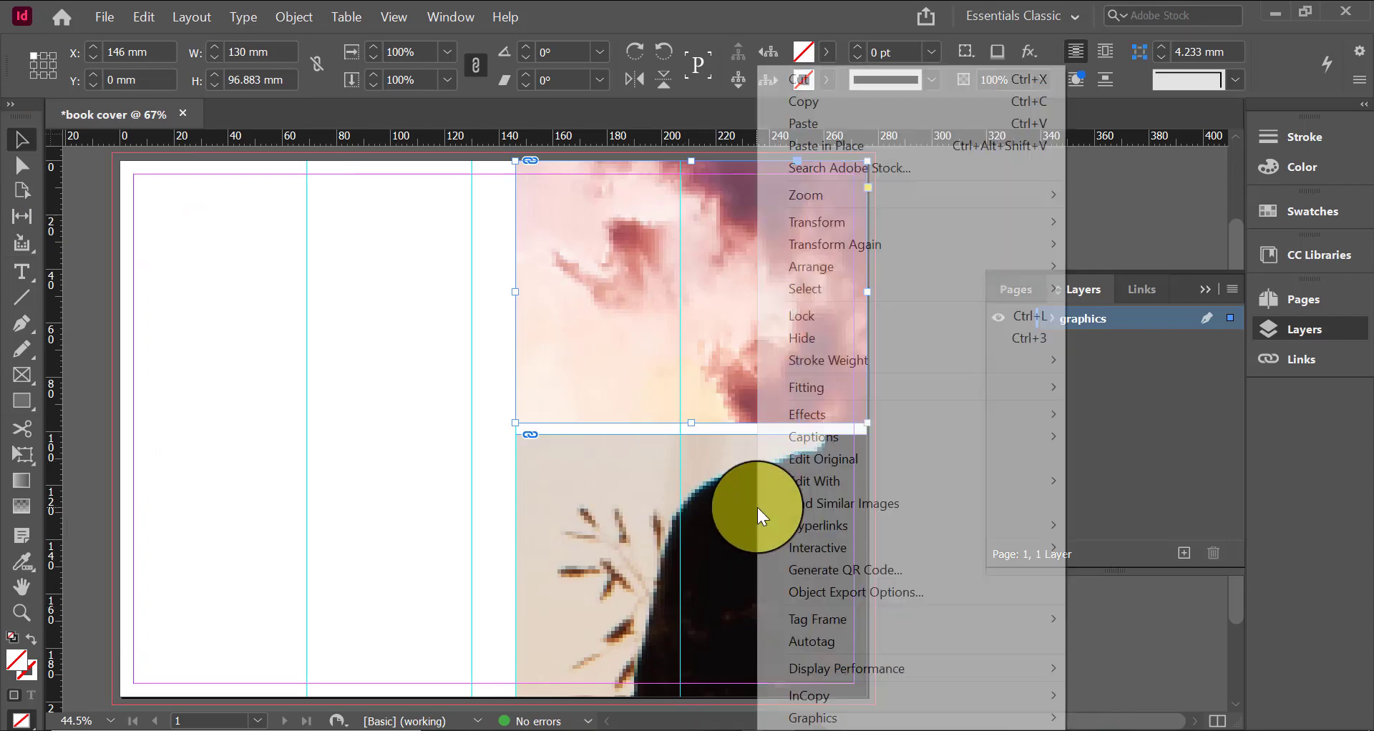
{"action": "mouse_move", "coordinate": [844, 386]}
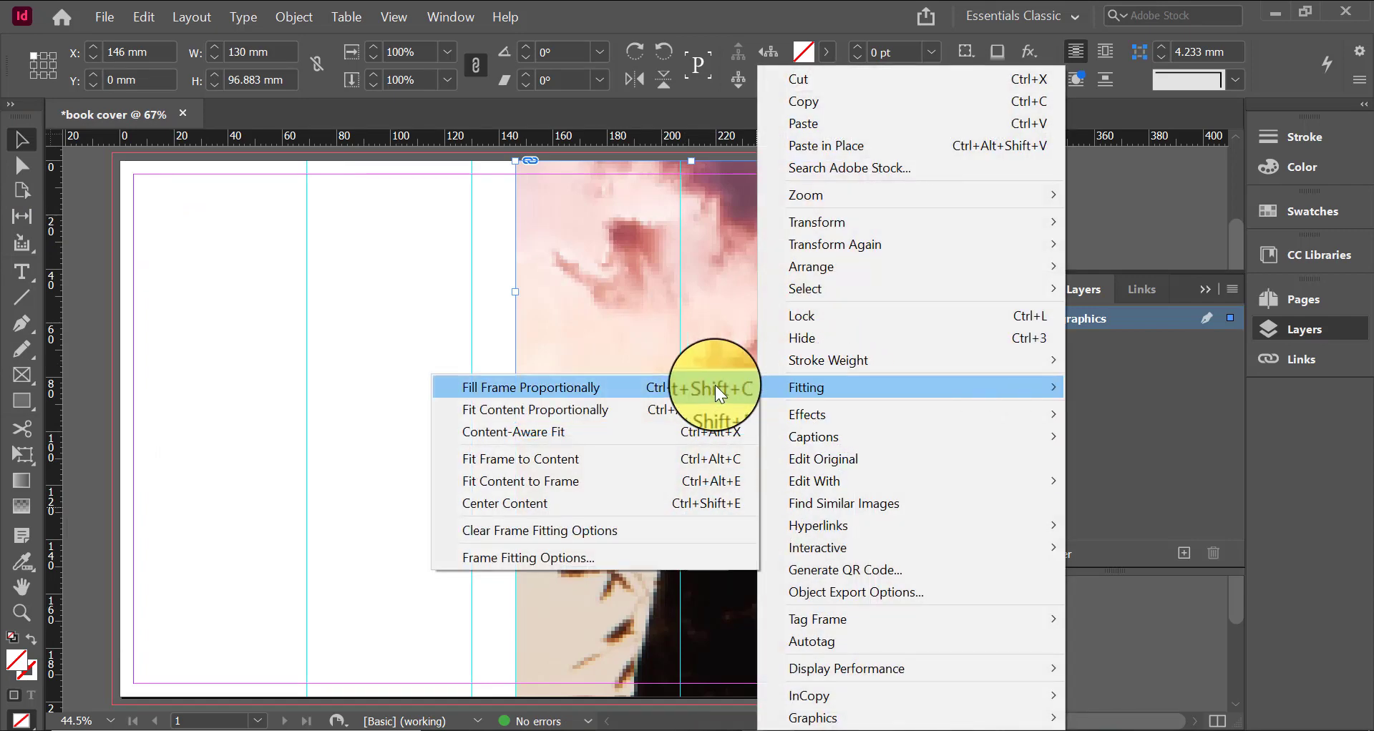
{"action": "left_click", "coordinate": [720, 387]}
{"action": "right_click", "coordinate": [661, 596]}
{"action": "key", "text": "Escape"}
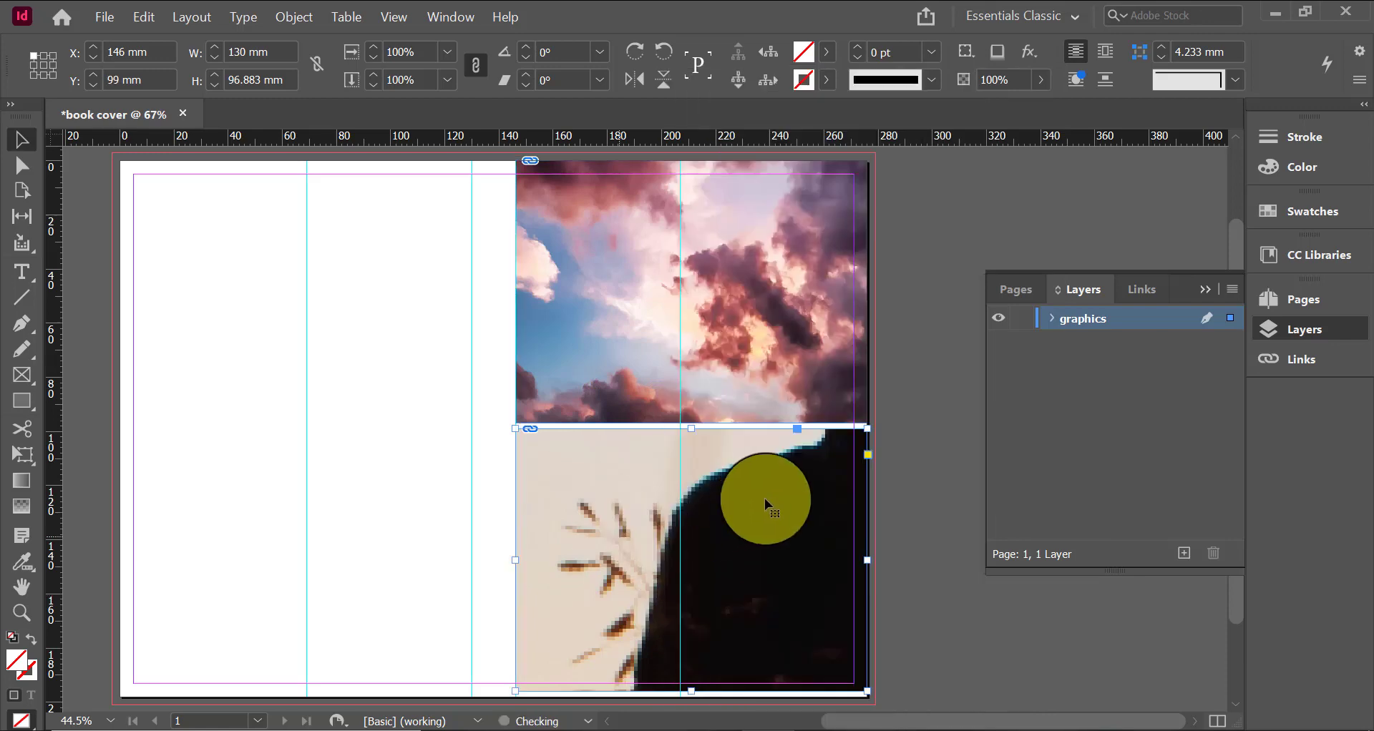
{"action": "left_click_drag", "start_coordinate": [743, 550], "coordinate": [743, 556]}
{"action": "right_click", "coordinate": [743, 555]}
{"action": "mouse_move", "coordinate": [844, 387]}
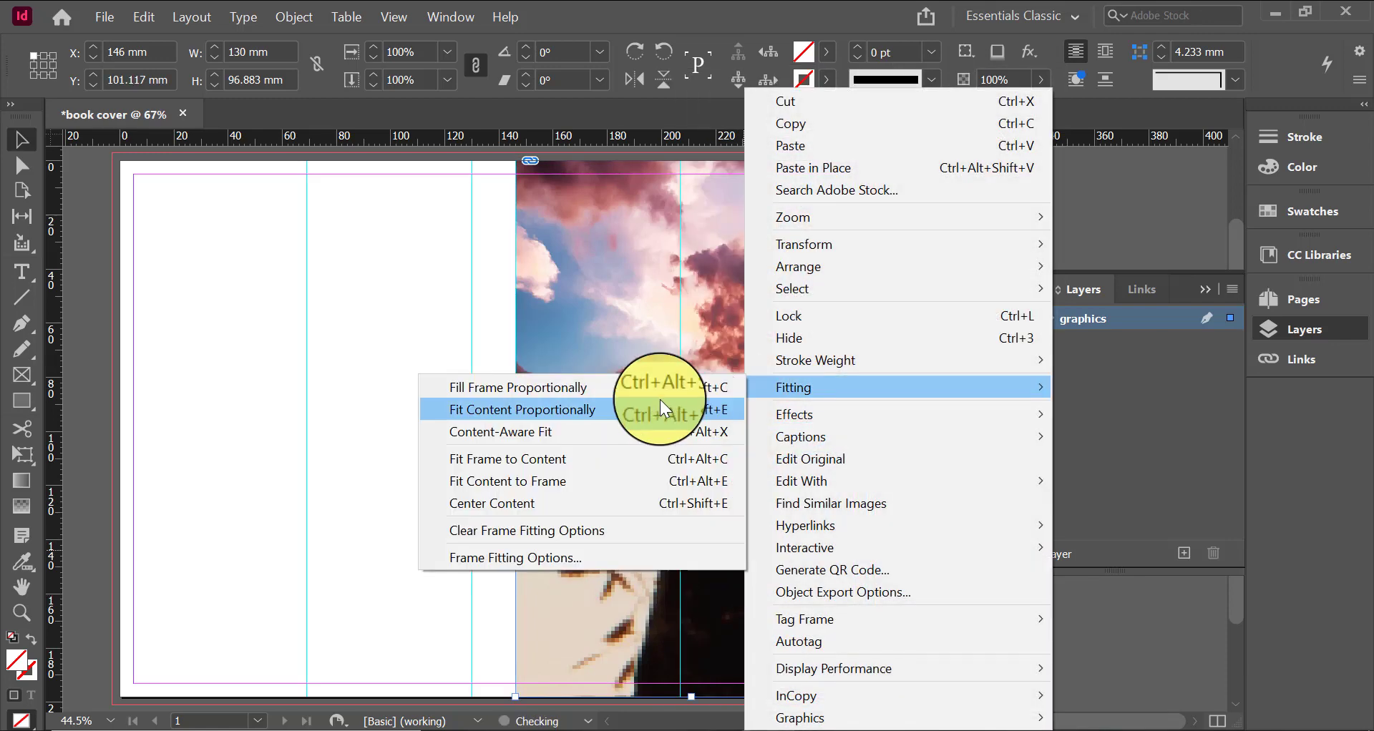
{"action": "left_click", "coordinate": [628, 389]}
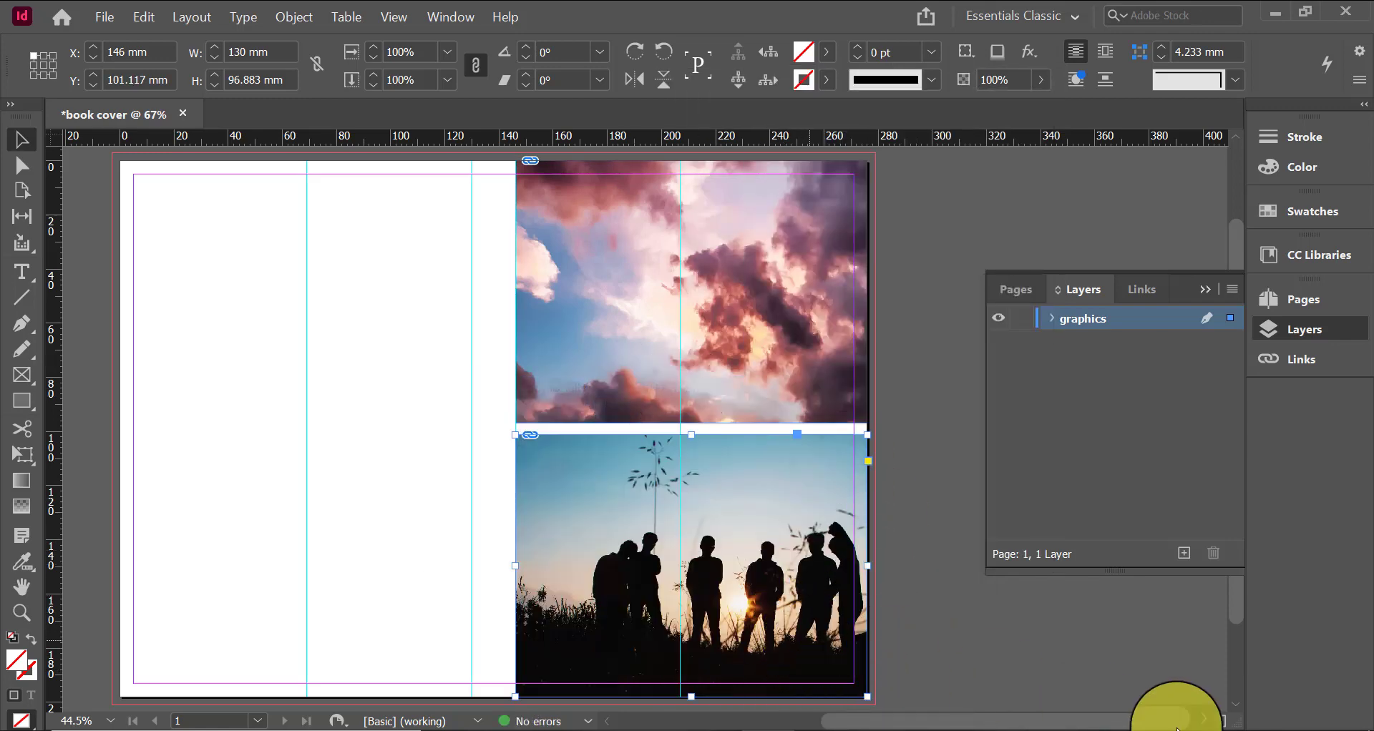
Shift the silhouette photo inside its frame to X+ -37 mm and select the cloud photo's frame
{"action": "double_click", "coordinate": [750, 574]}
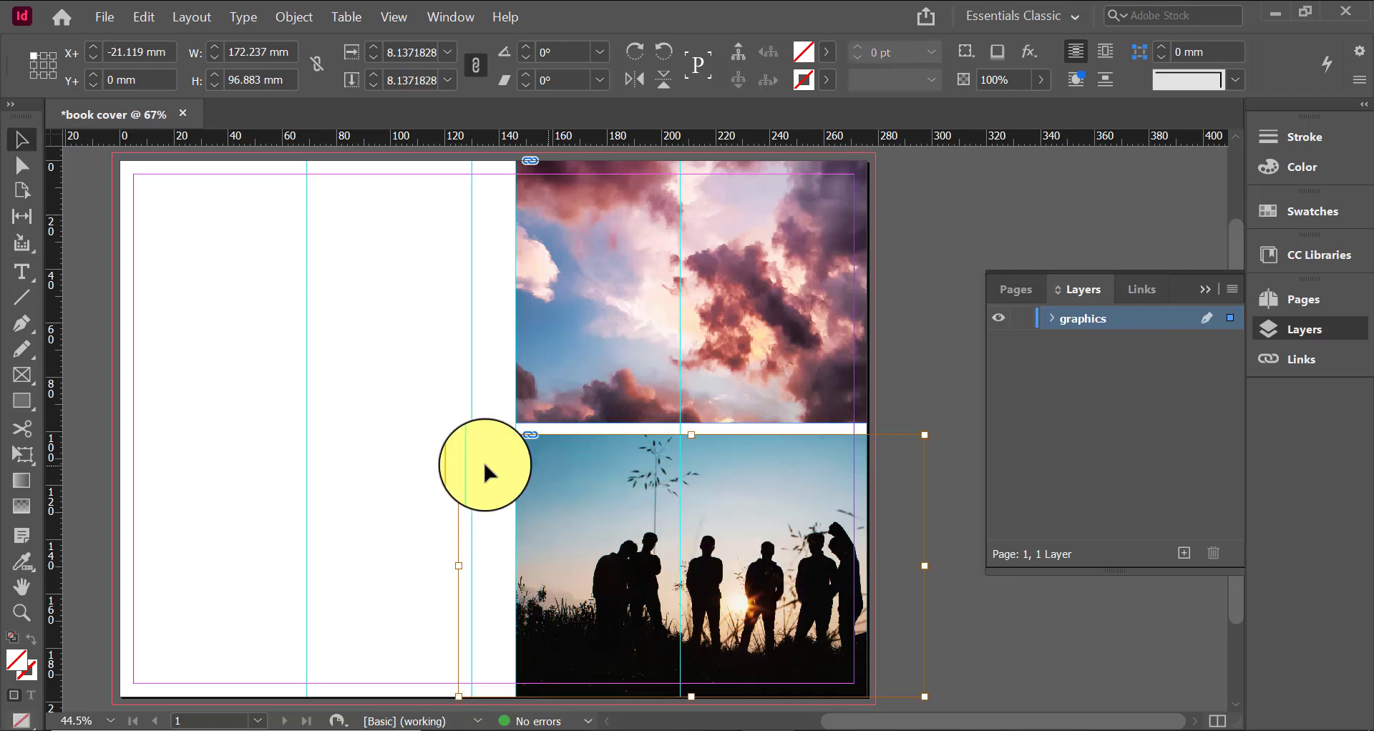
{"action": "left_click_drag", "start_coordinate": [751, 598], "coordinate": [716, 595]}
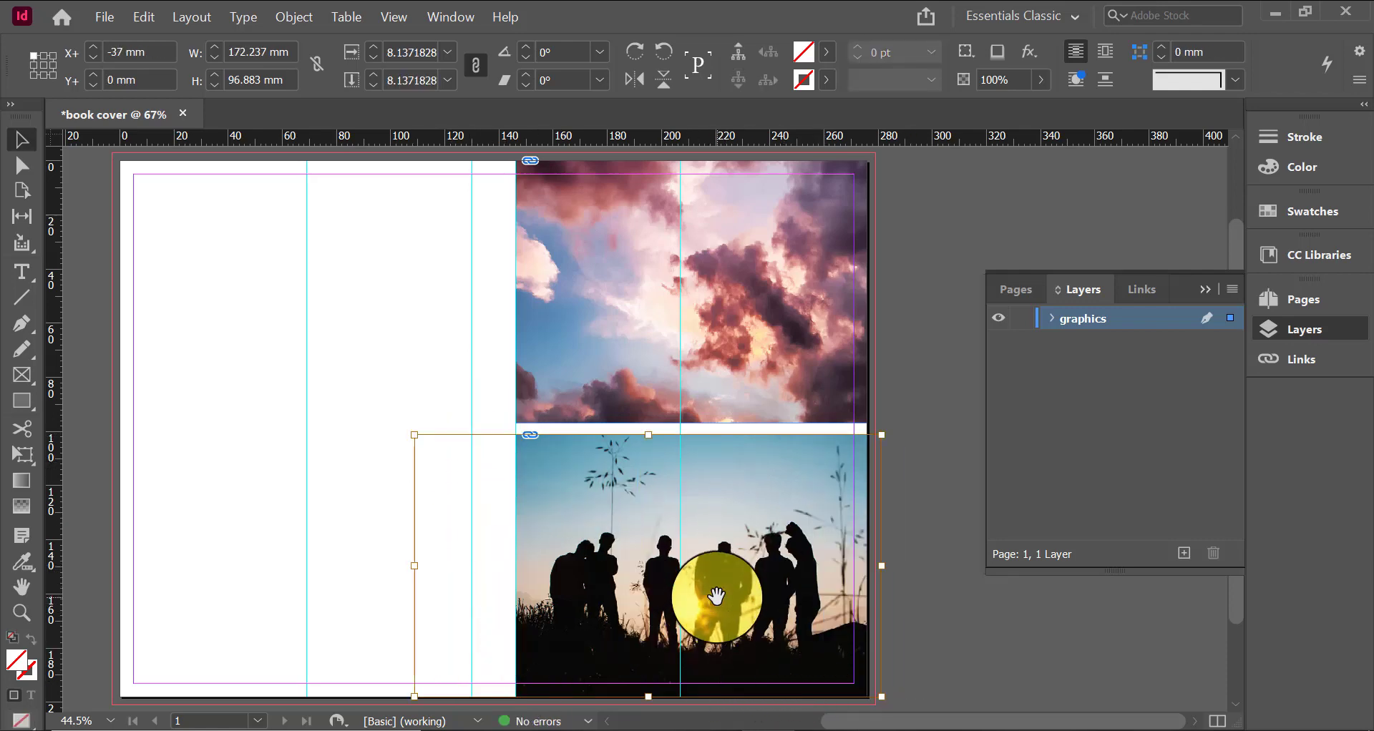
{"action": "left_click", "coordinate": [721, 344]}
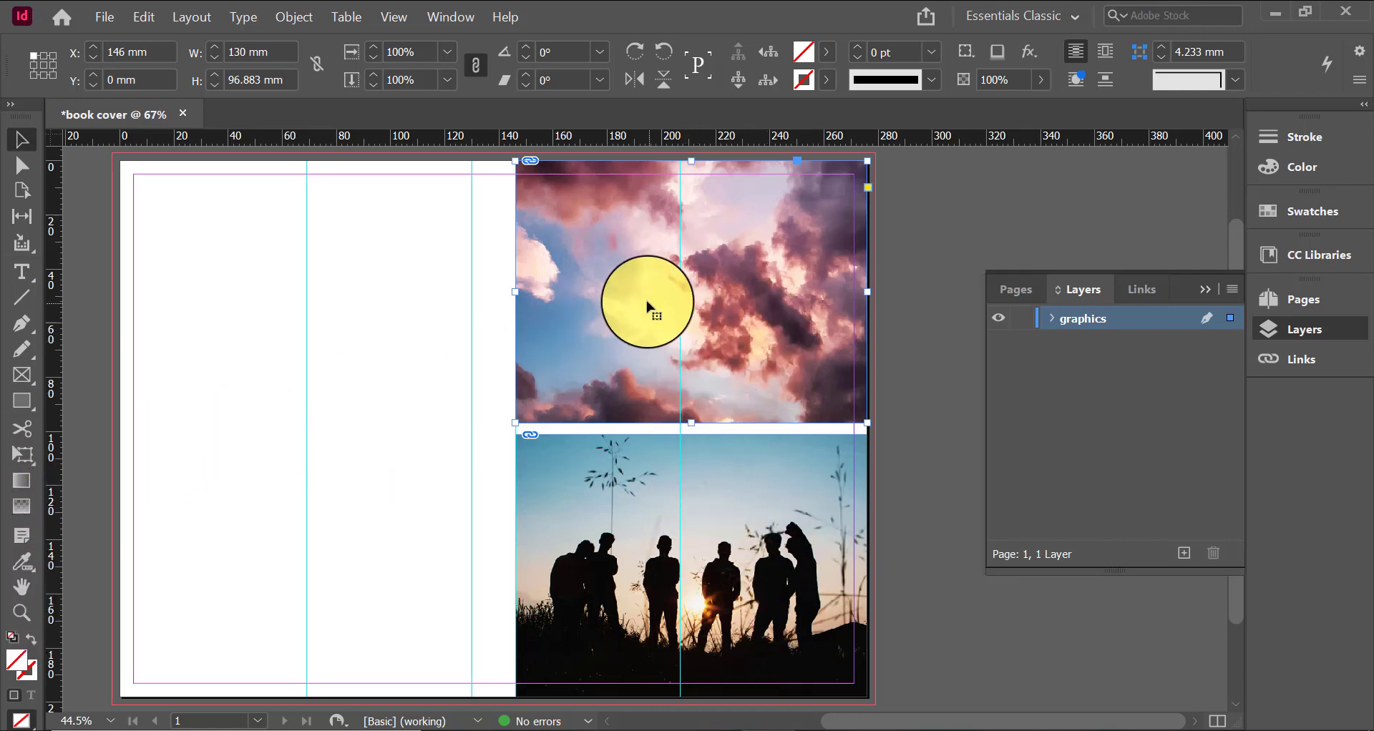
Sample a color theme from the cloud photo with the Color Theme tool and add it to the swatches
{"action": "left_click", "coordinate": [18, 568]}
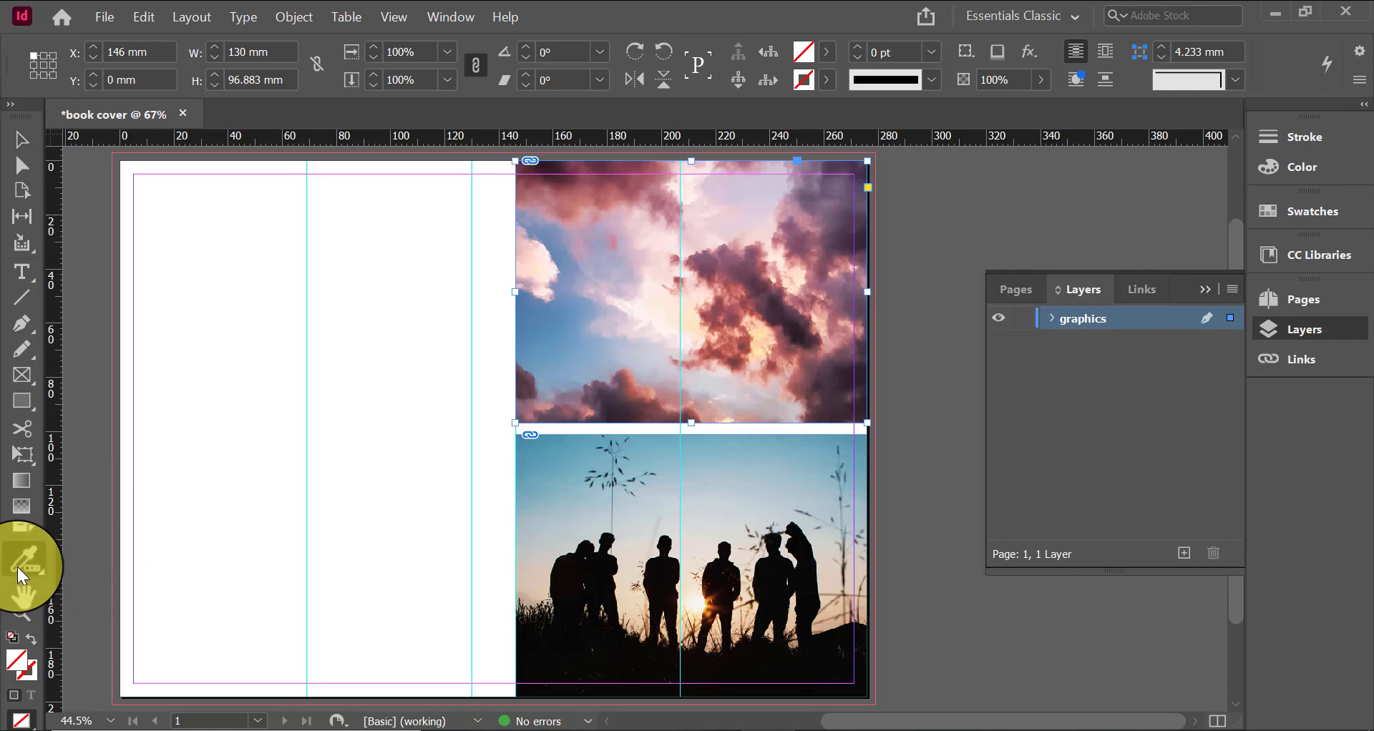
{"action": "left_click", "coordinate": [641, 226]}
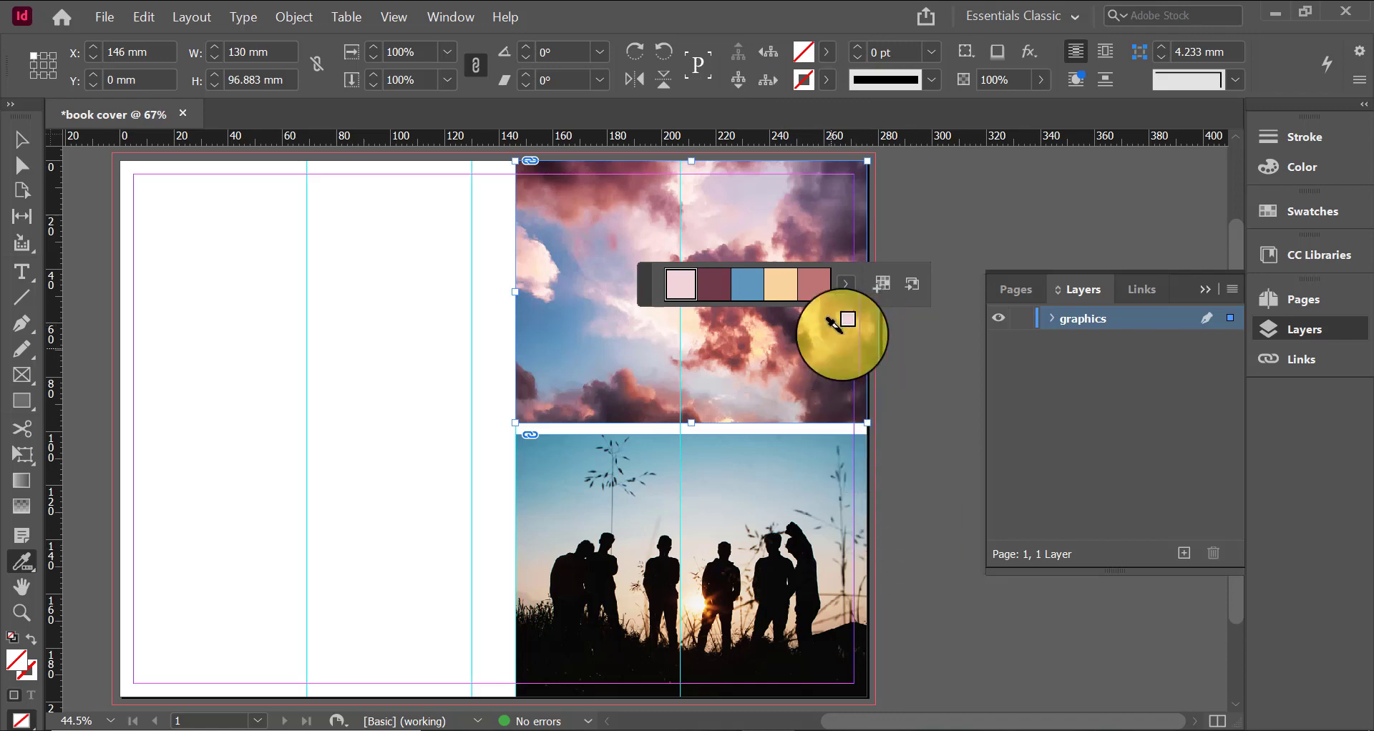
{"action": "left_click", "coordinate": [887, 286]}
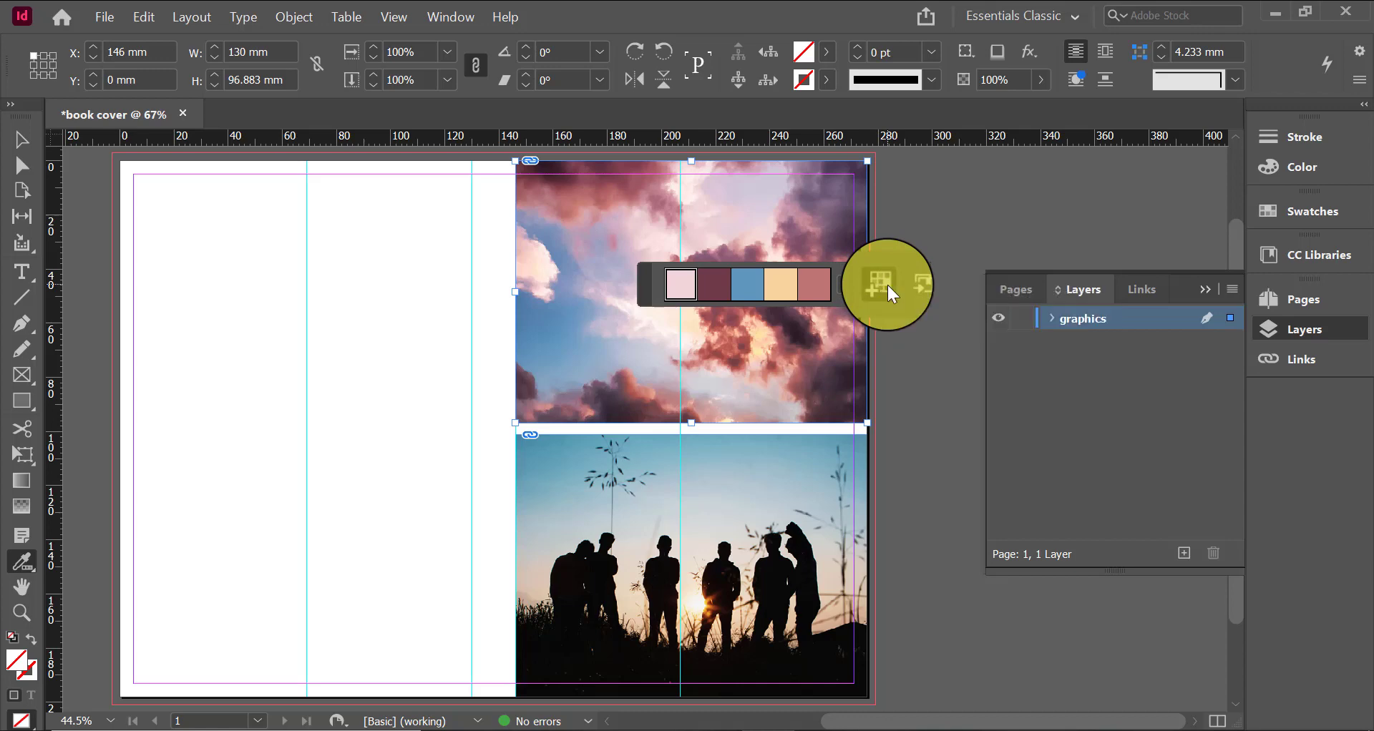
Delete the duplicate Colorful_Theme 2 color group from the swatches
{"action": "left_click", "coordinate": [826, 53]}
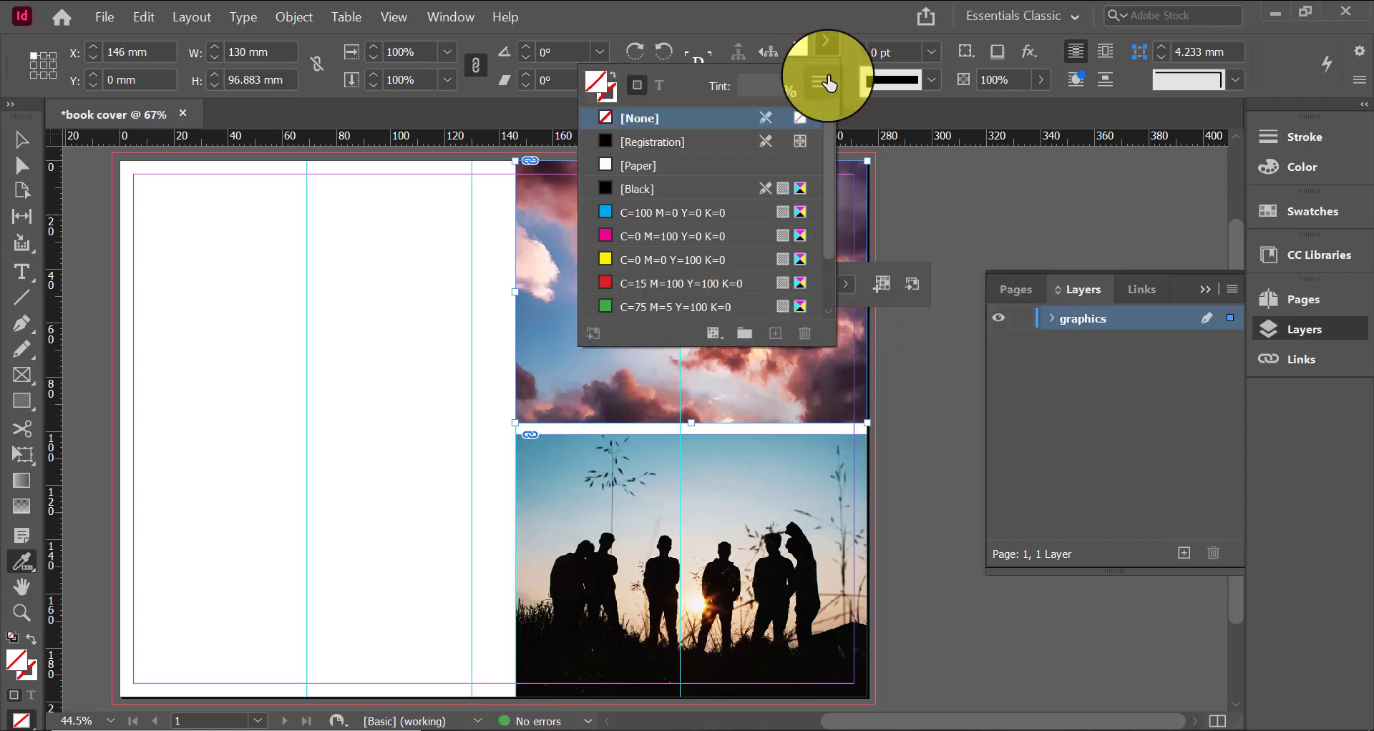
{"action": "scroll", "coordinate": [768, 221], "scroll_direction": "down", "scroll_amount": 1}
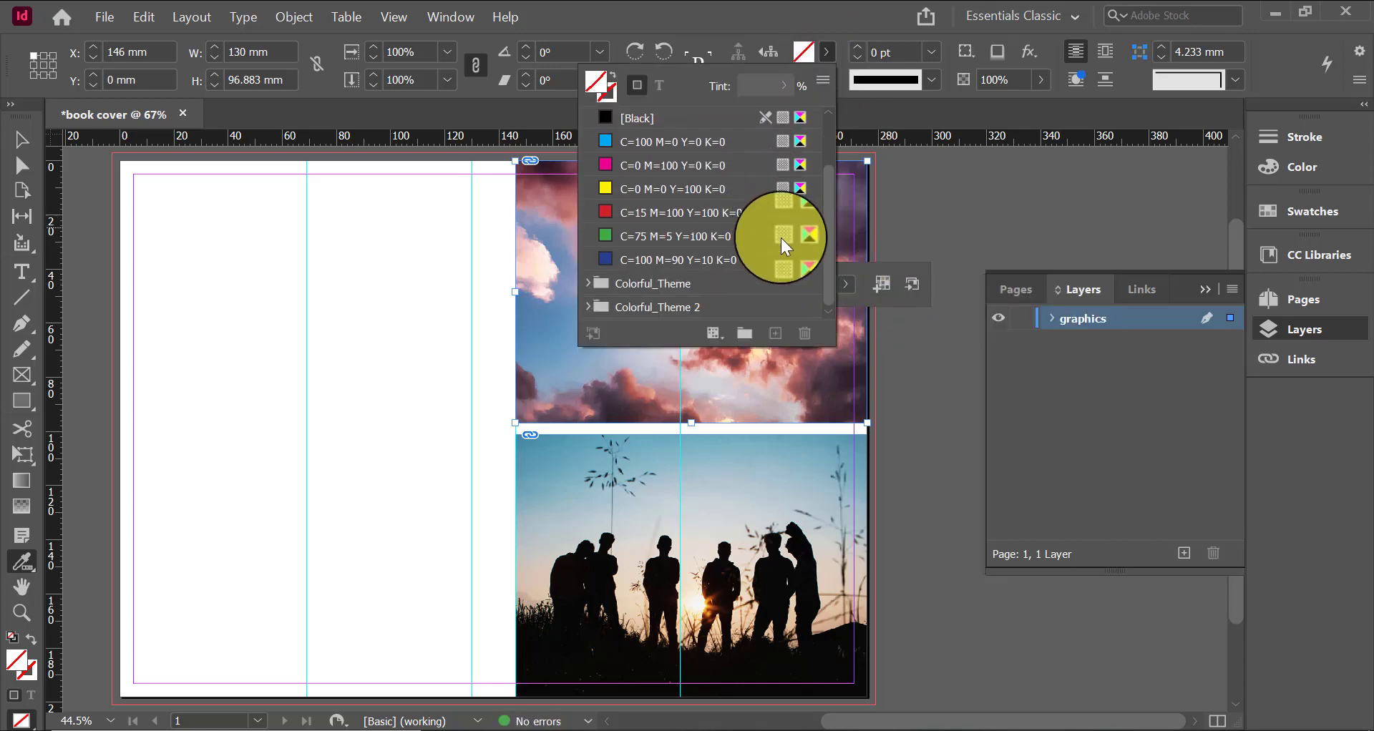
{"action": "left_click", "coordinate": [638, 304]}
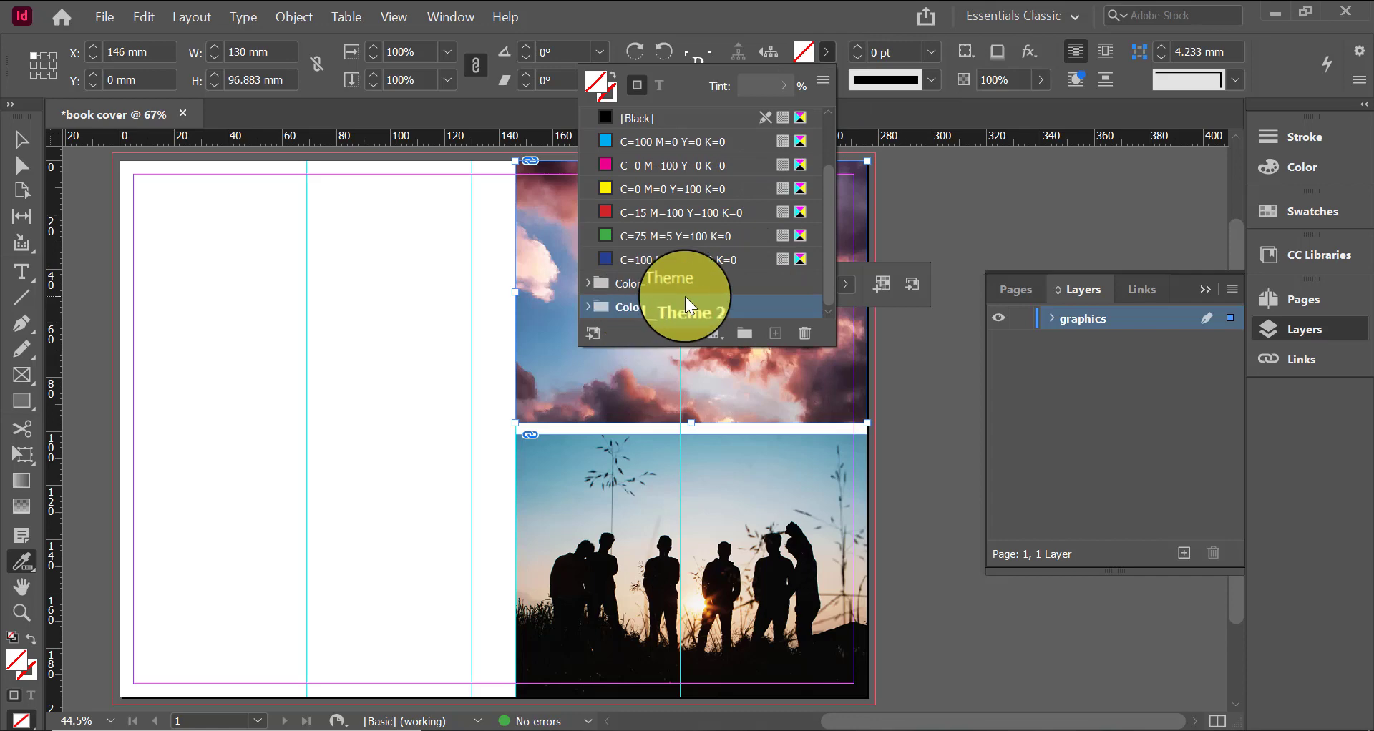
{"action": "left_click", "coordinate": [806, 332]}
{"action": "scroll", "coordinate": [859, 265], "scroll_direction": "down", "scroll_amount": 2}
{"action": "scroll", "coordinate": [840, 451], "scroll_direction": "up", "scroll_amount": 1}
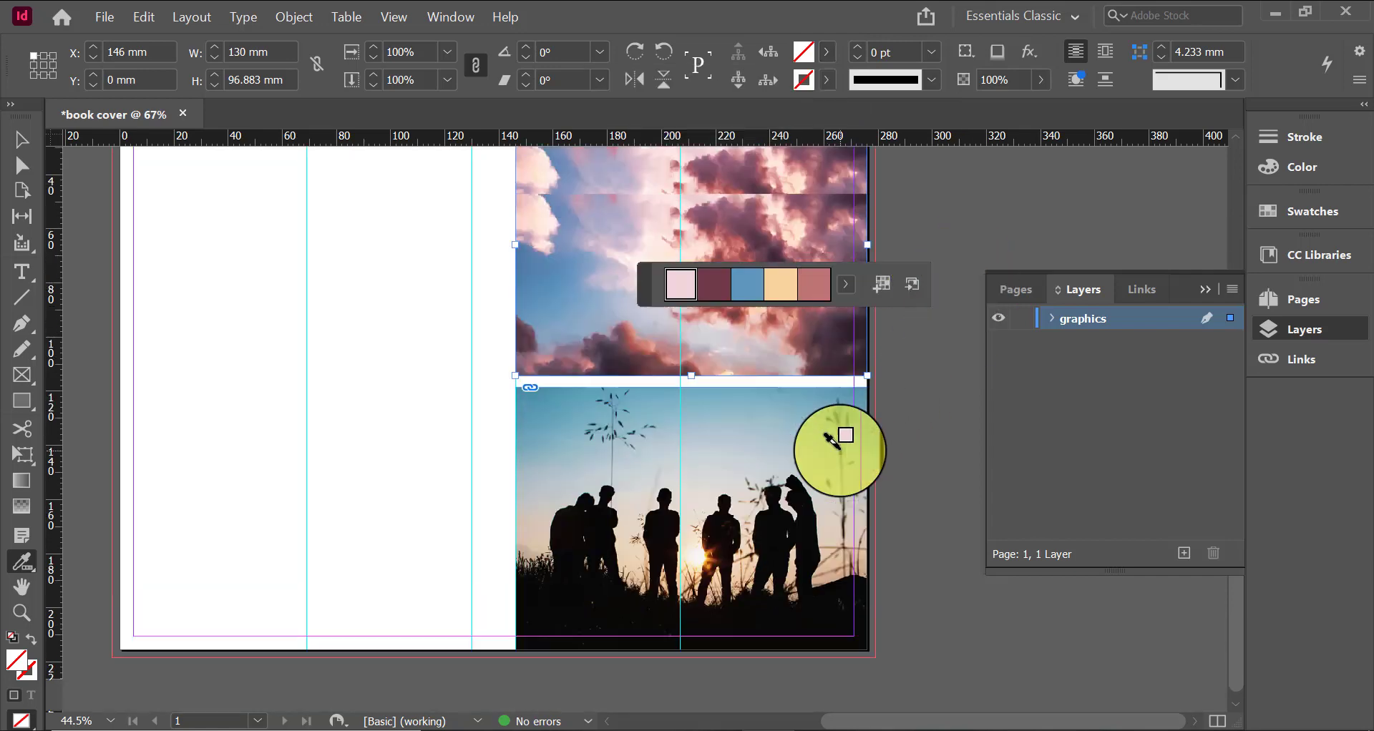
{"action": "scroll", "coordinate": [832, 440], "scroll_direction": "up", "scroll_amount": 3}
{"action": "scroll", "coordinate": [745, 485], "scroll_direction": "down", "scroll_amount": 1}
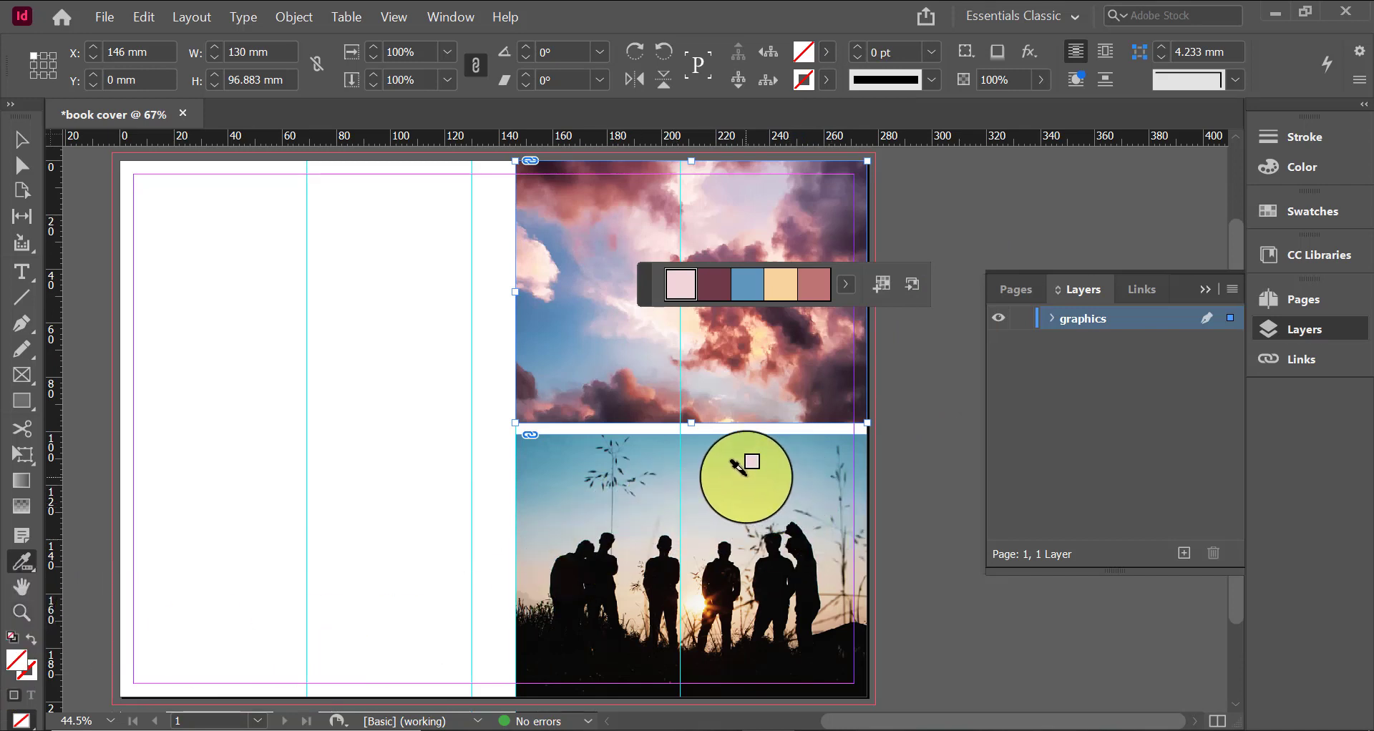
Sample a new color theme from the silhouette photo and add it to the swatches
{"action": "left_click", "coordinate": [22, 141]}
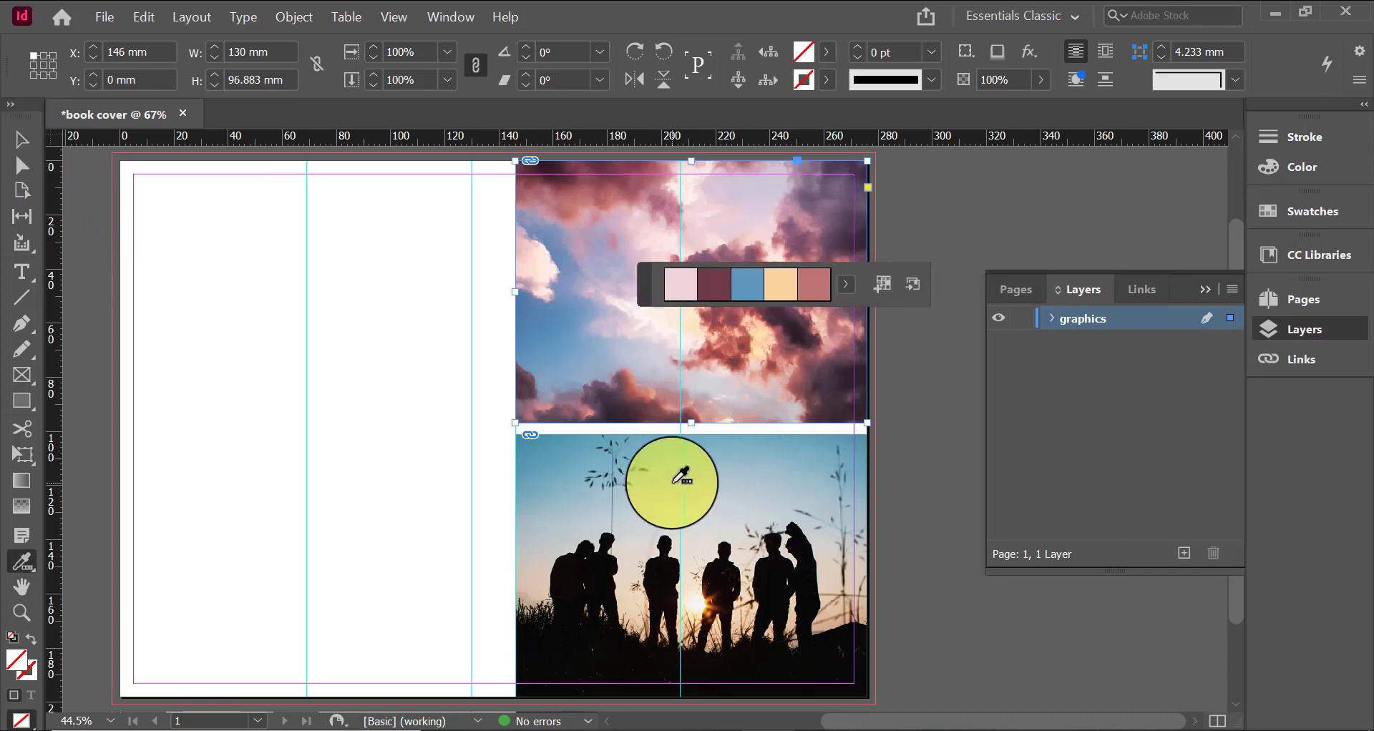
{"action": "left_click", "coordinate": [681, 478]}
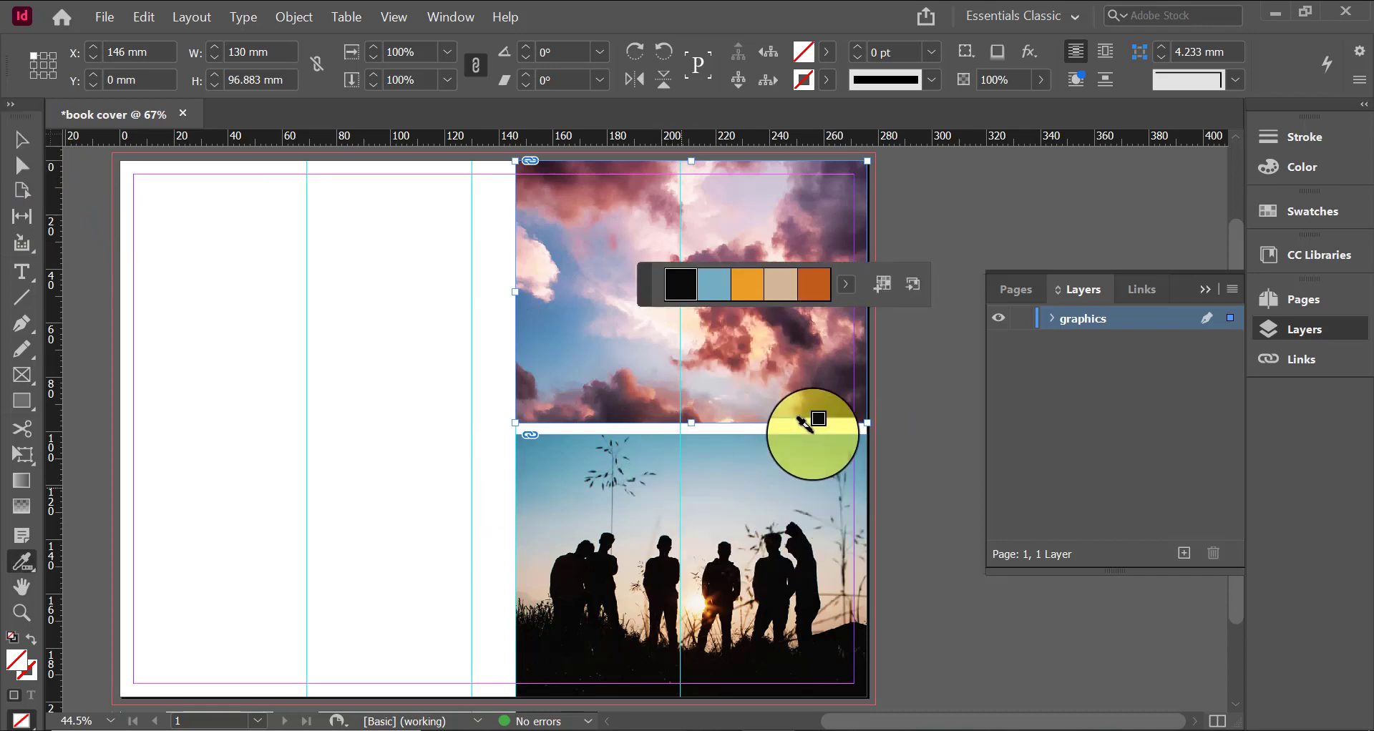
{"action": "left_click", "coordinate": [886, 289]}
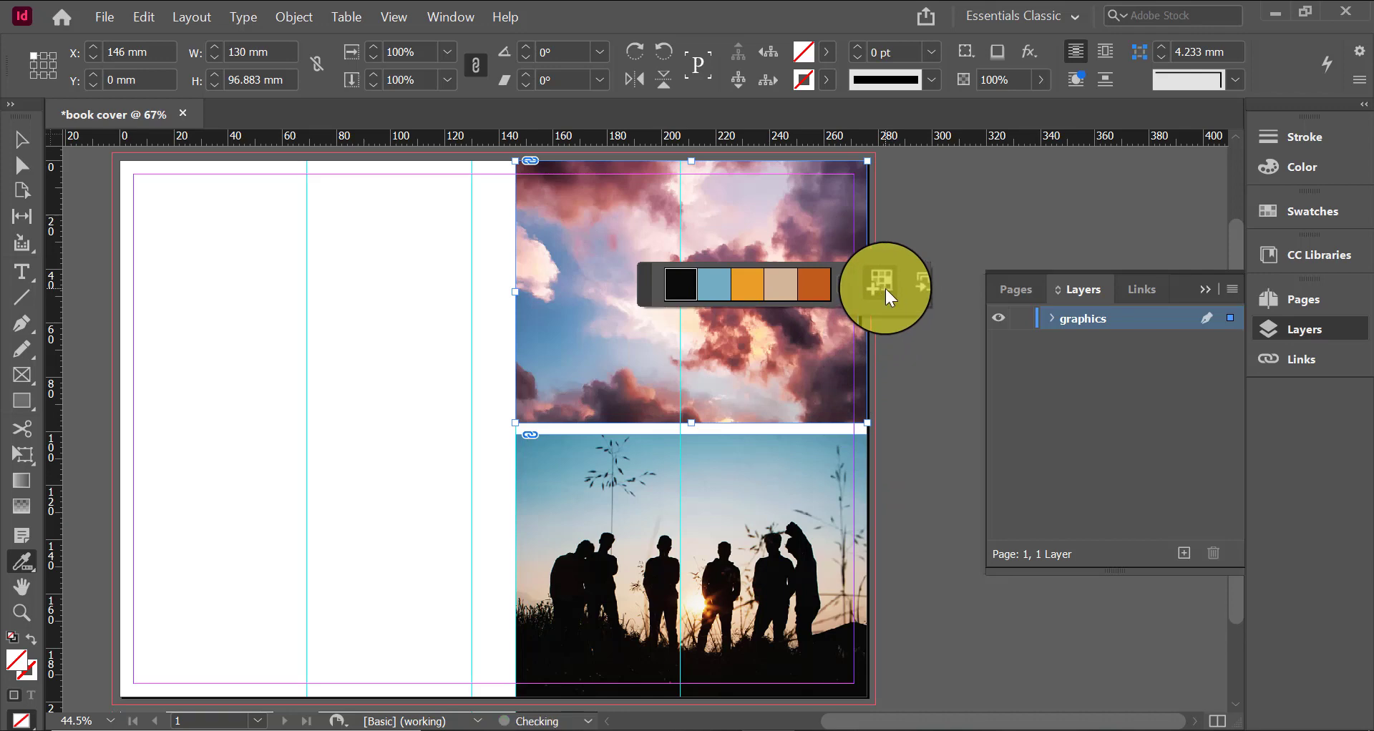
Check the colors in the Colorful_Theme 2 group and rename the Colorful_Theme group as clouds
{"action": "left_click", "coordinate": [830, 51]}
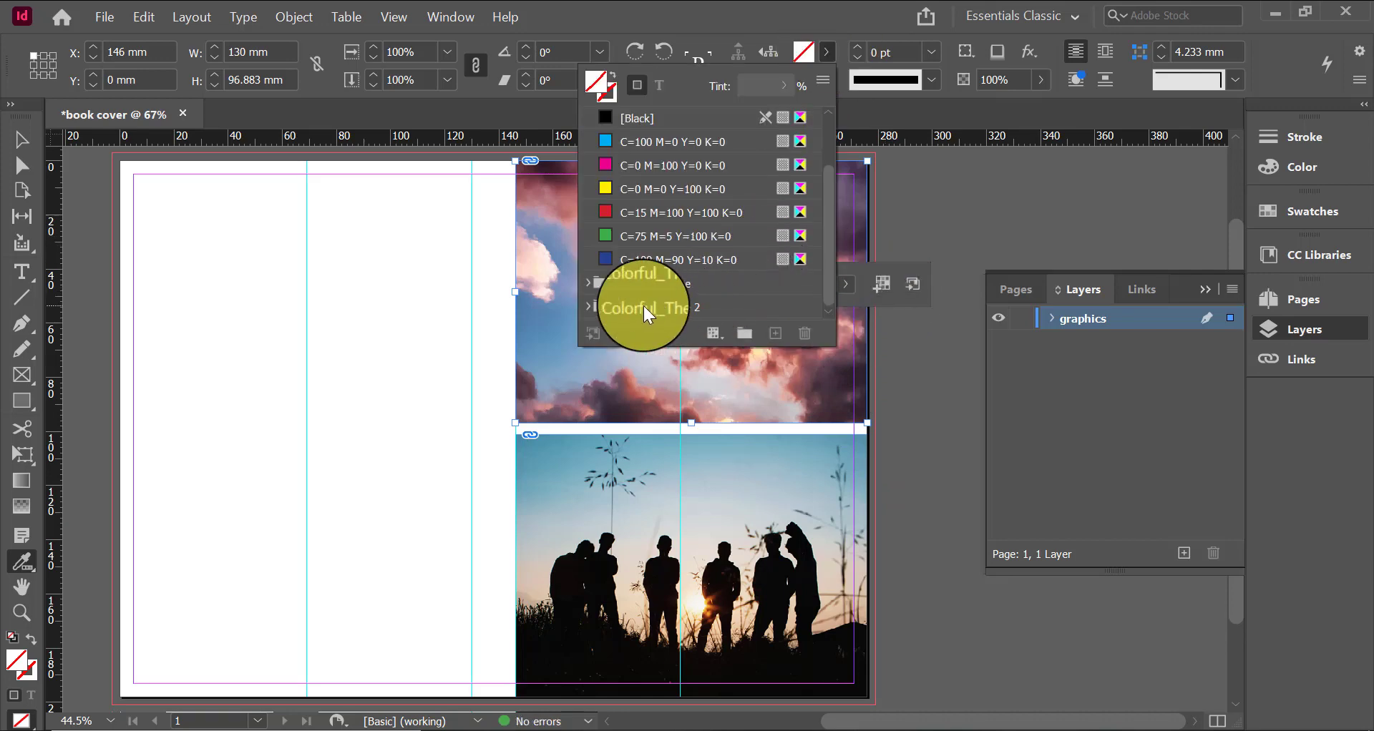
{"action": "left_click", "coordinate": [588, 307]}
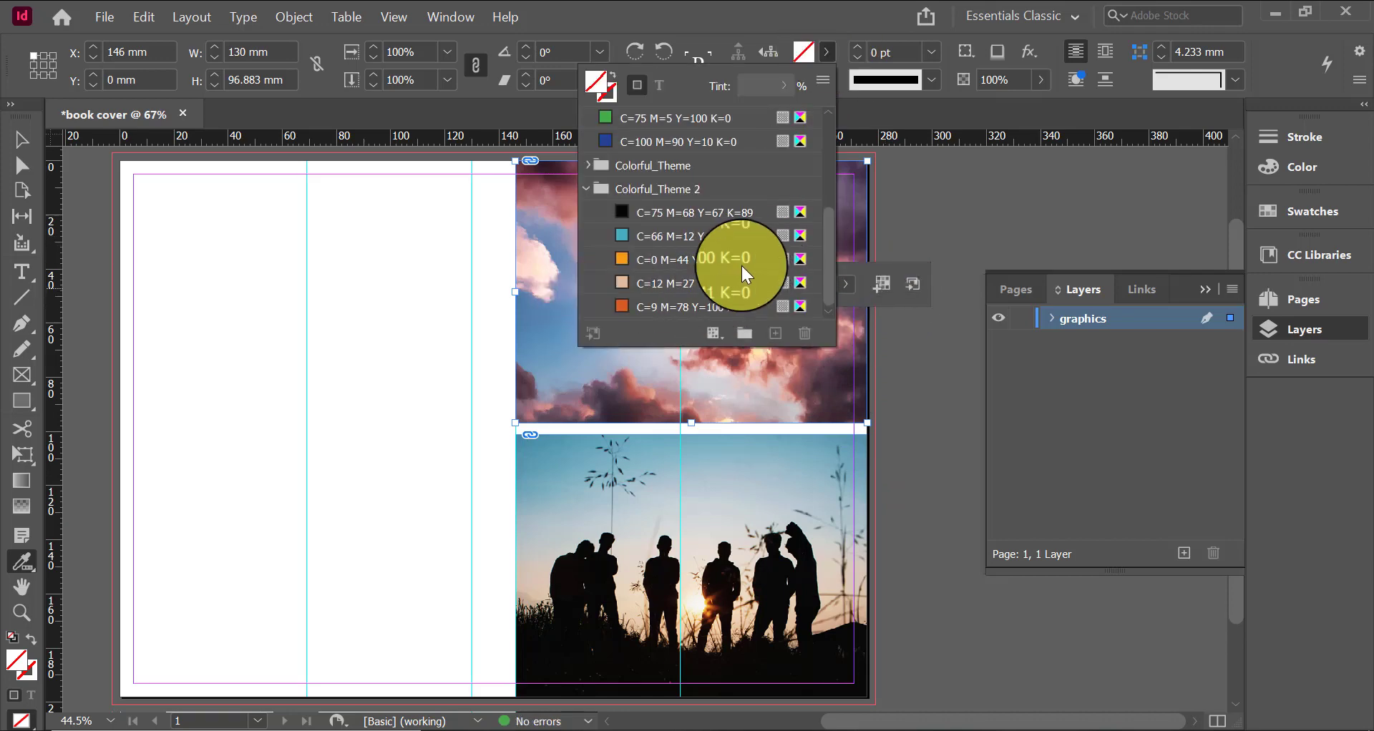
{"action": "left_click", "coordinate": [587, 190]}
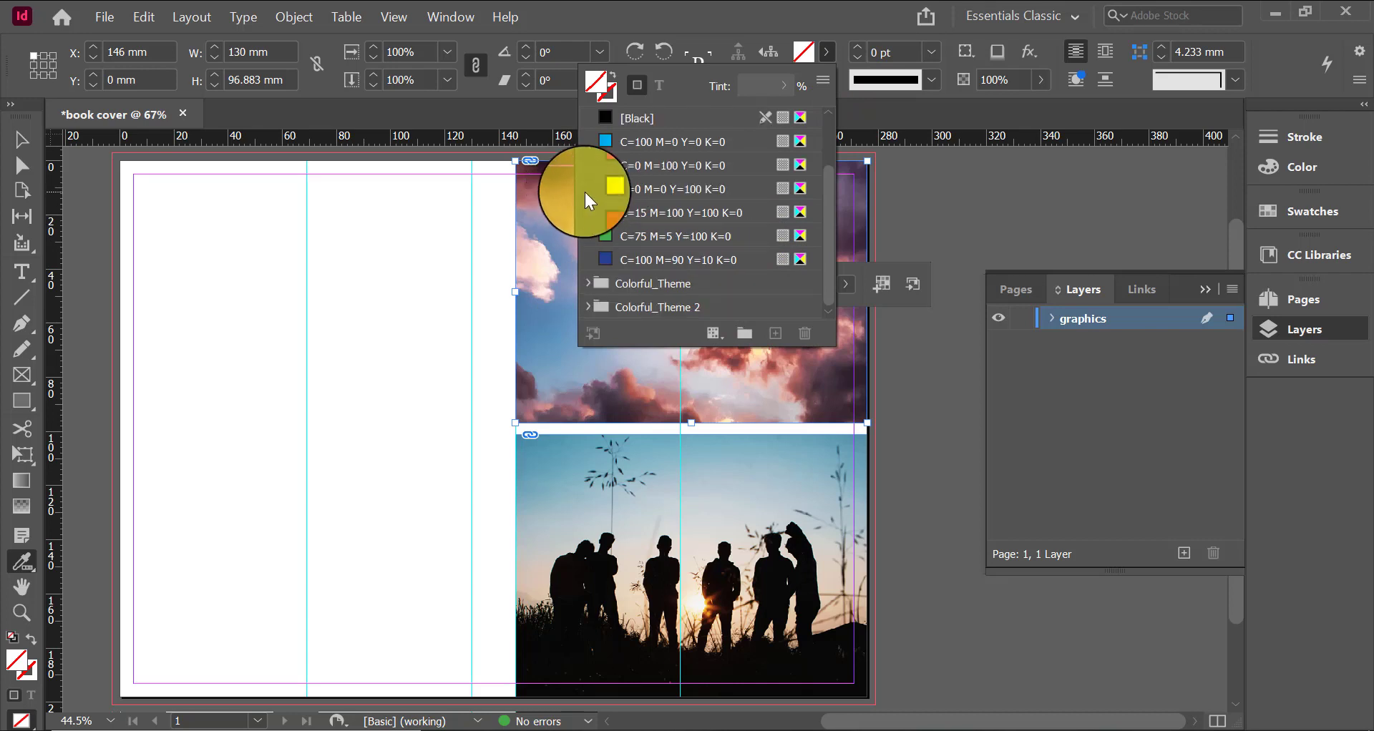
{"action": "double_click", "coordinate": [668, 278]}
{"action": "type", "text": "c"}
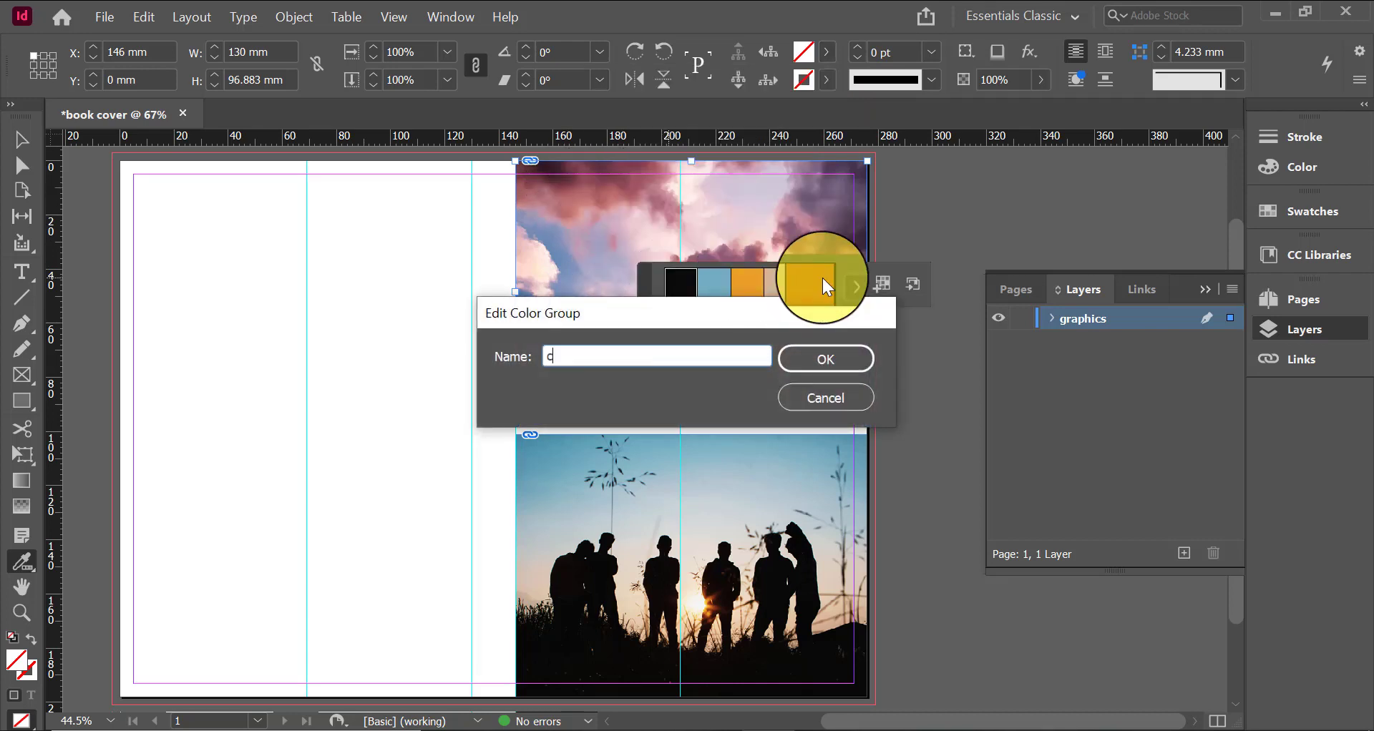
{"action": "type", "text": "louds"}
{"action": "key", "text": "Return"}
Rename the Colorful_Theme 2 color group in the swatches as boys
{"action": "left_click", "coordinate": [827, 52]}
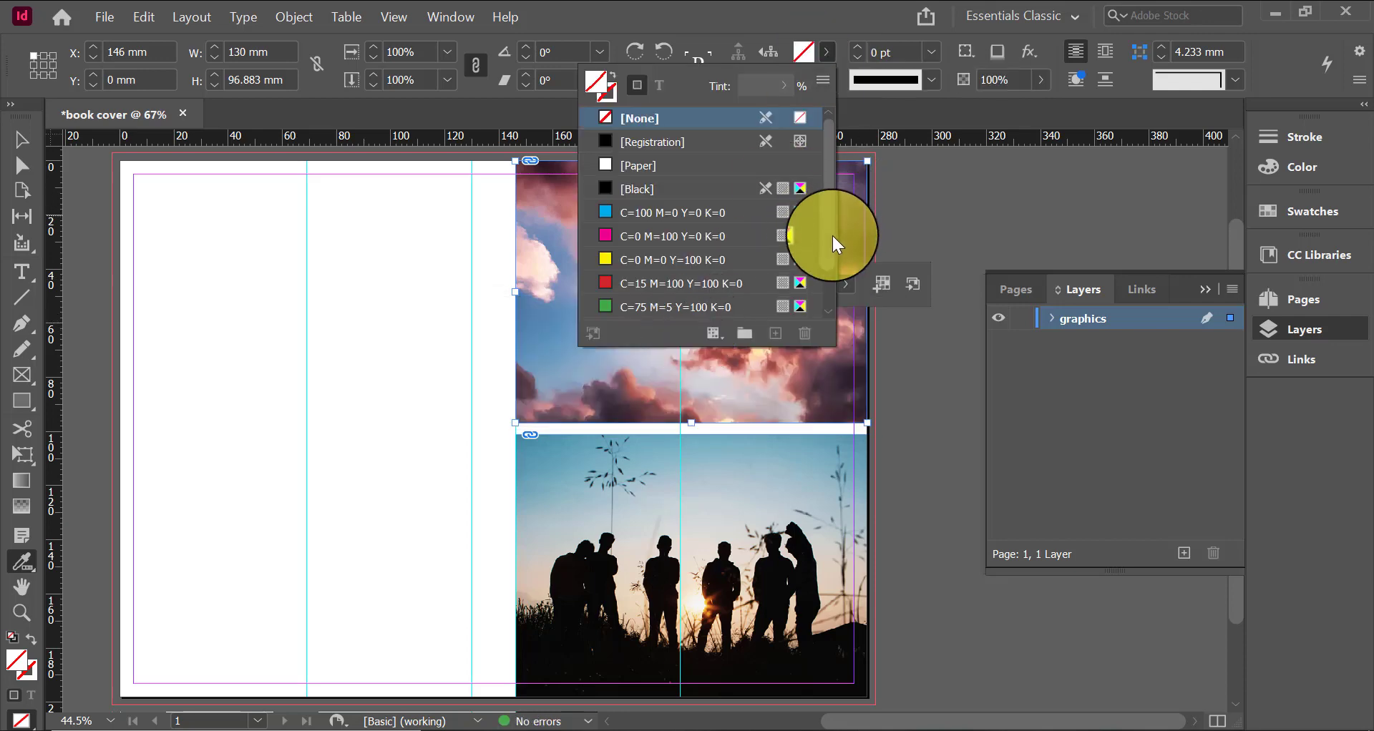
{"action": "left_click_drag", "start_coordinate": [830, 236], "coordinate": [830, 290]}
{"action": "double_click", "coordinate": [624, 312]}
{"action": "key", "text": "BackSpace"}
{"action": "type", "text": "b"}
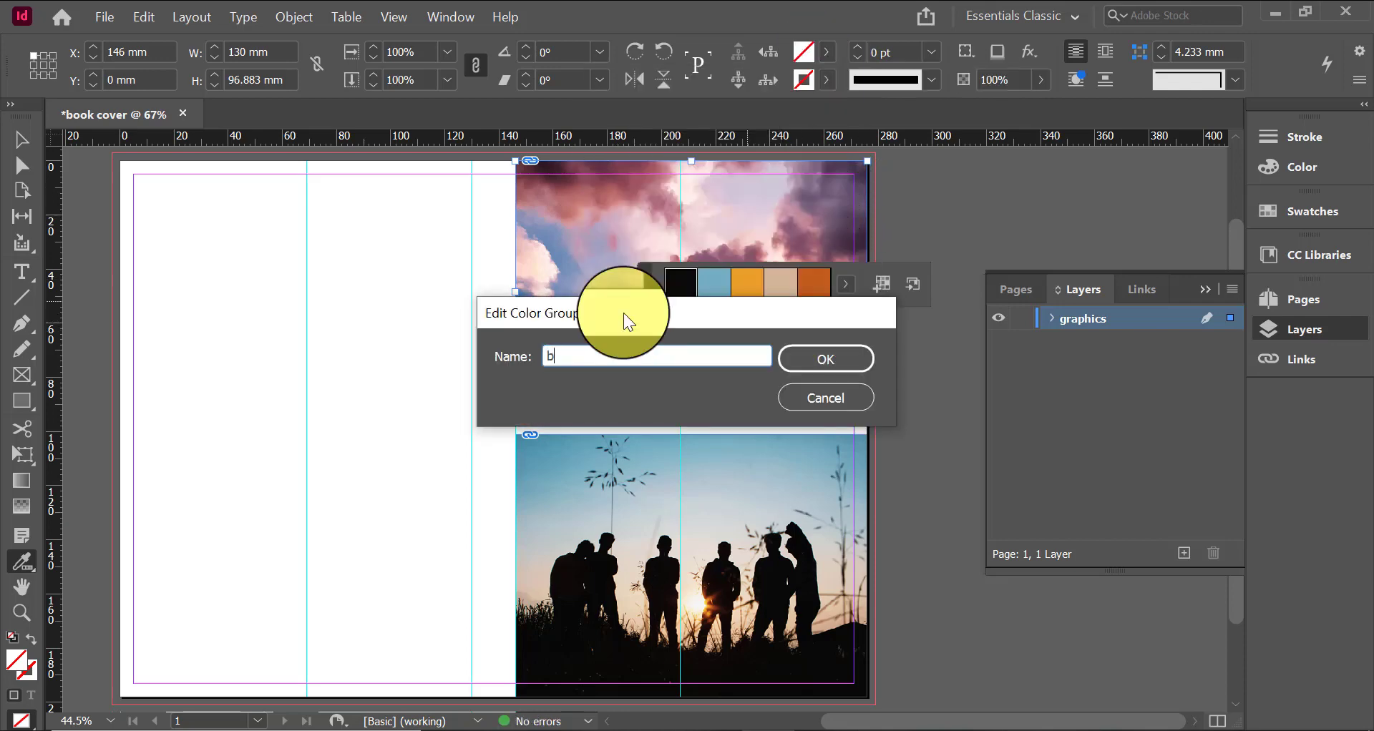
{"action": "type", "text": "oys"}
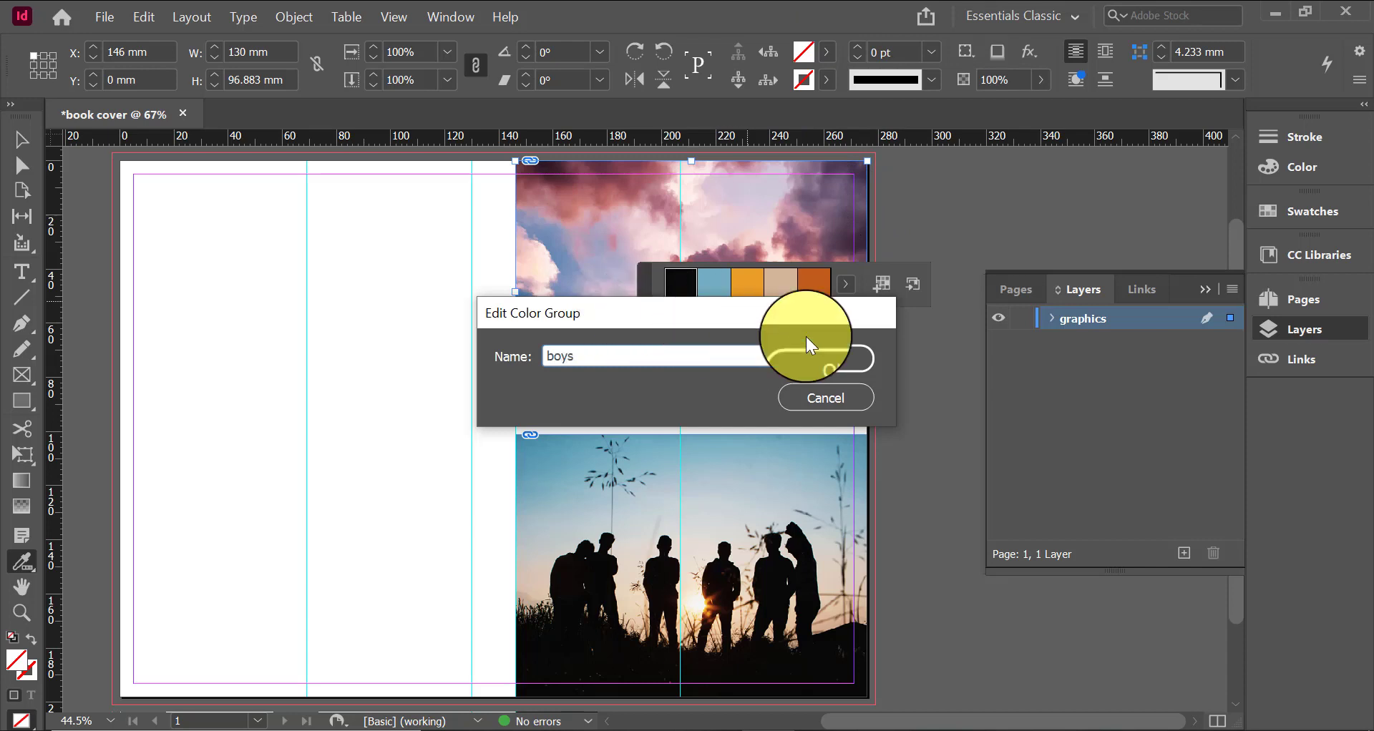
{"action": "left_click", "coordinate": [843, 355]}
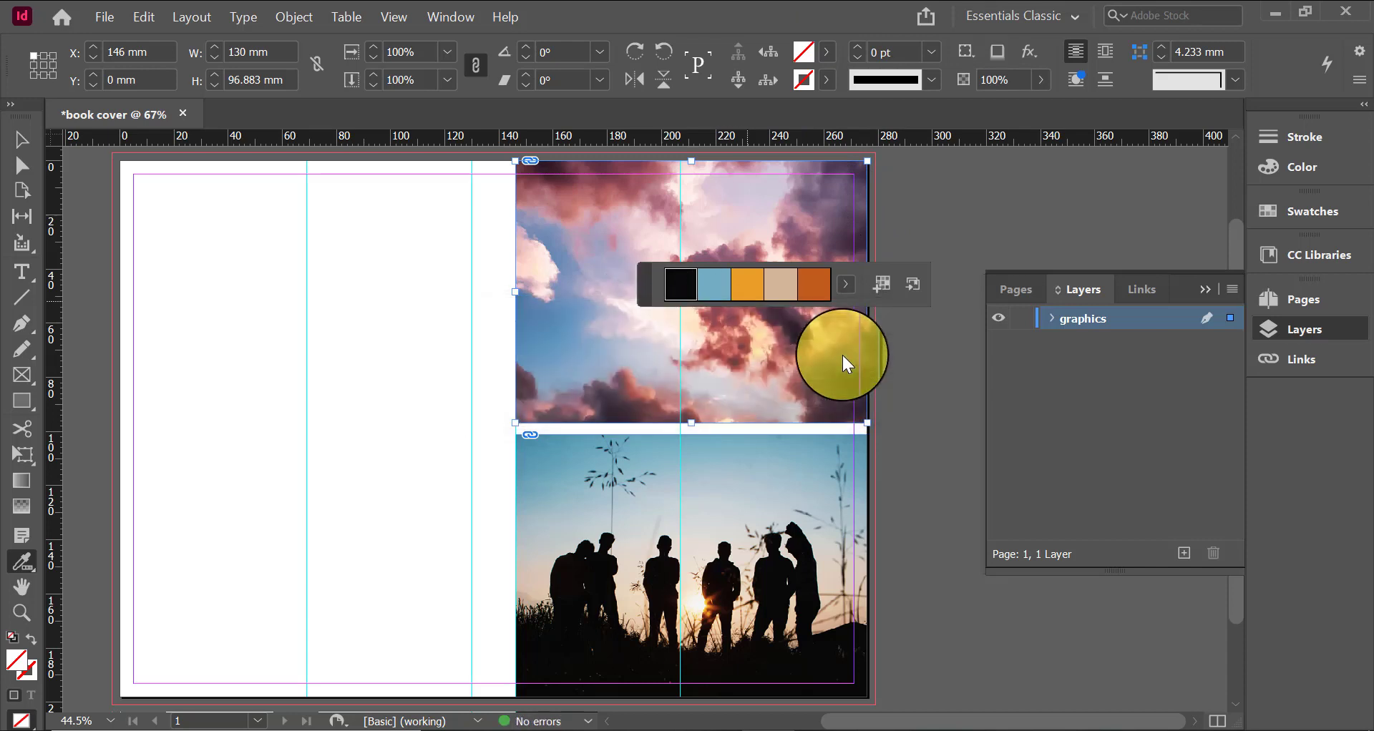
Extend the cloud photo's frame down to the bottom edge of the front cover, making it 198 mm high
{"action": "left_click", "coordinate": [22, 139]}
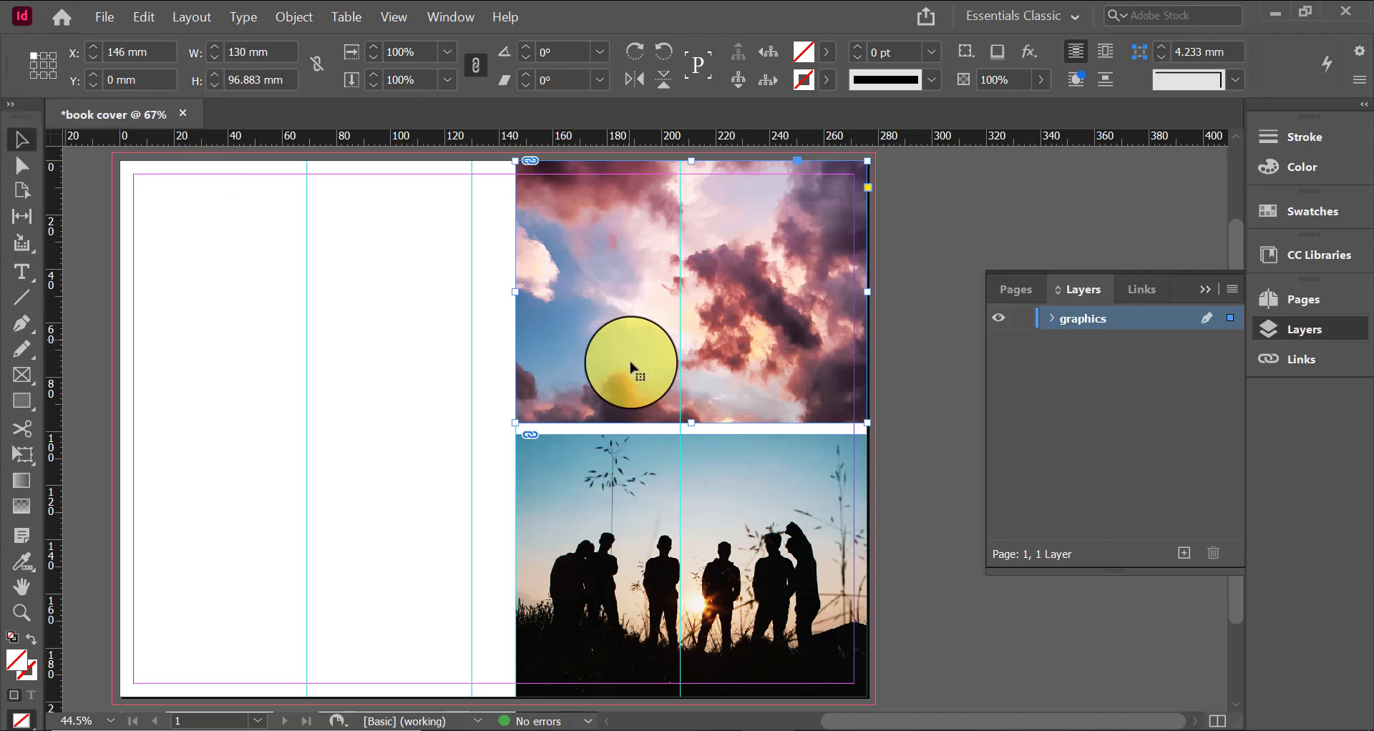
{"action": "left_click_drag", "start_coordinate": [735, 267], "coordinate": [715, 321]}
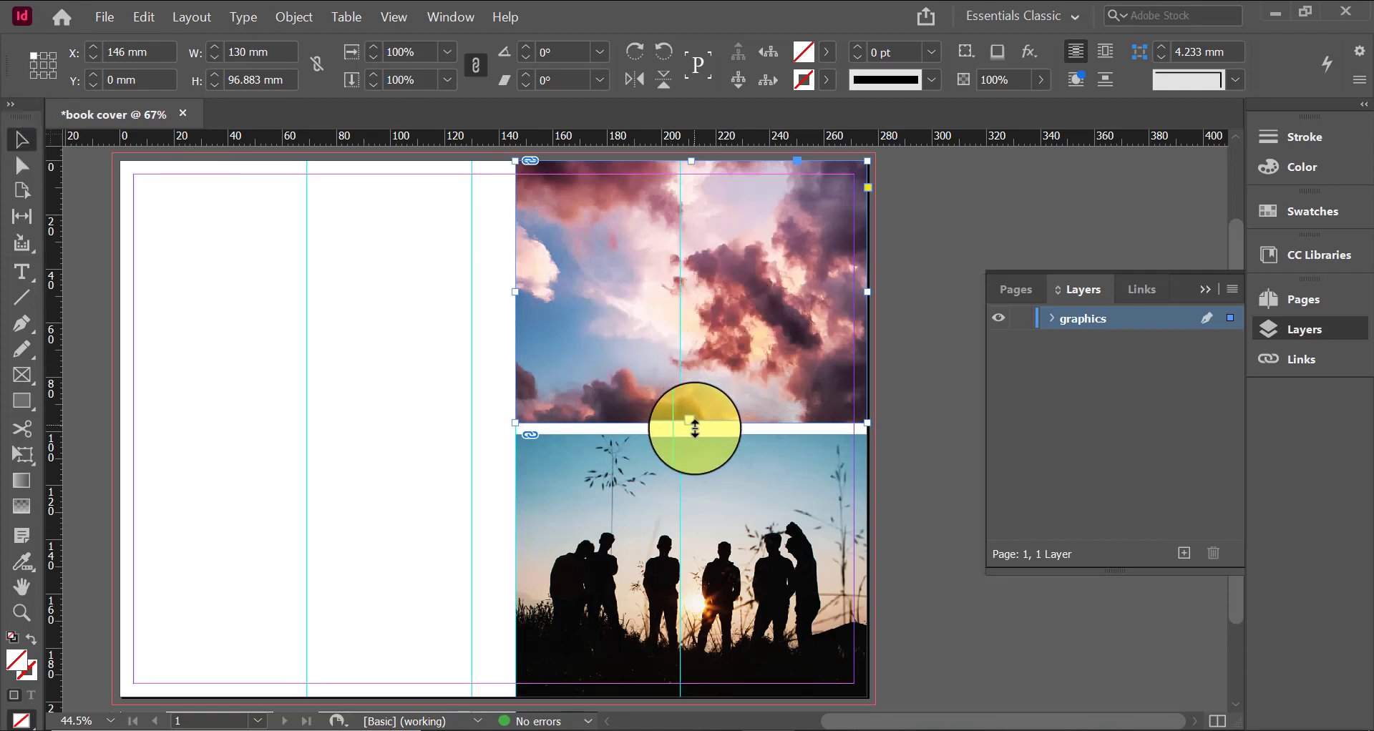
{"action": "left_click_drag", "start_coordinate": [691, 423], "coordinate": [680, 697]}
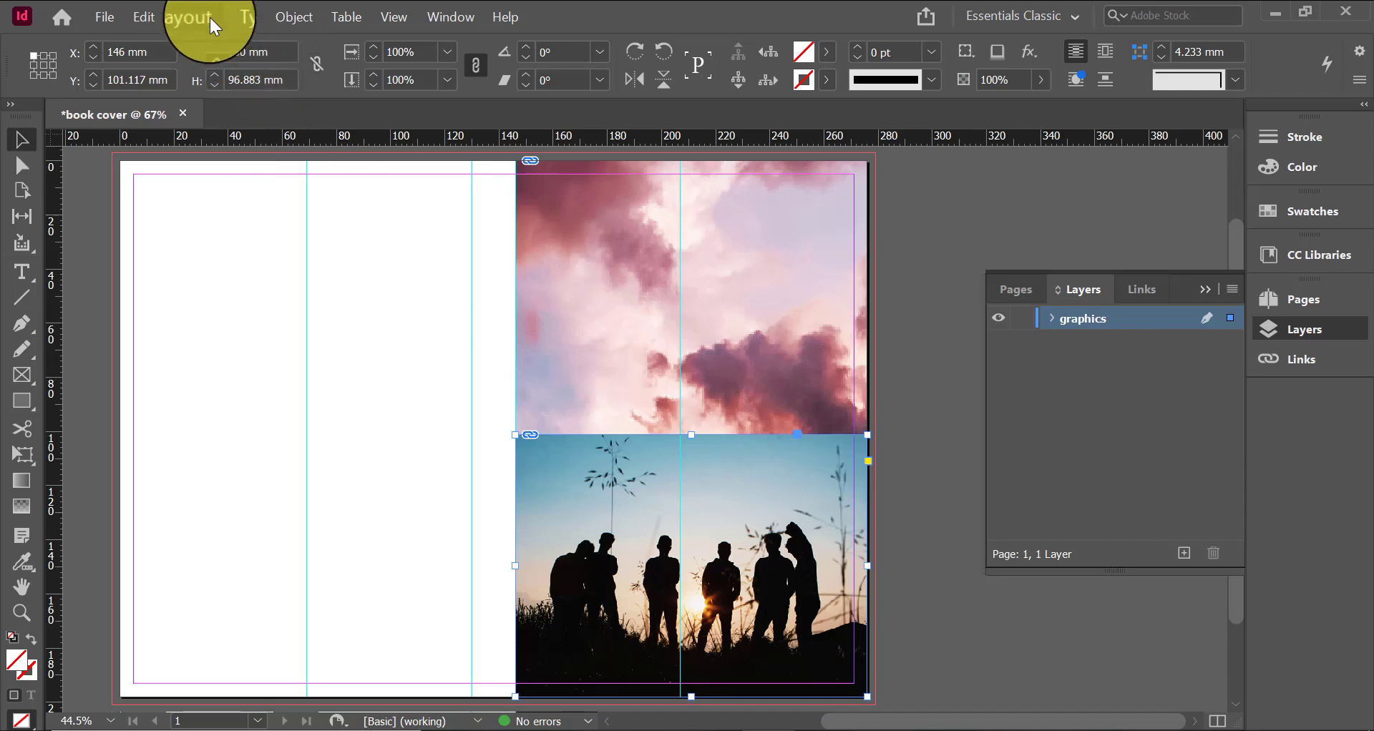
{"action": "left_click", "coordinate": [281, 17]}
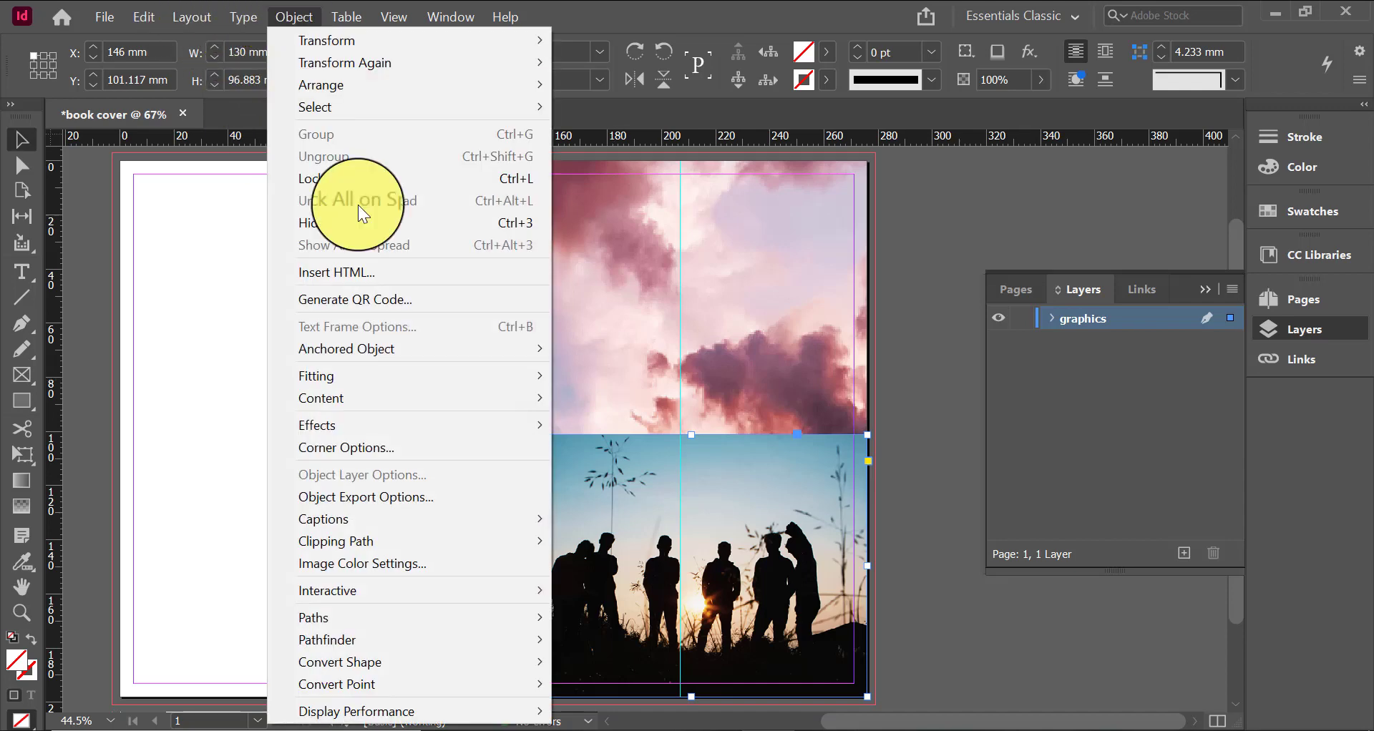
{"action": "mouse_move", "coordinate": [423, 415]}
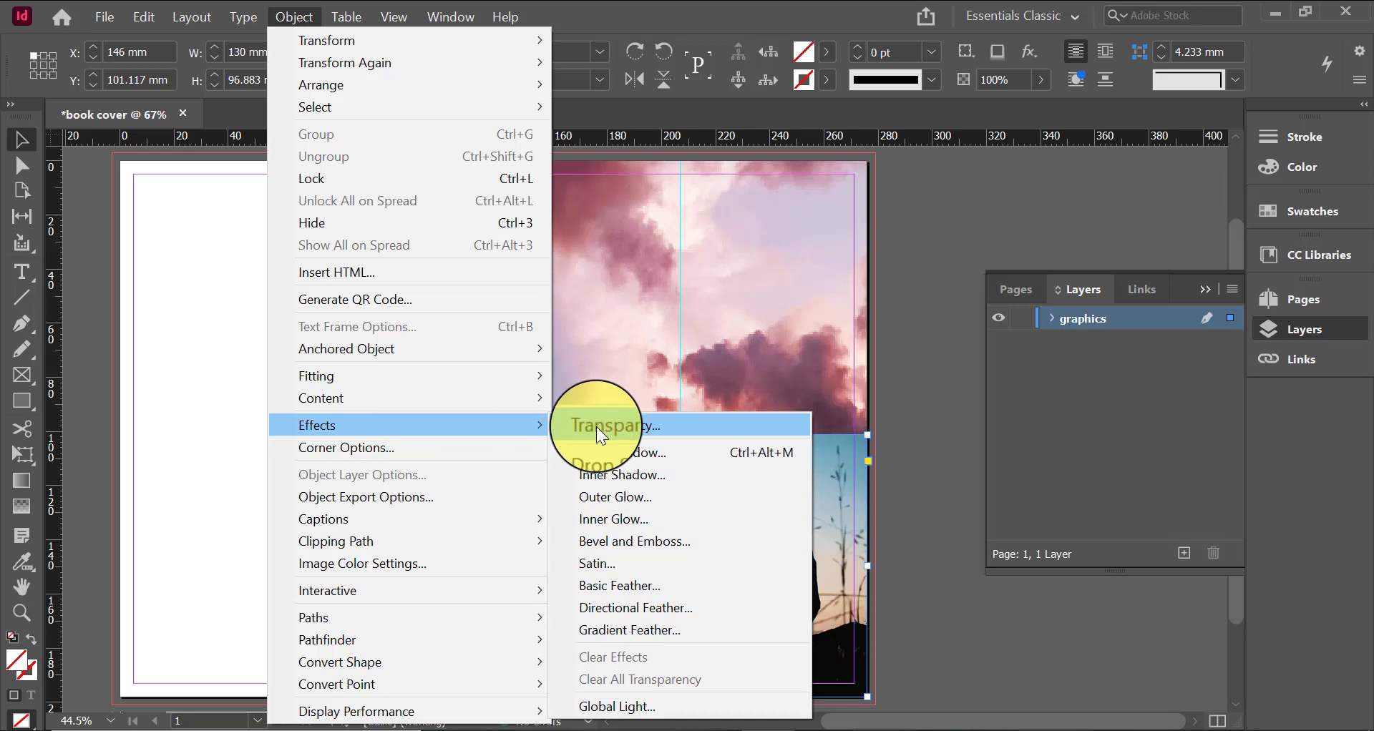
{"action": "left_click", "coordinate": [688, 422]}
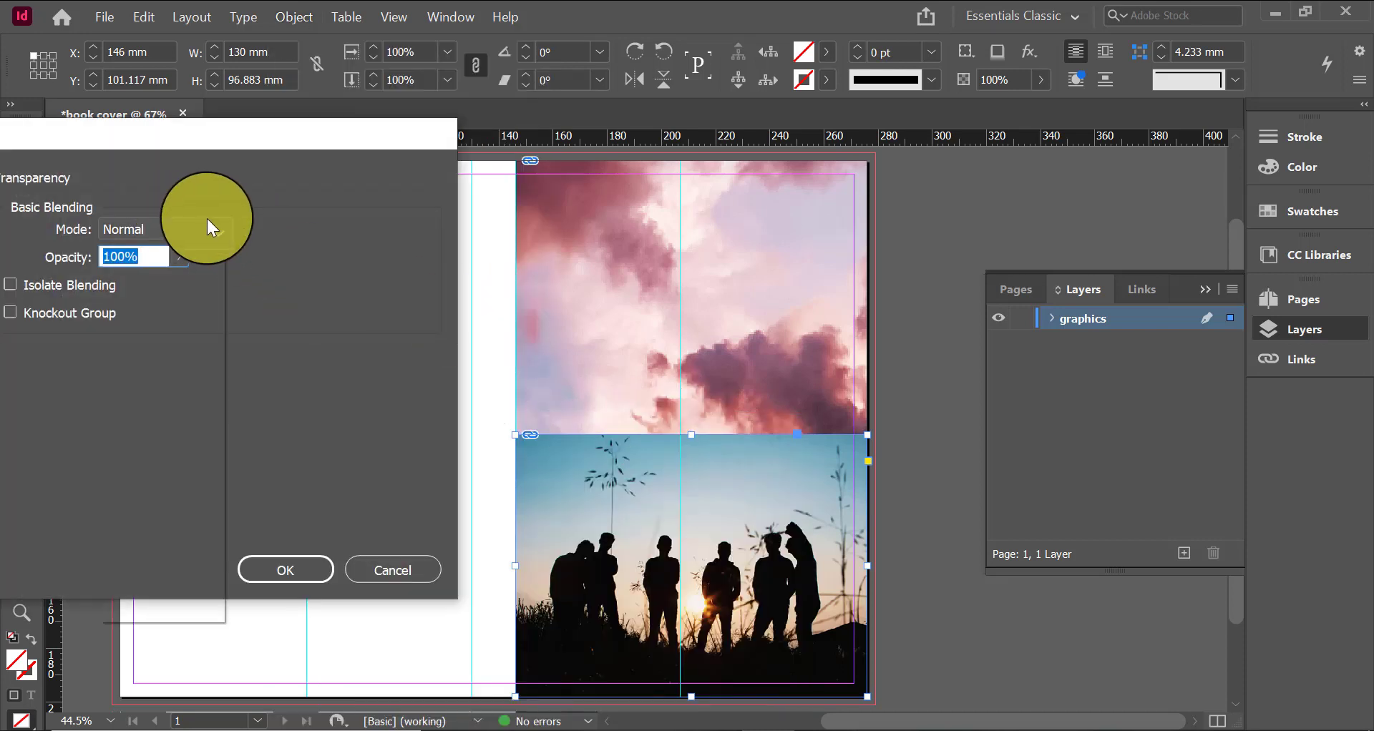
{"action": "left_click", "coordinate": [207, 227]}
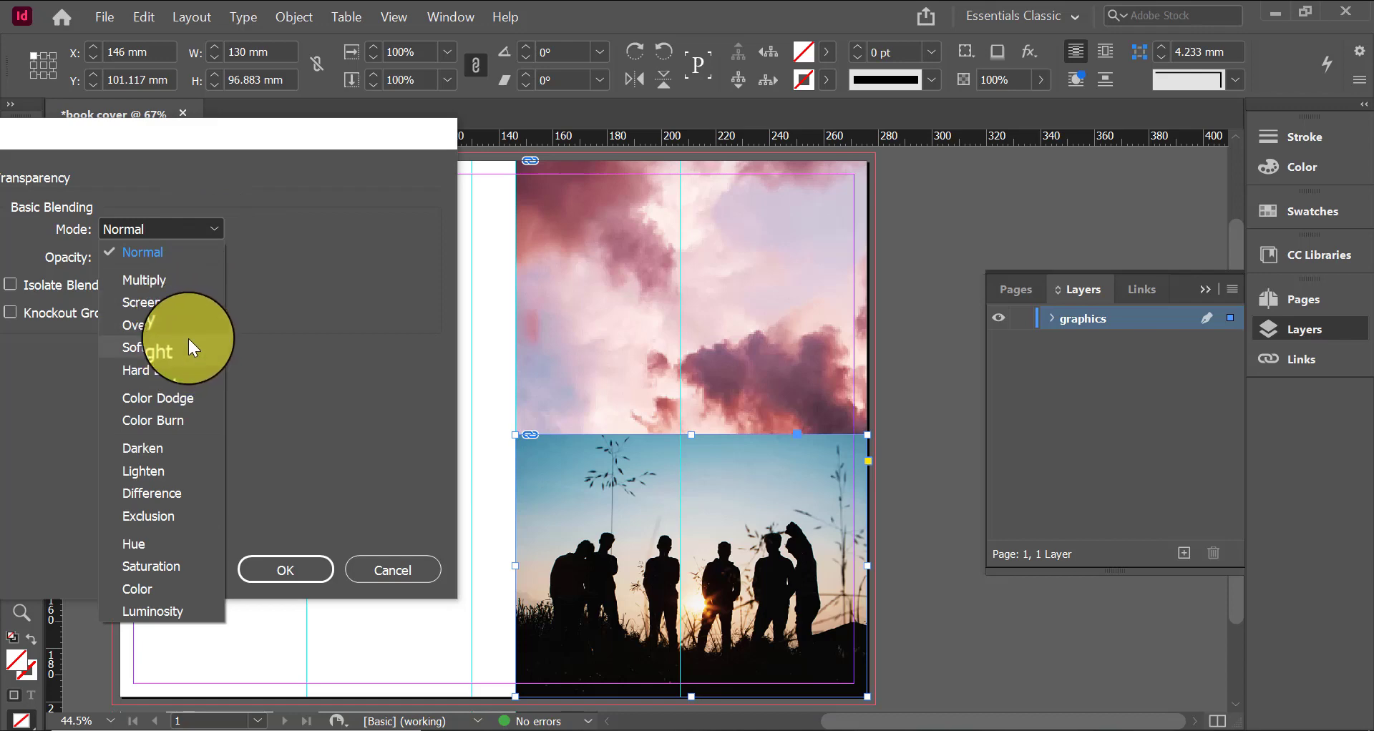
{"action": "left_click", "coordinate": [684, 544]}
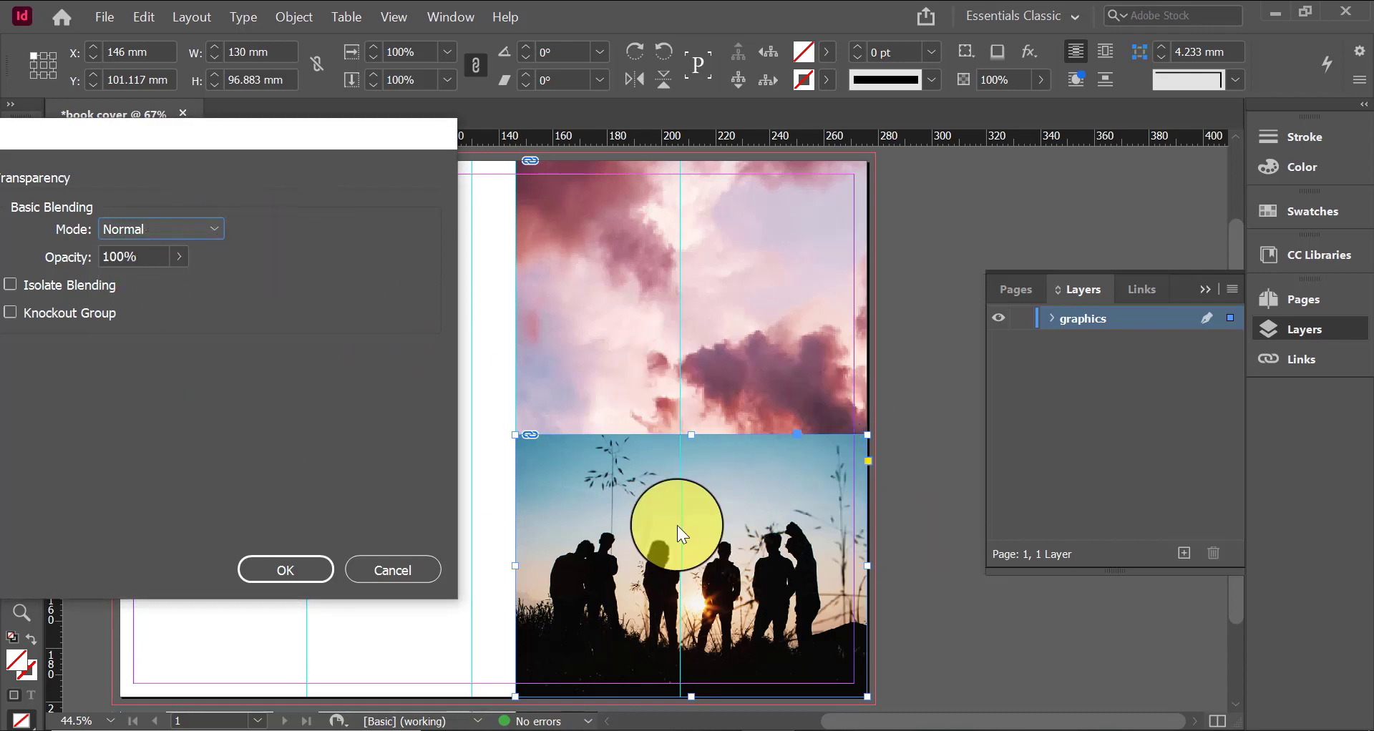
{"action": "left_click", "coordinate": [393, 570]}
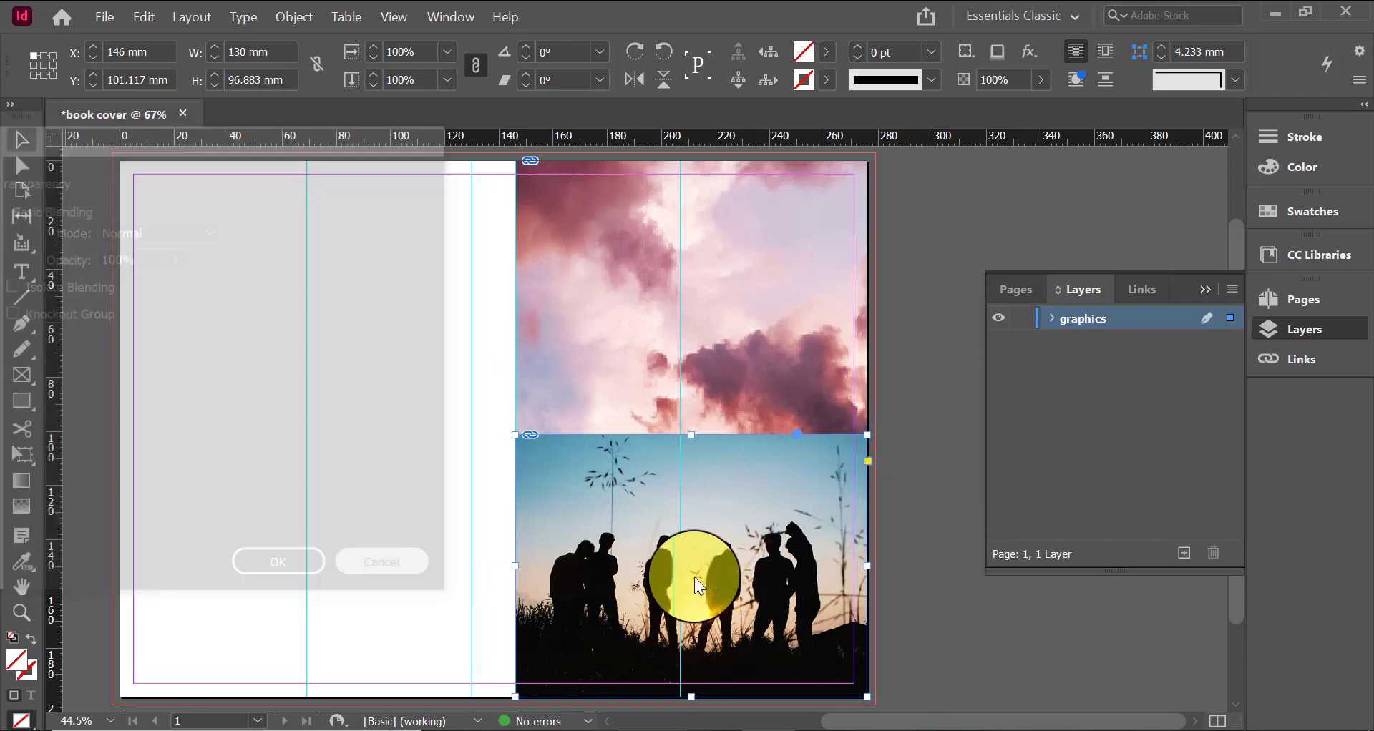
Apply a Transparency effect to the silhouette photo with the Multiply blending mode at 100% opacity
{"action": "left_click", "coordinate": [688, 567]}
{"action": "double_click", "coordinate": [851, 495]}
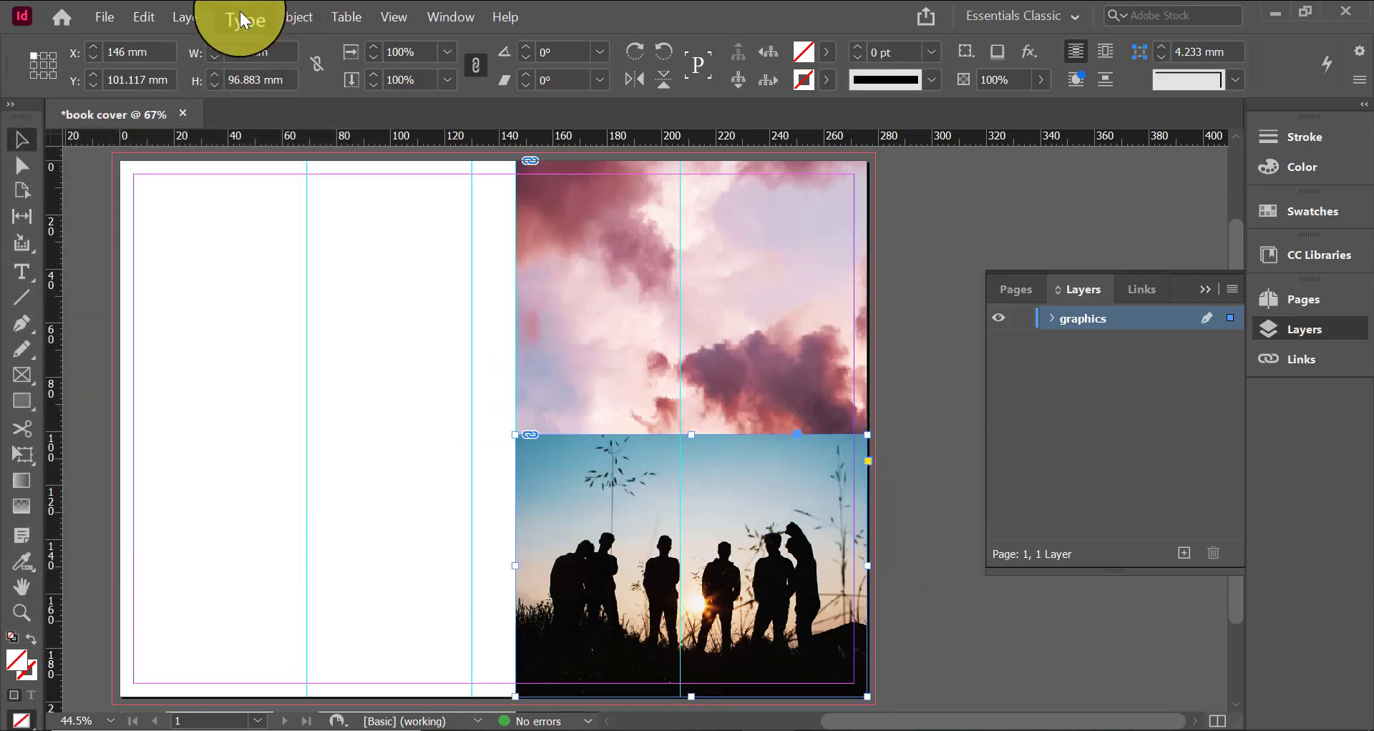
{"action": "left_click", "coordinate": [283, 14]}
{"action": "mouse_move", "coordinate": [381, 429]}
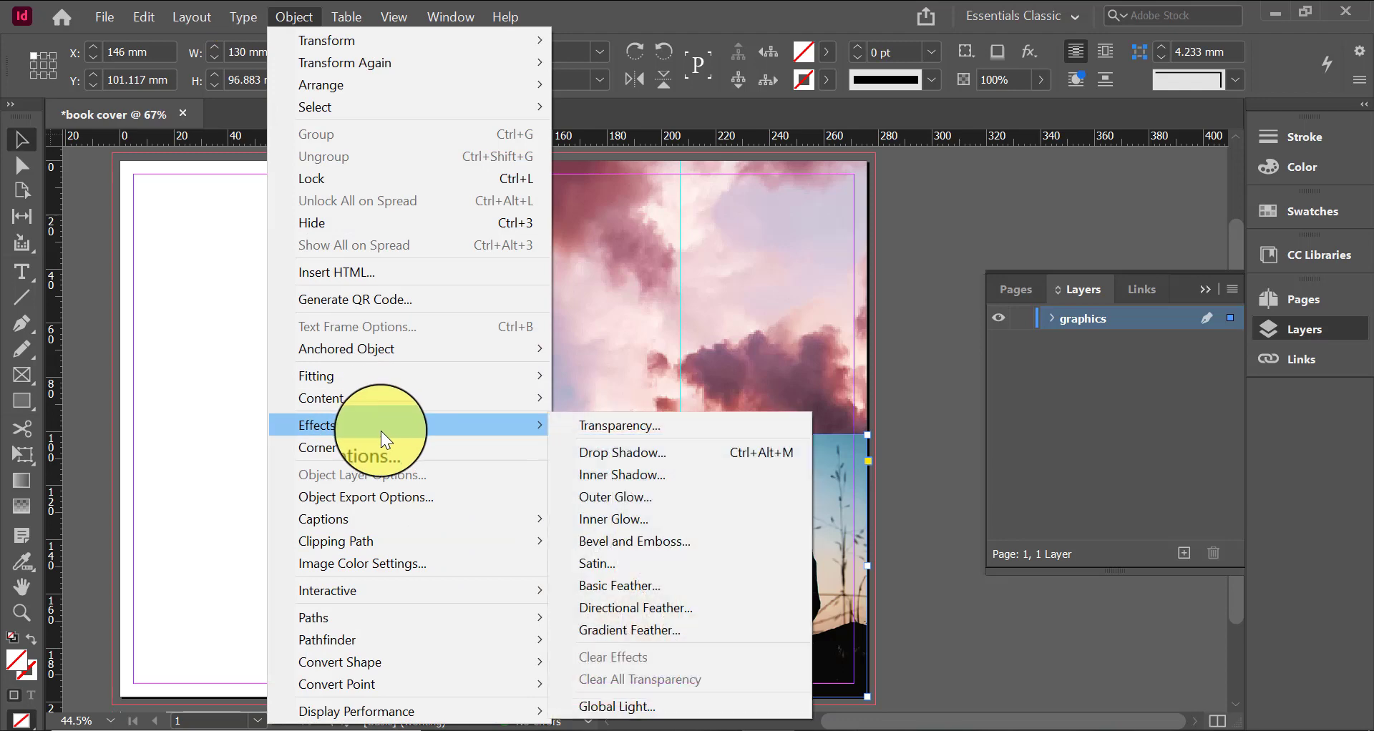
{"action": "left_click", "coordinate": [624, 428]}
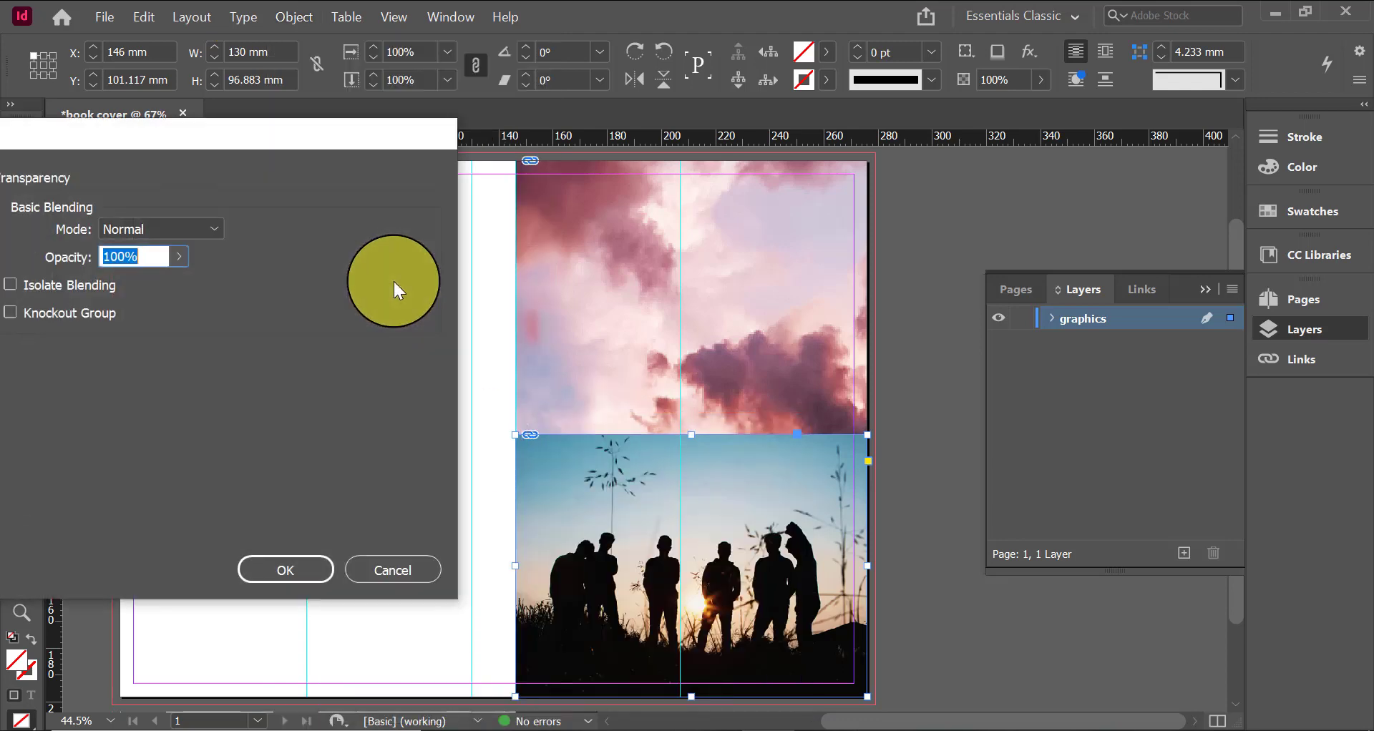
{"action": "left_click", "coordinate": [161, 229]}
{"action": "left_click", "coordinate": [170, 347]}
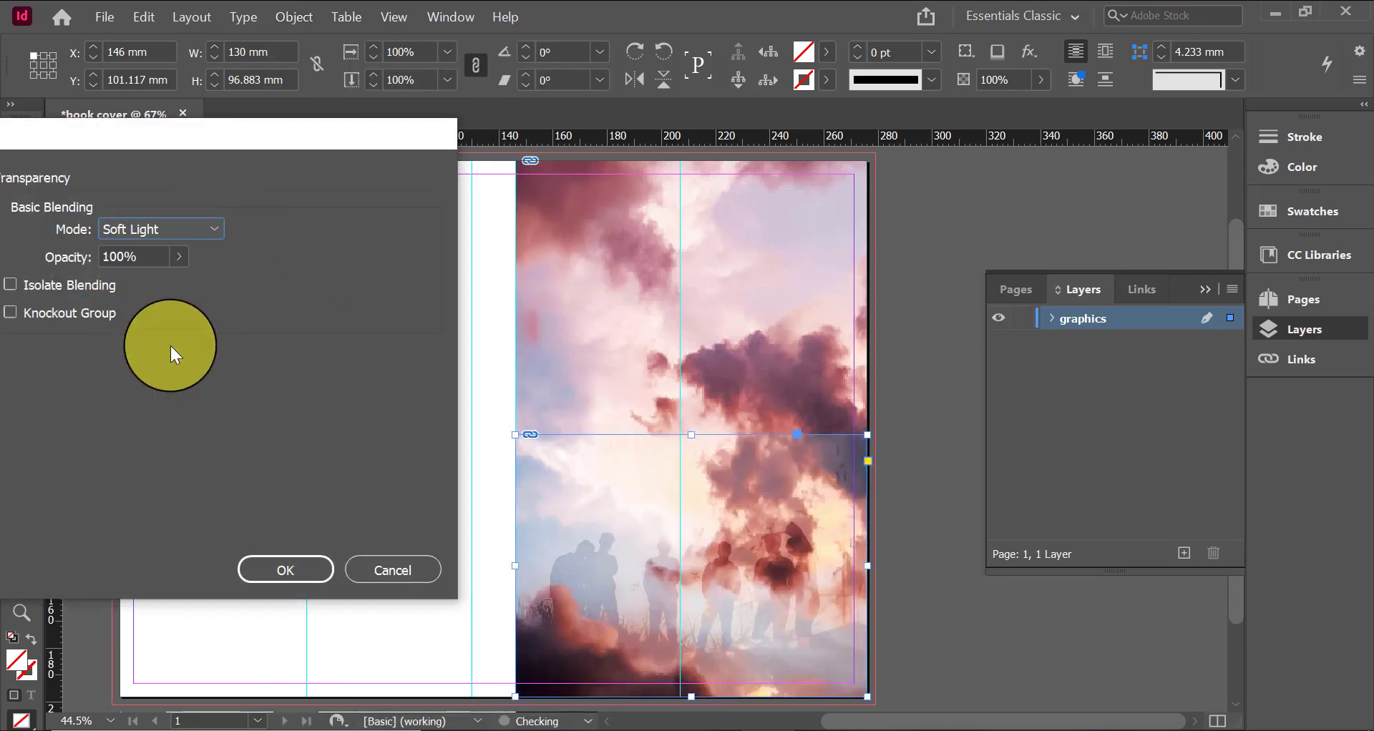
{"action": "scroll", "coordinate": [196, 226], "scroll_direction": "up", "scroll_amount": 3}
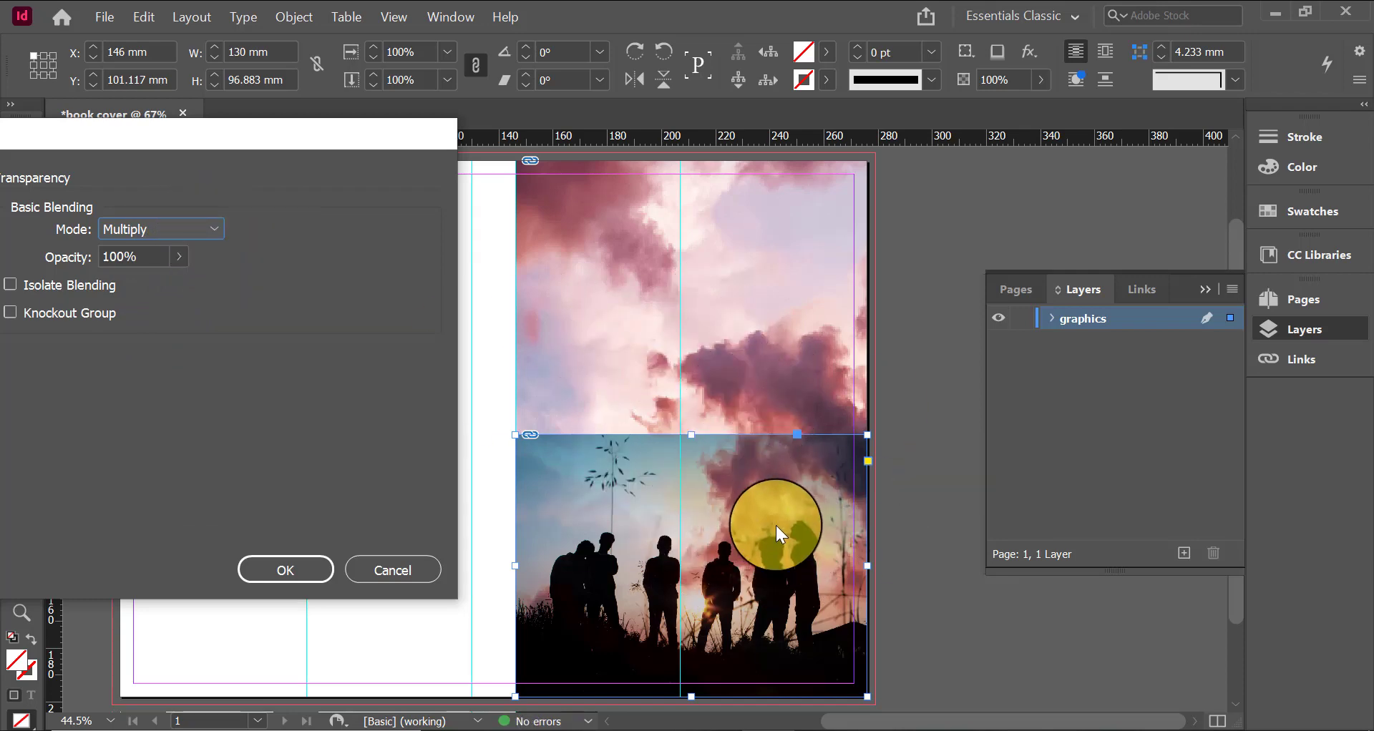
{"action": "left_click", "coordinate": [179, 257]}
{"action": "left_click_drag", "start_coordinate": [173, 288], "coordinate": [233, 302]}
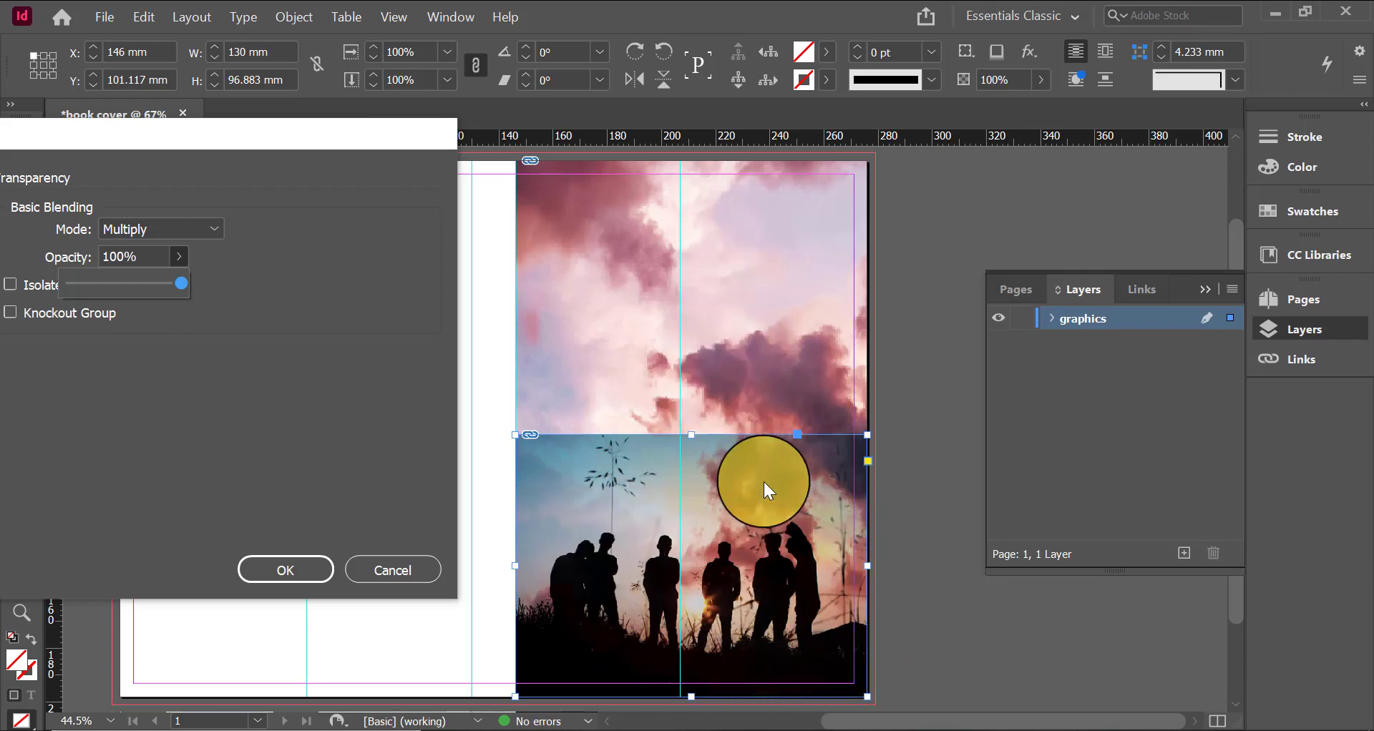
{"action": "left_click", "coordinate": [256, 570]}
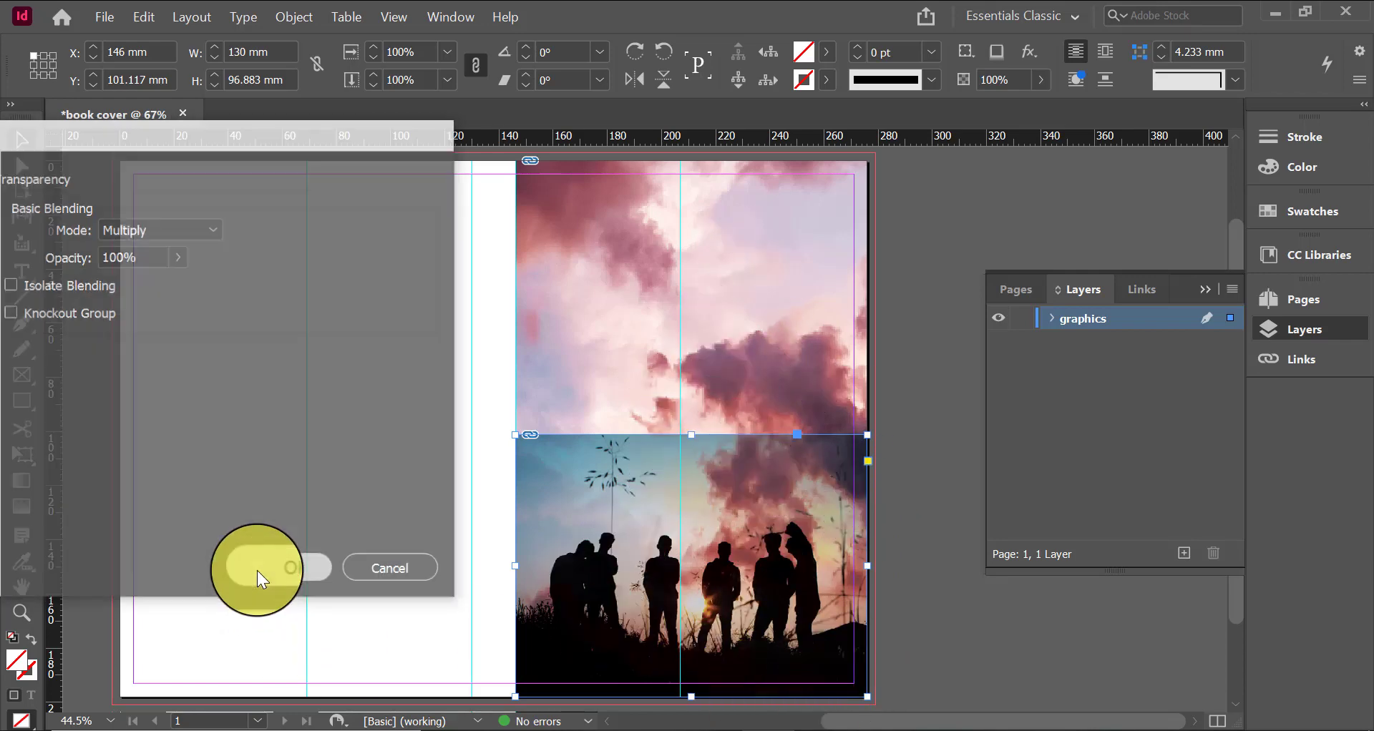
Select the cloud photo and bring it to the front of the silhouette photo
{"action": "right_click", "coordinate": [628, 242]}
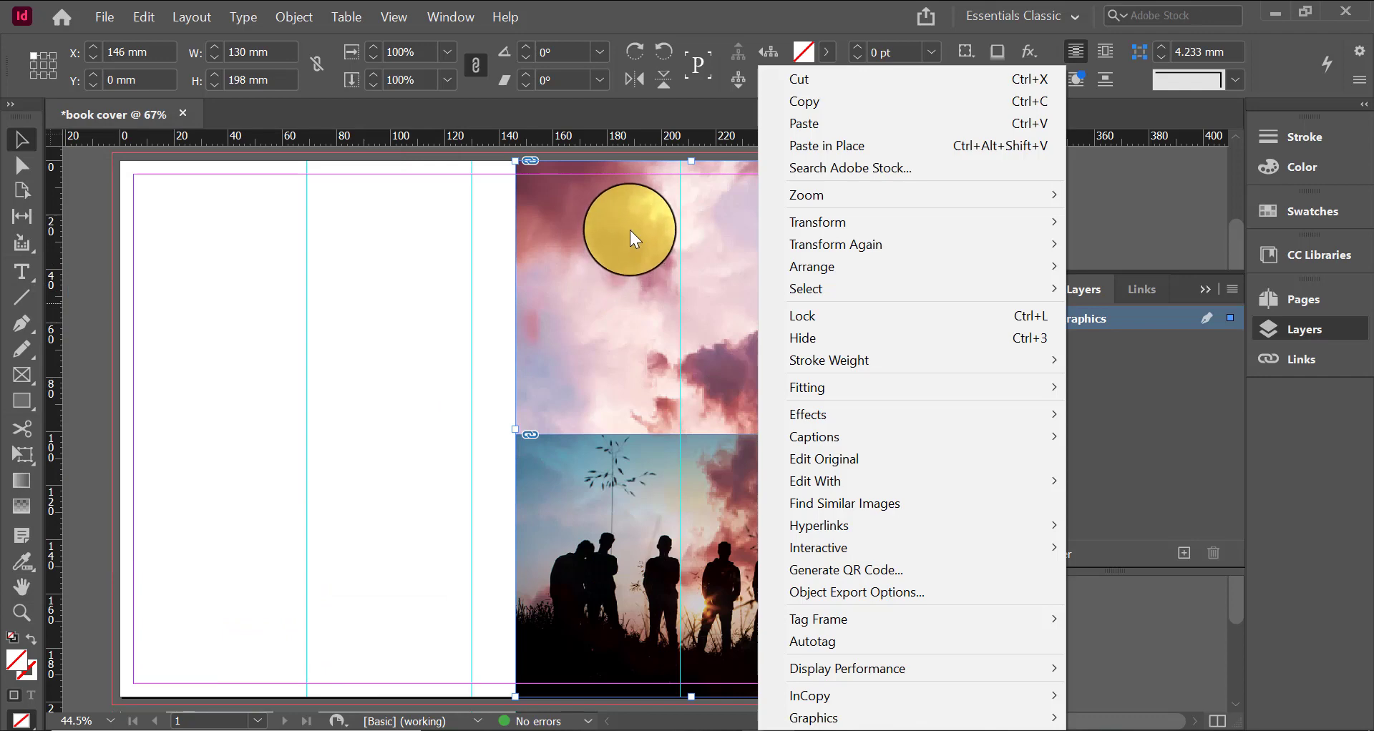
{"action": "left_click", "coordinate": [636, 247]}
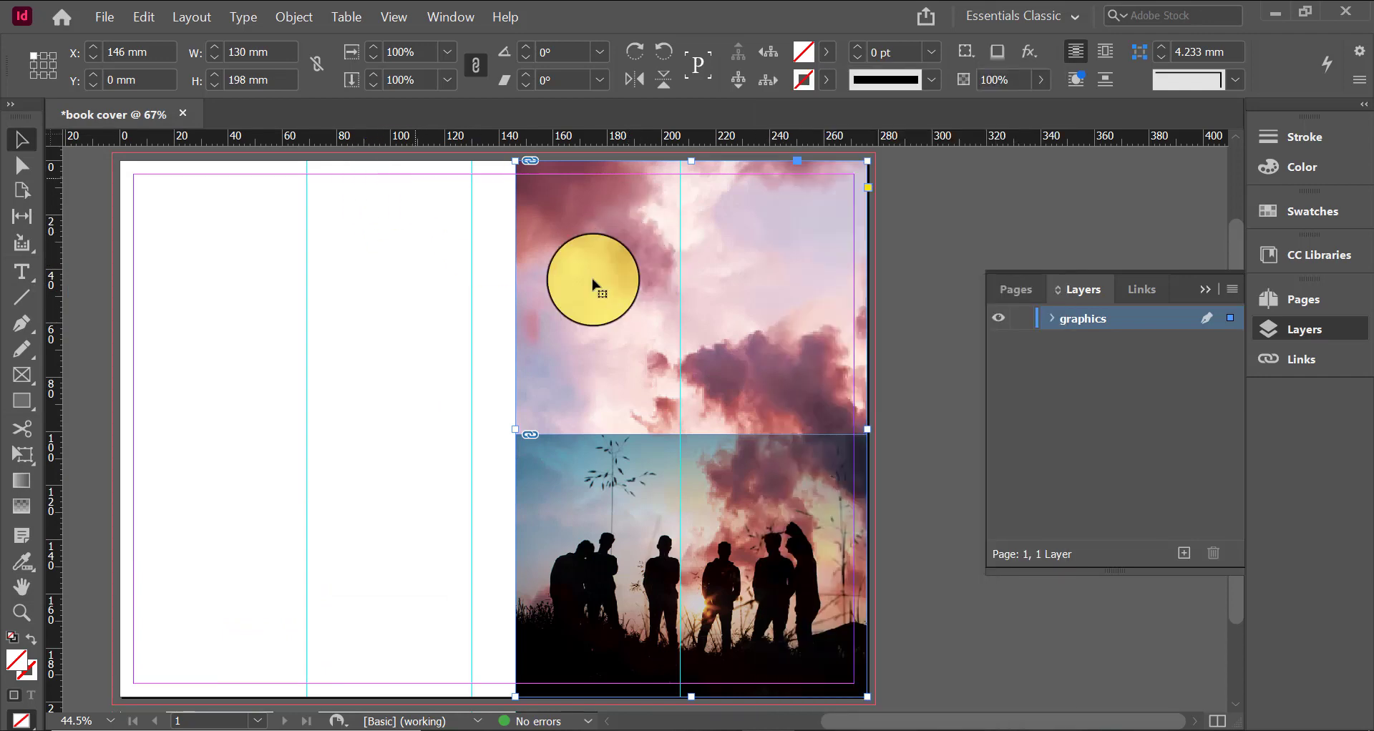
{"action": "left_click", "coordinate": [286, 16]}
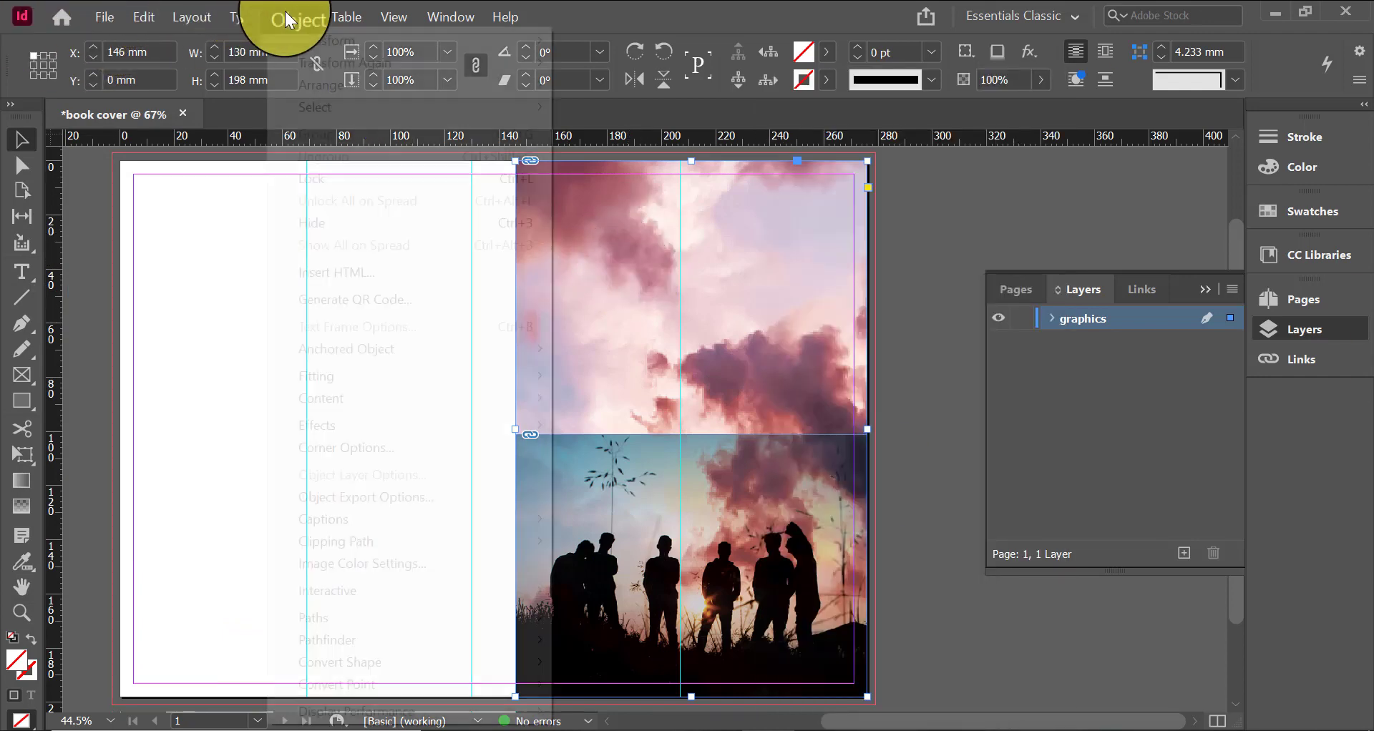
{"action": "mouse_move", "coordinate": [315, 84]}
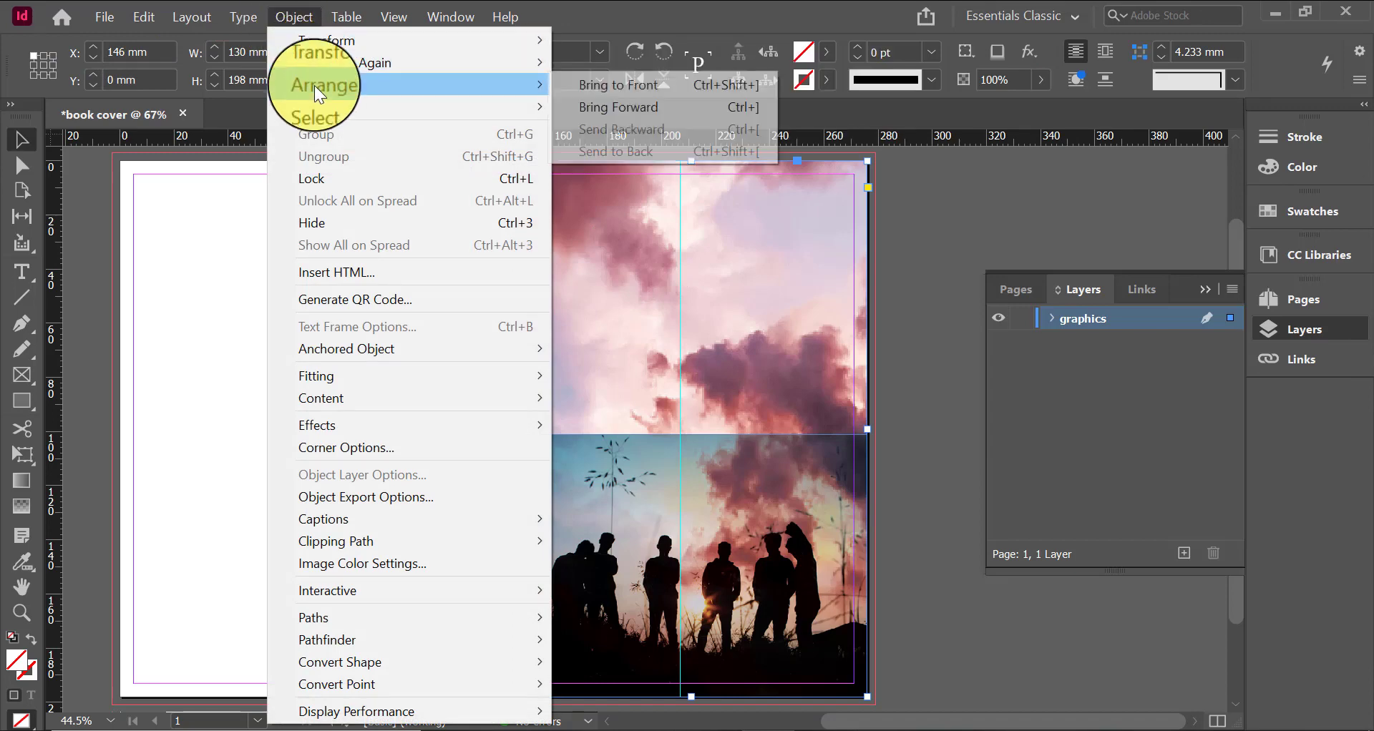
{"action": "left_click", "coordinate": [604, 83]}
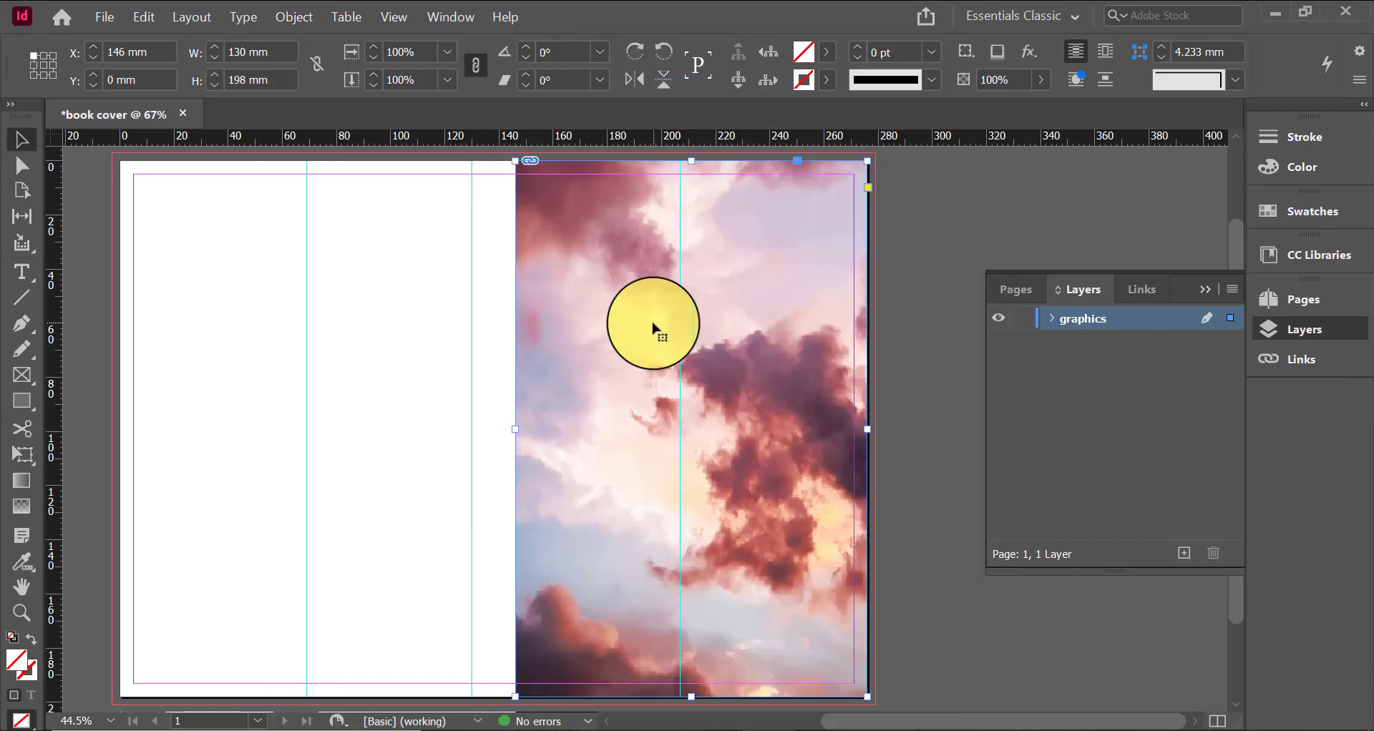
Add a linear Gradient Feather effect to the cloud photo with an angle of -90°
{"action": "left_click", "coordinate": [314, 14]}
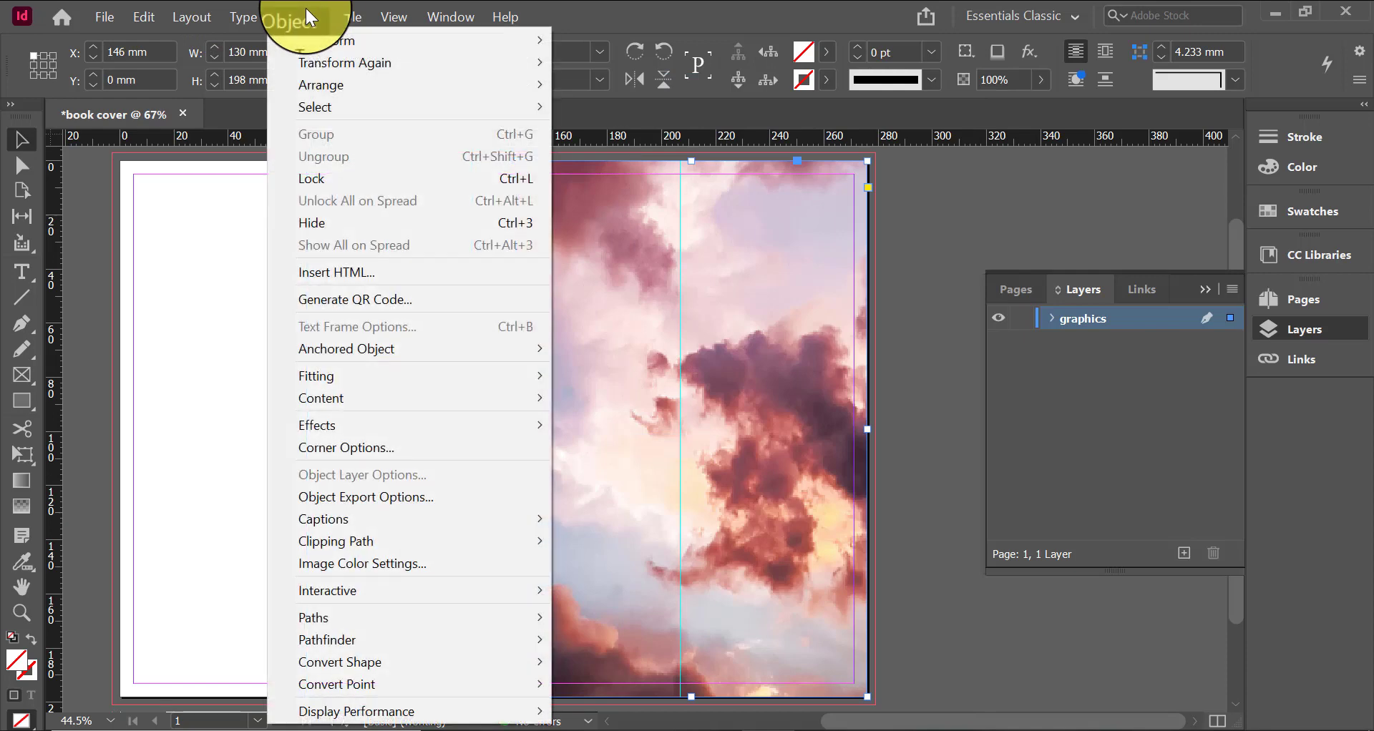
{"action": "mouse_move", "coordinate": [389, 428]}
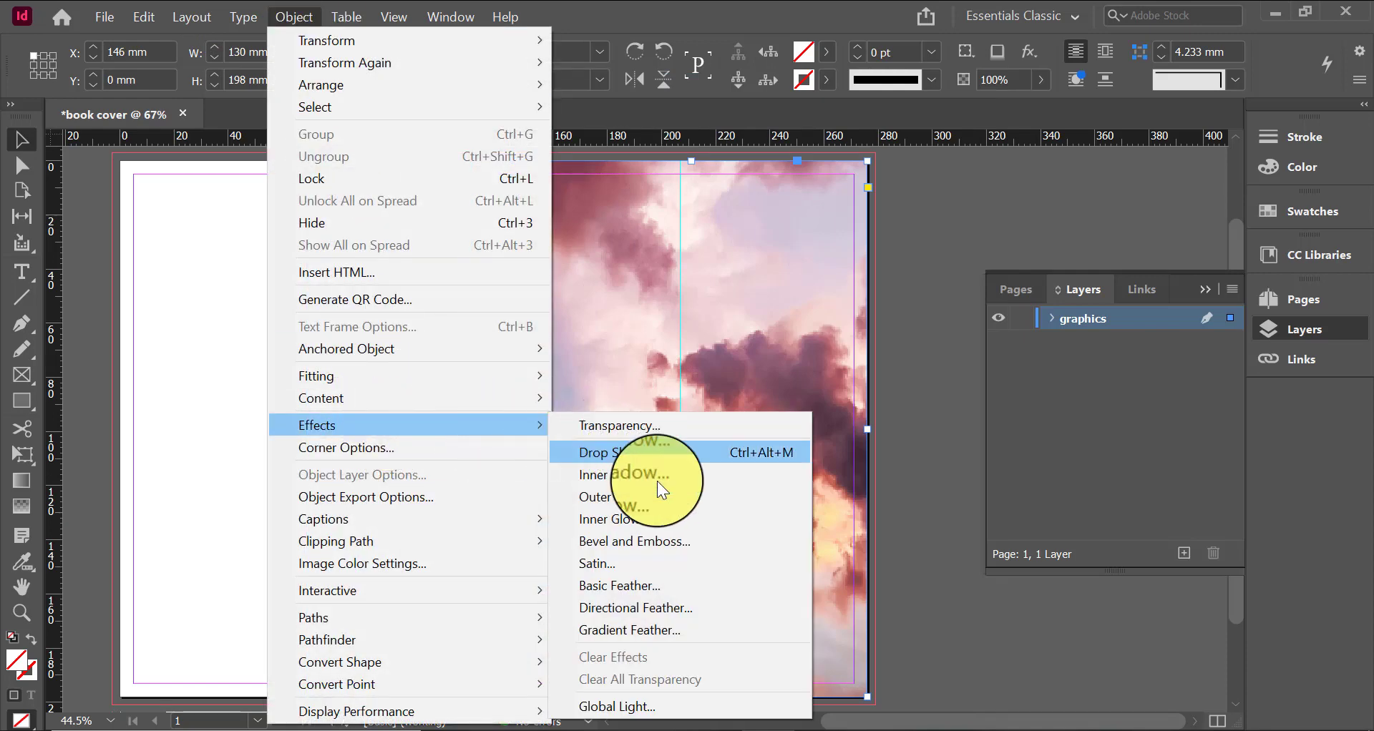
{"action": "left_click", "coordinate": [663, 631]}
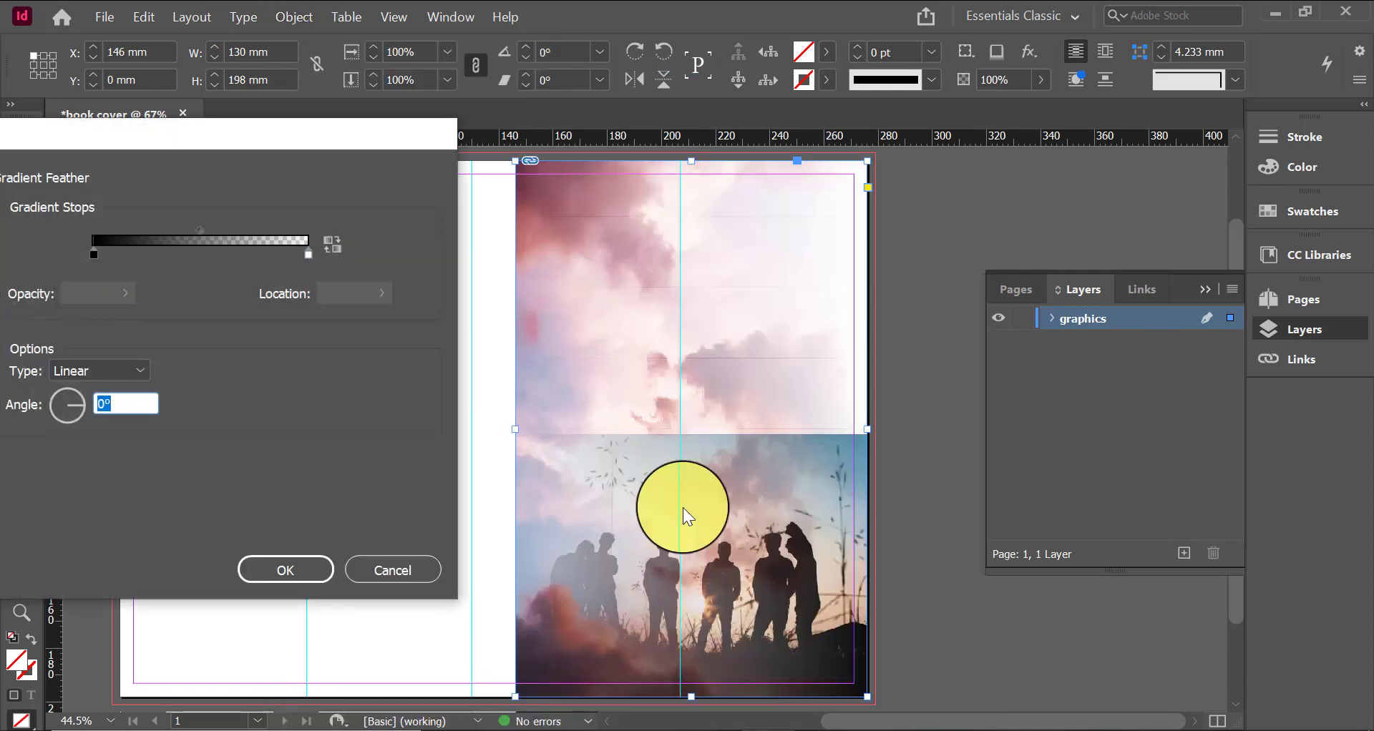
{"action": "left_click_drag", "start_coordinate": [195, 132], "coordinate": [288, 149]}
{"action": "type", "text": "90"}
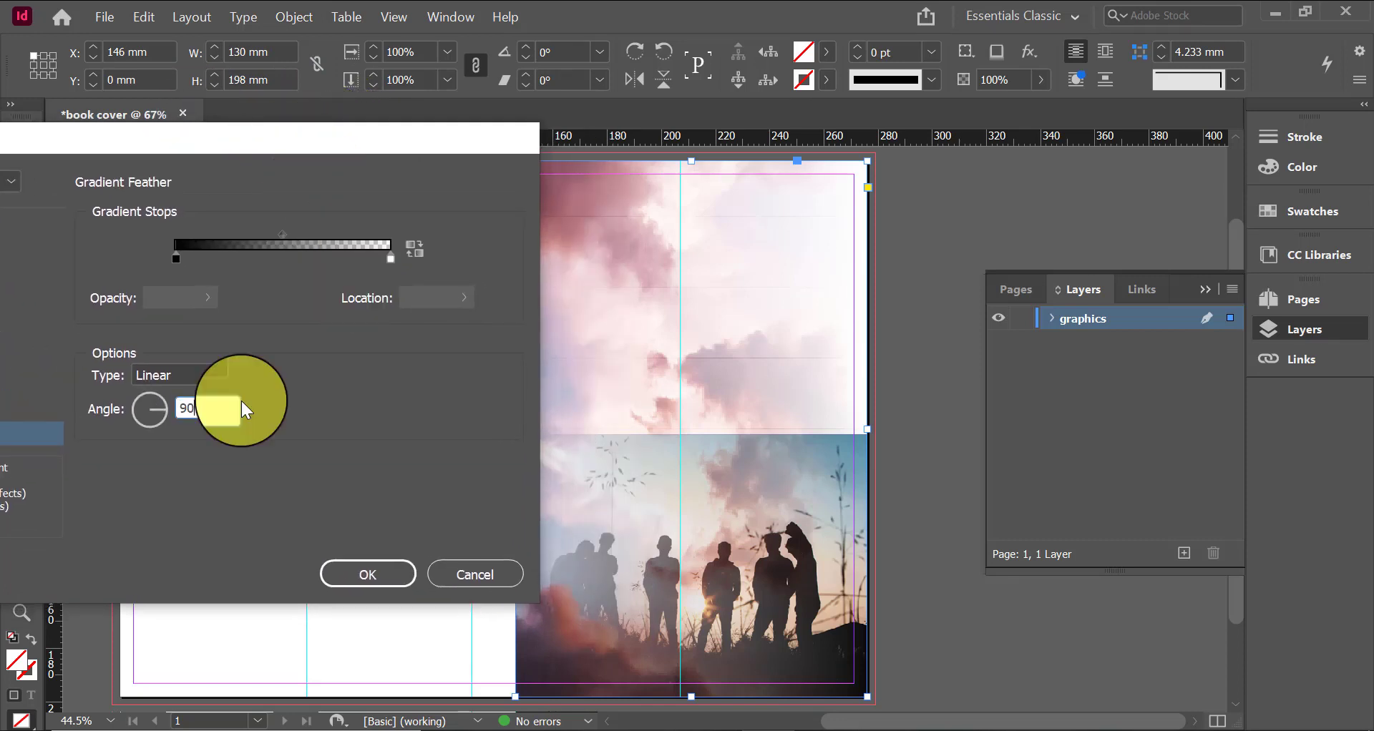
{"action": "left_click", "coordinate": [180, 405]}
{"action": "type", "text": "-"}
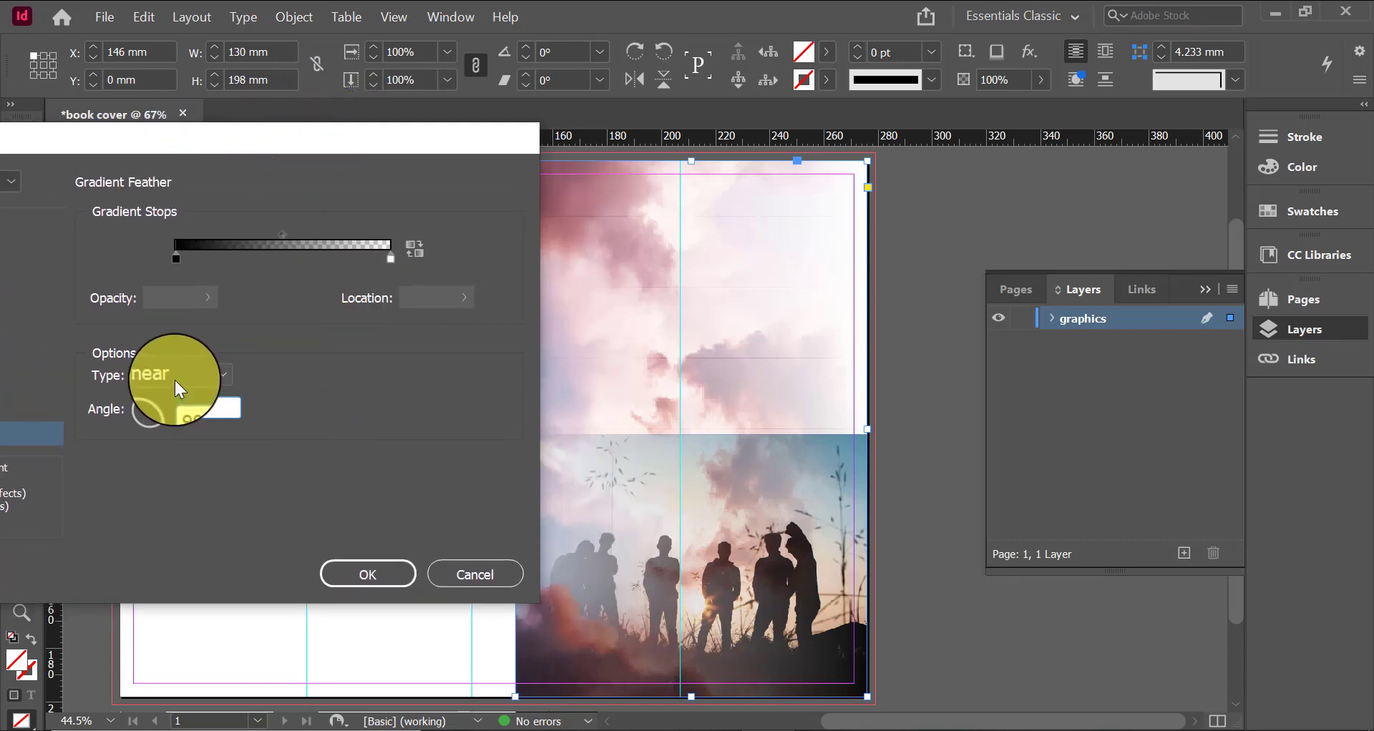
Move the feather's black gradient stop to a location of 54.67%, apply the effect and deselect the cloud photo
{"action": "left_click_drag", "start_coordinate": [176, 259], "coordinate": [287, 261]}
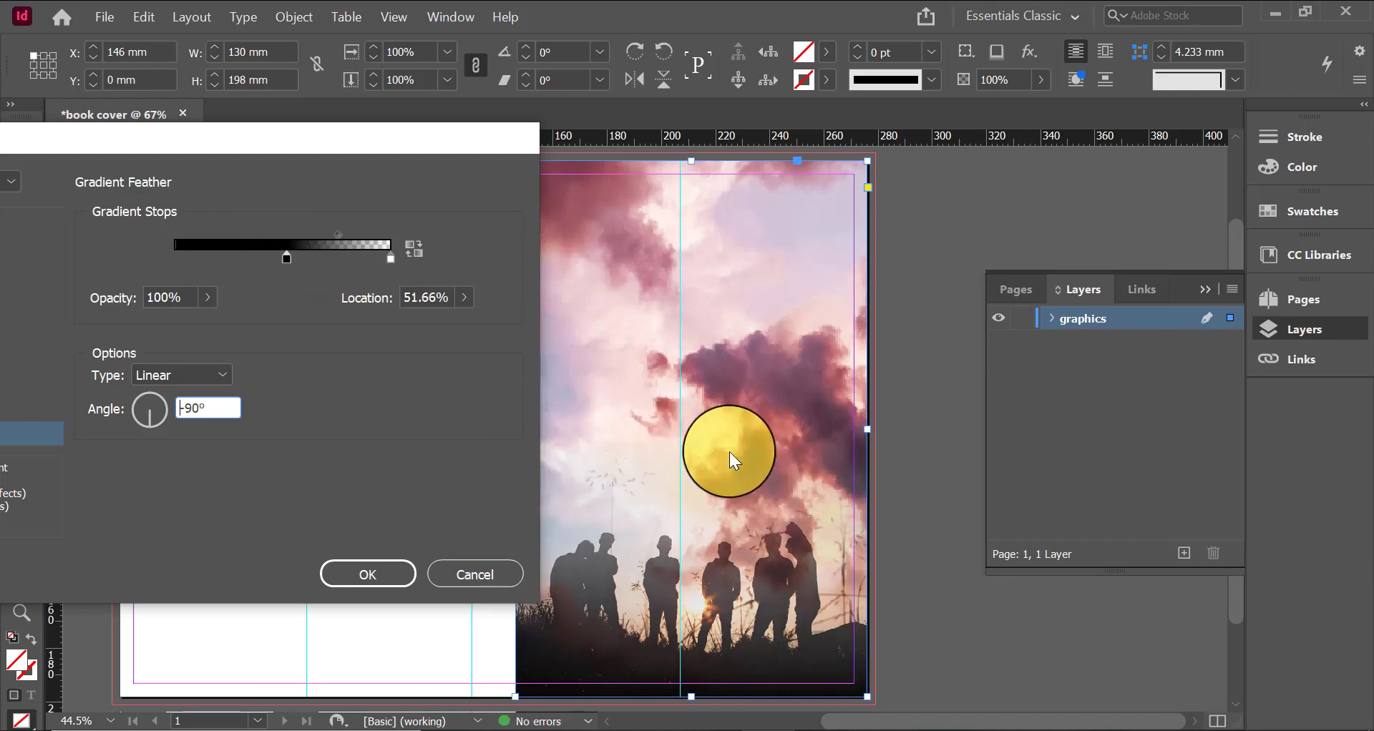
{"action": "left_click_drag", "start_coordinate": [287, 251], "coordinate": [293, 255]}
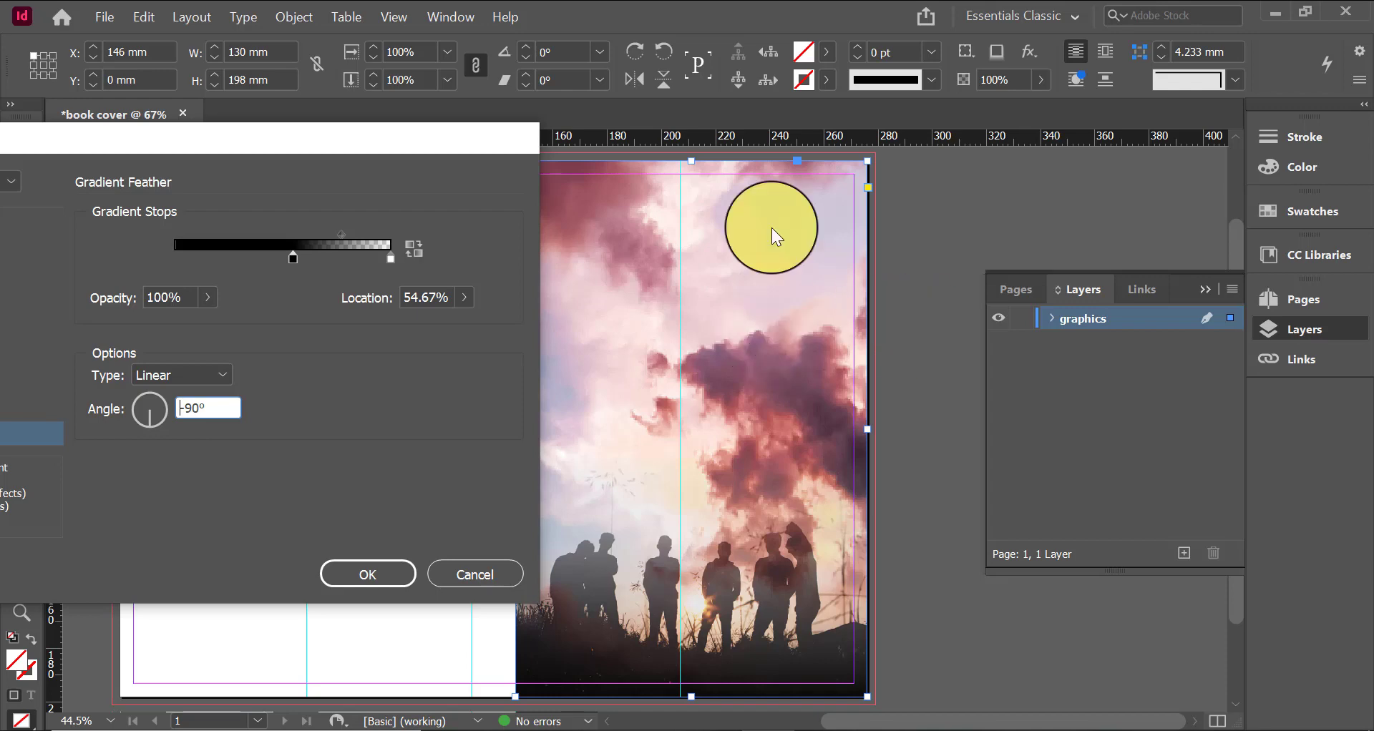
{"action": "left_click_drag", "start_coordinate": [295, 138], "coordinate": [466, 141]}
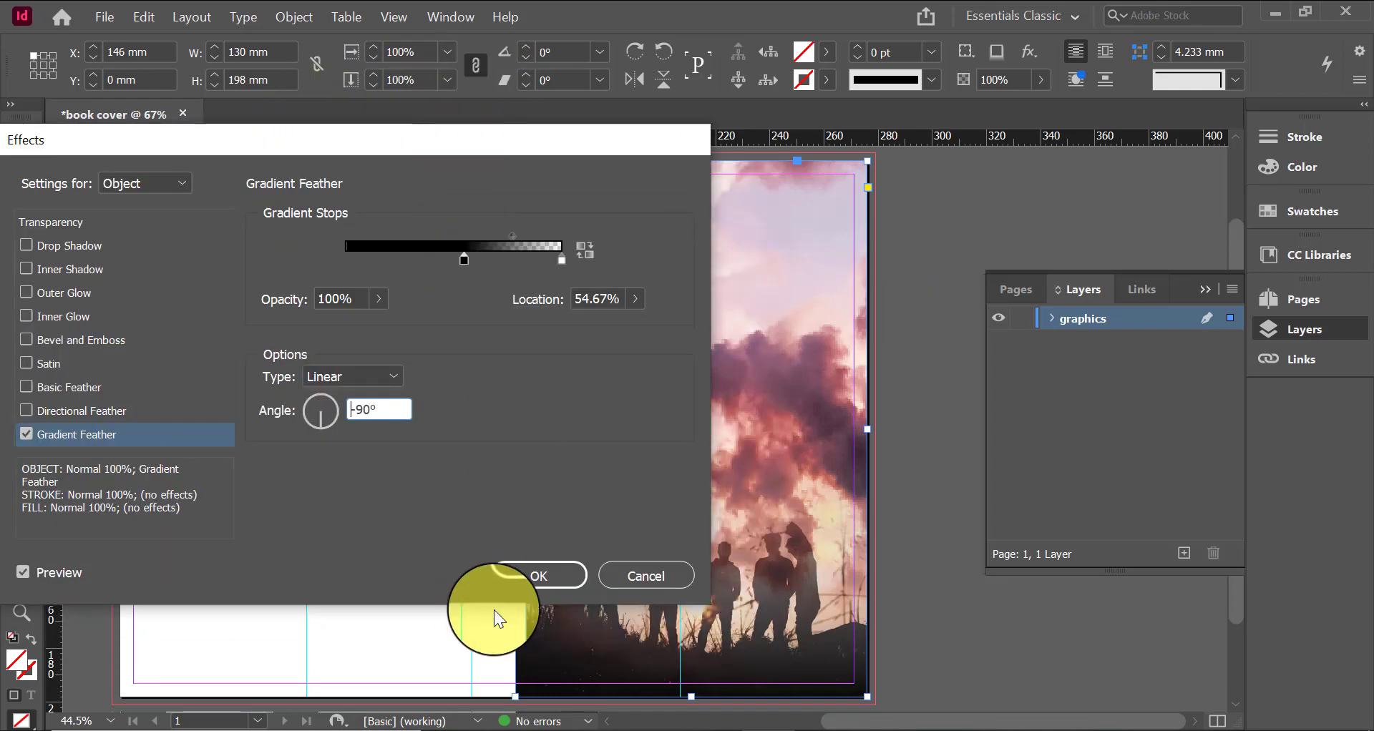
{"action": "left_click", "coordinate": [558, 574]}
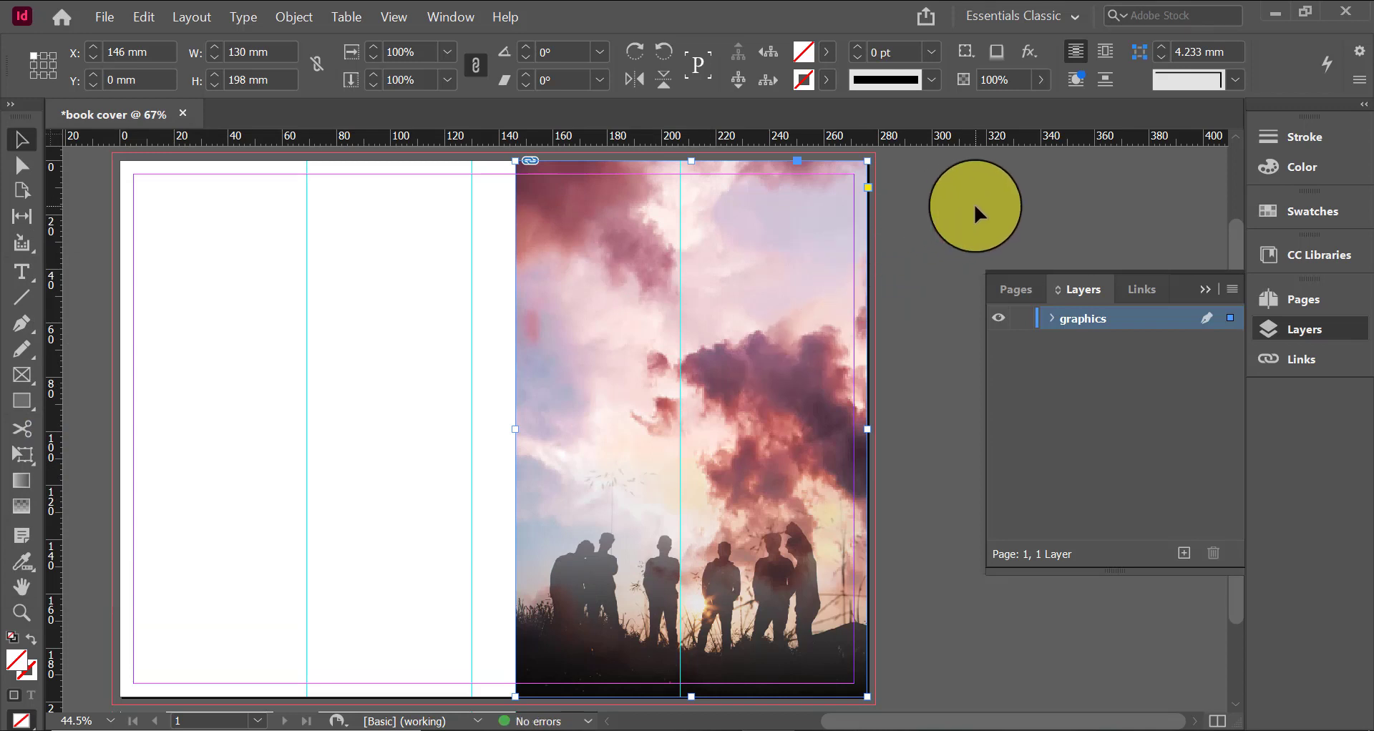
{"action": "left_click", "coordinate": [973, 204]}
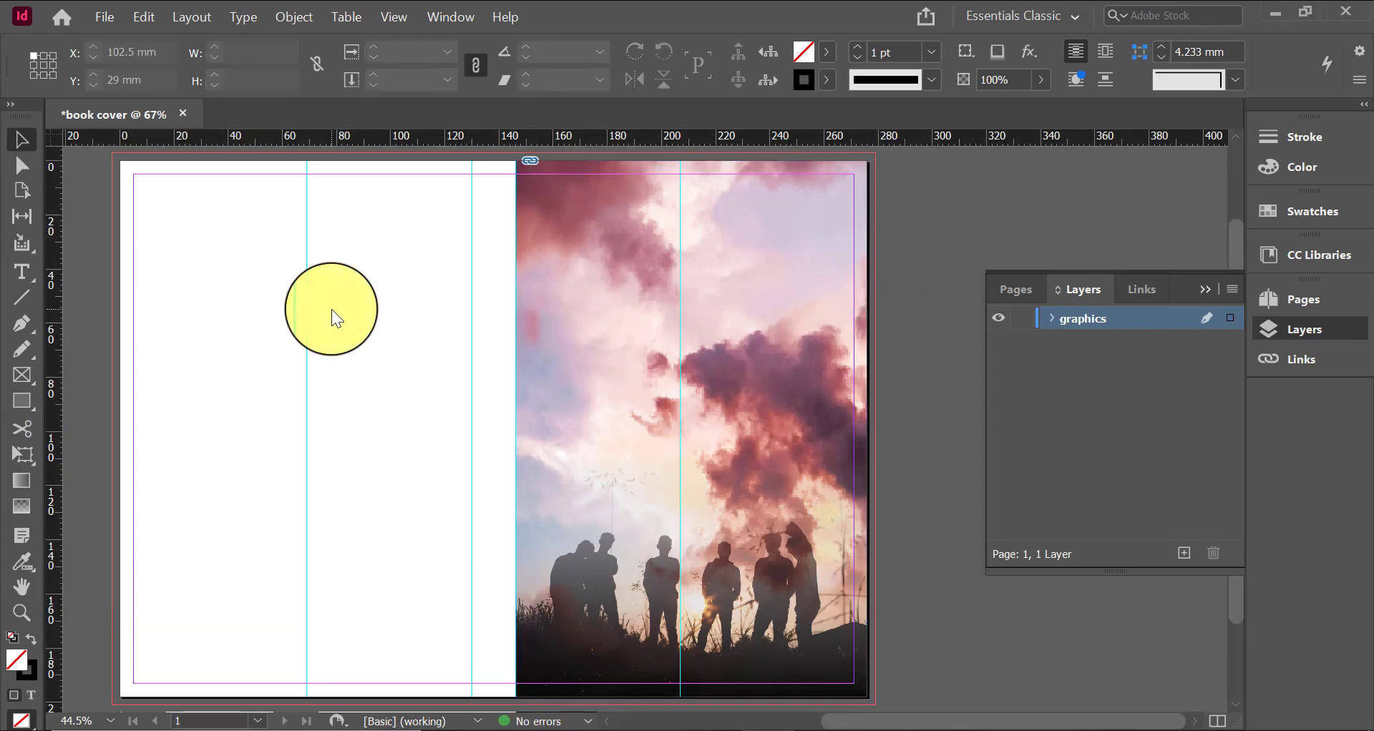
Fit the cloud photo to its front cover frame with Fill Frame Proportionally
{"action": "left_click", "coordinate": [748, 300]}
{"action": "right_click", "coordinate": [717, 354]}
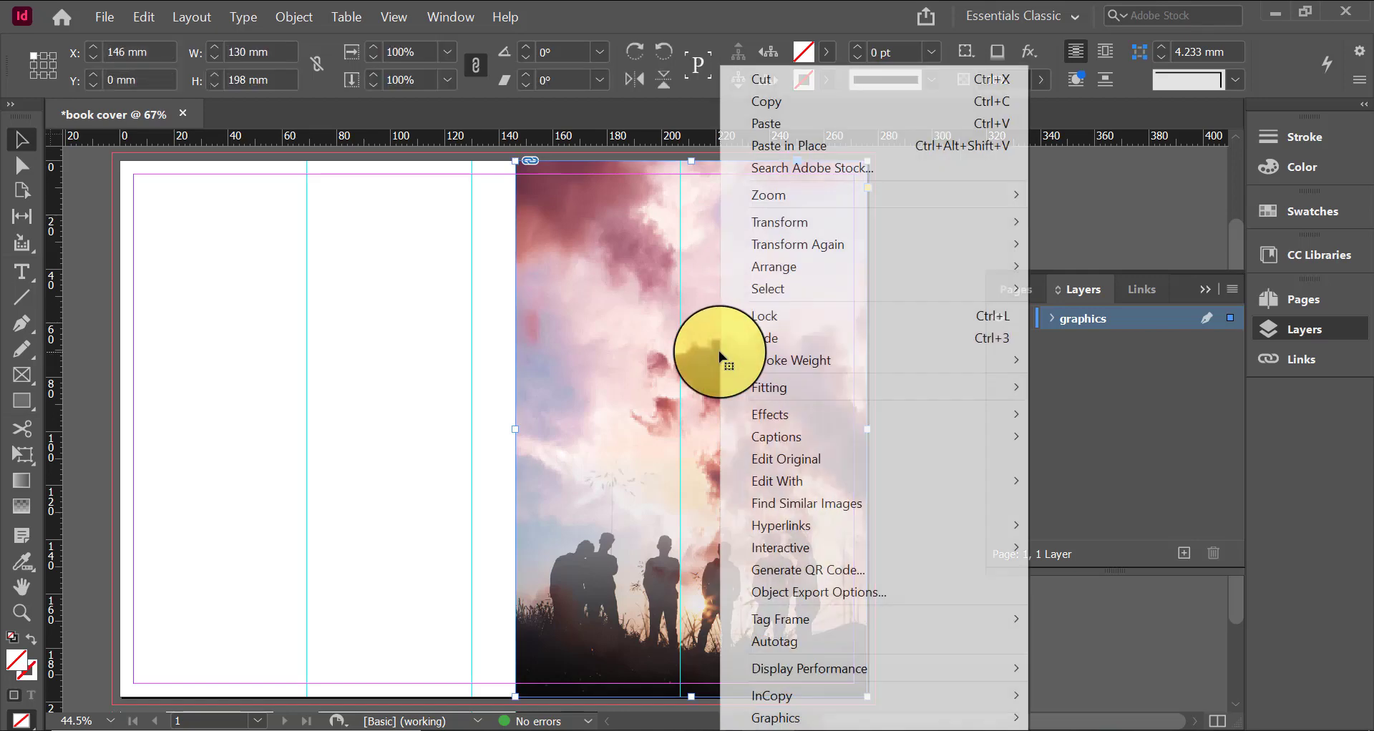
{"action": "mouse_move", "coordinate": [826, 381]}
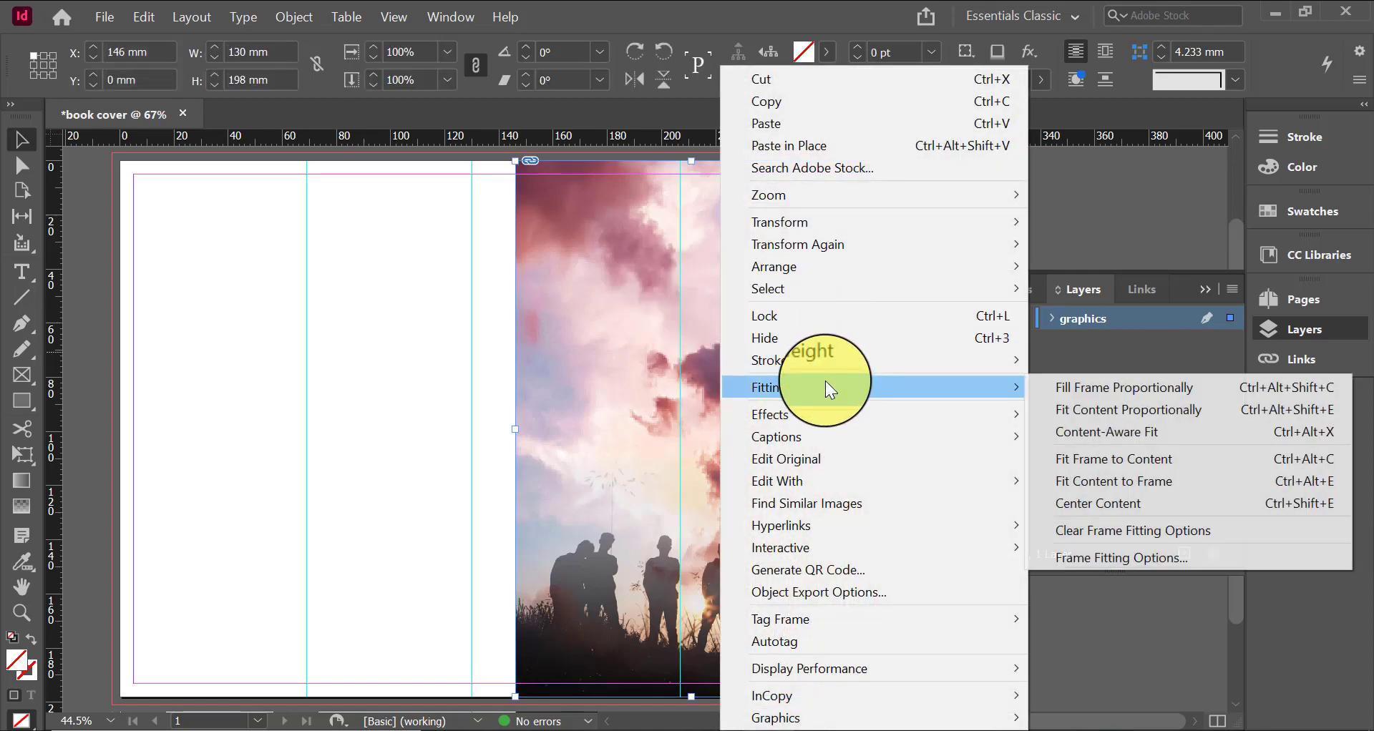
{"action": "left_click", "coordinate": [1079, 388]}
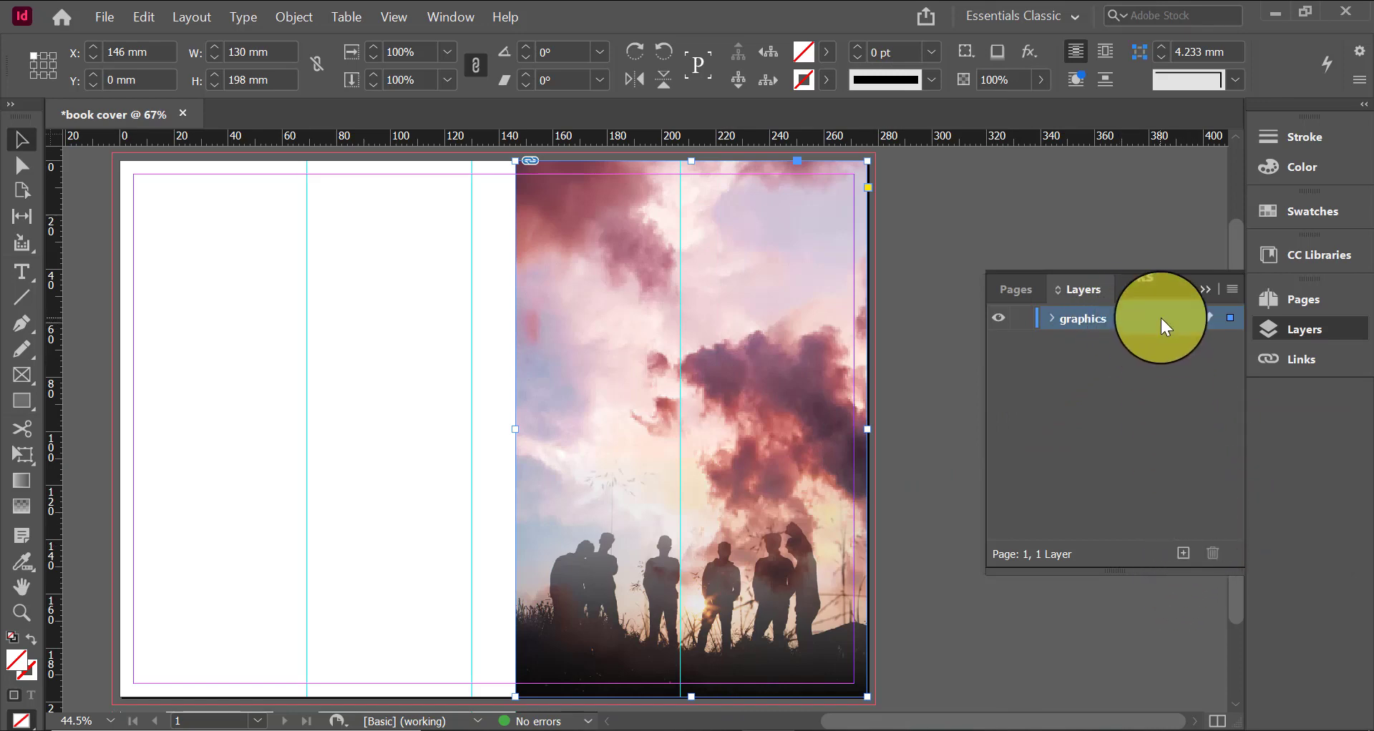
Create a new layer named "background color" above the graphics layer
{"action": "left_click", "coordinate": [1184, 553]}
{"action": "double_click", "coordinate": [1089, 325]}
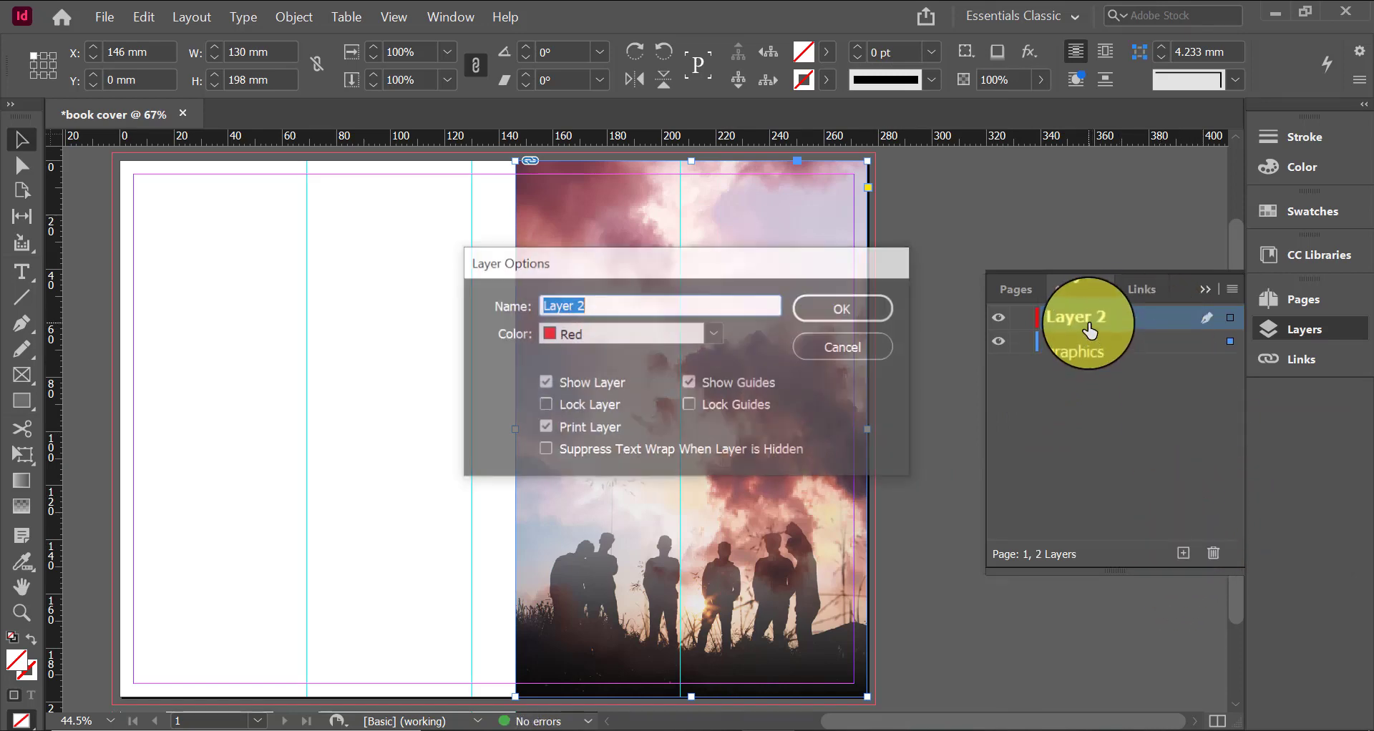
{"action": "type", "text": "background color"}
{"action": "key", "text": "Return"}
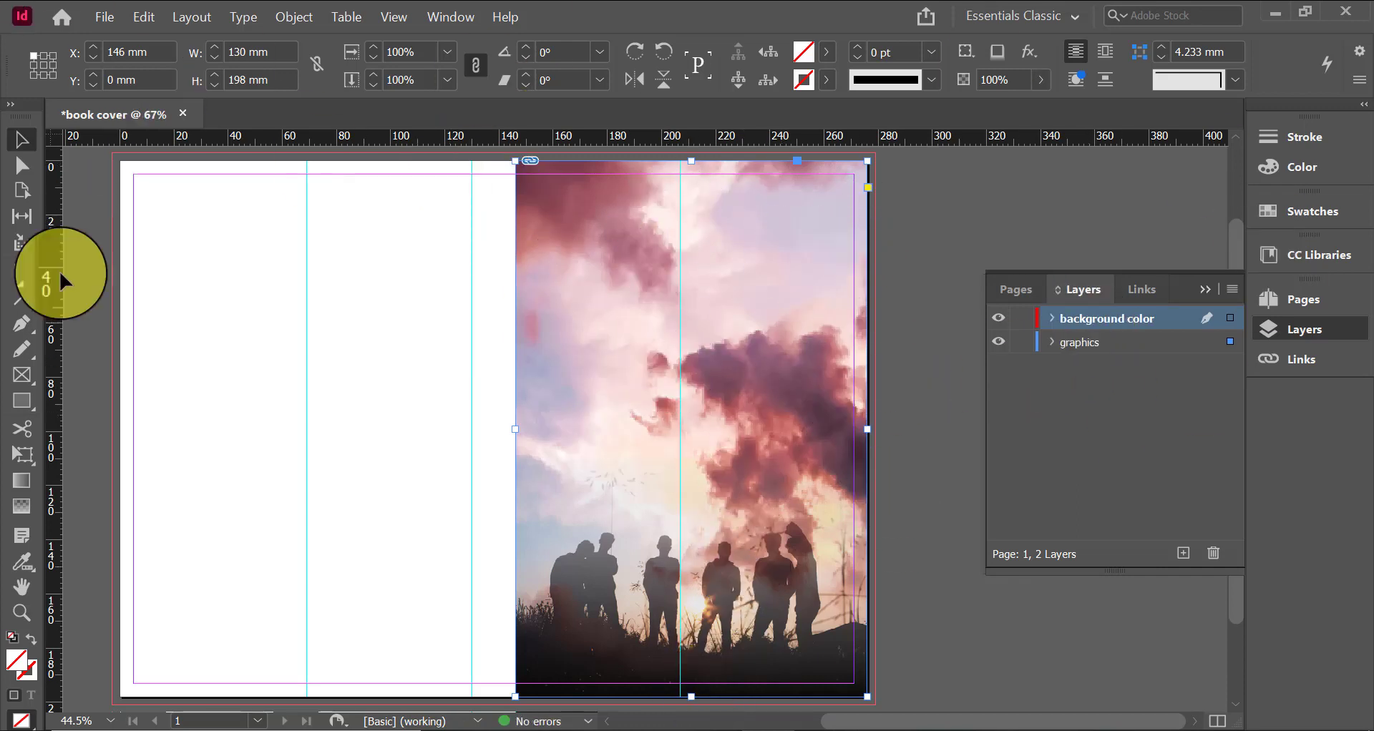
Draw a 130 × 201 mm rectangle over the front cover and fill it with the C=14 M=66 Y=45 swatch from the clouds group
{"action": "left_click", "coordinate": [23, 405]}
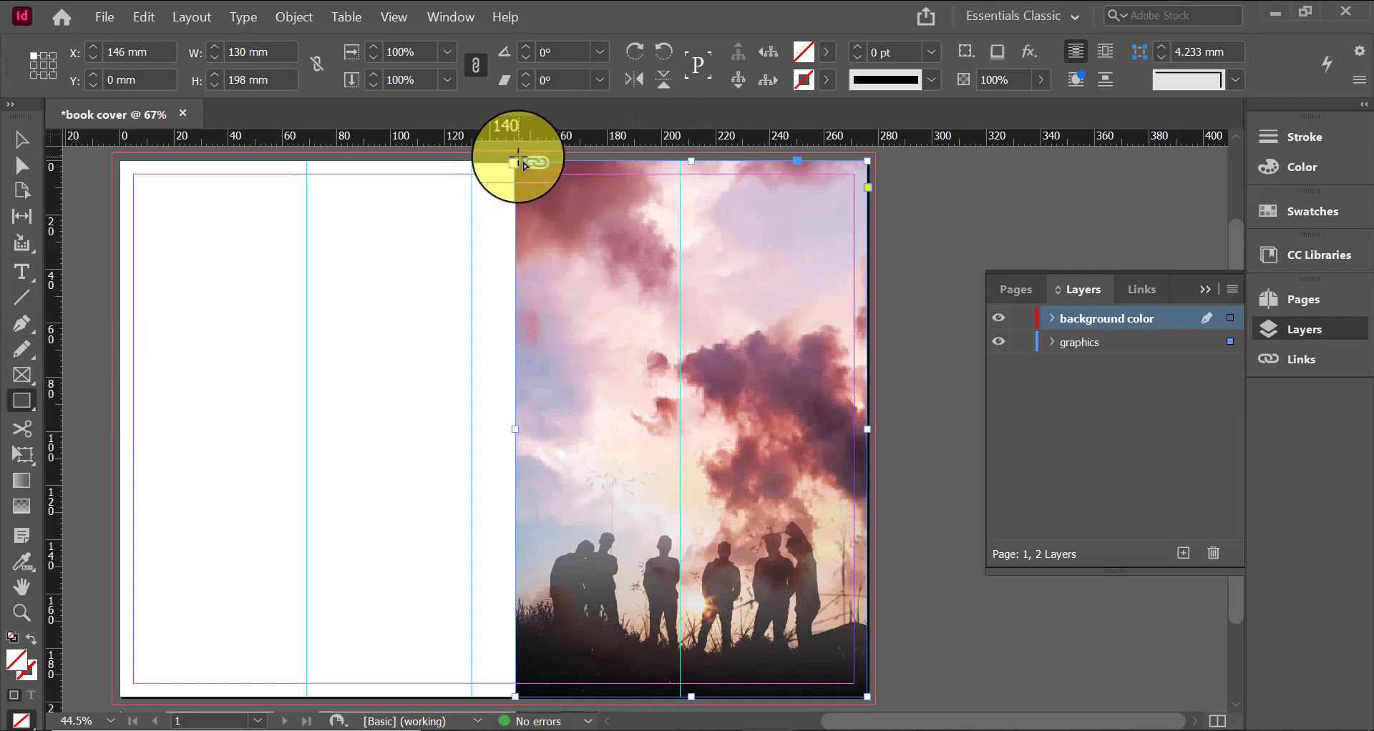
{"action": "left_click_drag", "start_coordinate": [515, 161], "coordinate": [869, 705]}
{"action": "left_click", "coordinate": [826, 52]}
{"action": "scroll", "coordinate": [709, 236], "scroll_direction": "down", "scroll_amount": 2}
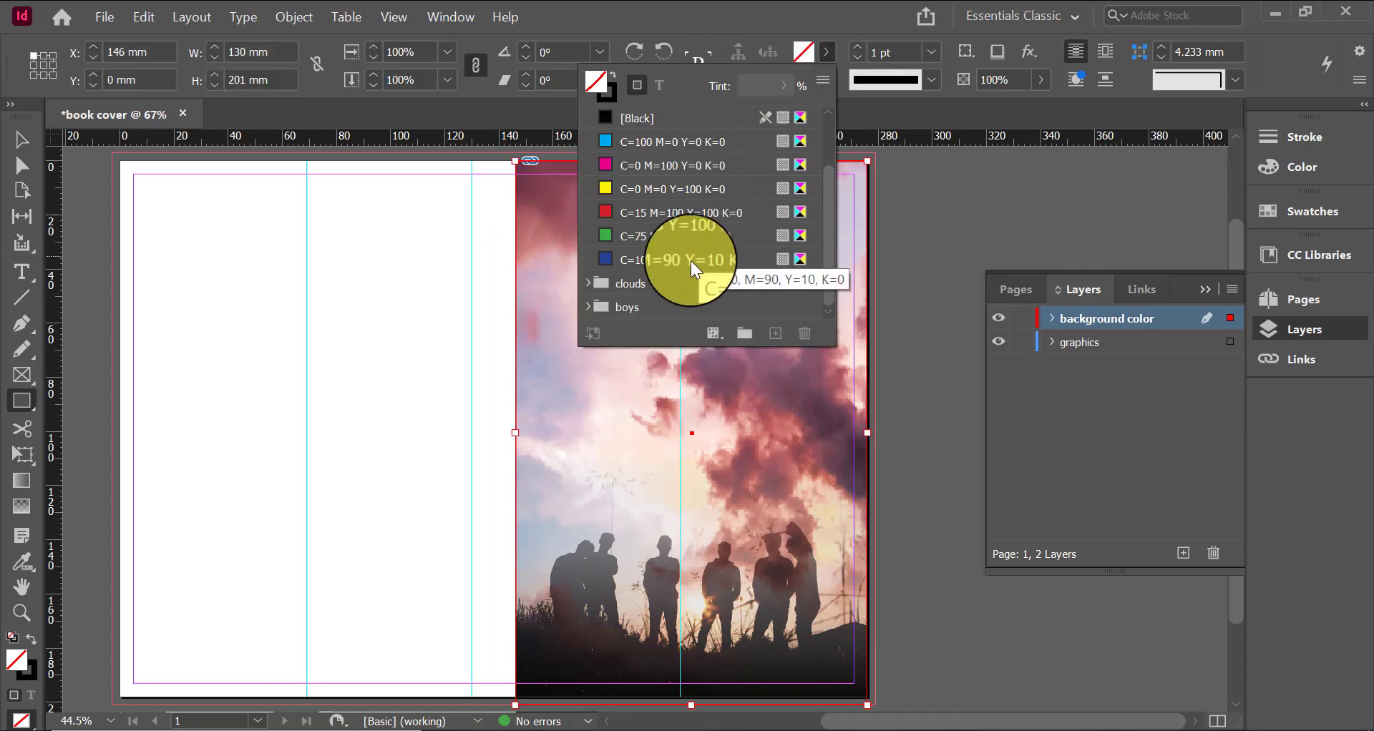
{"action": "left_click", "coordinate": [588, 280]}
{"action": "scroll", "coordinate": [694, 239], "scroll_direction": "down", "scroll_amount": 1}
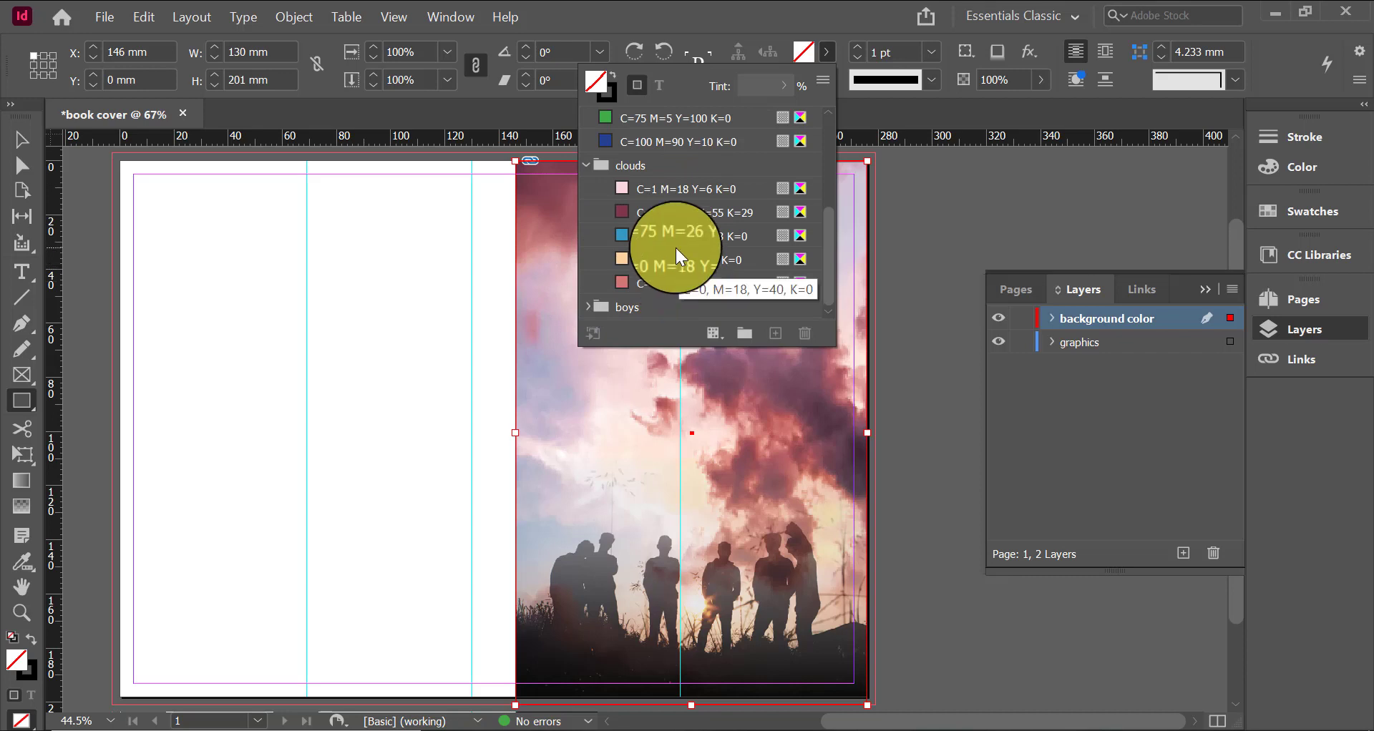
{"action": "left_click", "coordinate": [673, 280]}
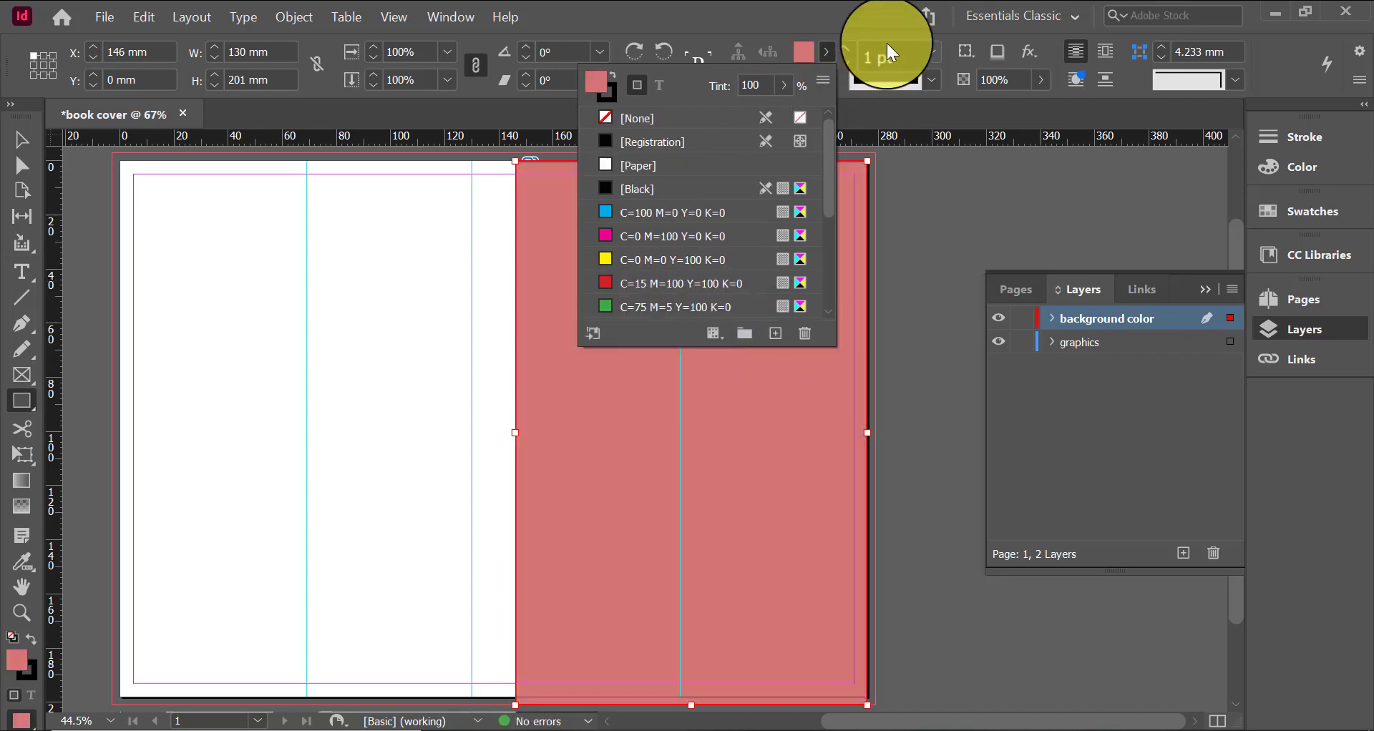
{"action": "scroll", "coordinate": [642, 260], "scroll_direction": "down", "scroll_amount": 3}
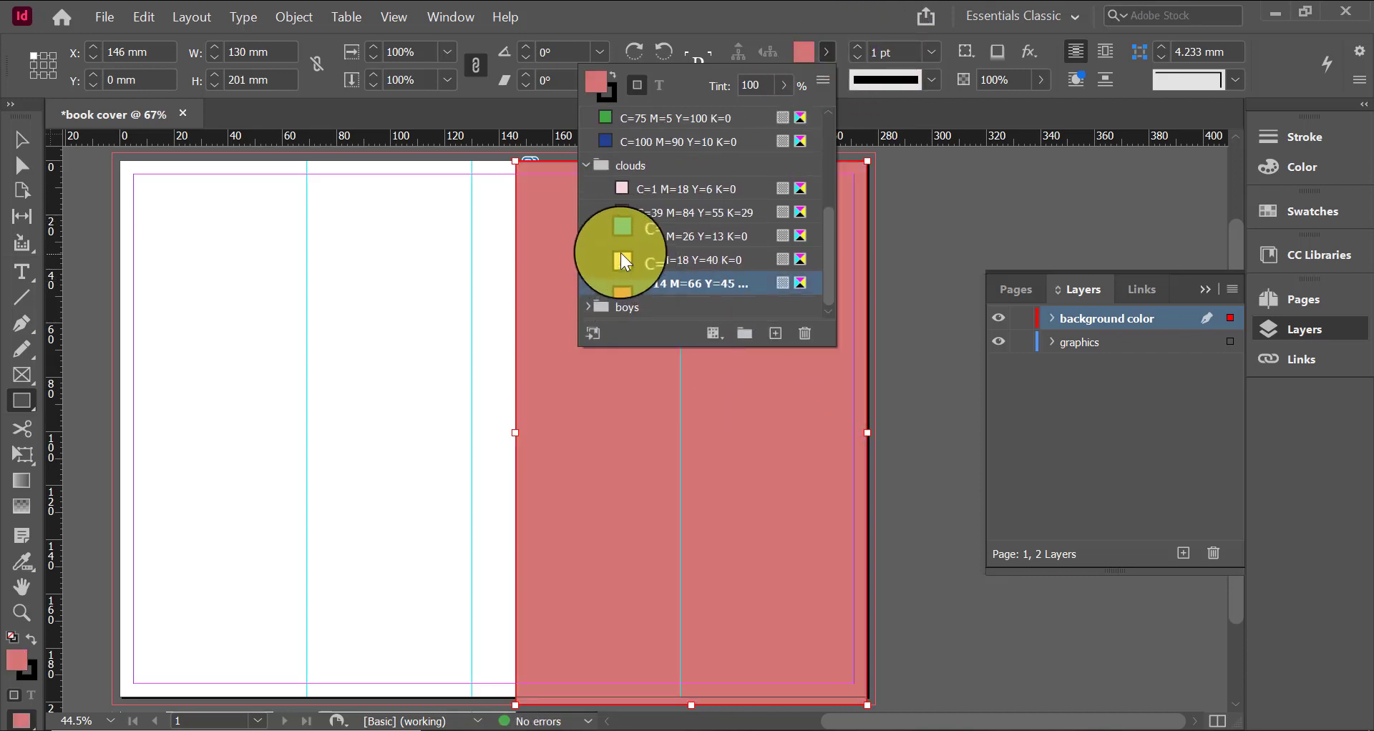
{"action": "left_click", "coordinate": [587, 306]}
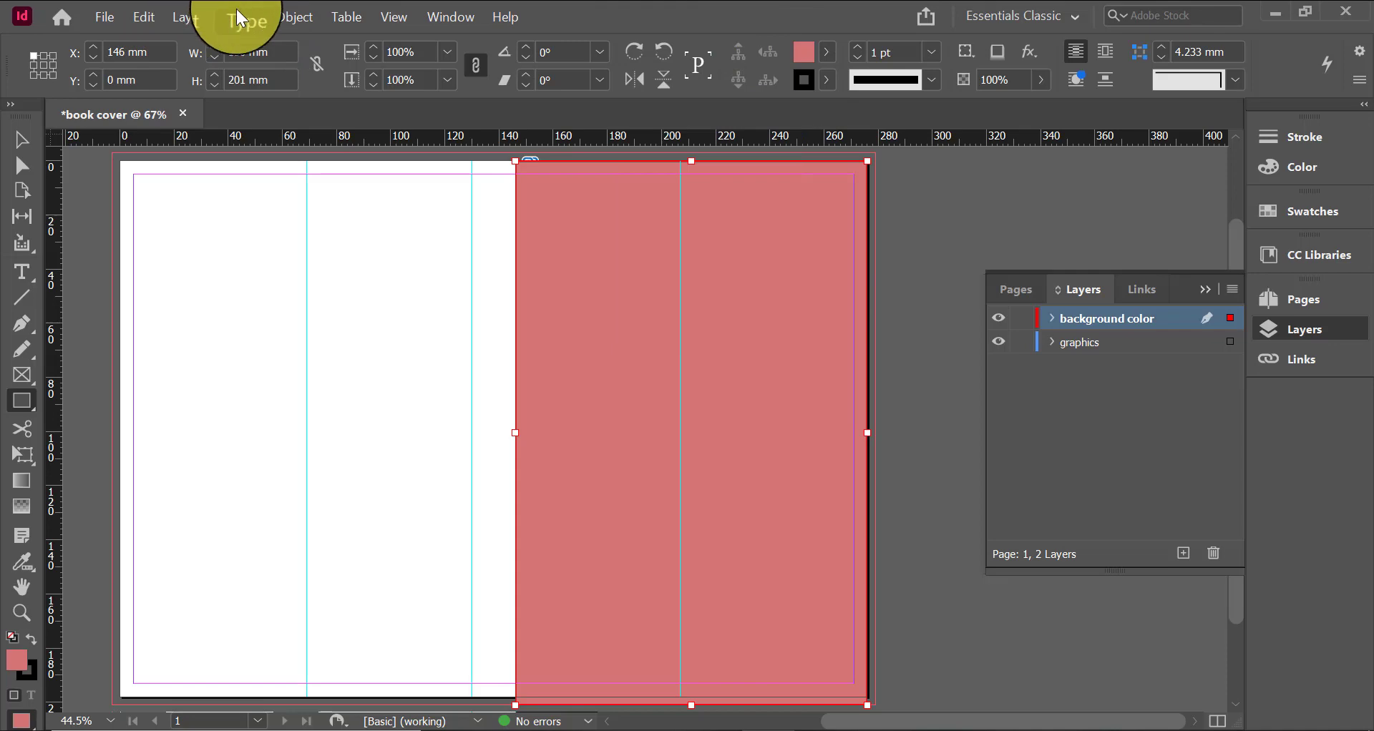
Open the Transparency effect settings for the front cover rectangle and move the dialog clear of the artwork
{"action": "left_click", "coordinate": [308, 17]}
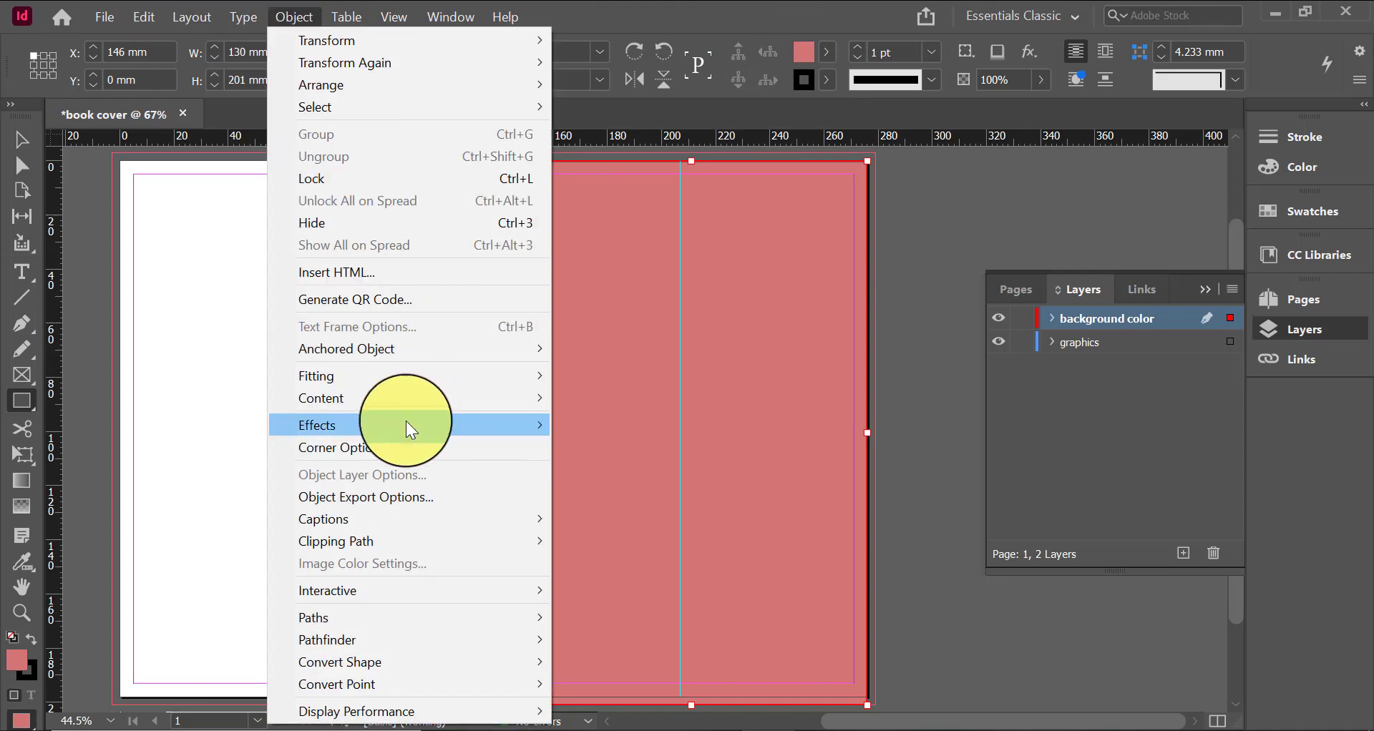
{"action": "mouse_move", "coordinate": [380, 428]}
{"action": "left_click", "coordinate": [636, 432]}
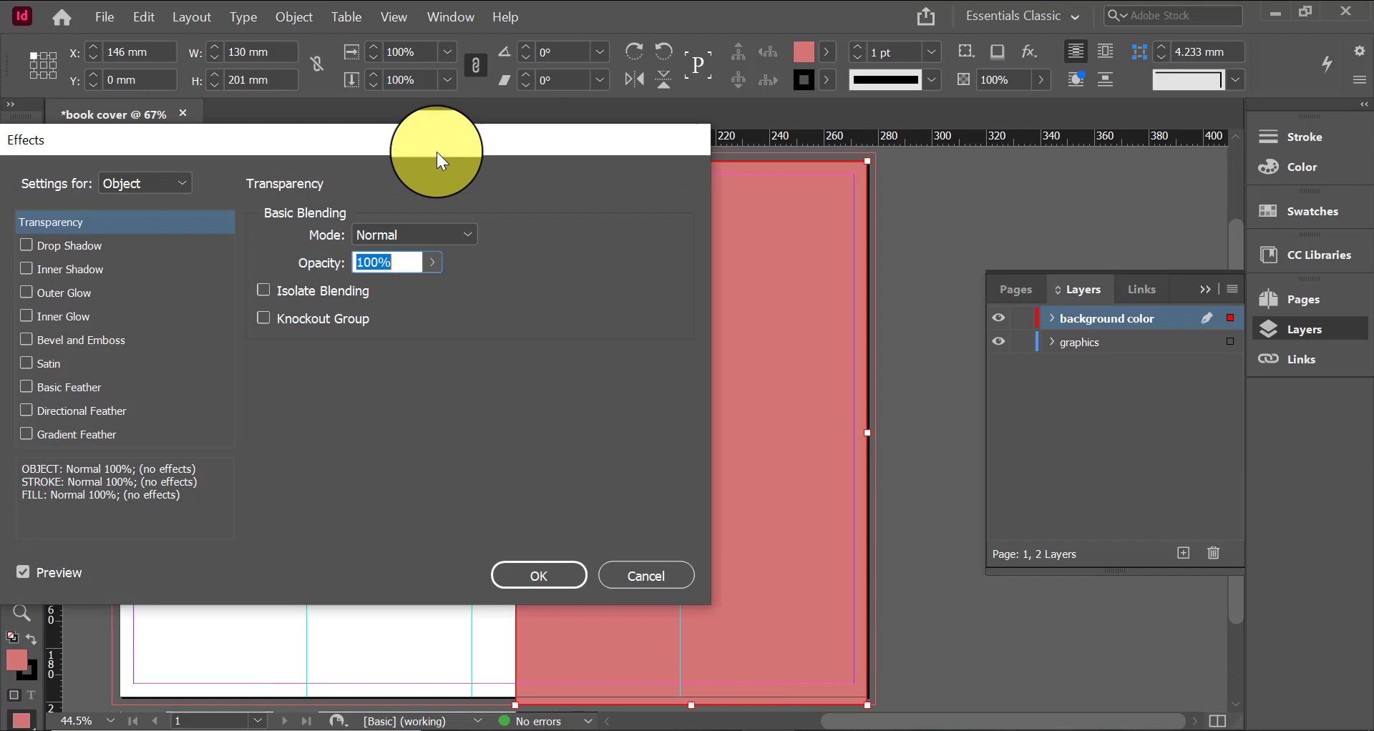
{"action": "left_click_drag", "start_coordinate": [445, 153], "coordinate": [211, 229]}
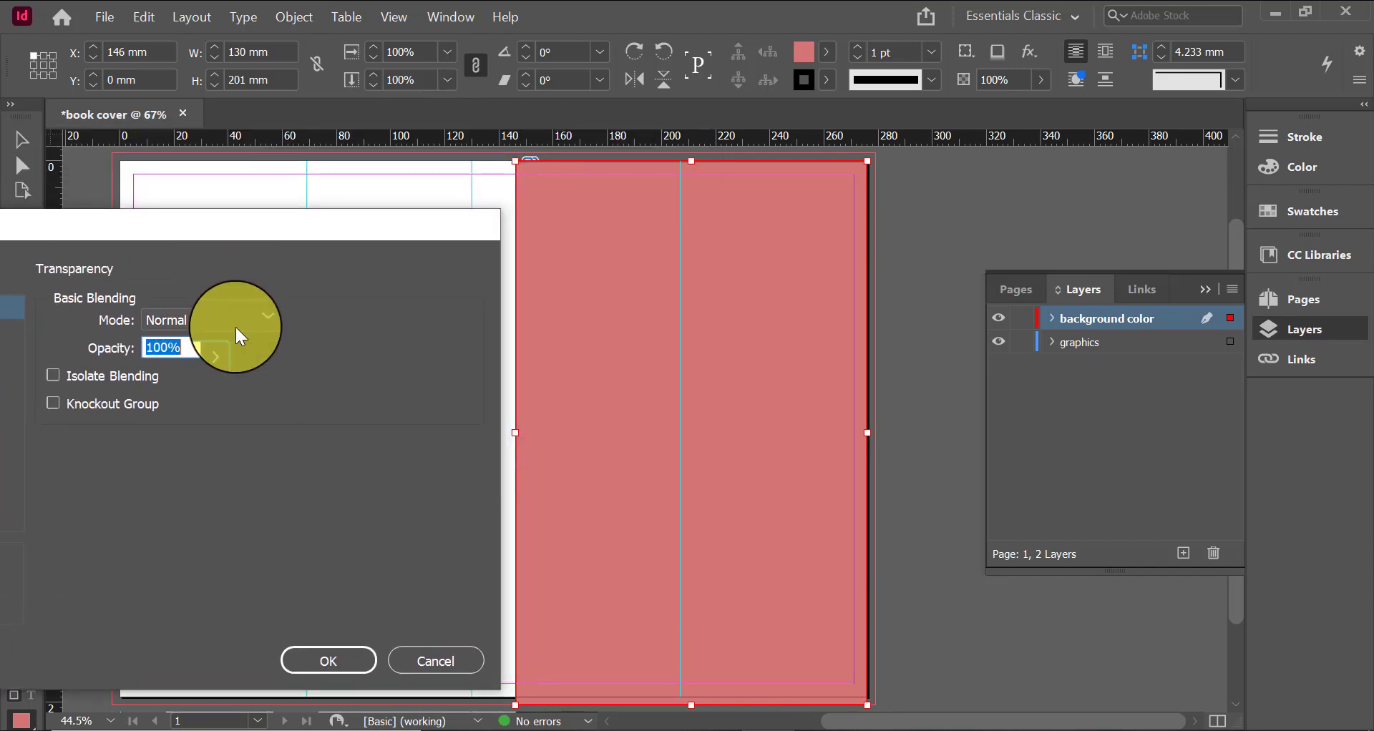
Try the Soft Light, Overlay, Lighten, Exclusion, Color, Multiply and Screen blending modes on the rectangle
{"action": "left_click", "coordinate": [247, 318]}
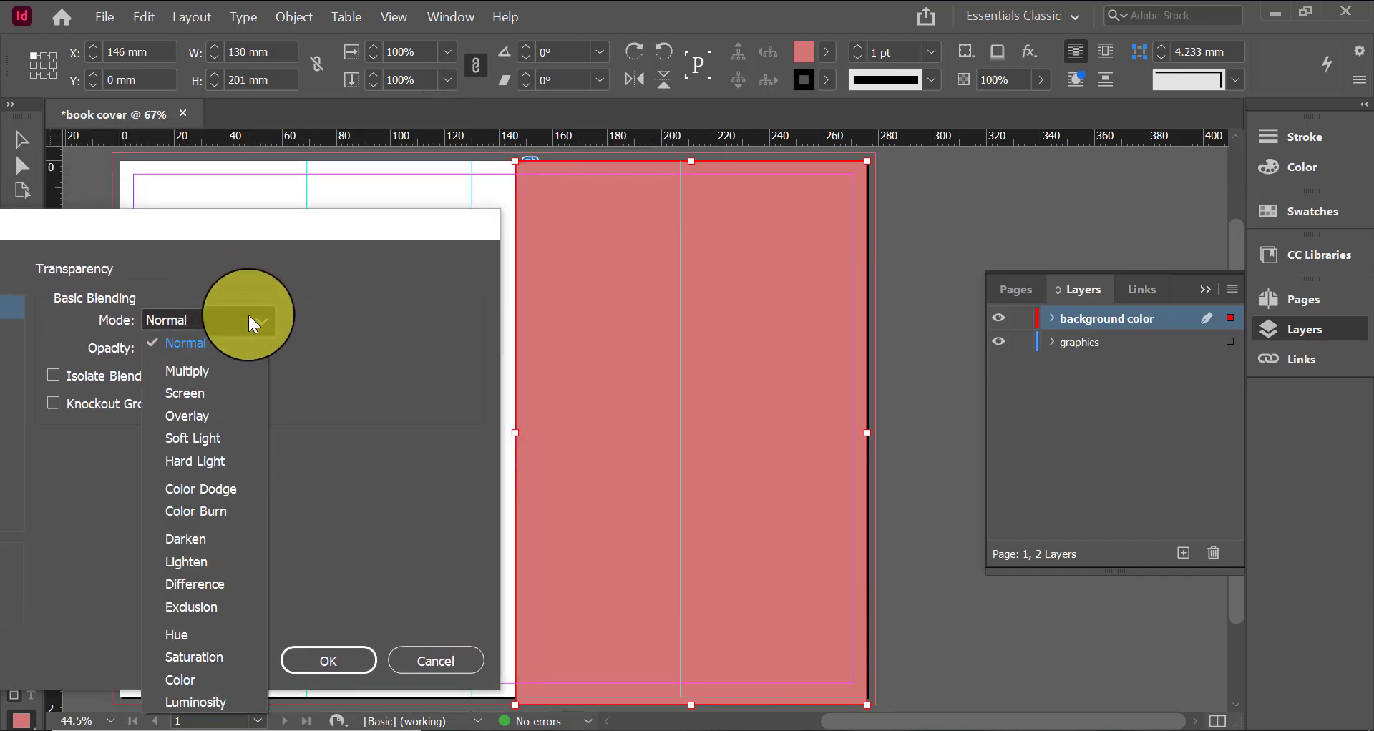
{"action": "left_click", "coordinate": [187, 440]}
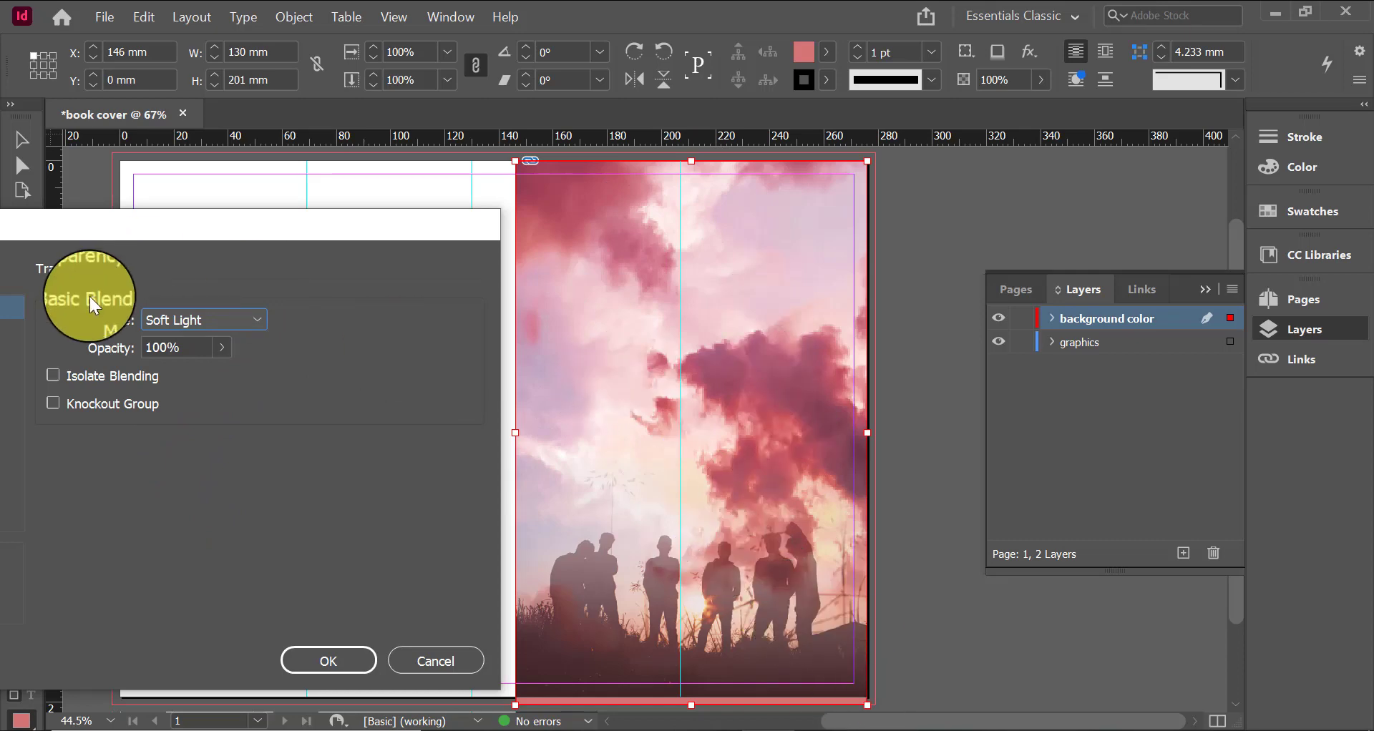
{"action": "left_click", "coordinate": [209, 319]}
{"action": "left_click", "coordinate": [216, 417]}
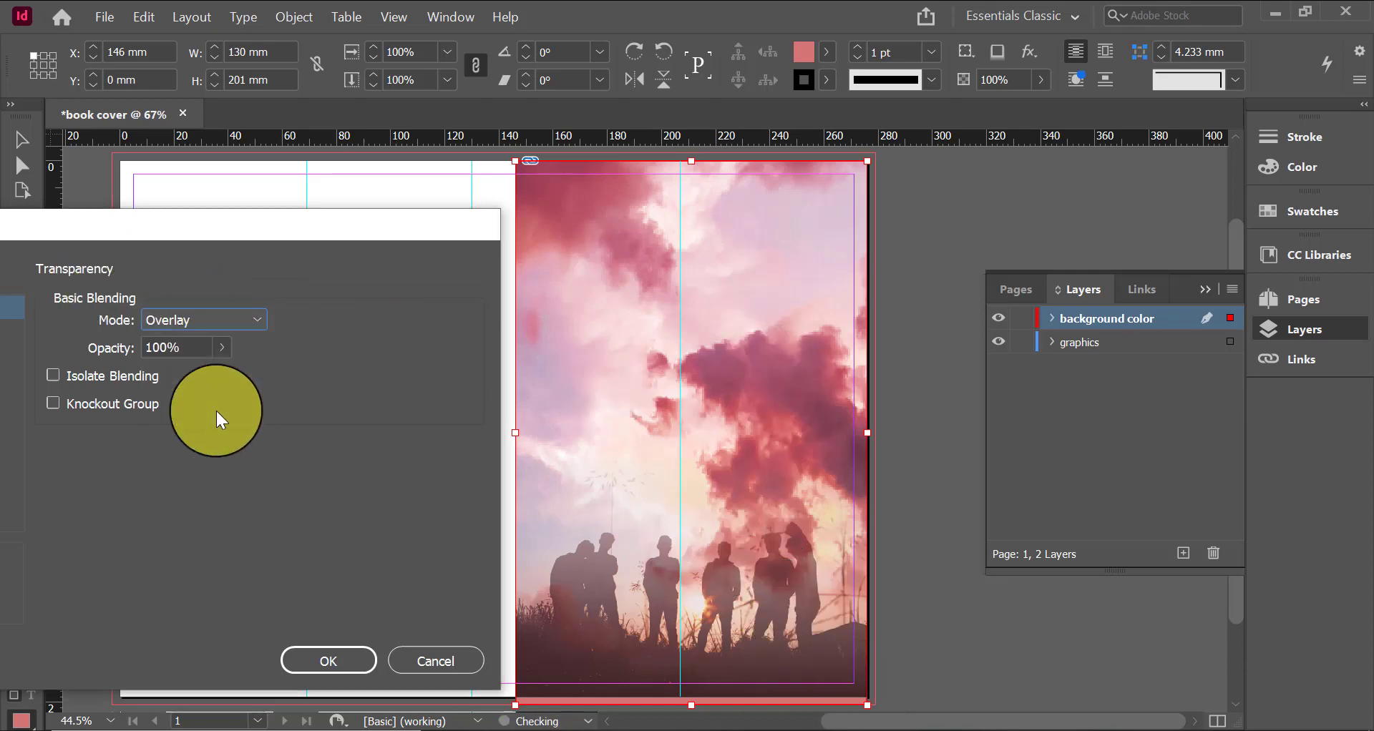
{"action": "left_click", "coordinate": [239, 319]}
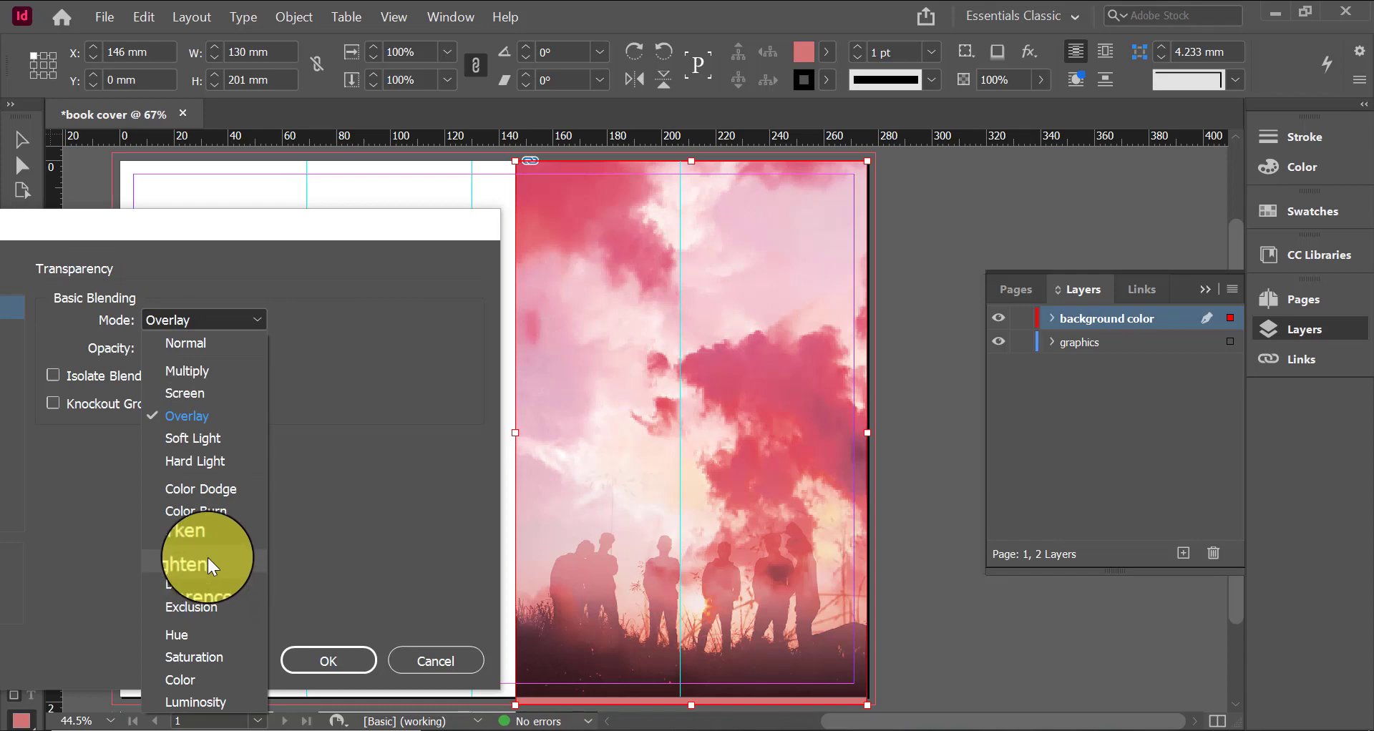
{"action": "left_click", "coordinate": [208, 558]}
{"action": "left_click", "coordinate": [246, 319]}
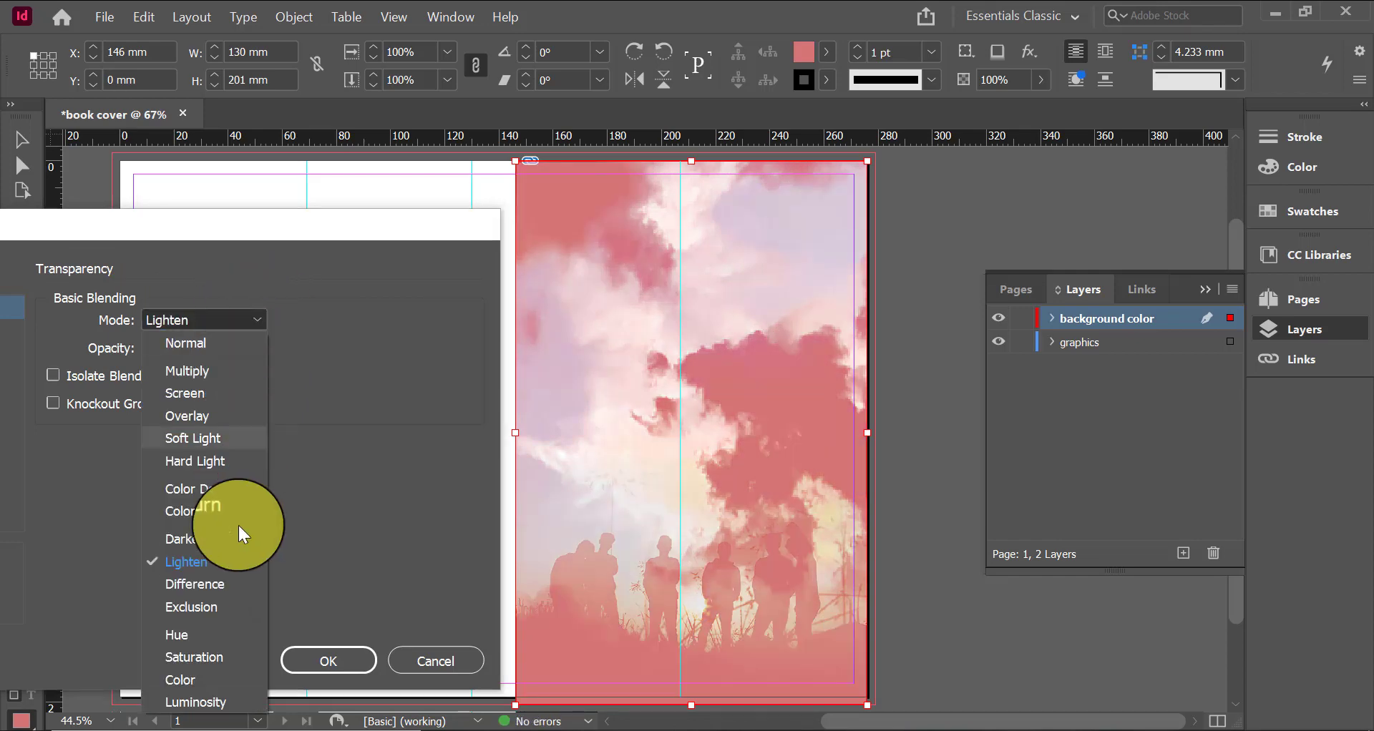
{"action": "left_click", "coordinate": [213, 601]}
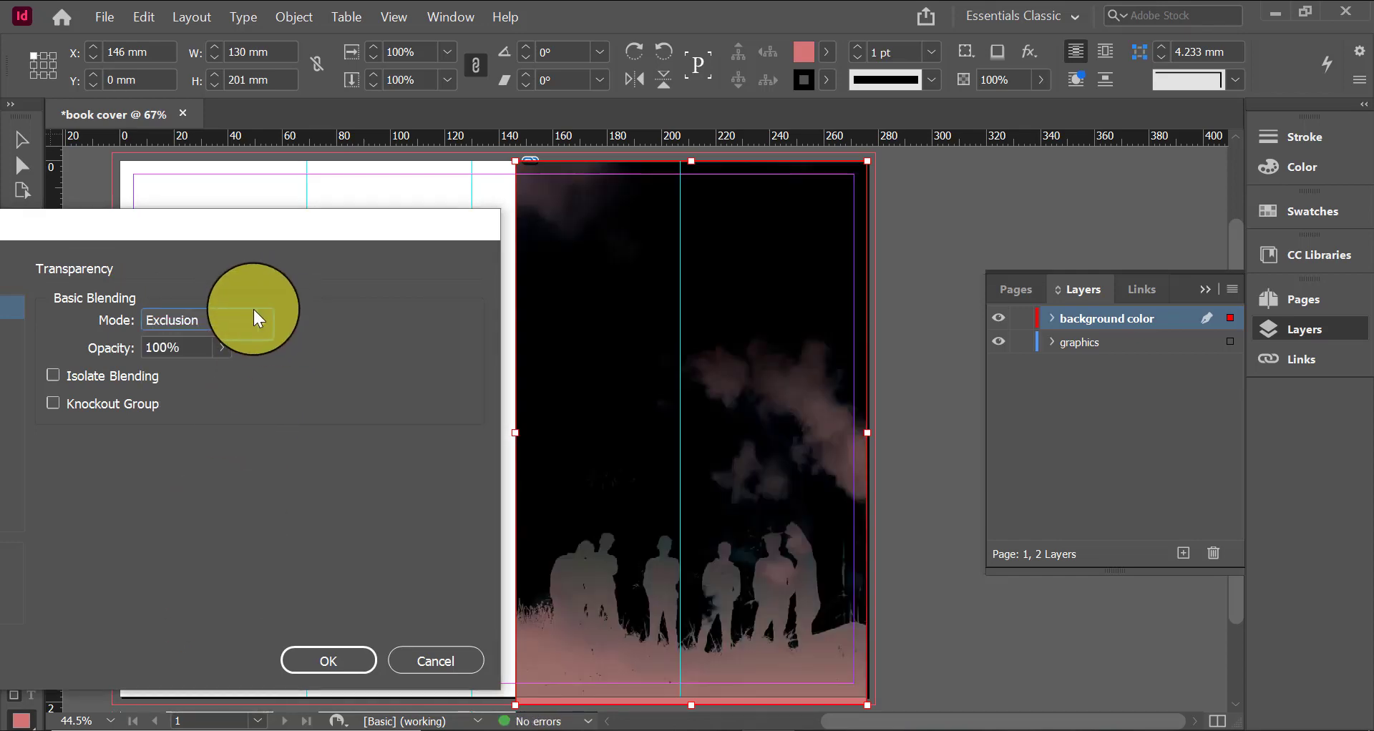
{"action": "left_click", "coordinate": [250, 317]}
{"action": "left_click", "coordinate": [193, 678]}
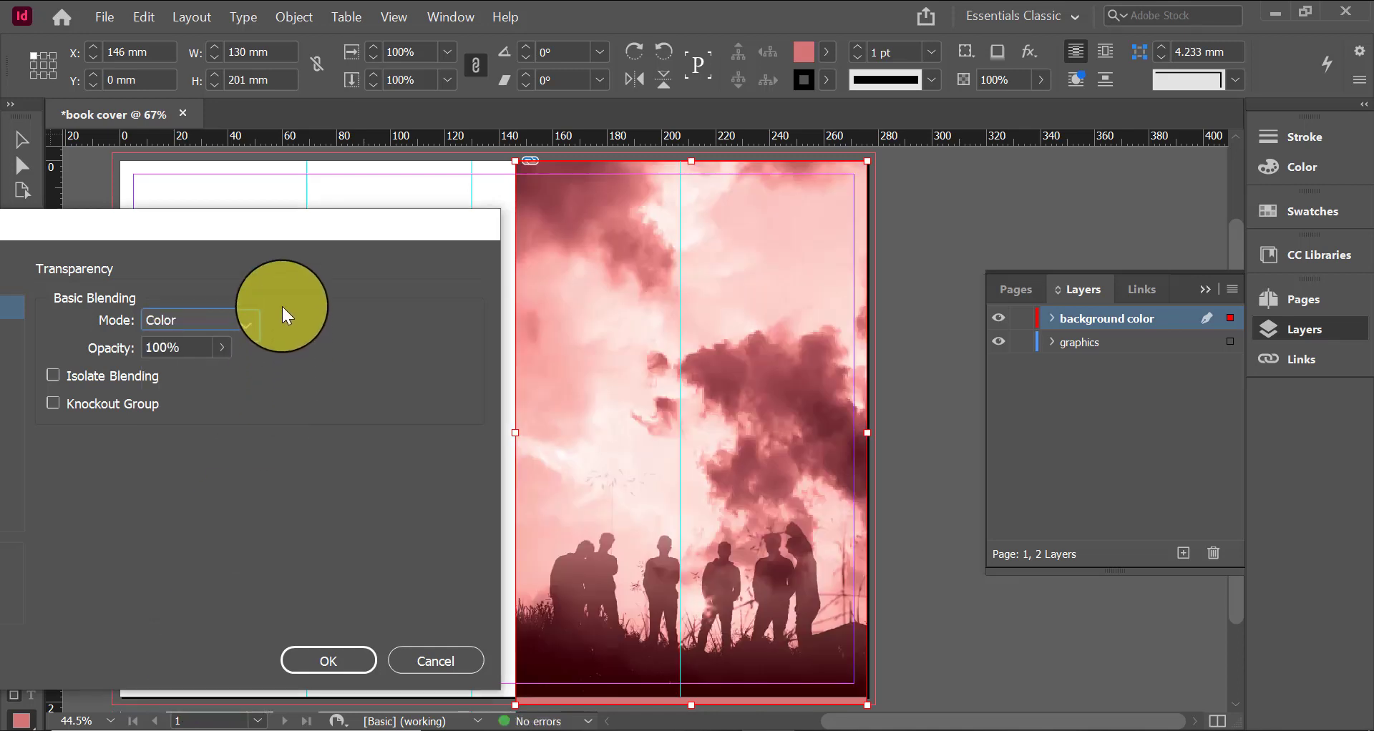
{"action": "left_click", "coordinate": [251, 319]}
{"action": "left_click", "coordinate": [206, 370]}
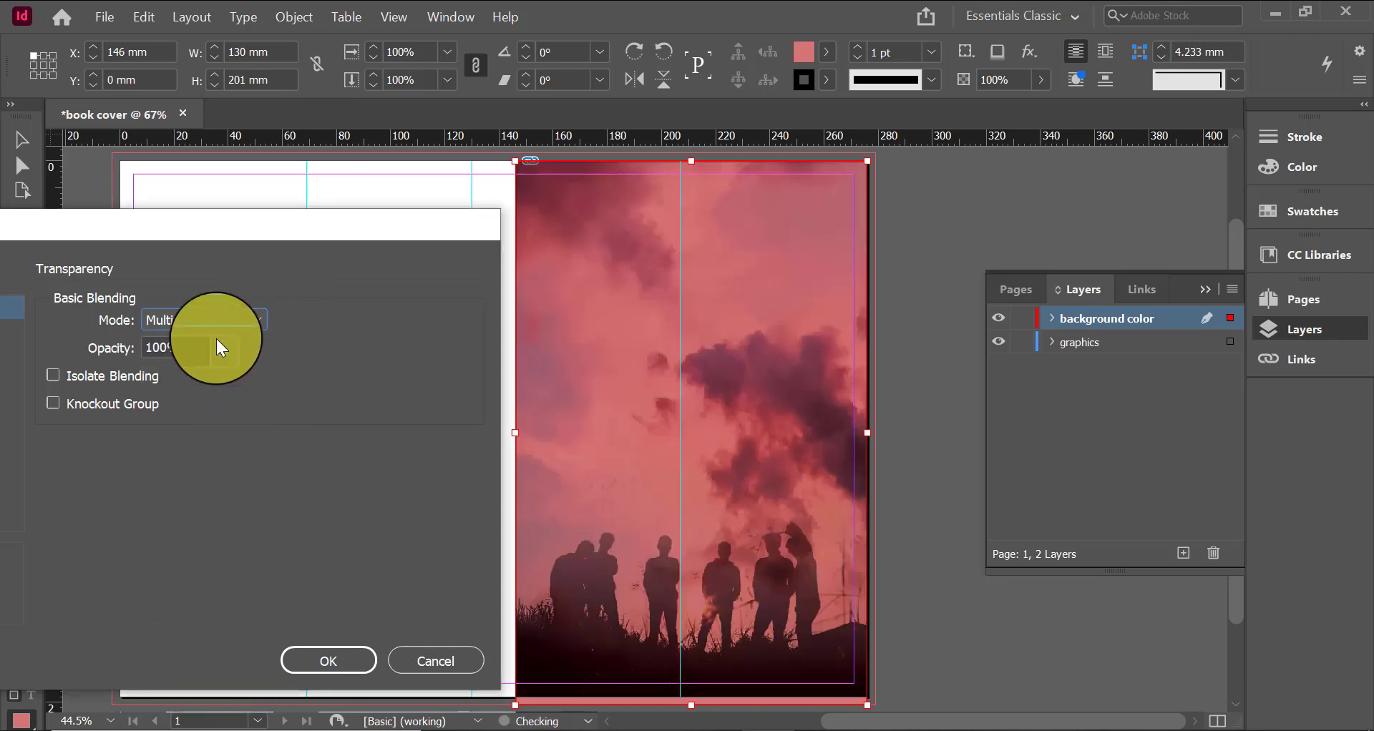
{"action": "left_click", "coordinate": [225, 318]}
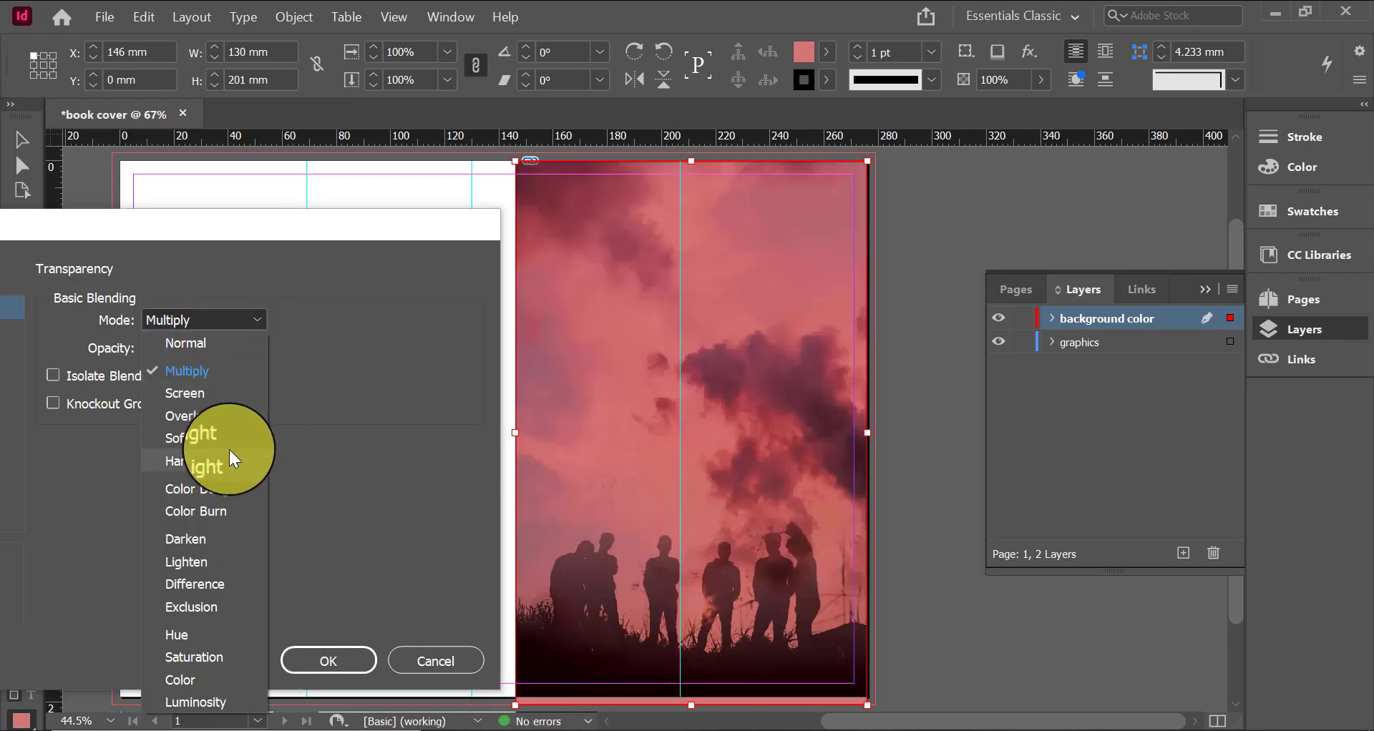
{"action": "left_click", "coordinate": [213, 398]}
{"action": "left_click", "coordinate": [249, 323]}
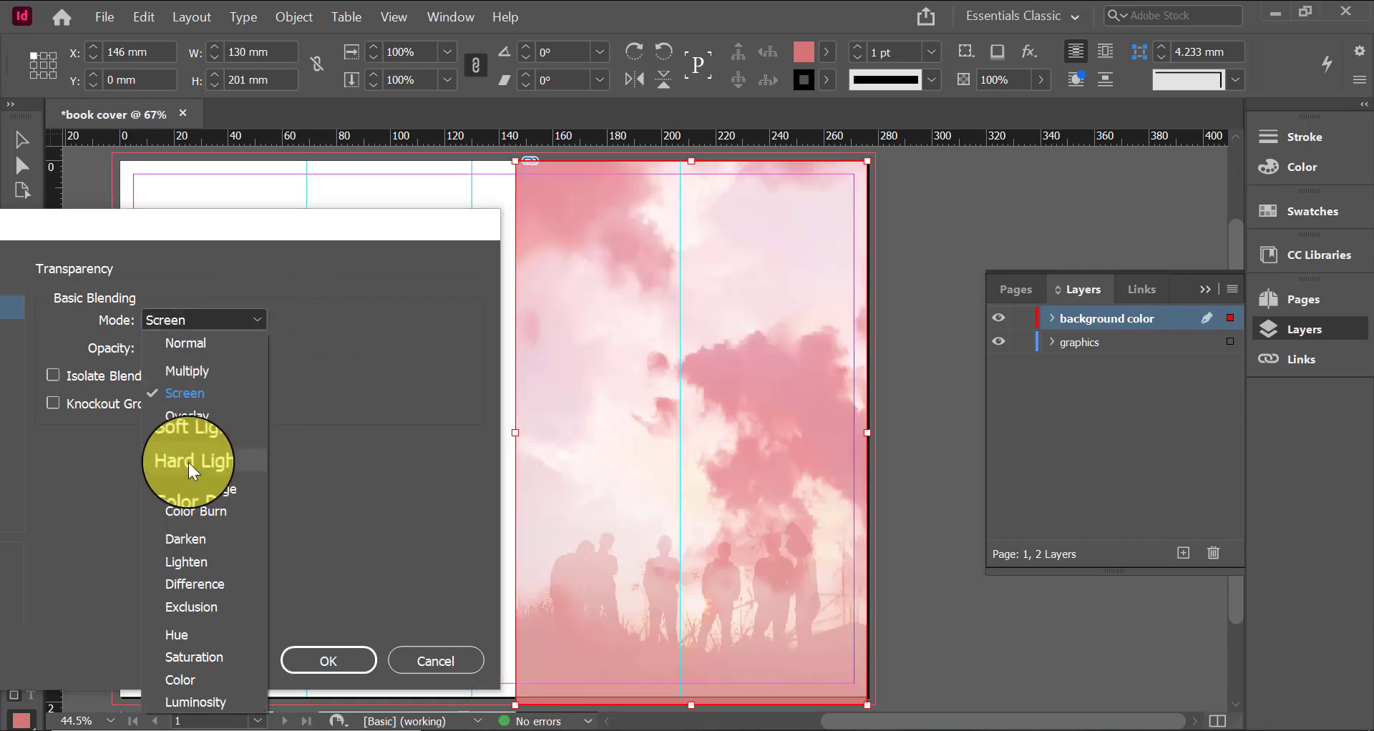
{"action": "left_click", "coordinate": [191, 437]}
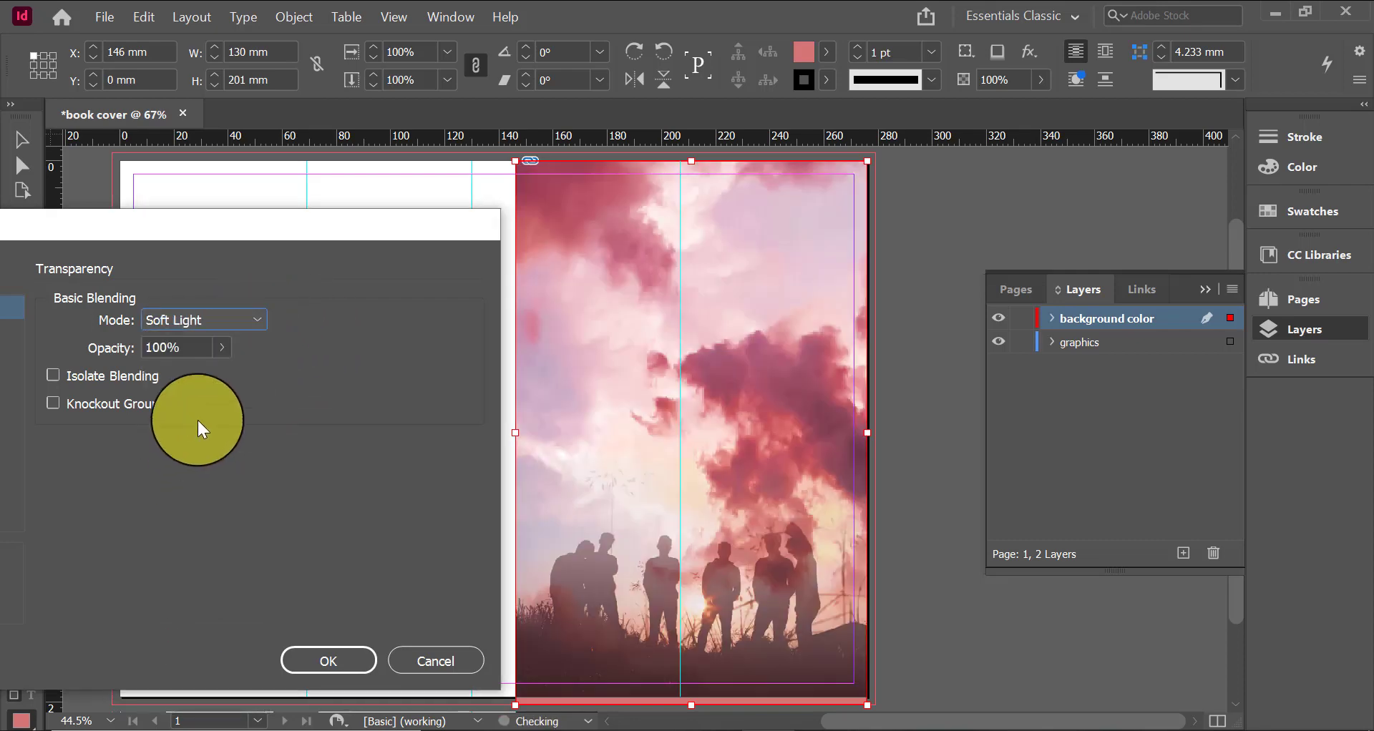
Set the rectangle's blending mode to Color Burn with an opacity of 75%
{"action": "left_click", "coordinate": [265, 323]}
{"action": "left_click", "coordinate": [190, 458]}
{"action": "mouse_move", "coordinate": [210, 235]}
{"action": "left_mouse_down"}
{"action": "mouse_move", "coordinate": [385, 281]}
{"action": "mouse_move", "coordinate": [285, 202]}
{"action": "left_mouse_up"}
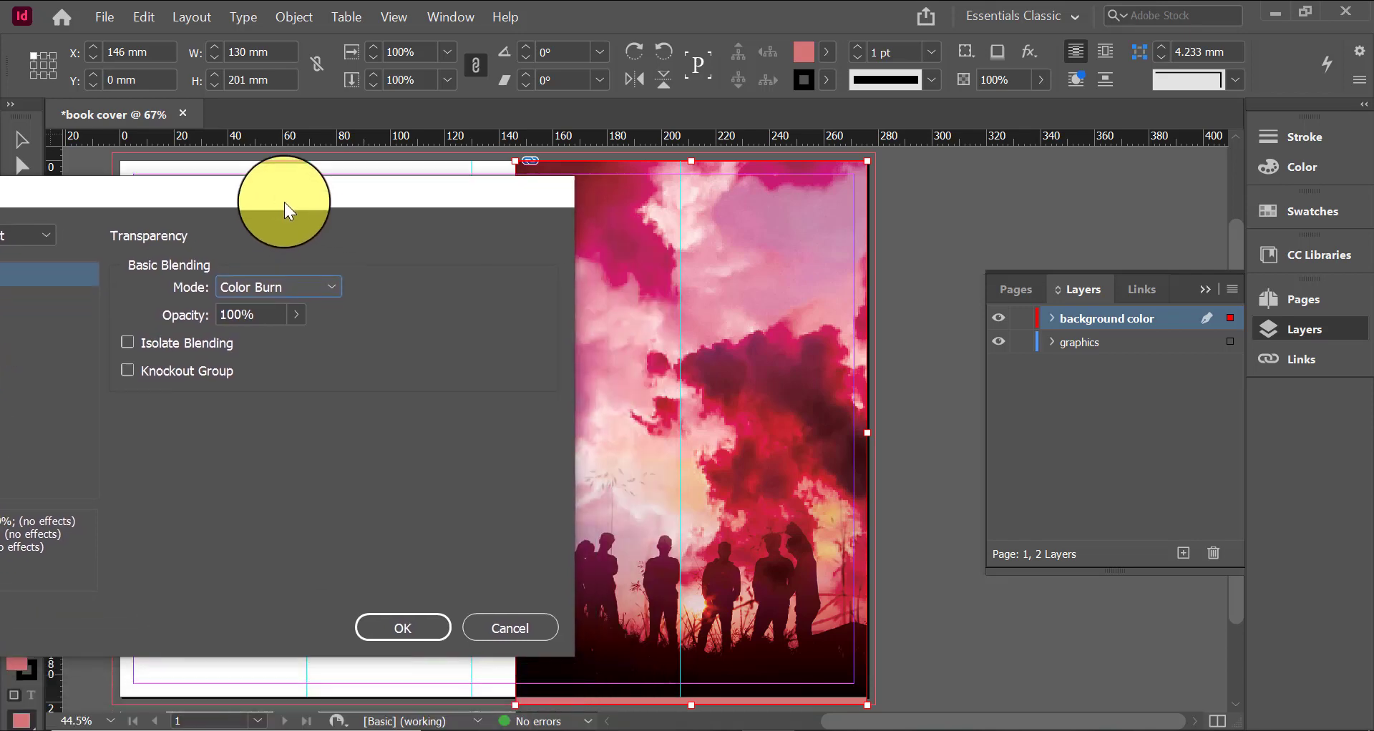
{"action": "left_click", "coordinate": [294, 309]}
{"action": "left_click_drag", "start_coordinate": [299, 329], "coordinate": [264, 336]}
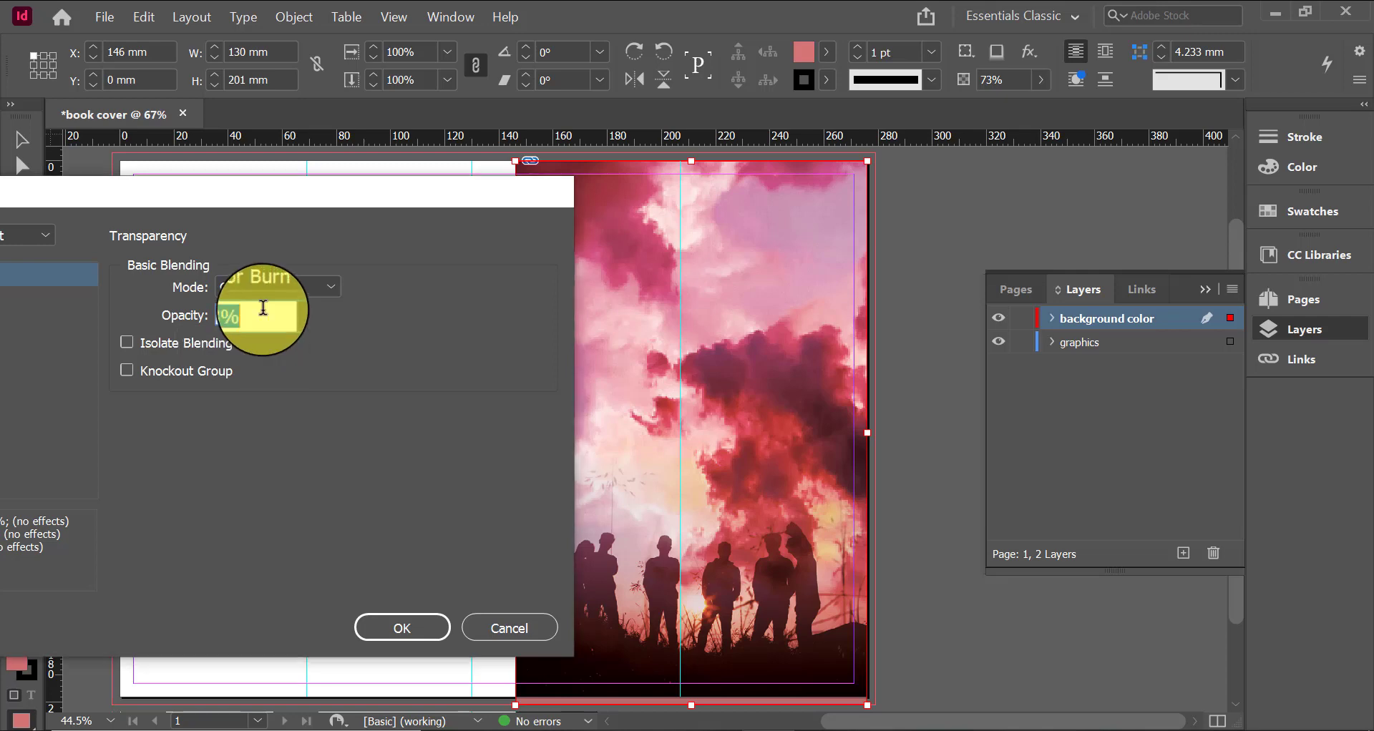
{"action": "key", "text": "BackSpace"}
{"action": "type", "text": "75"}
Add a linear Gradient Feather effect to the rectangle with an angle of -90°
{"action": "left_click_drag", "start_coordinate": [287, 203], "coordinate": [535, 284]}
{"action": "left_click", "coordinate": [155, 576]}
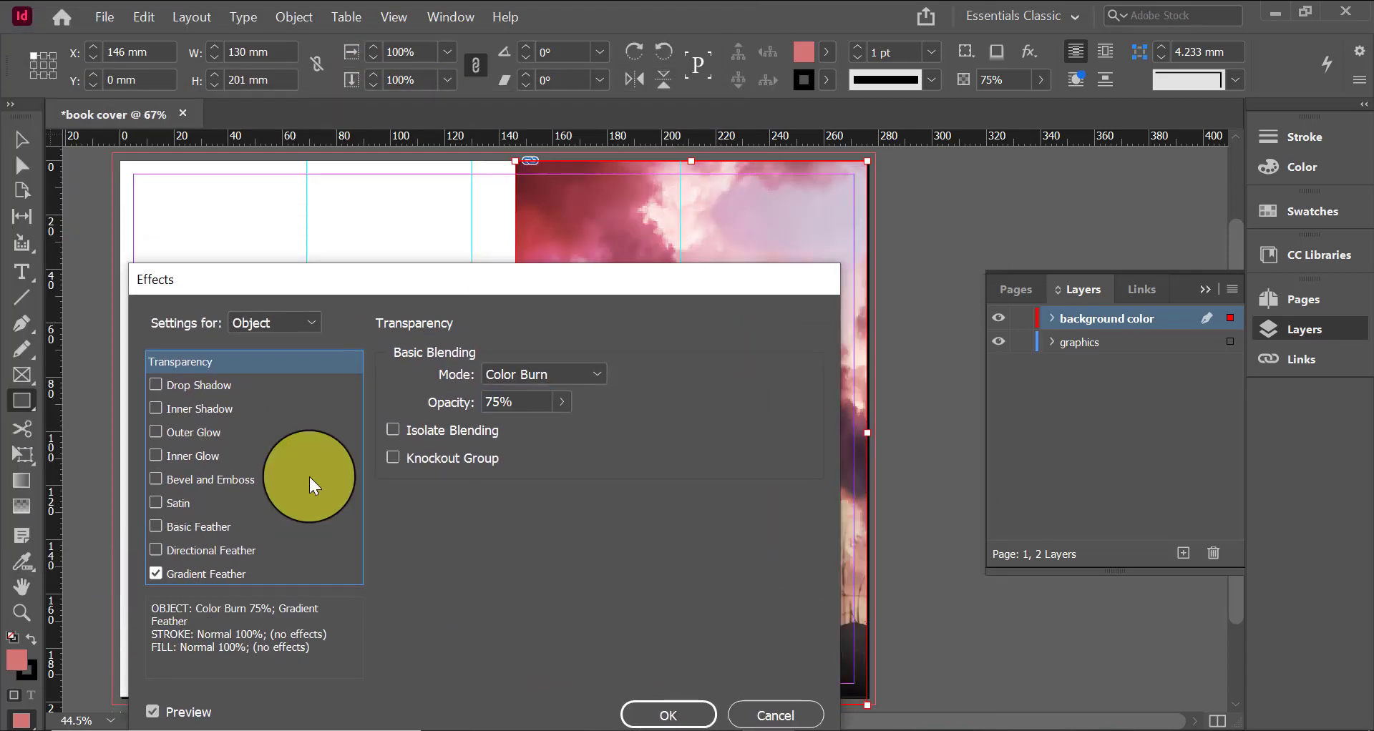
{"action": "left_click_drag", "start_coordinate": [250, 287], "coordinate": [161, 176]}
{"action": "left_click", "coordinate": [196, 458]}
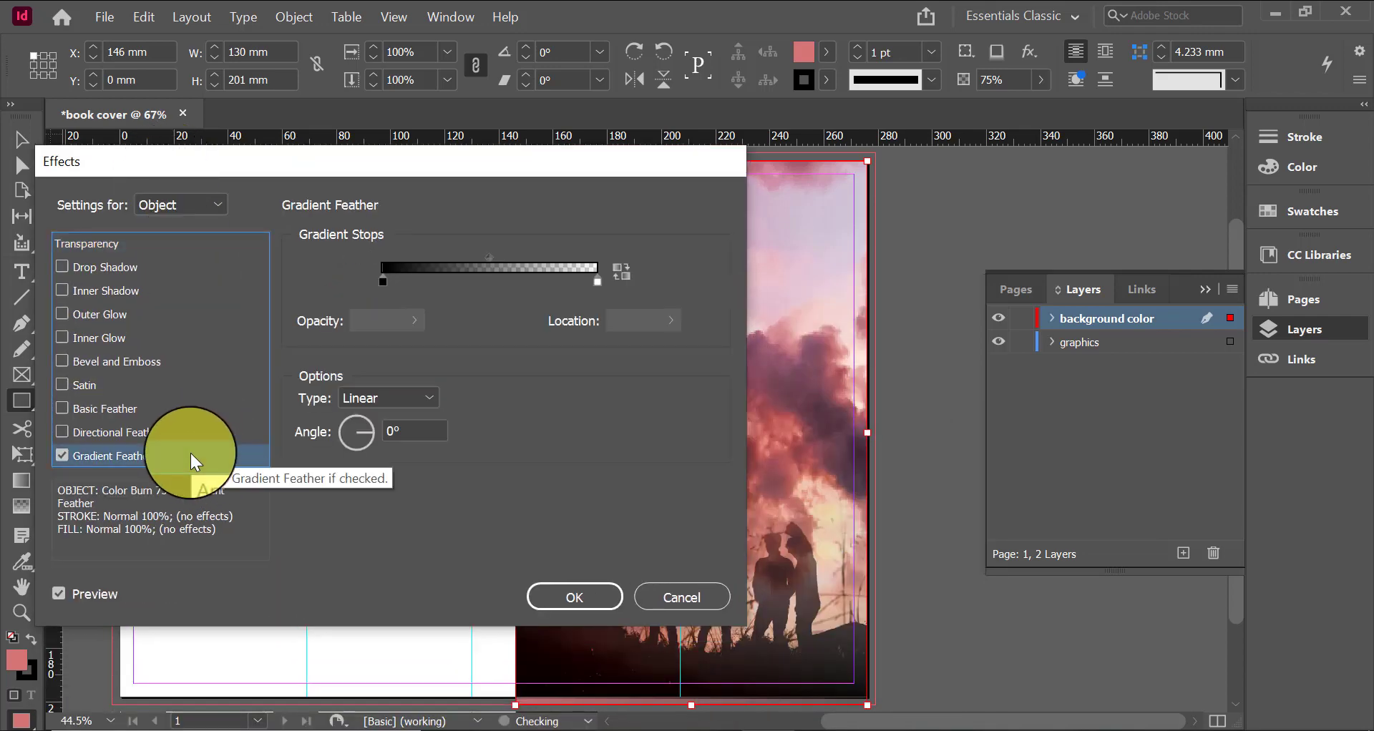
{"action": "left_click_drag", "start_coordinate": [472, 161], "coordinate": [276, 223]}
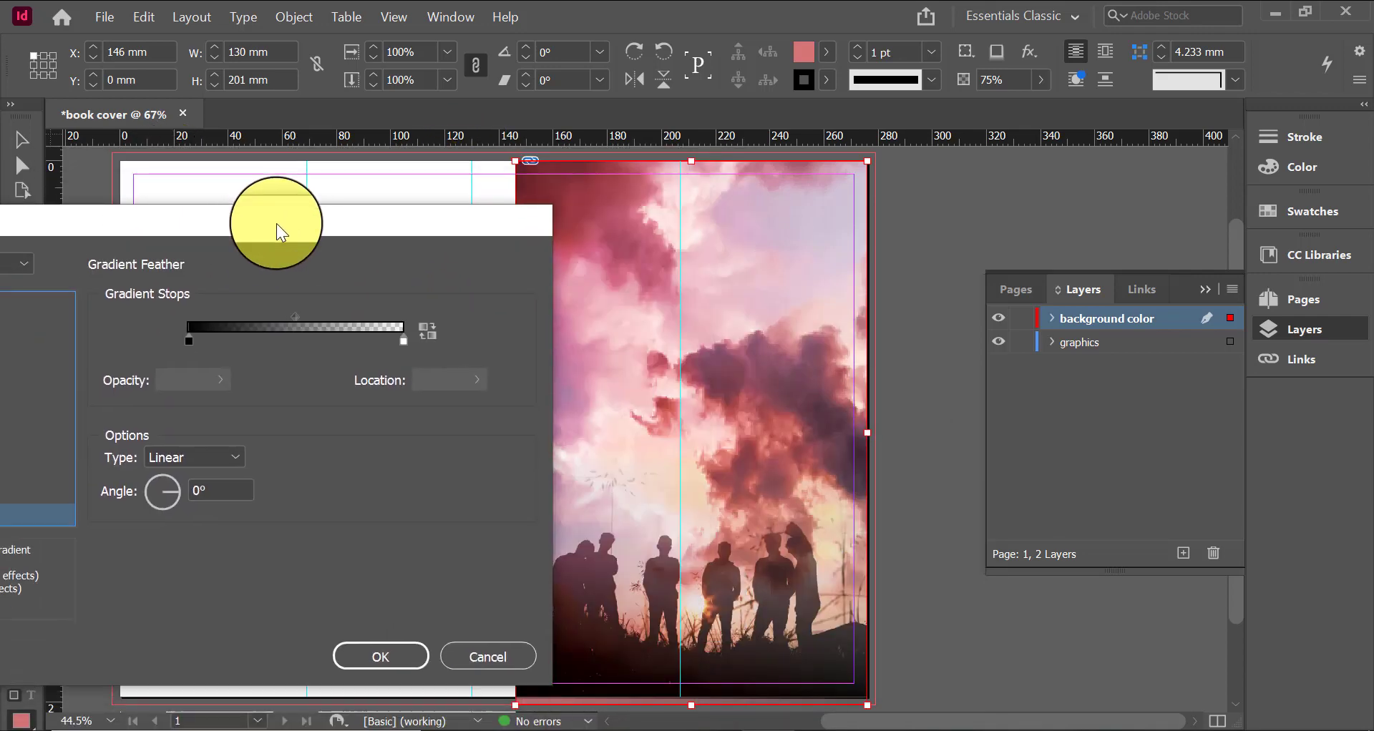
{"action": "left_click", "coordinate": [222, 489]}
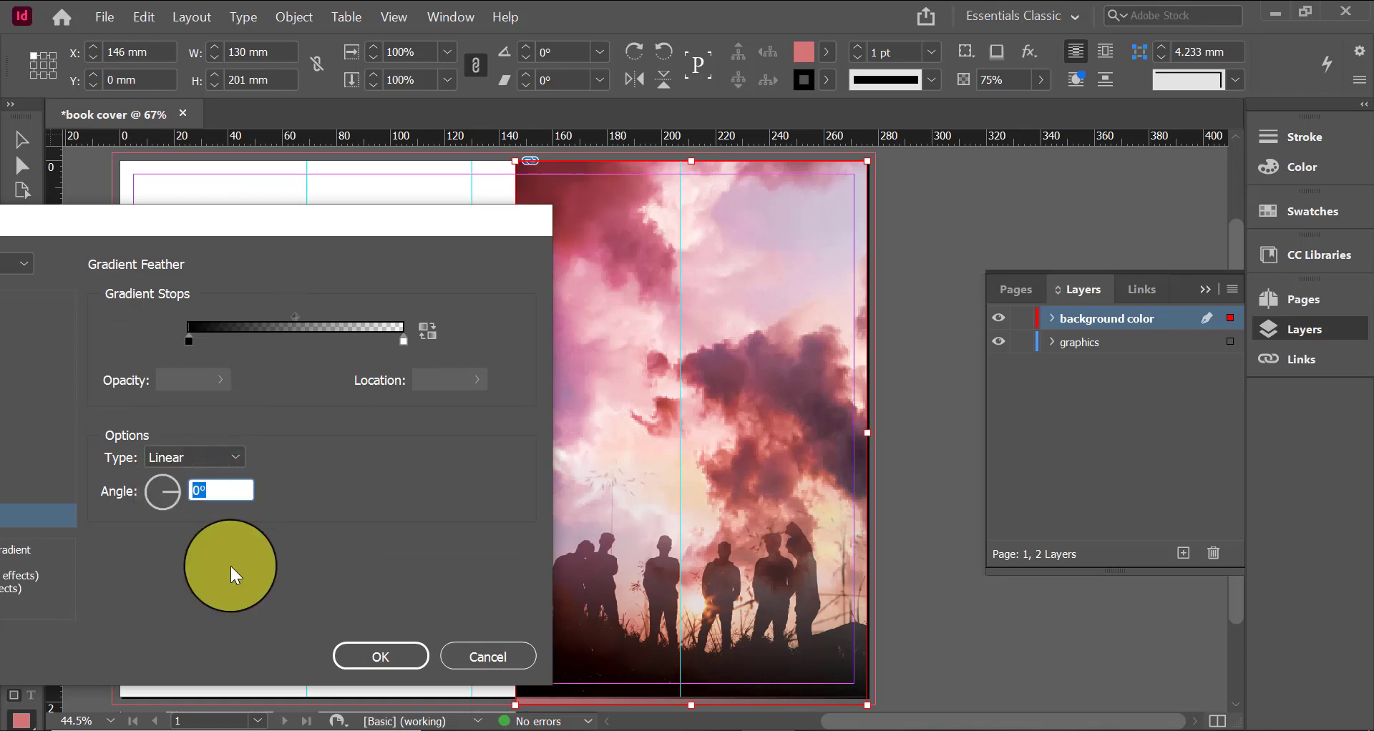
{"action": "type", "text": "-90"}
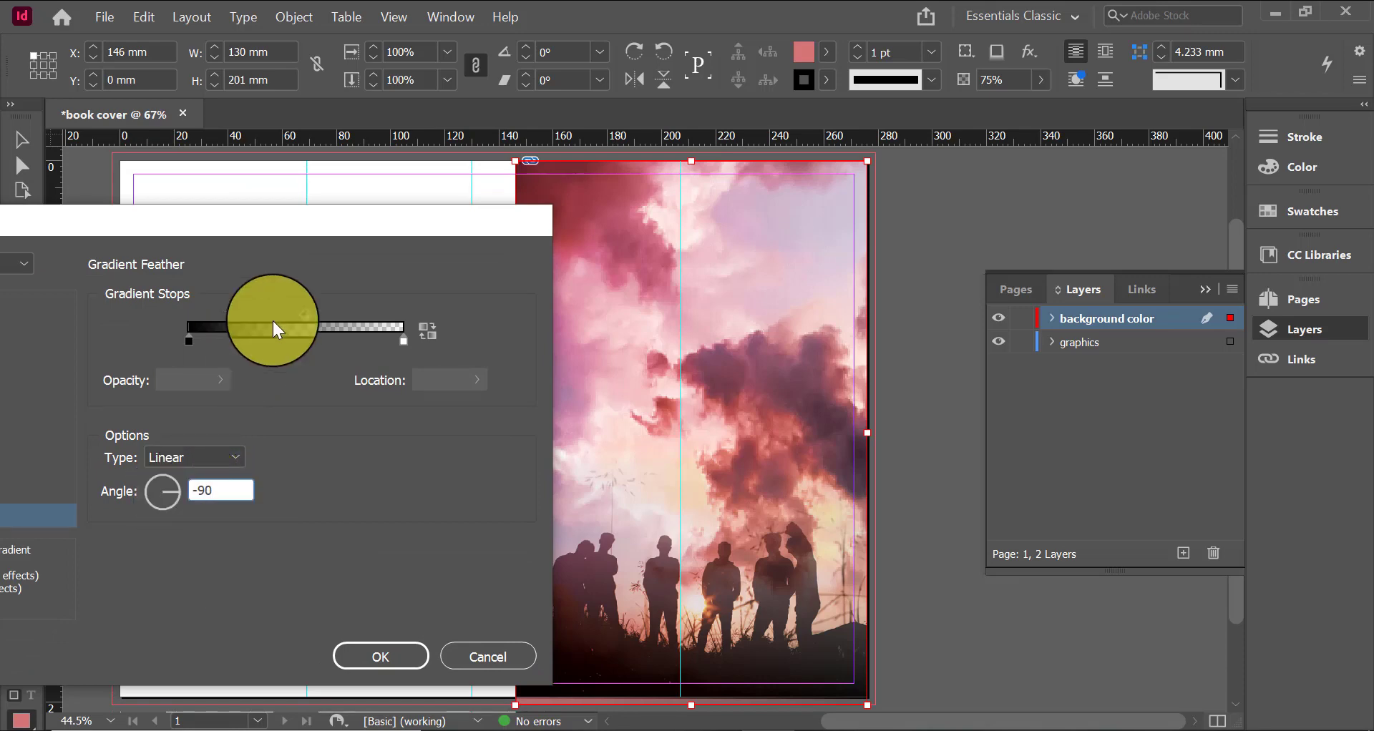
Move the feather's black gradient stop to a location of 32.67%, apply the effects and switch to the Selection tool
{"action": "left_click_drag", "start_coordinate": [190, 341], "coordinate": [268, 344]}
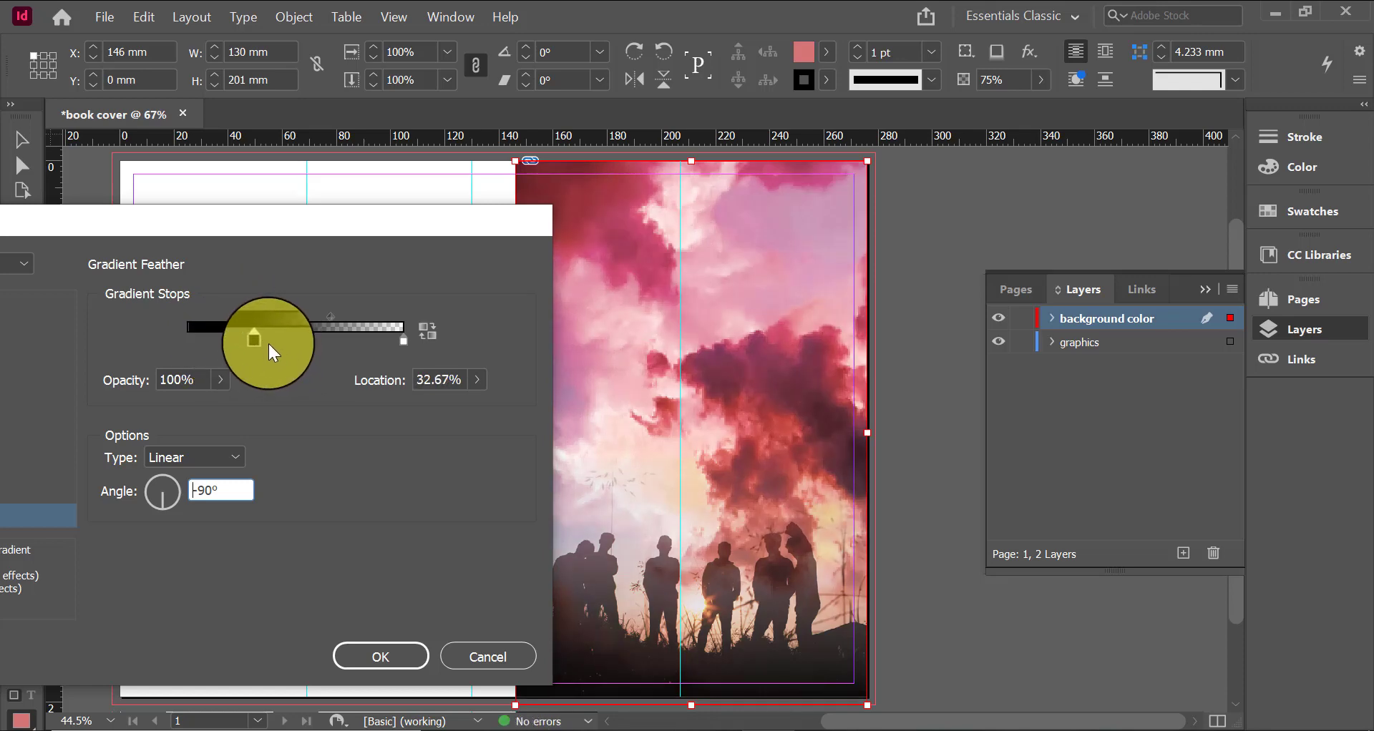
{"action": "left_click", "coordinate": [355, 648]}
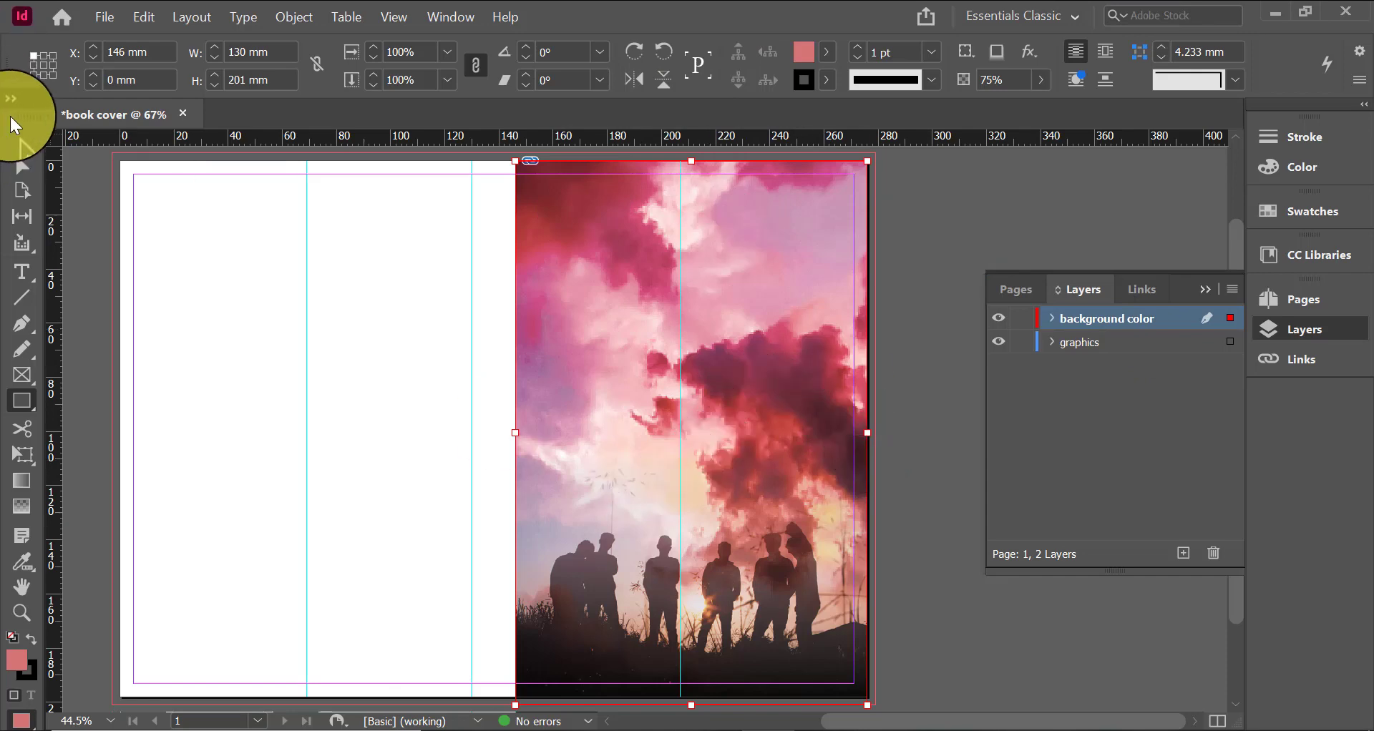
{"action": "left_click", "coordinate": [23, 141]}
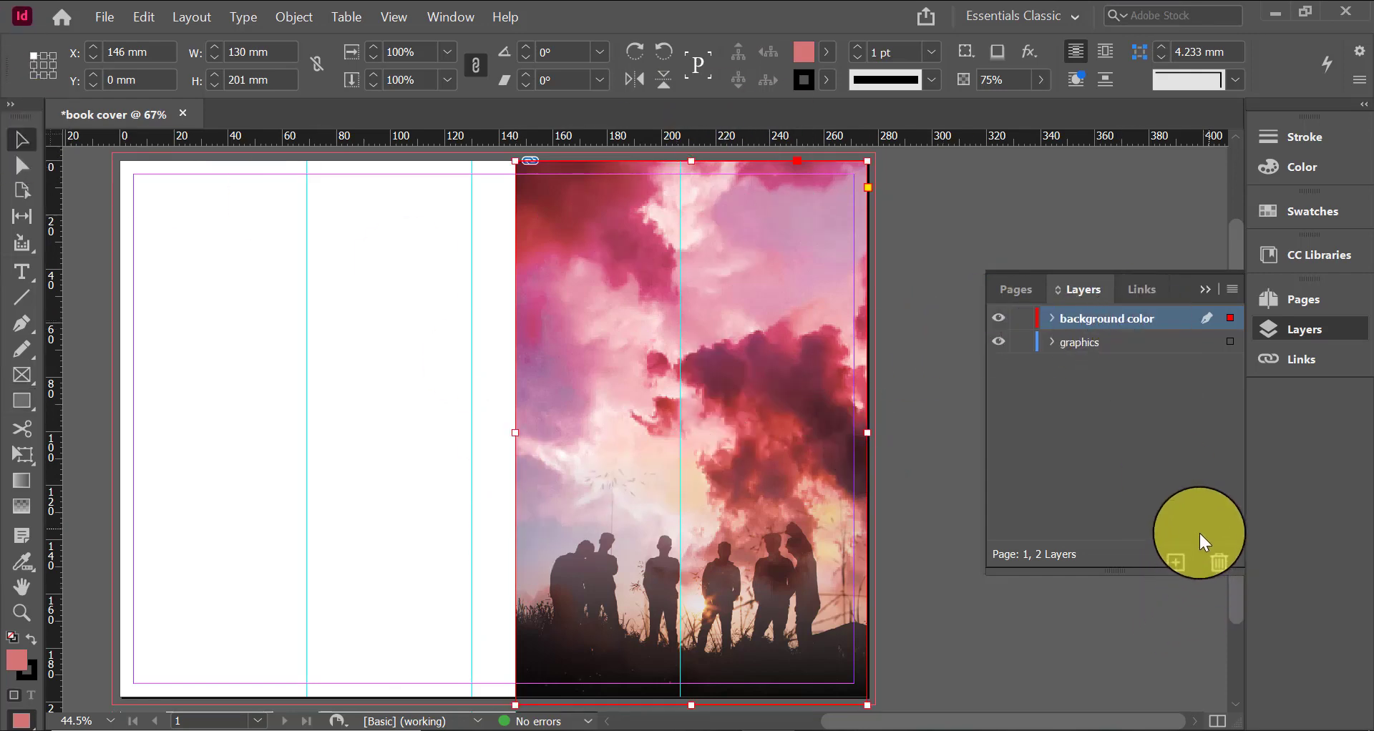
Add a new layer named typography above the others and lock the background color and graphics layers
{"action": "left_click", "coordinate": [1184, 553]}
{"action": "double_click", "coordinate": [1098, 317]}
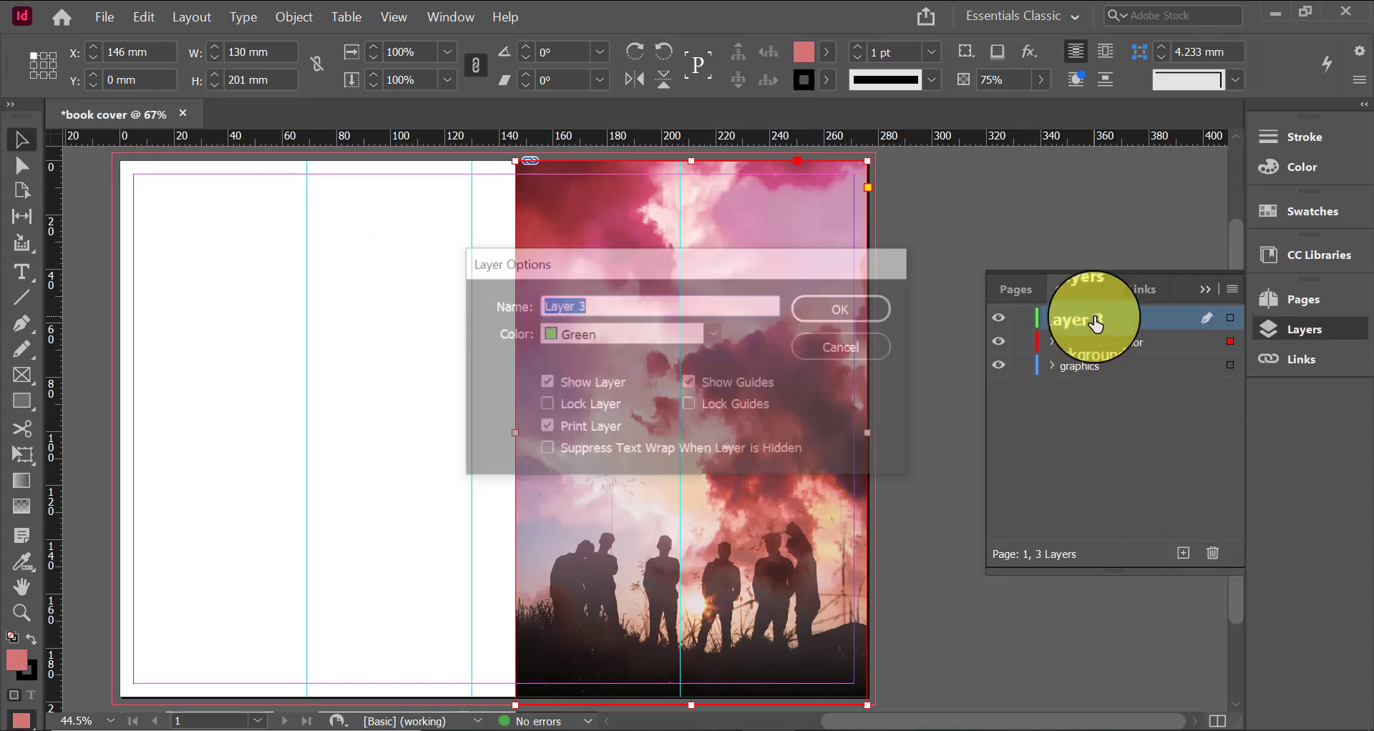
{"action": "type", "text": "typography"}
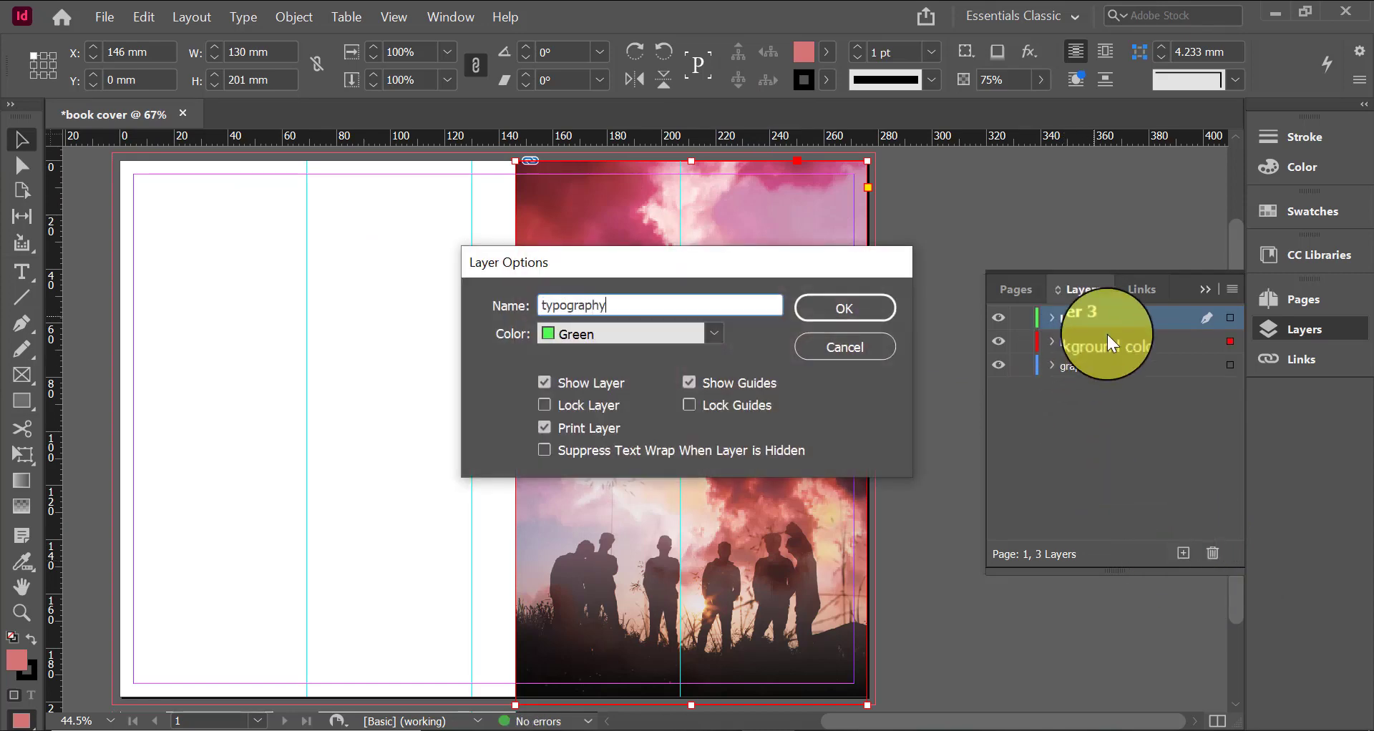
{"action": "key", "text": "Return"}
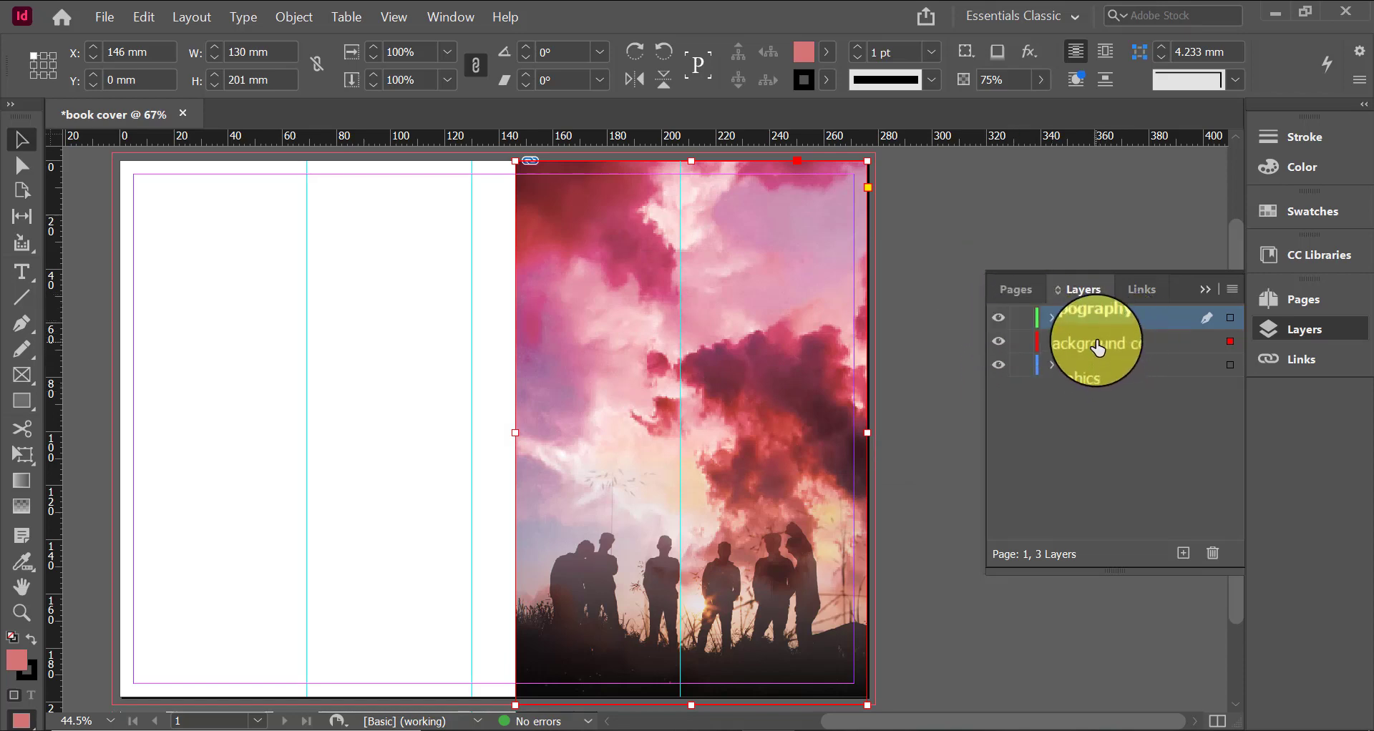
{"action": "left_click", "coordinate": [1024, 364]}
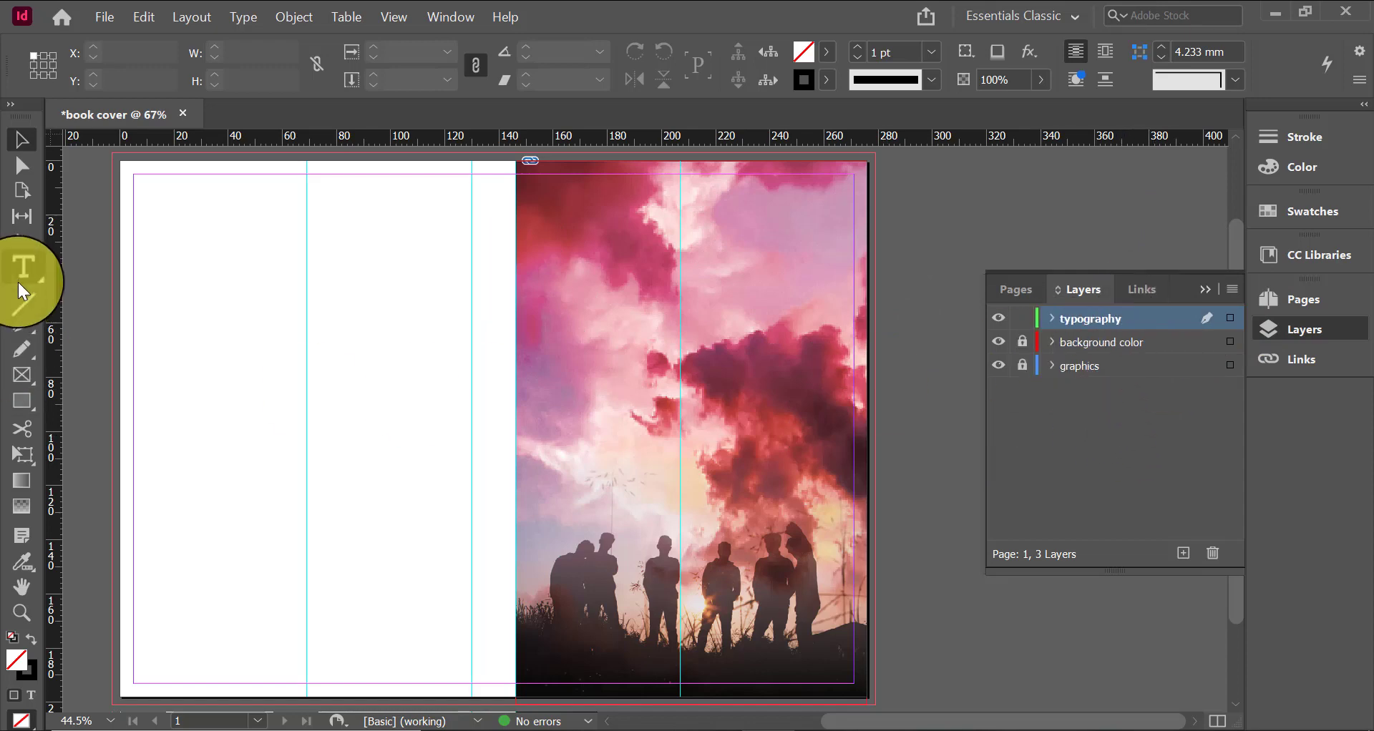
Draw a frame about 32 mm wide and 24 mm high centred at the front cover's upper margin and make it a text frame
{"action": "left_click", "coordinate": [22, 374]}
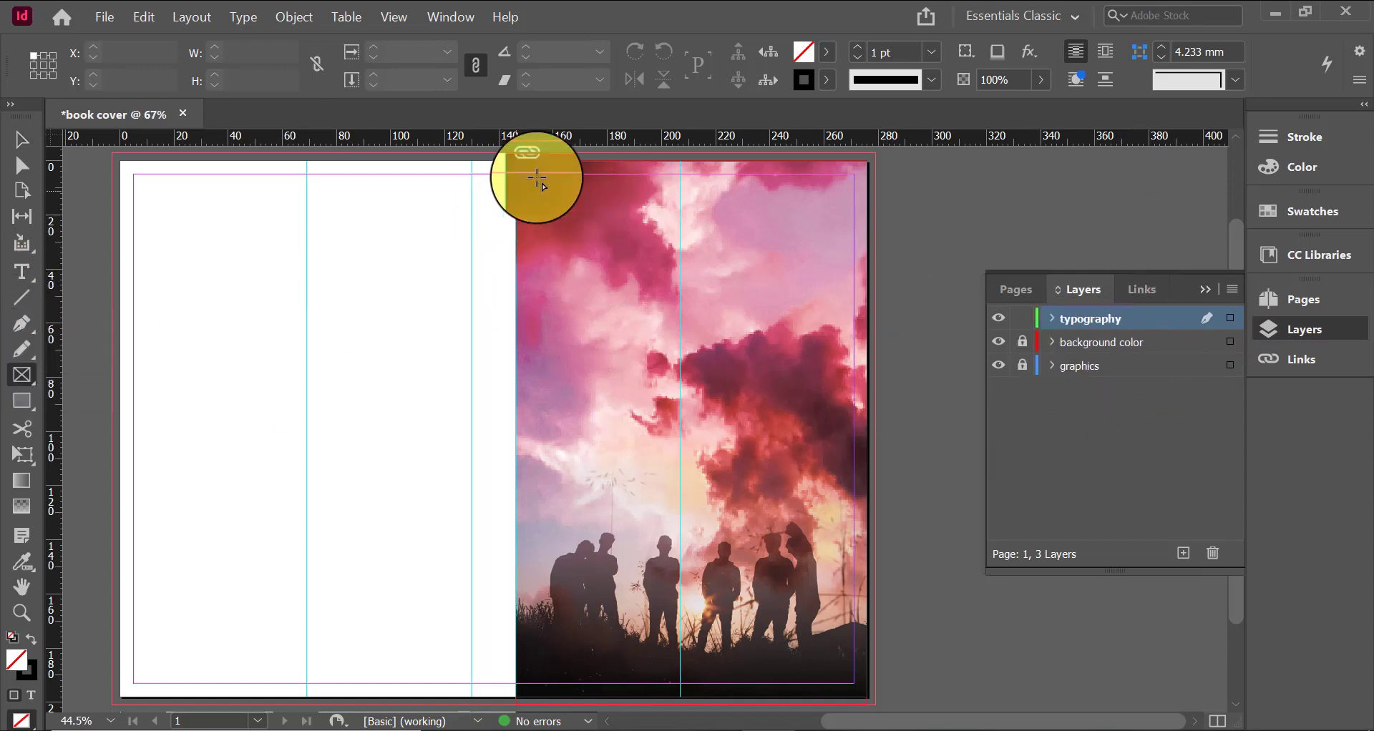
{"action": "left_click_drag", "start_coordinate": [636, 174], "coordinate": [723, 240]}
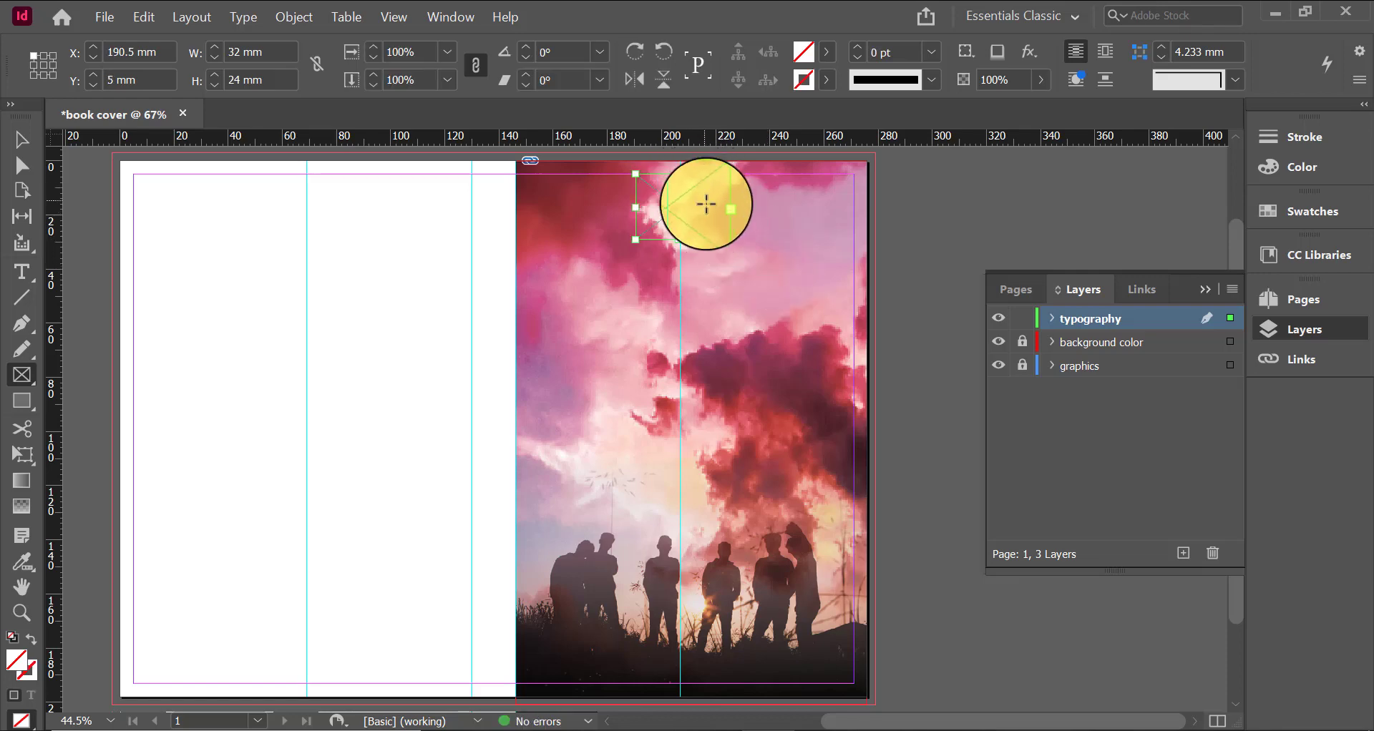
{"action": "left_click", "coordinate": [1205, 289]}
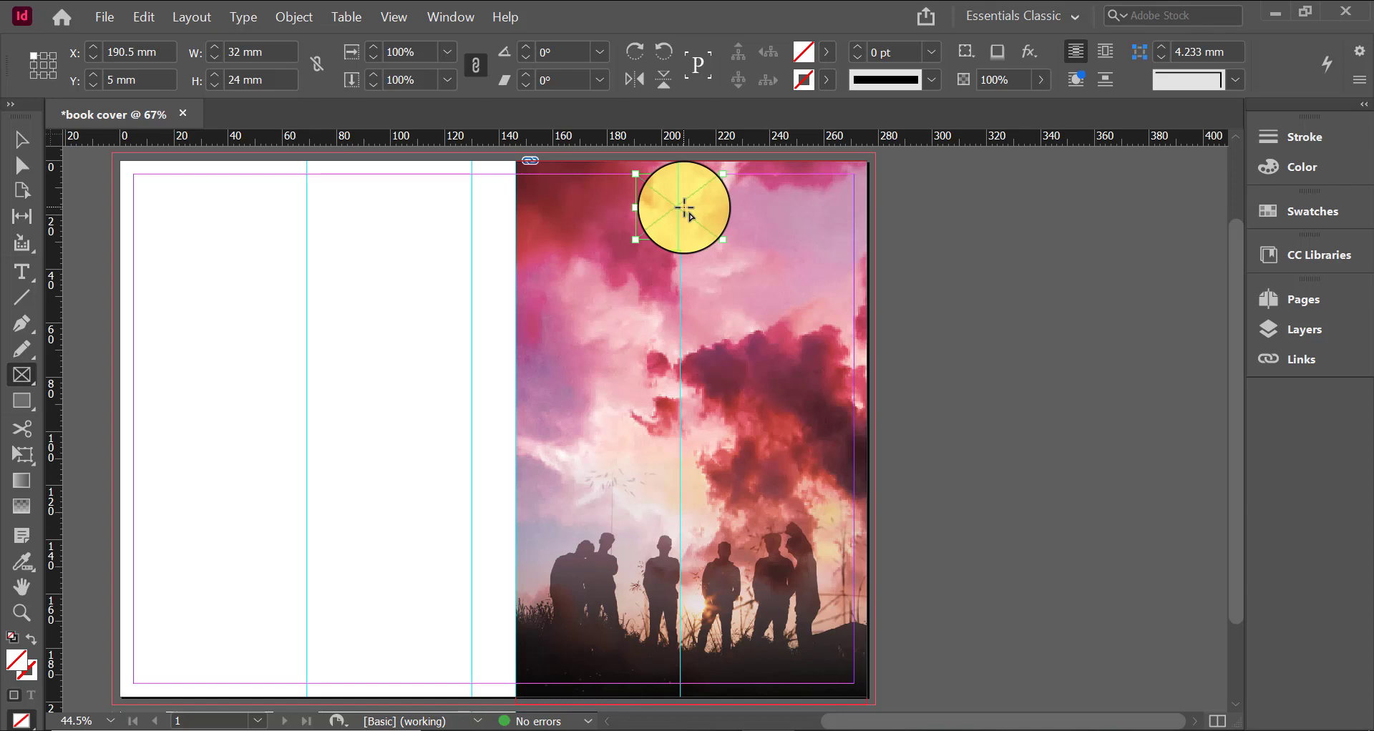
{"action": "left_click", "coordinate": [25, 272]}
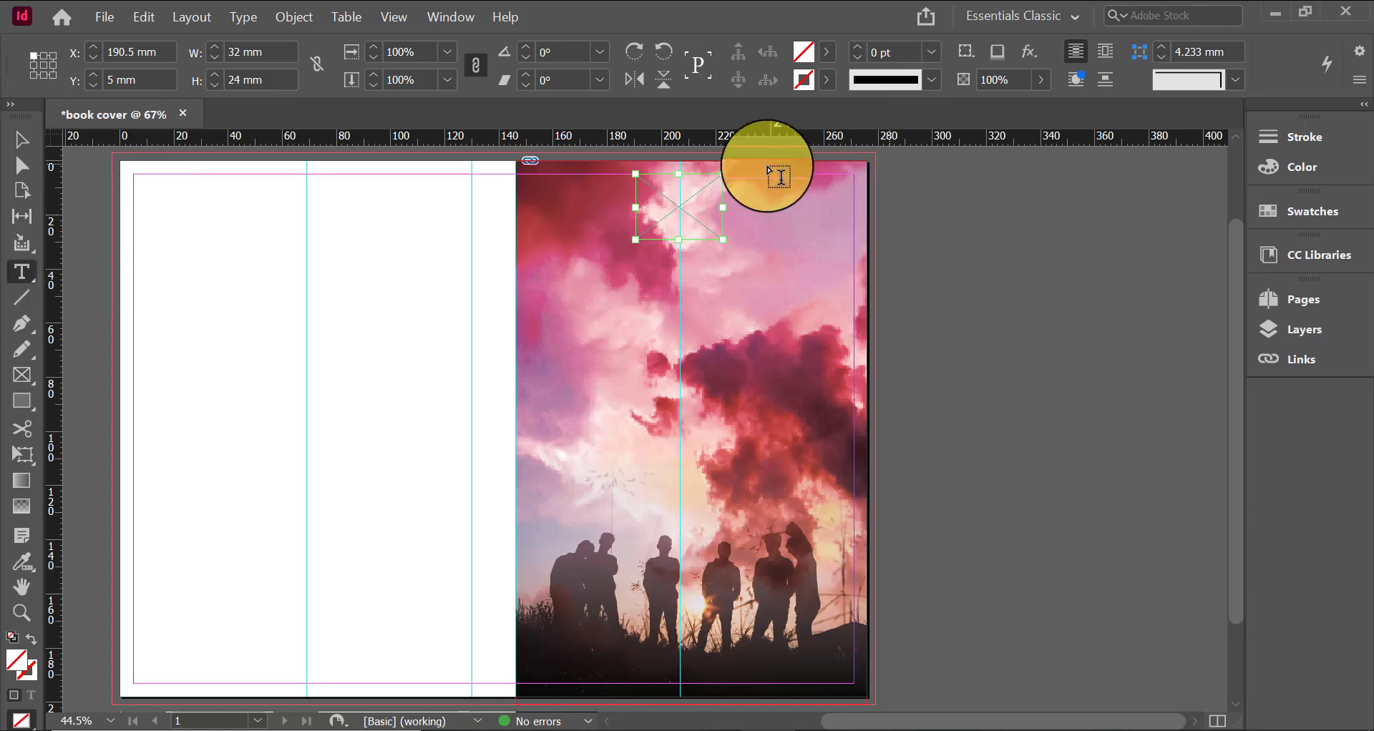
{"action": "left_click", "coordinate": [687, 204]}
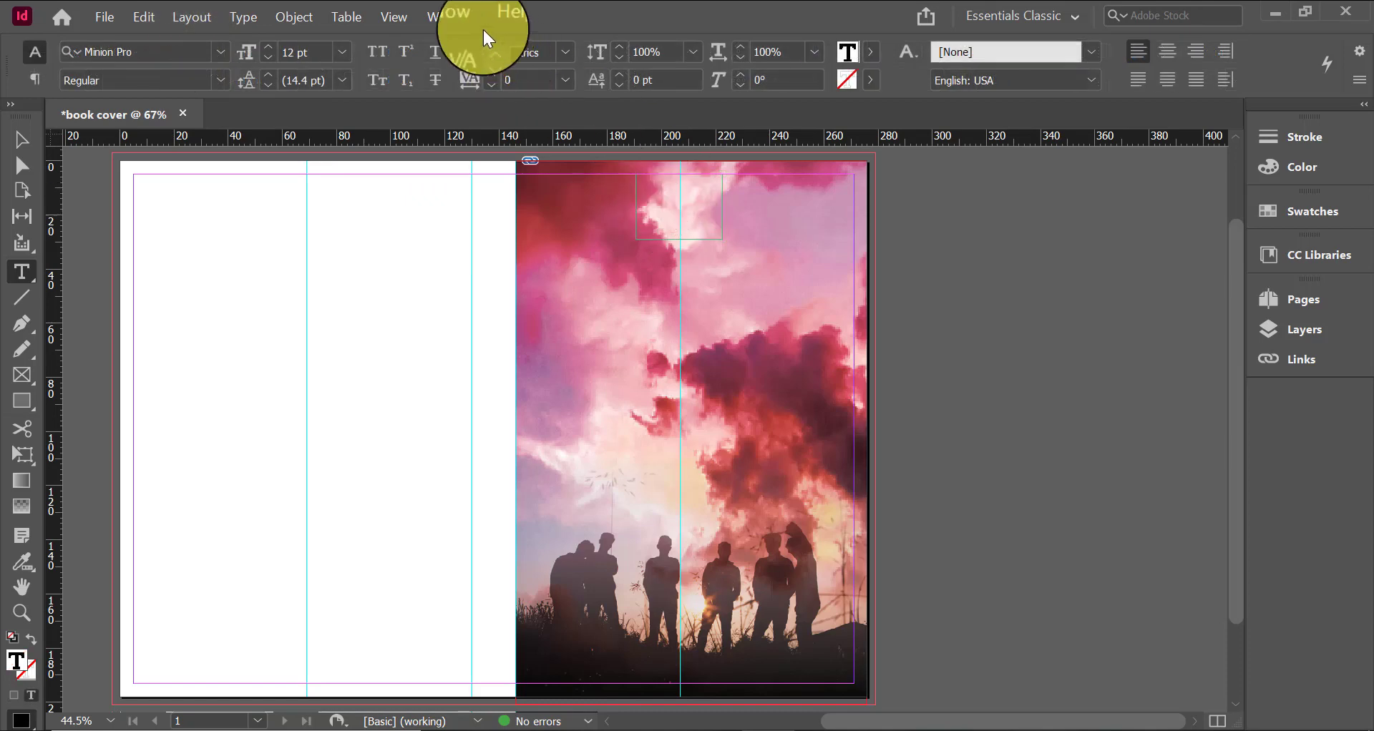
Show the Minion Pro glyph collection and position it clear of the new text frame
{"action": "left_click", "coordinate": [447, 17]}
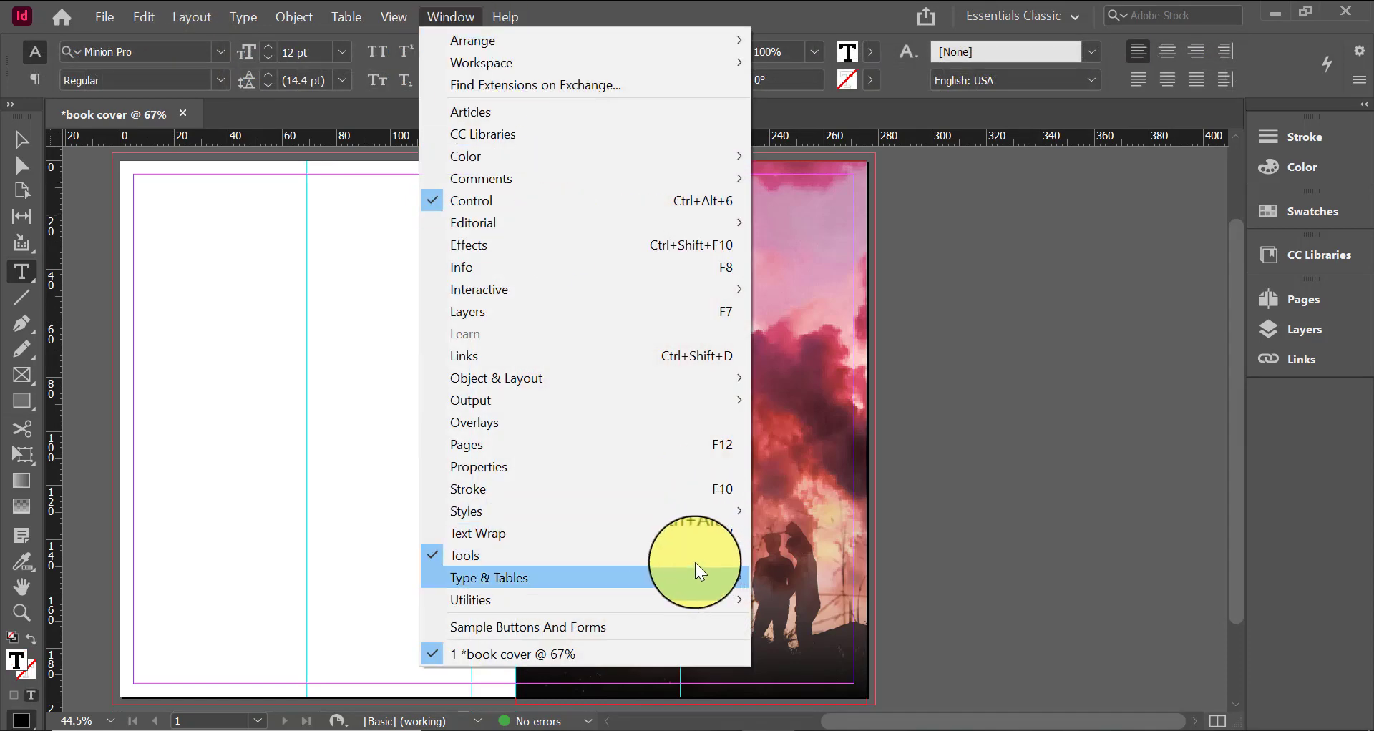
{"action": "mouse_move", "coordinate": [678, 586]}
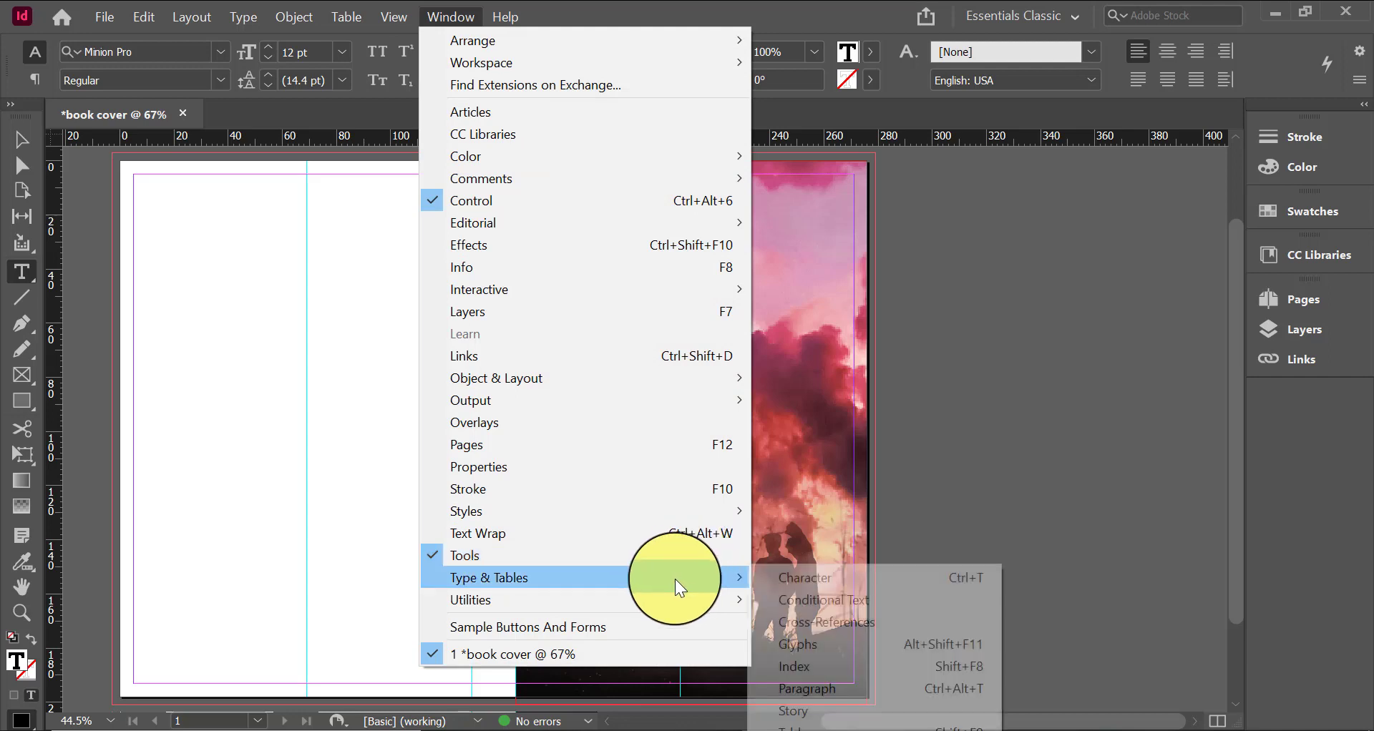
{"action": "left_click", "coordinate": [844, 647]}
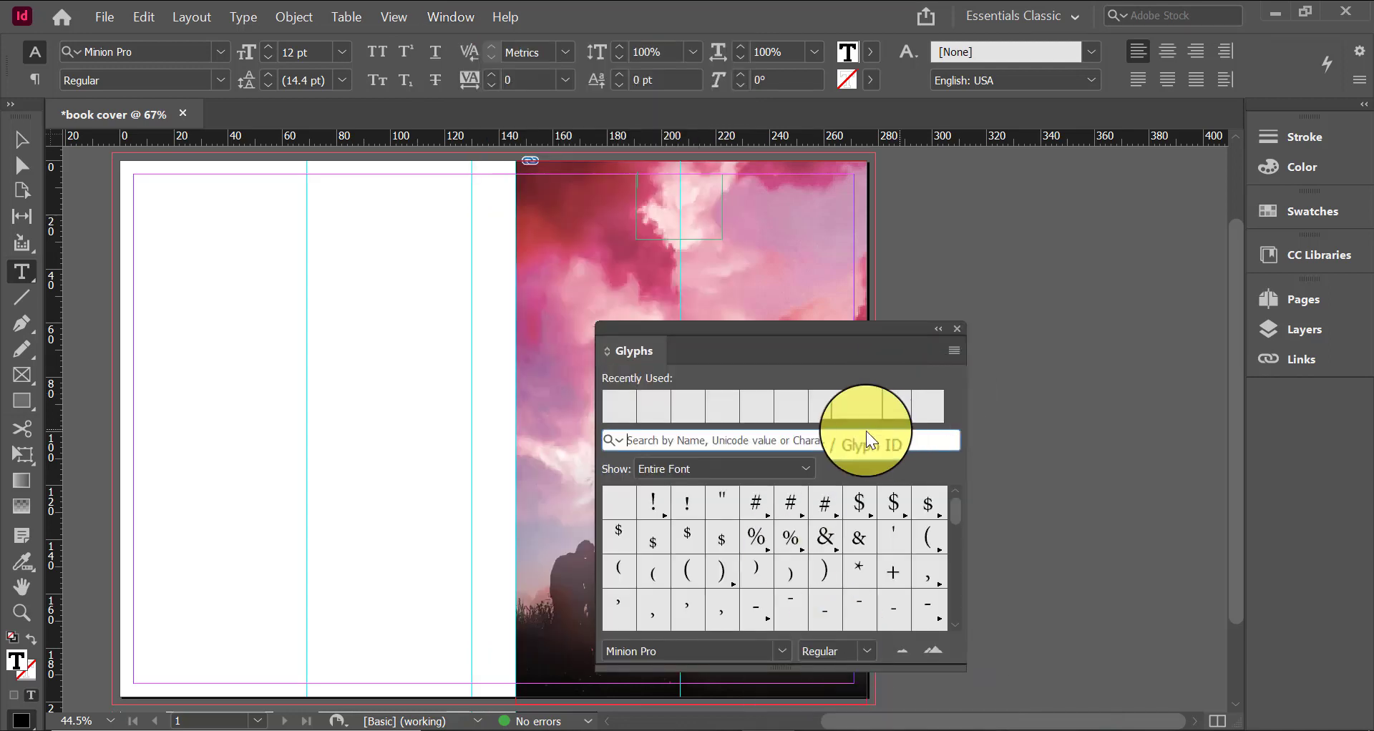
{"action": "left_click_drag", "start_coordinate": [792, 332], "coordinate": [963, 178]}
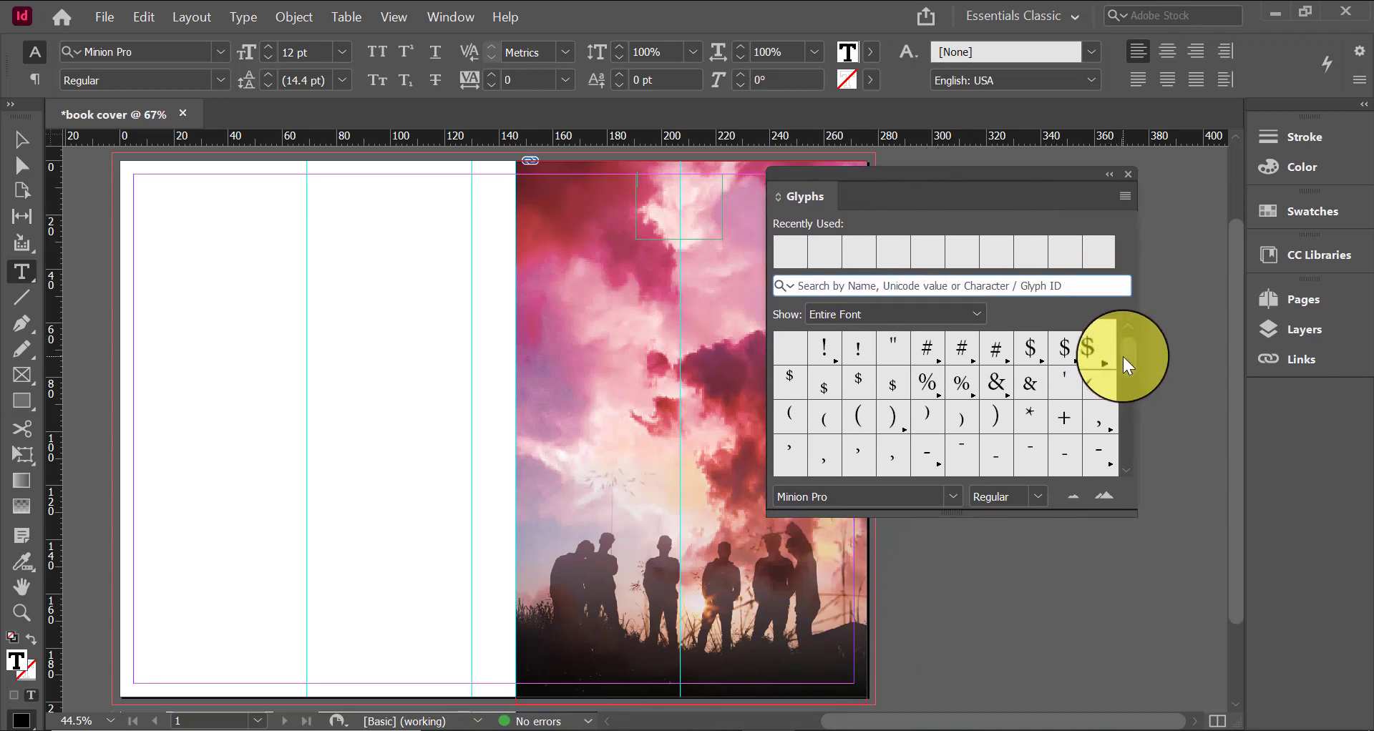
Find the sideways floral heart ornament among the Minion Pro glyphs and insert it into the text frame
{"action": "left_click_drag", "start_coordinate": [1124, 357], "coordinate": [1084, 422]}
{"action": "scroll", "coordinate": [1097, 393], "scroll_direction": "down", "scroll_amount": 2}
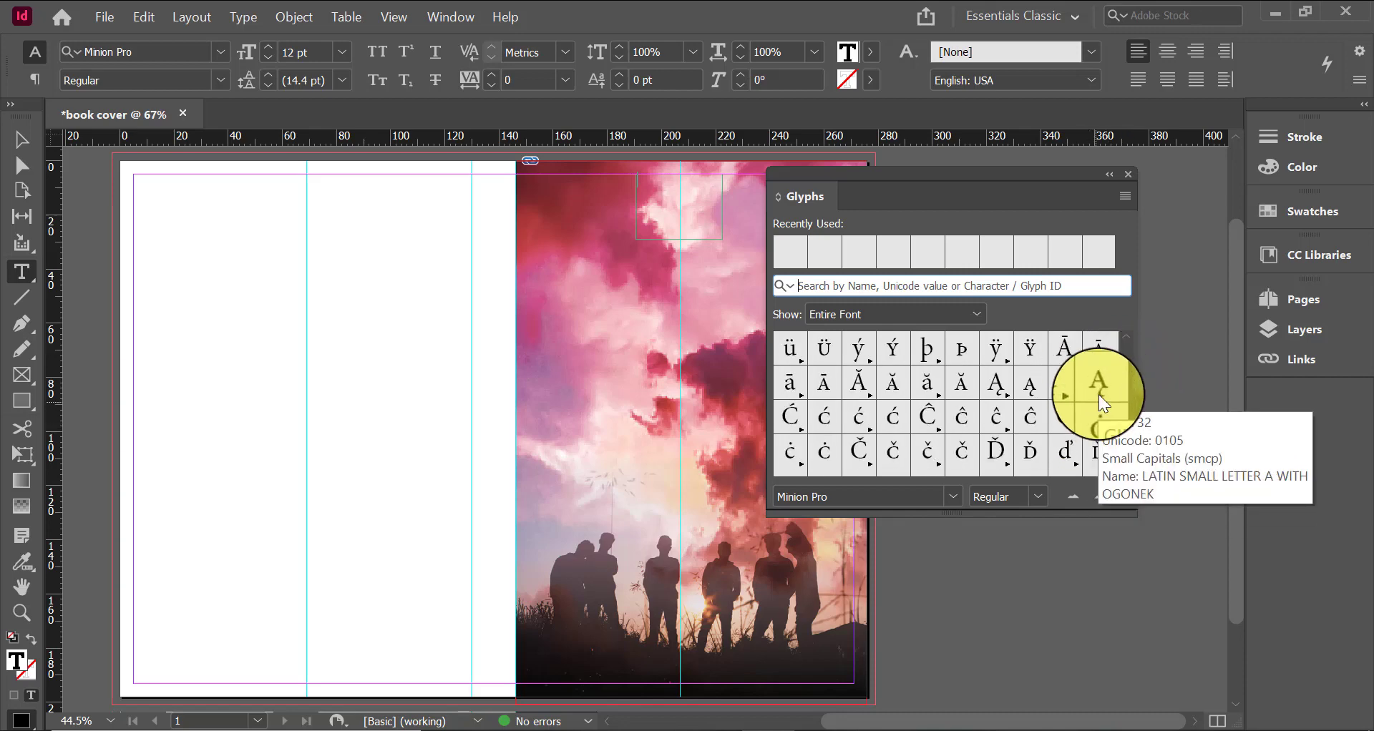
{"action": "scroll", "coordinate": [1102, 401], "scroll_direction": "down", "scroll_amount": 3}
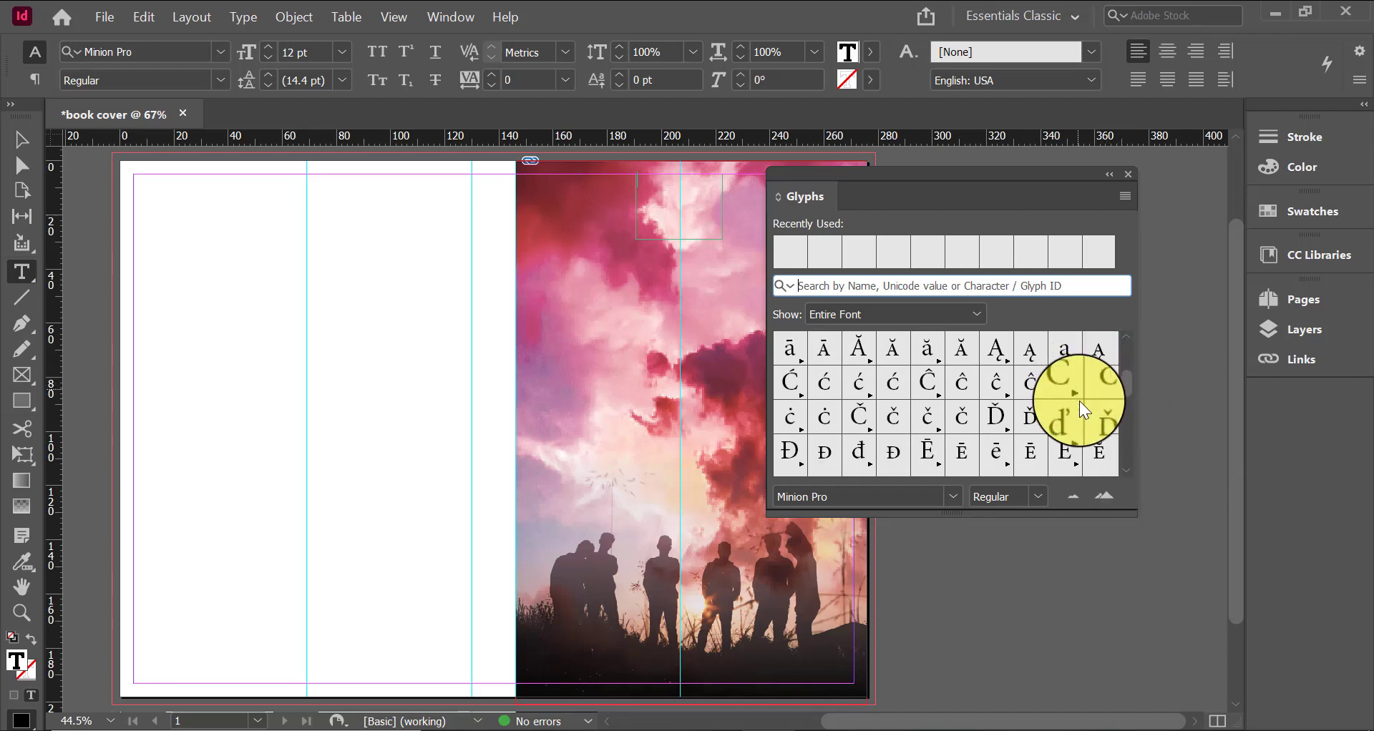
{"action": "scroll", "coordinate": [1084, 417], "scroll_direction": "down", "scroll_amount": 2}
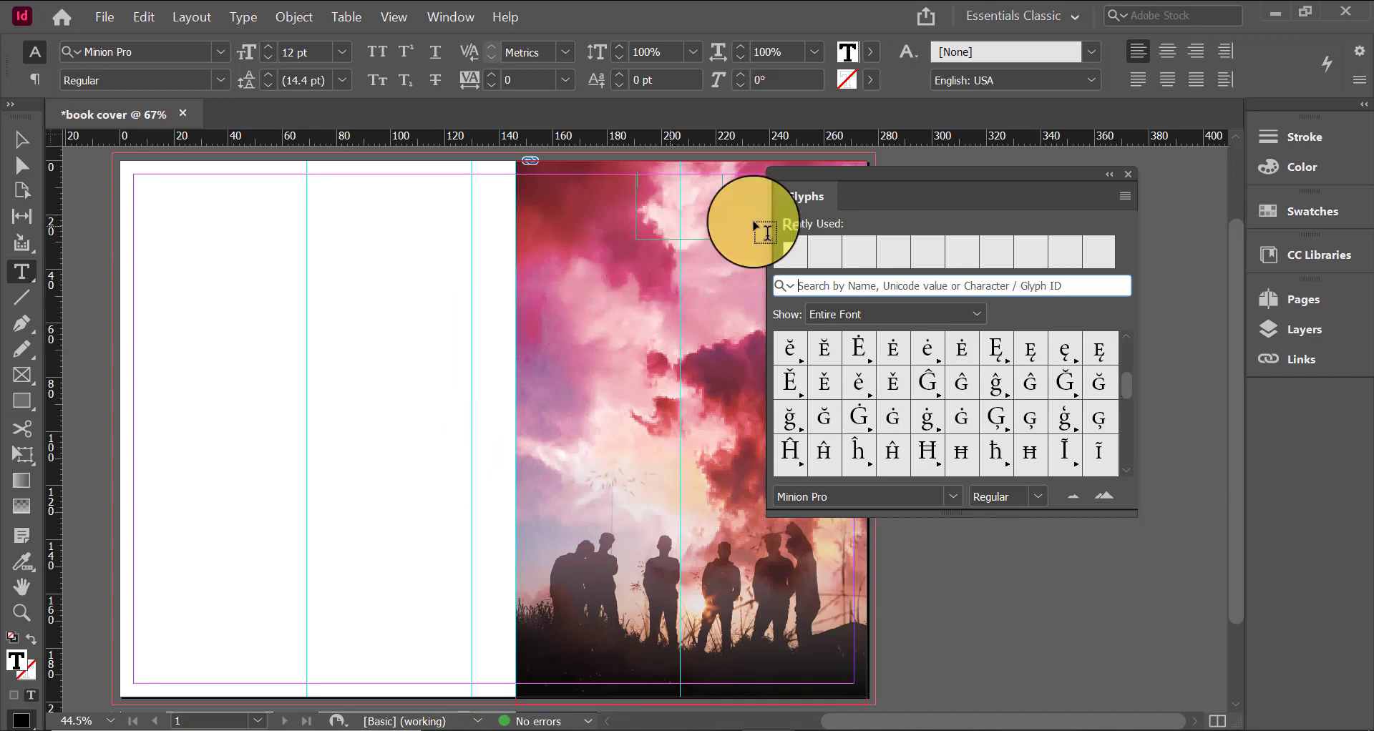
{"action": "scroll", "coordinate": [1071, 384], "scroll_direction": "down", "scroll_amount": 1}
{"action": "scroll", "coordinate": [1083, 419], "scroll_direction": "down", "scroll_amount": 8}
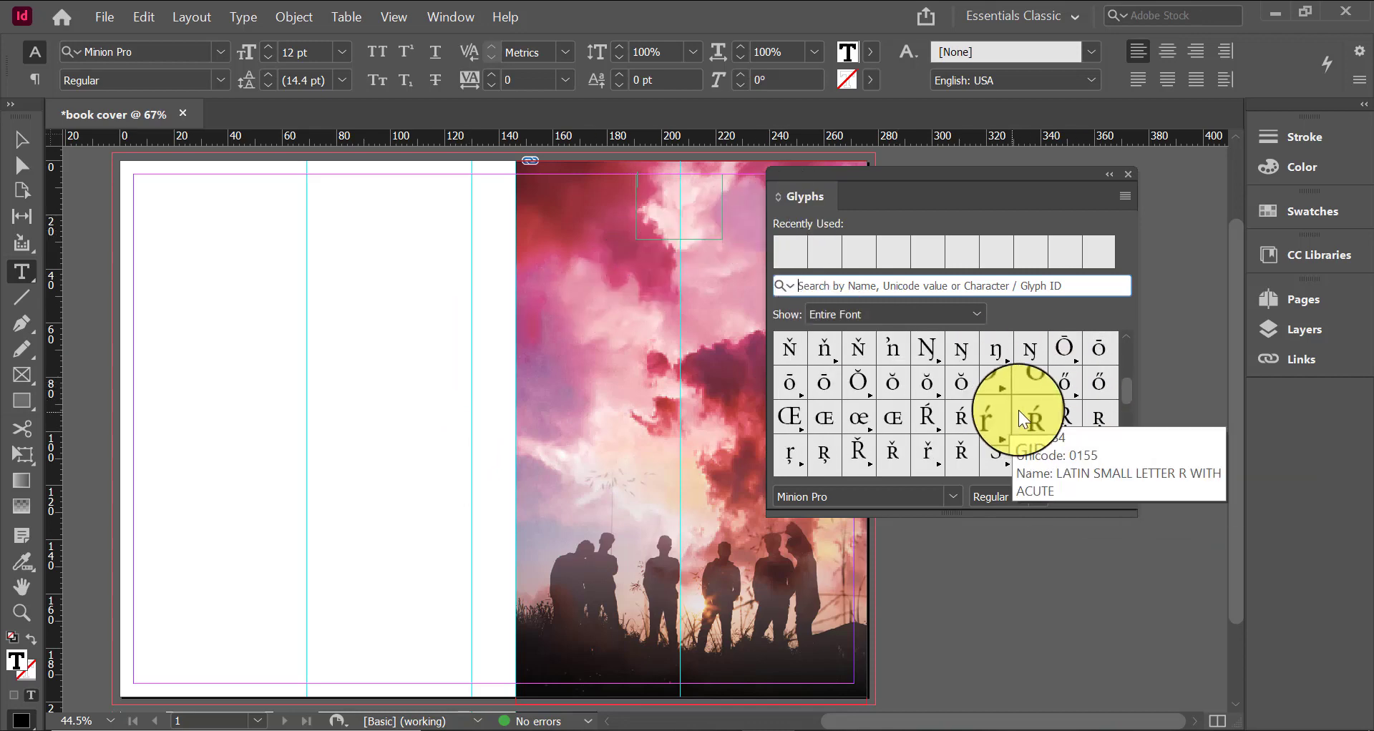
{"action": "scroll", "coordinate": [1019, 410], "scroll_direction": "up", "scroll_amount": 1}
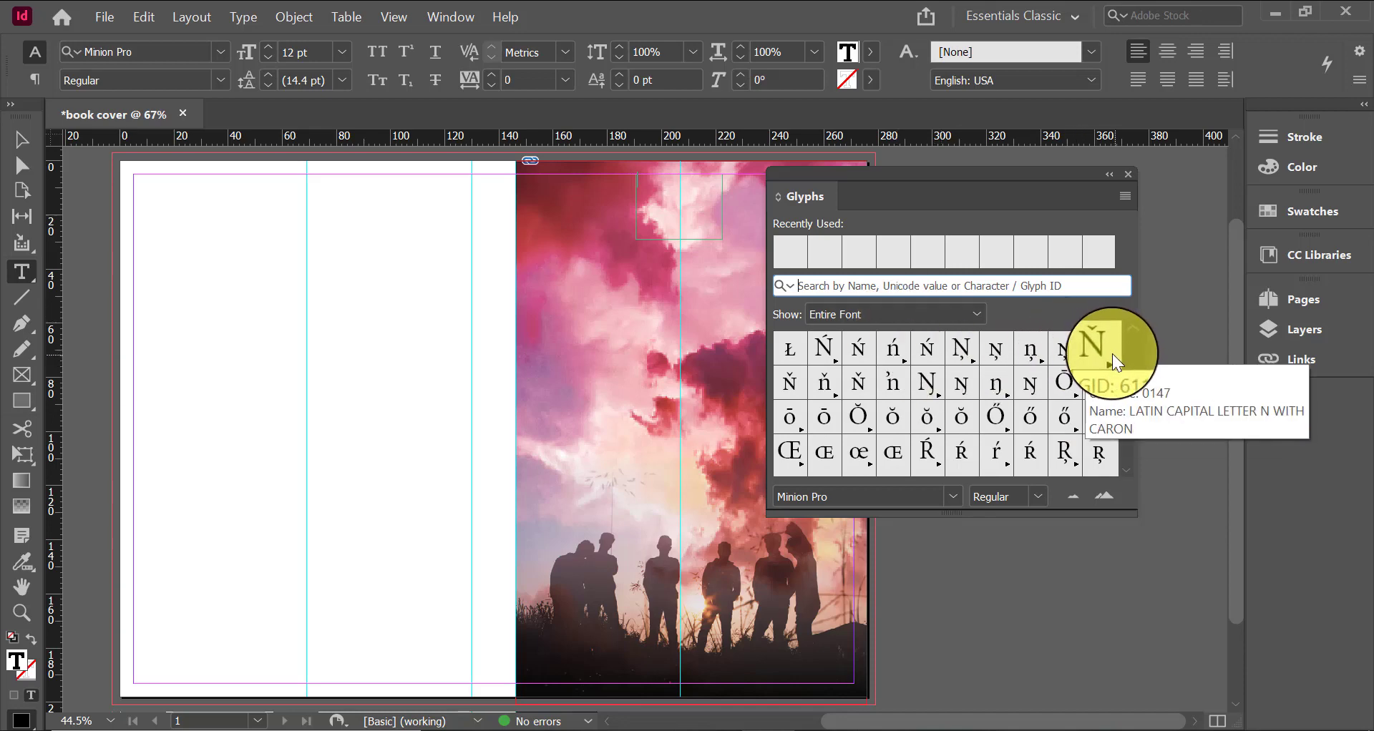
{"action": "scroll", "coordinate": [930, 372], "scroll_direction": "up", "scroll_amount": 1}
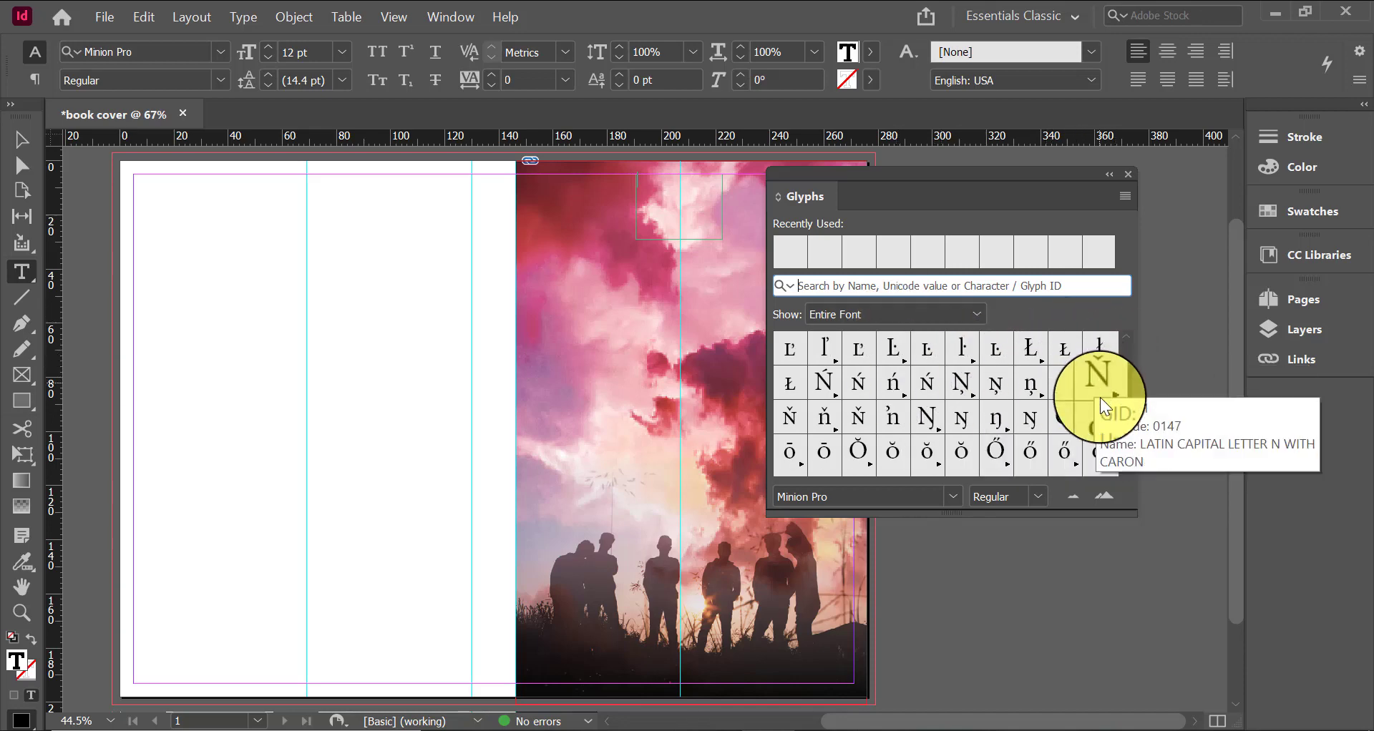
{"action": "left_click_drag", "start_coordinate": [1128, 393], "coordinate": [1129, 402]}
{"action": "scroll", "coordinate": [998, 427], "scroll_direction": "down", "scroll_amount": 10}
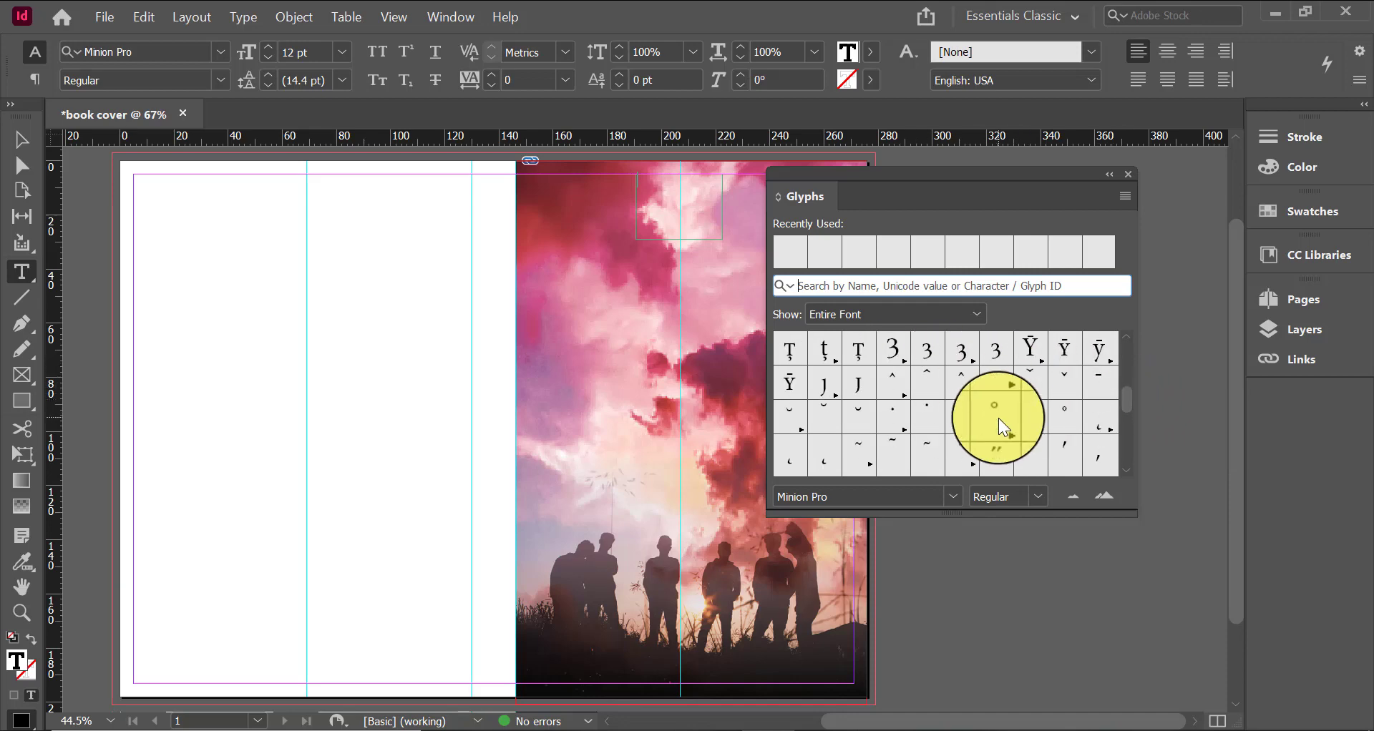
{"action": "scroll", "coordinate": [1115, 435], "scroll_direction": "down", "scroll_amount": 15}
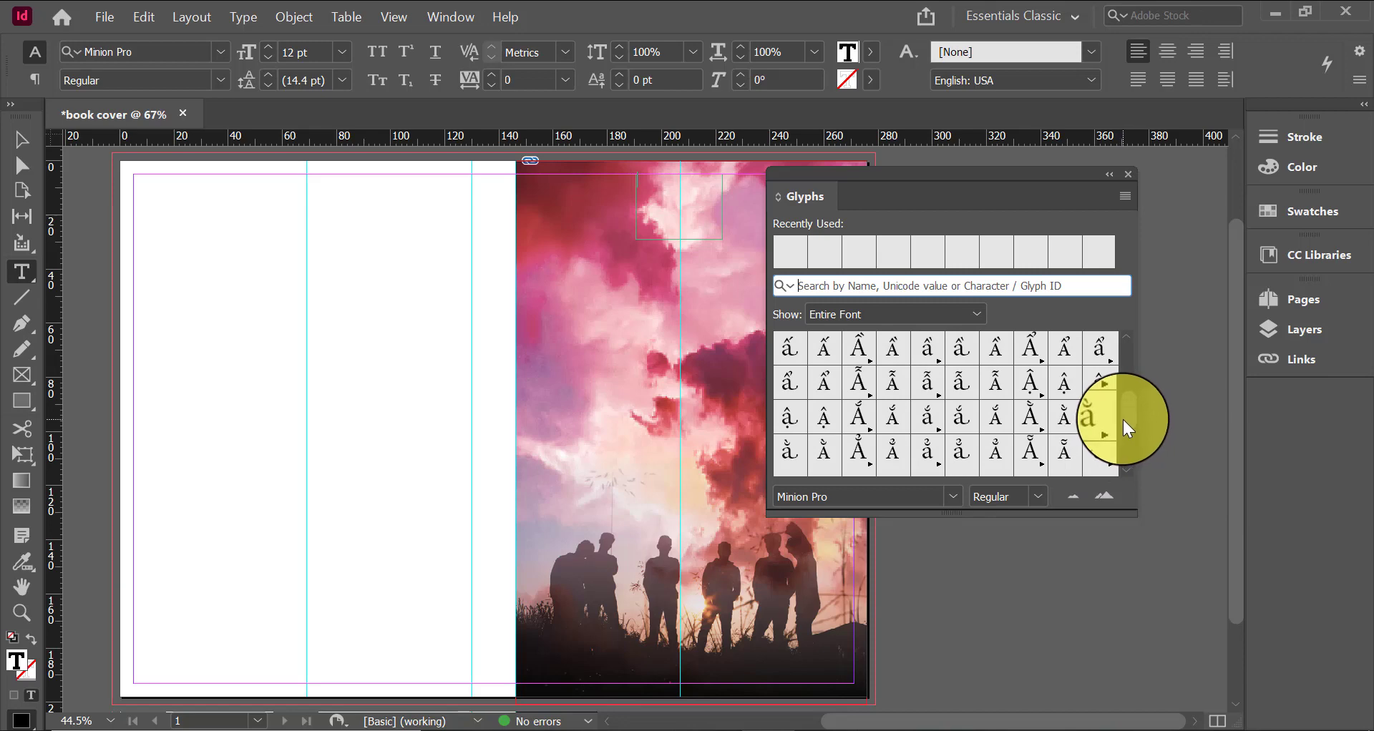
{"action": "left_click_drag", "start_coordinate": [1122, 423], "coordinate": [1122, 462]}
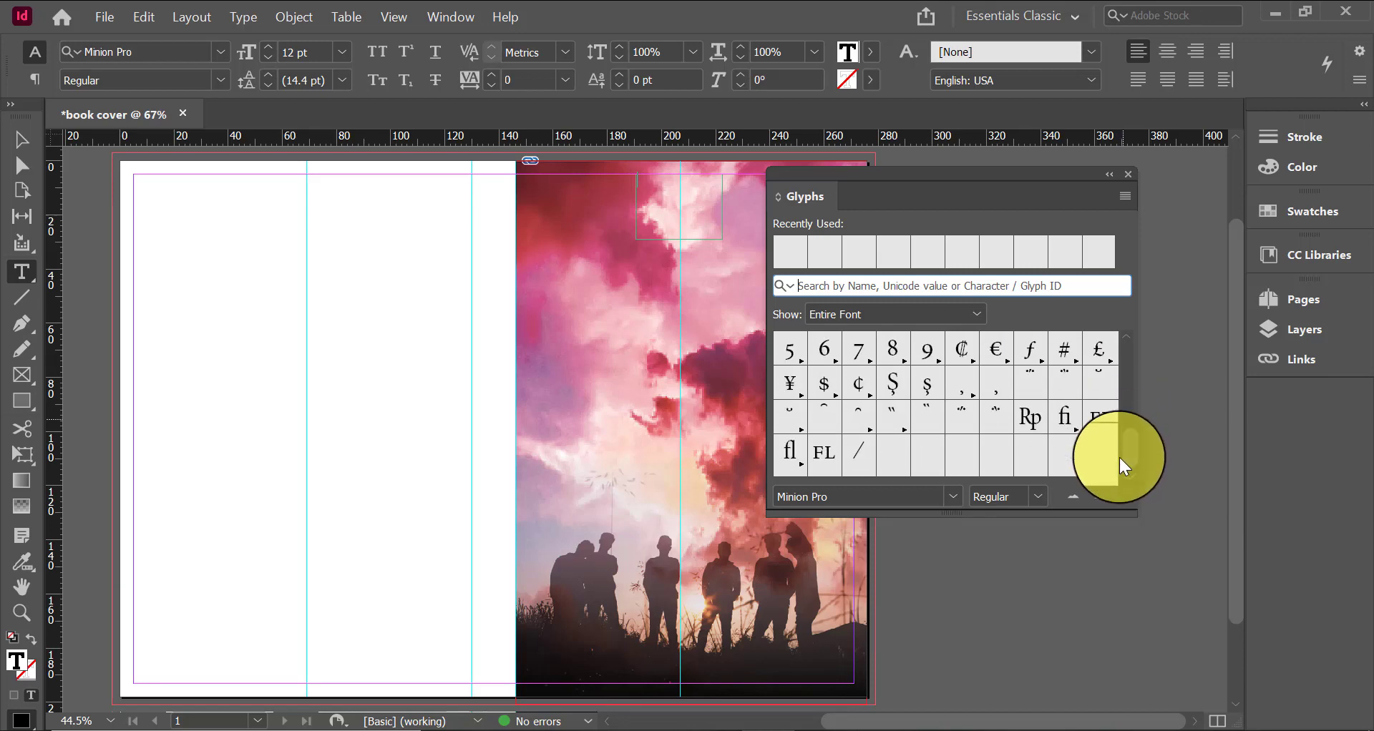
{"action": "scroll", "coordinate": [1092, 439], "scroll_direction": "up", "scroll_amount": 3}
{"action": "scroll", "coordinate": [1091, 439], "scroll_direction": "down", "scroll_amount": 5}
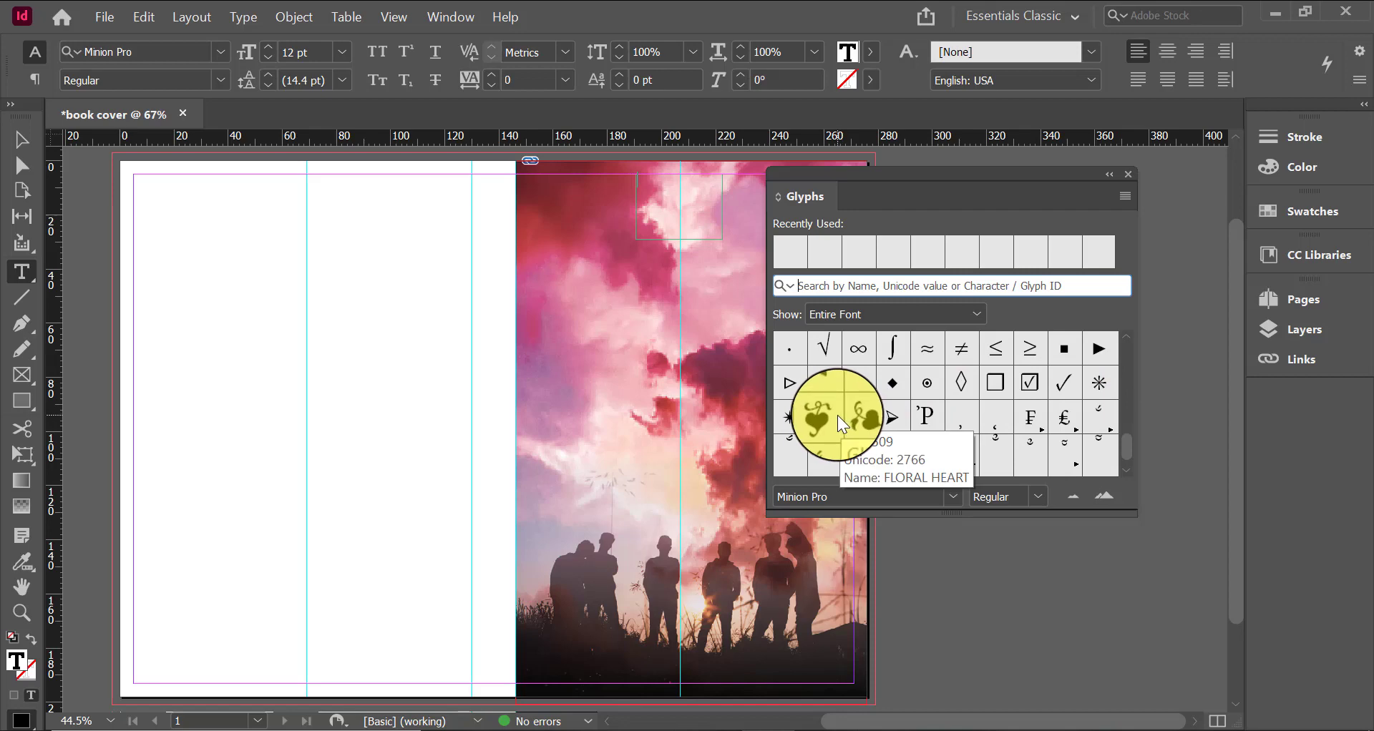
{"action": "scroll", "coordinate": [823, 431], "scroll_direction": "up", "scroll_amount": 3}
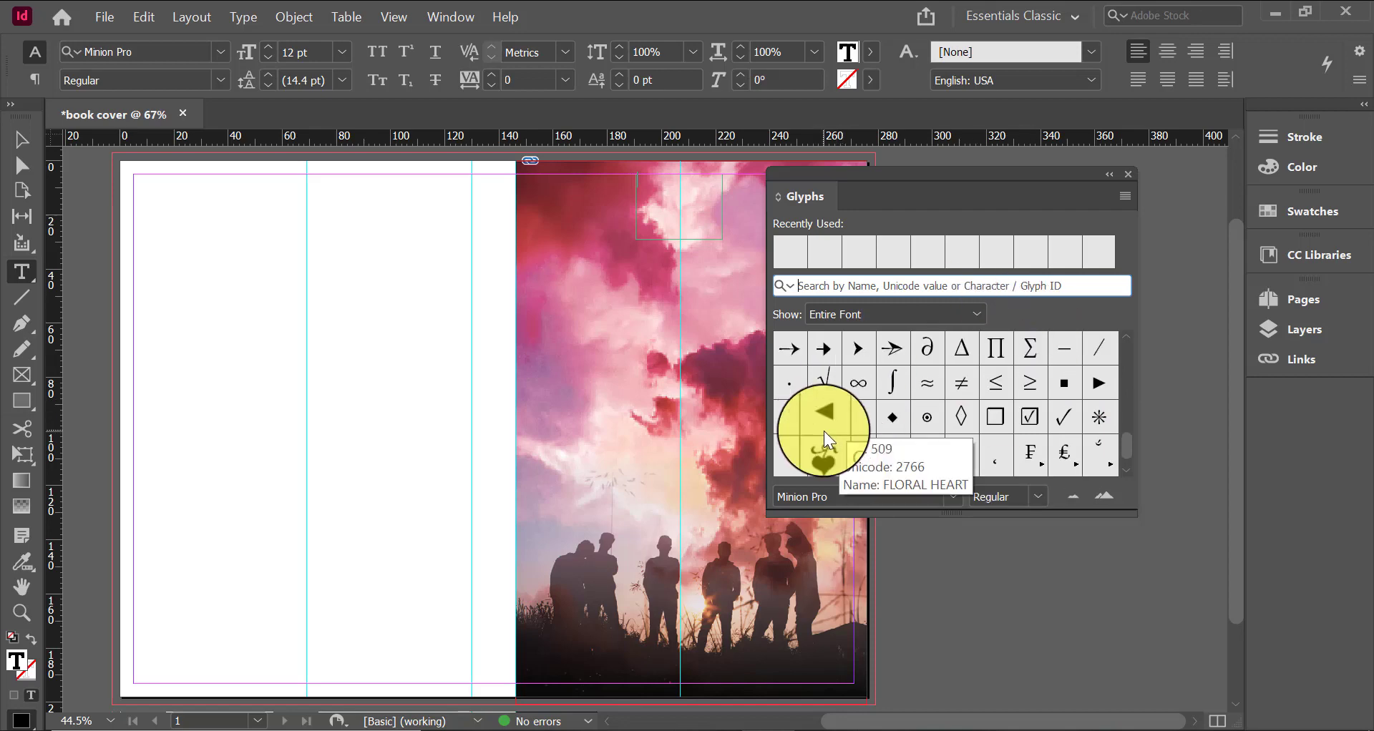
{"action": "scroll", "coordinate": [823, 431], "scroll_direction": "down", "scroll_amount": 3}
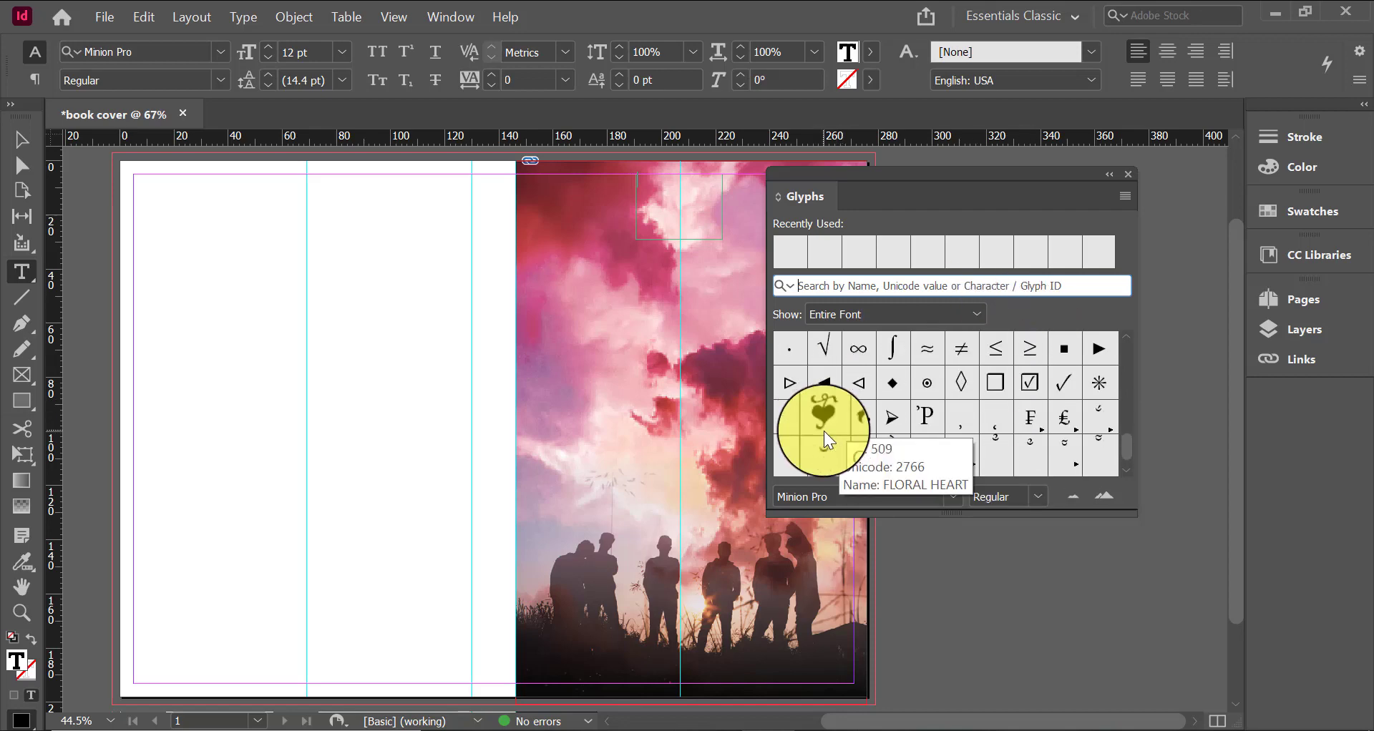
{"action": "double_click", "coordinate": [860, 419]}
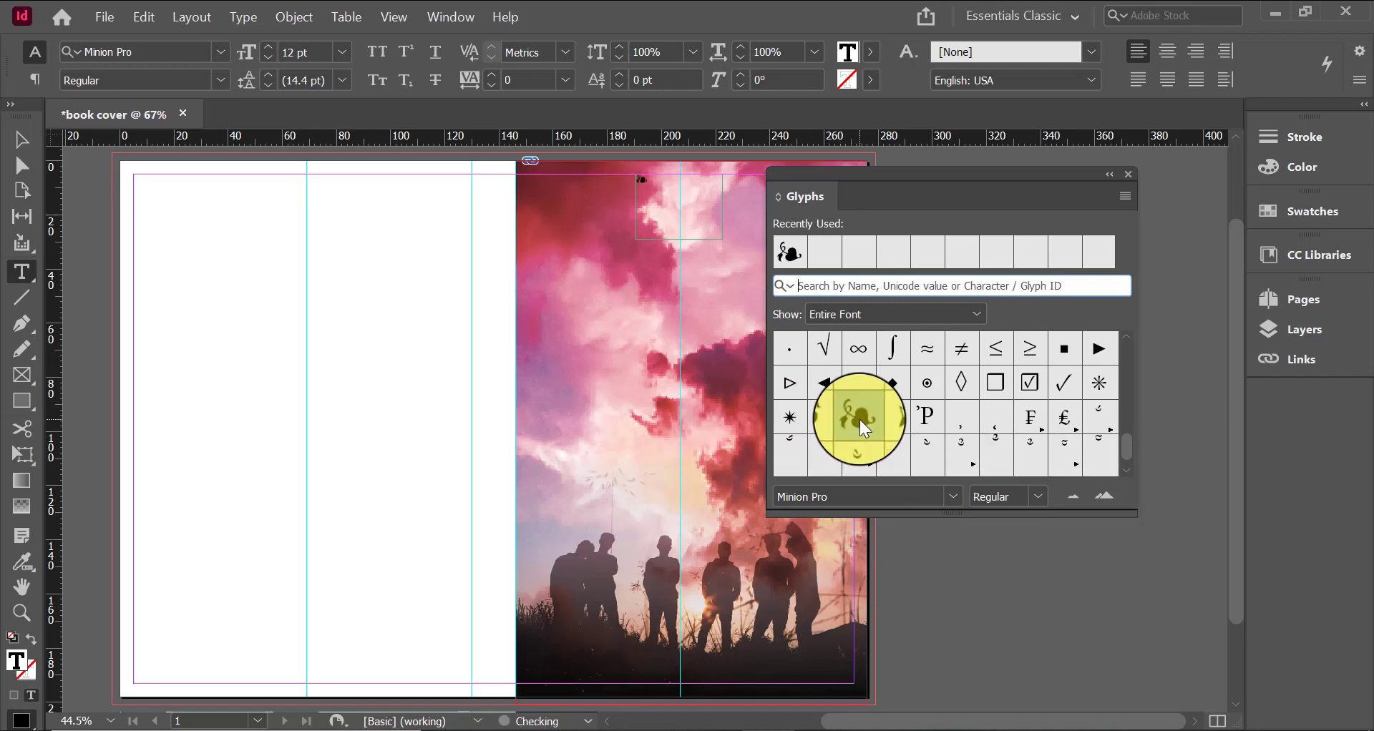
Select the inserted ornament glyph and set its font size to 60 pt
{"action": "left_click", "coordinate": [651, 178]}
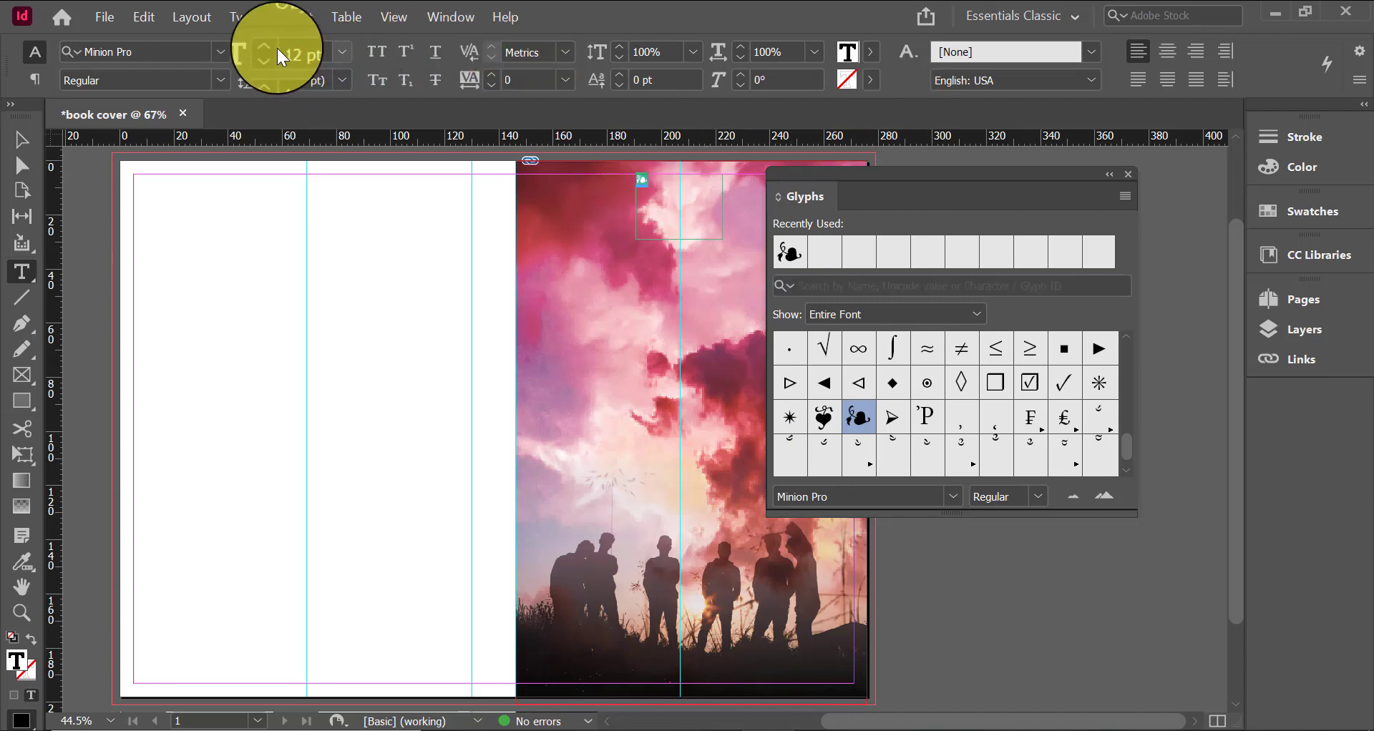
{"action": "left_click", "coordinate": [341, 50]}
{"action": "left_click", "coordinate": [303, 348]}
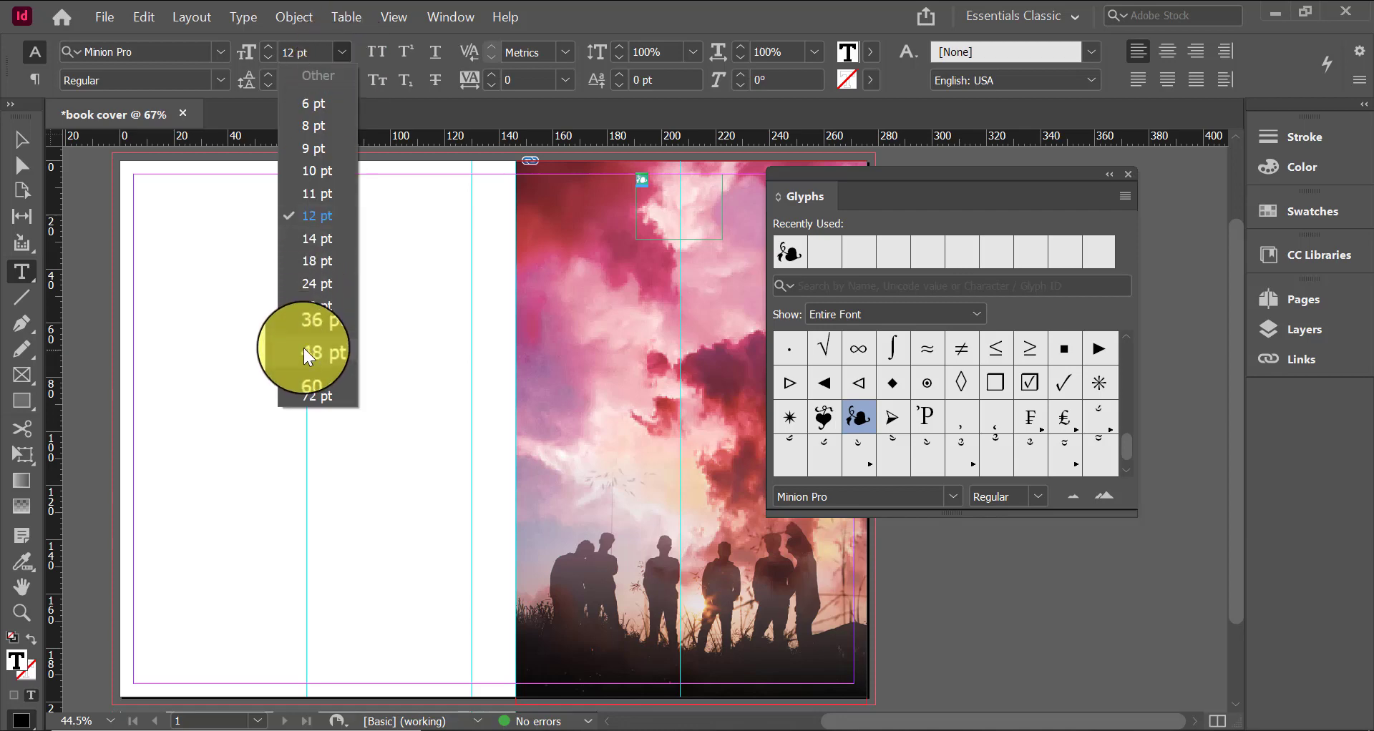
{"action": "left_click", "coordinate": [342, 52]}
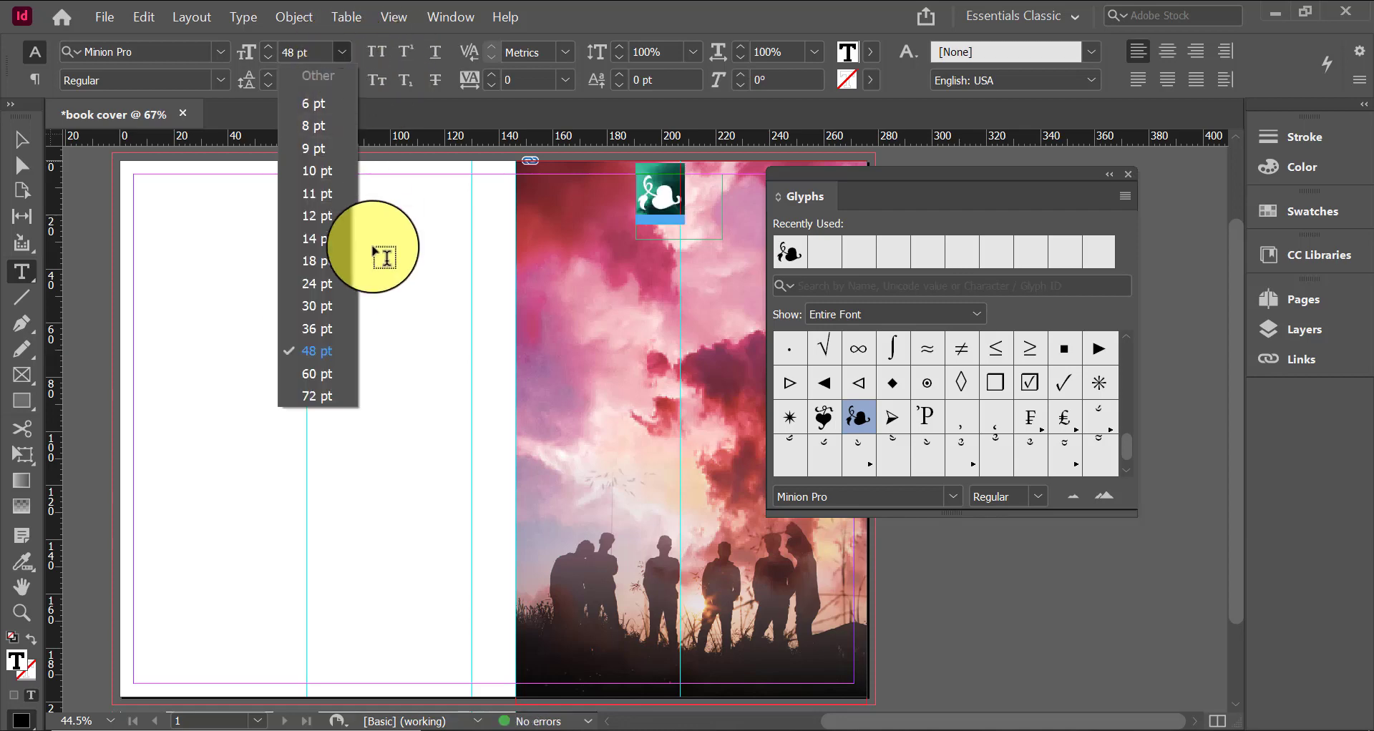
{"action": "left_click", "coordinate": [338, 371]}
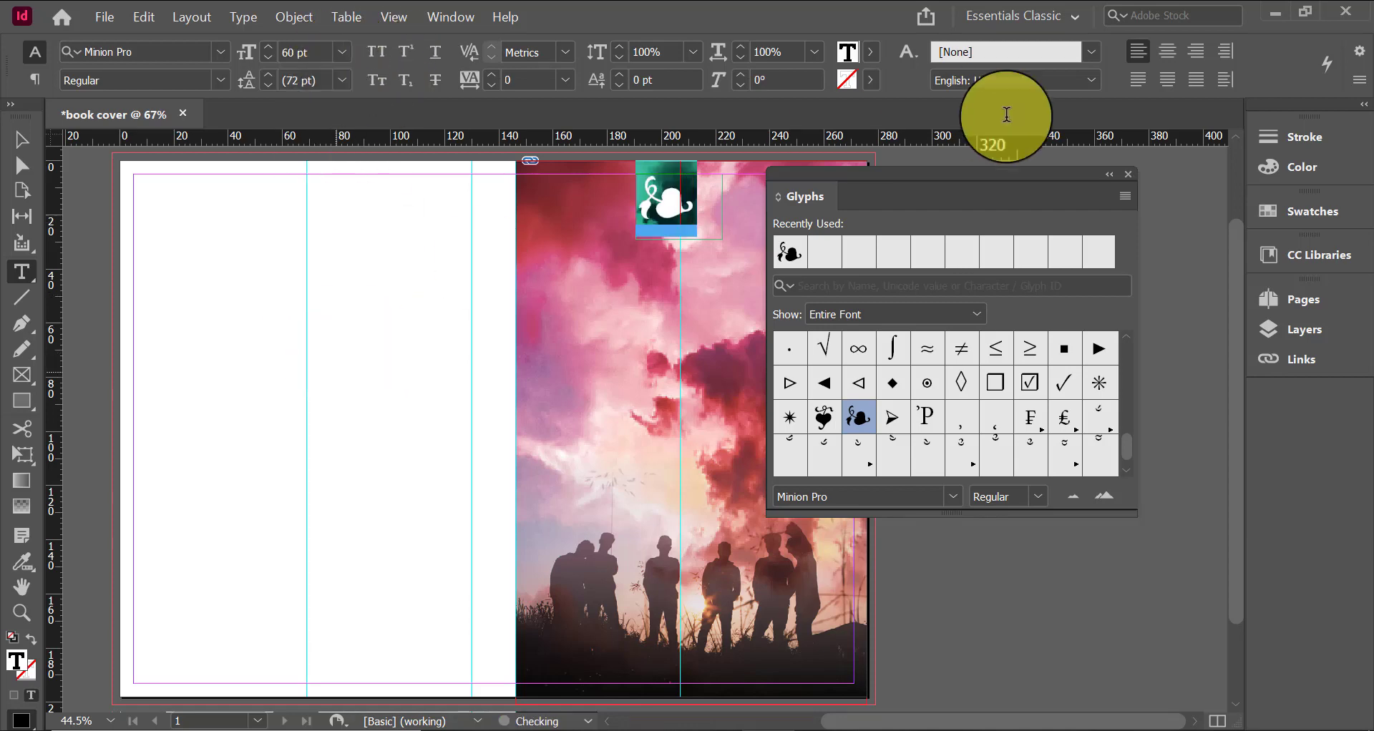
Fill the ornament glyph with the [Paper] swatch, center-align it in its frame and close the glyph collection
{"action": "left_click", "coordinate": [1109, 173]}
{"action": "left_click", "coordinate": [871, 49]}
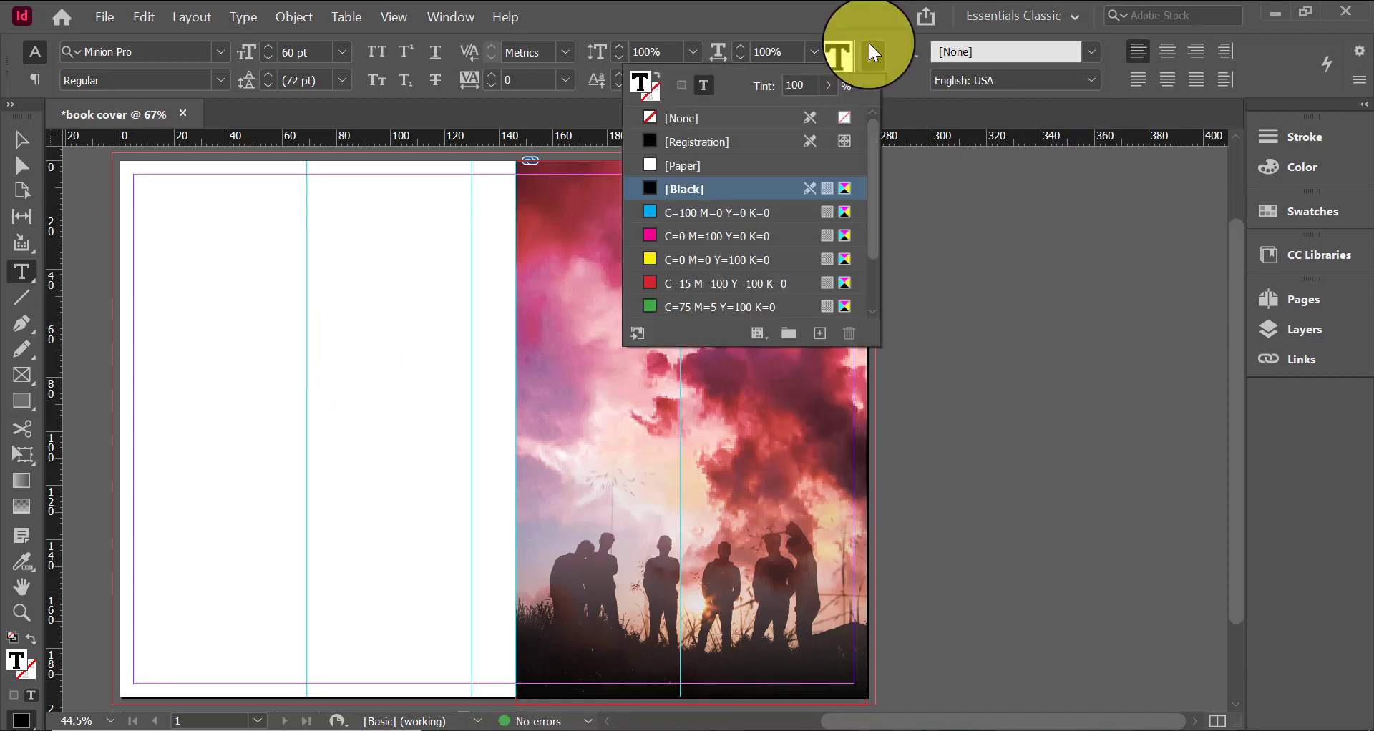
{"action": "left_click", "coordinate": [689, 164]}
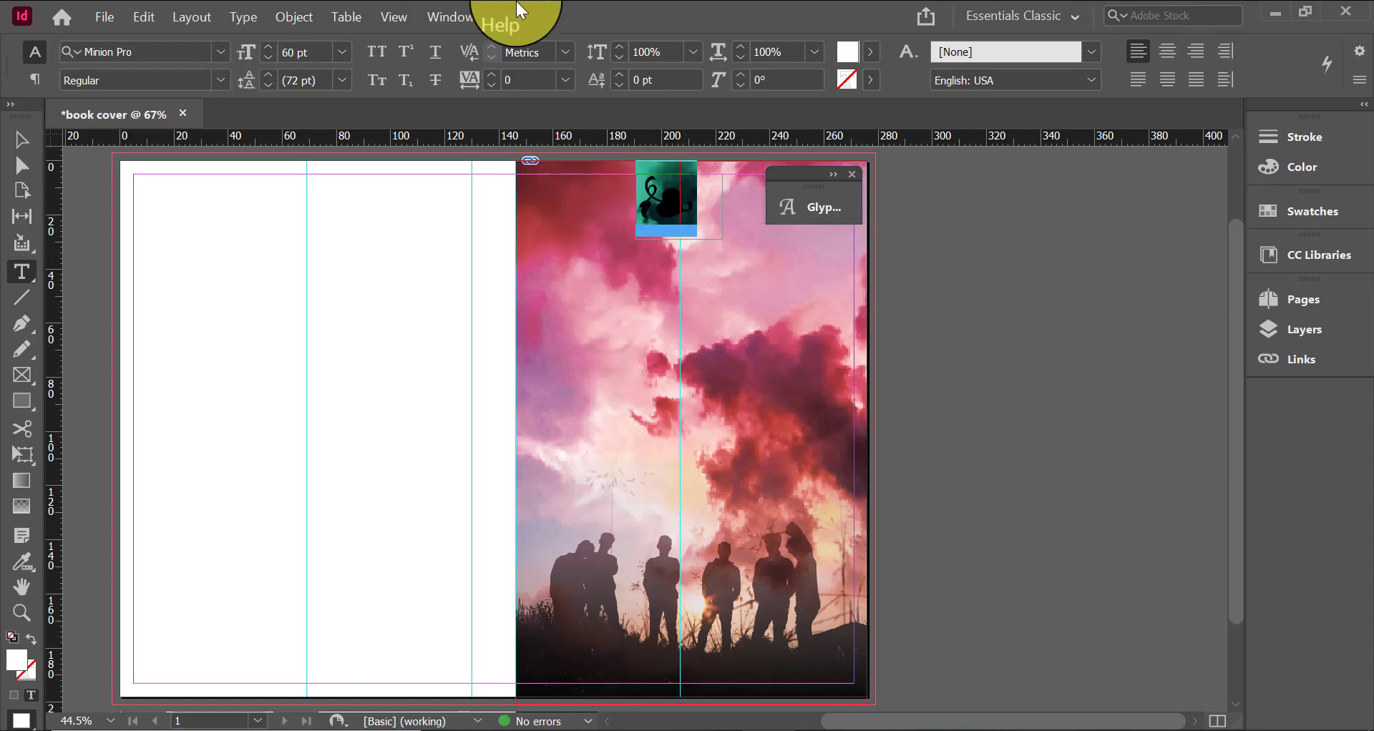
{"action": "left_click", "coordinate": [35, 80]}
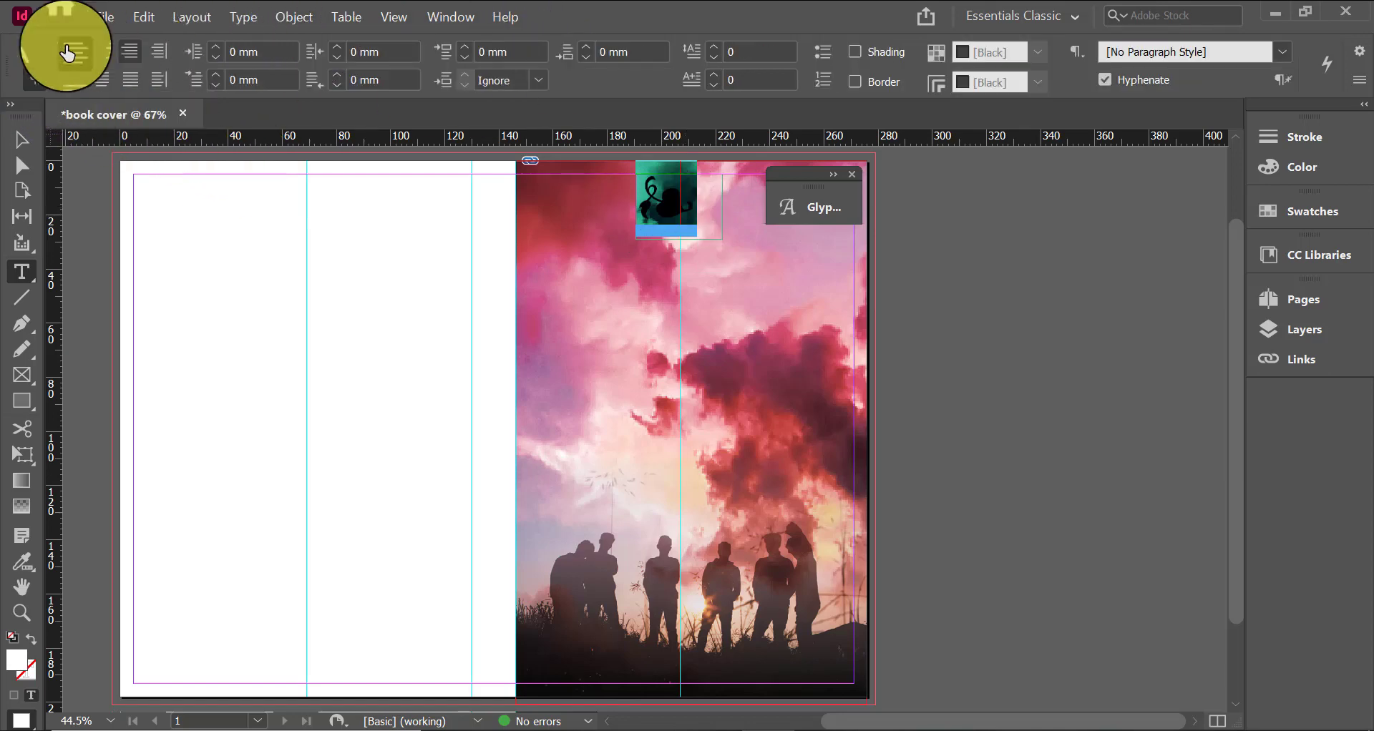
{"action": "left_click", "coordinate": [100, 54]}
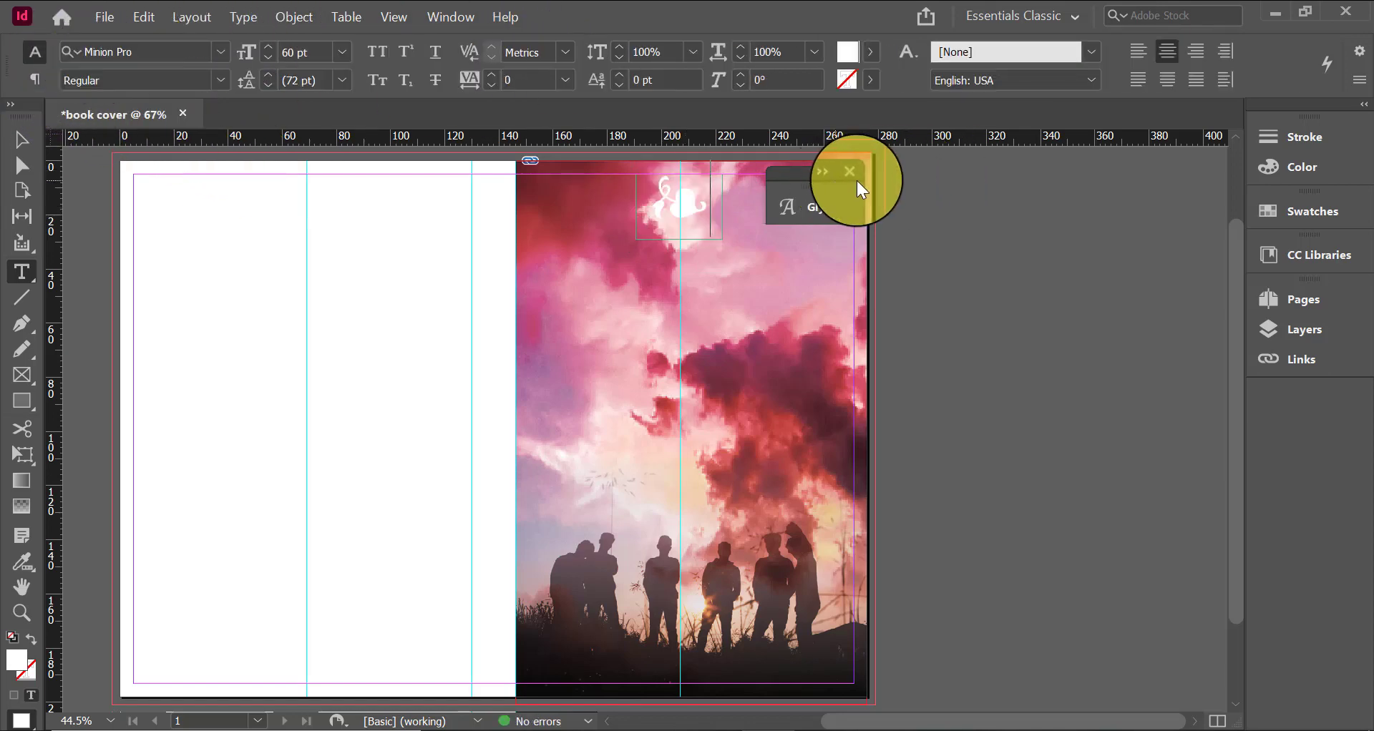
{"action": "left_click", "coordinate": [850, 173]}
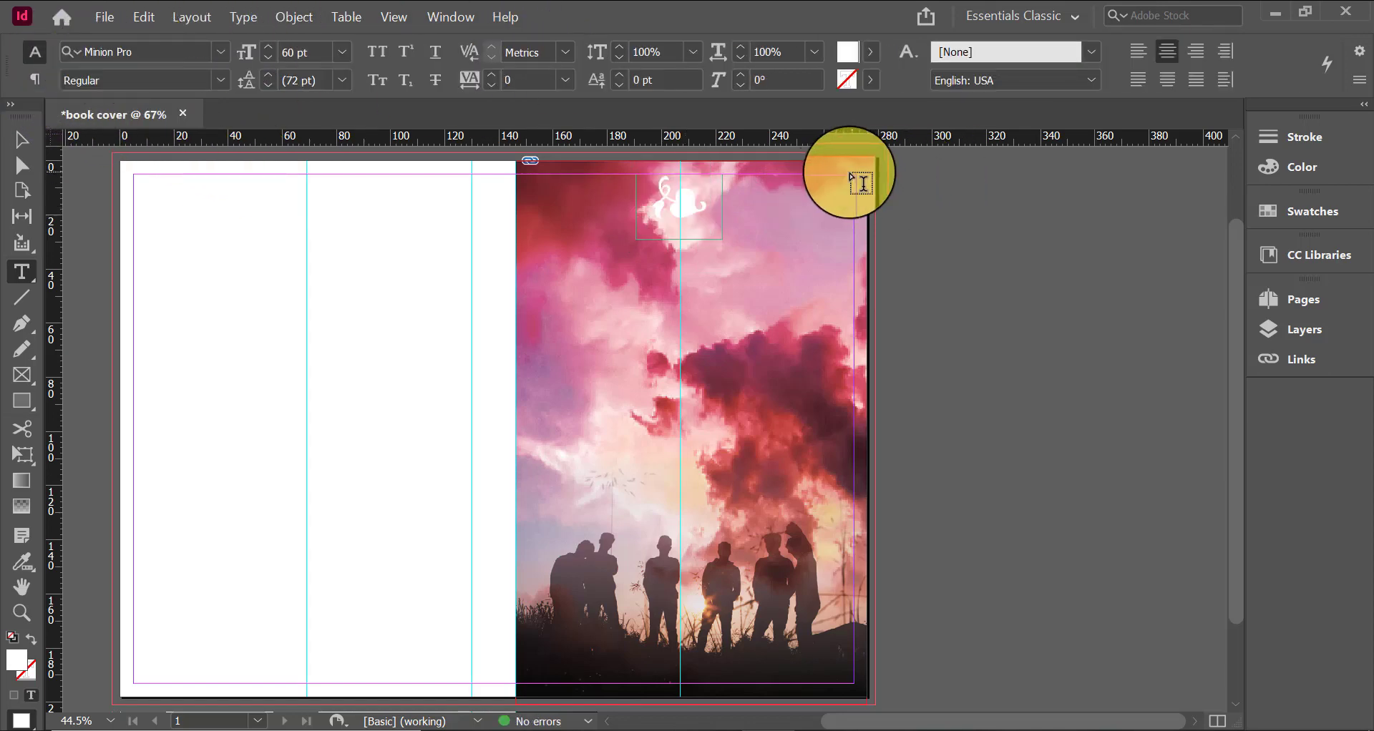
Try filling the ornament glyph with the C=0 M=18 Y=40 K=0 swatch from the clouds color group
{"action": "left_click_drag", "start_coordinate": [704, 208], "coordinate": [647, 180]}
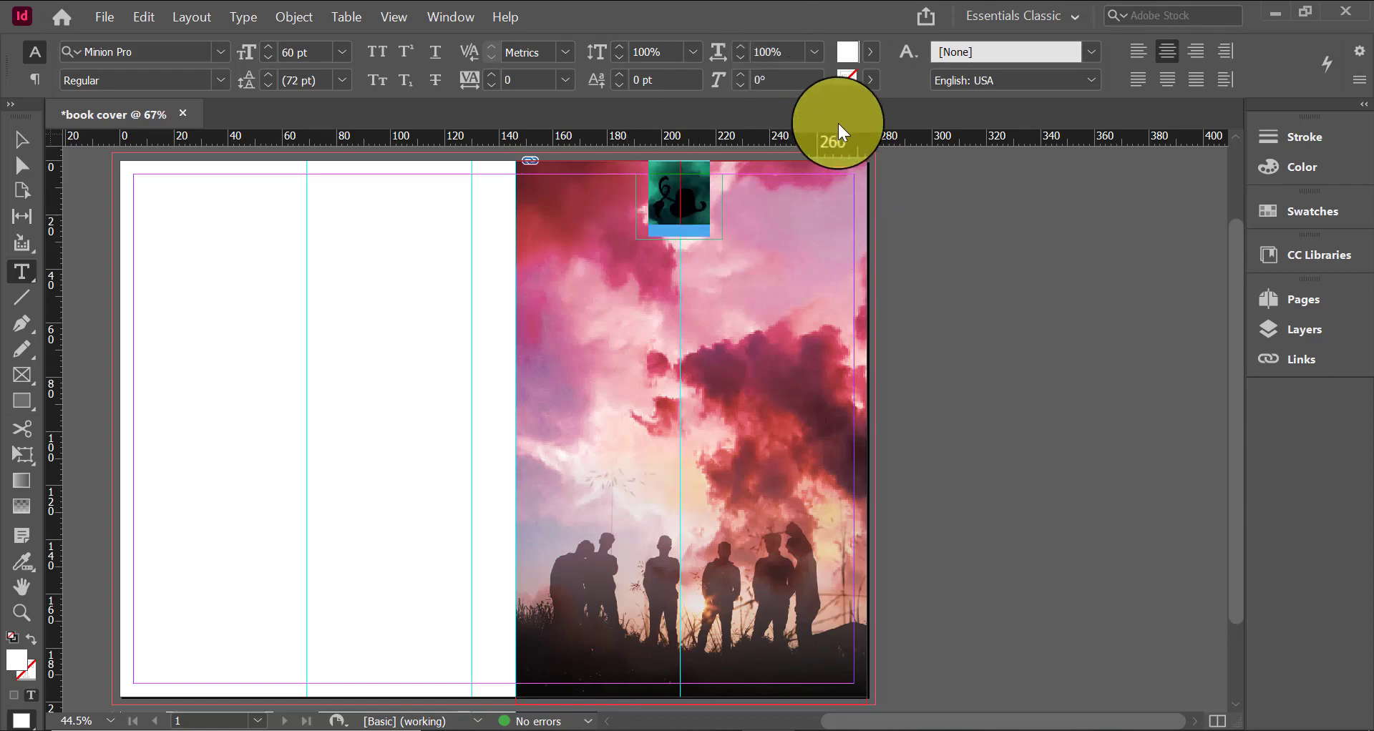
{"action": "left_click", "coordinate": [871, 52]}
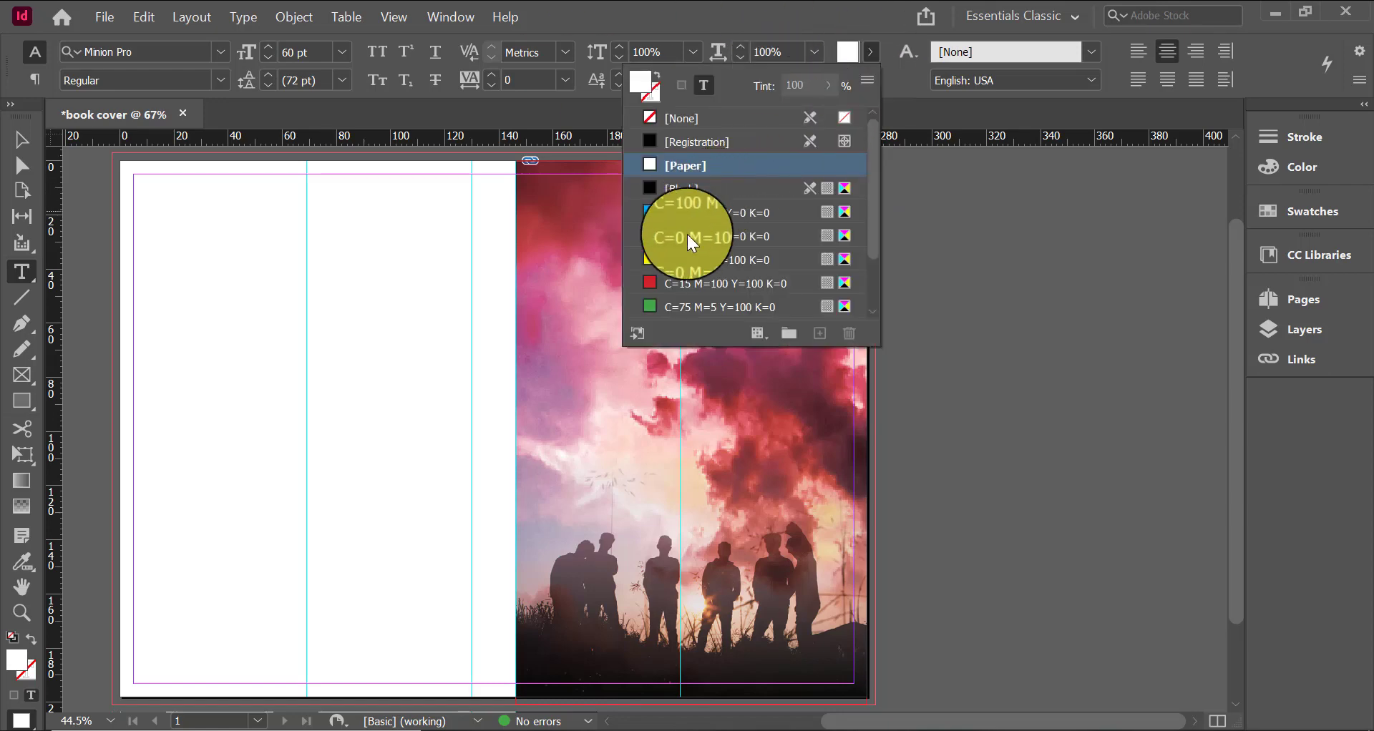
{"action": "scroll", "coordinate": [687, 234], "scroll_direction": "down", "scroll_amount": 3}
{"action": "left_click", "coordinate": [629, 281]}
{"action": "scroll", "coordinate": [629, 280], "scroll_direction": "down", "scroll_amount": 2}
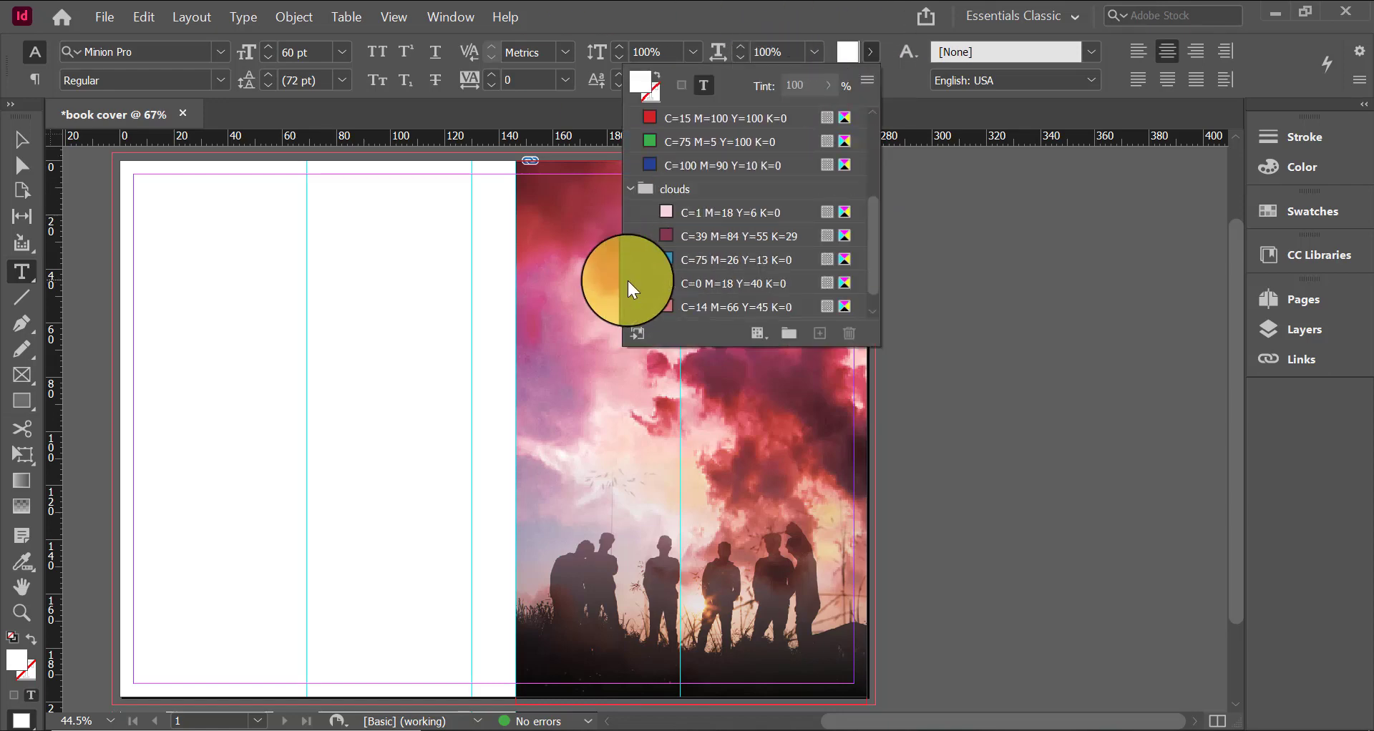
{"action": "left_click", "coordinate": [763, 269]}
{"action": "key", "text": "Escape"}
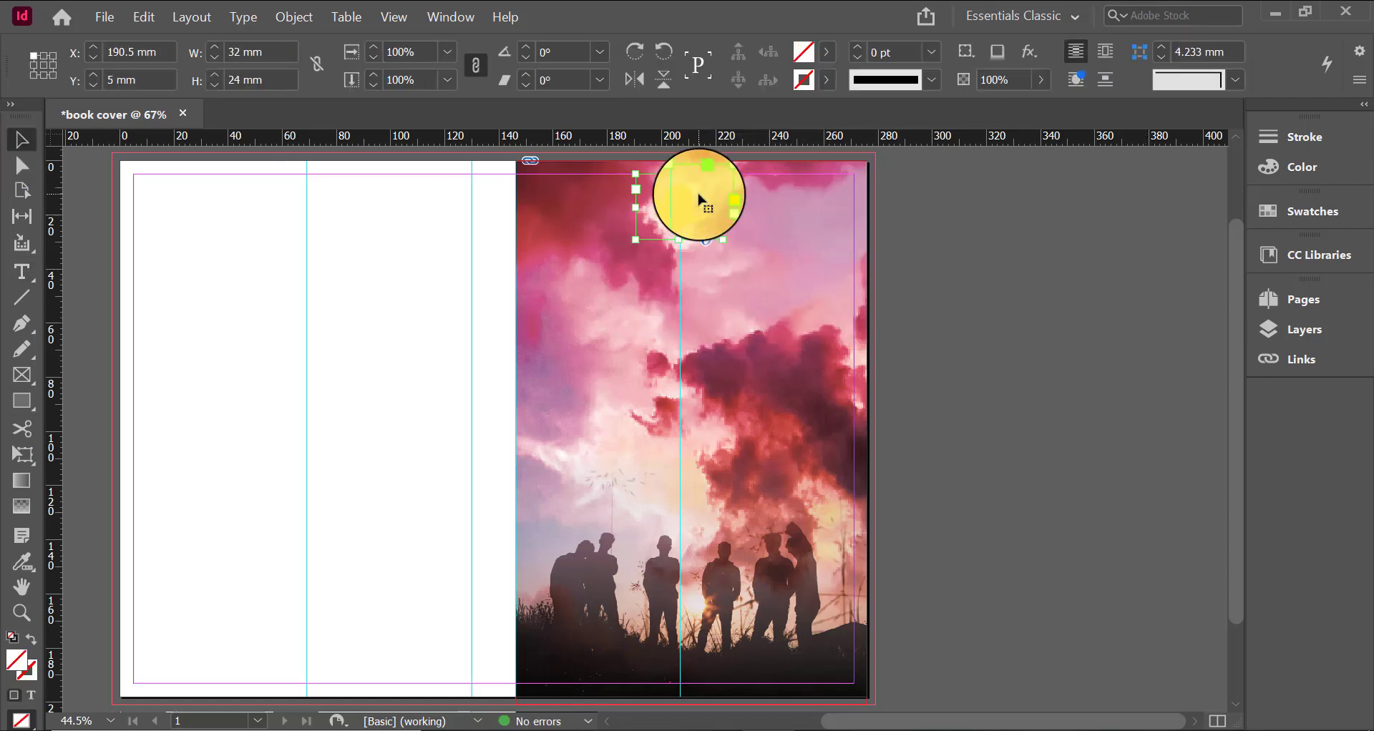
Reselect the ornament glyph, fill it with the [Black] swatch and deselect the frame
{"action": "double_click", "coordinate": [701, 205]}
{"action": "left_click_drag", "start_coordinate": [648, 195], "coordinate": [709, 202]}
{"action": "left_click", "coordinate": [867, 47]}
{"action": "left_click", "coordinate": [868, 48]}
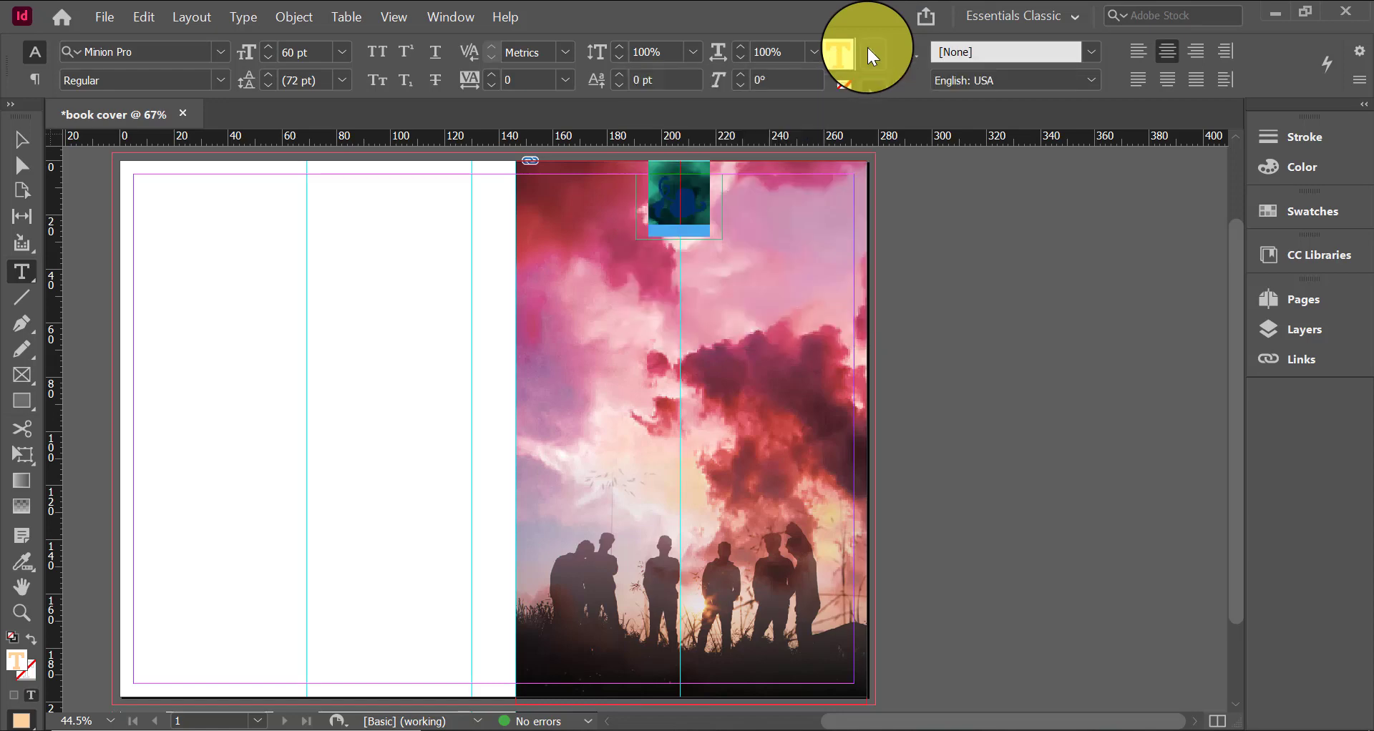
{"action": "left_click", "coordinate": [869, 83]}
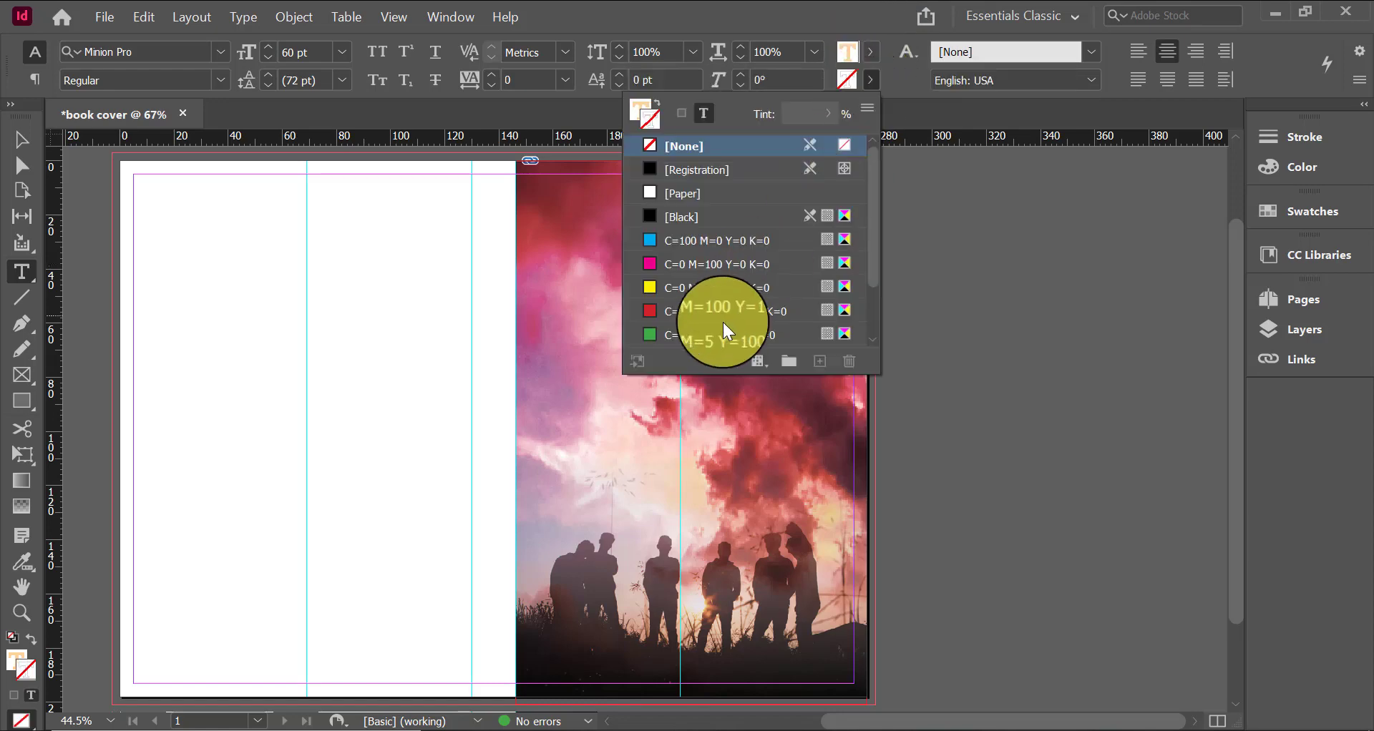
{"action": "left_click", "coordinate": [692, 223]}
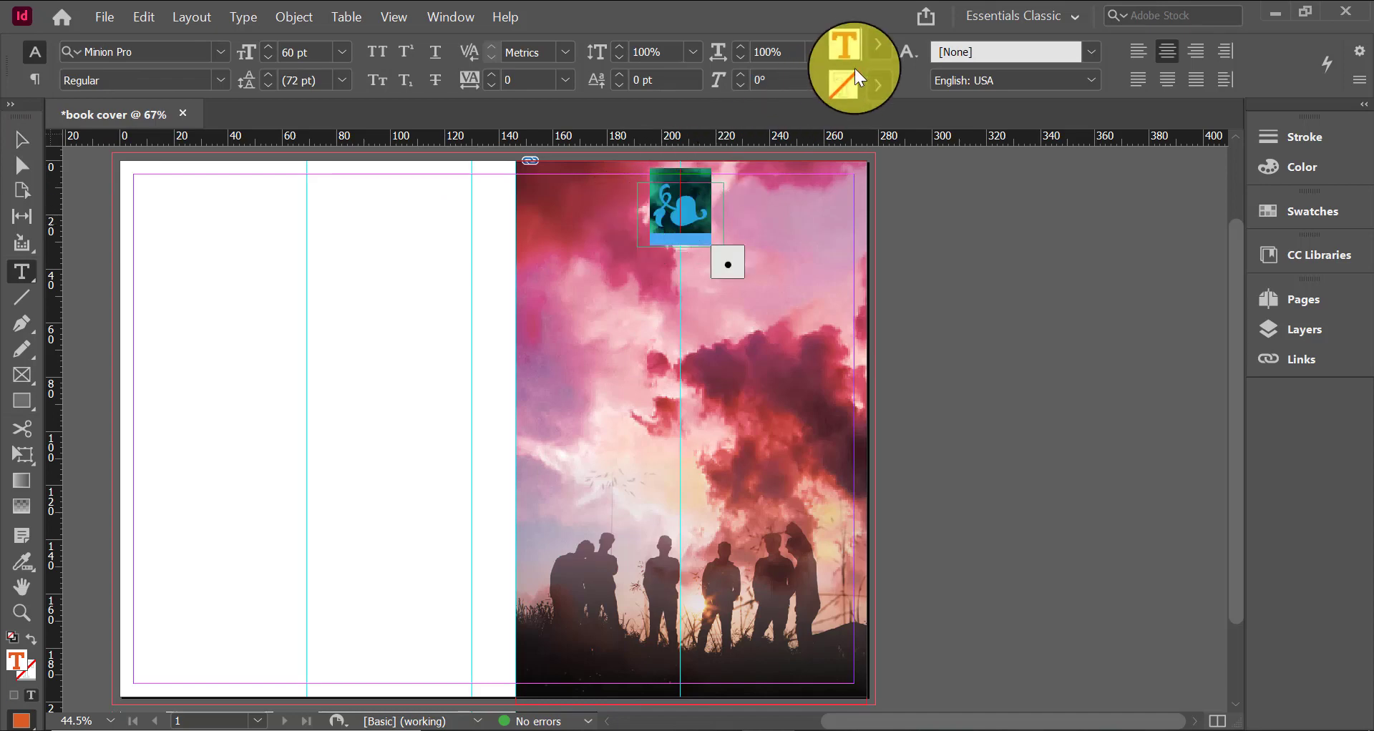
{"action": "left_click", "coordinate": [869, 52]}
{"action": "left_click", "coordinate": [702, 190]}
{"action": "left_click", "coordinate": [20, 140]}
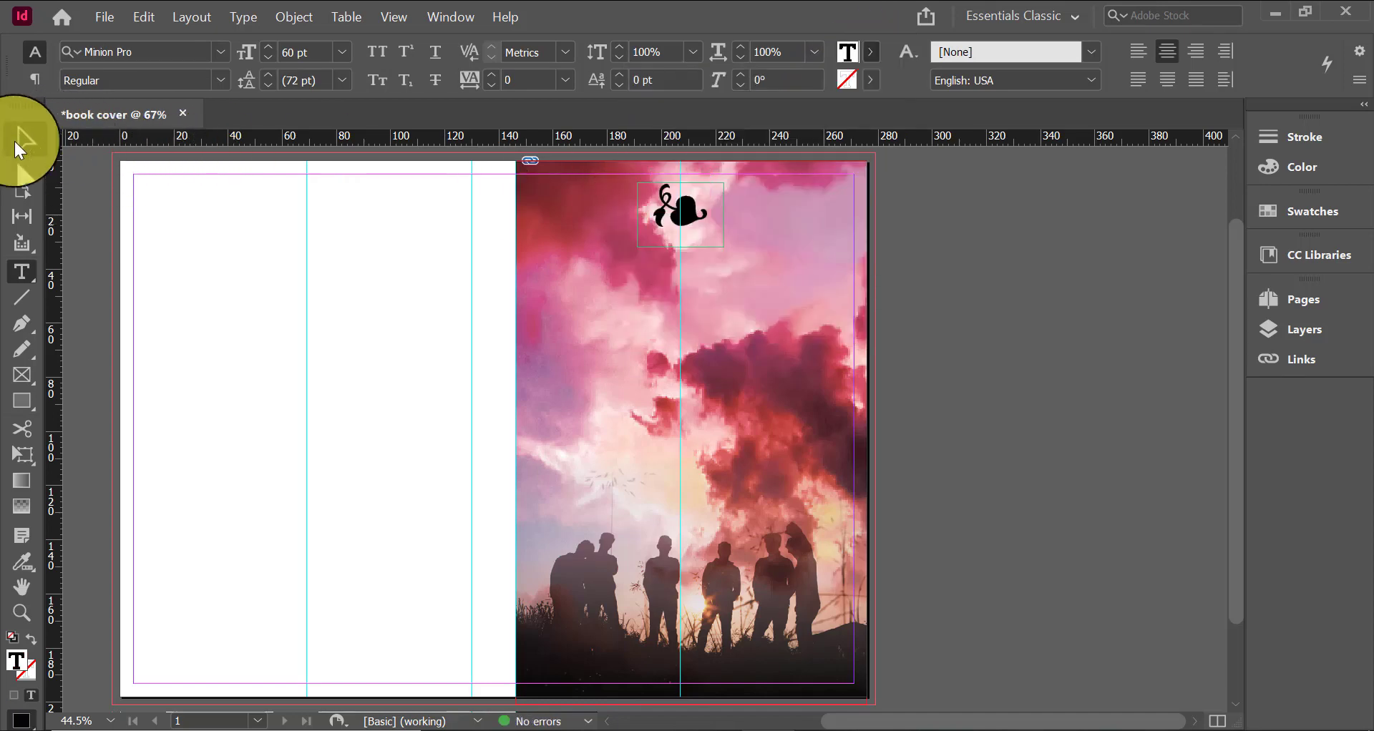
{"action": "left_click", "coordinate": [950, 299]}
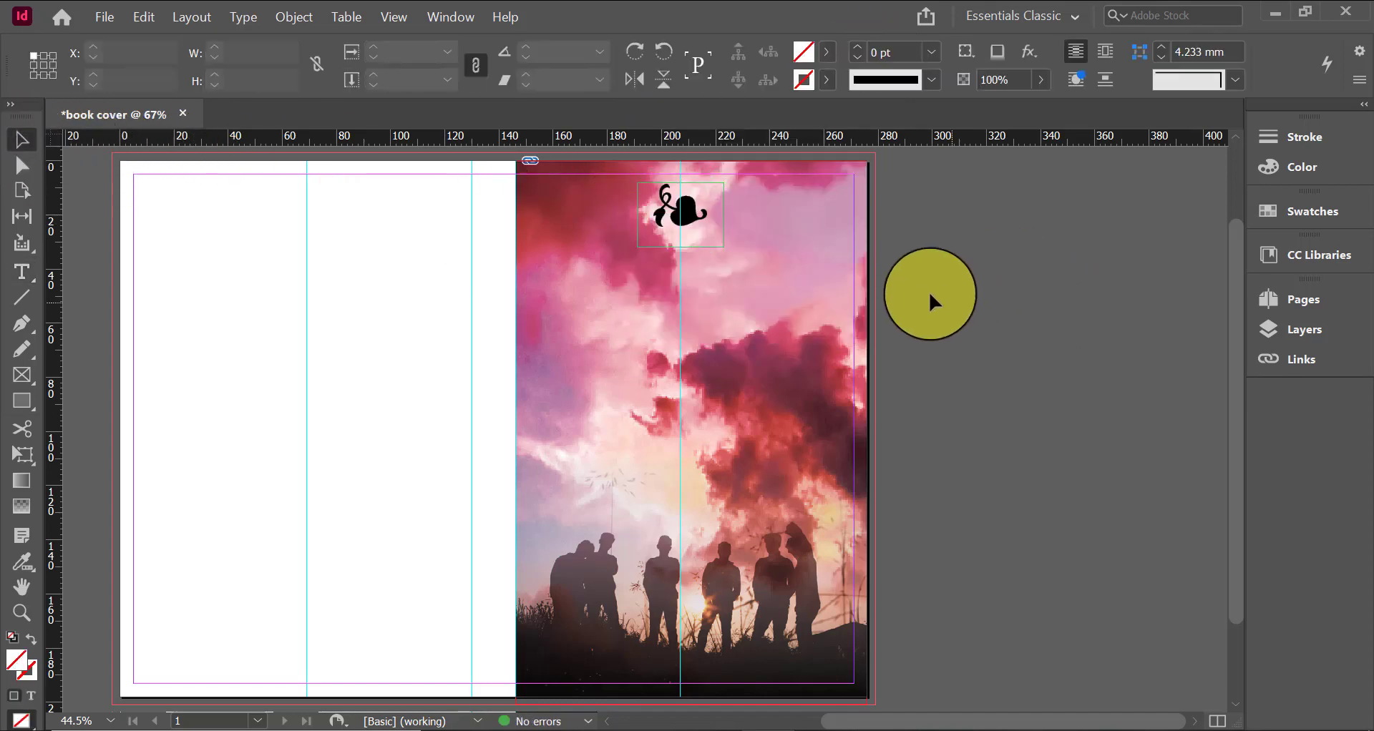
Fit the ornament's text frame to its content
{"action": "right_click", "coordinate": [682, 212]}
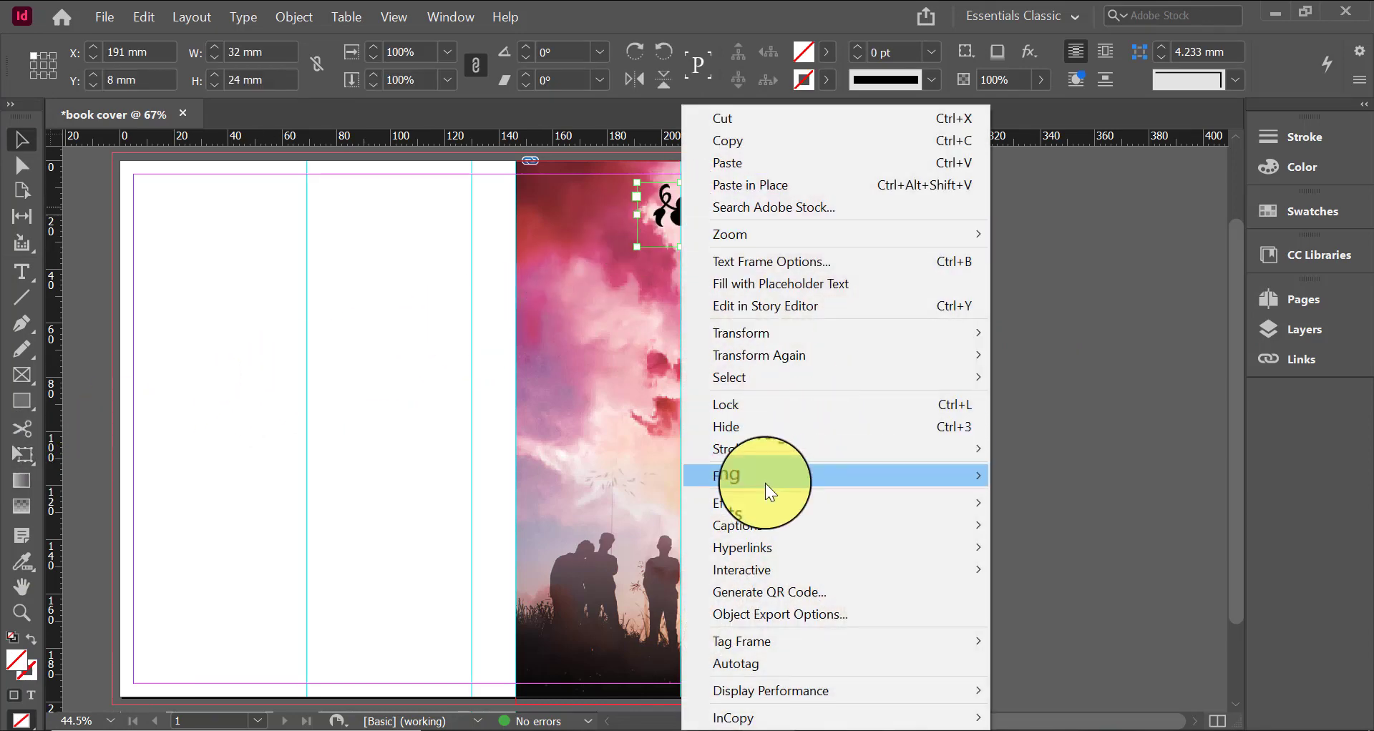
{"action": "mouse_move", "coordinate": [766, 483]}
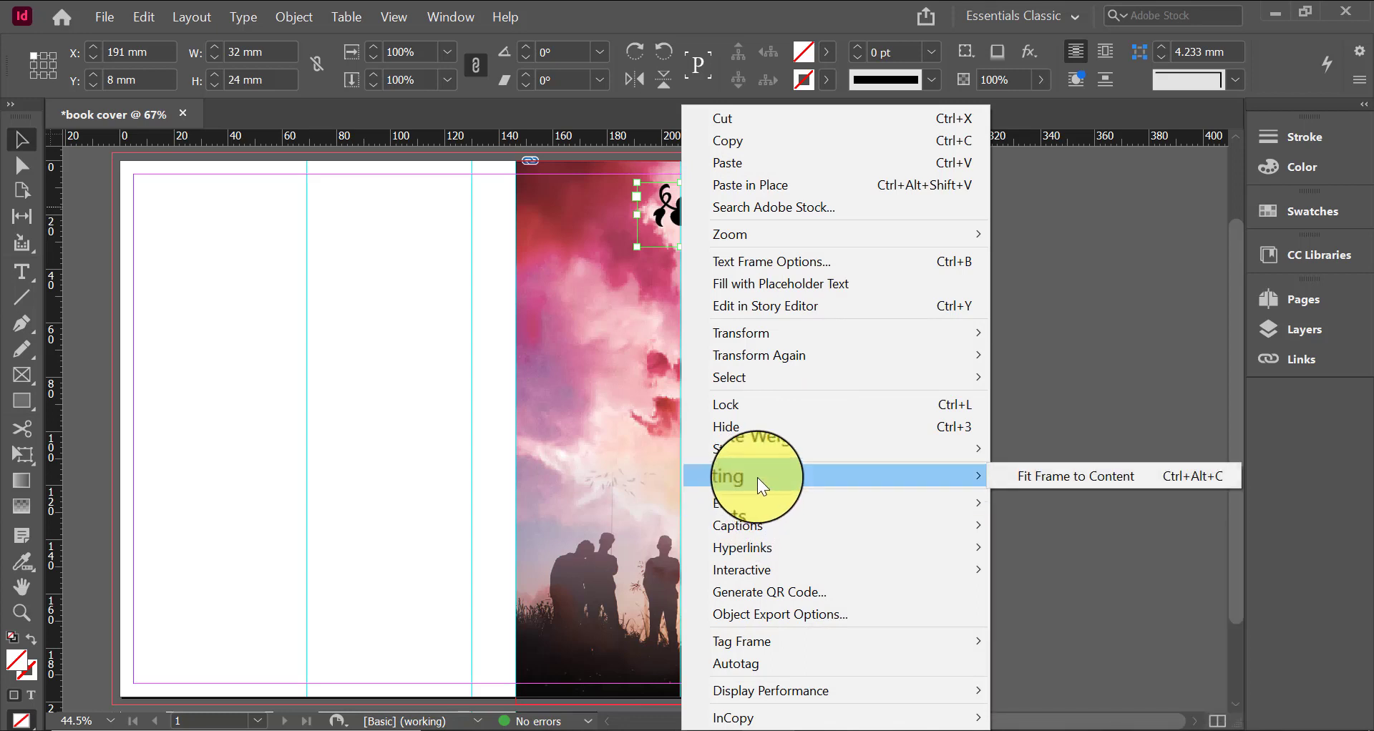
{"action": "key", "text": "ctrl+alt+c"}
Draw a frame about 107 mm by 17.5 mm below the ornament and enter JAMES BARRIE in it as text
{"action": "left_click", "coordinate": [28, 277]}
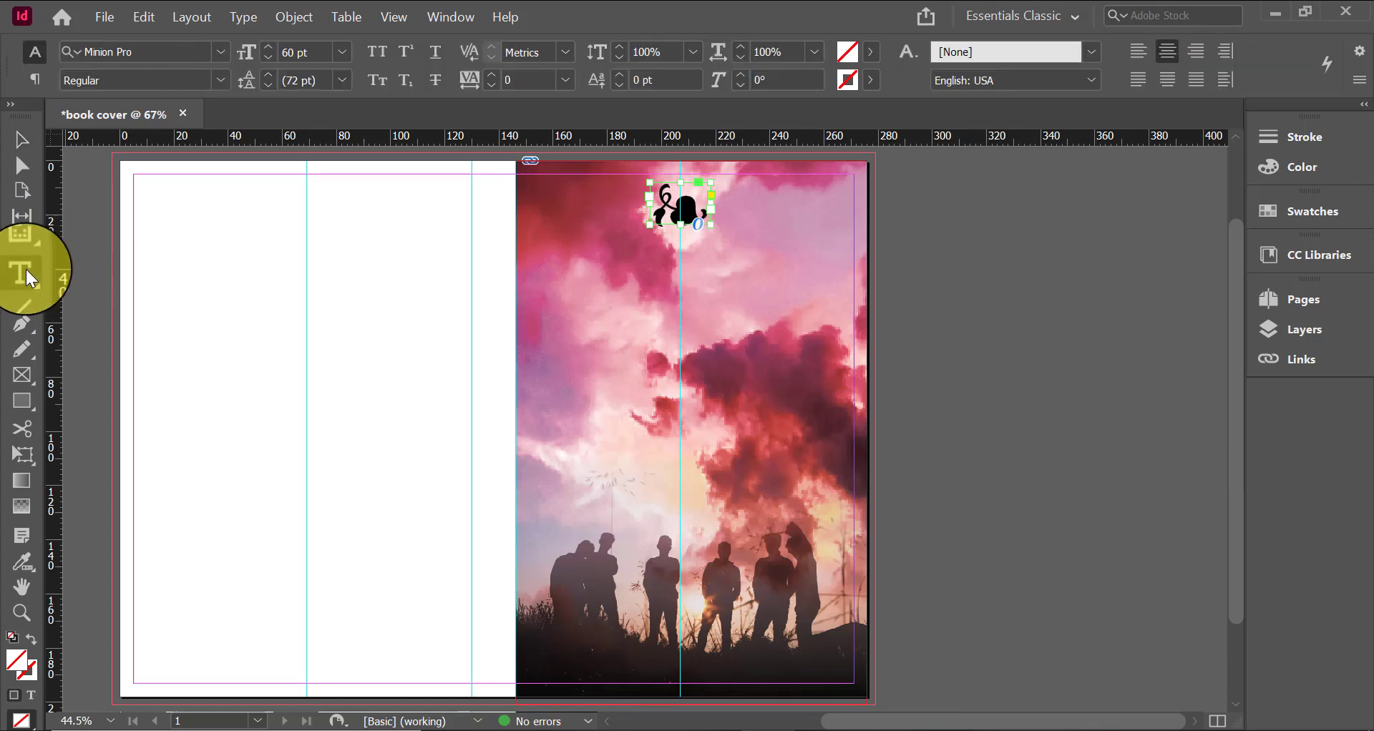
{"action": "left_click", "coordinate": [24, 378]}
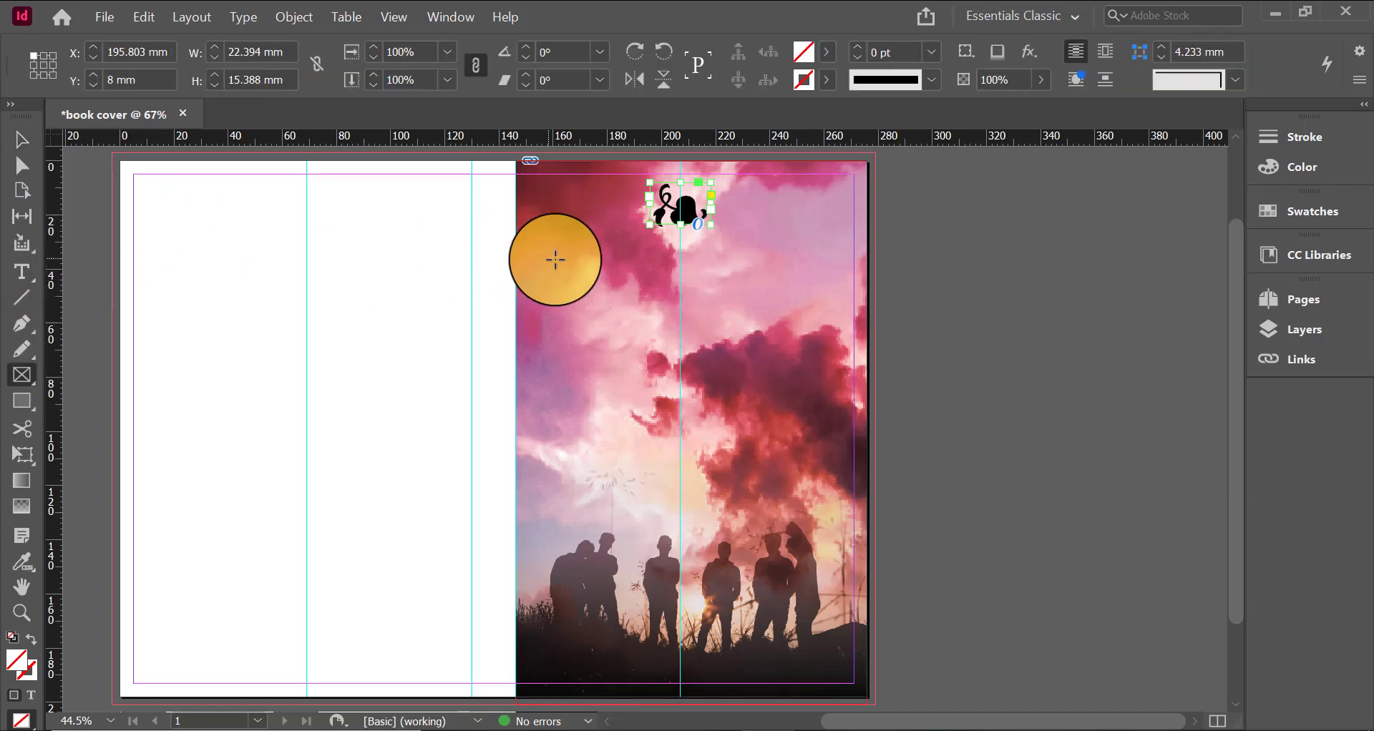
{"action": "left_click_drag", "start_coordinate": [542, 266], "coordinate": [833, 313]}
{"action": "left_click", "coordinate": [22, 272]}
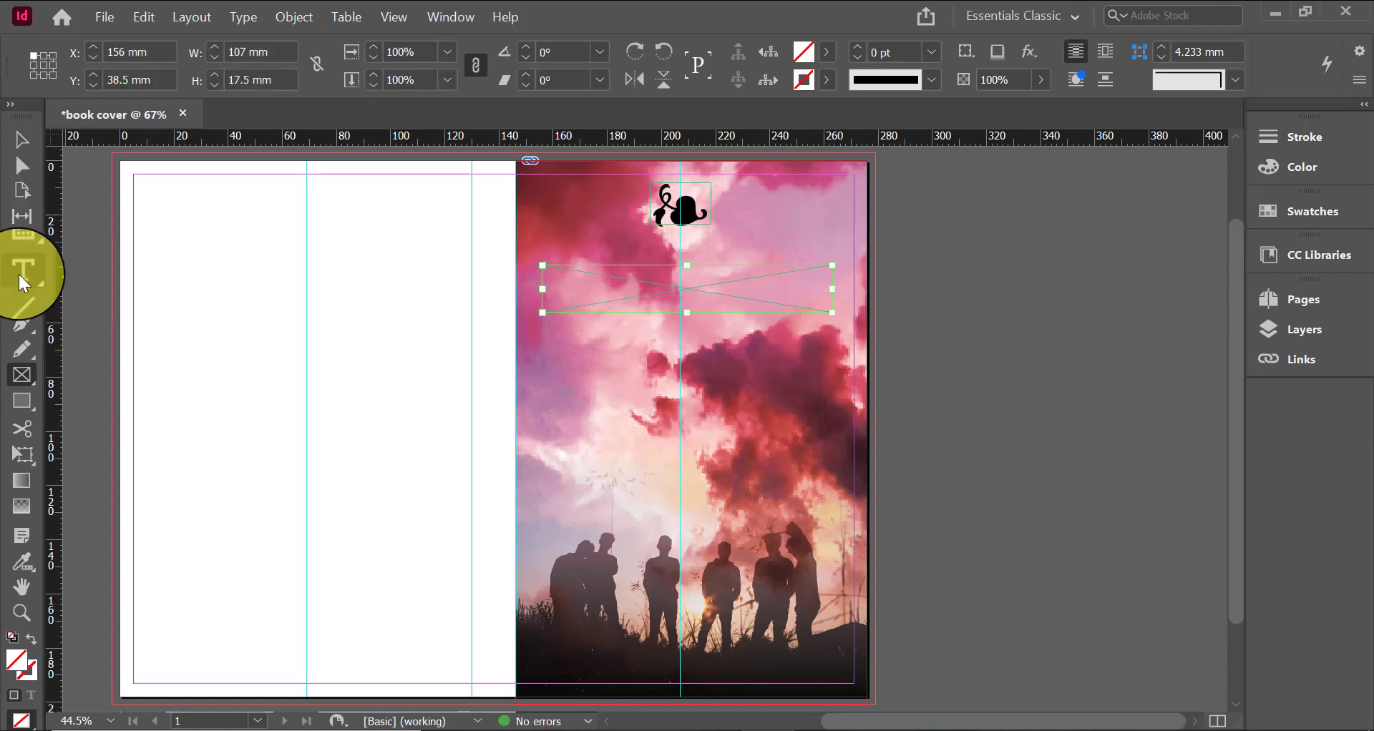
{"action": "left_click", "coordinate": [601, 283]}
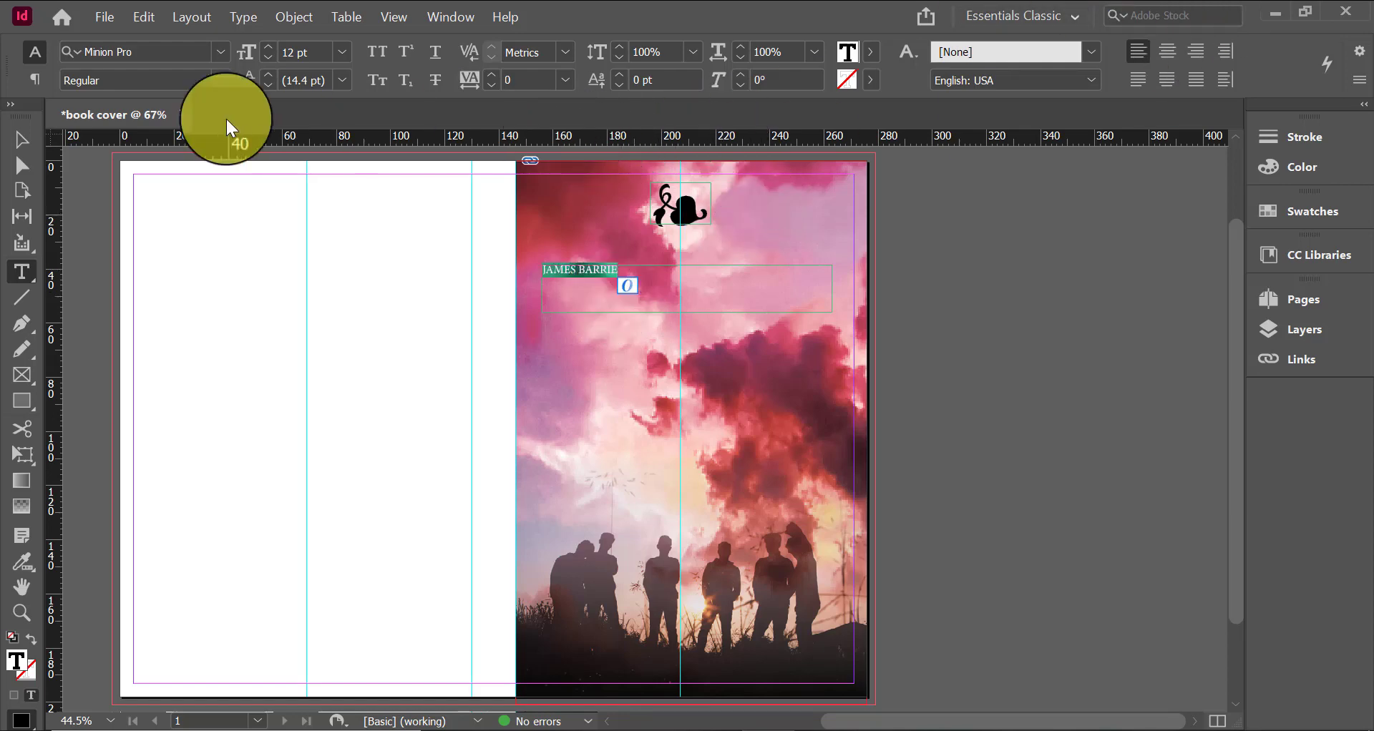
Center-align the author name and choose the Bohemian Soul font for it
{"action": "left_click", "coordinate": [41, 71]}
{"action": "left_click", "coordinate": [101, 51]}
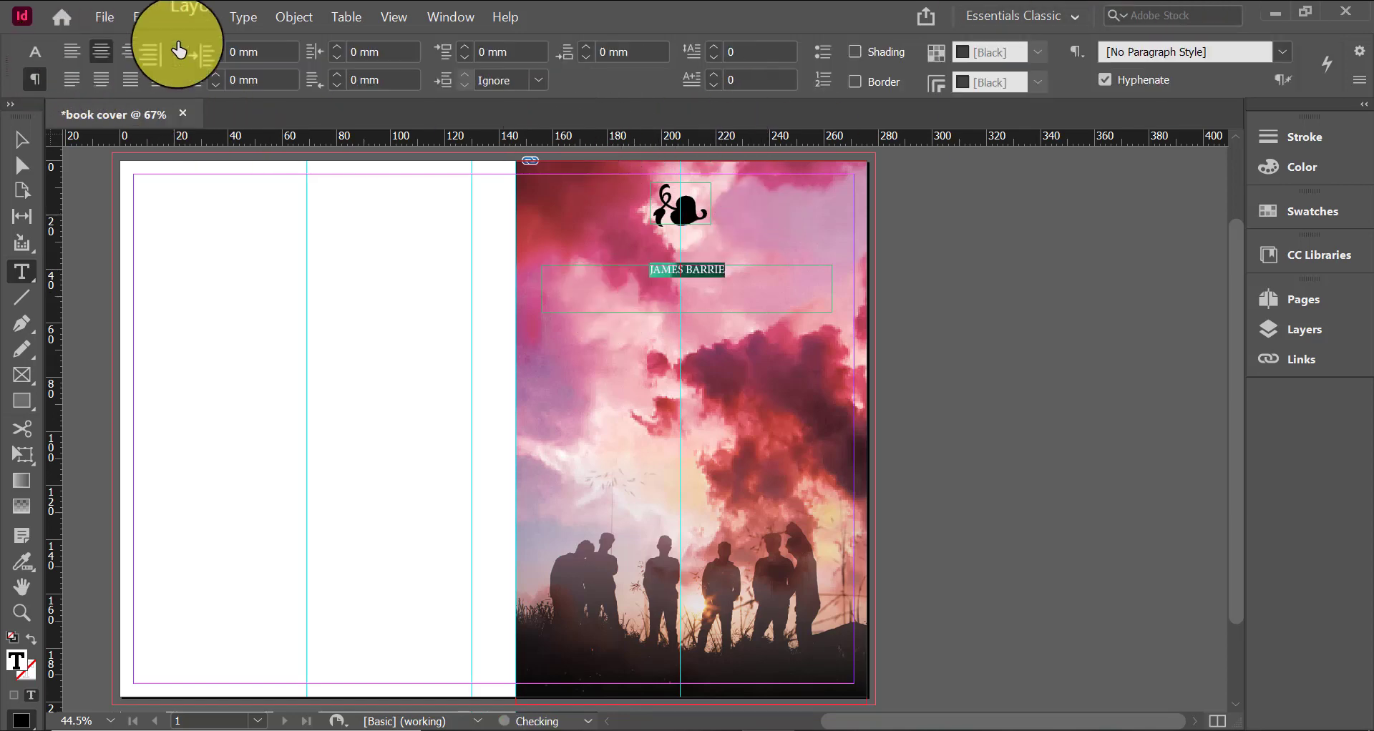
{"action": "left_click", "coordinate": [28, 52]}
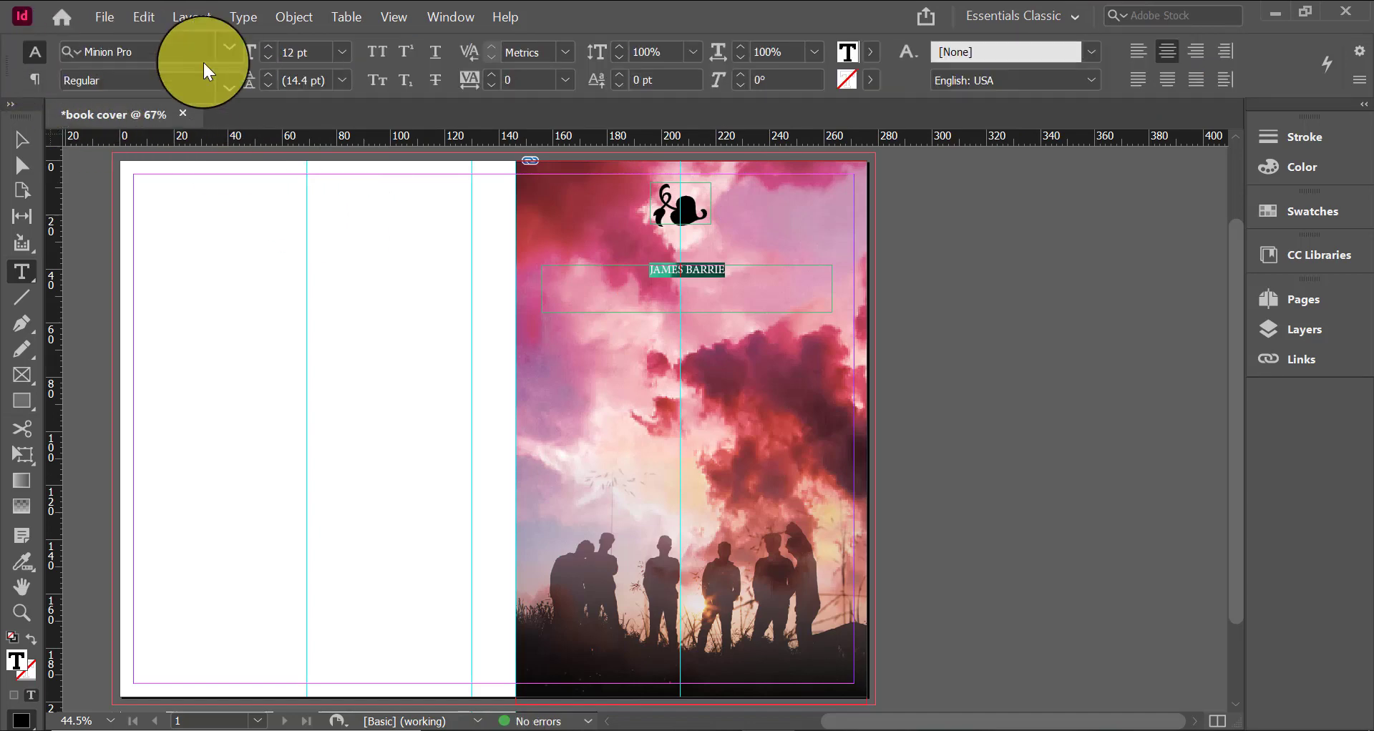
{"action": "left_click", "coordinate": [214, 53]}
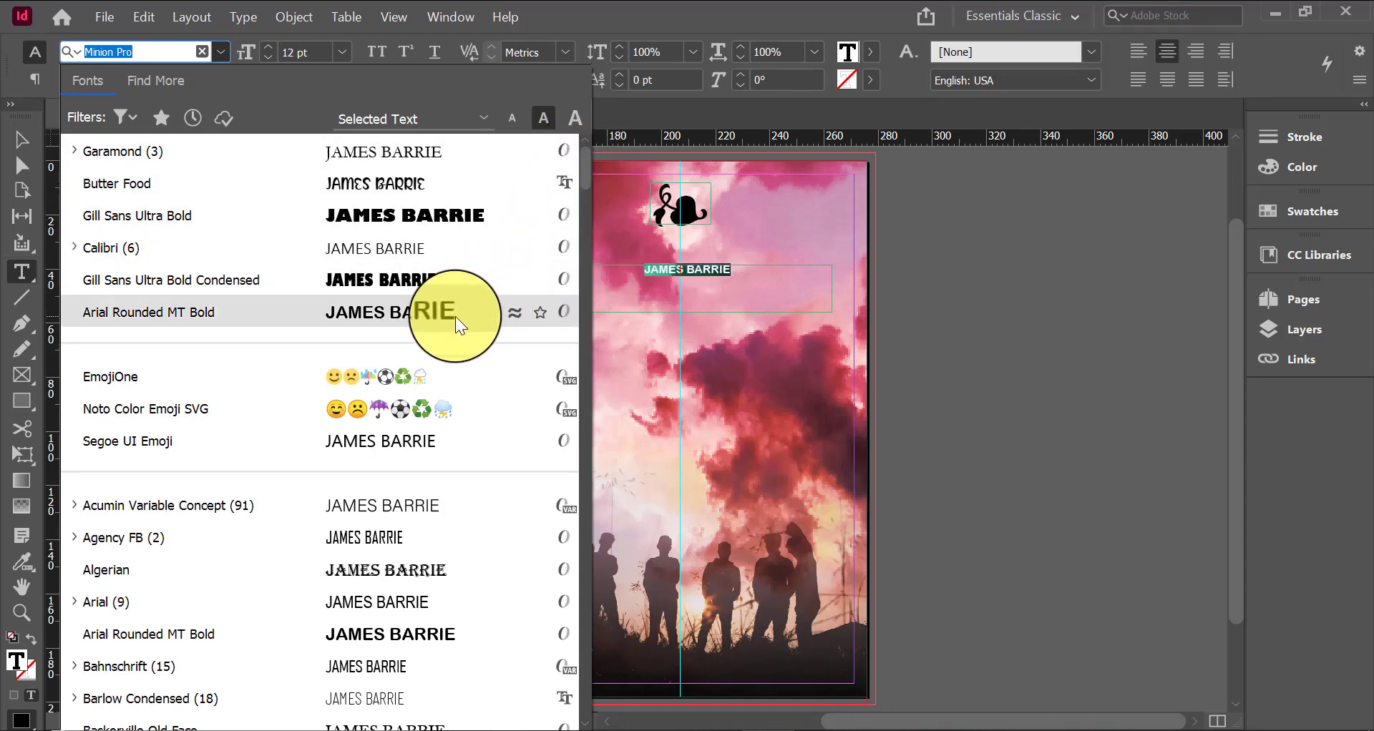
{"action": "scroll", "coordinate": [452, 329], "scroll_direction": "down", "scroll_amount": 5}
{"action": "scroll", "coordinate": [425, 529], "scroll_direction": "down", "scroll_amount": 3}
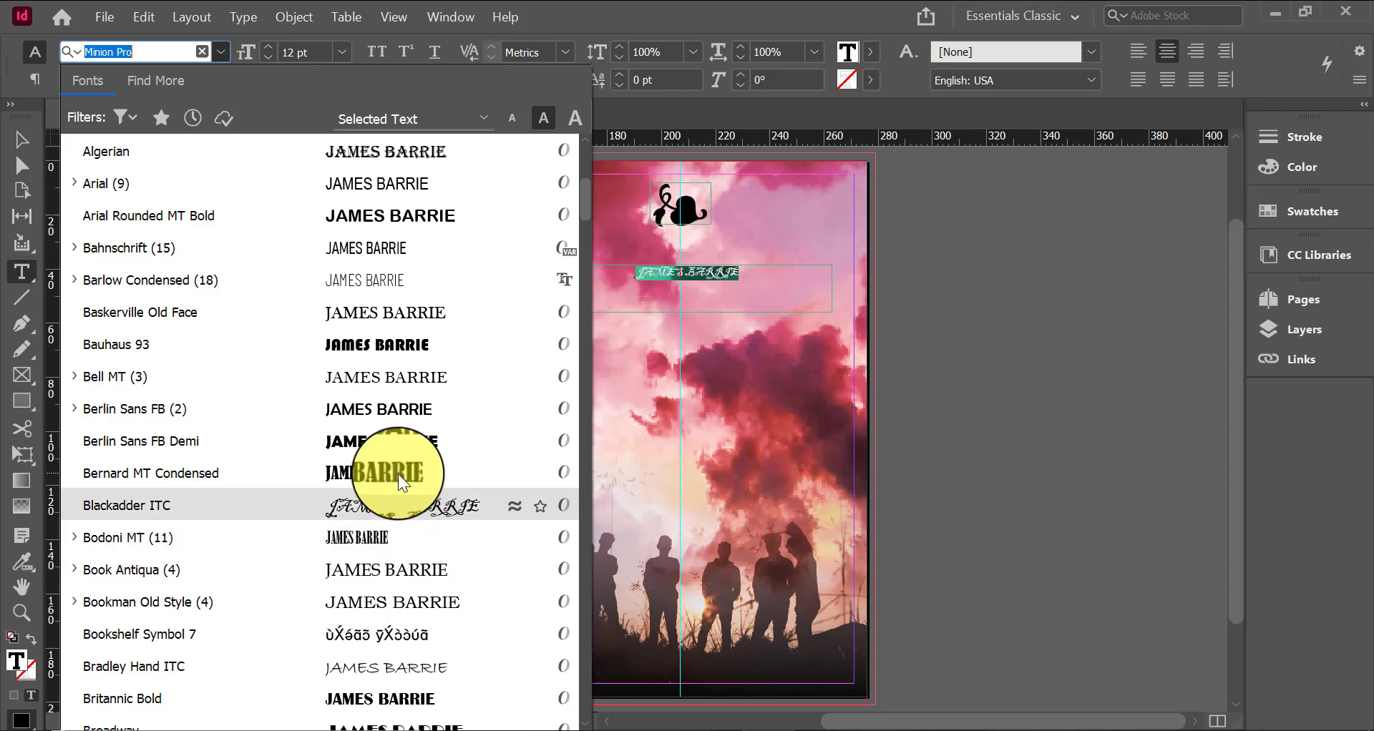
{"action": "scroll", "coordinate": [393, 479], "scroll_direction": "down", "scroll_amount": 2}
{"action": "scroll", "coordinate": [436, 643], "scroll_direction": "down", "scroll_amount": 2}
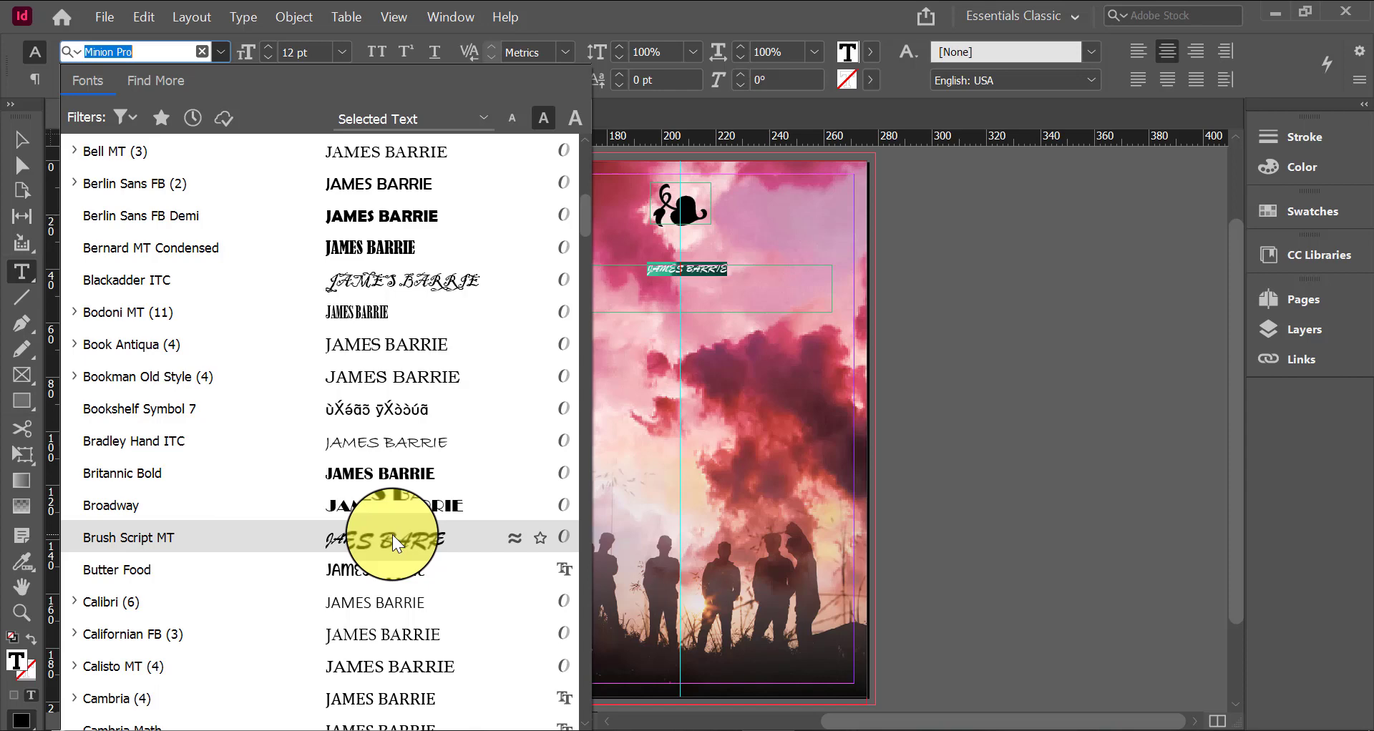
{"action": "scroll", "coordinate": [392, 534], "scroll_direction": "down", "scroll_amount": 5}
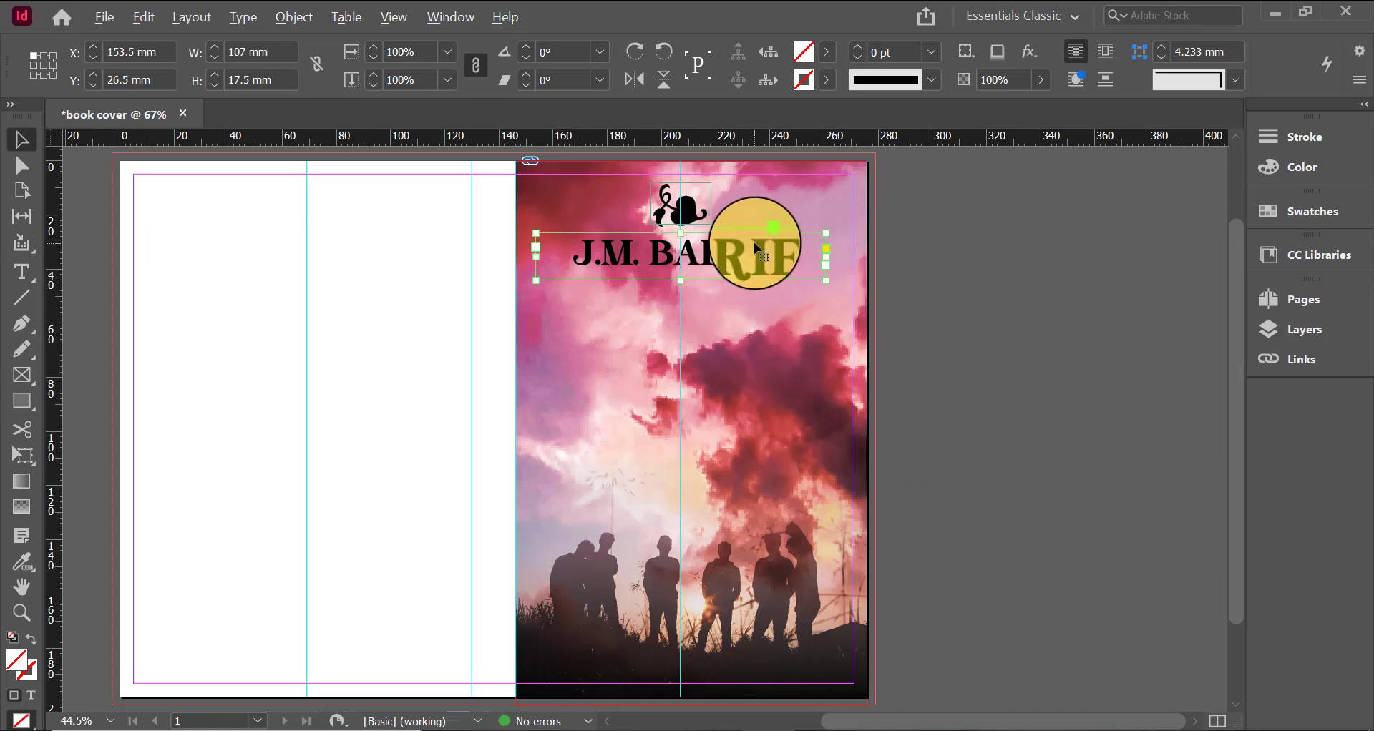
Duplicate the author name frame just below the original and replace the copy's text with "Bestselling Author"
{"action": "left_click_drag", "start_coordinate": [753, 251], "coordinate": [577, 313]}
{"action": "double_click", "coordinate": [746, 313]}
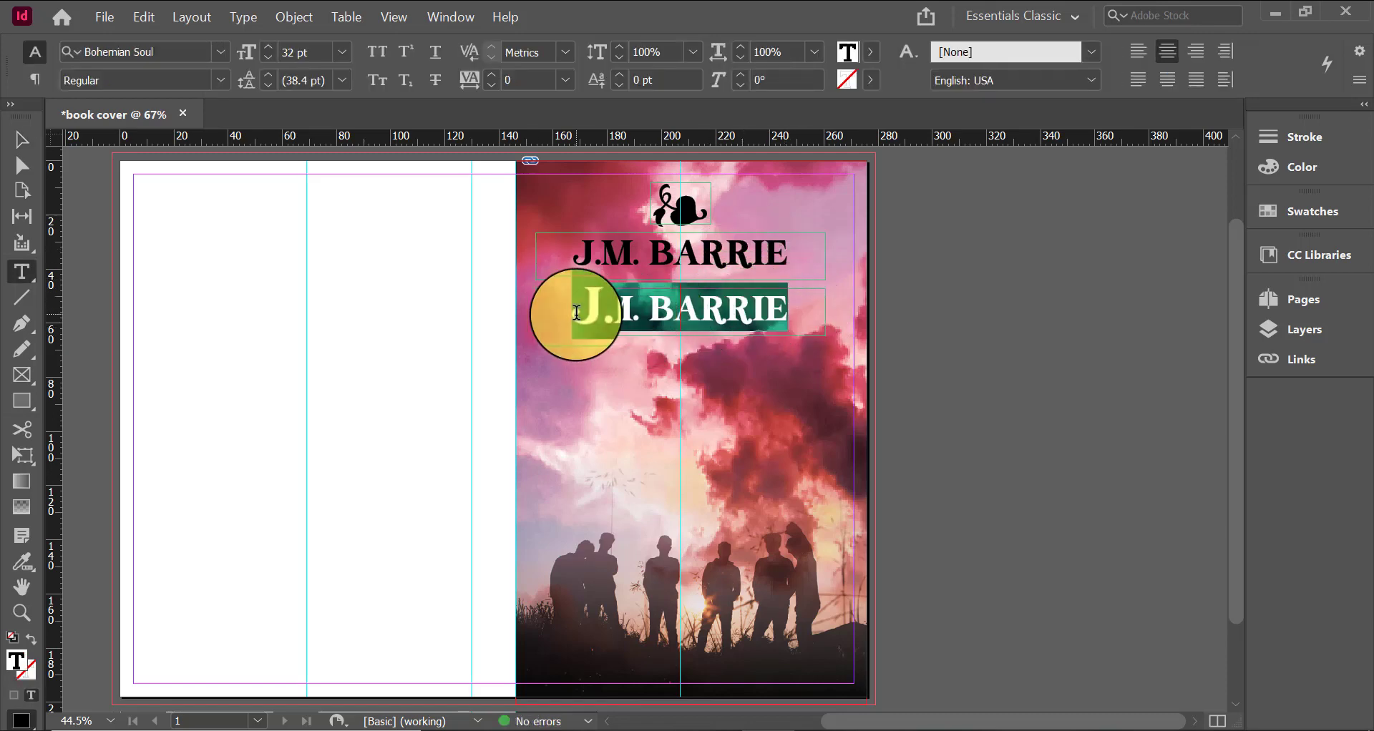
{"action": "key", "text": "BackSpace"}
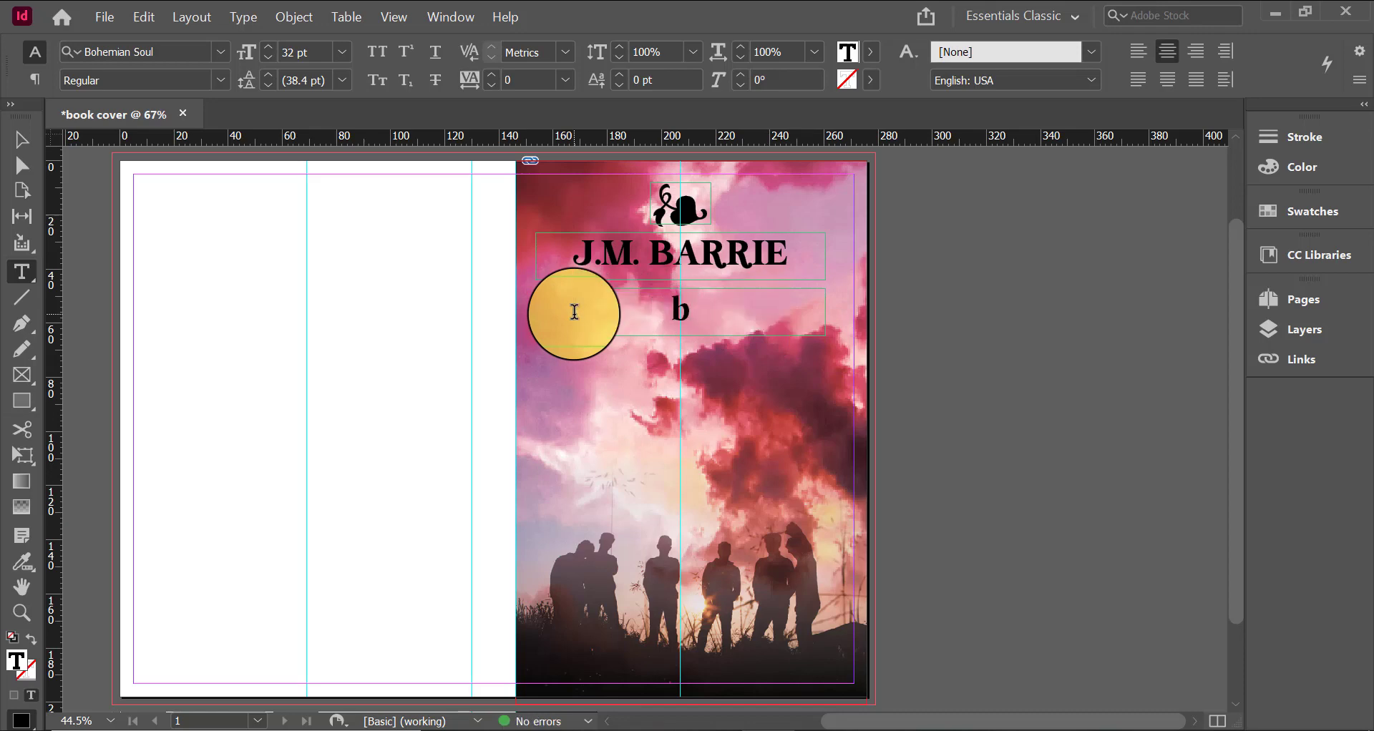
{"action": "type", "text": "Bestsell"}
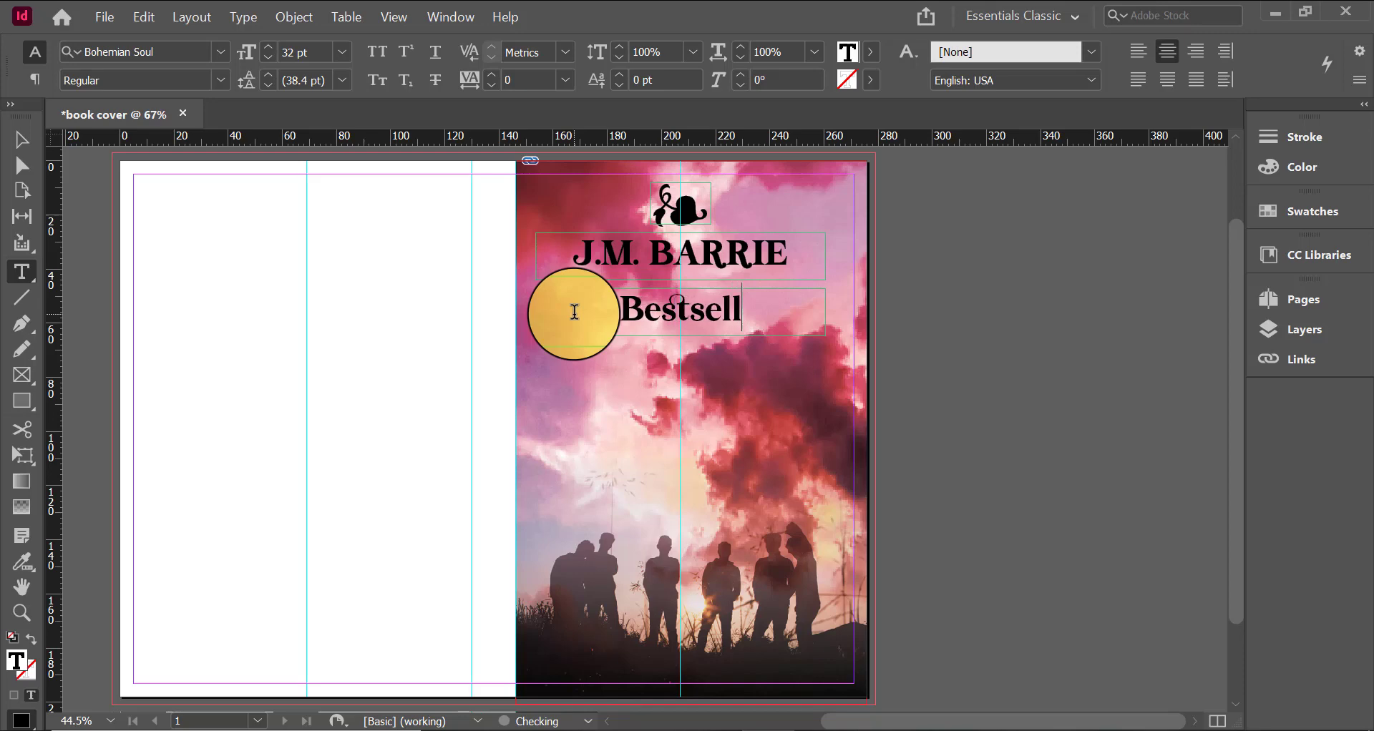
{"action": "type", "text": "ing "}
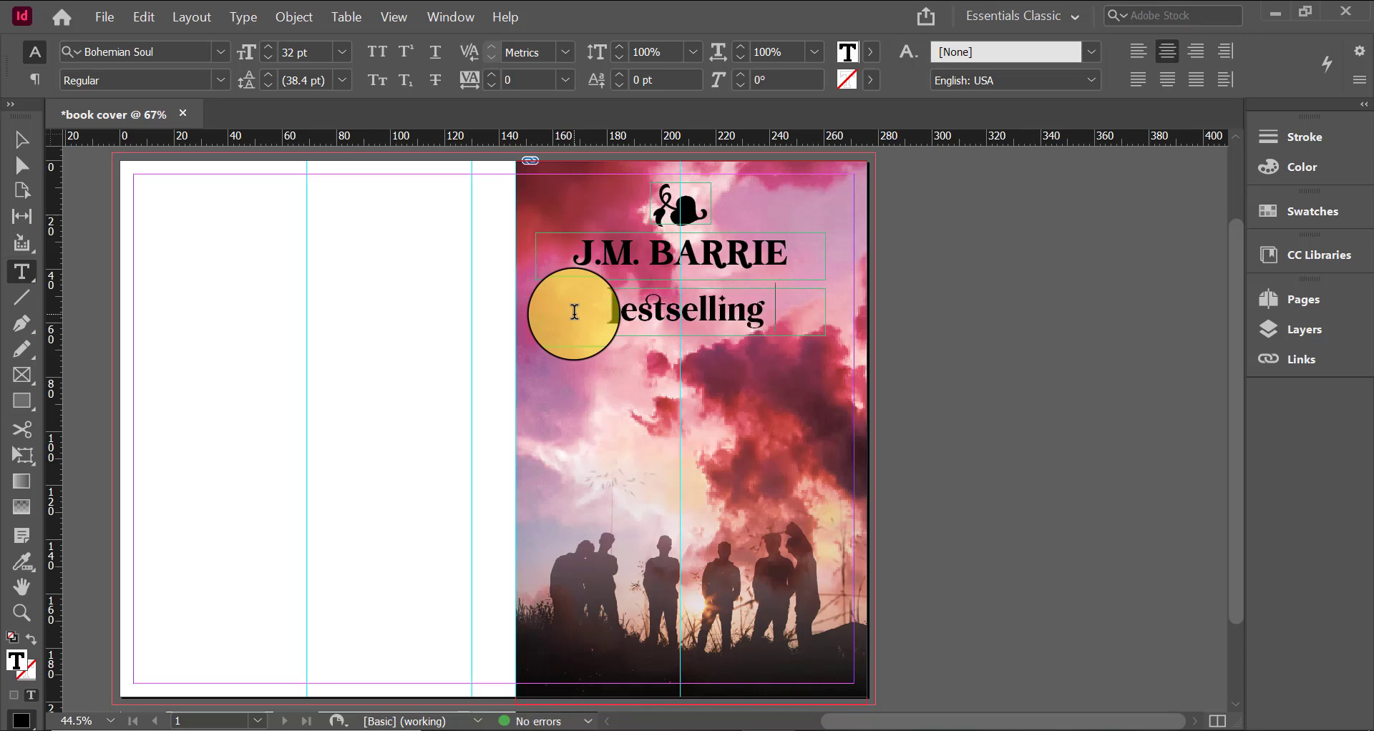
{"action": "type", "text": "S"}
{"action": "key", "text": "BackSpace"}
{"action": "type", "text": "Author"}
Set the "Bestselling Author" line to 24 pt and move its frame up close beneath the author name
{"action": "key", "text": "ctrl+a"}
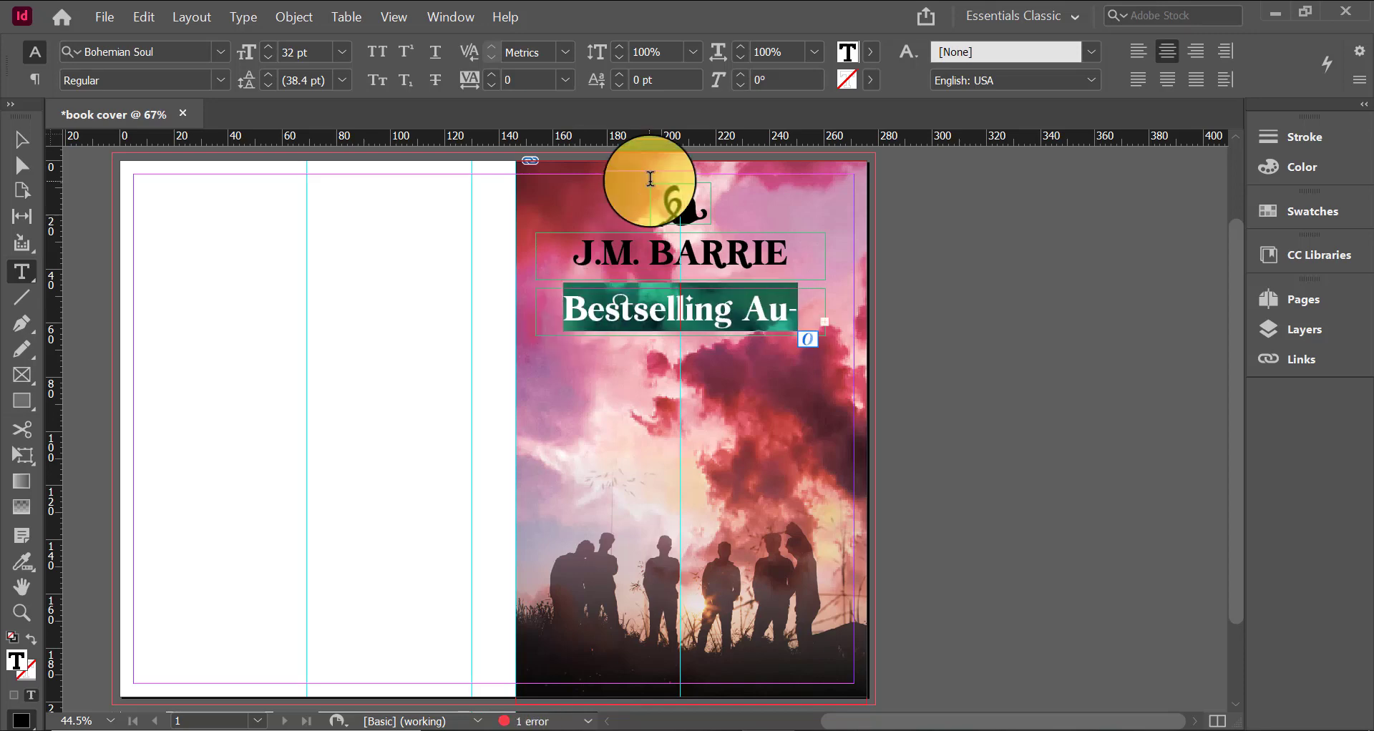
{"action": "left_click", "coordinate": [342, 48]}
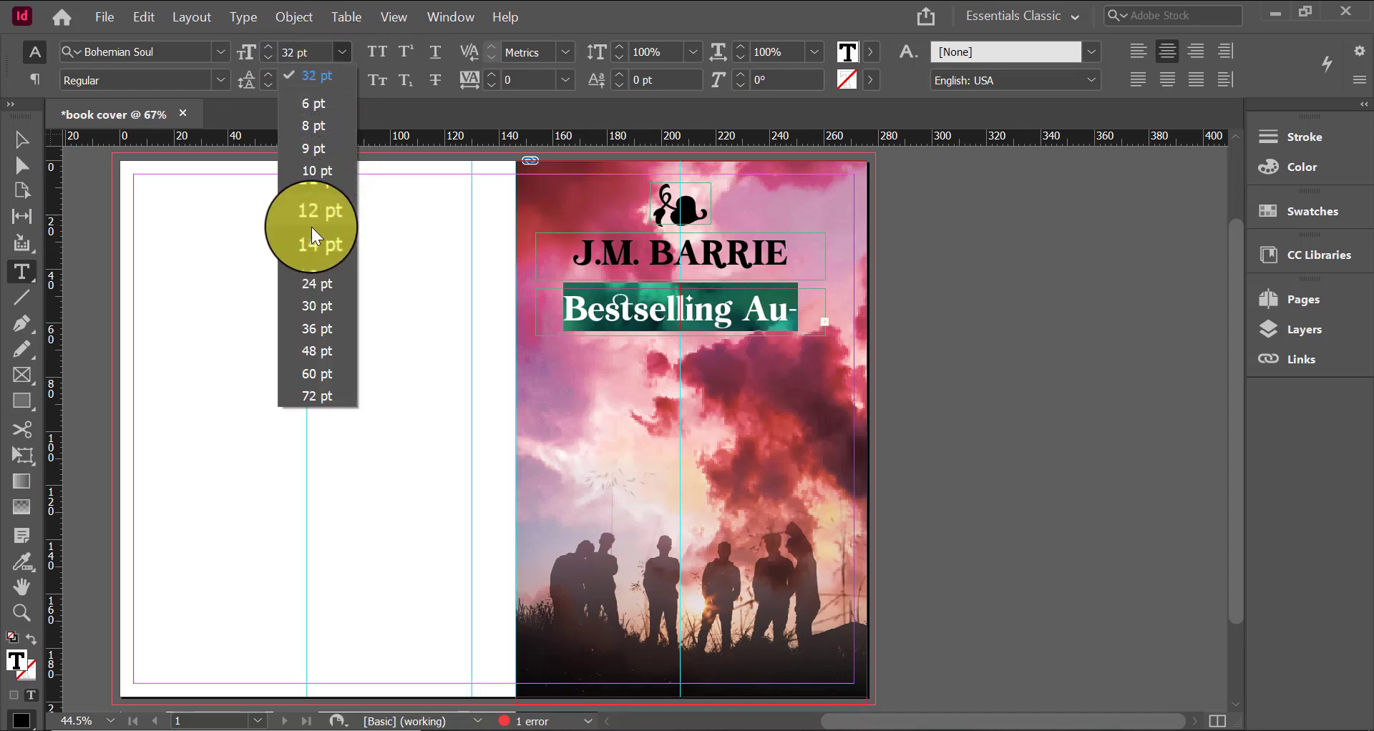
{"action": "left_click", "coordinate": [311, 230]}
{"action": "left_click", "coordinate": [342, 50]}
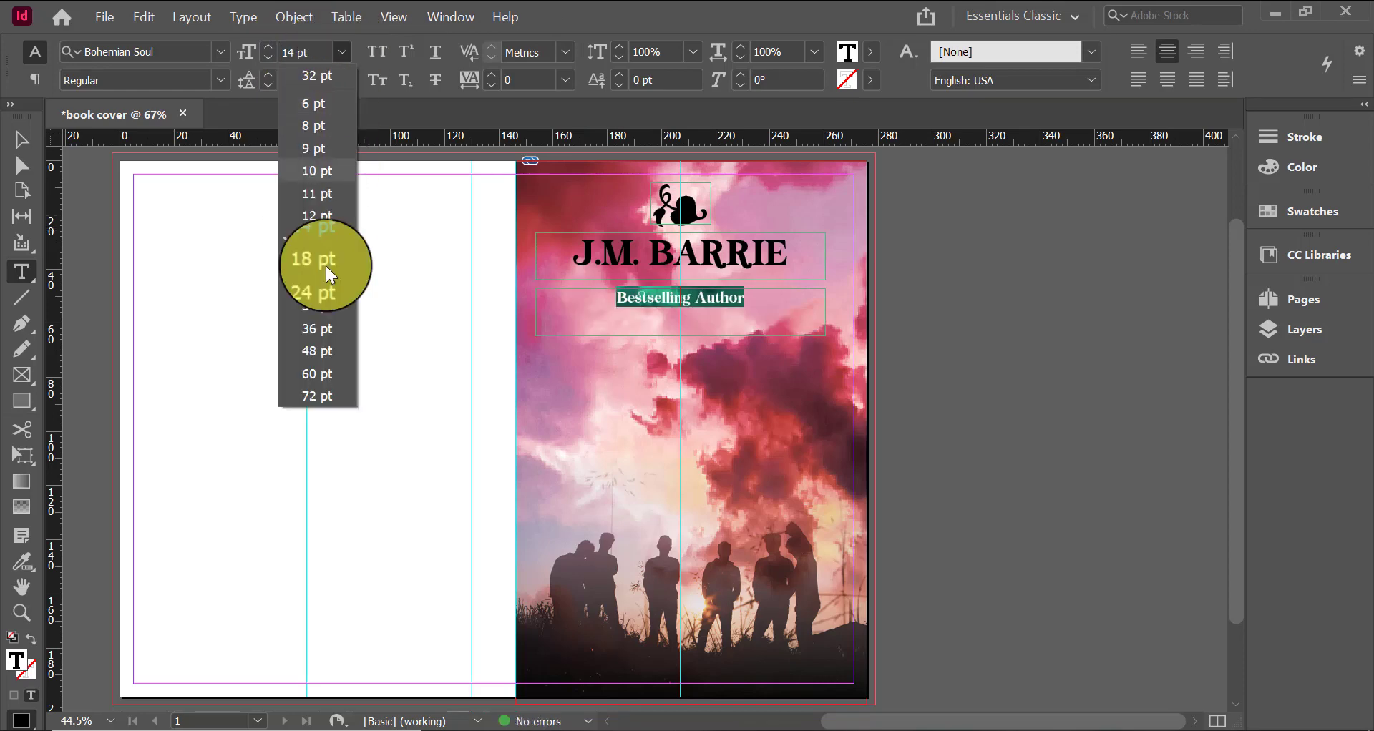
{"action": "left_click", "coordinate": [321, 284]}
{"action": "key", "text": "Escape"}
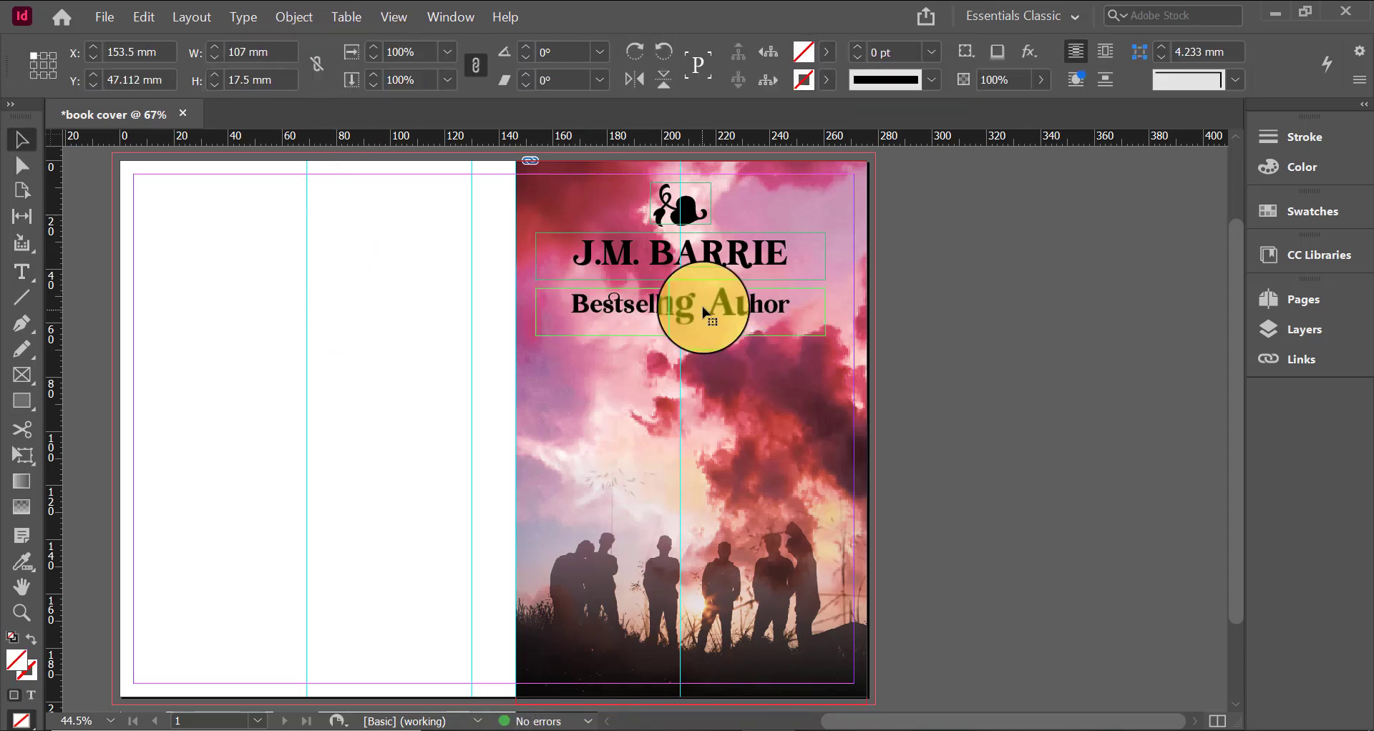
{"action": "left_click_drag", "start_coordinate": [704, 309], "coordinate": [701, 298]}
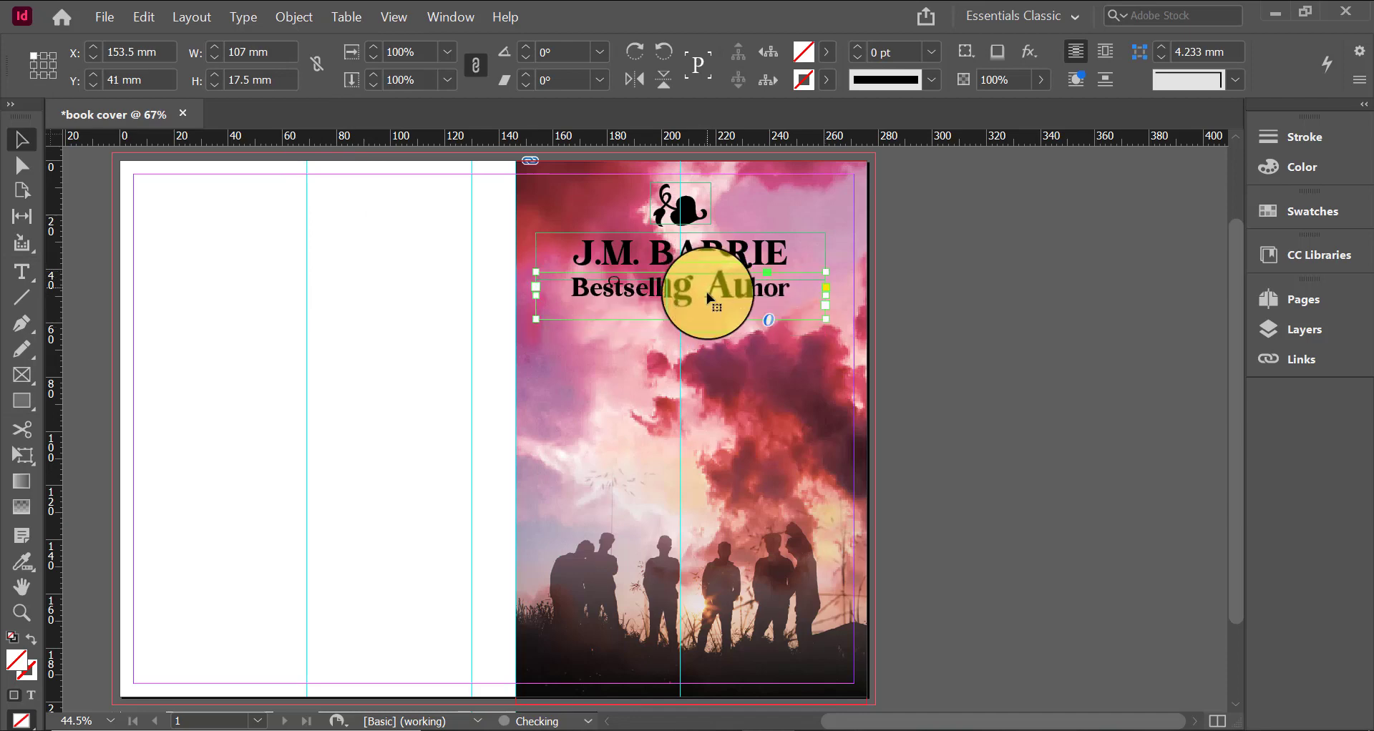
{"action": "left_click_drag", "start_coordinate": [797, 271], "coordinate": [769, 292]}
Duplicate the author name frame down toward the middle of the front cover and replace the copy's text with "Peter Pan"
{"action": "left_click", "coordinate": [721, 258]}
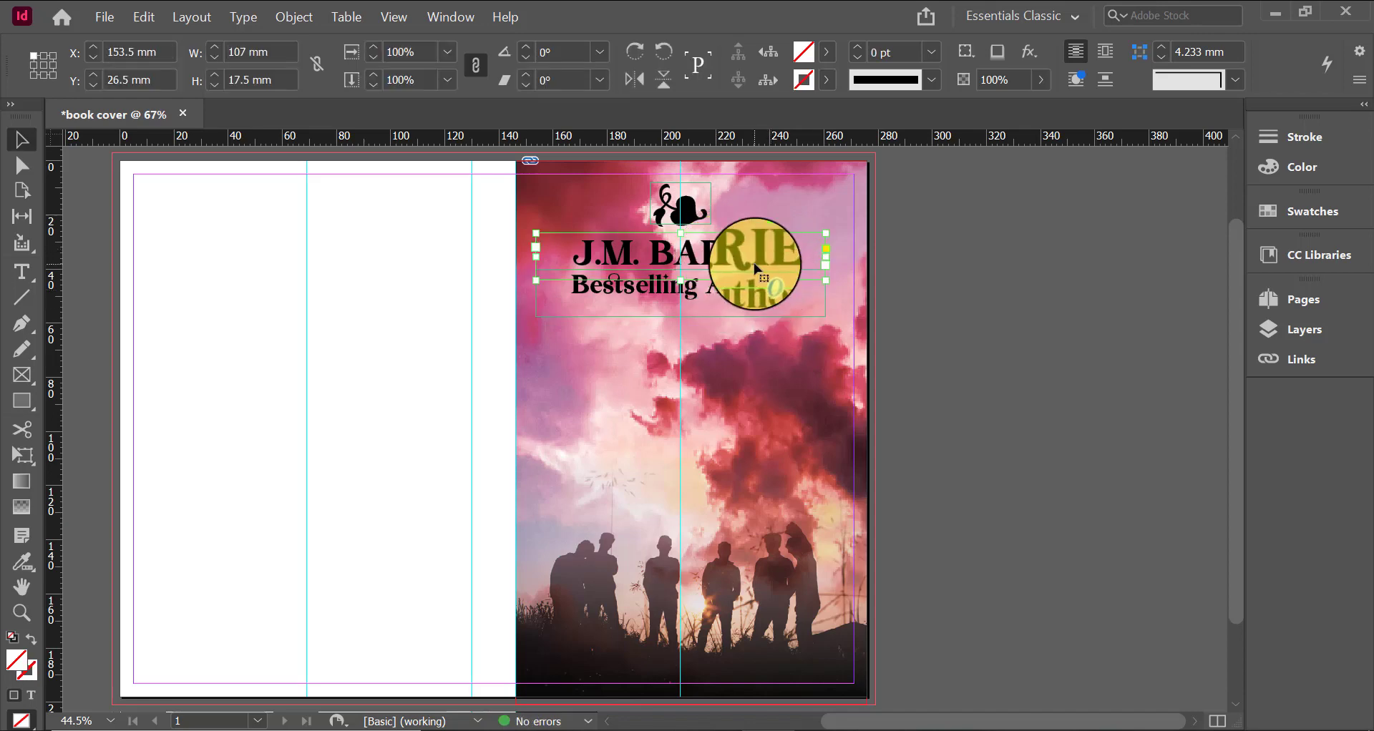
{"action": "left_click_drag", "start_coordinate": [756, 270], "coordinate": [760, 408]}
{"action": "left_click_drag", "start_coordinate": [792, 390], "coordinate": [566, 395]}
{"action": "type", "text": "P"}
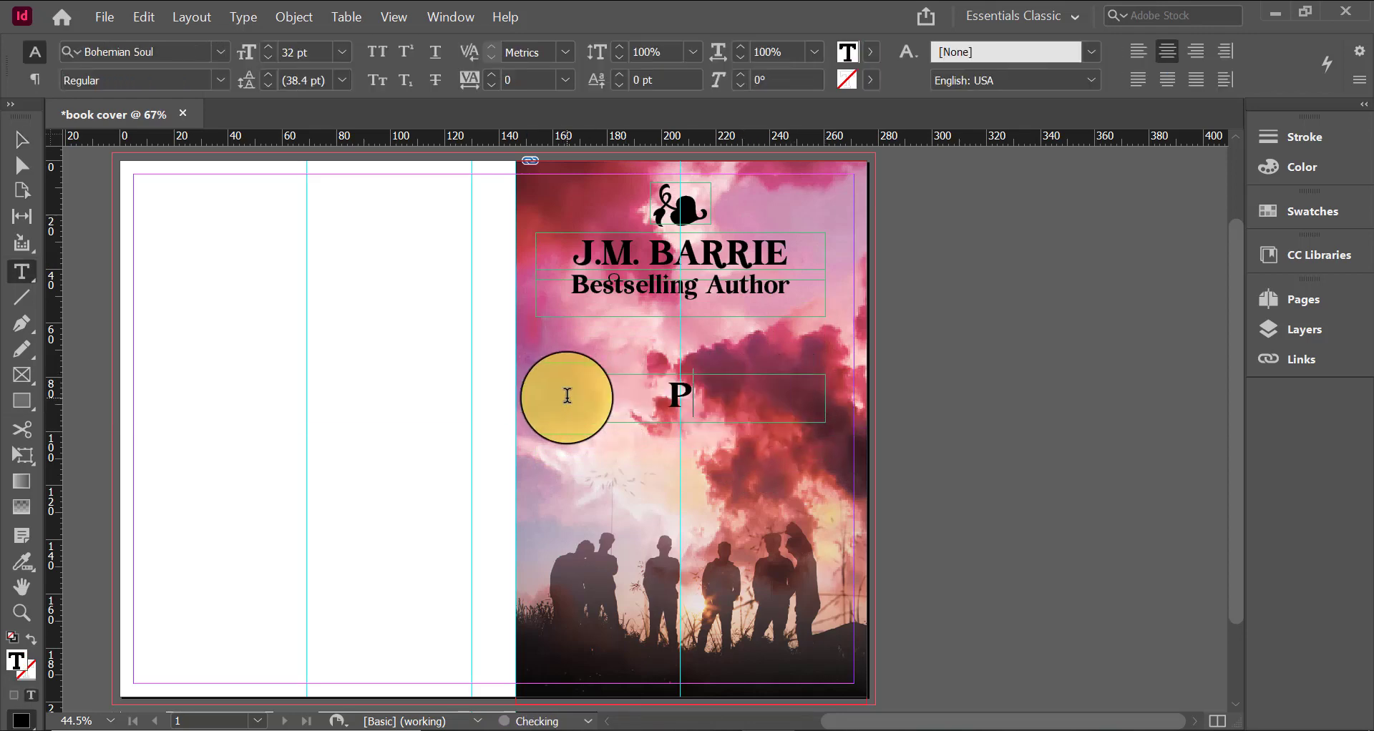
{"action": "type", "text": "eter Pan"}
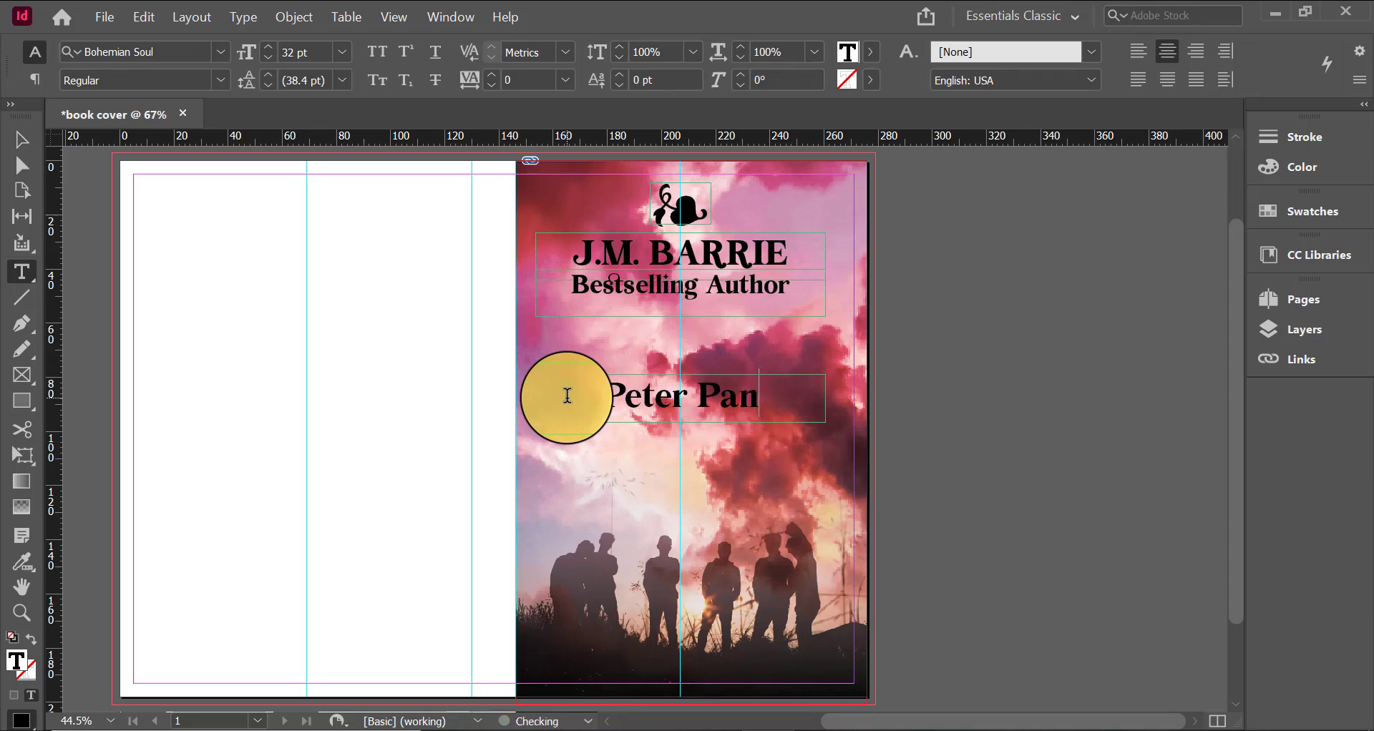
Set the "Peter Pan" title to 48 pt and enlarge its text frame to about 112.5 by 50 mm
{"action": "key", "text": "ctrl+a"}
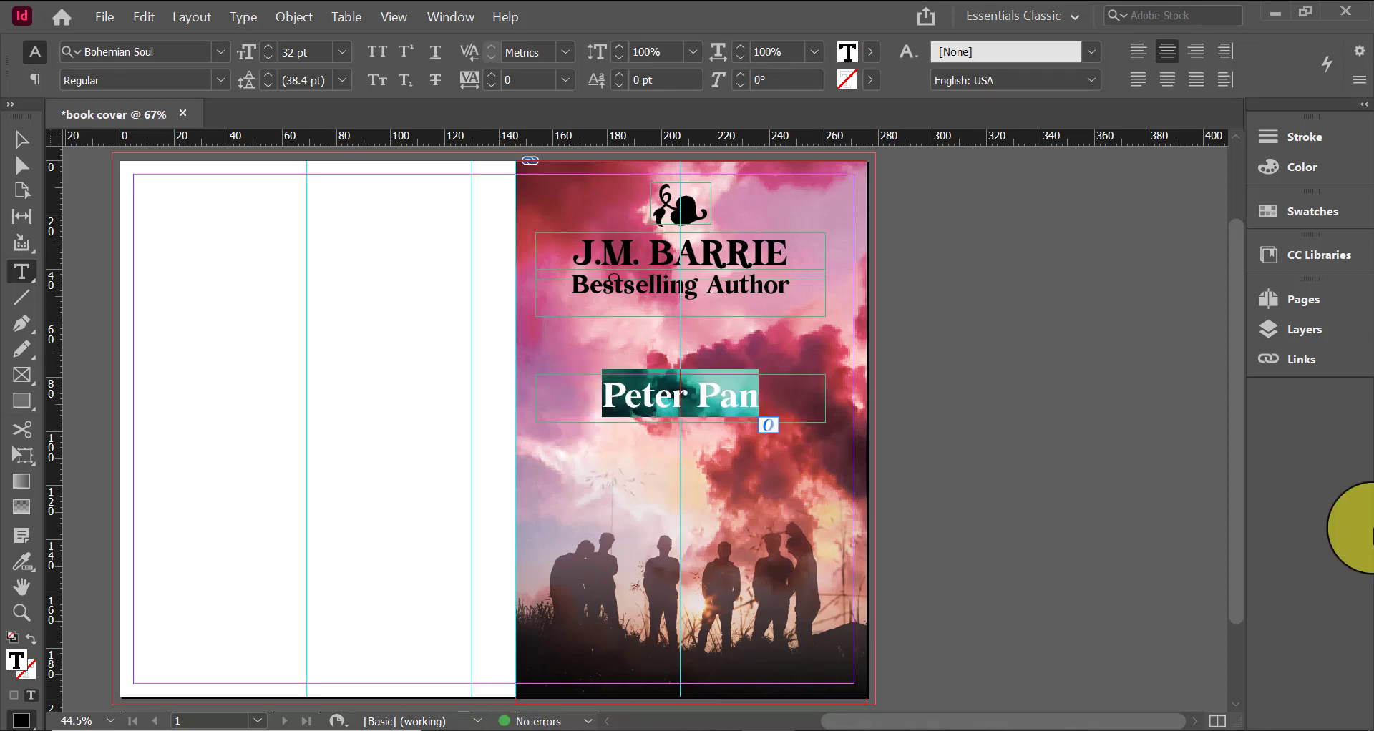
{"action": "left_click", "coordinate": [342, 53]}
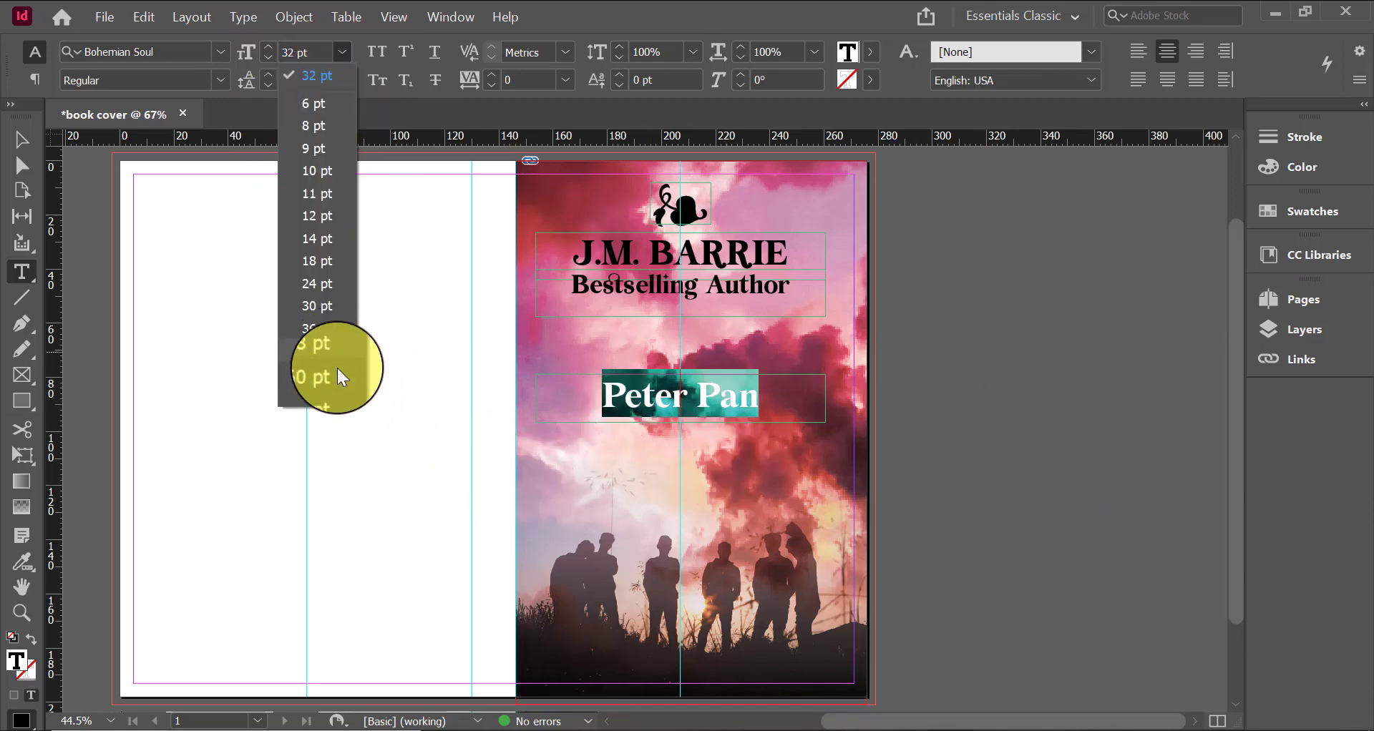
{"action": "left_click", "coordinate": [317, 351]}
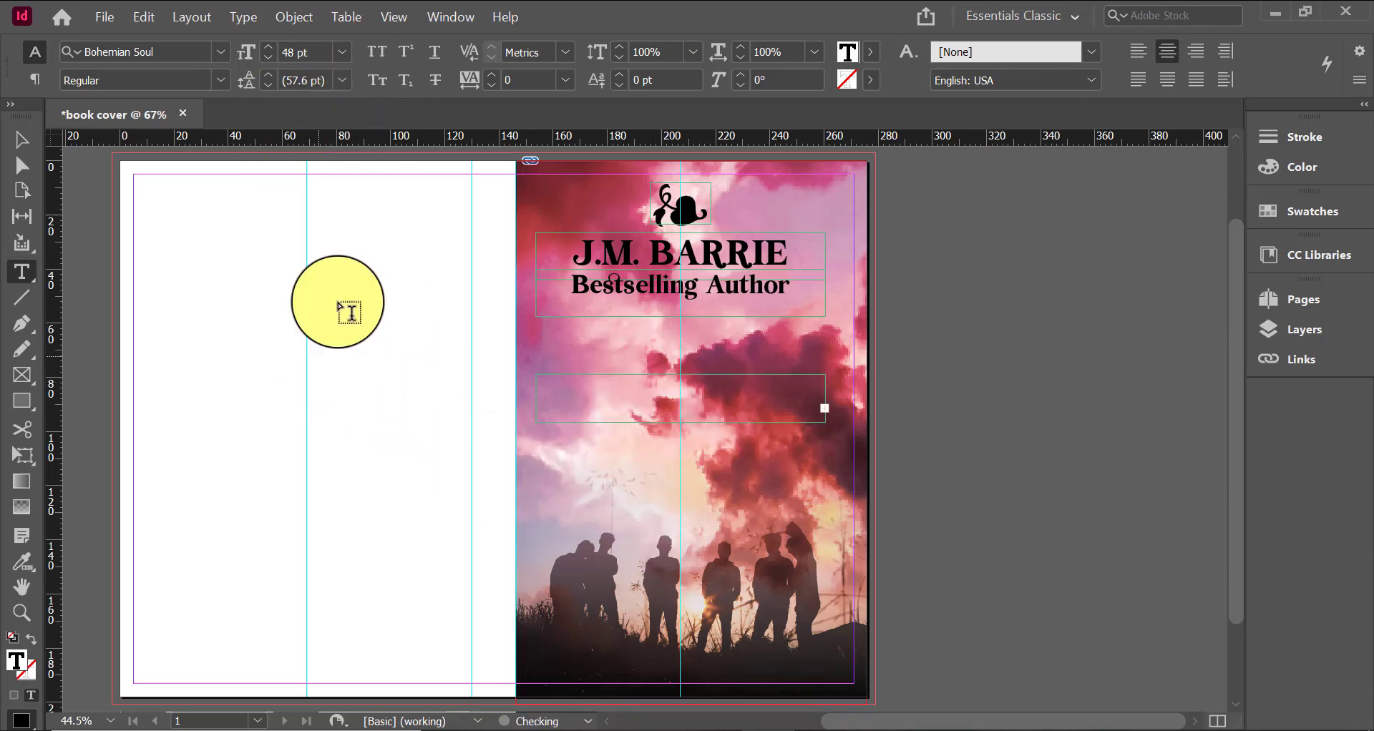
{"action": "key", "text": "Escape"}
{"action": "left_click_drag", "start_coordinate": [825, 422], "coordinate": [841, 510]}
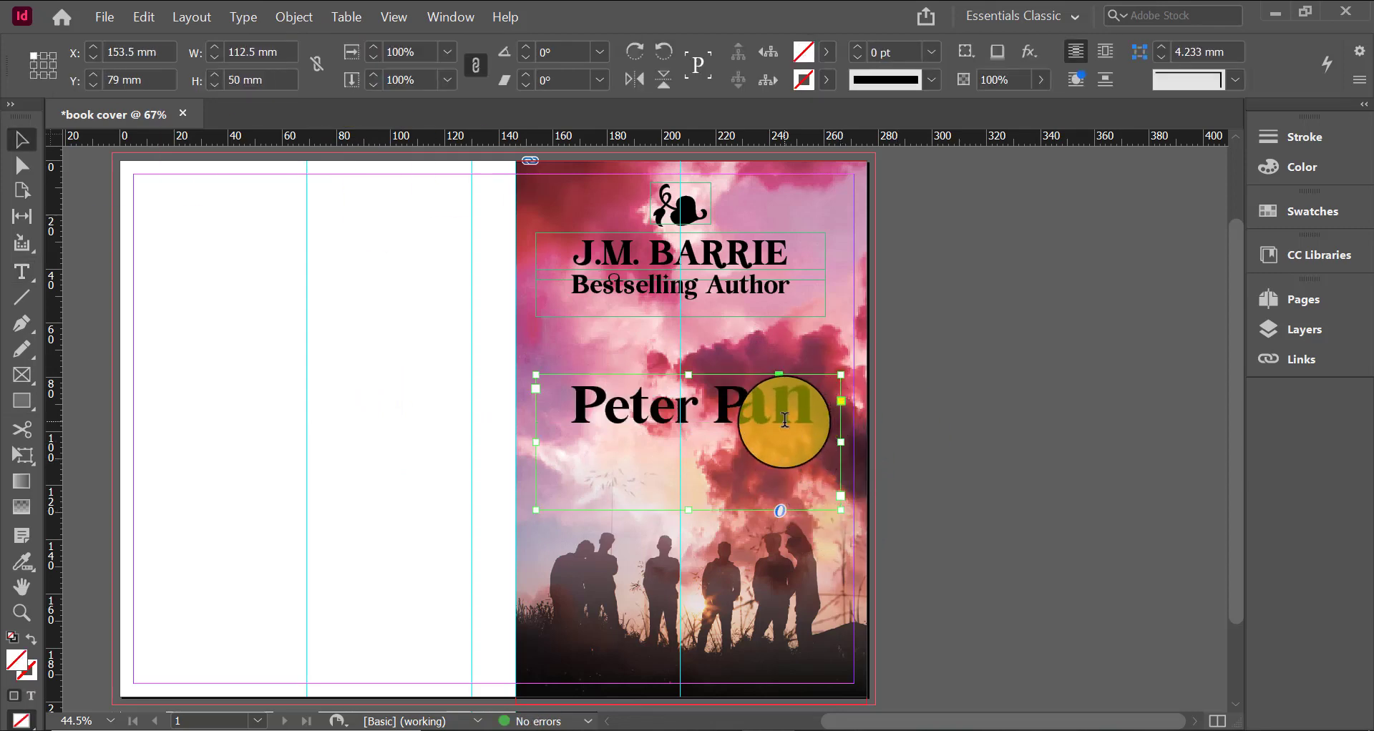
Apply the OpenType stylistic sets Set 2 and Set 4 to the whole "Peter Pan" title
{"action": "double_click", "coordinate": [804, 409]}
{"action": "left_click_drag", "start_coordinate": [805, 409], "coordinate": [566, 399]}
{"action": "right_click", "coordinate": [737, 411]}
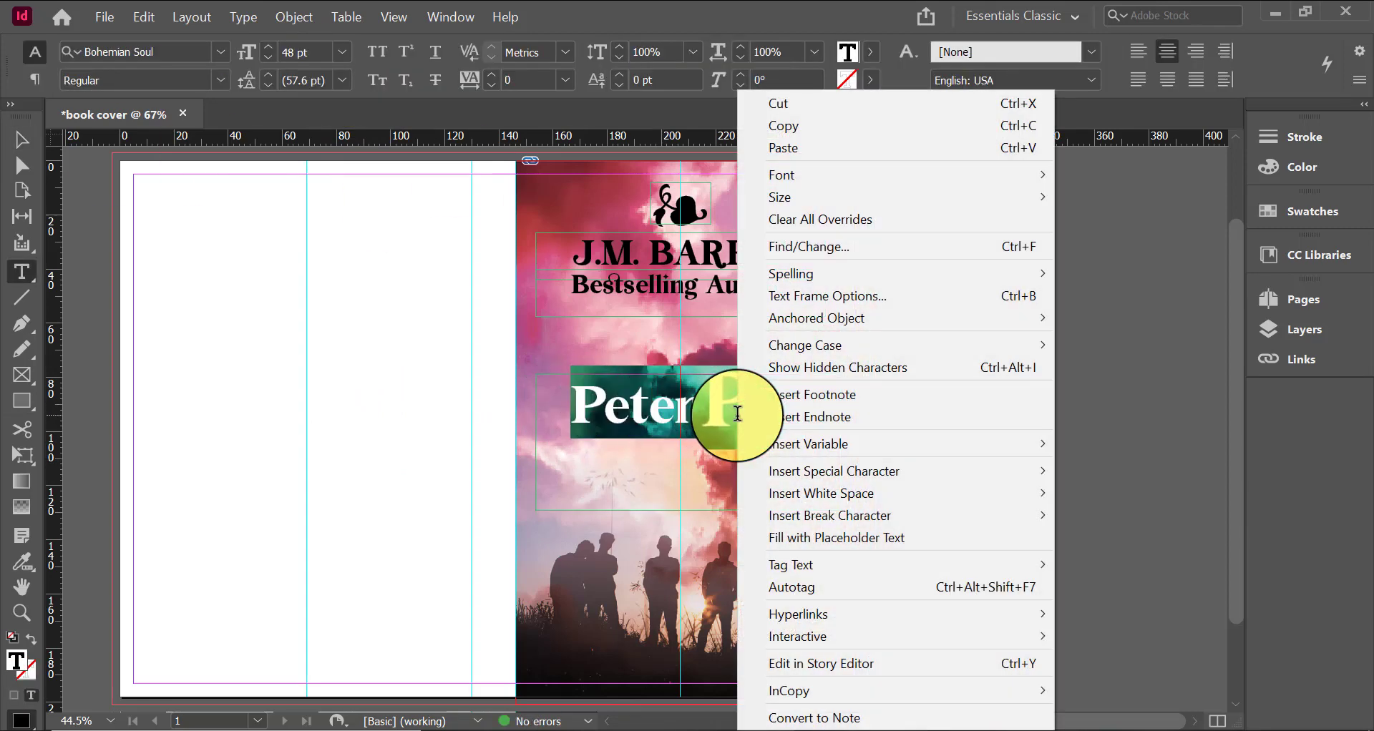
{"action": "left_click", "coordinate": [730, 411]}
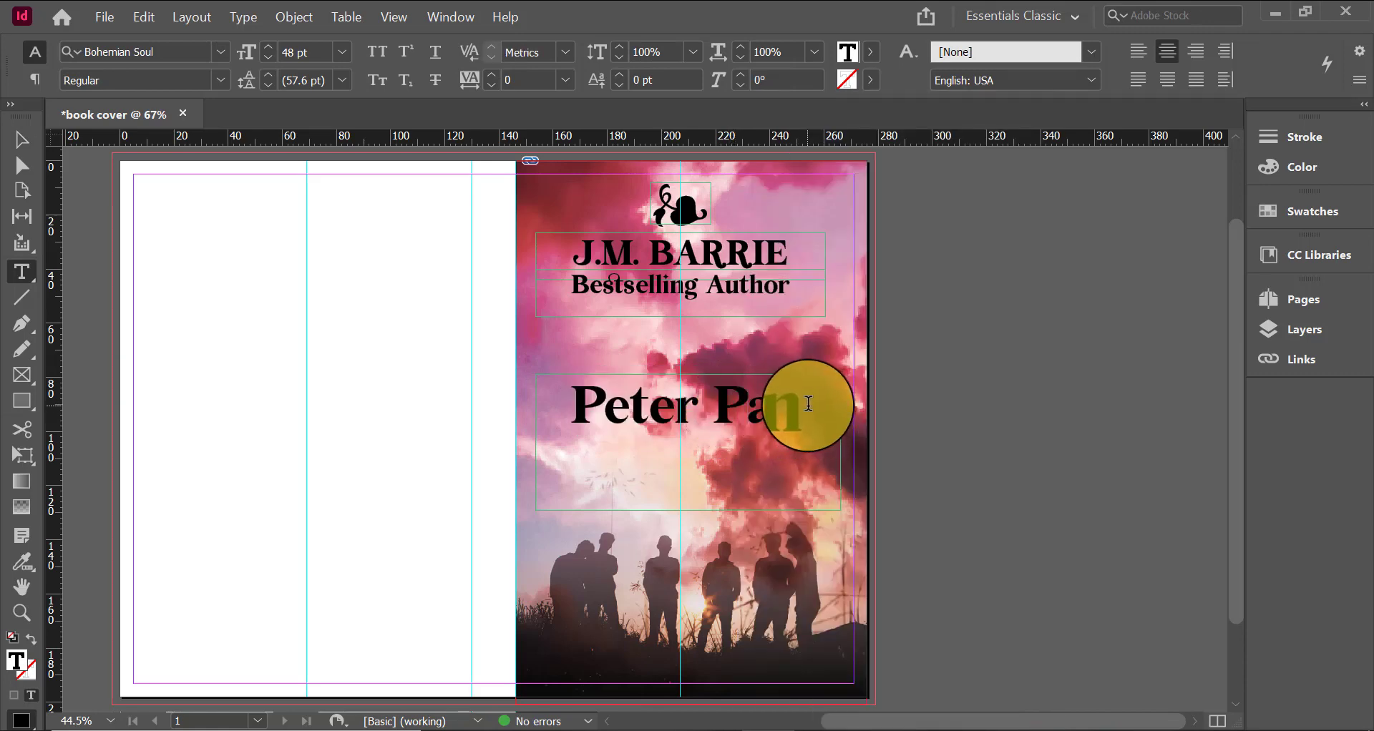
{"action": "left_click_drag", "start_coordinate": [804, 408], "coordinate": [562, 357]}
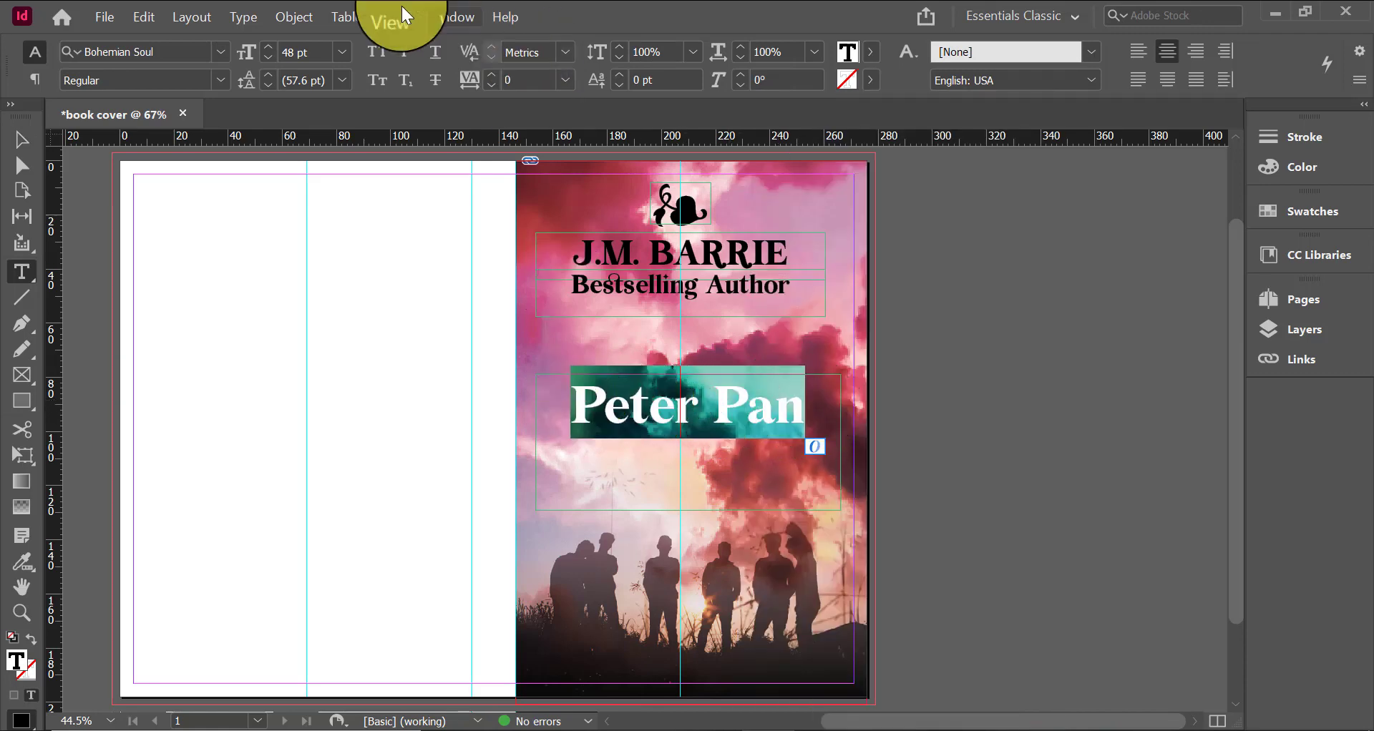
{"action": "left_click", "coordinate": [818, 452]}
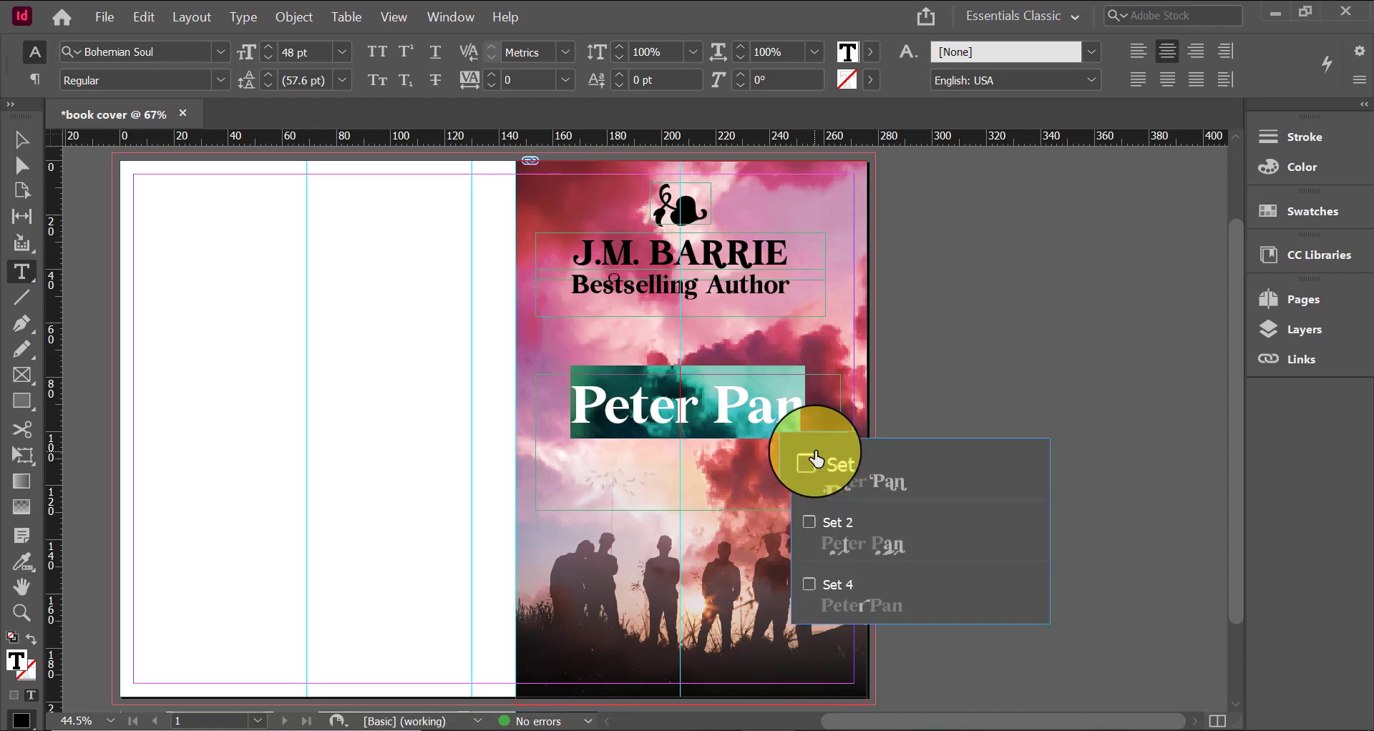
{"action": "left_click", "coordinate": [916, 560]}
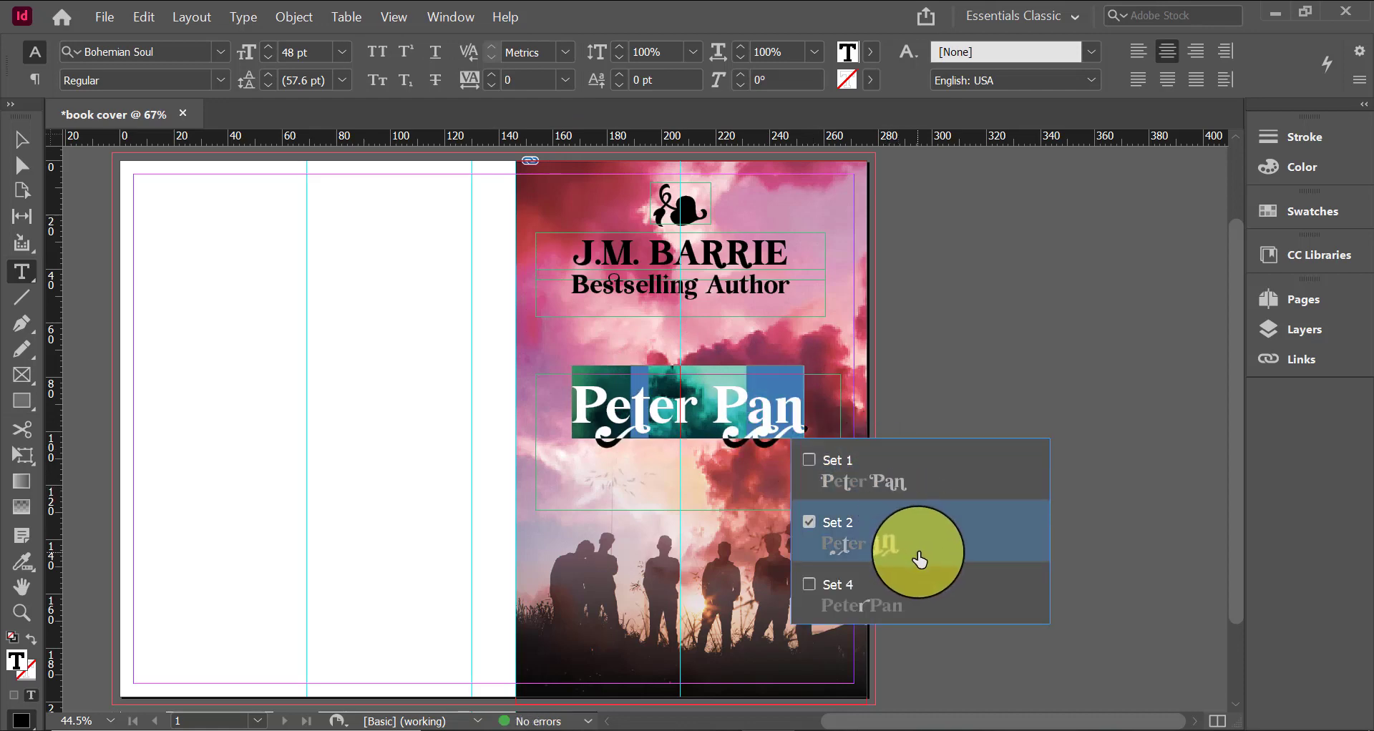
{"action": "left_click", "coordinate": [917, 602]}
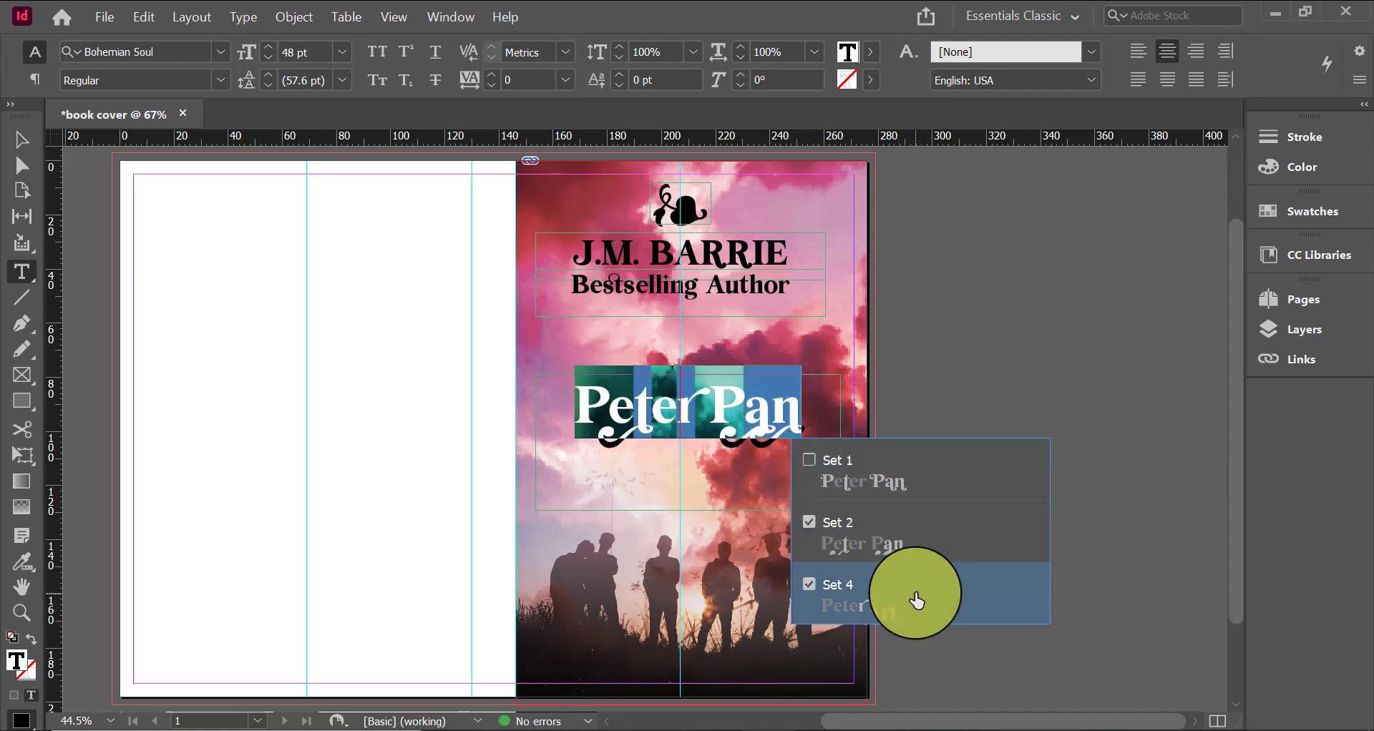
Reselect the whole "Peter Pan" title and turn on stylistic Set 1 for it
{"action": "left_click", "coordinate": [784, 407]}
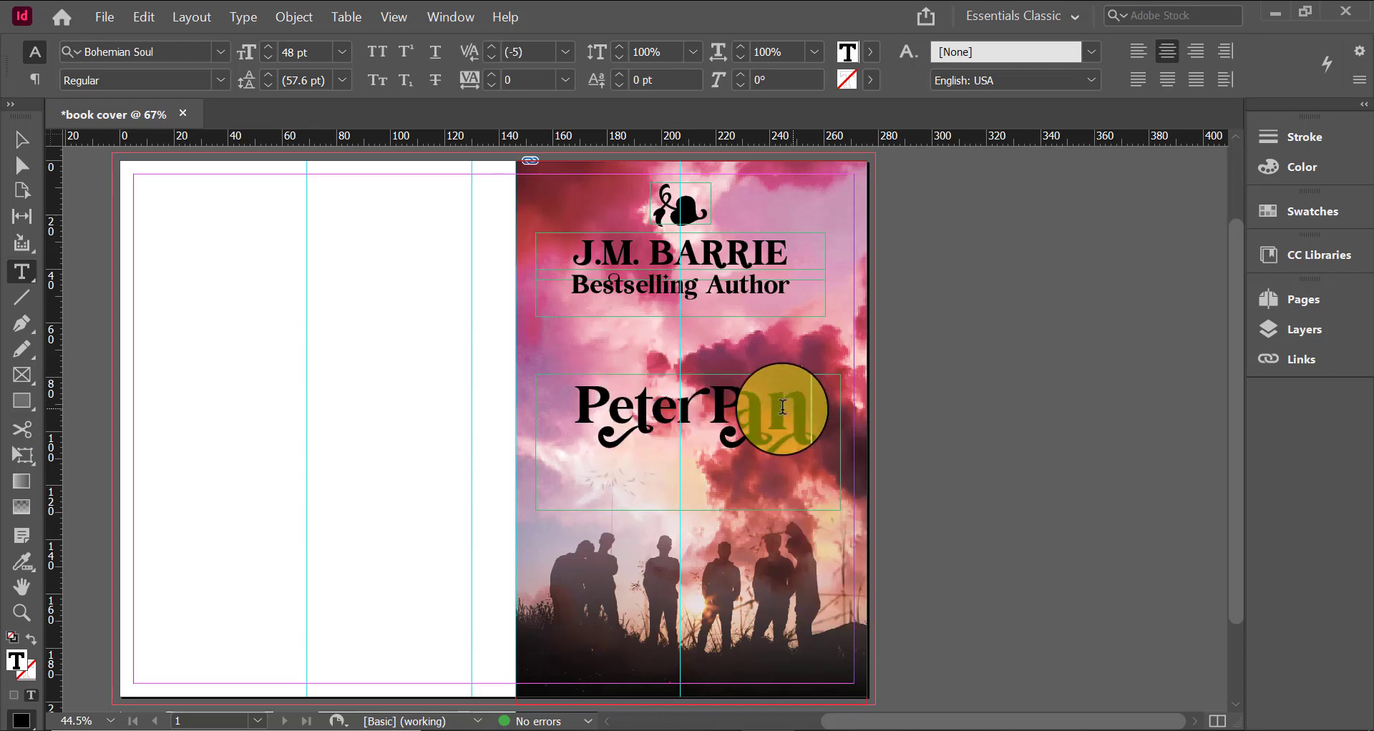
{"action": "triple_click", "coordinate": [784, 407]}
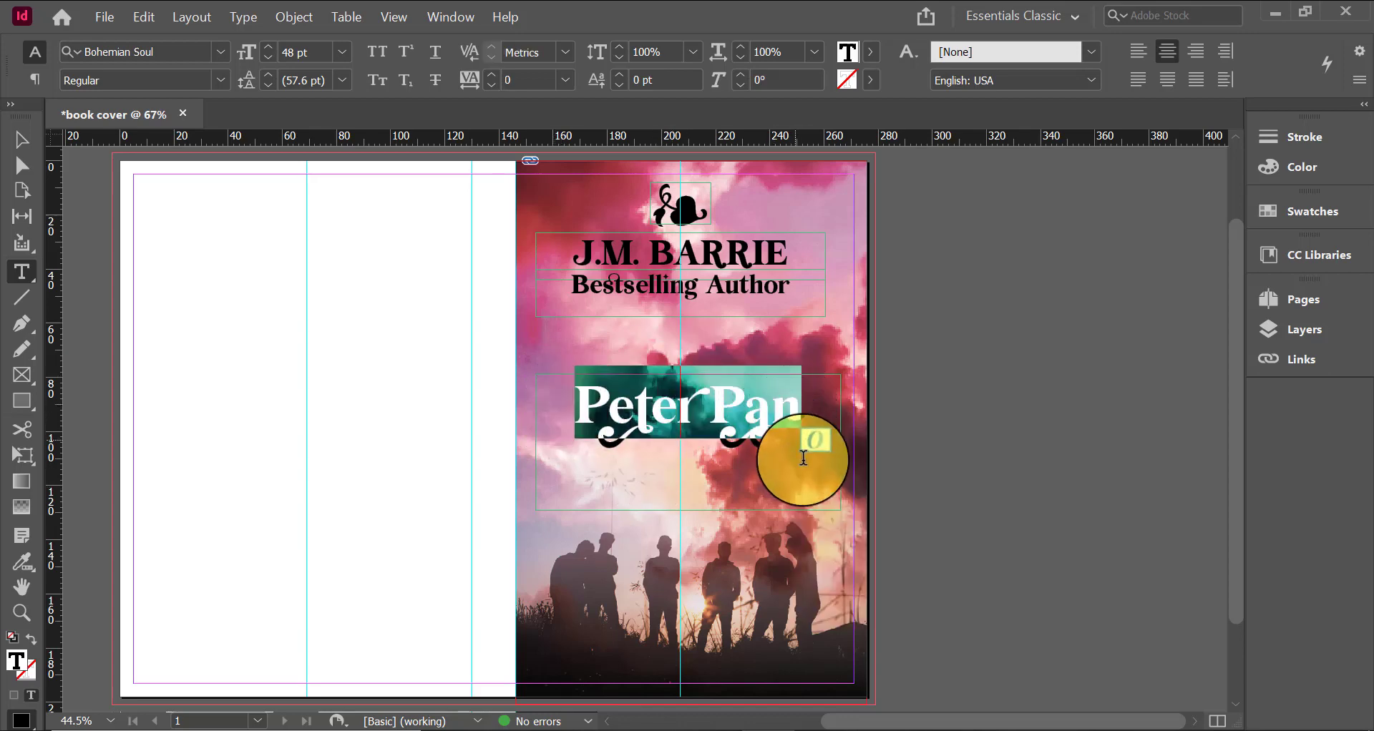
{"action": "left_click", "coordinate": [817, 446]}
{"action": "left_click", "coordinate": [851, 466]}
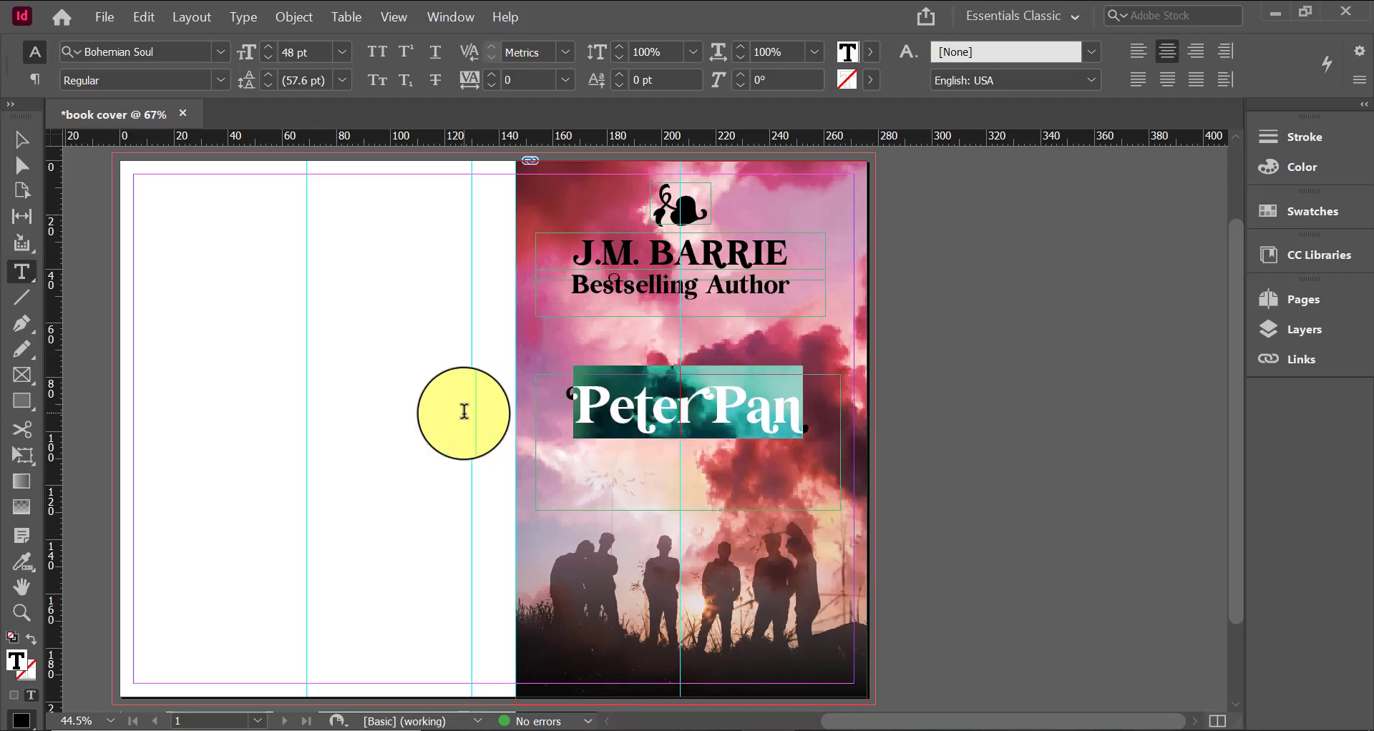
Preview the cover and move the Peter Pan title up to about Y 66.5 mm on the front cover
{"action": "key", "text": "Escape"}
{"action": "left_click", "coordinate": [960, 530]}
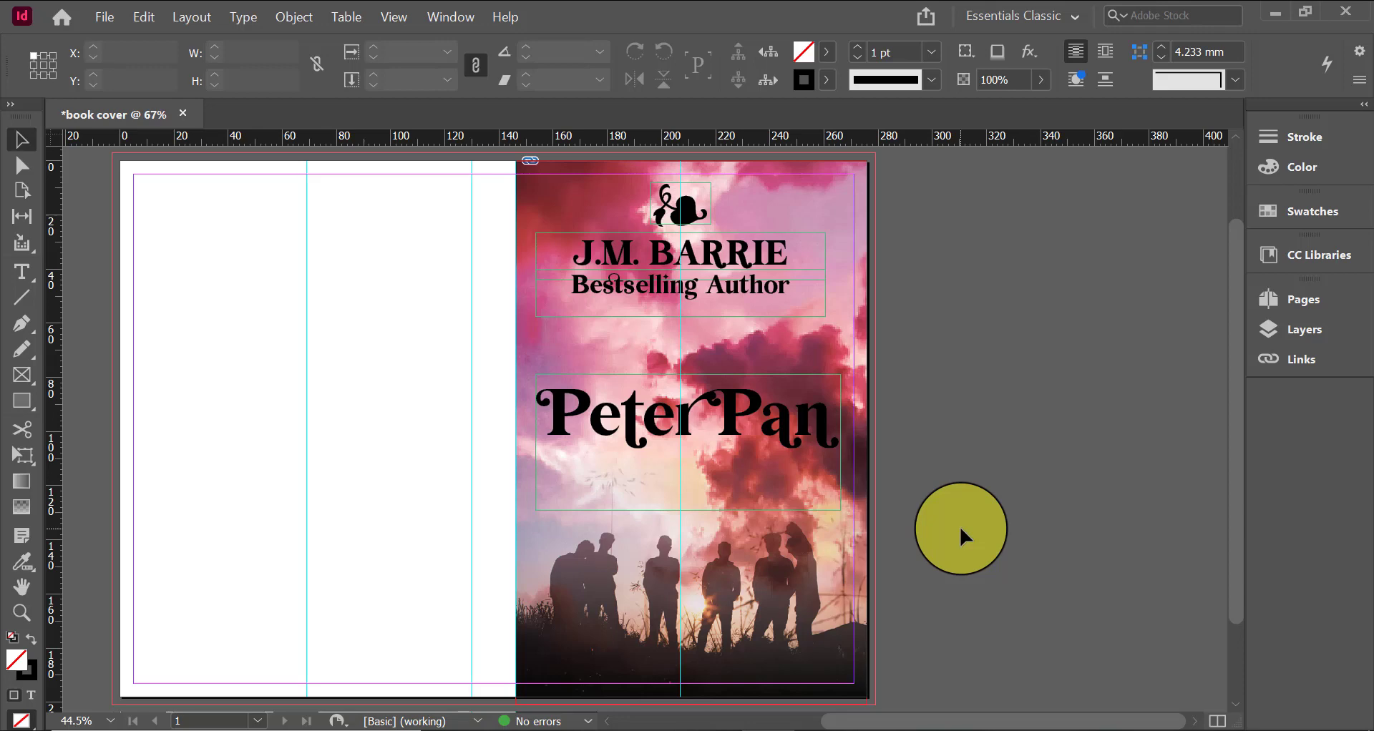
{"action": "key", "text": "w"}
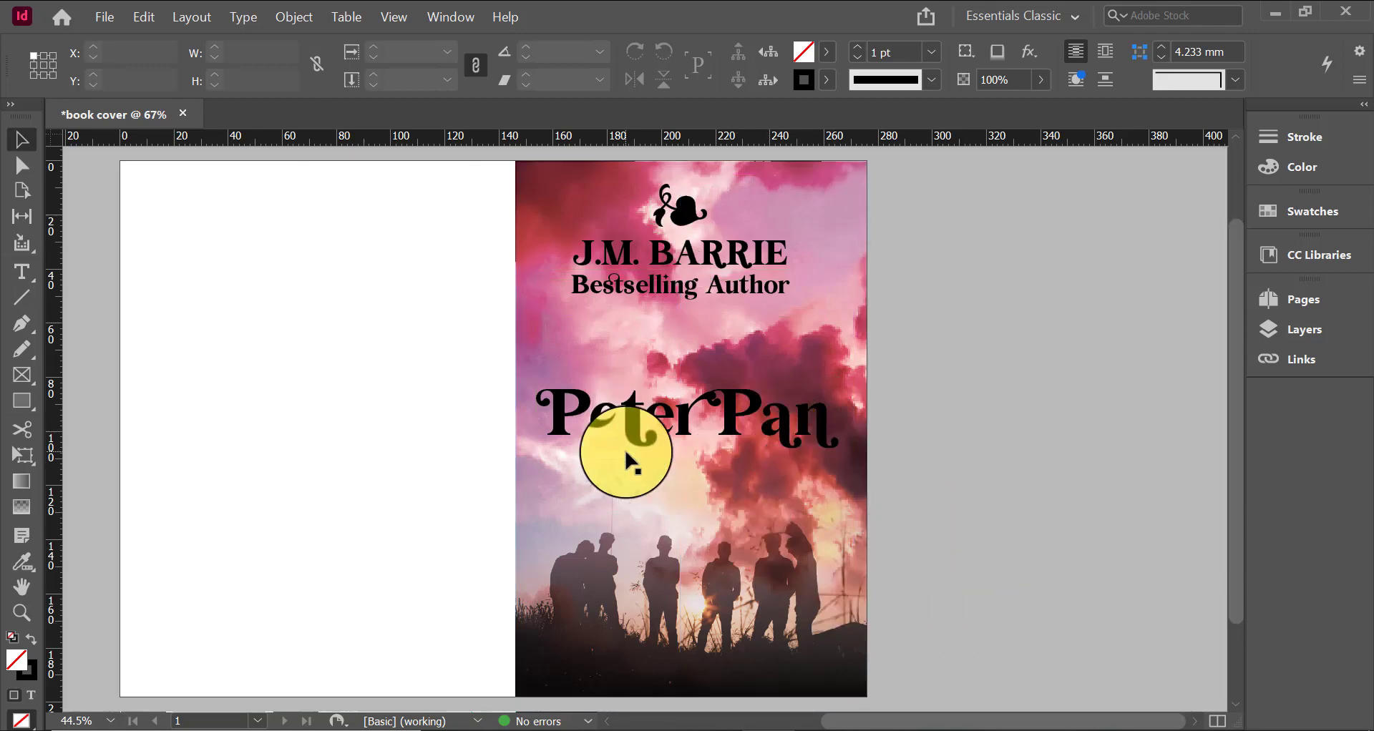
{"action": "left_click_drag", "start_coordinate": [678, 411], "coordinate": [688, 392]}
{"action": "key", "text": "w"}
Fit the text frames of the author name and the "Bestselling Author" line to their content
{"action": "left_click", "coordinate": [737, 254]}
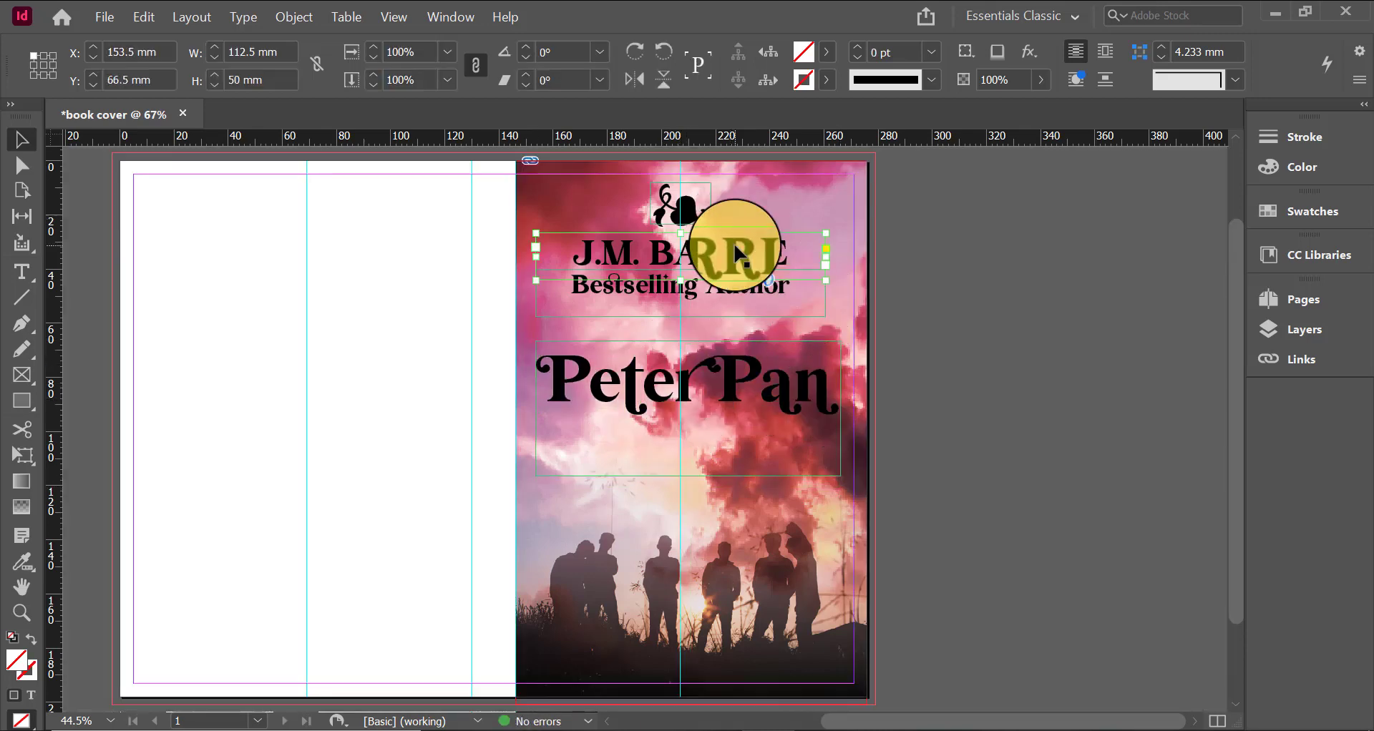
{"action": "left_click", "coordinate": [737, 251]}
{"action": "right_click", "coordinate": [736, 250]}
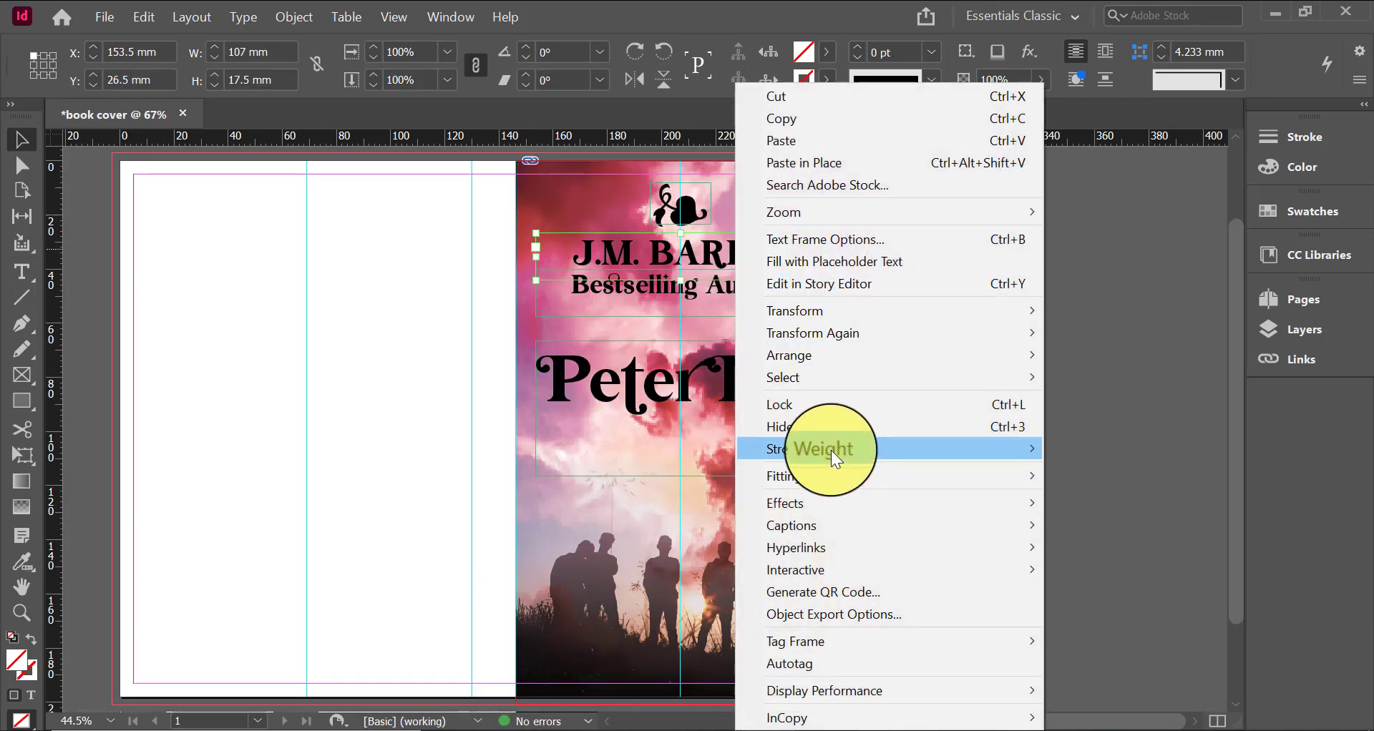
{"action": "mouse_move", "coordinate": [848, 475]}
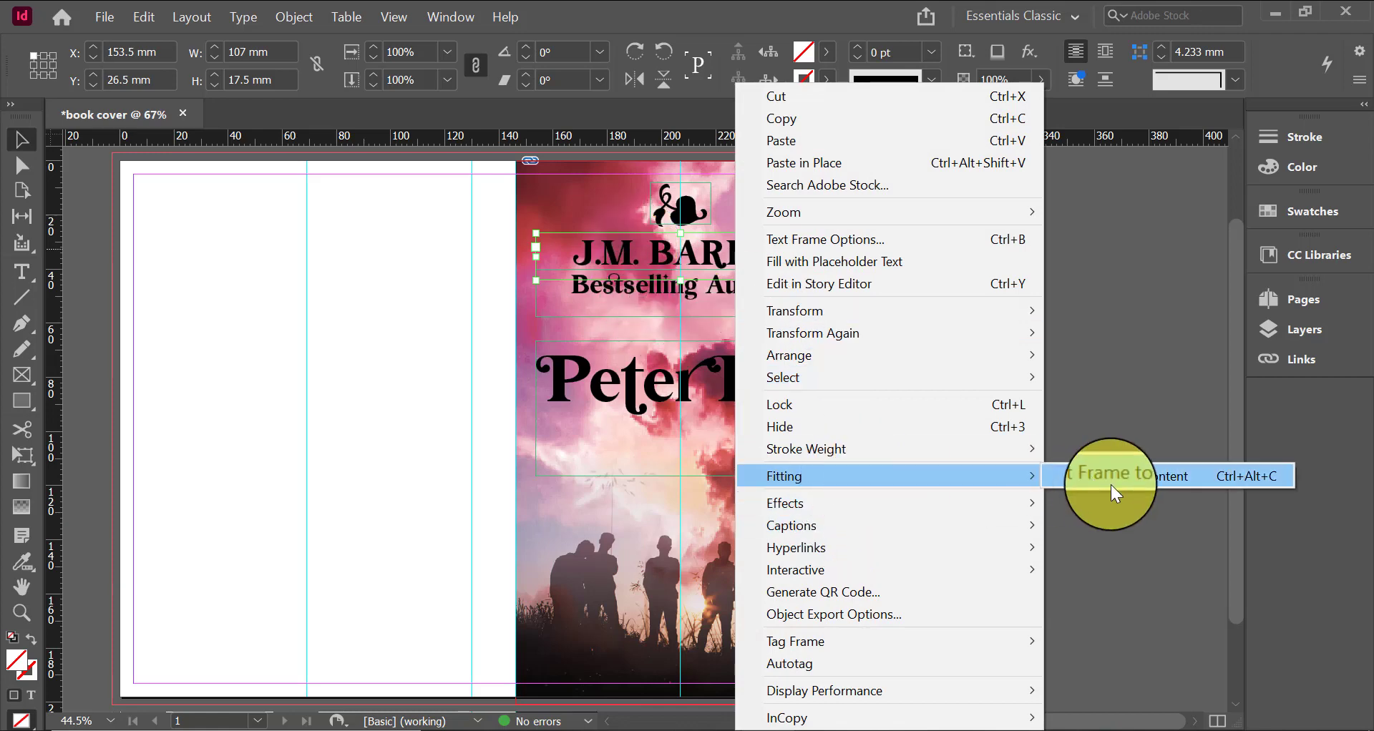
{"action": "left_click", "coordinate": [1110, 483]}
{"action": "left_click", "coordinate": [791, 284]}
{"action": "right_click", "coordinate": [790, 286]}
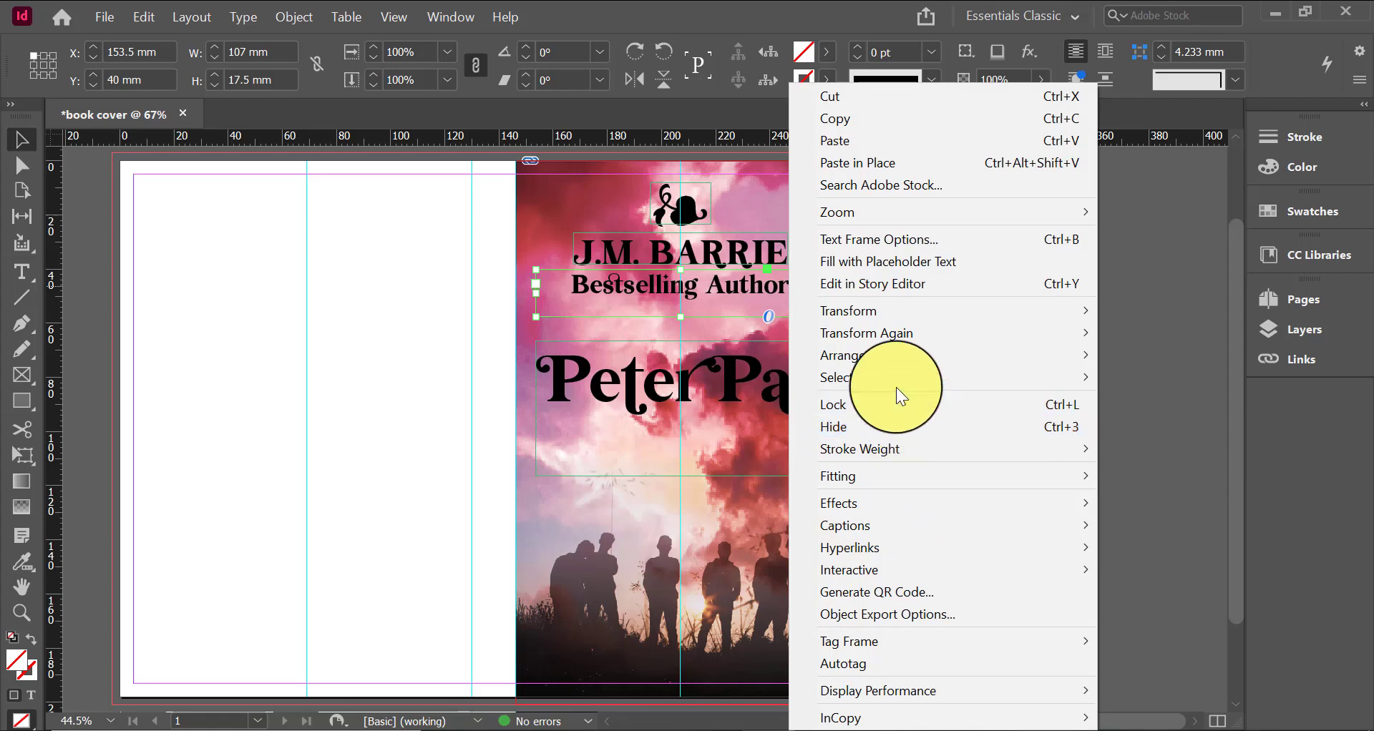
{"action": "mouse_move", "coordinate": [905, 474]}
{"action": "left_click", "coordinate": [1241, 477]}
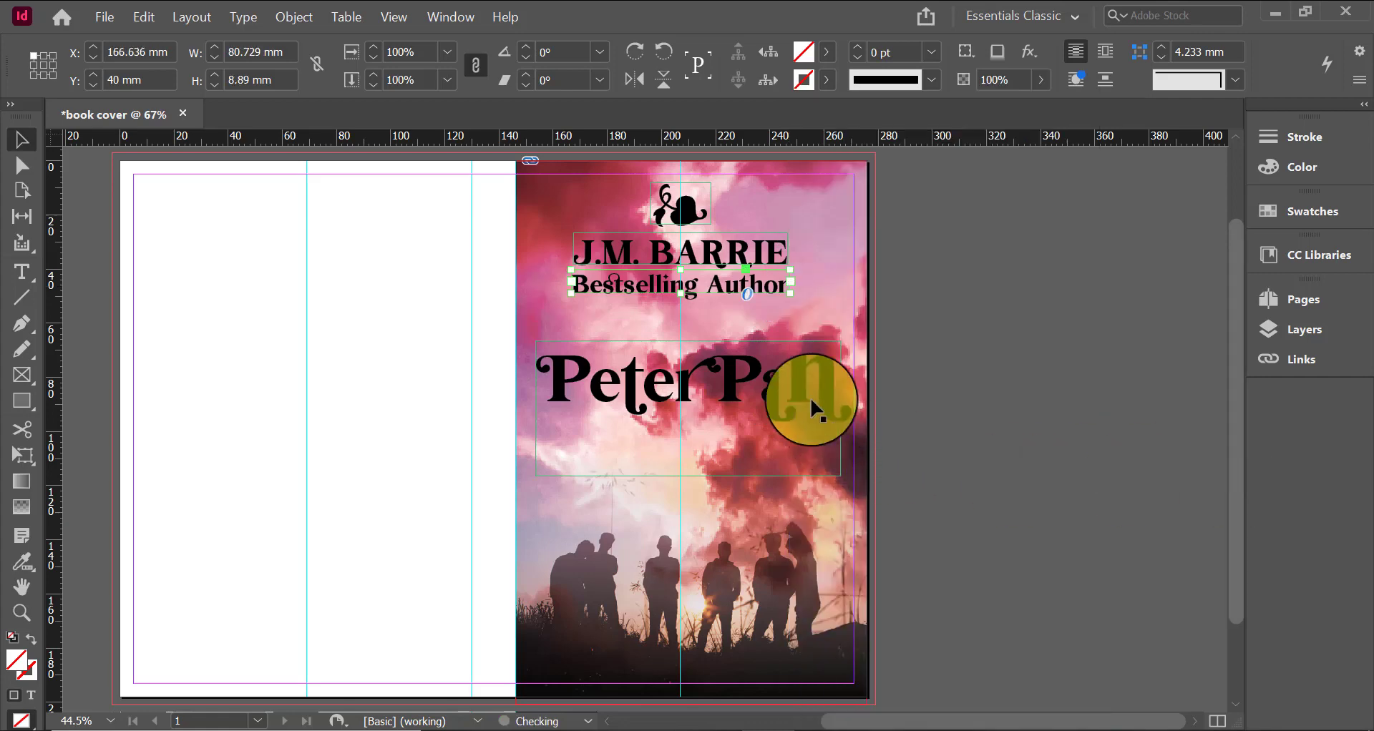
Fit the Peter Pan title's text frame to its content and deselect it
{"action": "left_click", "coordinate": [796, 385]}
{"action": "right_click", "coordinate": [795, 385]}
{"action": "mouse_move", "coordinate": [942, 475]}
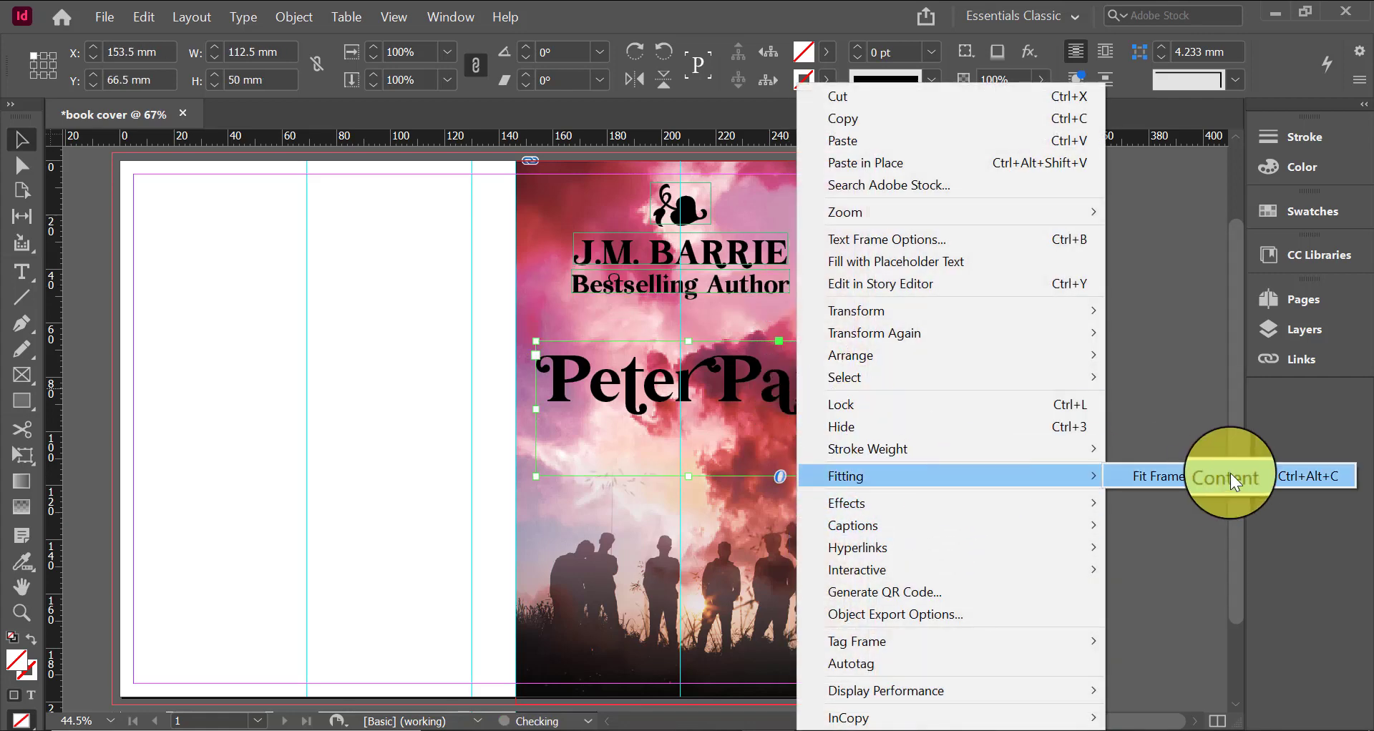
{"action": "left_click", "coordinate": [1230, 476]}
{"action": "left_click", "coordinate": [1021, 469]}
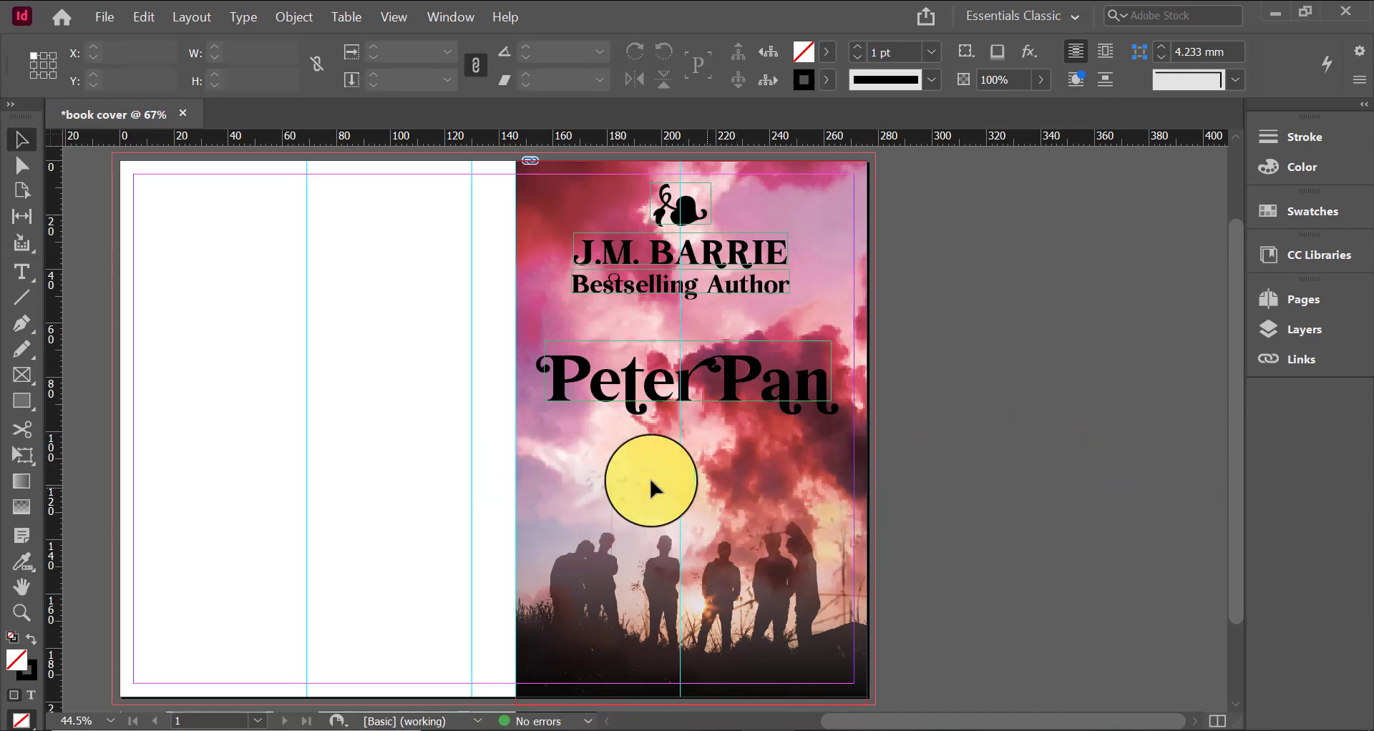
Draw a circle about 35 mm across with the Ellipse tool, below the left part of the Peter Pan title
{"action": "left_click", "coordinate": [26, 406]}
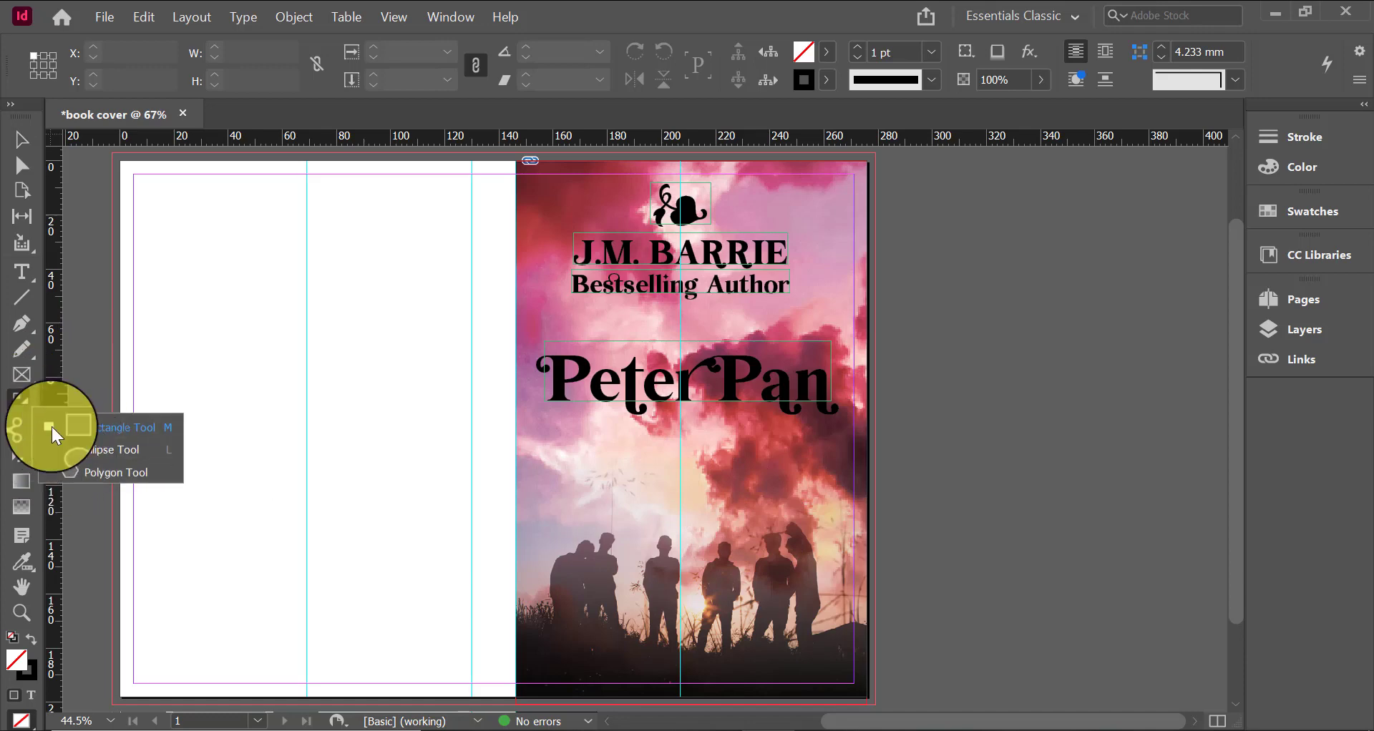
{"action": "left_click", "coordinate": [106, 454]}
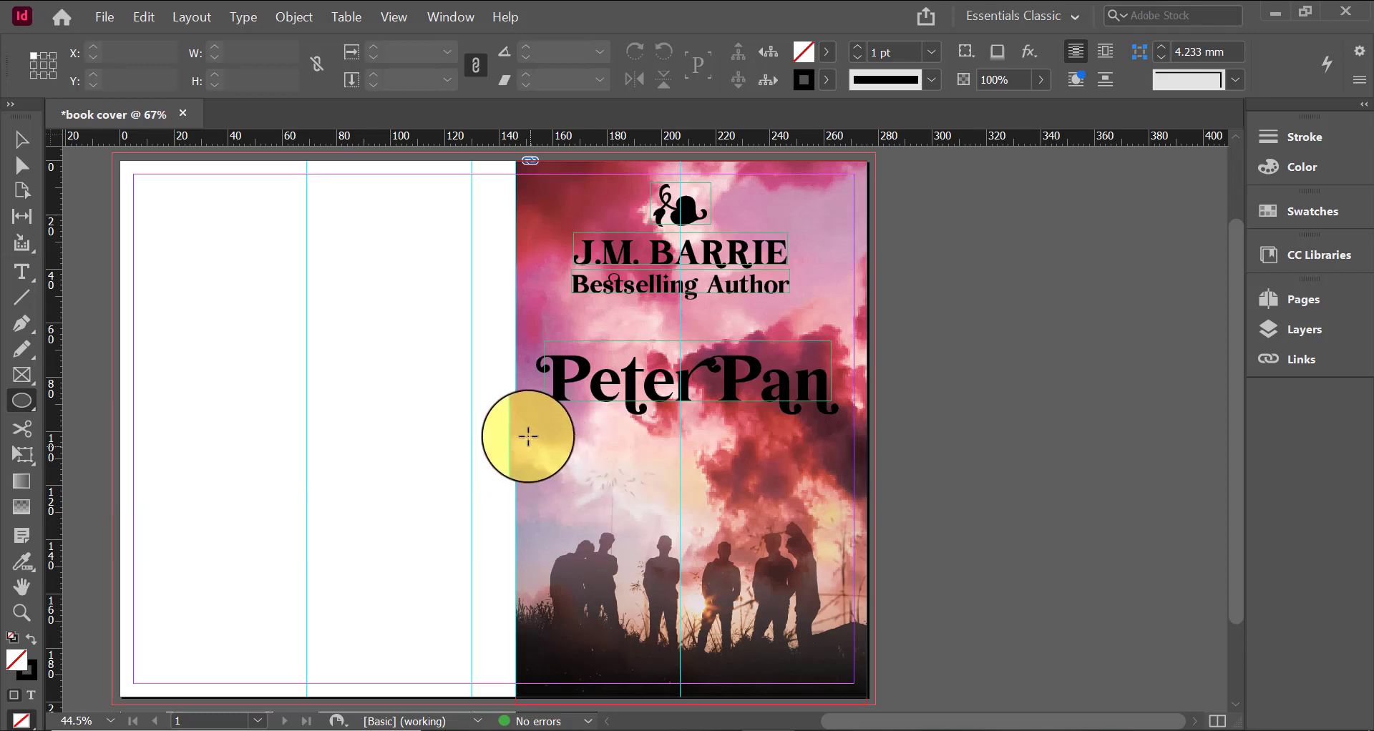
{"action": "left_click_drag", "start_coordinate": [560, 434], "coordinate": [652, 526]}
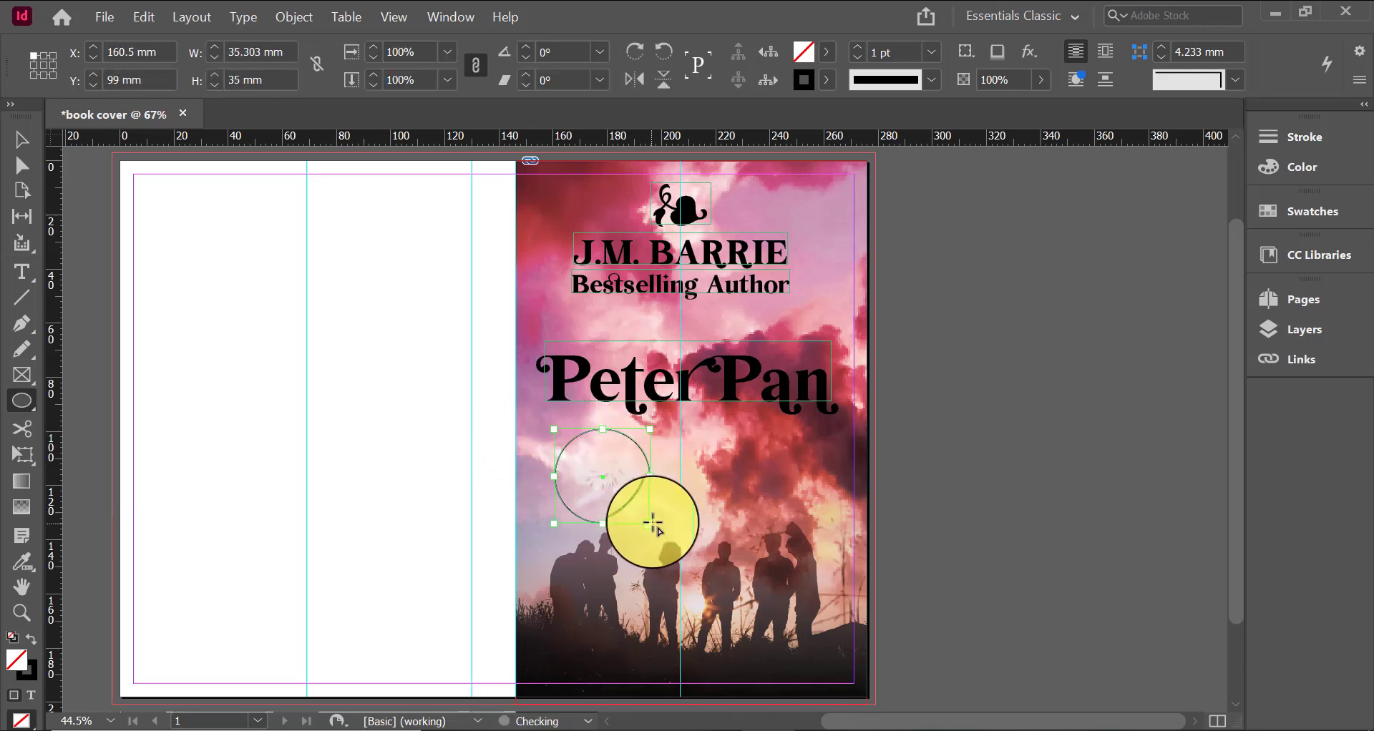
Remove the circle's stroke and give it a tan fill from the swatches
{"action": "left_click", "coordinate": [826, 80]}
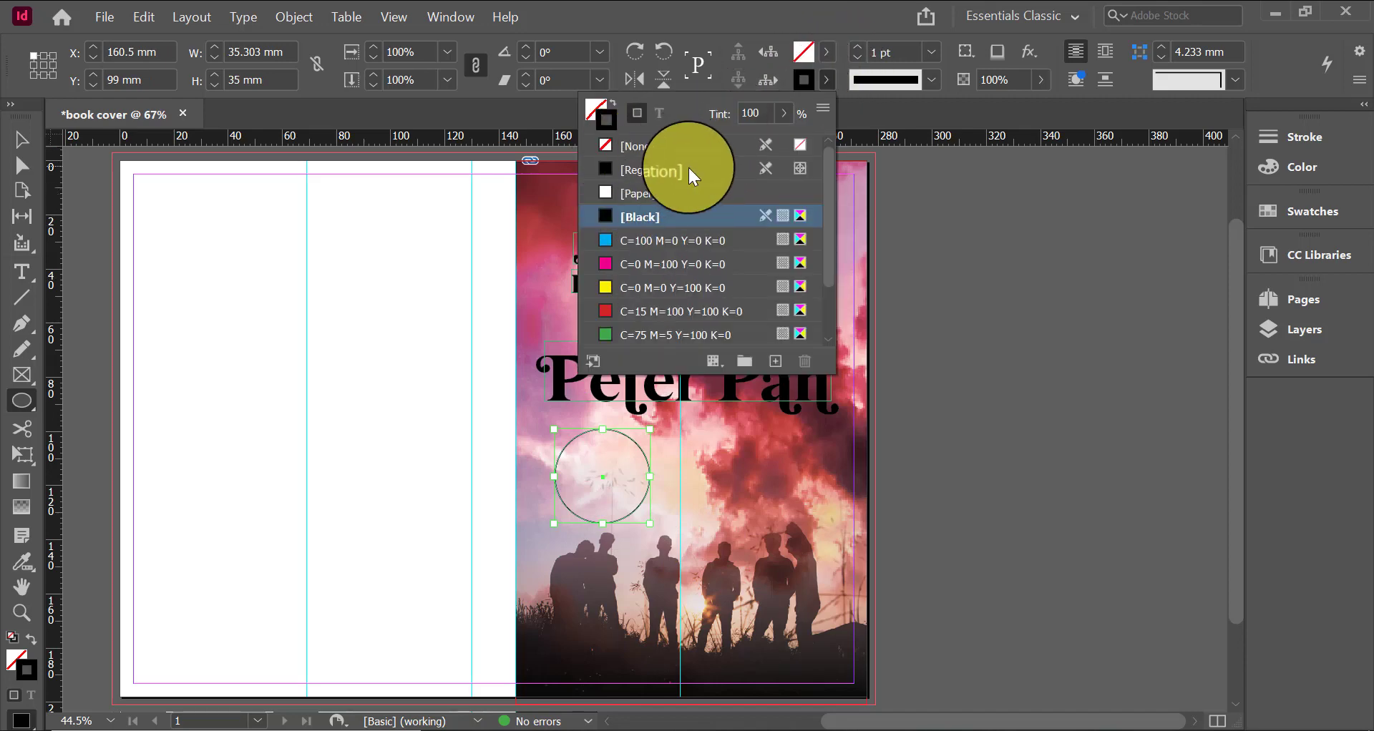
{"action": "left_click", "coordinate": [686, 144]}
{"action": "left_click", "coordinate": [711, 264]}
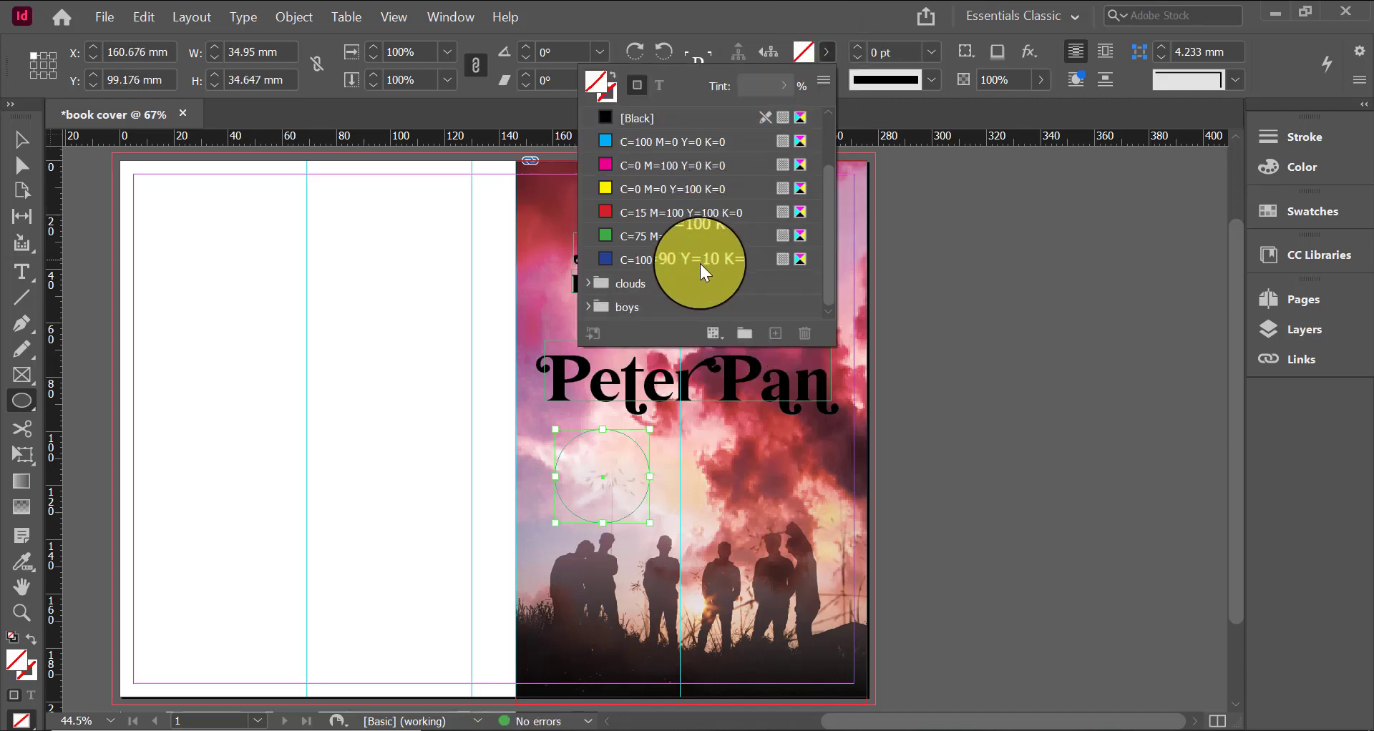
Enter the quote "Timeless classic. Read it. Live it. Love it." with the credit "- Abaya Times" inside the circle
{"action": "key", "text": "t"}
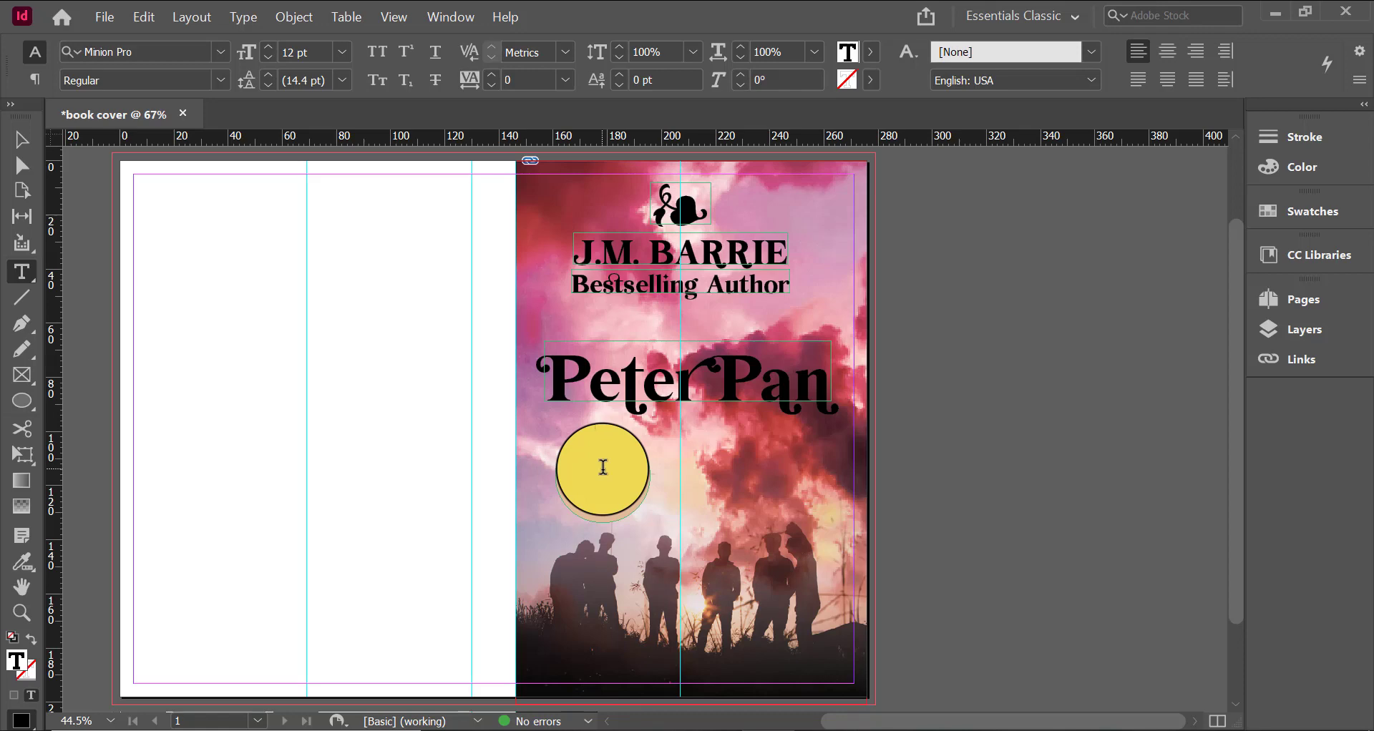
{"action": "left_click_drag", "start_coordinate": [604, 467], "coordinate": [5, 317]}
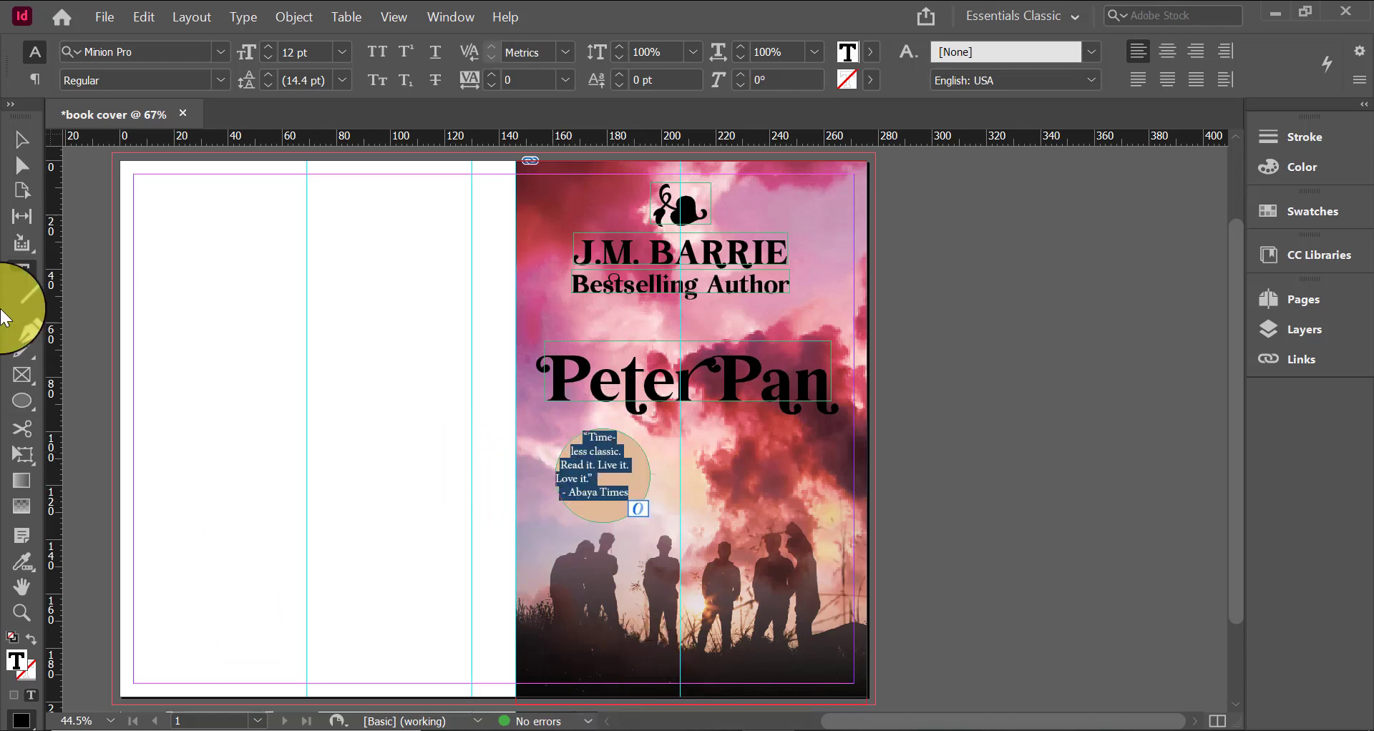
Set the quote's space before to 1 mm and left indent to 3 mm, and start its text one line lower in the circle
{"action": "left_click", "coordinate": [37, 81]}
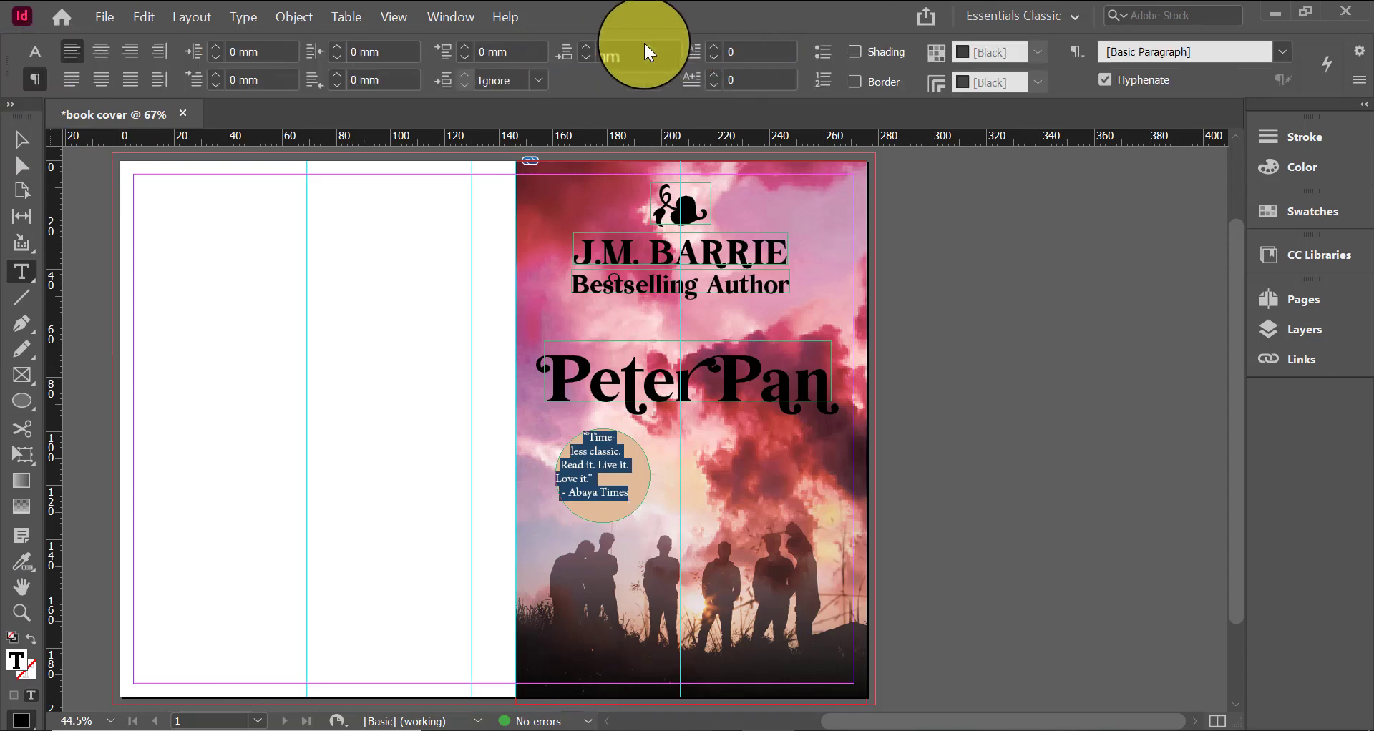
{"action": "left_click", "coordinate": [463, 47]}
{"action": "left_click", "coordinate": [461, 47]}
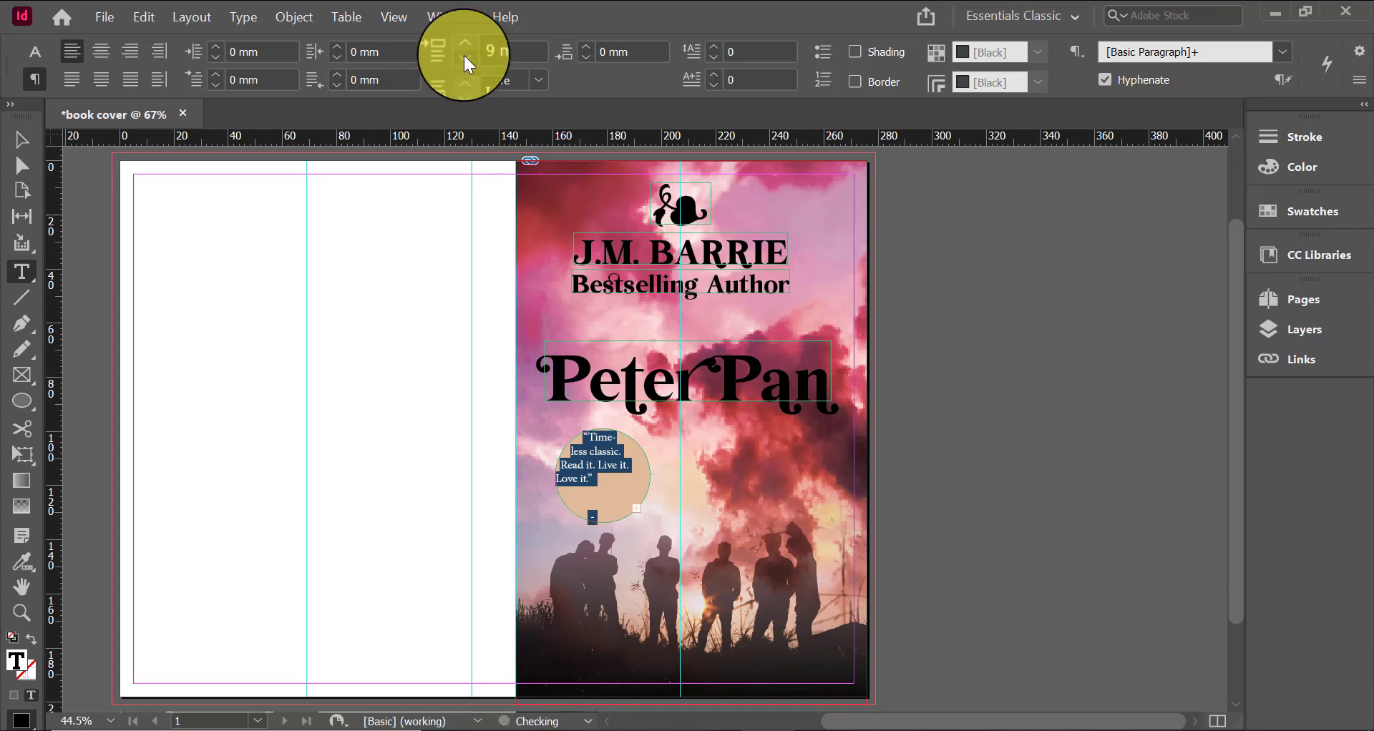
{"action": "left_click", "coordinate": [464, 61]}
{"action": "left_click", "coordinate": [463, 60]}
{"action": "left_click", "coordinate": [463, 60]}
{"action": "left_click", "coordinate": [464, 60]}
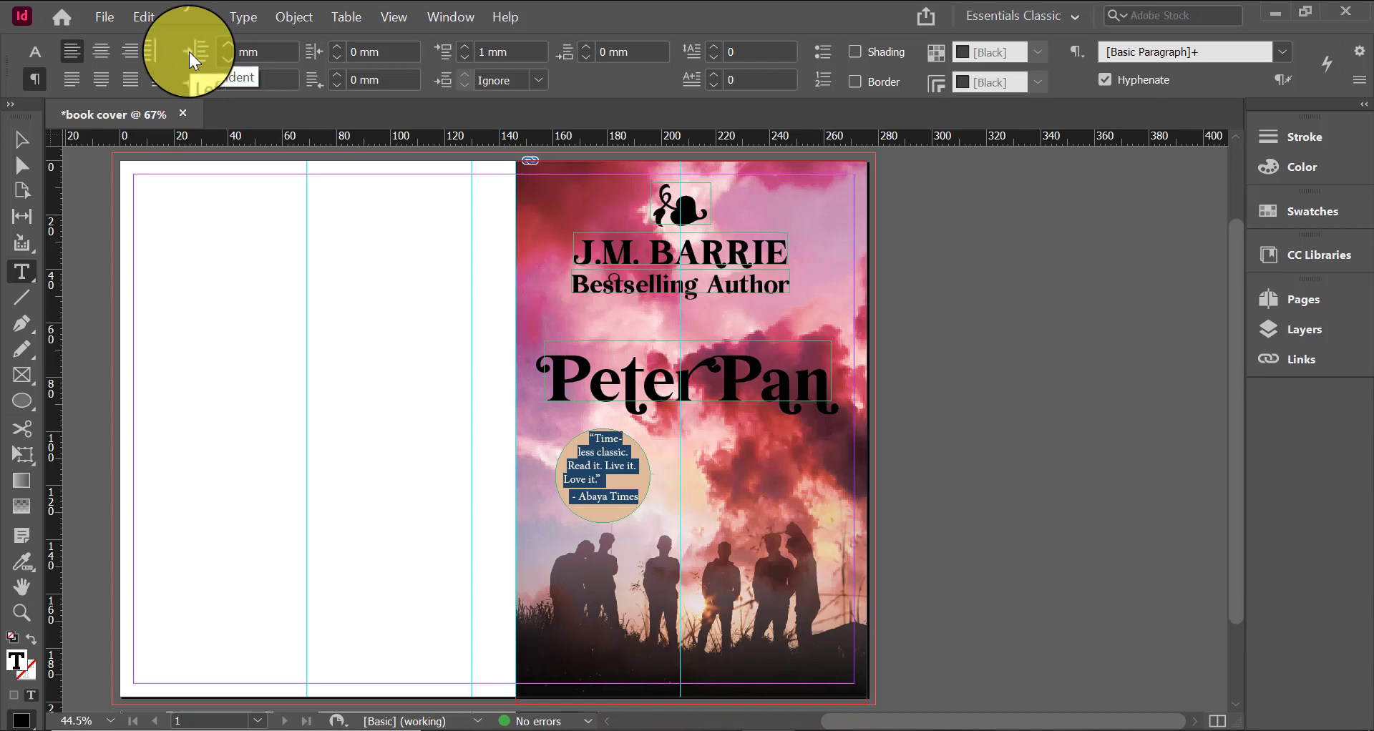
{"action": "left_click", "coordinate": [612, 458]}
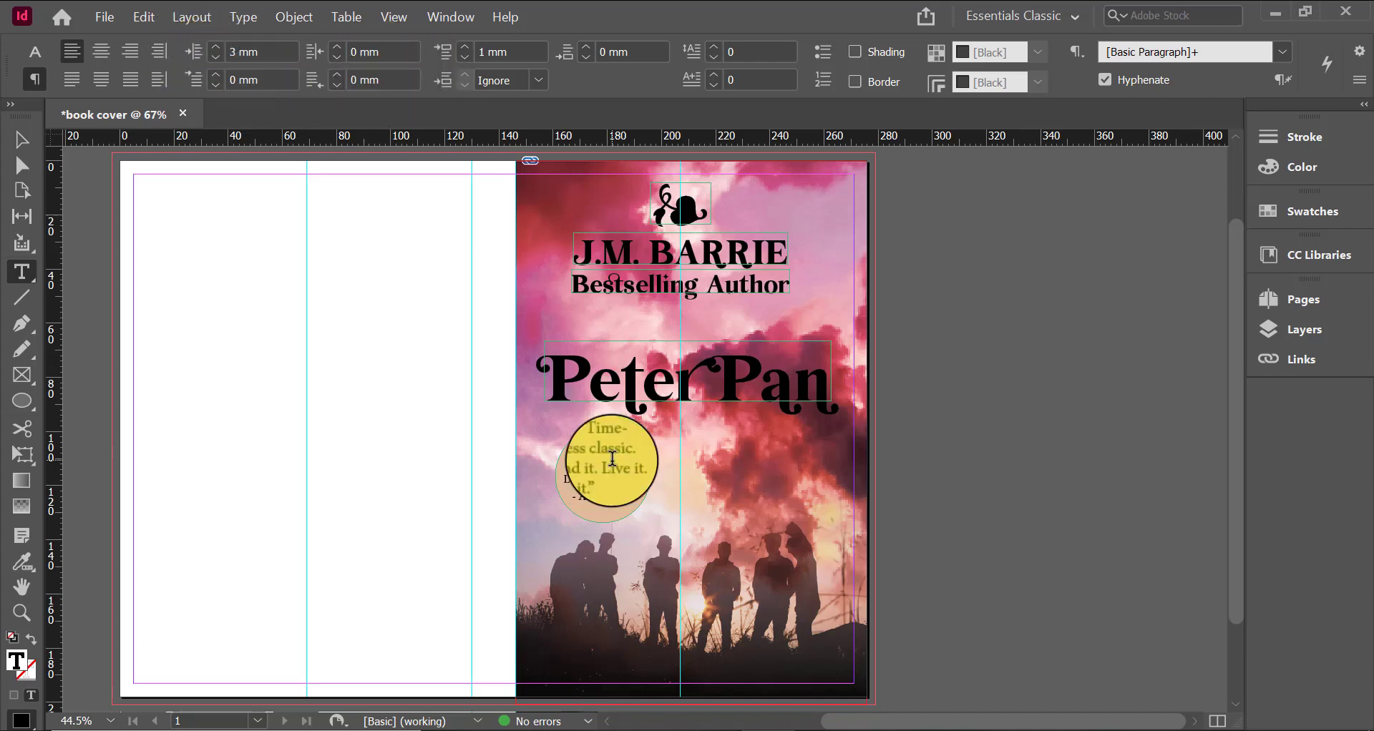
{"action": "mouse_move", "coordinate": [612, 458]}
{"action": "left_mouse_down"}
{"action": "mouse_move", "coordinate": [531, 420]}
{"action": "mouse_move", "coordinate": [599, 431]}
{"action": "mouse_move", "coordinate": [606, 447]}
{"action": "left_mouse_up"}
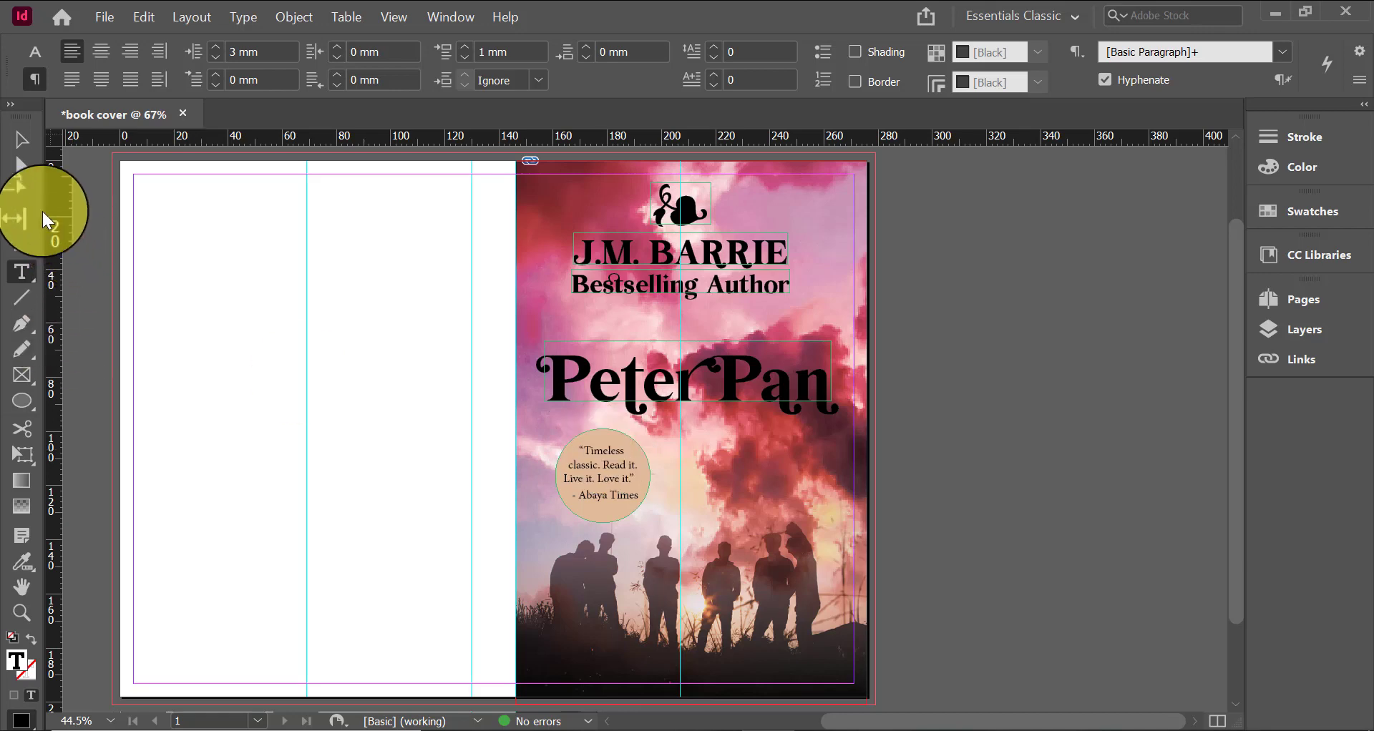
Slant the "Abaya Times" credit in the circle by skewing its characters, and preview the cover
{"action": "left_click", "coordinate": [22, 140]}
{"action": "double_click", "coordinate": [602, 494]}
{"action": "left_click_drag", "start_coordinate": [581, 493], "coordinate": [681, 500]}
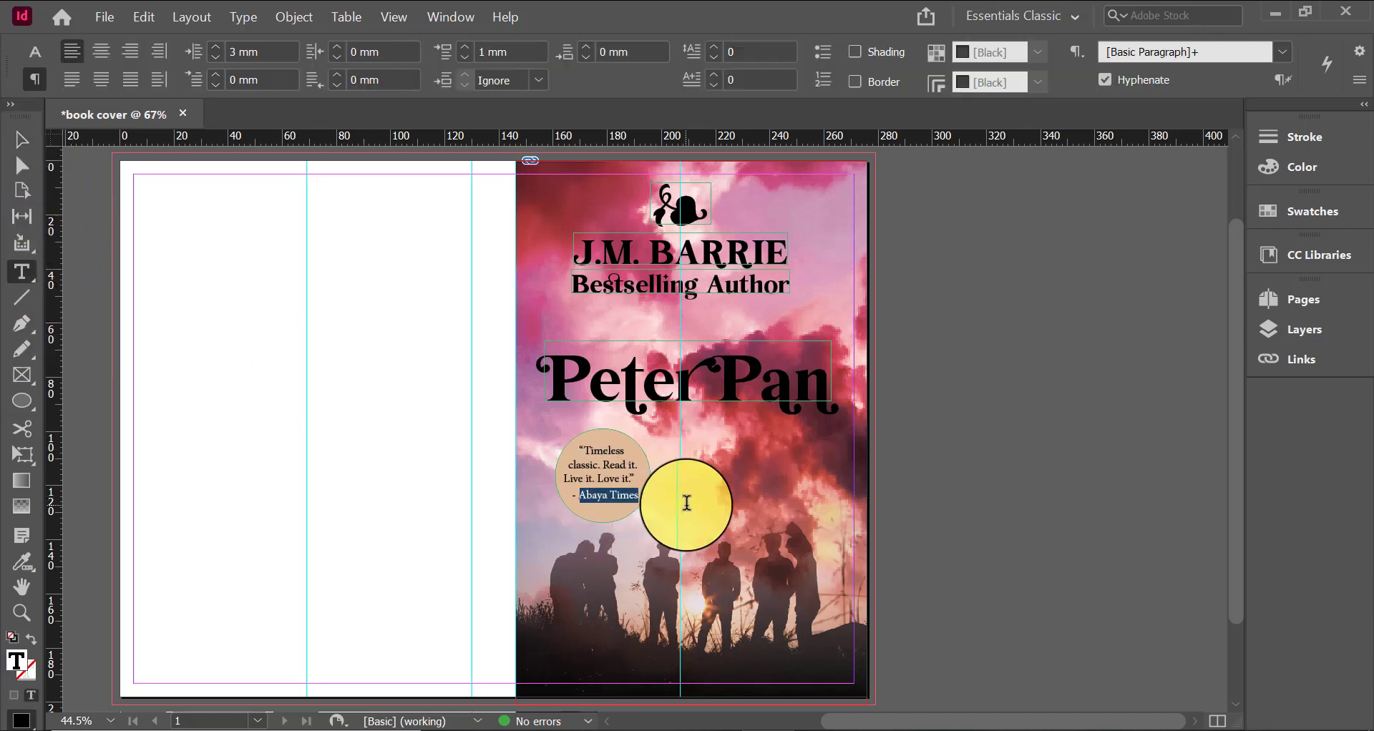
{"action": "left_click", "coordinate": [34, 52]}
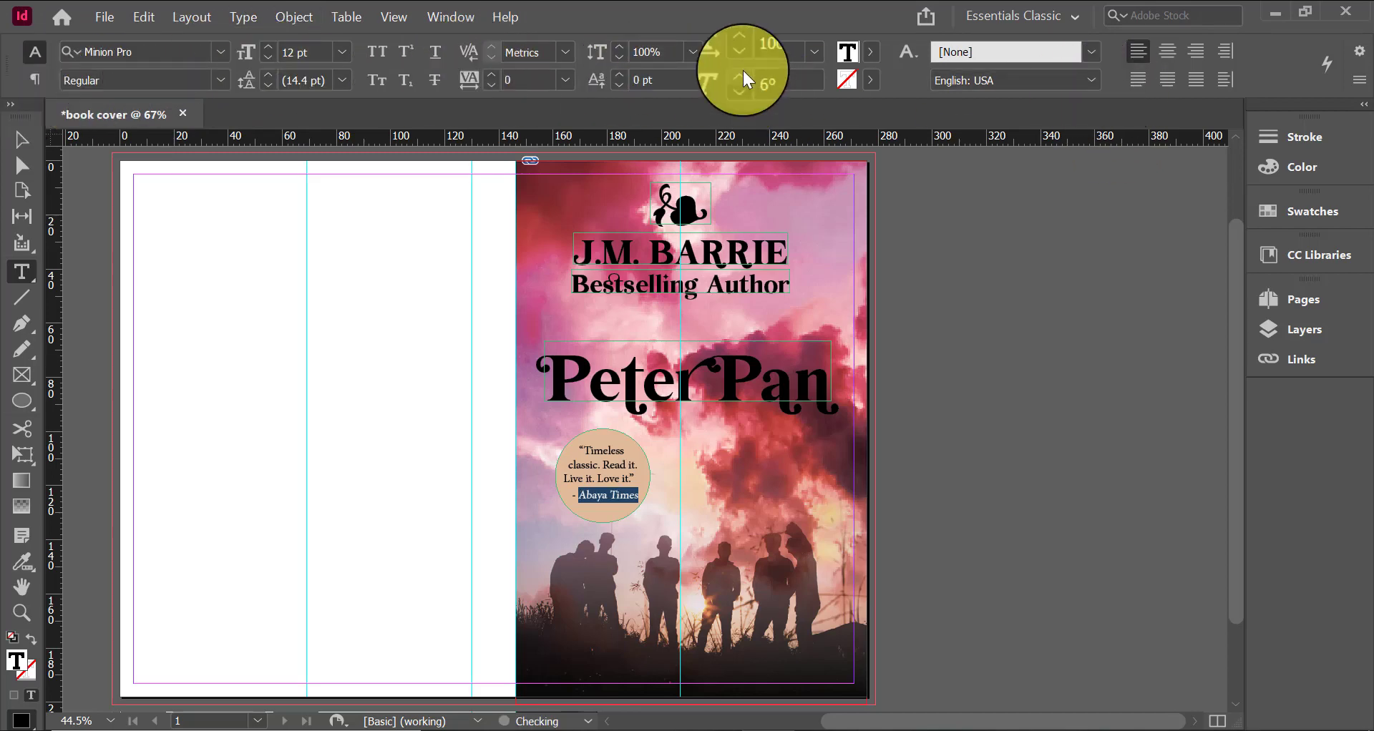
{"action": "key", "text": "Escape"}
{"action": "left_click", "coordinate": [1048, 496]}
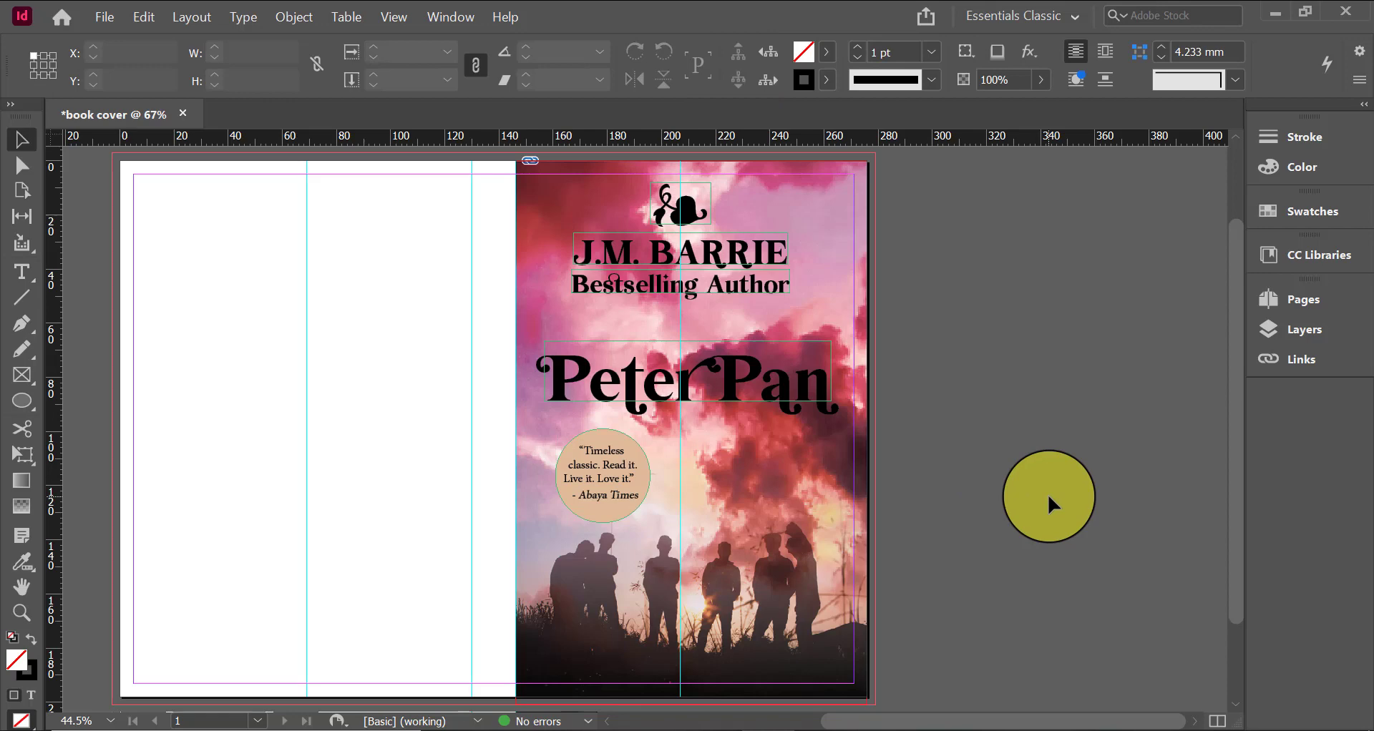
{"action": "key", "text": "w"}
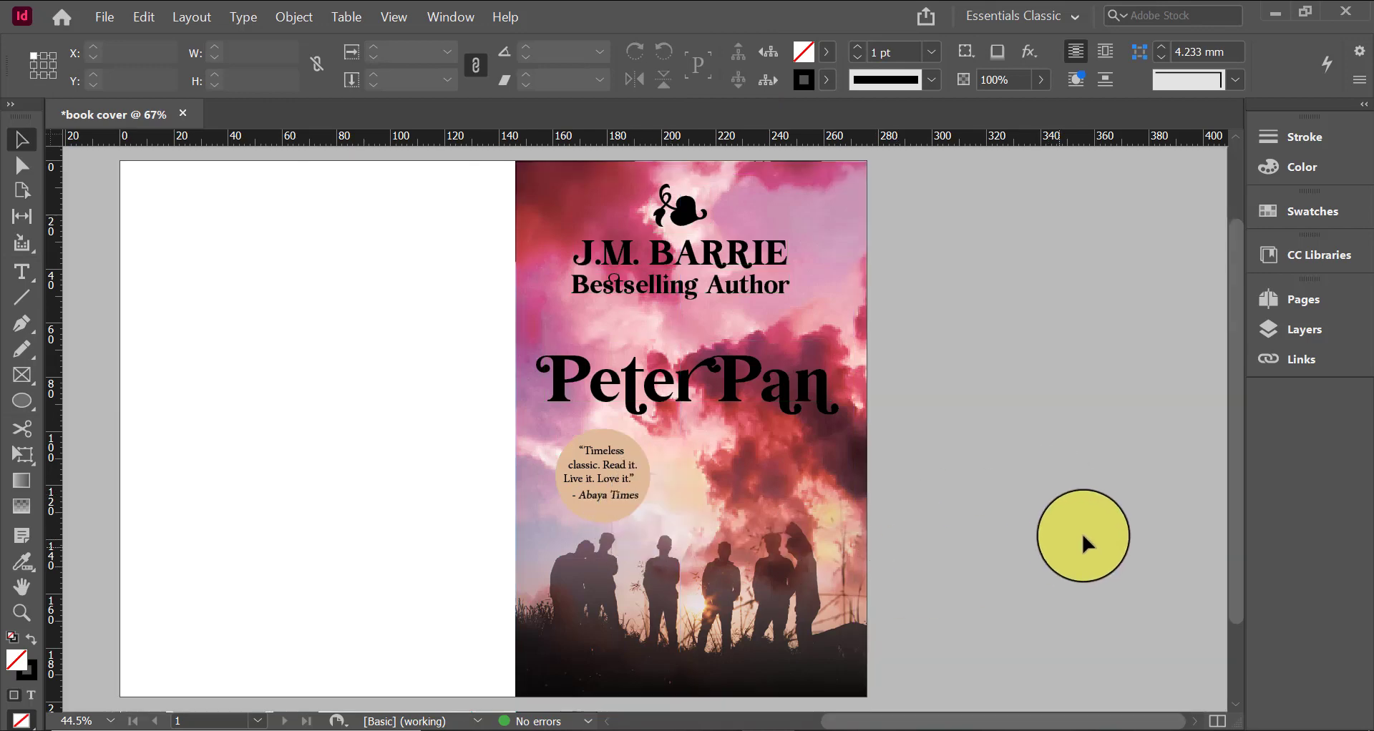
{"action": "key", "text": "w"}
Colour the Peter Pan title pale pink and shift the title and the quote circle slightly upward
{"action": "left_click", "coordinate": [600, 465]}
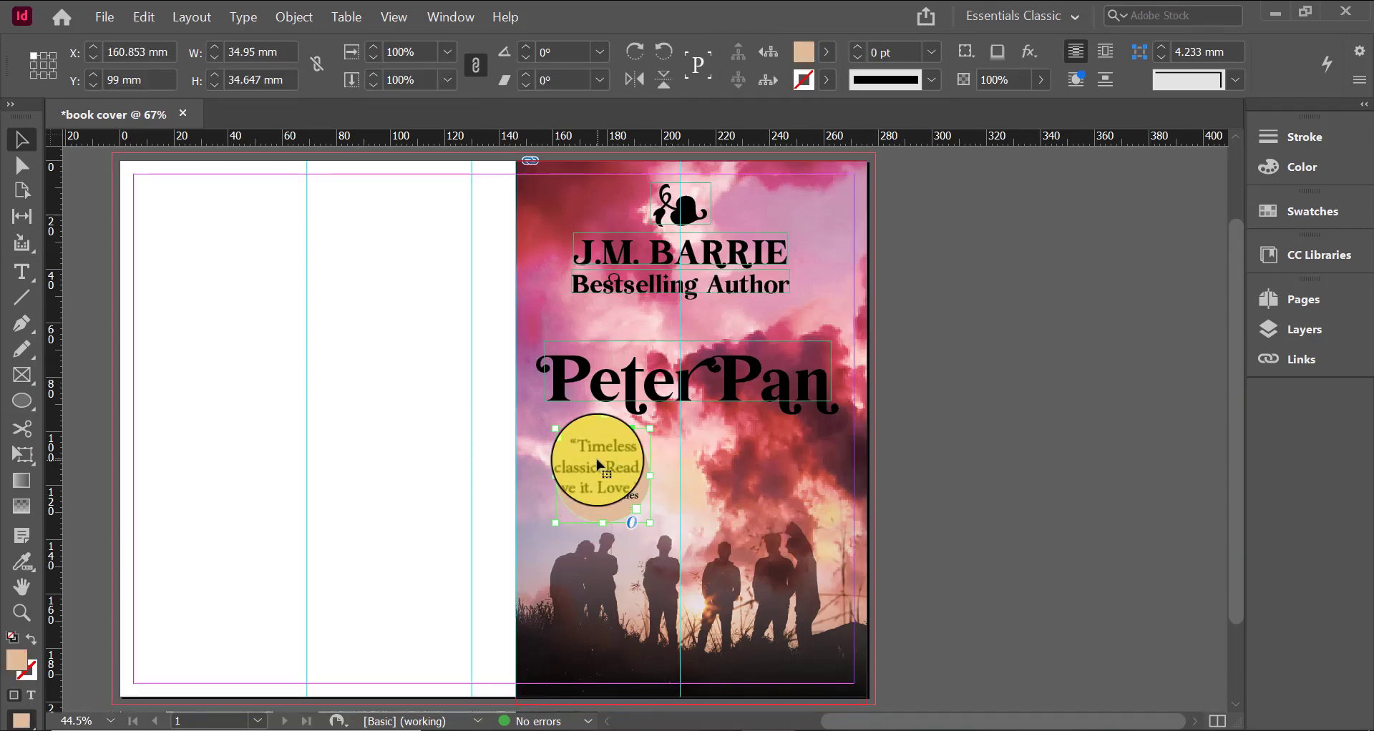
{"action": "left_click_drag", "start_coordinate": [599, 466], "coordinate": [609, 476]}
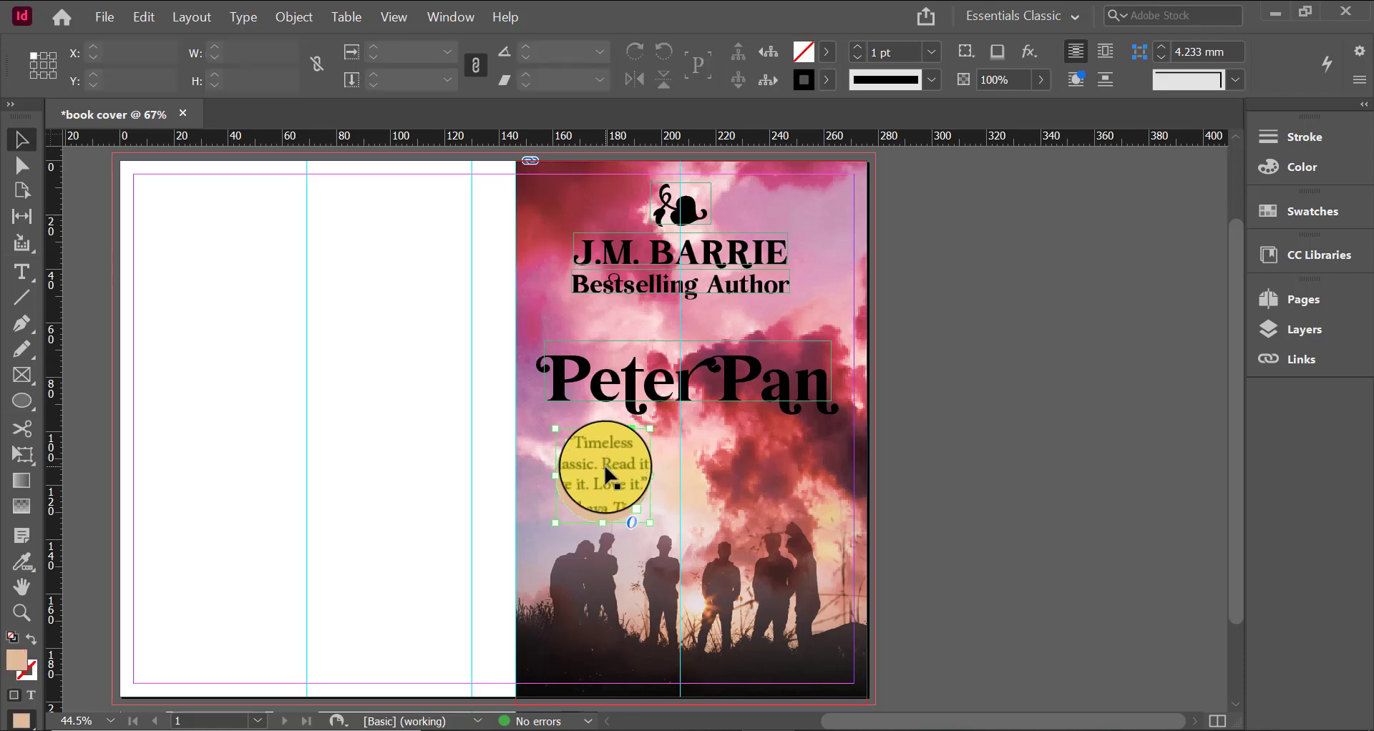
{"action": "key", "text": "t"}
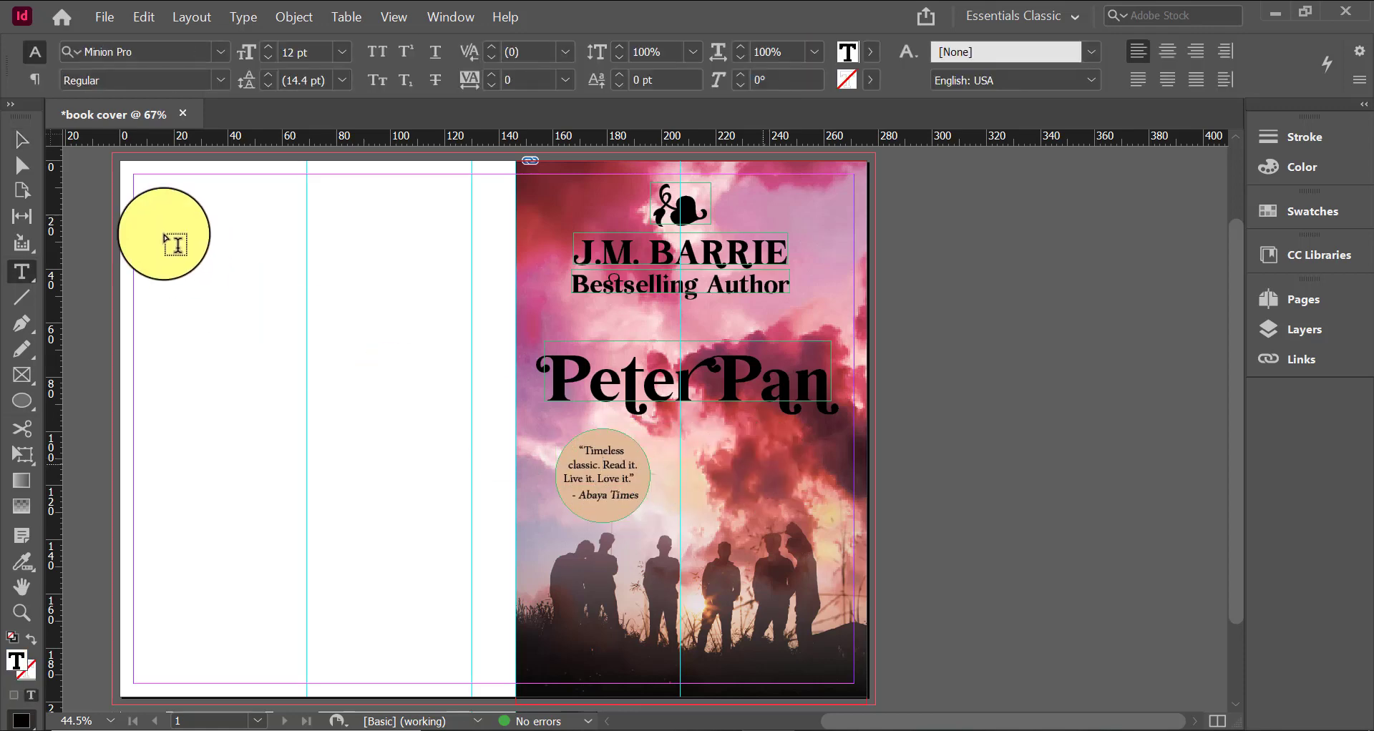
{"action": "left_click", "coordinate": [20, 139]}
{"action": "left_click_drag", "start_coordinate": [601, 475], "coordinate": [801, 467]}
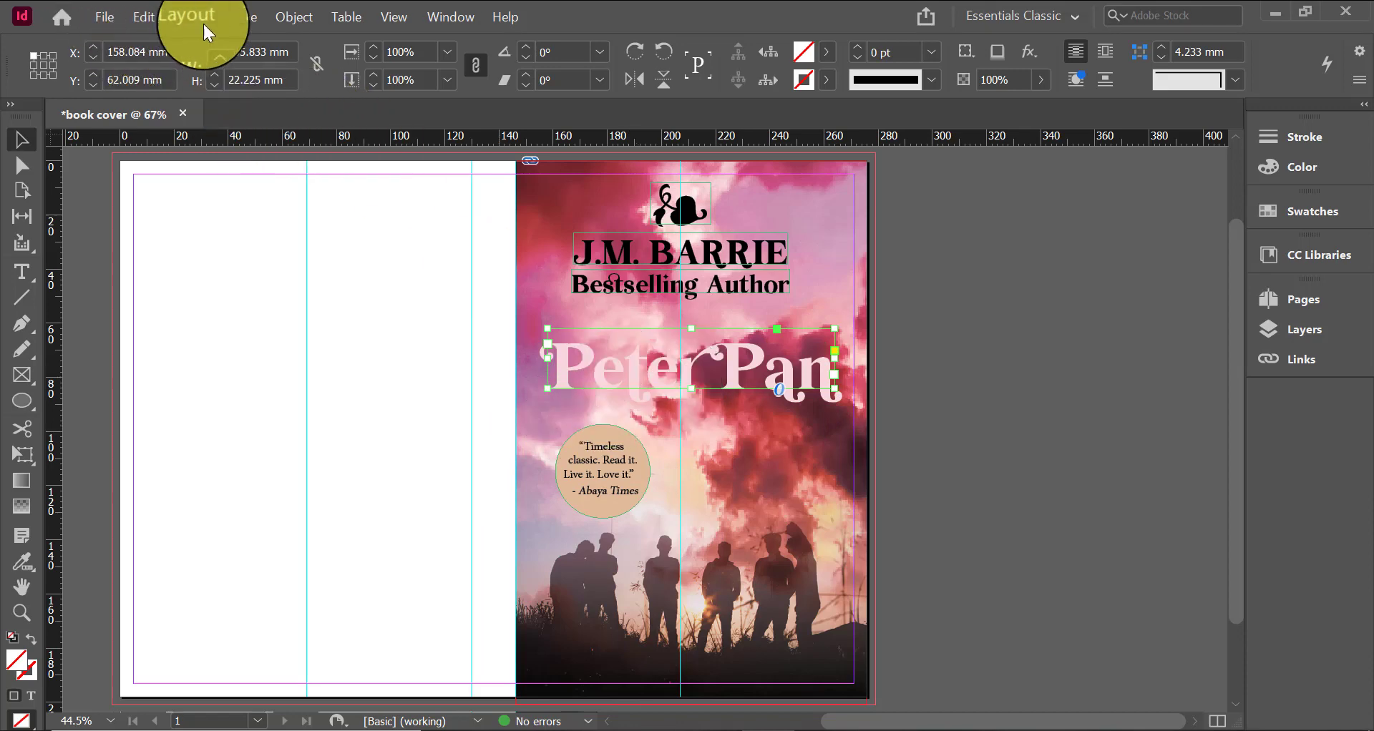
Add a black Multiply drop shadow to the Peter Pan title with a 2 mm distance and 2 mm size
{"action": "left_click", "coordinate": [294, 16]}
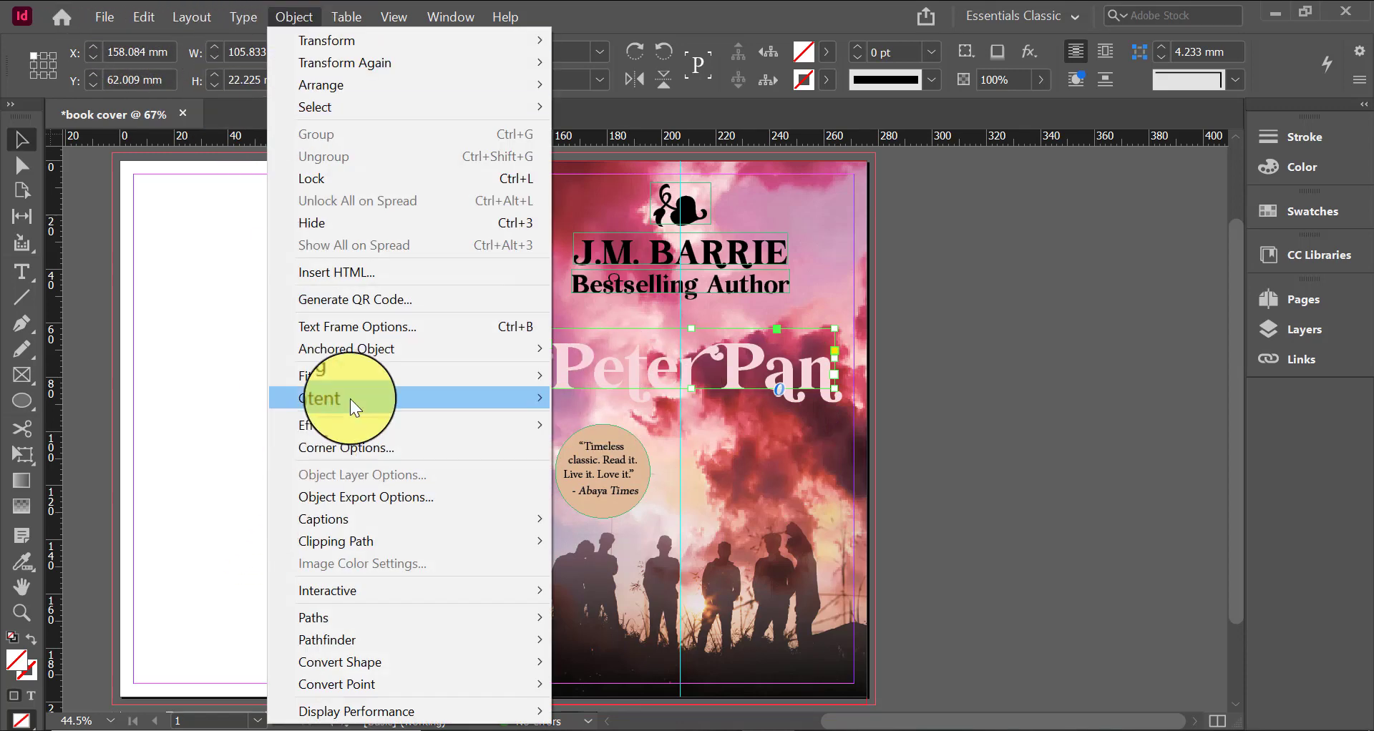
{"action": "mouse_move", "coordinate": [352, 430]}
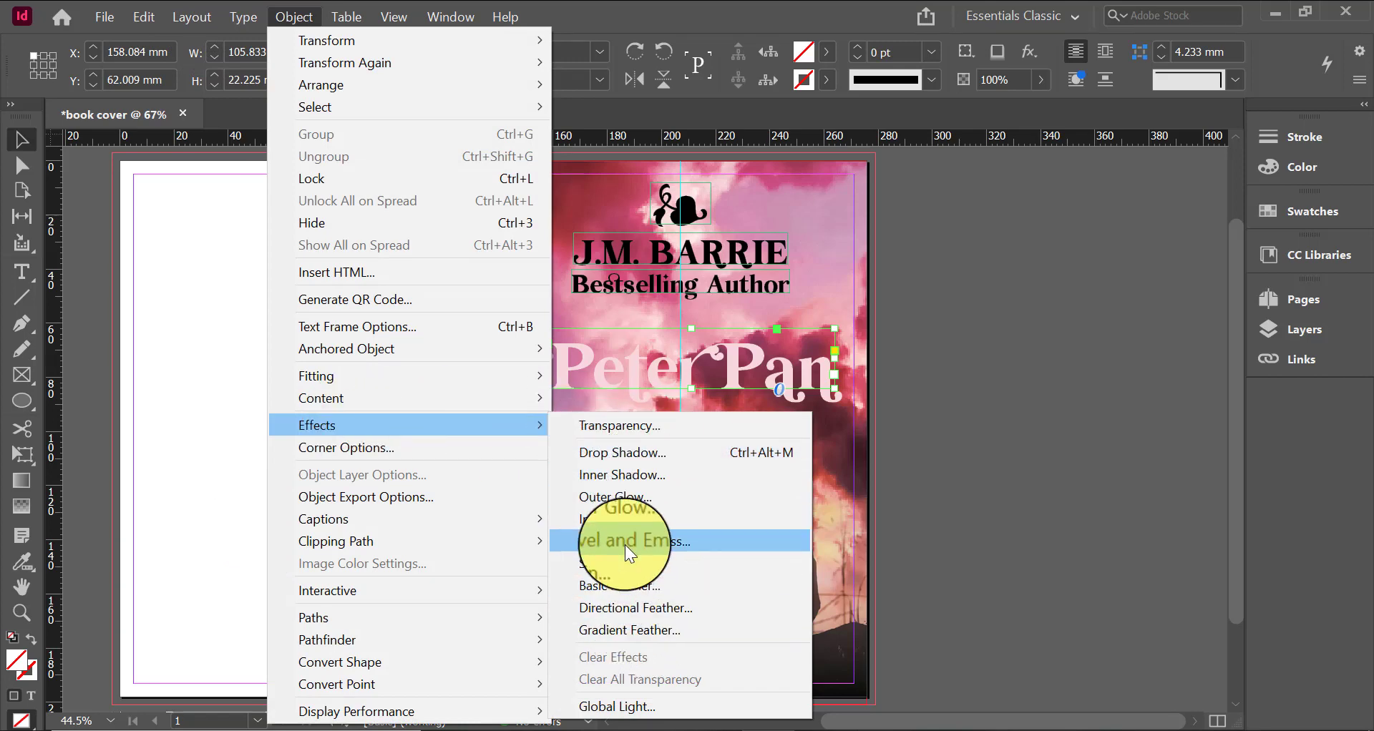
{"action": "left_click", "coordinate": [624, 458]}
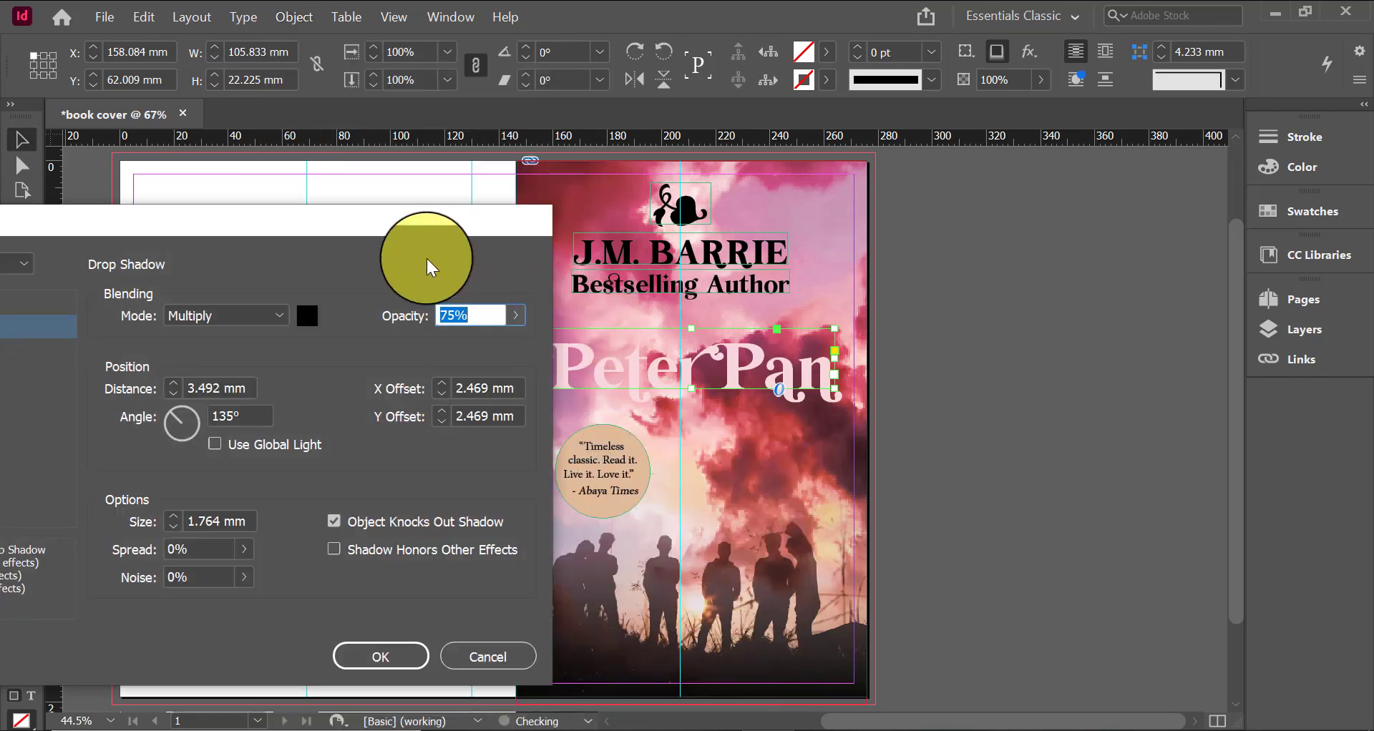
{"action": "left_click_drag", "start_coordinate": [335, 227], "coordinate": [354, 178]}
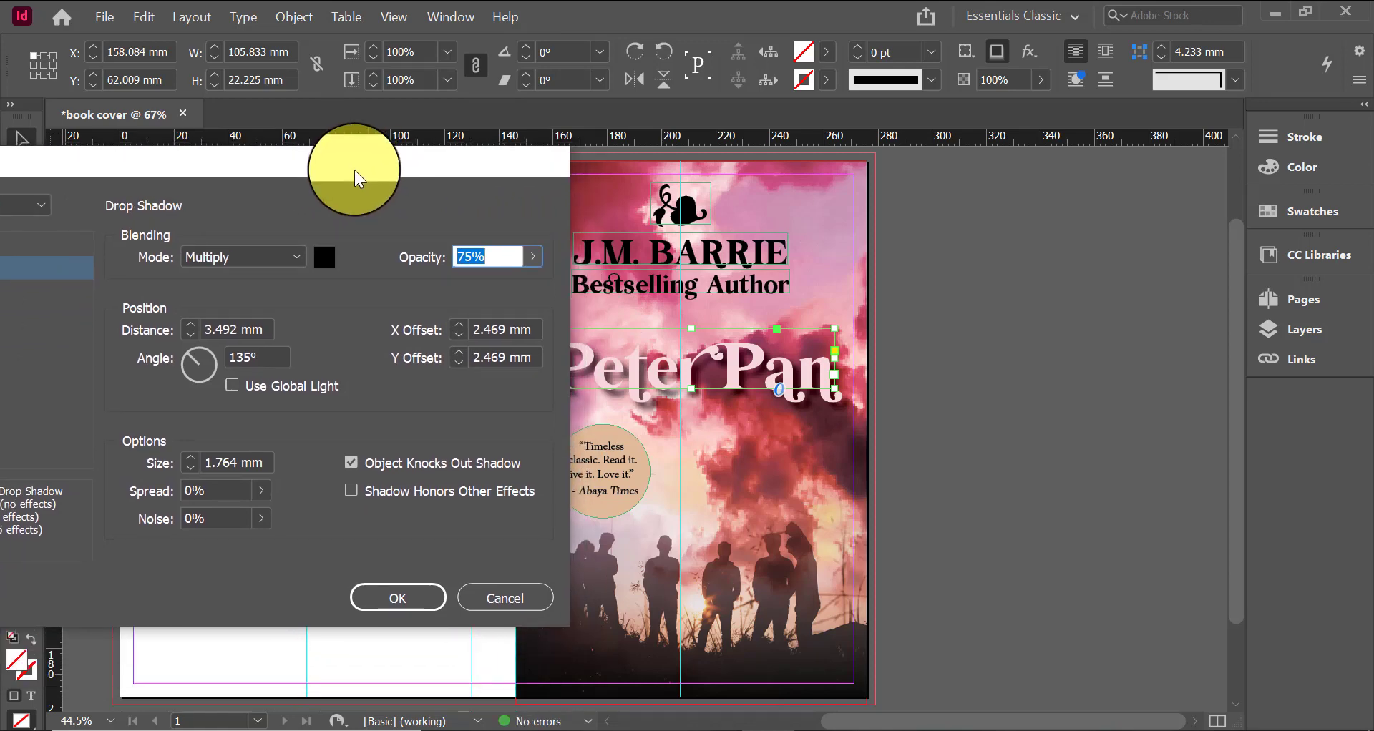
{"action": "left_click", "coordinate": [191, 464]}
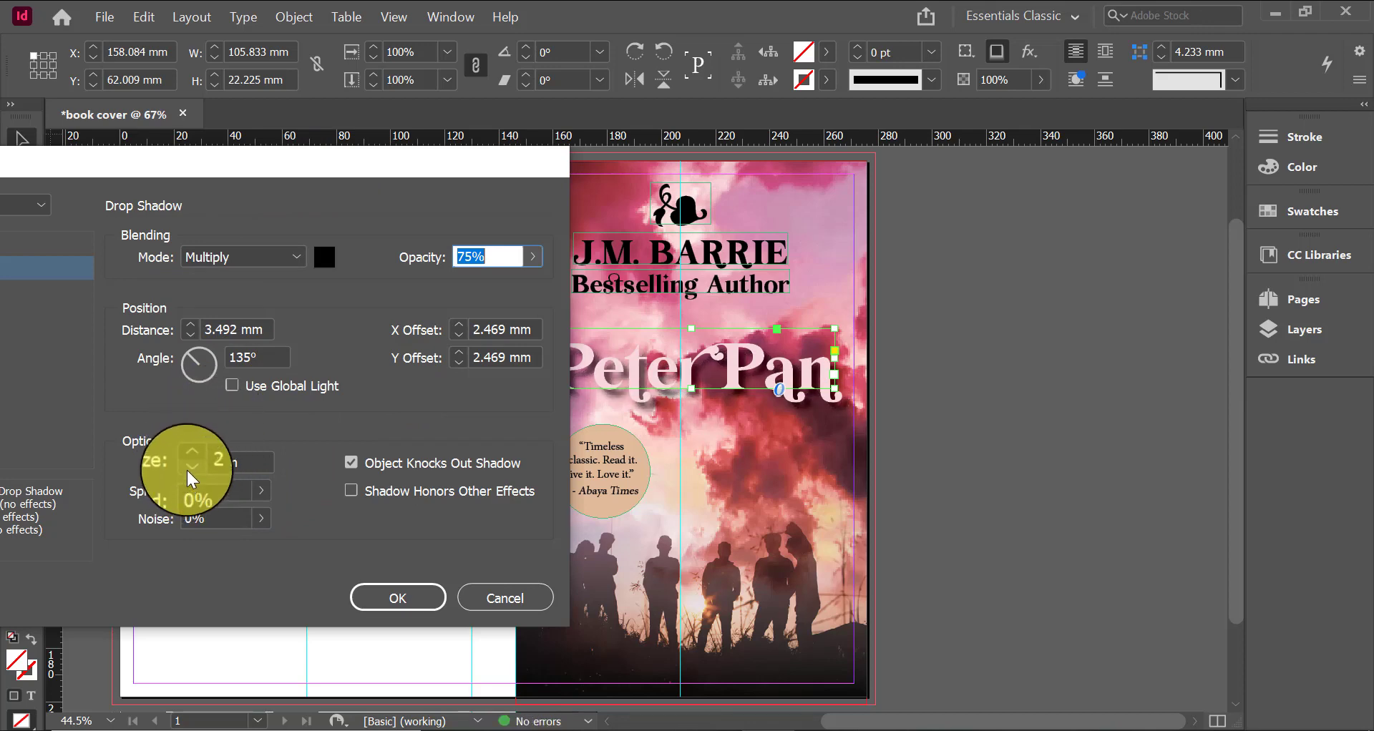
{"action": "left_click", "coordinate": [188, 335]}
{"action": "left_click", "coordinate": [188, 335]}
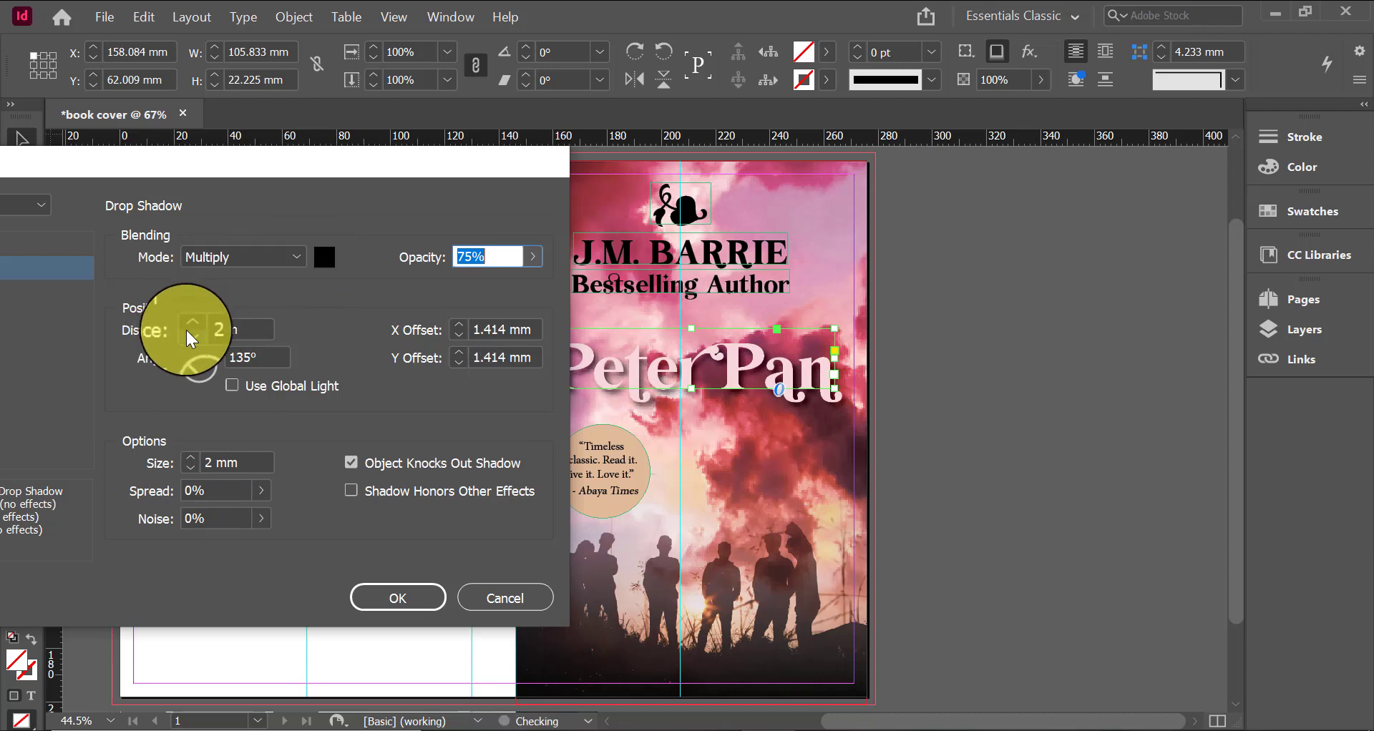
{"action": "left_click", "coordinate": [192, 325]}
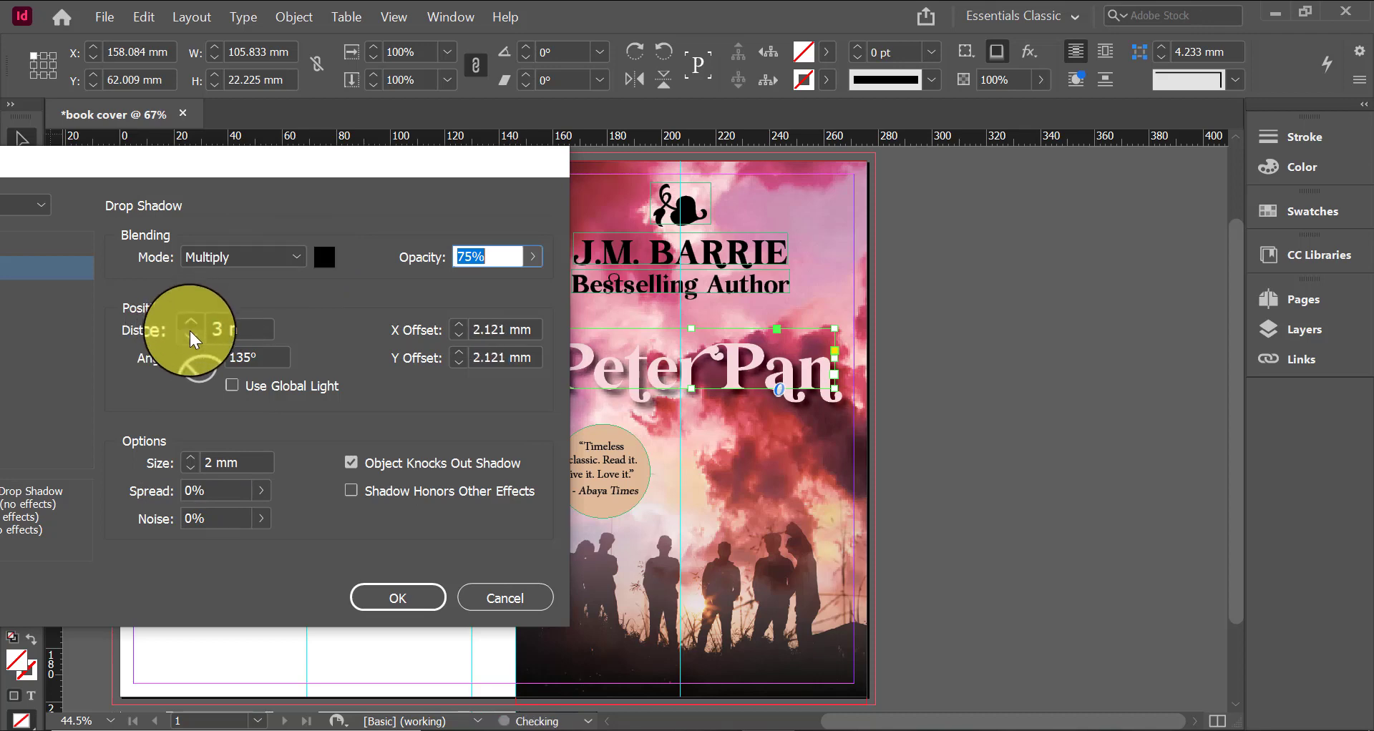
{"action": "left_click", "coordinate": [191, 335]}
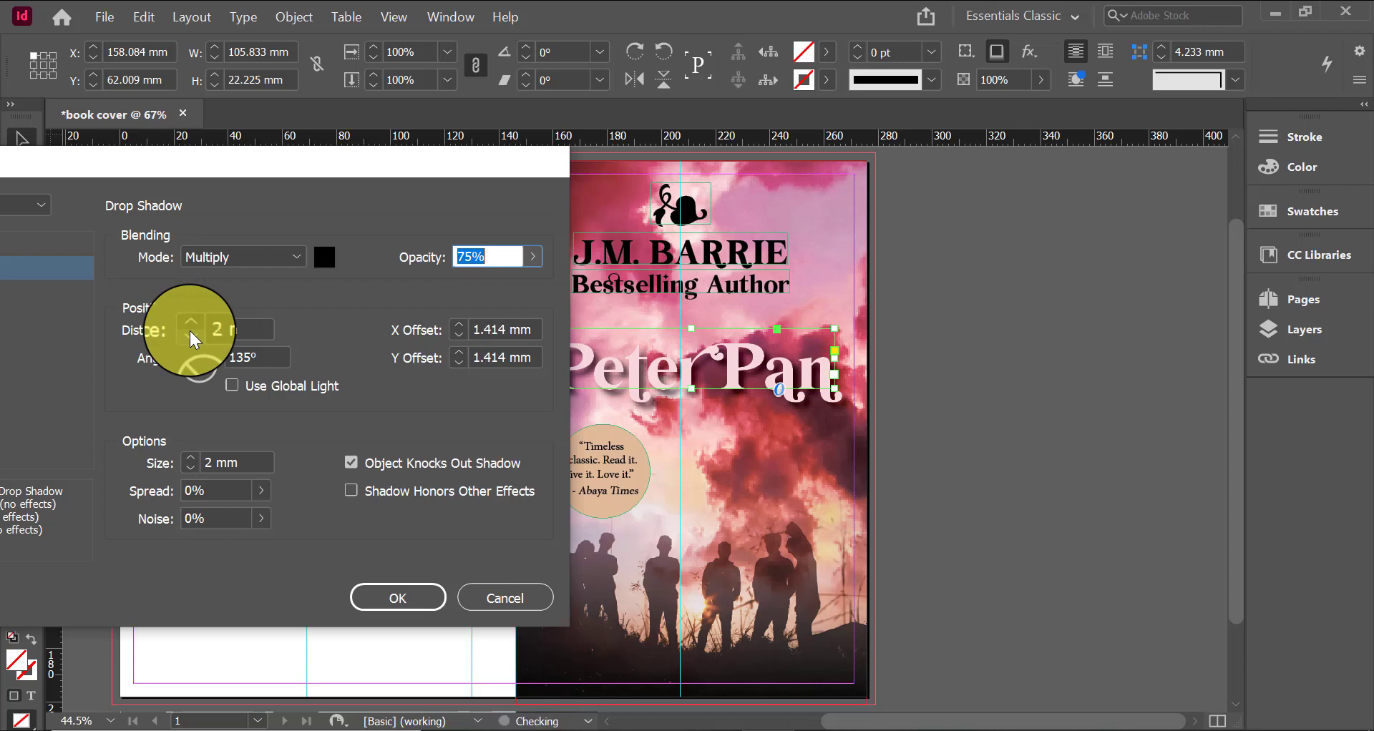
{"action": "left_click", "coordinate": [190, 458]}
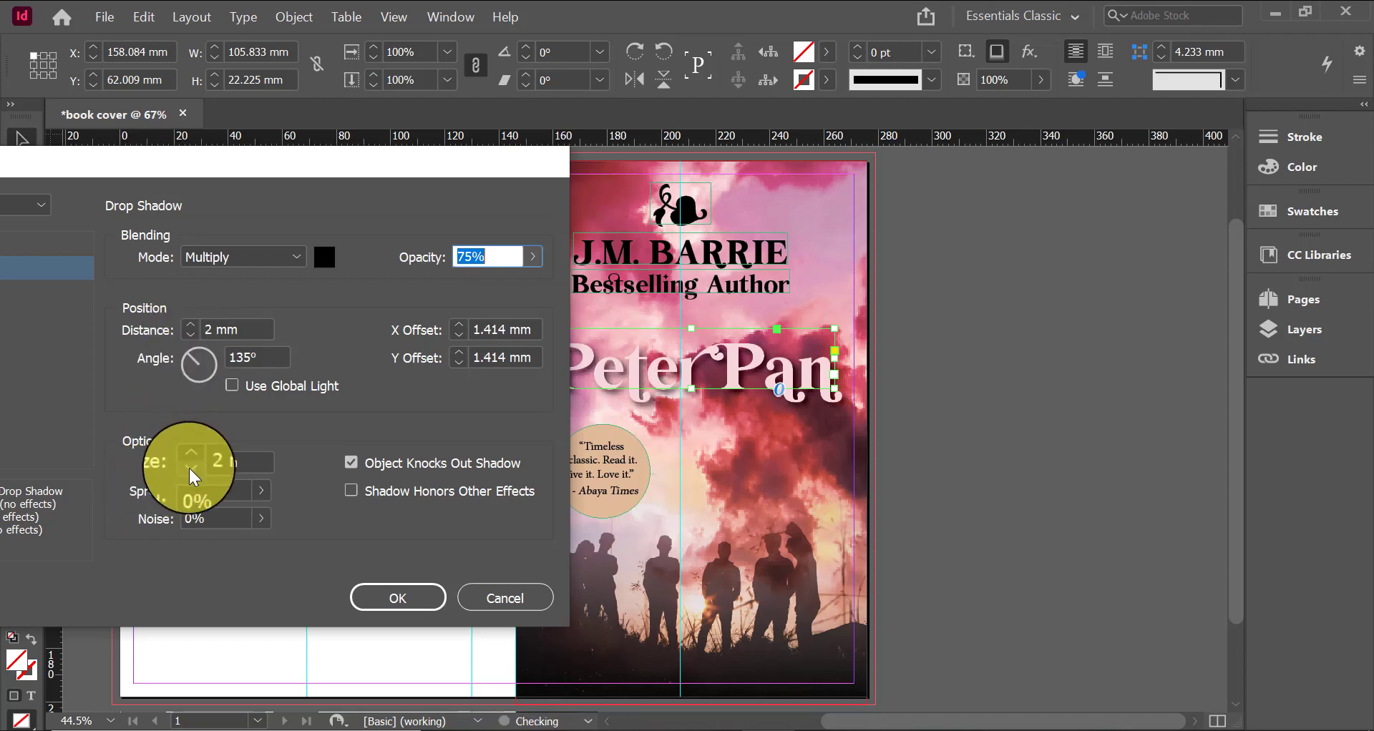
Add an outer glow to the Peter Pan title, coloured with the orange C=0 M=44 swatch from the boys group
{"action": "left_click", "coordinate": [324, 256]}
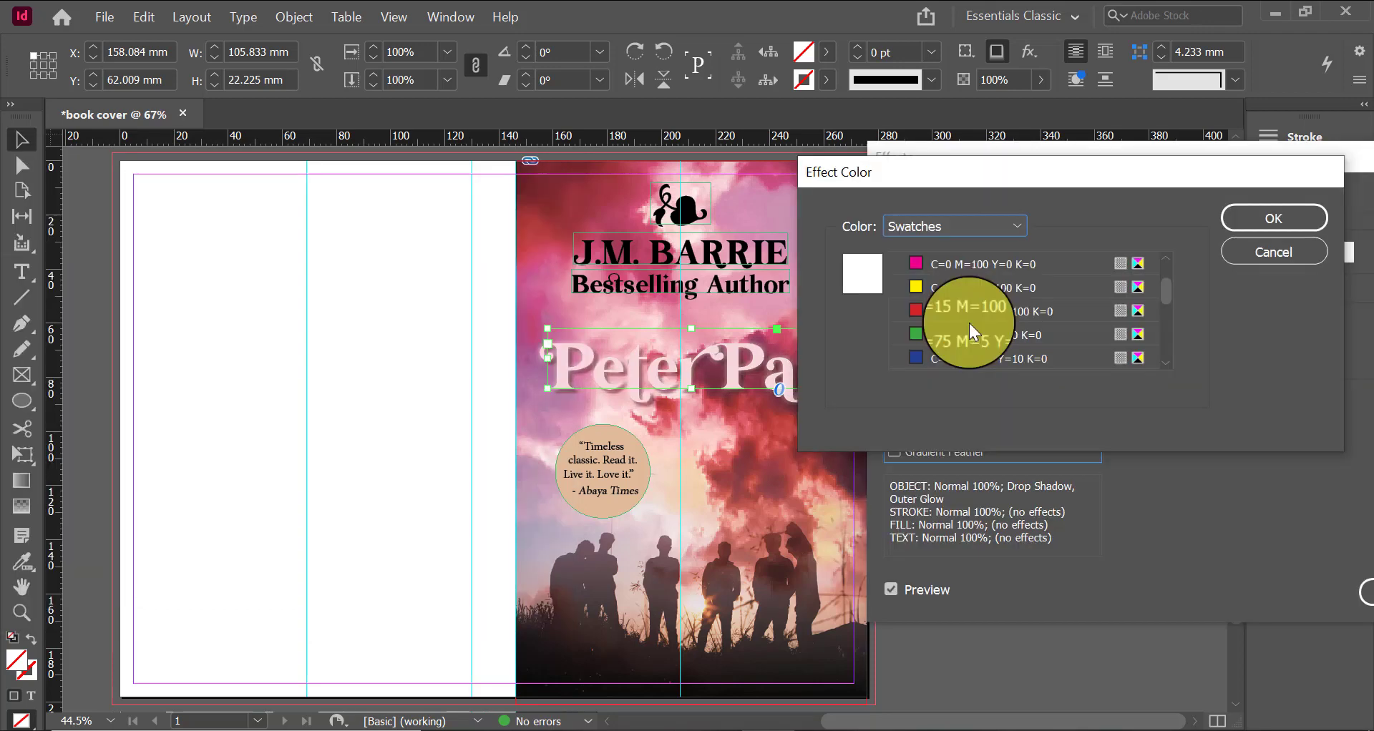
{"action": "scroll", "coordinate": [969, 323], "scroll_direction": "down", "scroll_amount": 5}
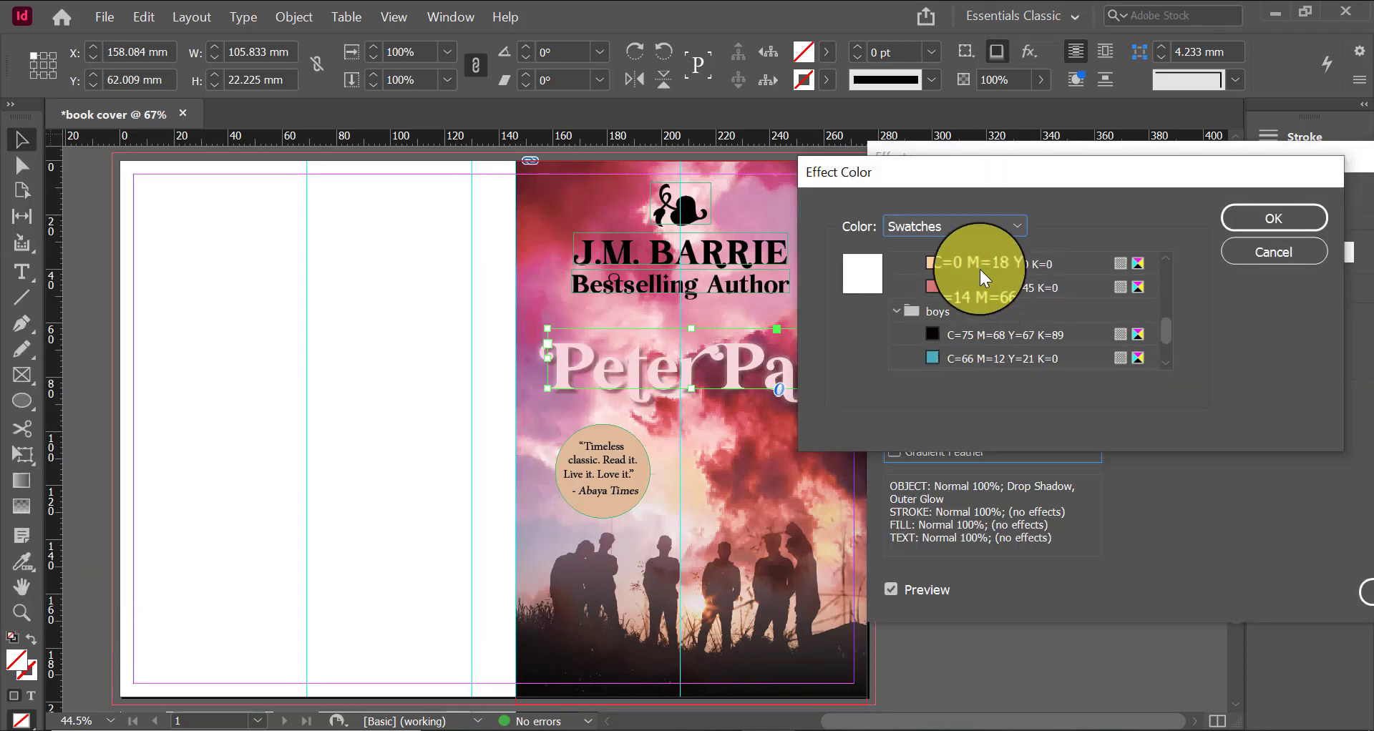
{"action": "left_click", "coordinate": [981, 269]}
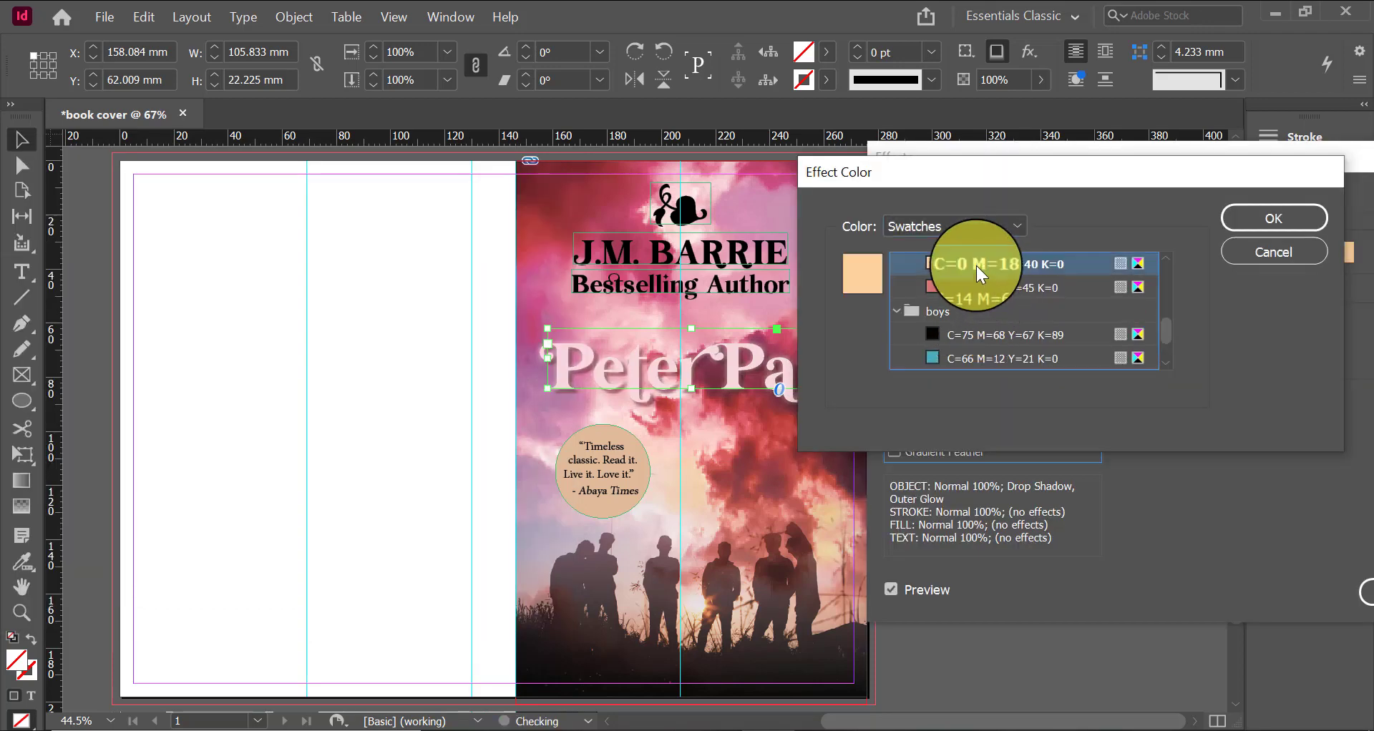
{"action": "scroll", "coordinate": [995, 322], "scroll_direction": "up", "scroll_amount": 1}
{"action": "left_click", "coordinate": [998, 309]}
{"action": "scroll", "coordinate": [992, 310], "scroll_direction": "down", "scroll_amount": 3}
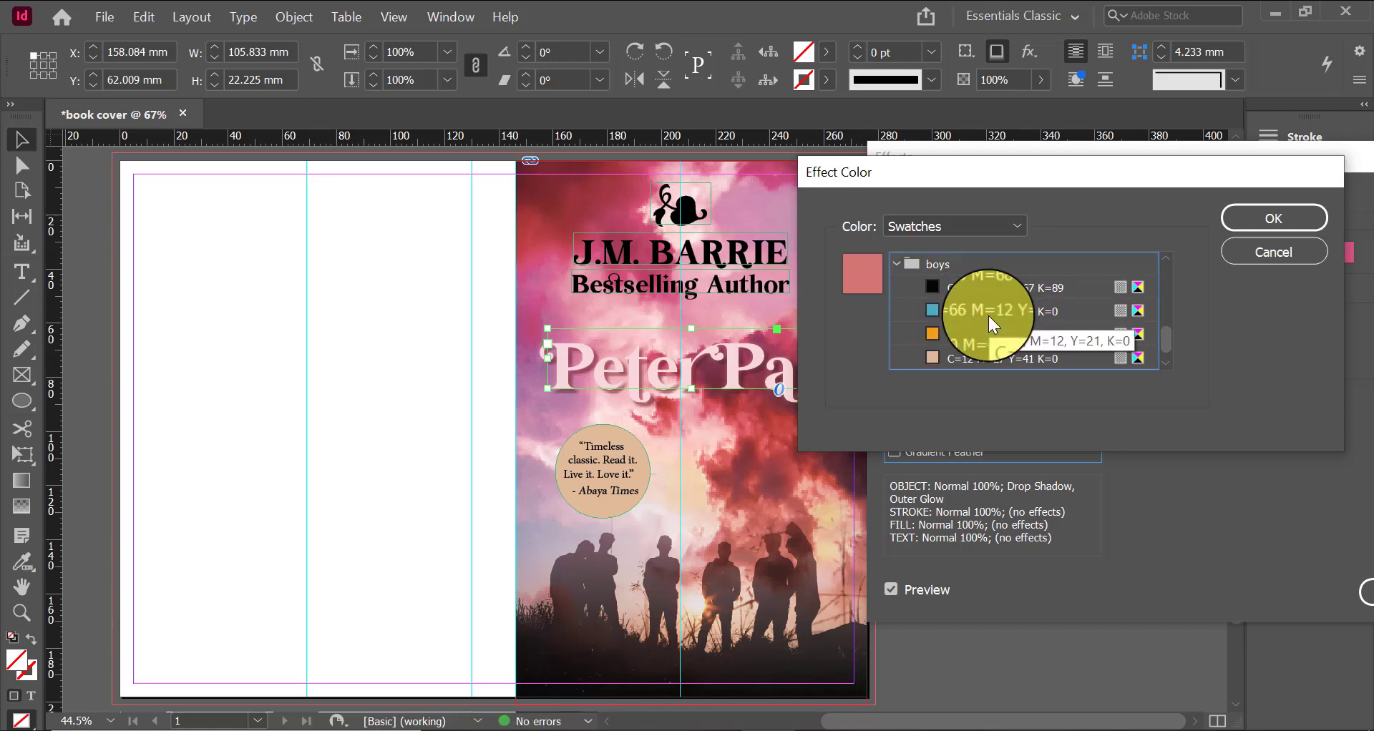
{"action": "double_click", "coordinate": [975, 335]}
{"action": "left_click_drag", "start_coordinate": [1288, 156], "coordinate": [1168, 425]}
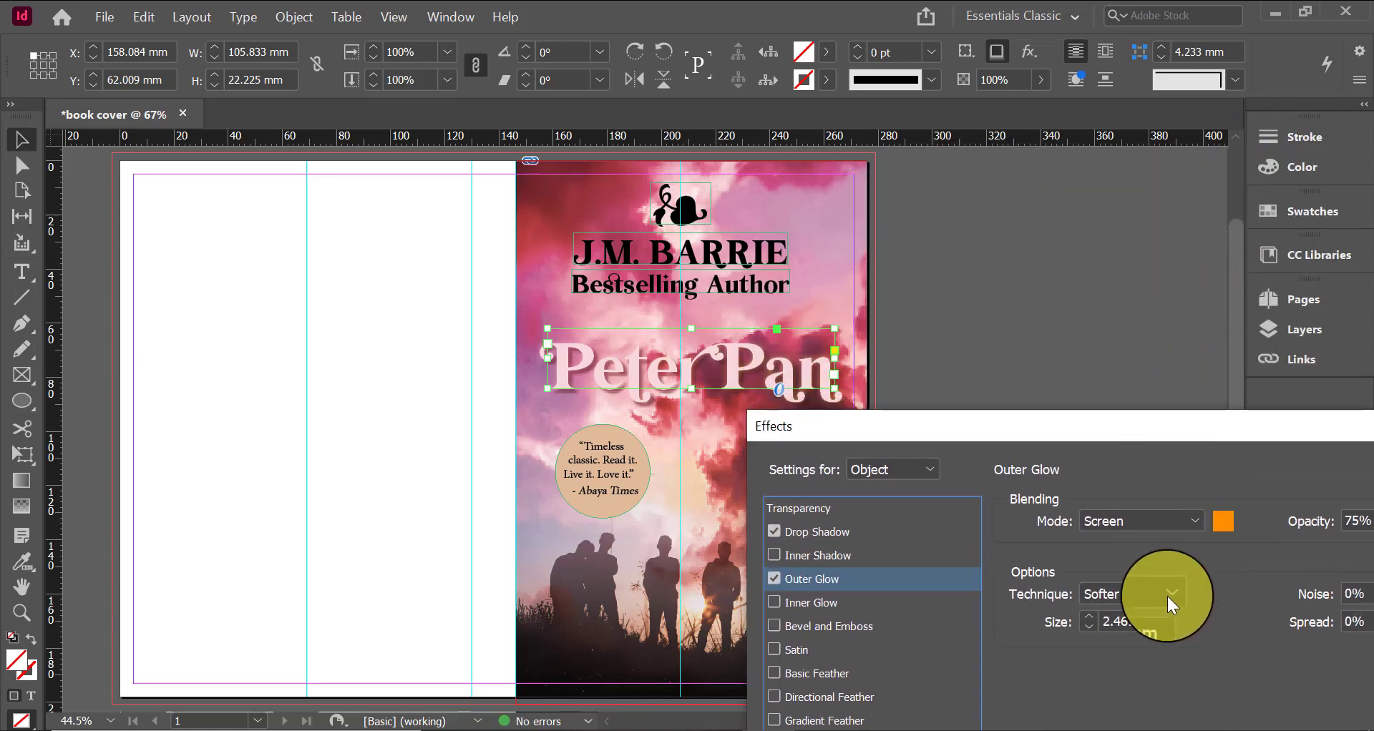
Enlarge the title's outer glow to 9 mm and recolour it with the orange-red C=9 M=78 swatch
{"action": "left_click", "coordinate": [1092, 613]}
{"action": "left_click", "coordinate": [1092, 613]}
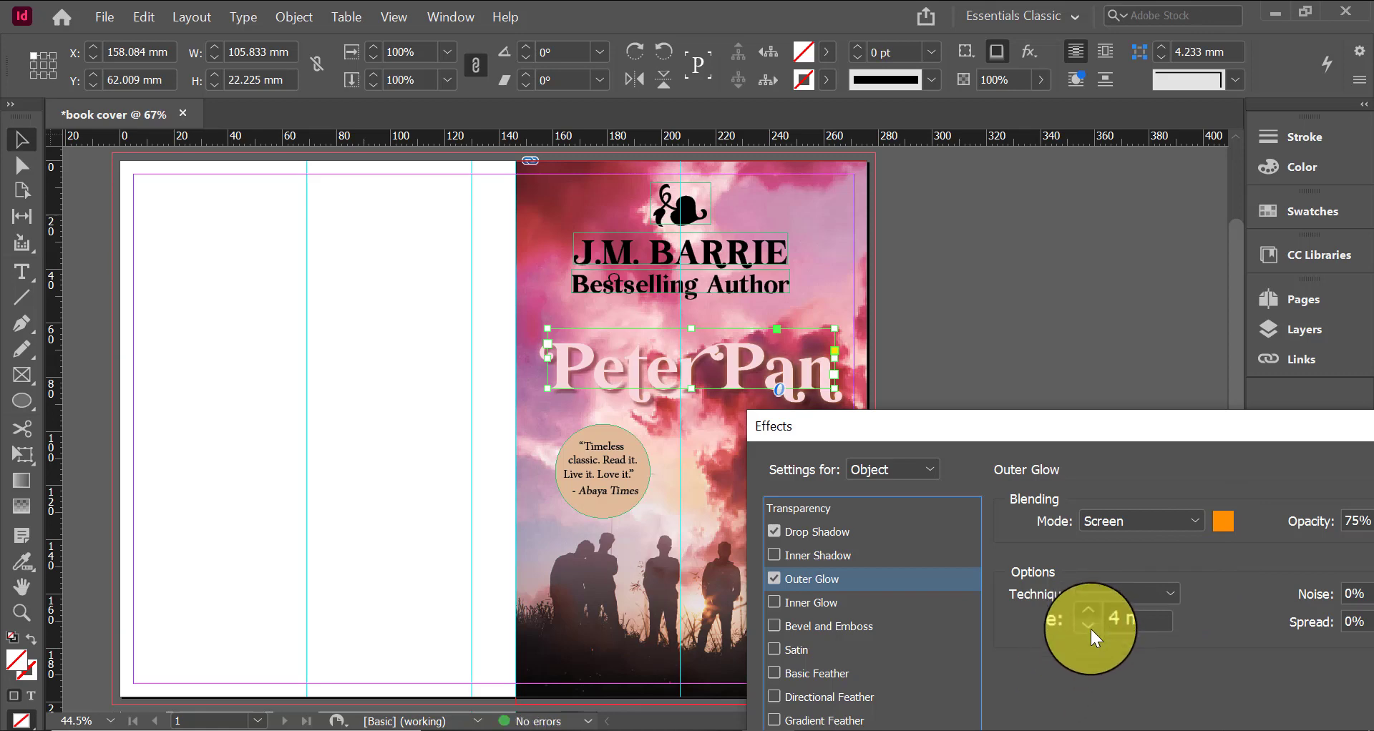
{"action": "left_click", "coordinate": [1090, 614]}
{"action": "left_click", "coordinate": [1090, 614]}
{"action": "left_click", "coordinate": [1090, 614]}
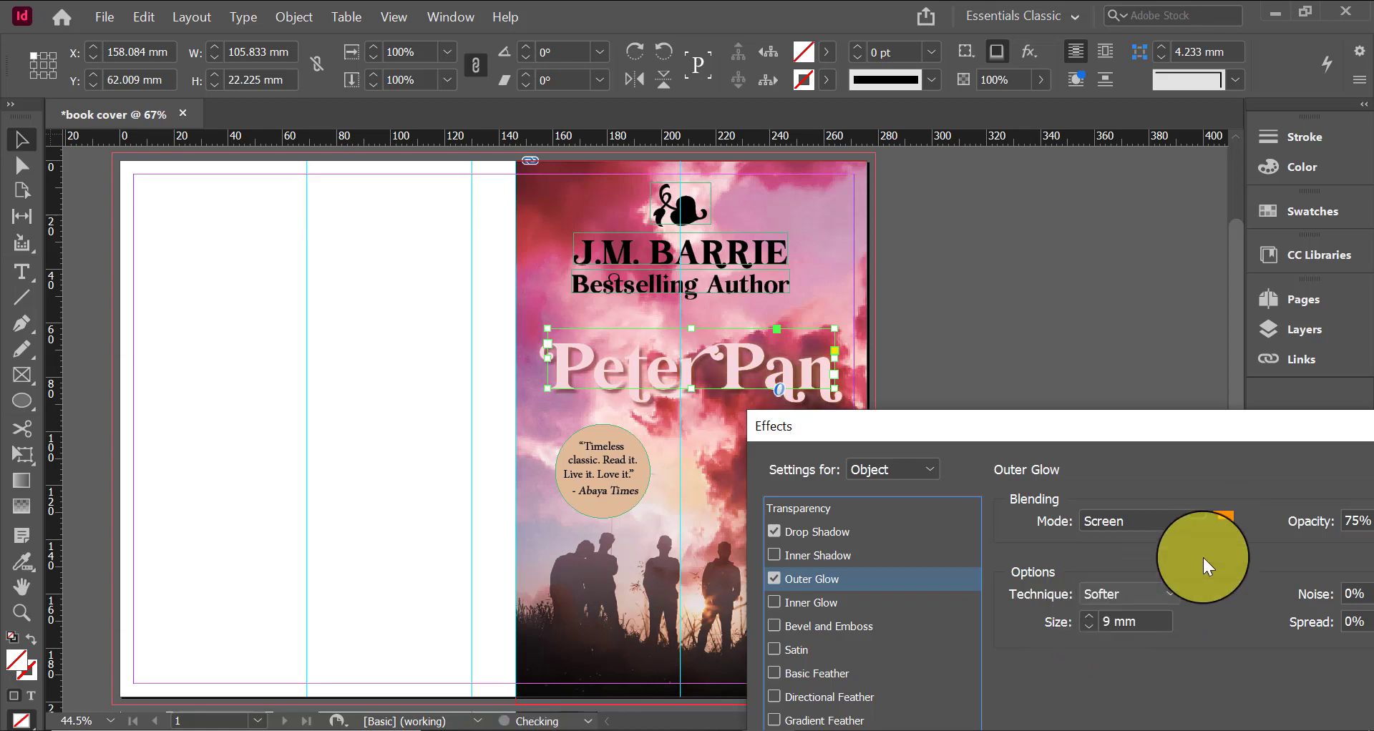
{"action": "left_click", "coordinate": [1219, 523]}
{"action": "left_click", "coordinate": [1166, 362]}
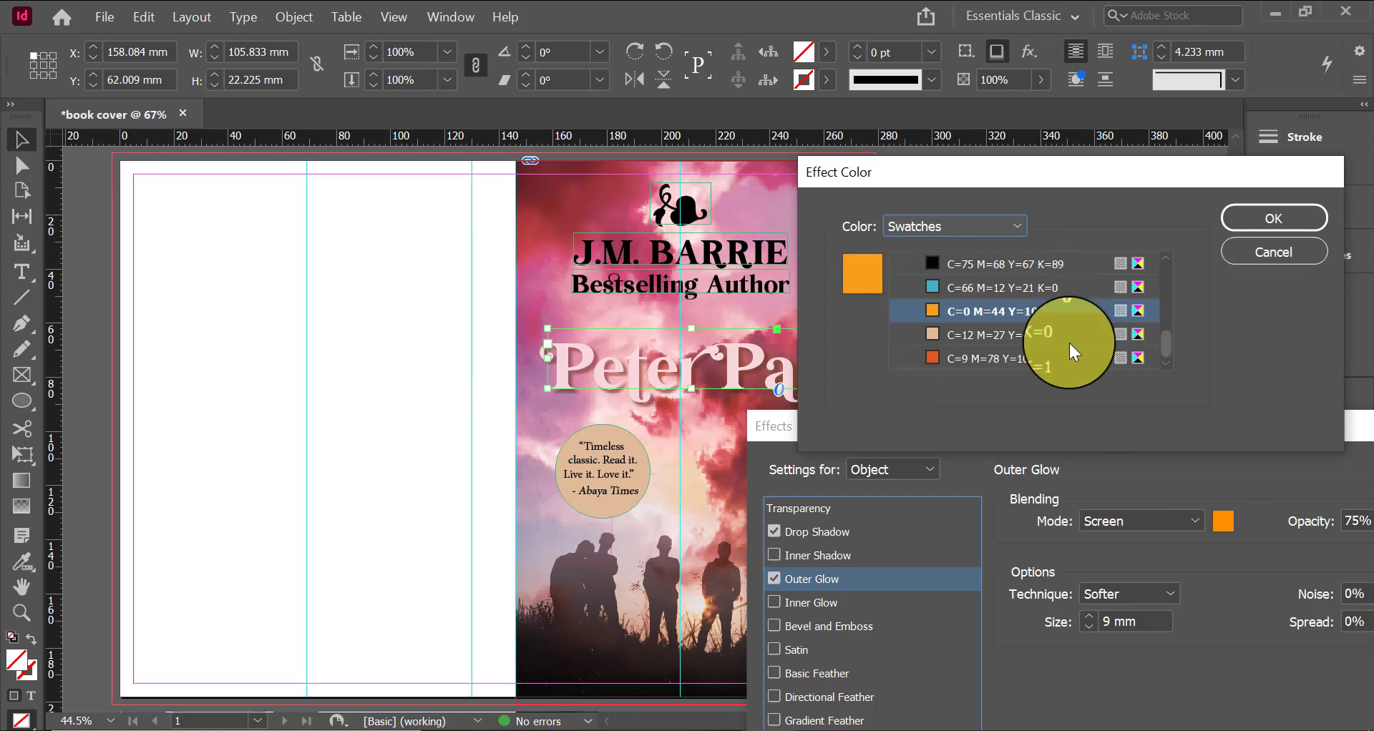
{"action": "left_click", "coordinate": [1009, 359]}
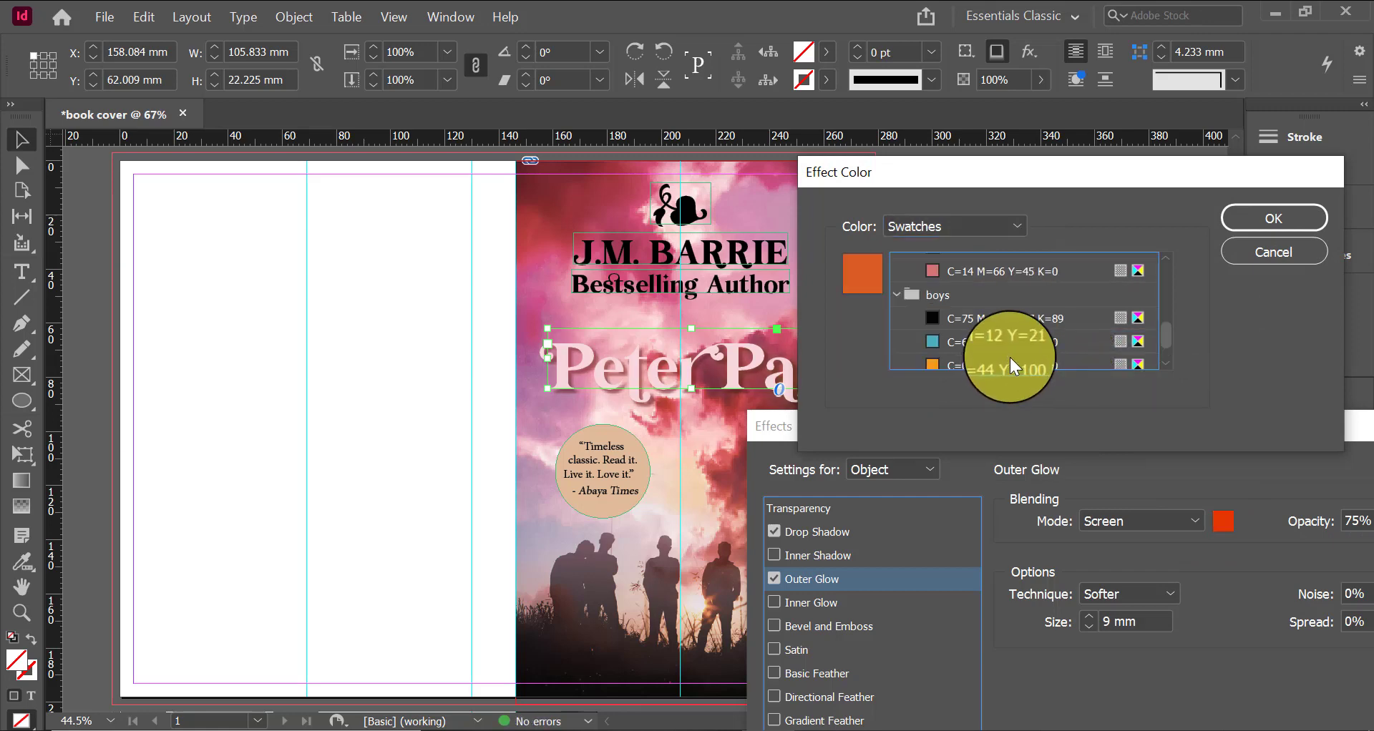
{"action": "scroll", "coordinate": [1010, 359], "scroll_direction": "down", "scroll_amount": 1}
{"action": "left_click", "coordinate": [1273, 229]}
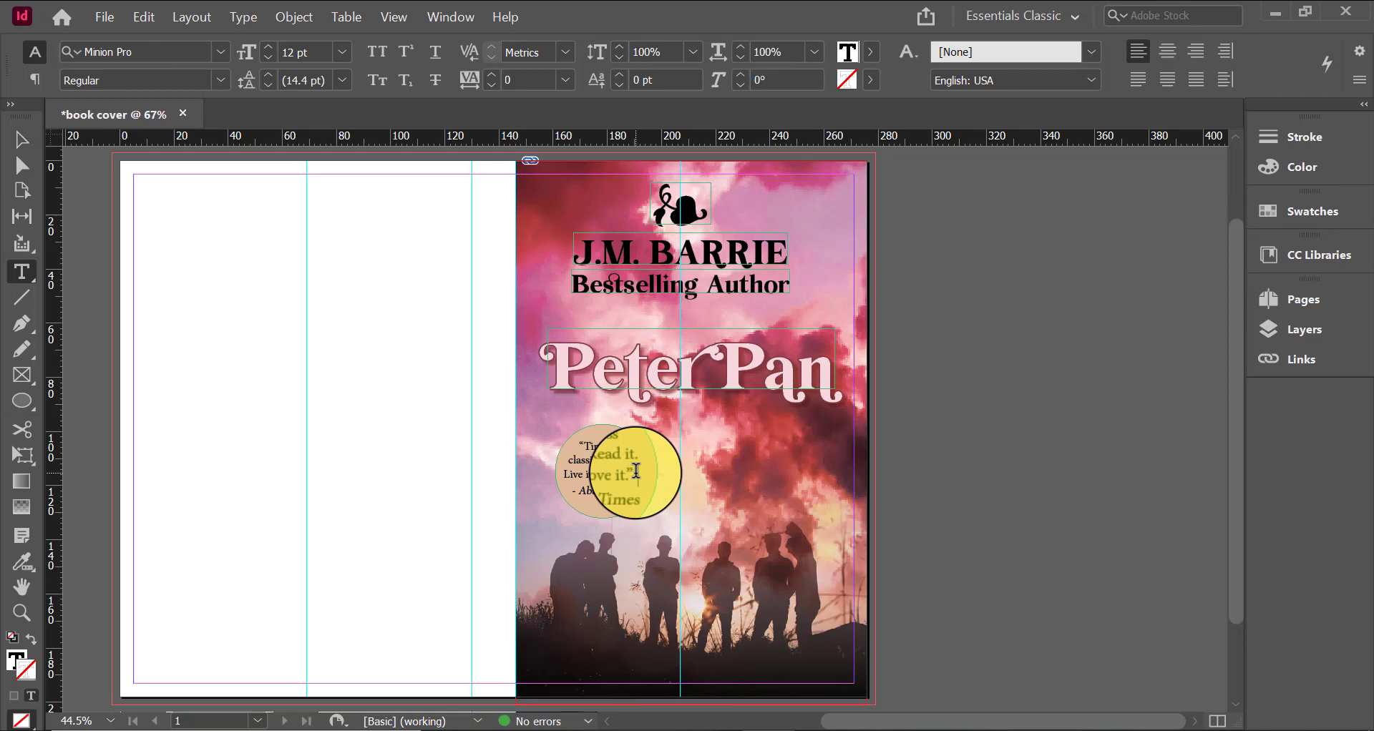
Change the font of all the quote text in the circle to Barlow Condensed
{"action": "key", "text": "ctrl+a"}
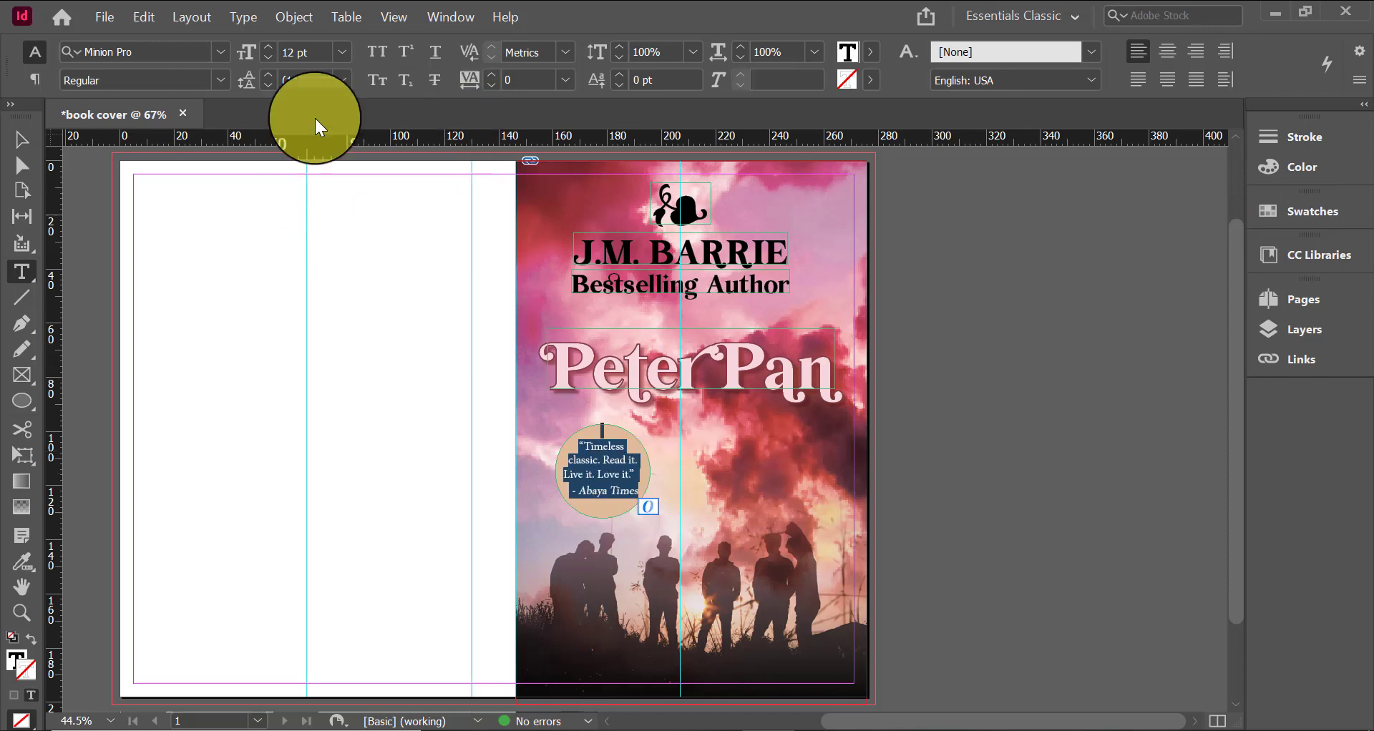
{"action": "left_click", "coordinate": [220, 52]}
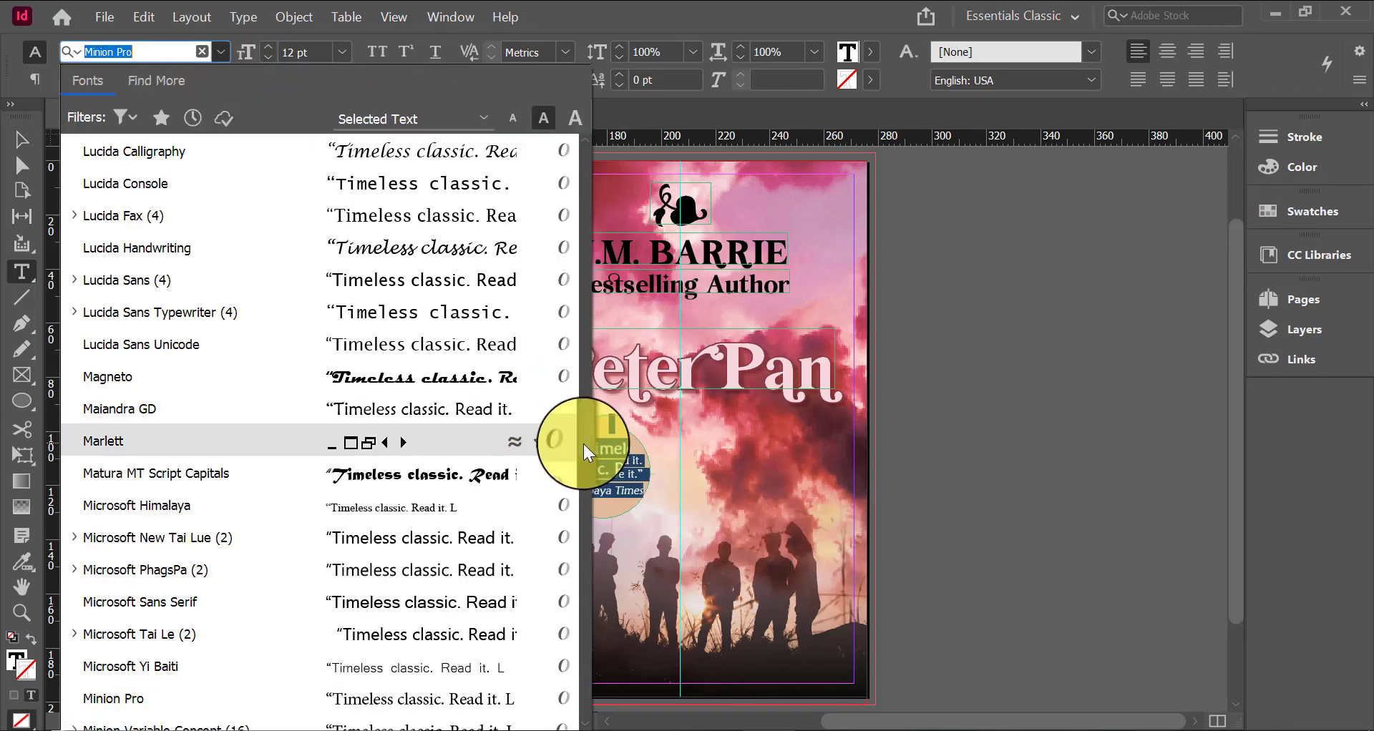
{"action": "left_click_drag", "start_coordinate": [583, 422], "coordinate": [578, 158]}
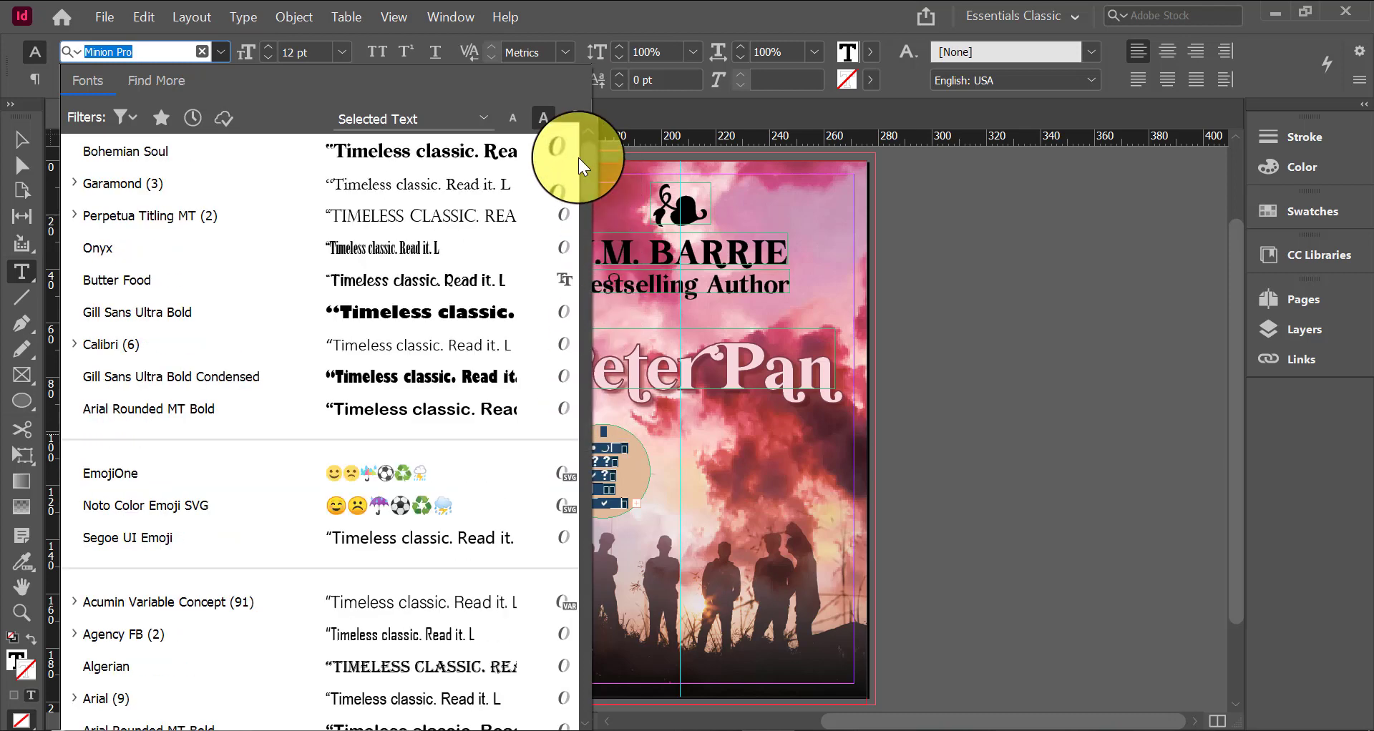
{"action": "left_click", "coordinate": [448, 287]}
{"action": "key", "text": "Escape"}
{"action": "left_click", "coordinate": [1023, 528]}
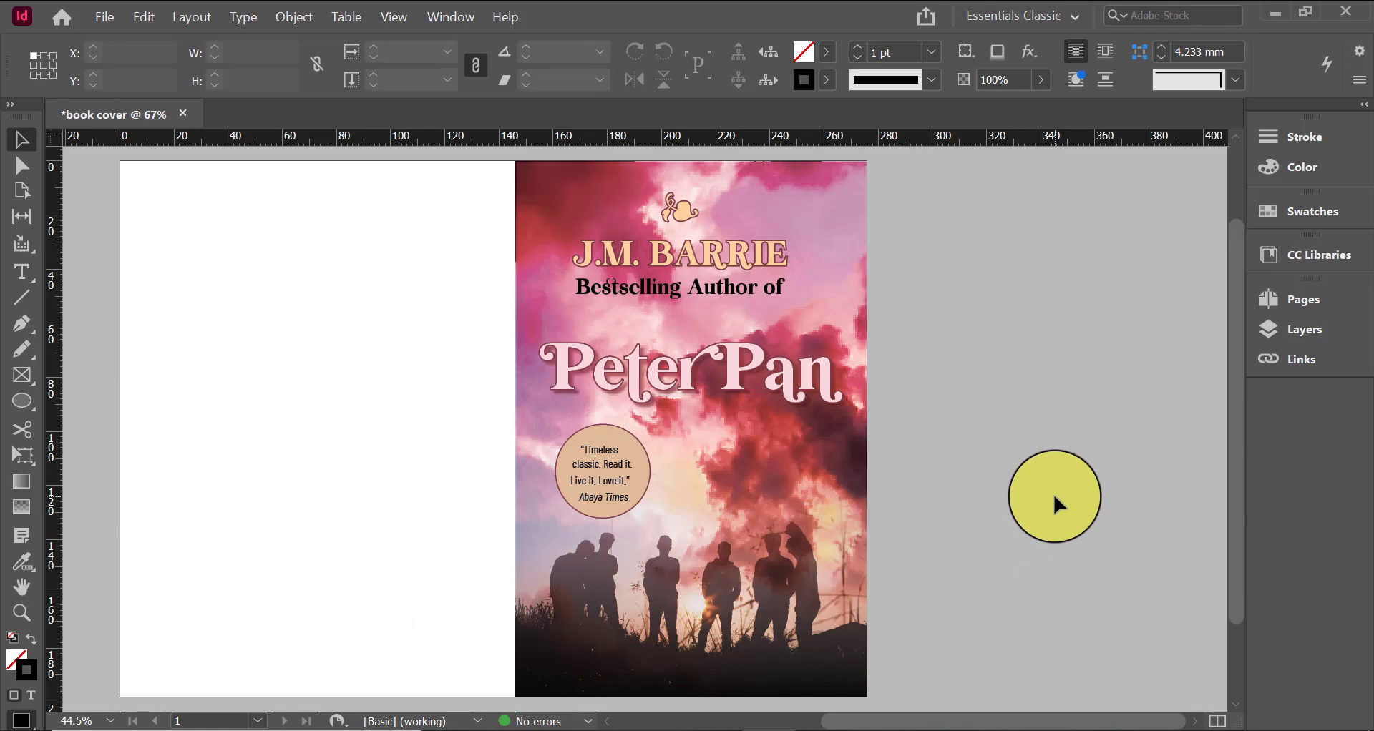
Colour the "Bestselling Author of" line with the dark maroon C=39 M=84 swatch from the clouds group
{"action": "double_click", "coordinate": [707, 289]}
{"action": "triple_click", "coordinate": [576, 293]}
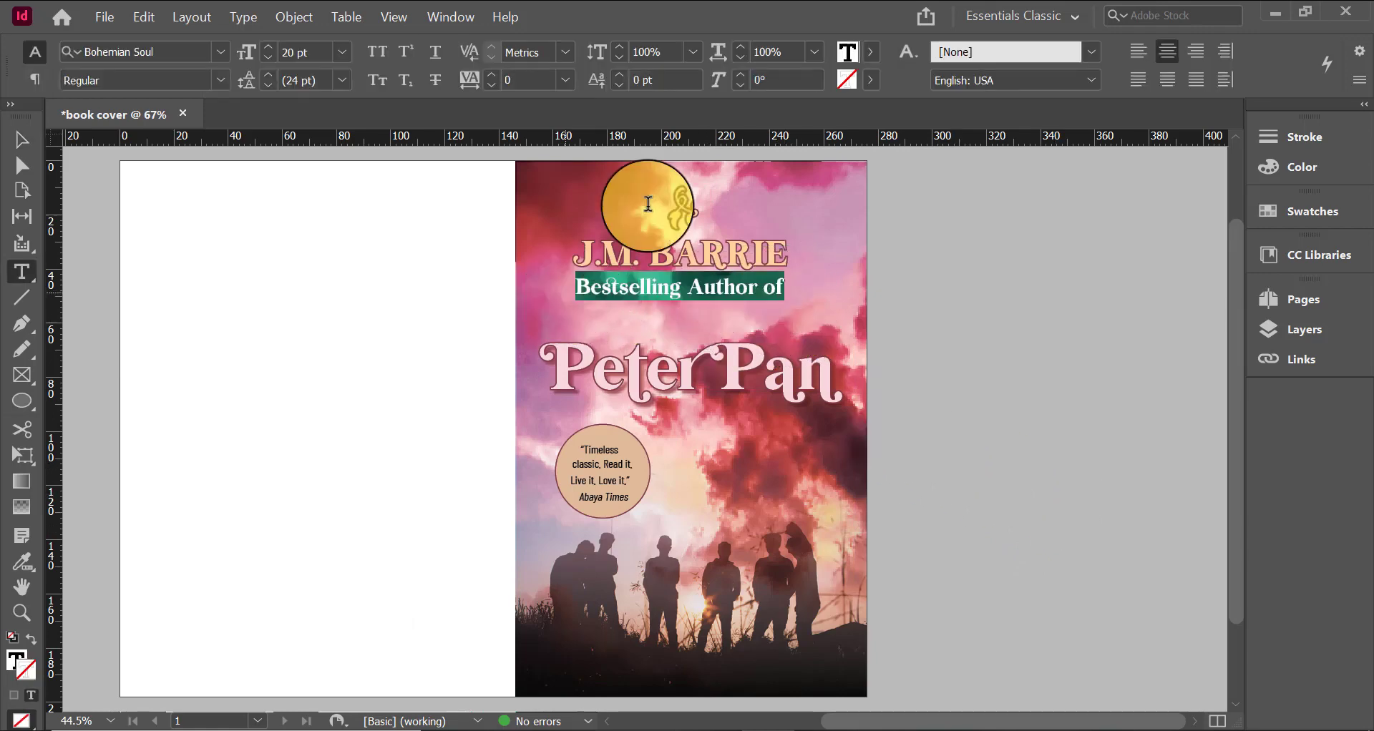
{"action": "left_click", "coordinate": [871, 57]}
{"action": "scroll", "coordinate": [676, 304], "scroll_direction": "down", "scroll_amount": 1}
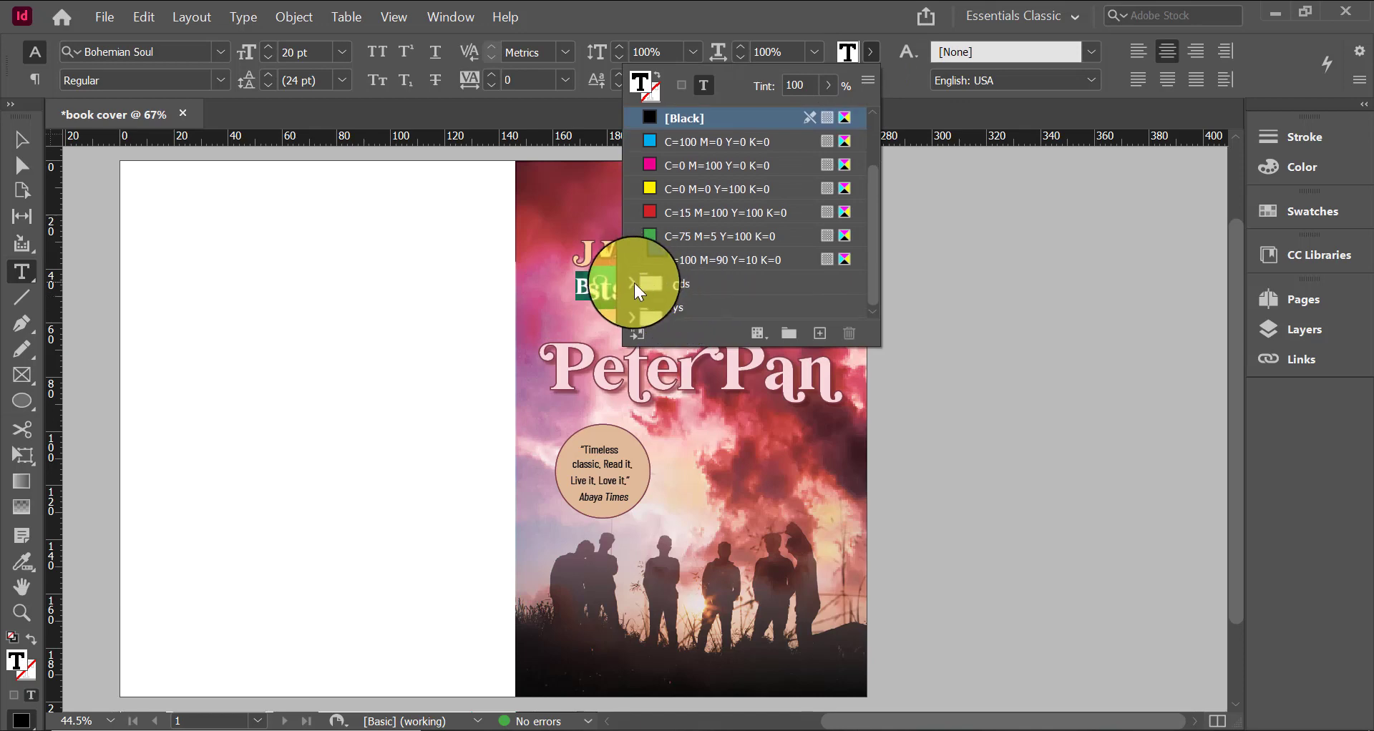
{"action": "scroll", "coordinate": [634, 282], "scroll_direction": "down", "scroll_amount": 2}
{"action": "left_click", "coordinate": [728, 236]}
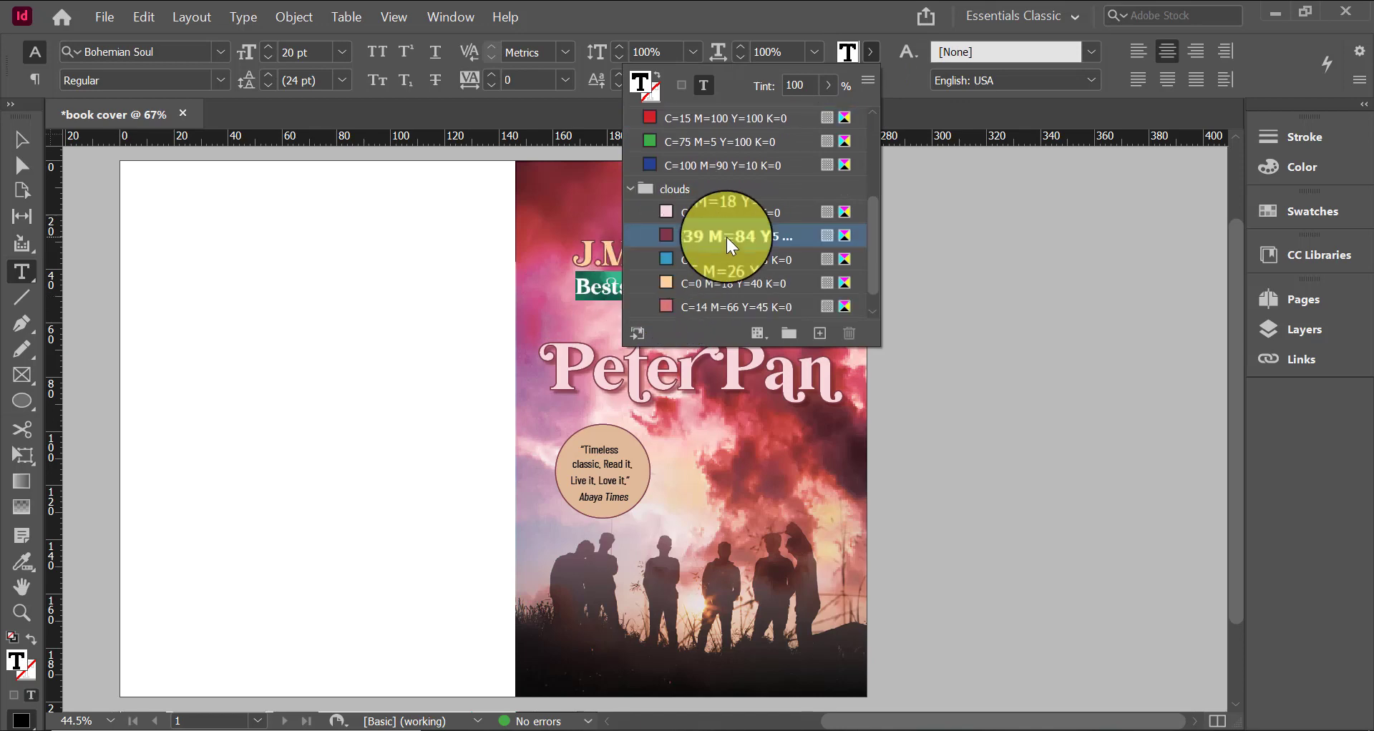
{"action": "left_click", "coordinate": [22, 139]}
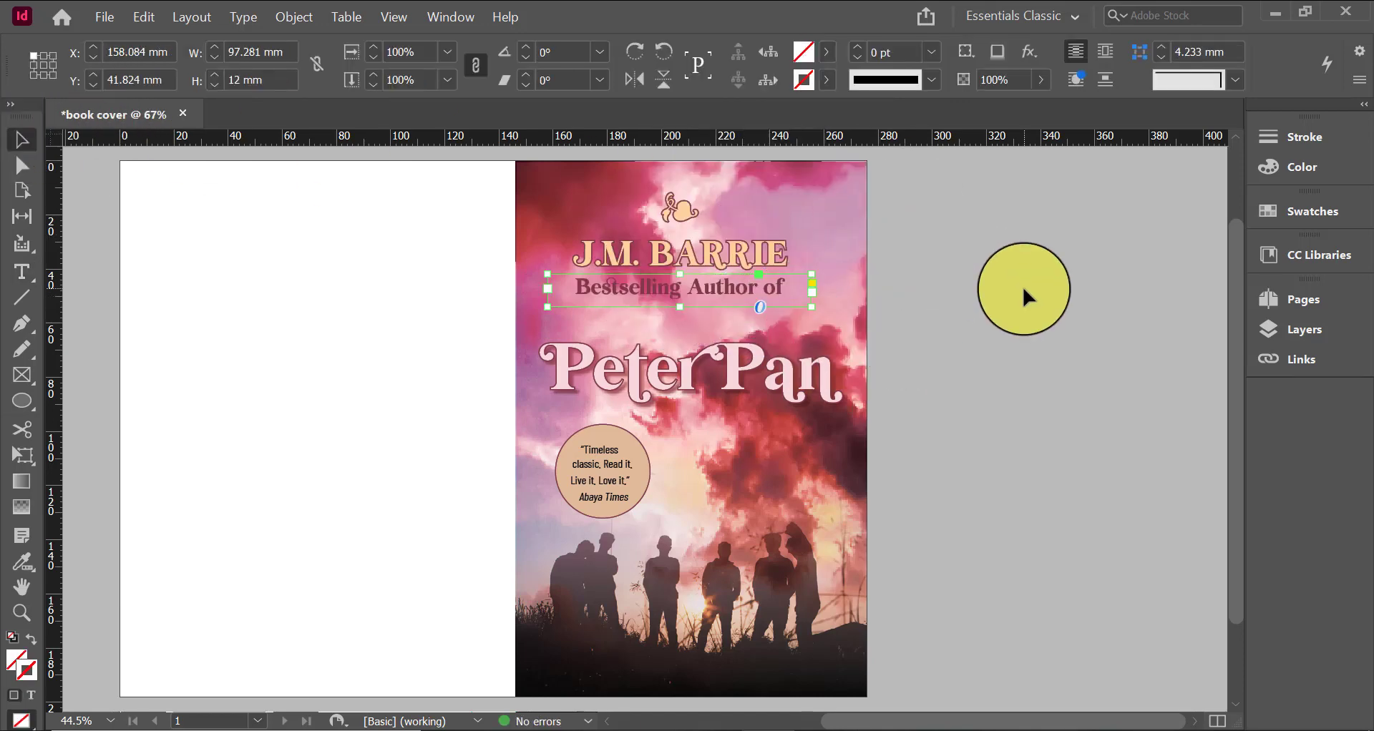
{"action": "left_click", "coordinate": [1020, 286]}
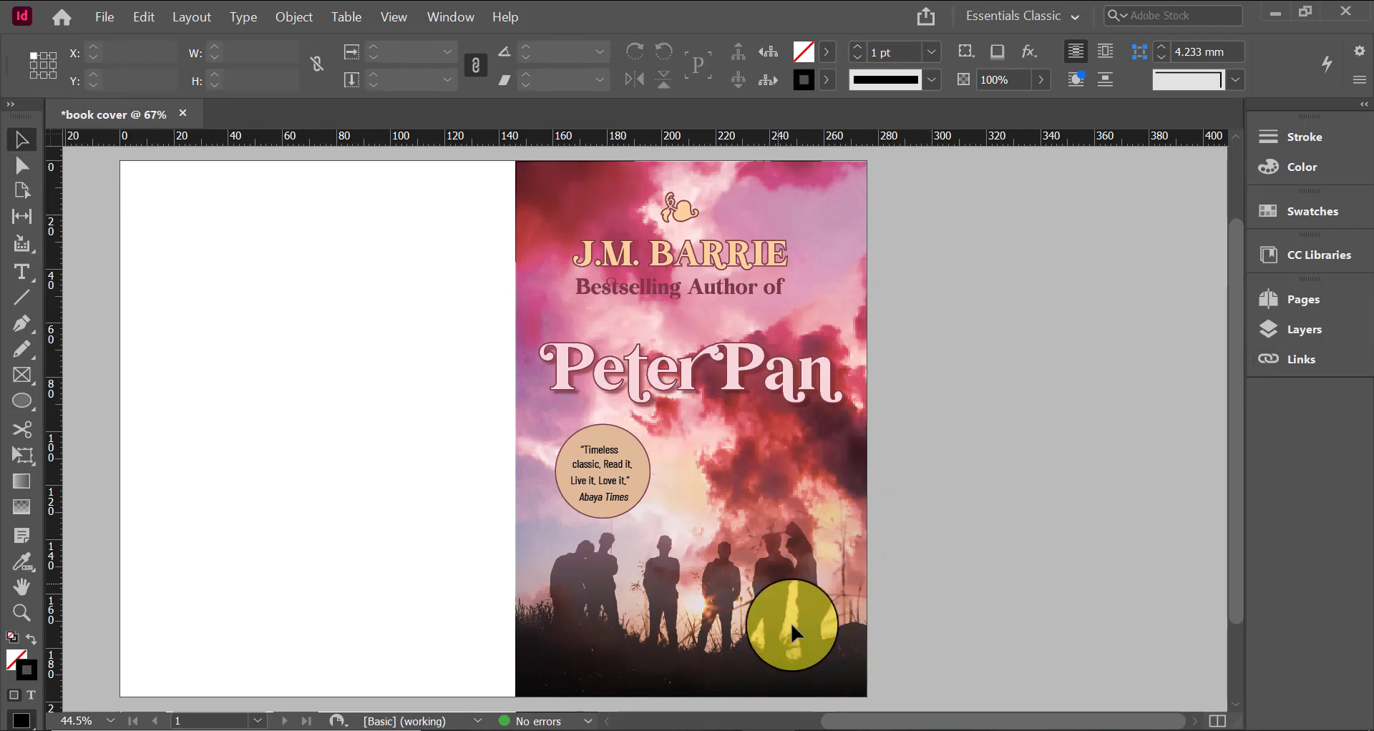
{"action": "left_click_drag", "start_coordinate": [920, 721], "coordinate": [888, 721]}
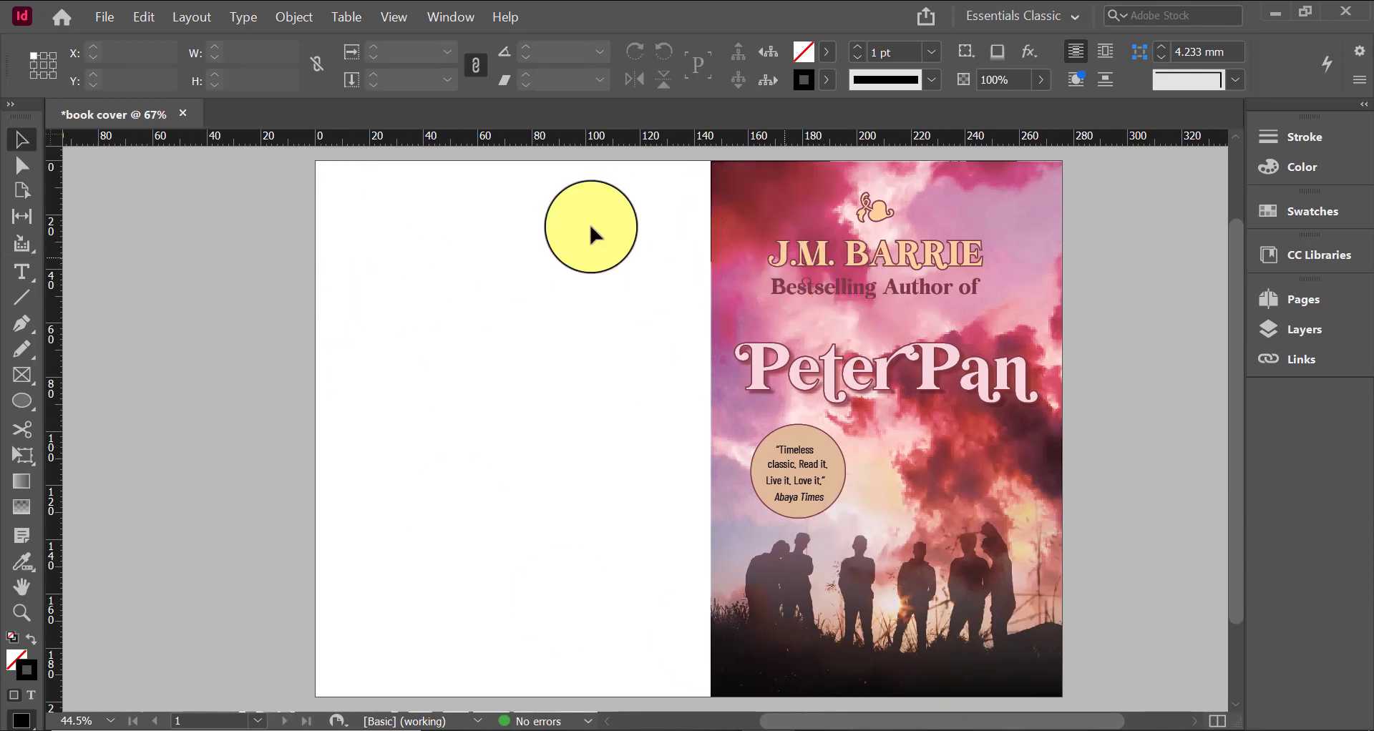
{"action": "left_click_drag", "start_coordinate": [1080, 721], "coordinate": [1122, 721]}
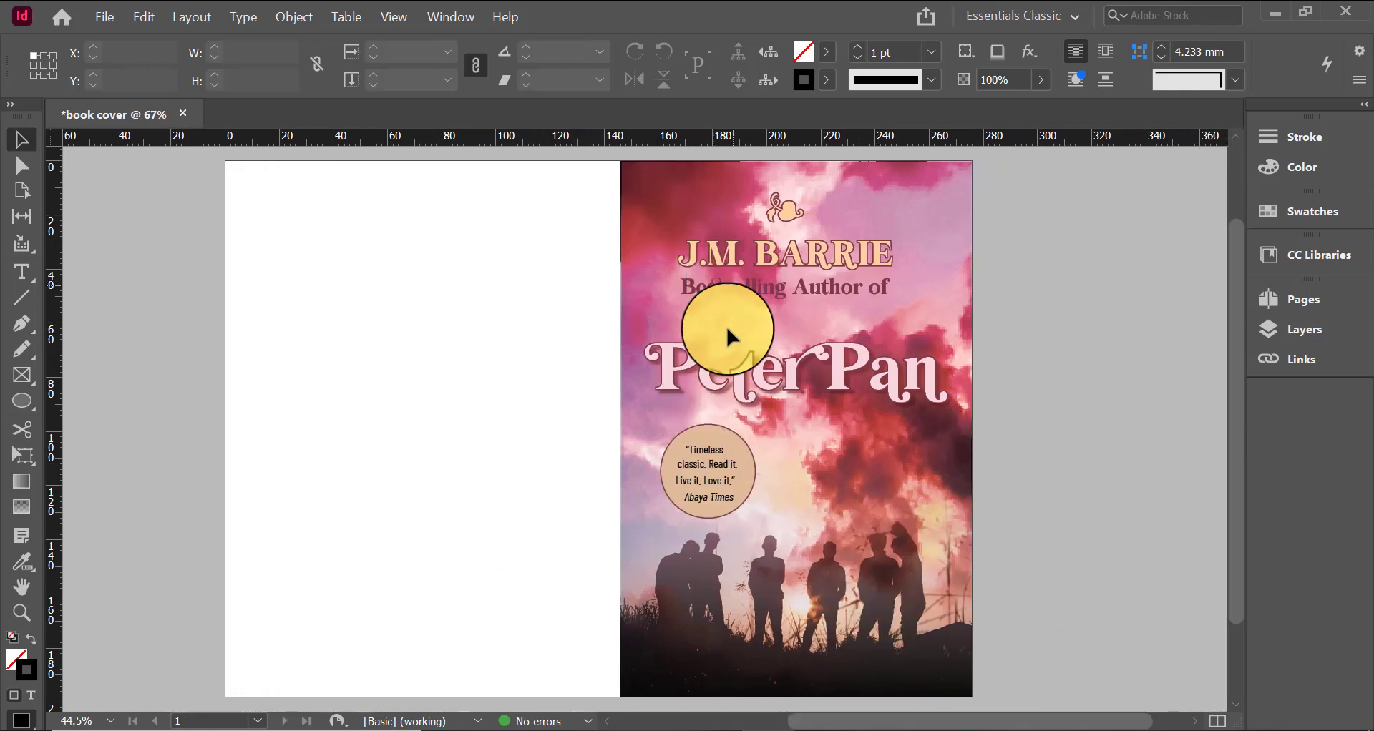
{"action": "left_click", "coordinate": [722, 354]}
{"action": "left_click", "coordinate": [1079, 448]}
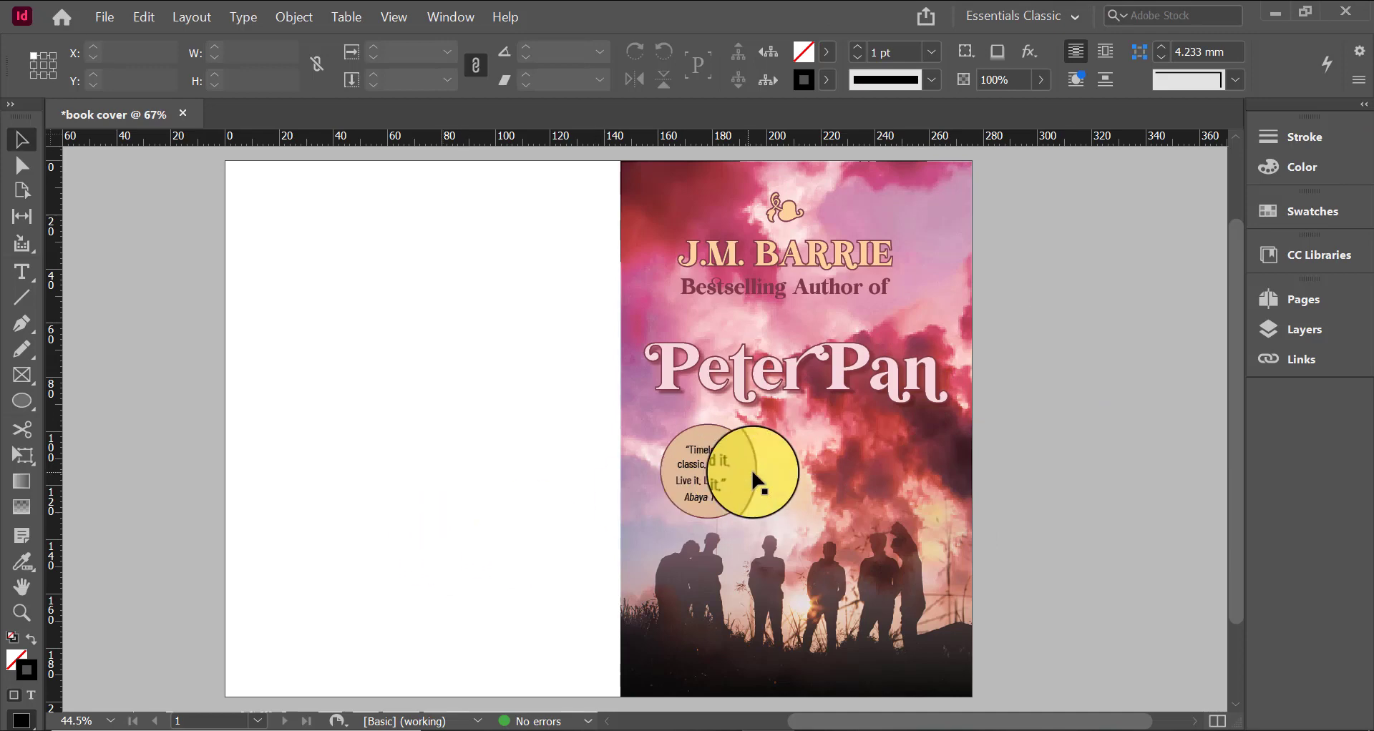
Select the whole quote text and its "Abaya Times" credit inside the circle
{"action": "left_click", "coordinate": [736, 488]}
{"action": "double_click", "coordinate": [737, 494]}
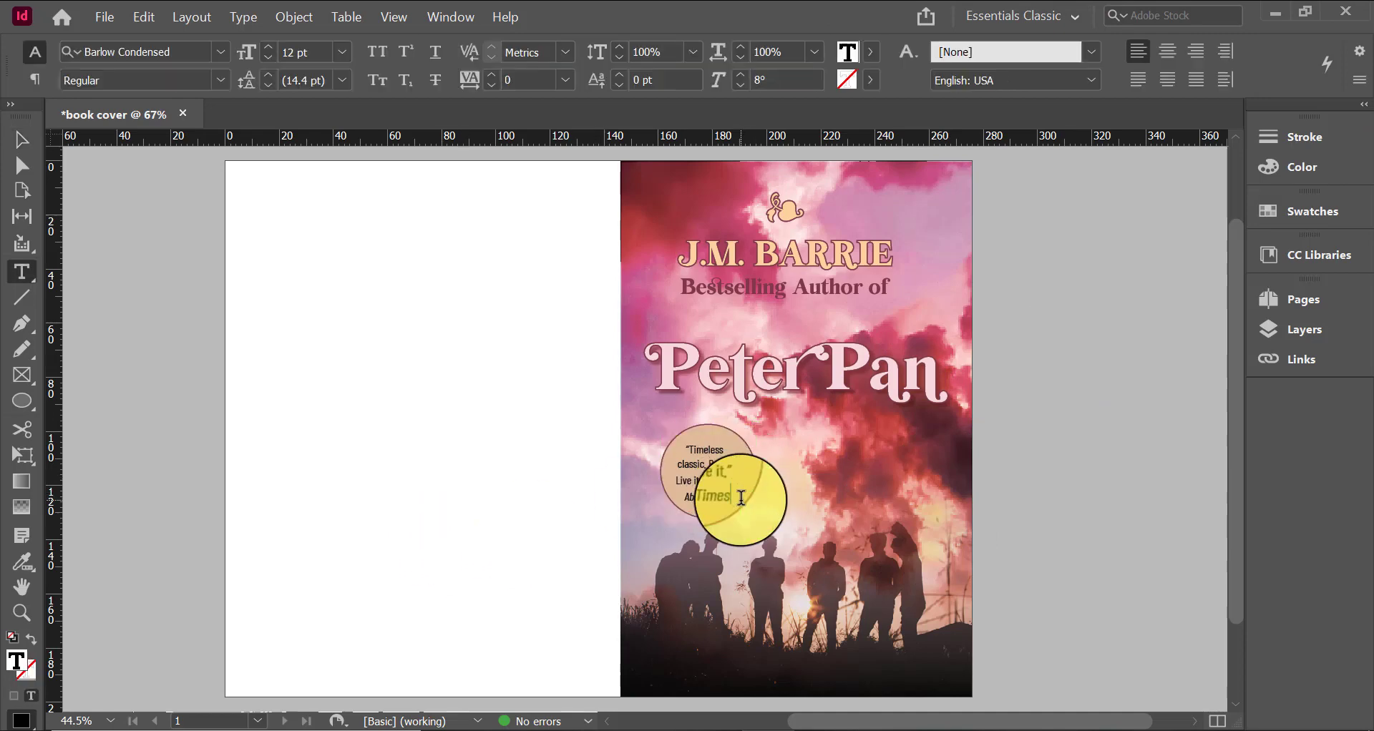
{"action": "mouse_move", "coordinate": [738, 499]}
{"action": "left_mouse_down"}
{"action": "mouse_move", "coordinate": [675, 456]}
{"action": "mouse_move", "coordinate": [735, 513]}
{"action": "left_mouse_up"}
{"action": "triple_click", "coordinate": [680, 452]}
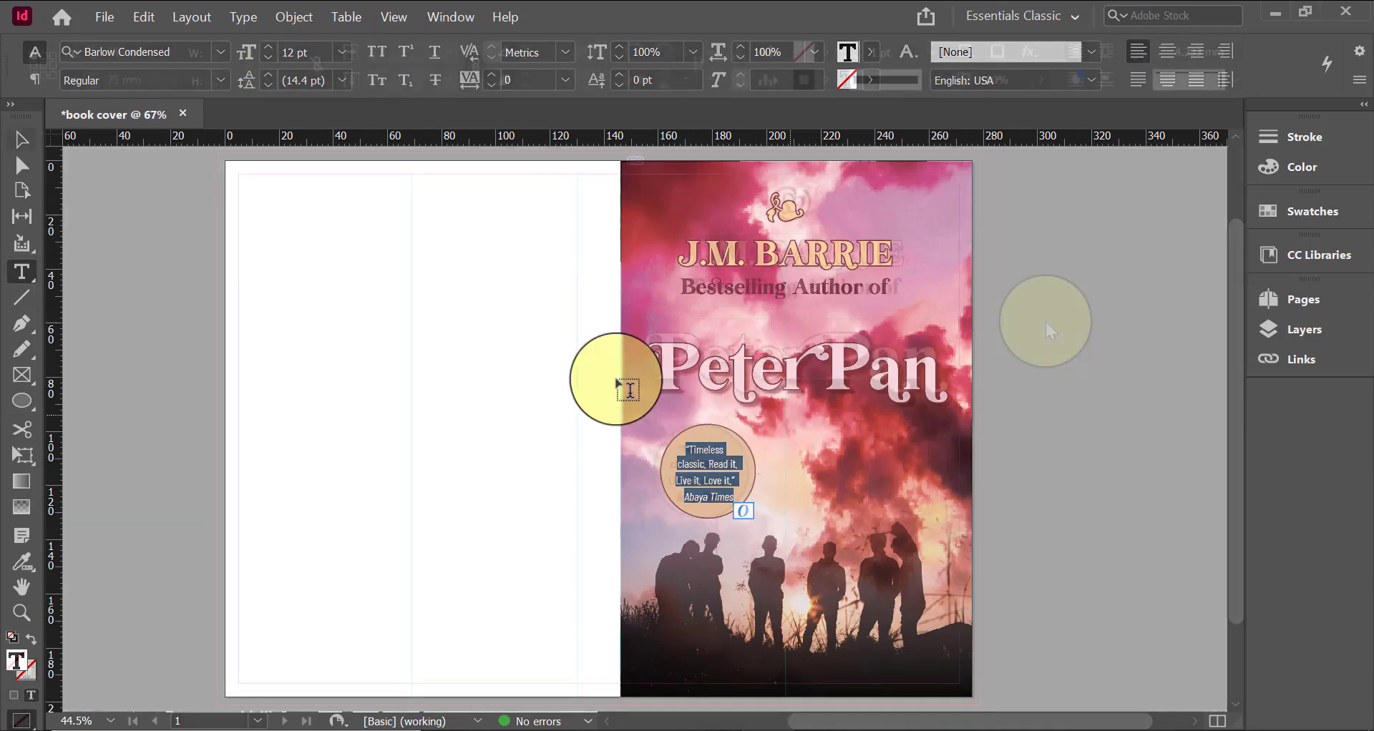
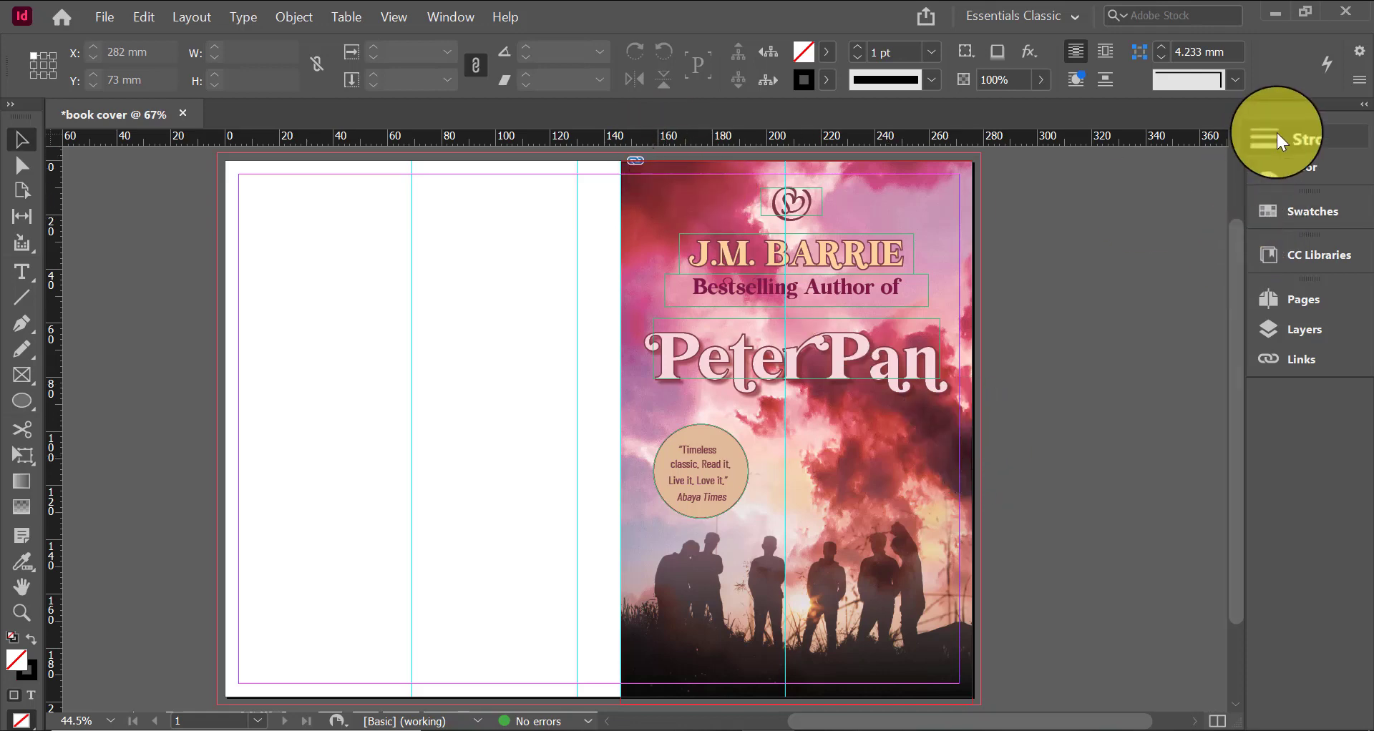
Extend the background color layer's overlay rectangle across the spine to the 130 mm guide, making it 146 mm wide
{"action": "left_click", "coordinate": [1311, 332]}
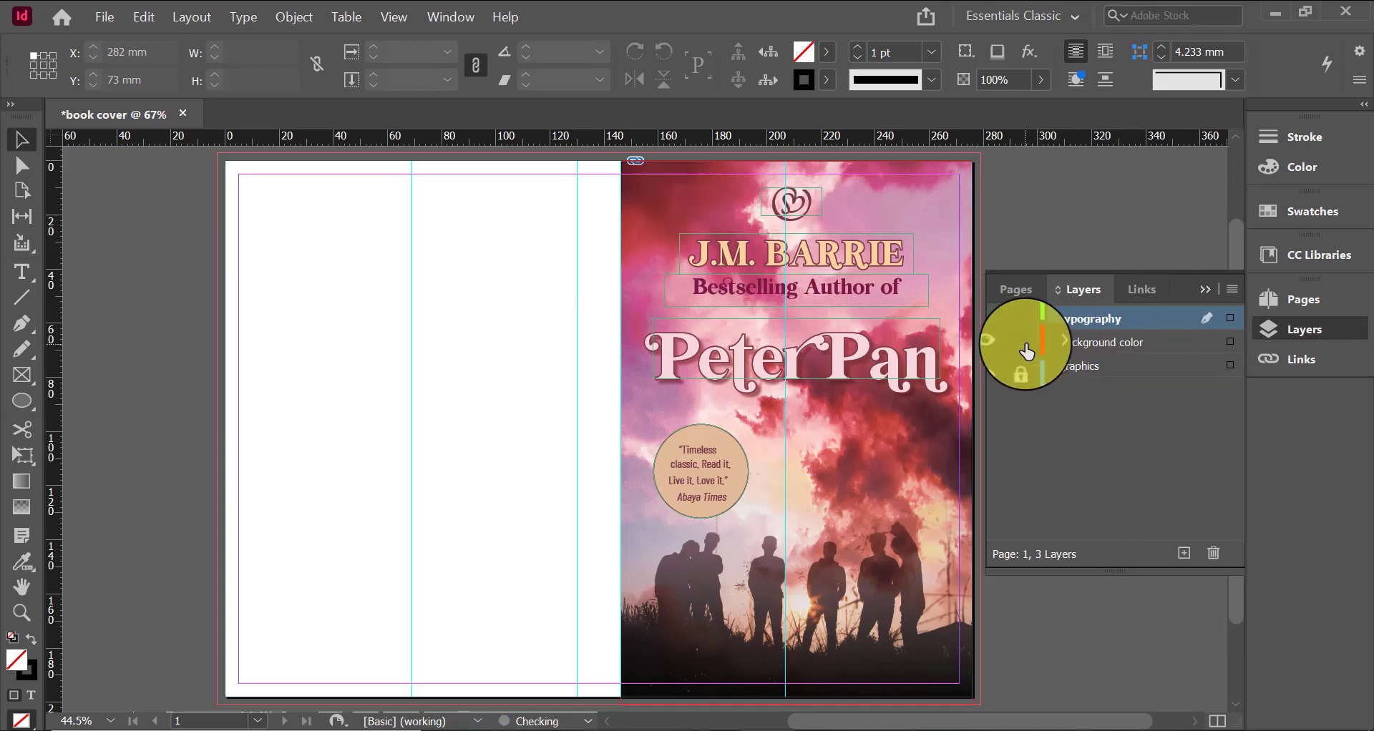
{"action": "left_click", "coordinate": [1091, 356]}
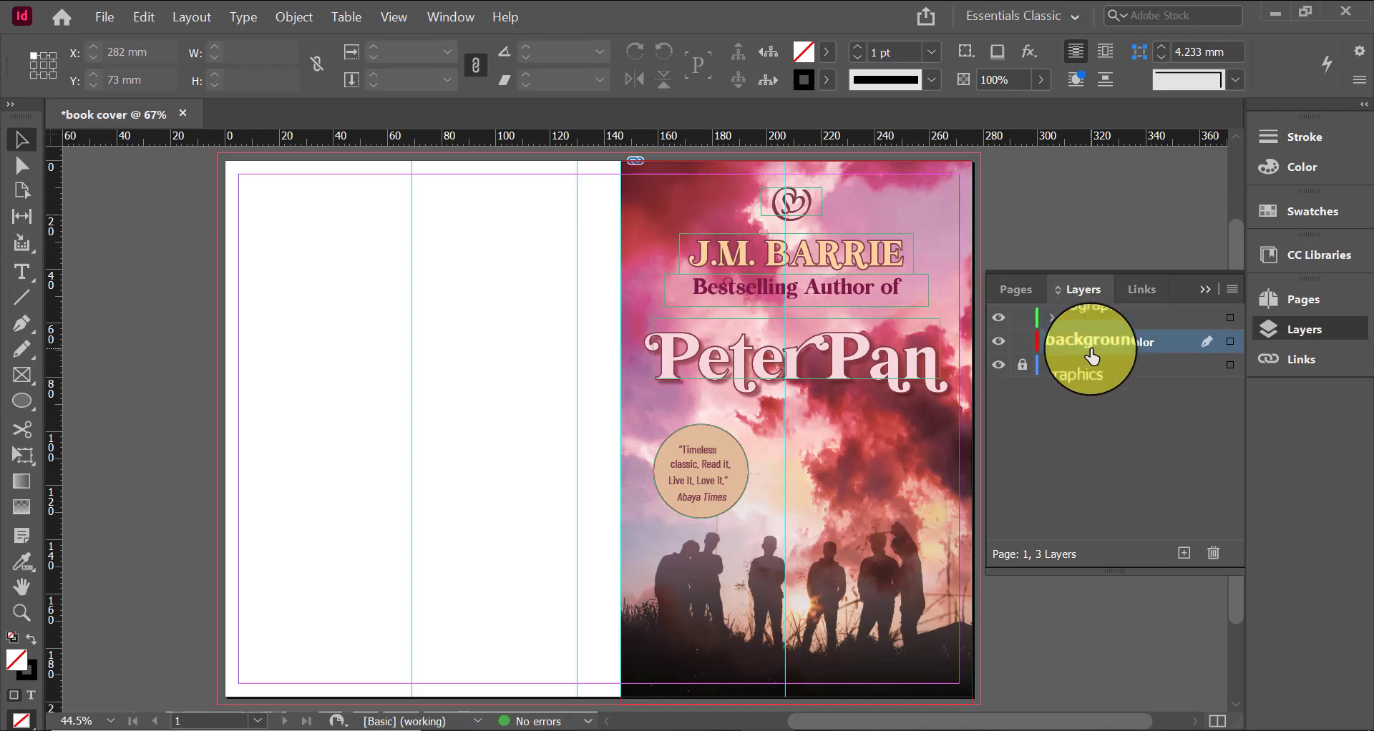
{"action": "left_click", "coordinate": [626, 276]}
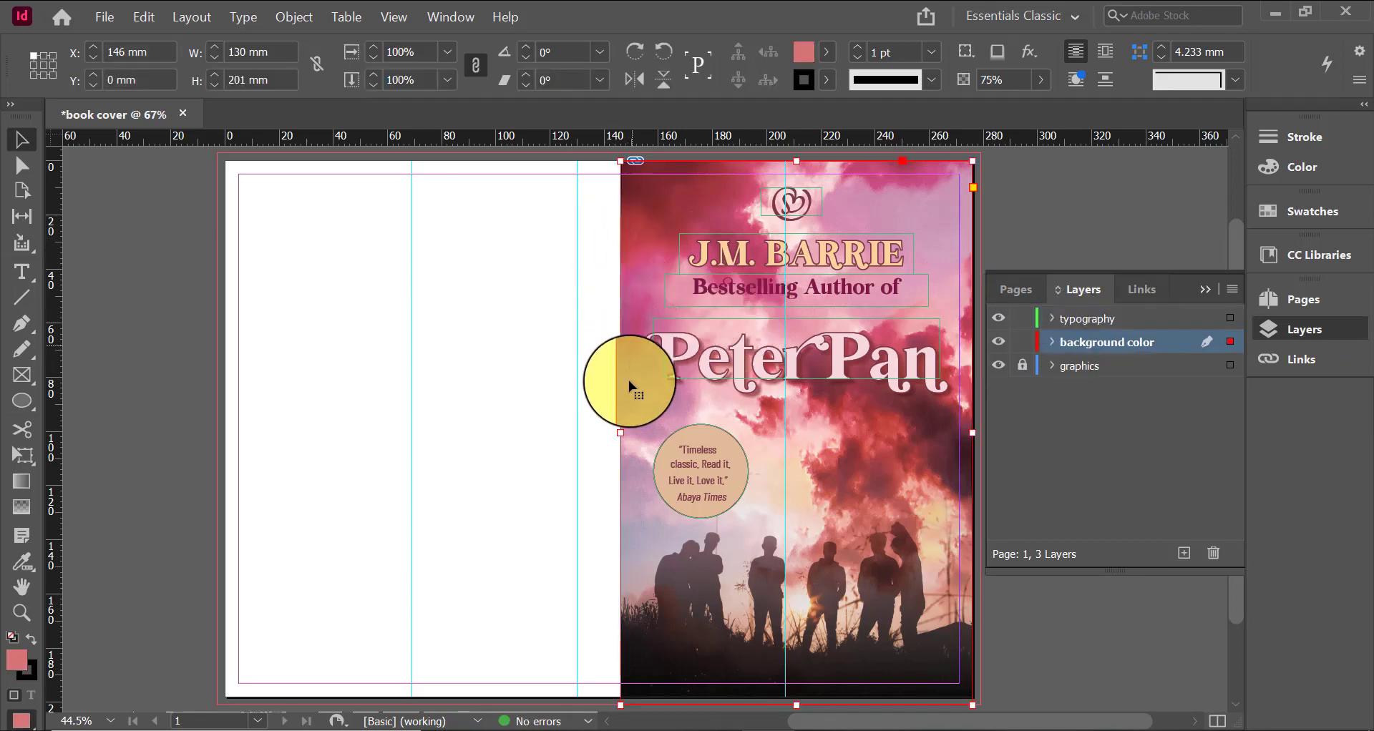
{"action": "left_click_drag", "start_coordinate": [619, 433], "coordinate": [577, 436]}
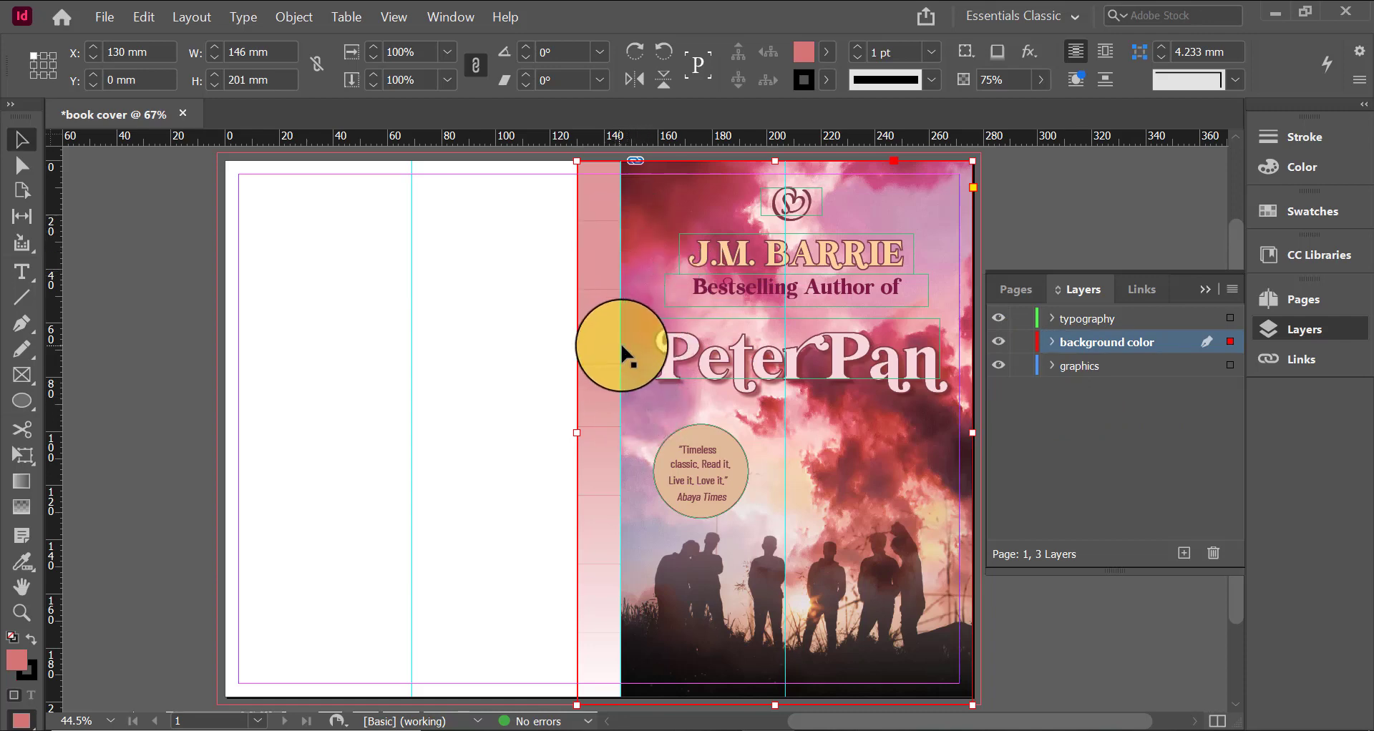
Unlock the graphics layer and extend the cloud image frame across the spine to X 130 mm, making it 146 mm wide
{"action": "left_click", "coordinate": [1158, 361]}
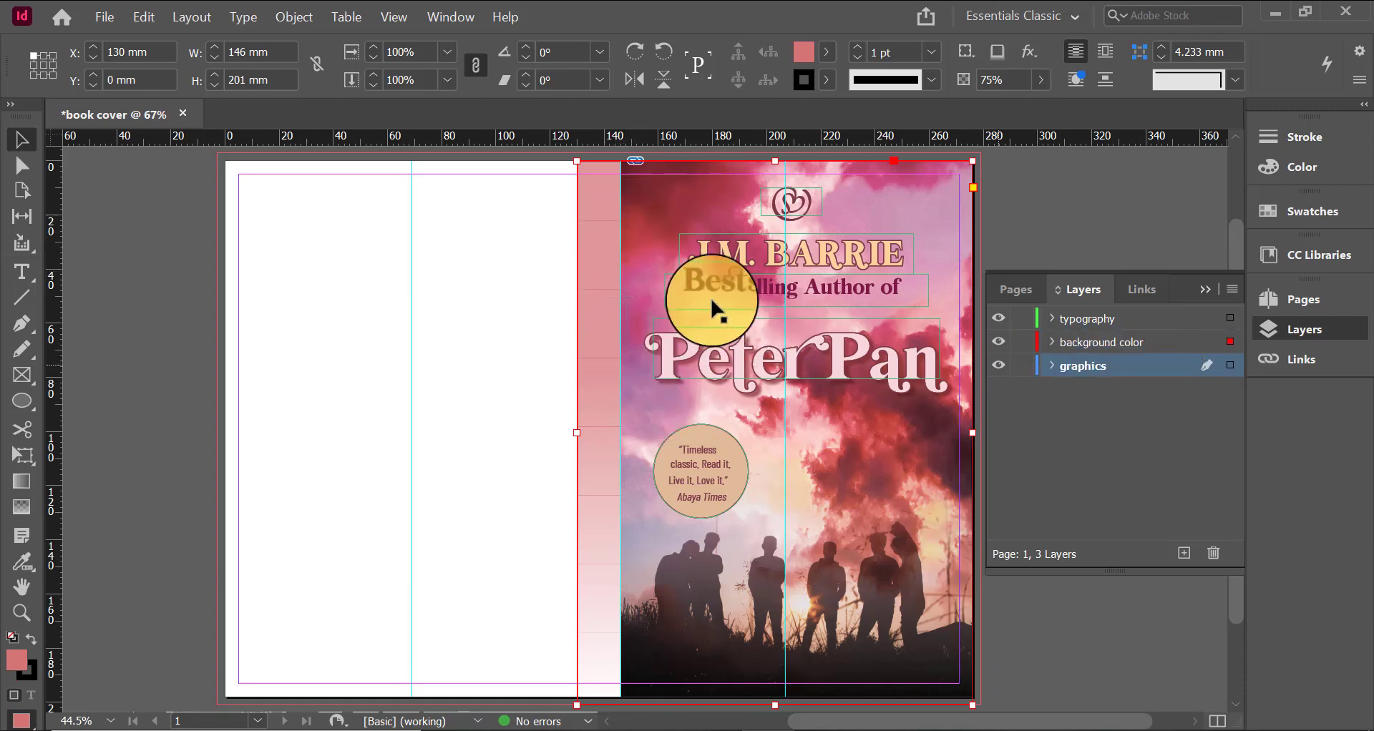
{"action": "left_click_drag", "start_coordinate": [909, 186], "coordinate": [903, 207]}
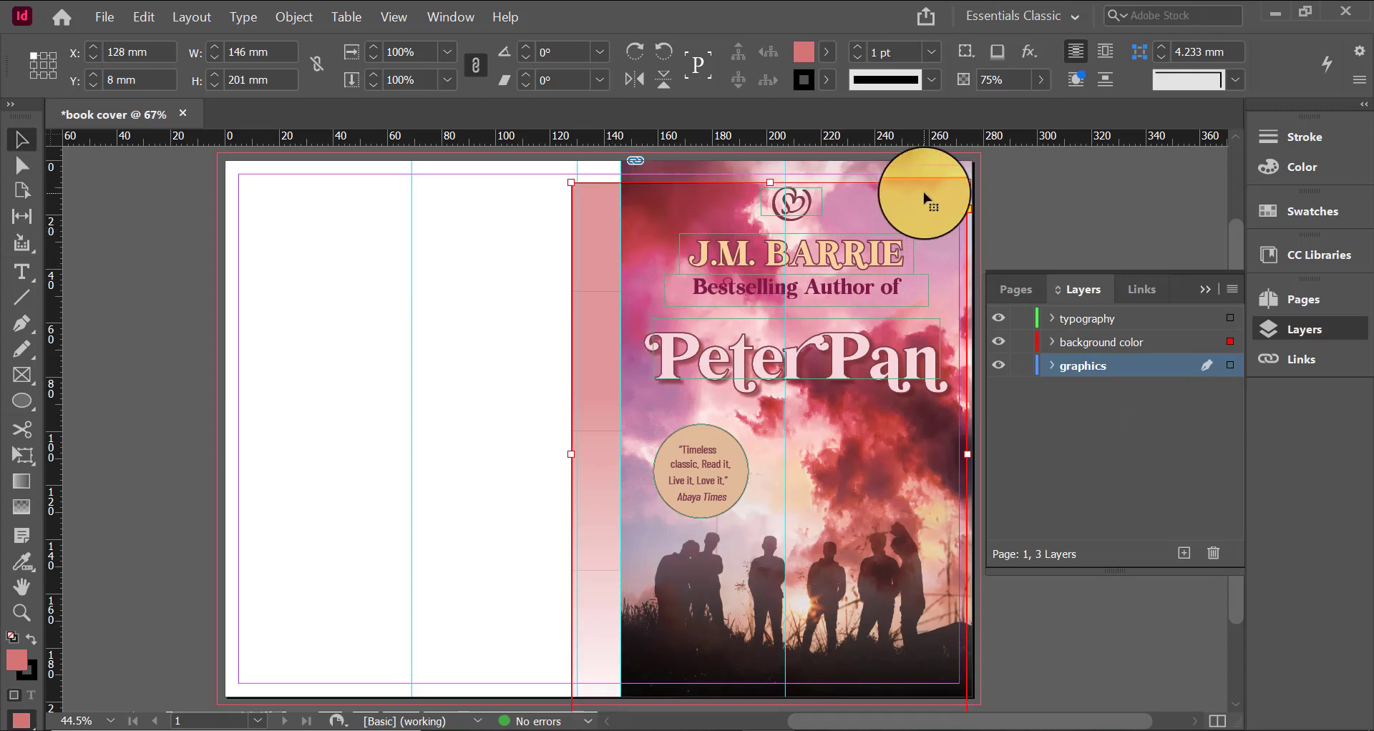
{"action": "left_click", "coordinate": [899, 167]}
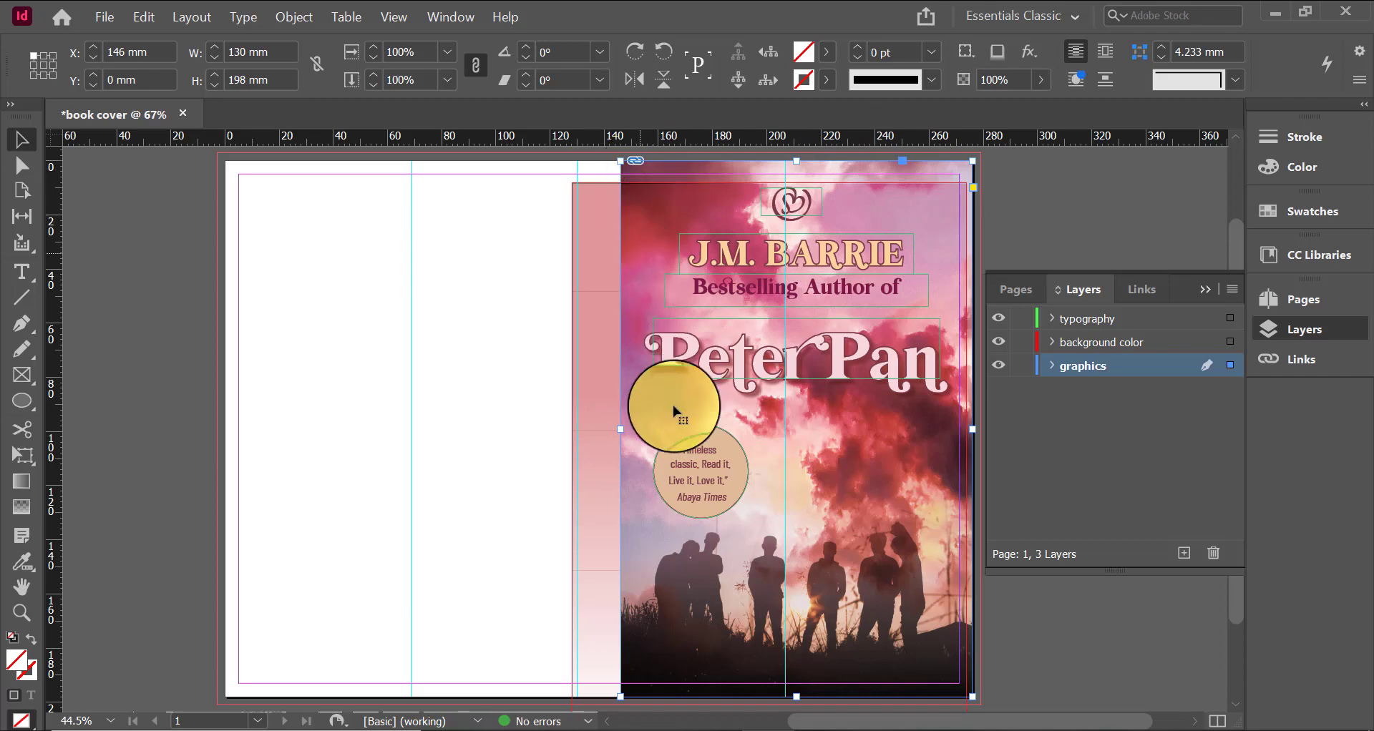
{"action": "left_click_drag", "start_coordinate": [620, 430], "coordinate": [582, 430]}
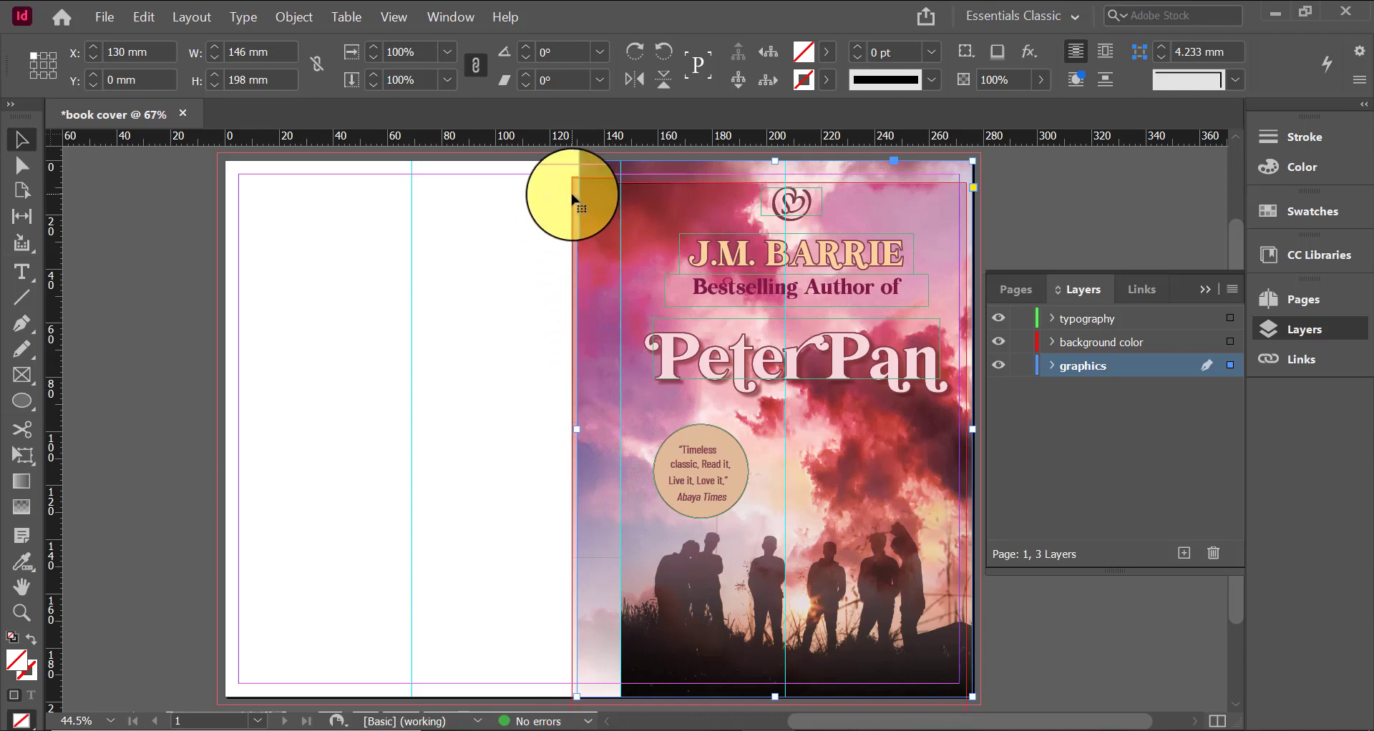
Realign the displaced colour overlay rectangle on the background color layer with the 130 mm spine guide and the page's top edge
{"action": "left_click", "coordinate": [1170, 341]}
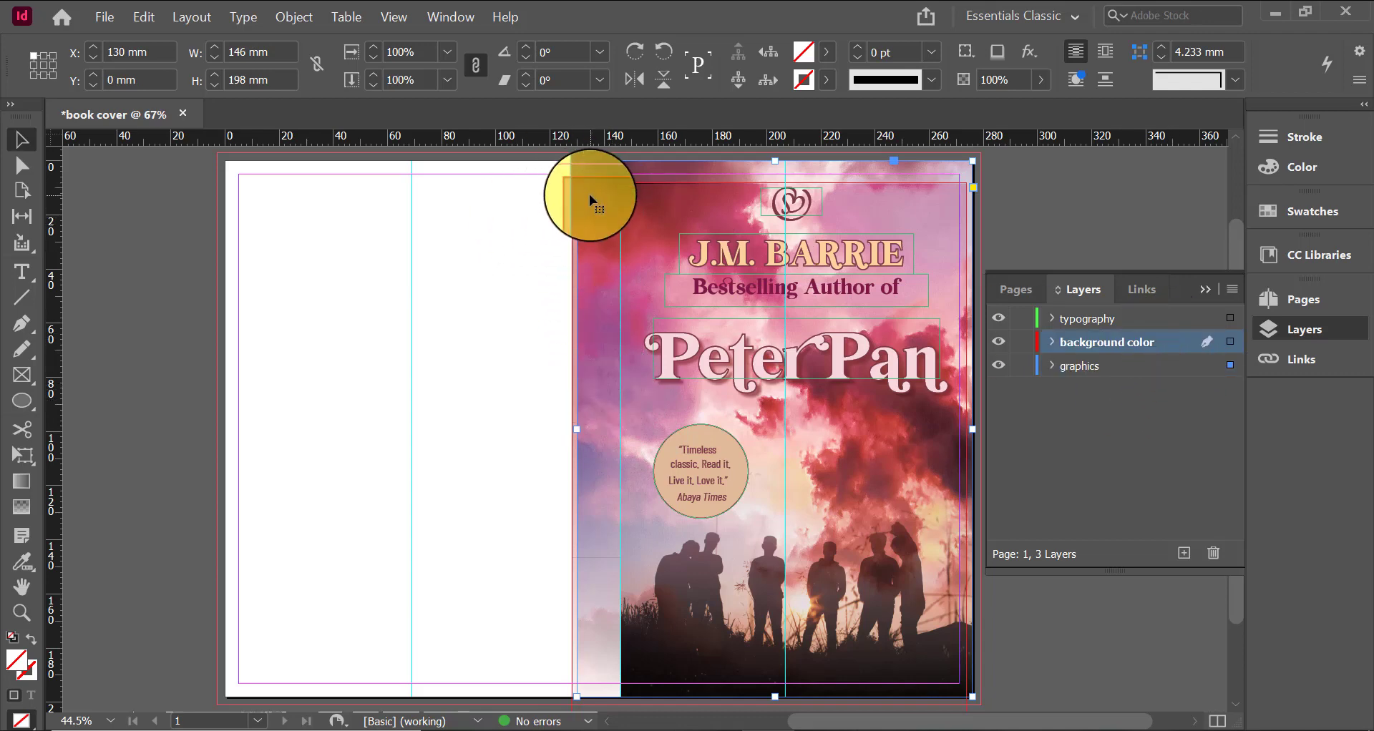
{"action": "left_click_drag", "start_coordinate": [589, 195], "coordinate": [581, 180]}
{"action": "key", "text": "ctrl+z"}
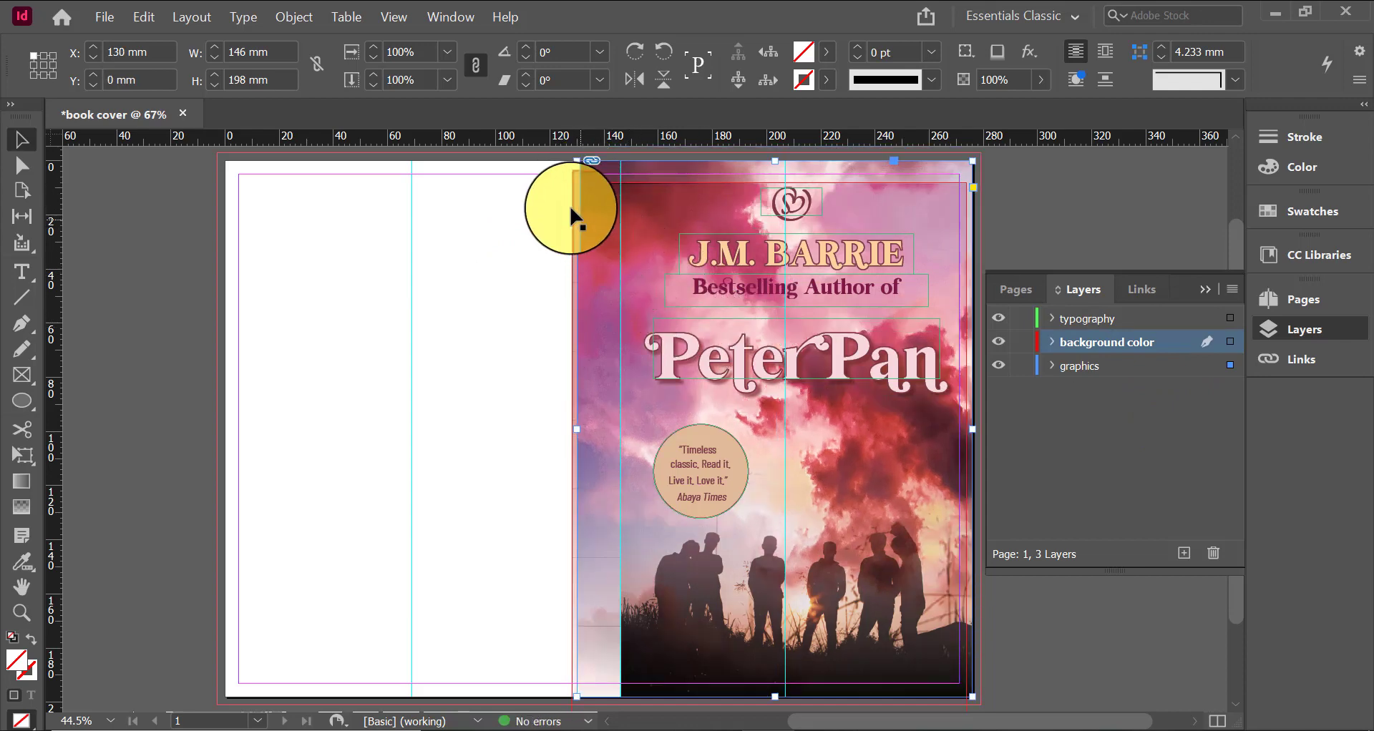
{"action": "left_click", "coordinate": [570, 206]}
{"action": "left_click", "coordinate": [588, 239]}
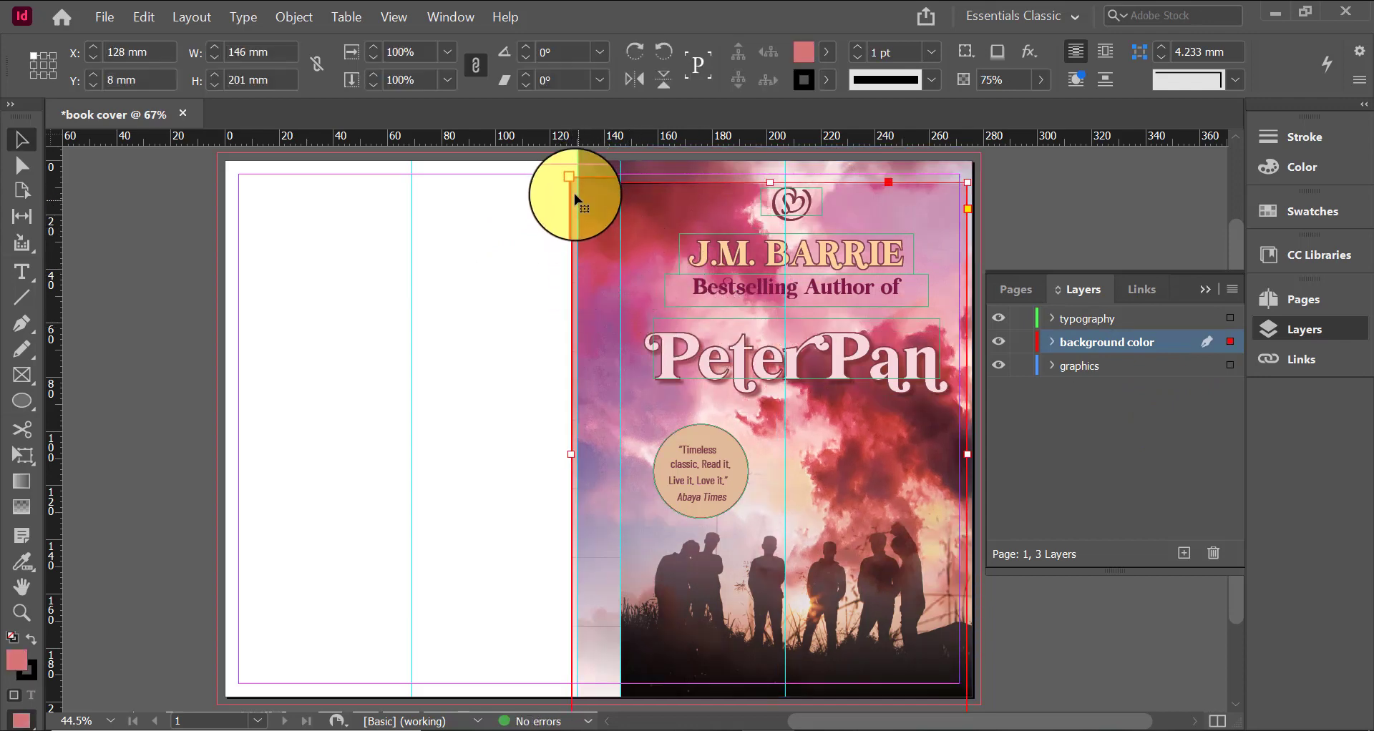
{"action": "mouse_move", "coordinate": [576, 199]}
{"action": "left_mouse_down"}
{"action": "mouse_move", "coordinate": [583, 172]}
{"action": "mouse_move", "coordinate": [598, 187]}
{"action": "left_mouse_up"}
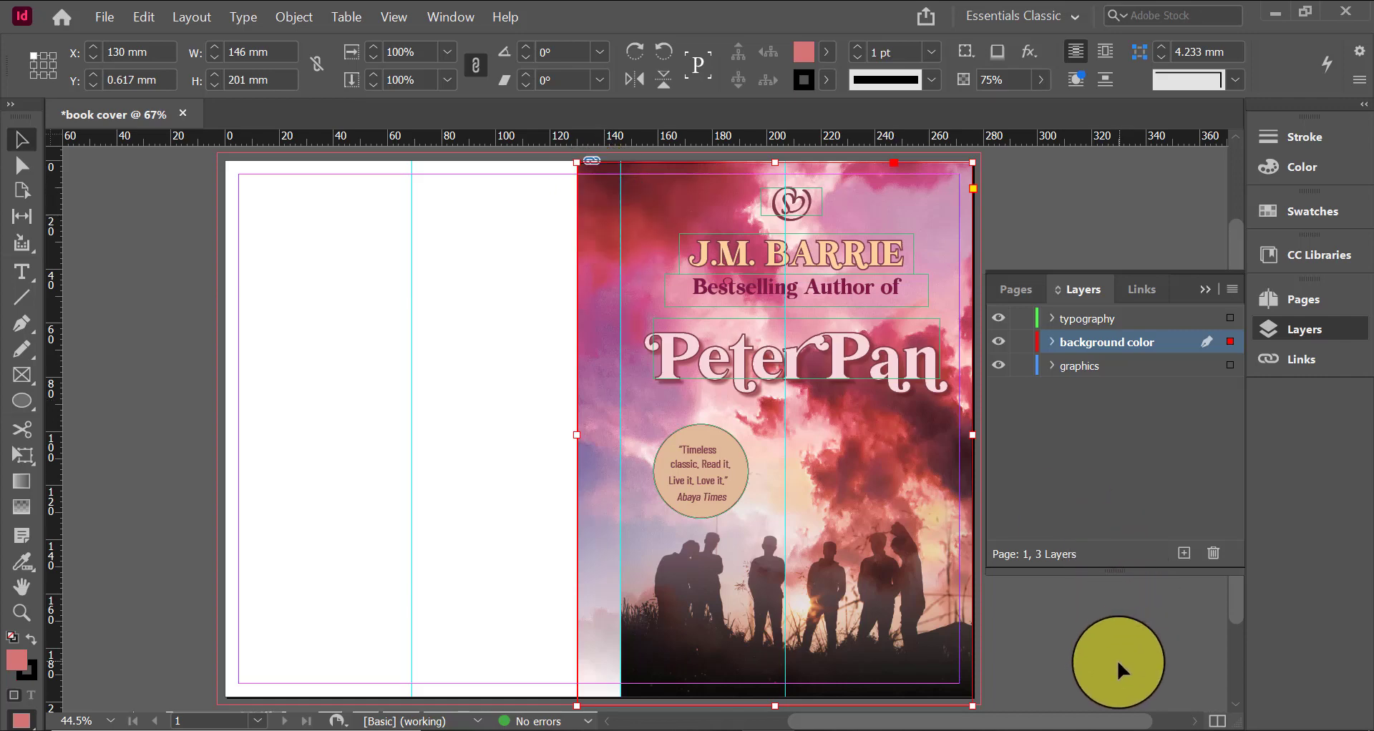
{"action": "left_click", "coordinate": [1118, 660]}
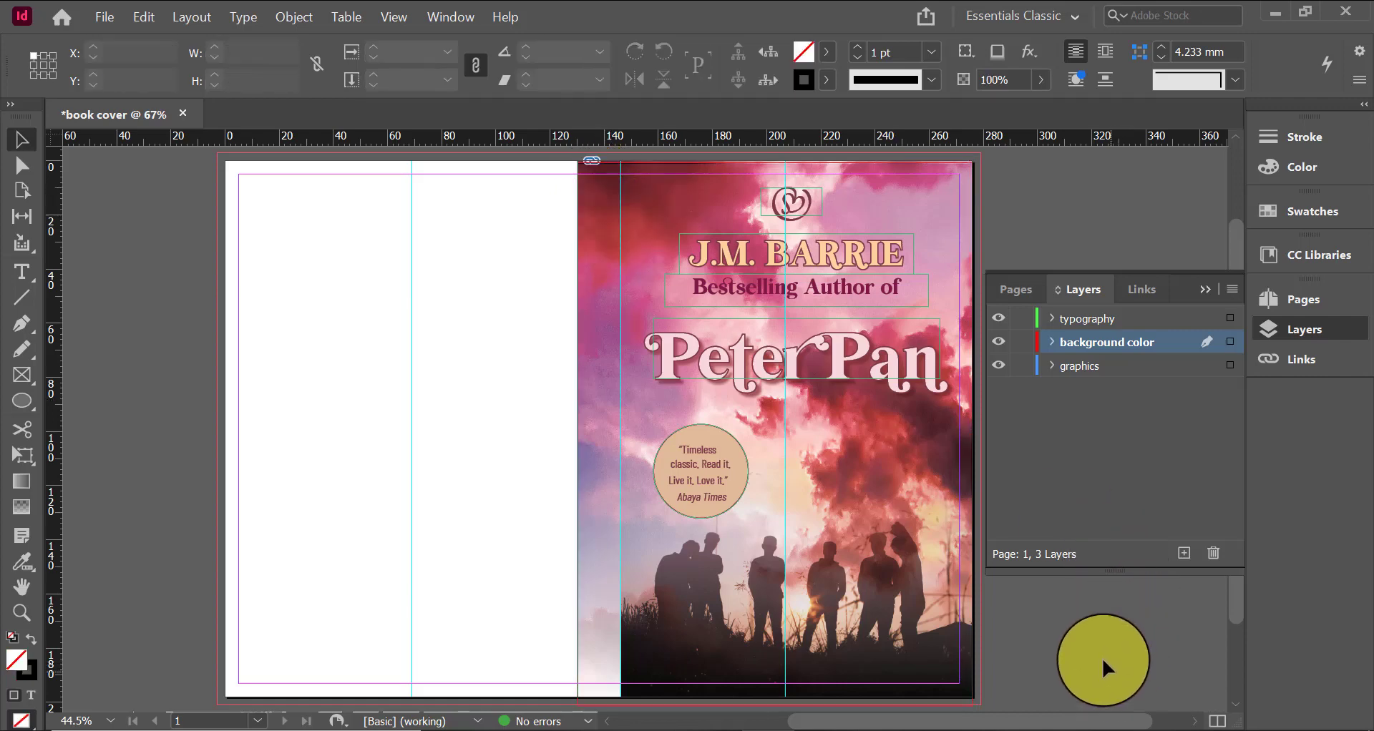
{"action": "left_click", "coordinate": [944, 215]}
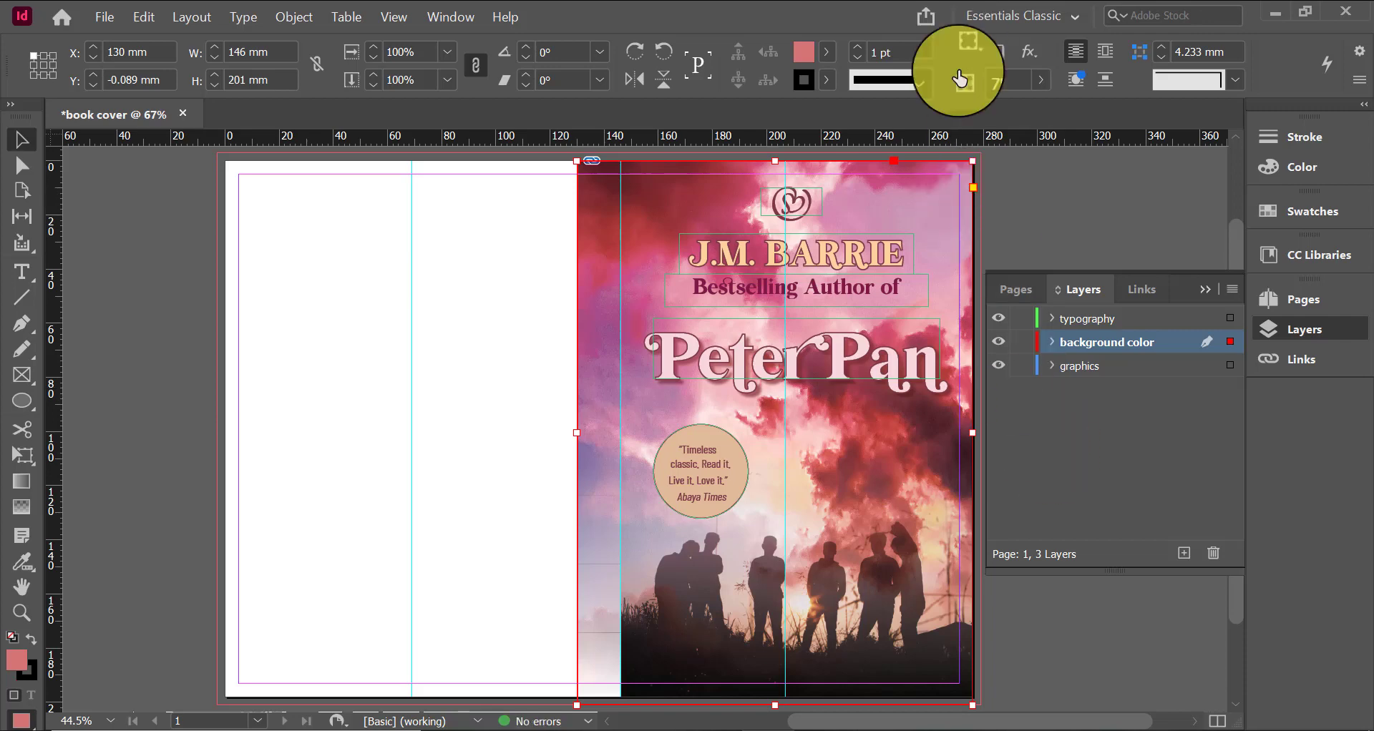
{"action": "left_click", "coordinate": [1102, 653]}
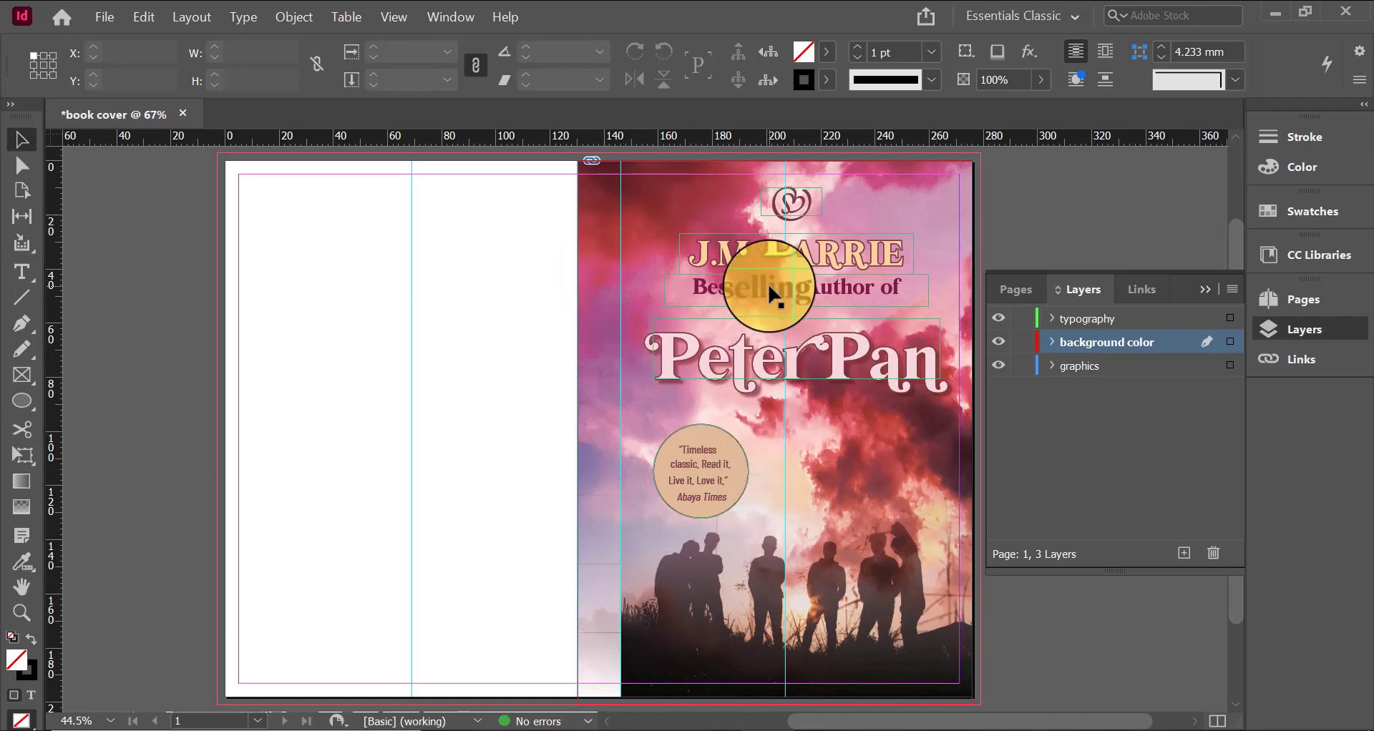
Place a copy of the front cover's author name on the upper spine, rotated to -90° so it reads downward
{"action": "left_click", "coordinate": [851, 256]}
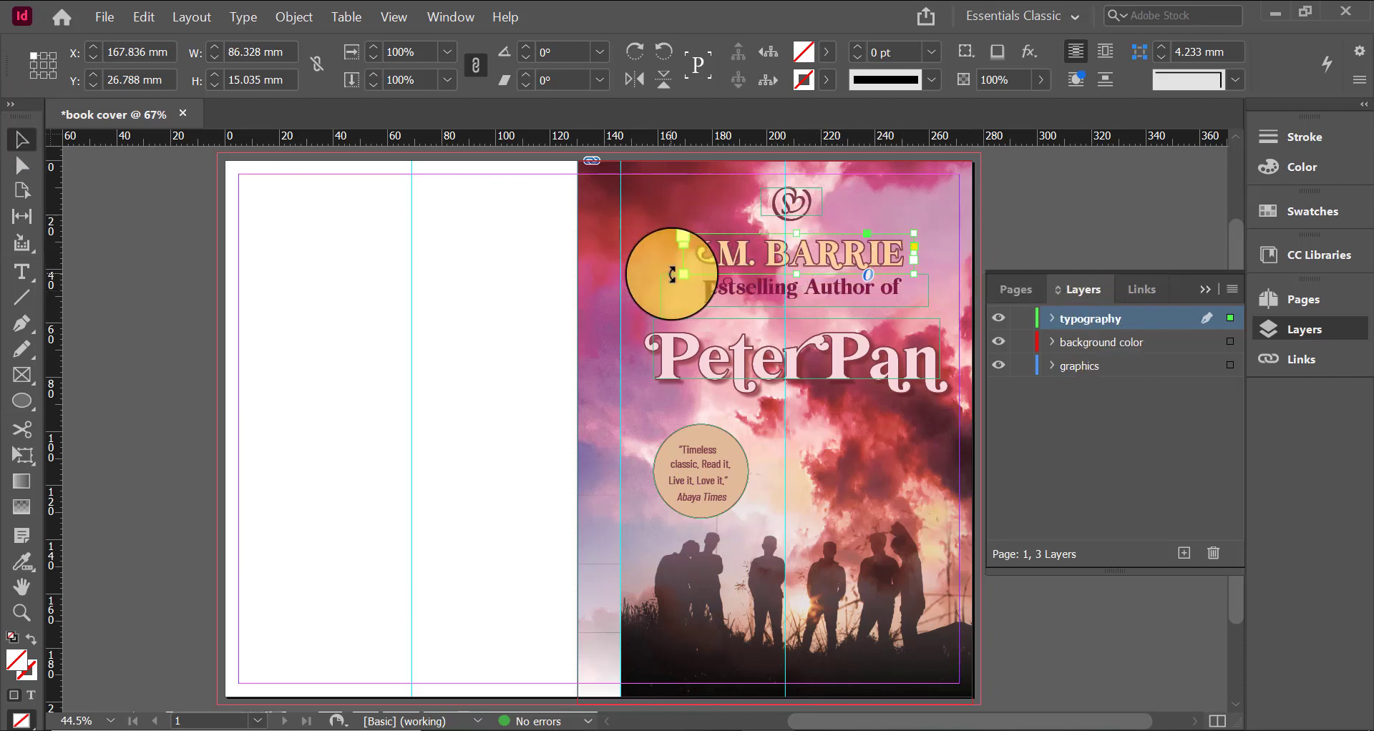
{"action": "left_click_drag", "start_coordinate": [860, 263], "coordinate": [478, 352]}
{"action": "left_click_drag", "start_coordinate": [506, 301], "coordinate": [601, 326]}
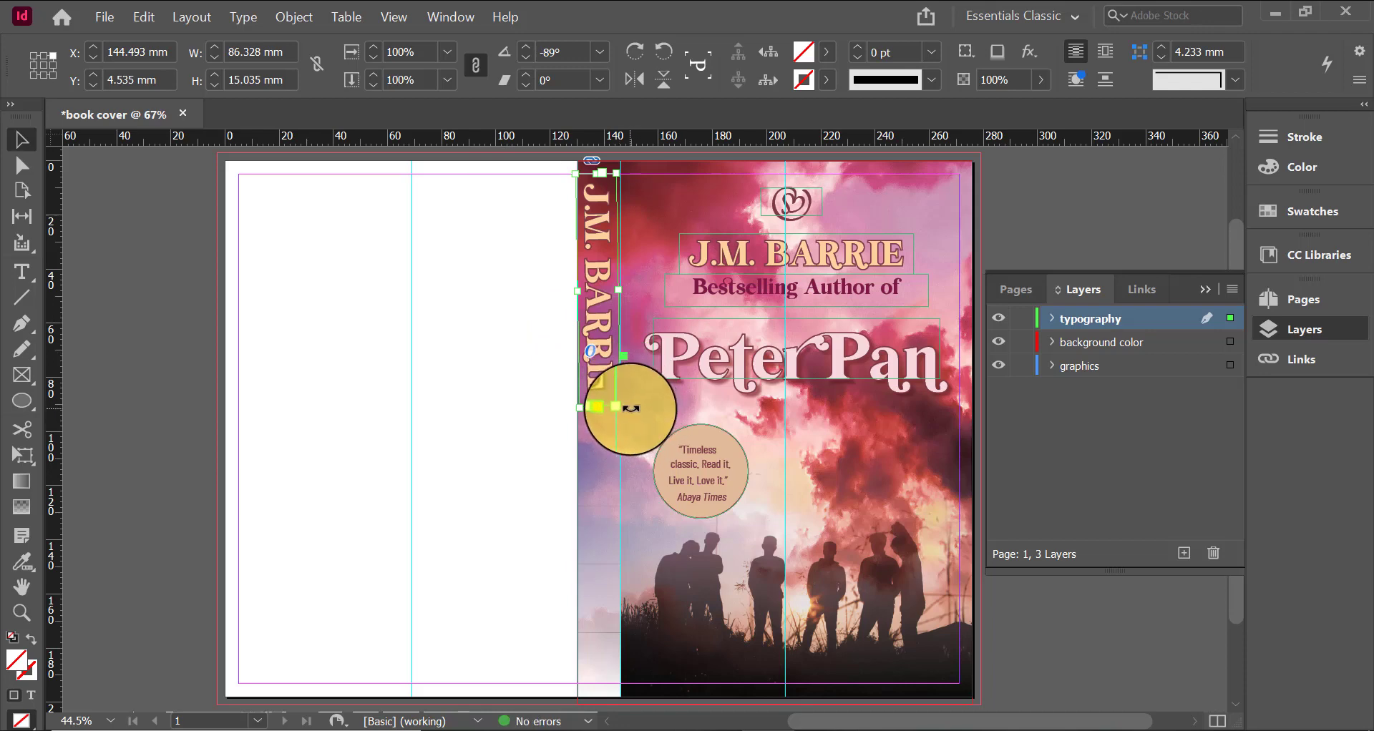
{"action": "left_click_drag", "start_coordinate": [630, 408], "coordinate": [571, 410]}
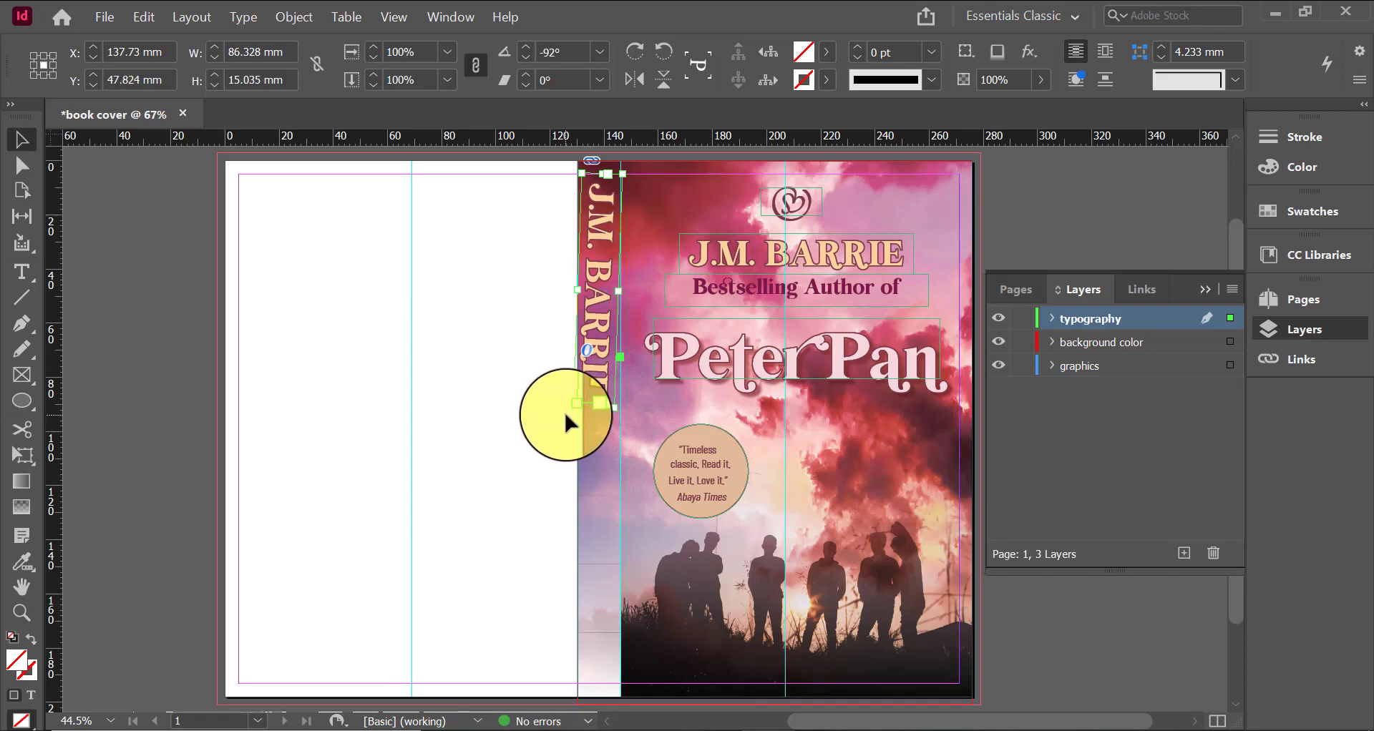
{"action": "left_click_drag", "start_coordinate": [566, 414], "coordinate": [599, 401]}
Reduce the spine's author name to 24 pt and centre it across the spine's width
{"action": "double_click", "coordinate": [601, 394]}
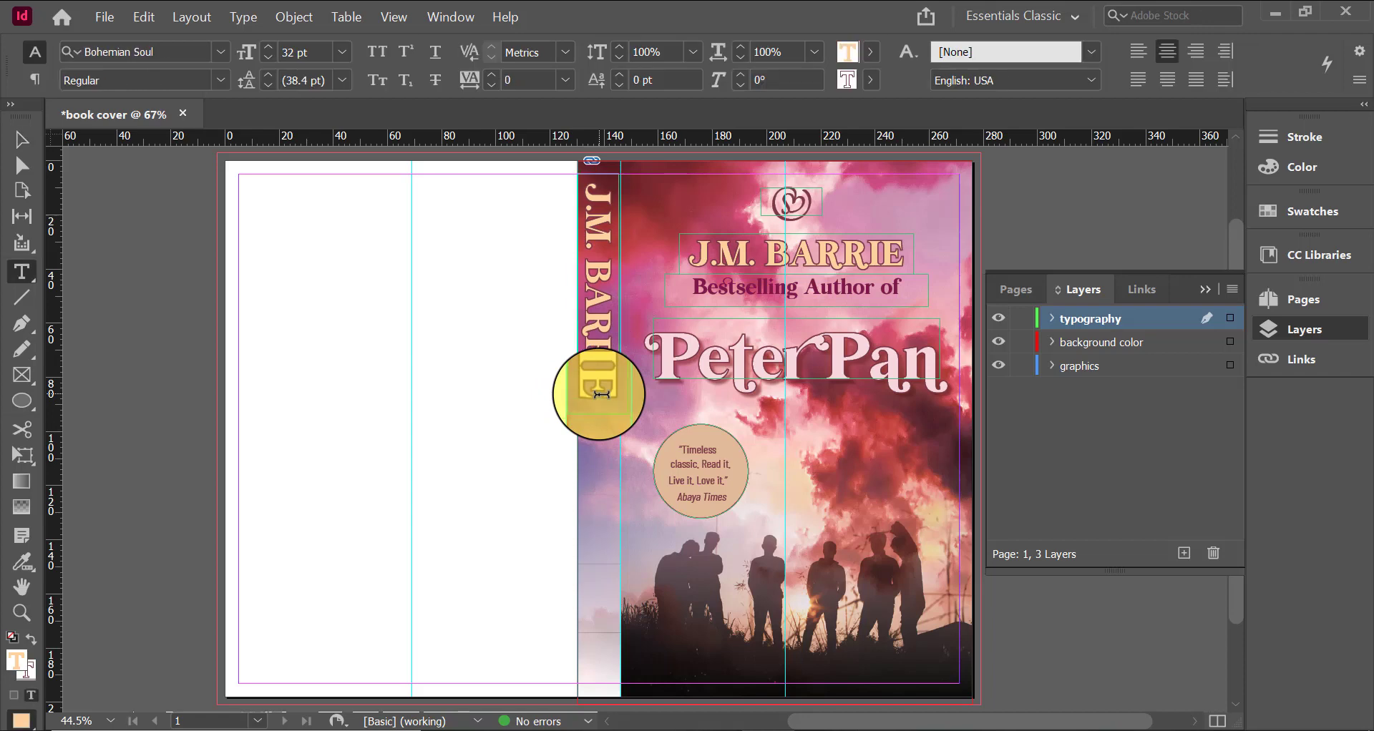
{"action": "left_click_drag", "start_coordinate": [603, 349], "coordinate": [583, 178]}
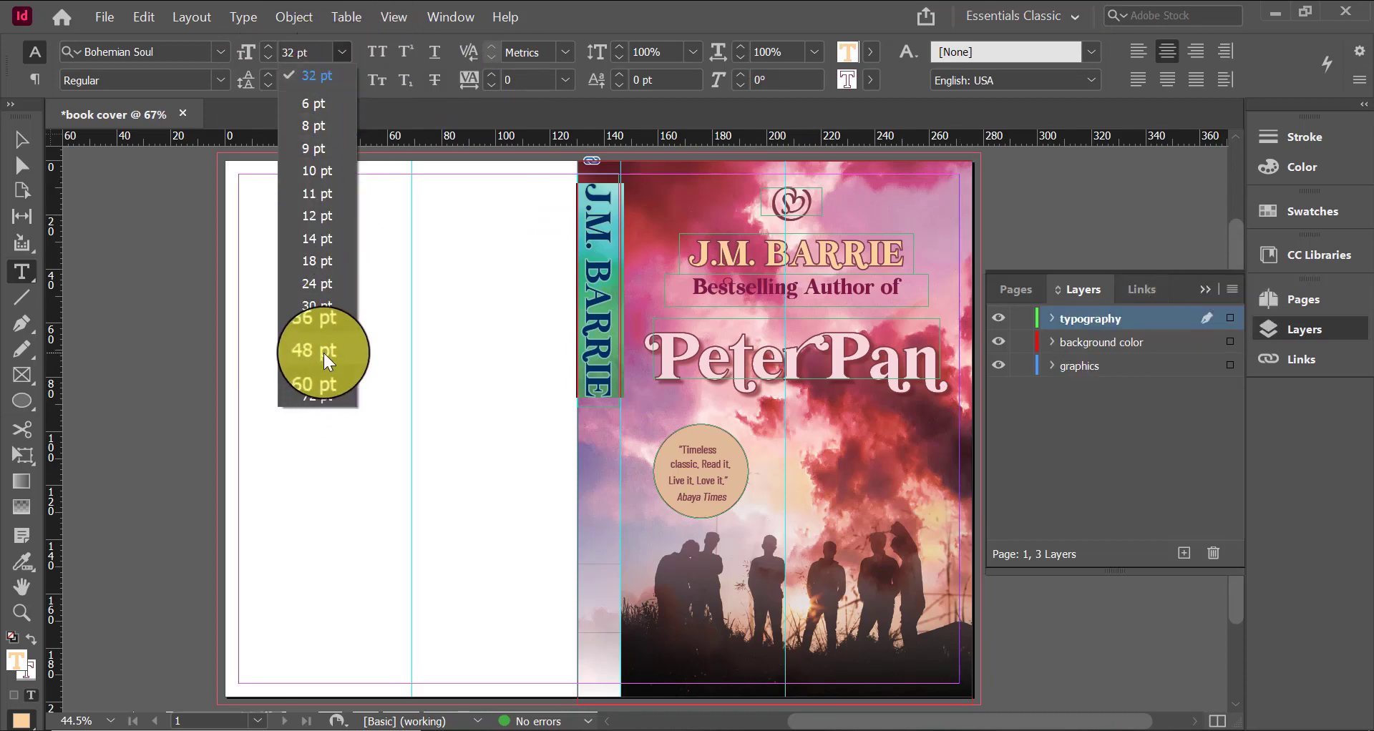
{"action": "left_click", "coordinate": [315, 285]}
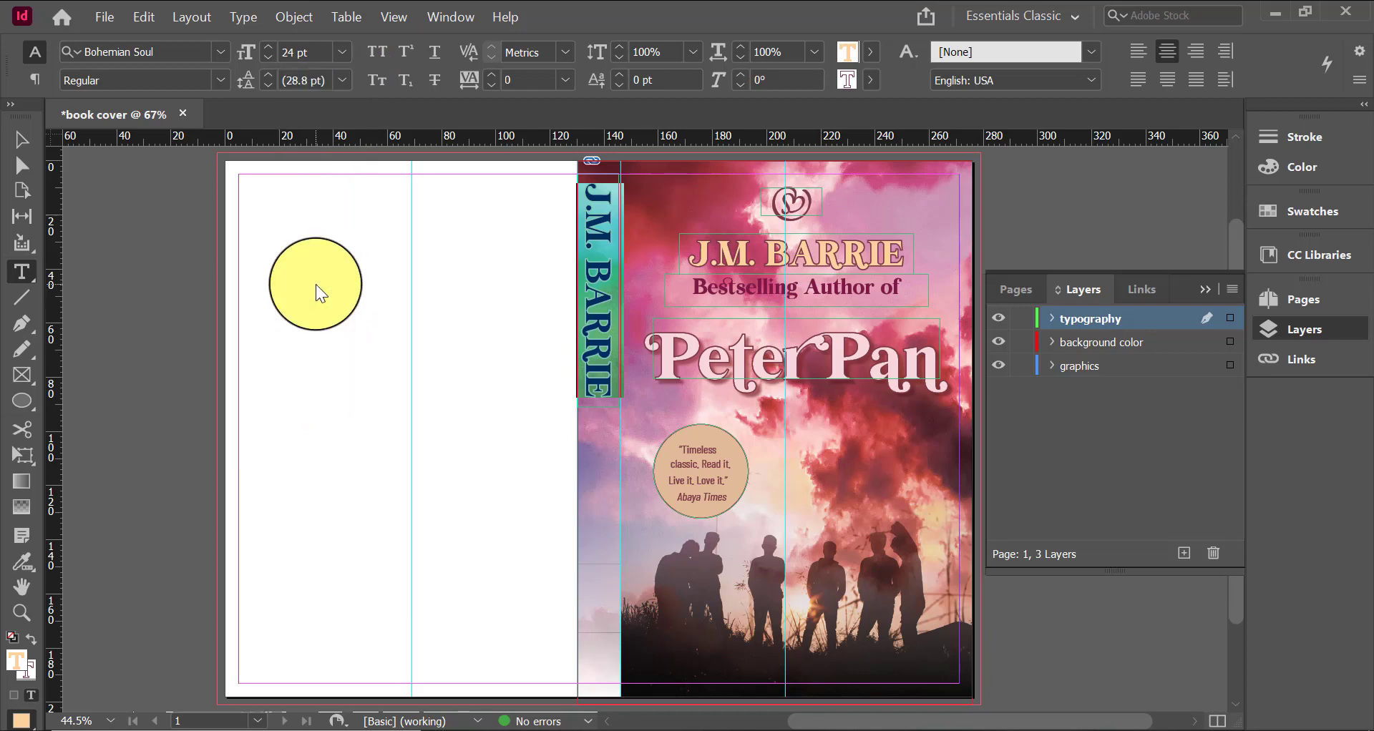
{"action": "left_click", "coordinate": [21, 140]}
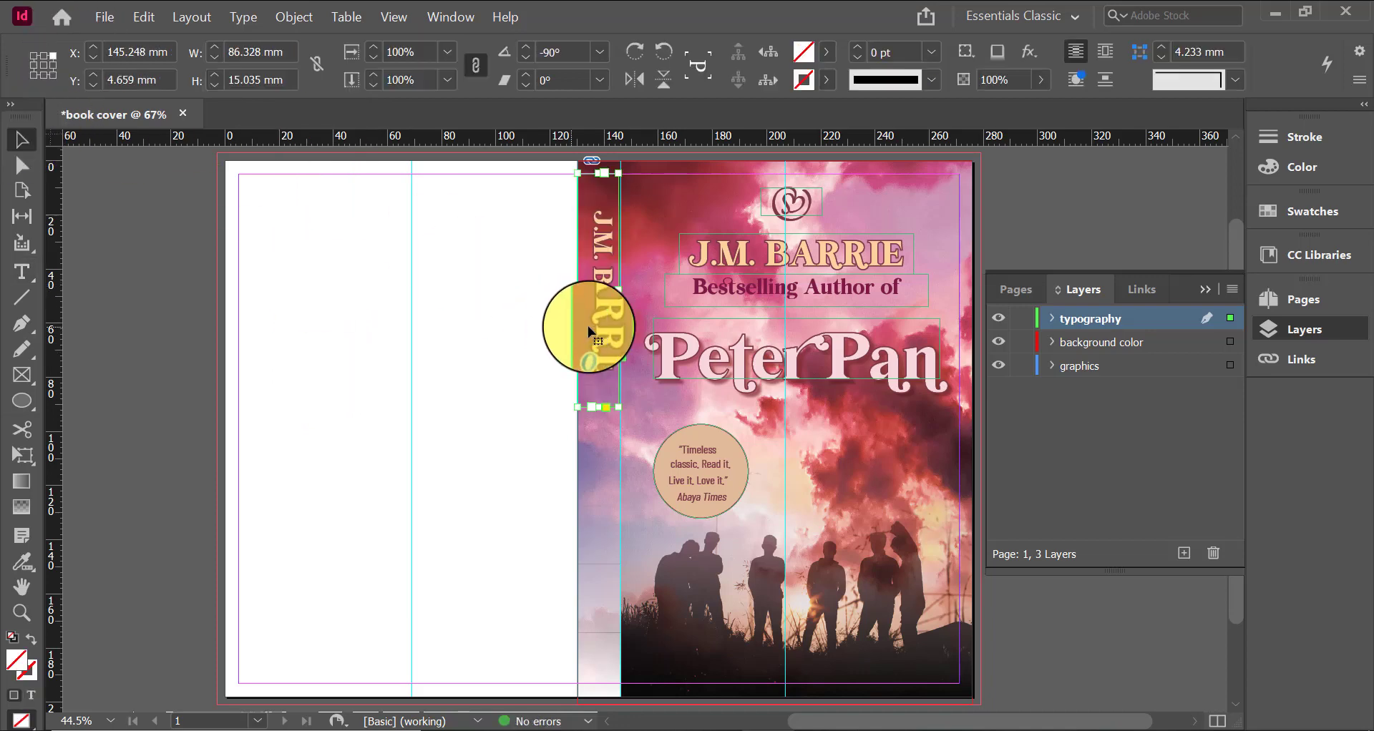
{"action": "left_click_drag", "start_coordinate": [588, 331], "coordinate": [602, 338]}
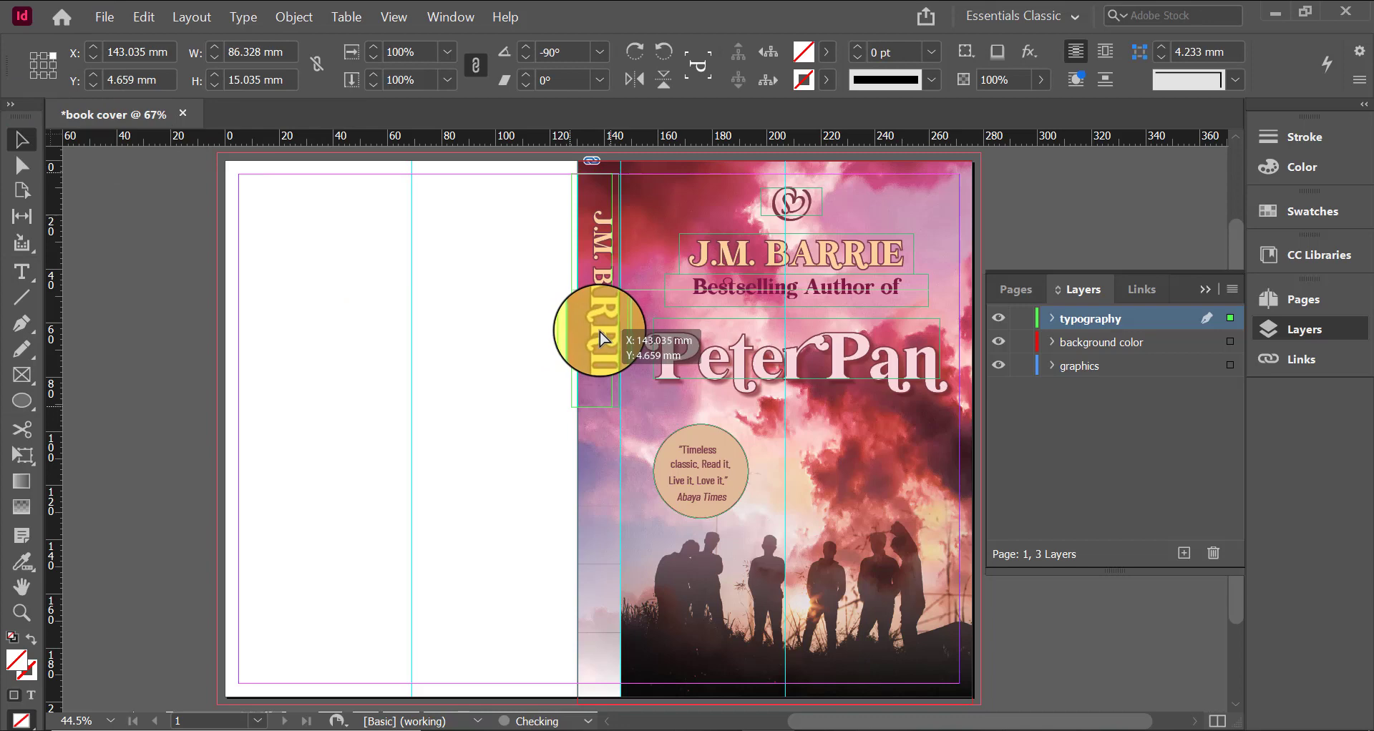
Duplicate the "Peter Pan" title onto the blank back cover and remove the copy's outer glow effect
{"action": "left_click", "coordinate": [821, 358]}
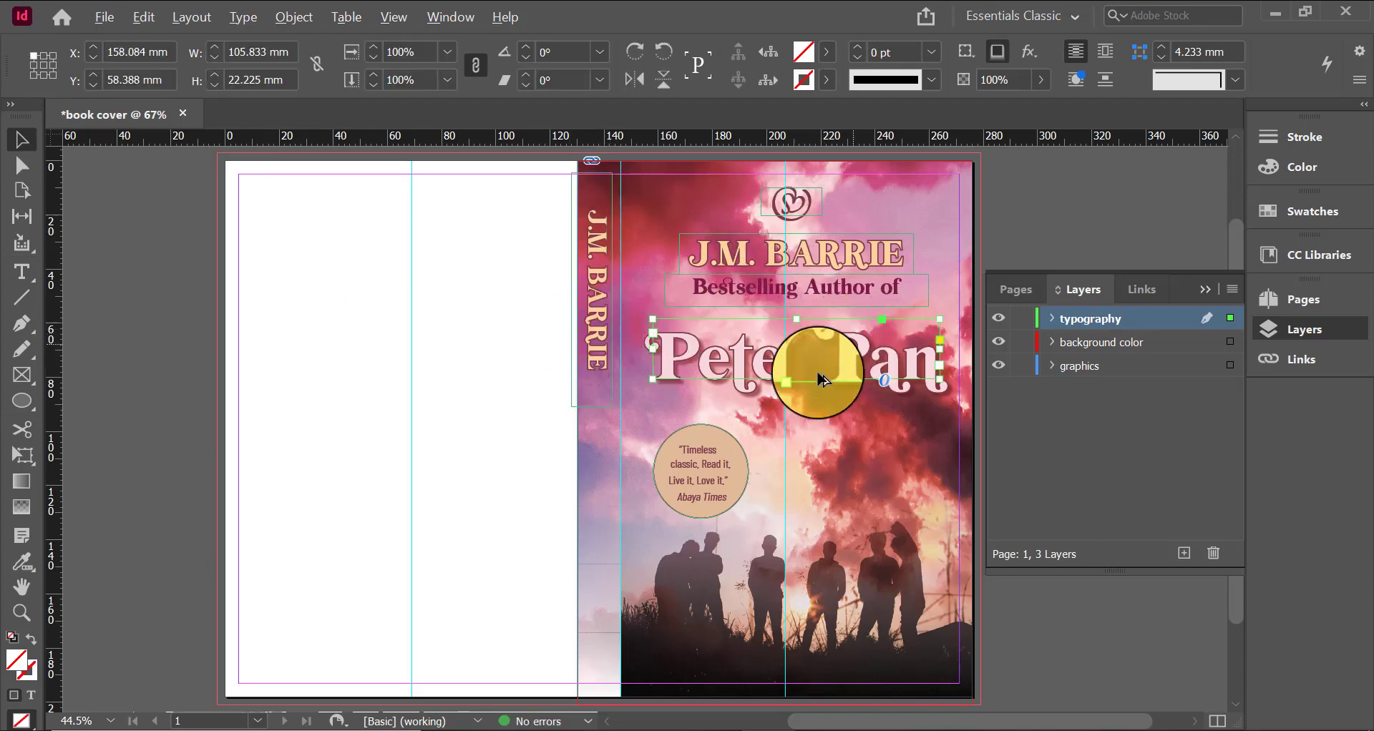
{"action": "left_click_drag", "start_coordinate": [852, 361], "coordinate": [444, 541]}
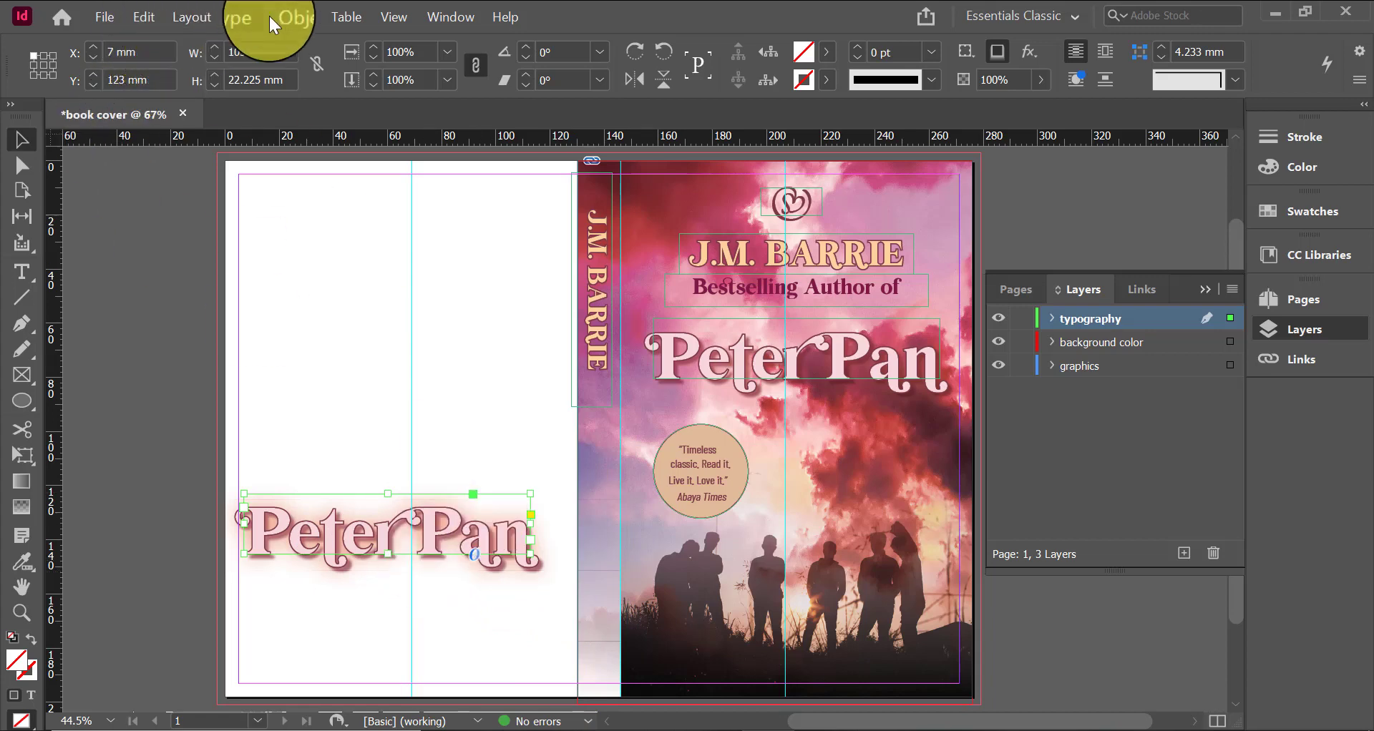
{"action": "left_click", "coordinate": [305, 15]}
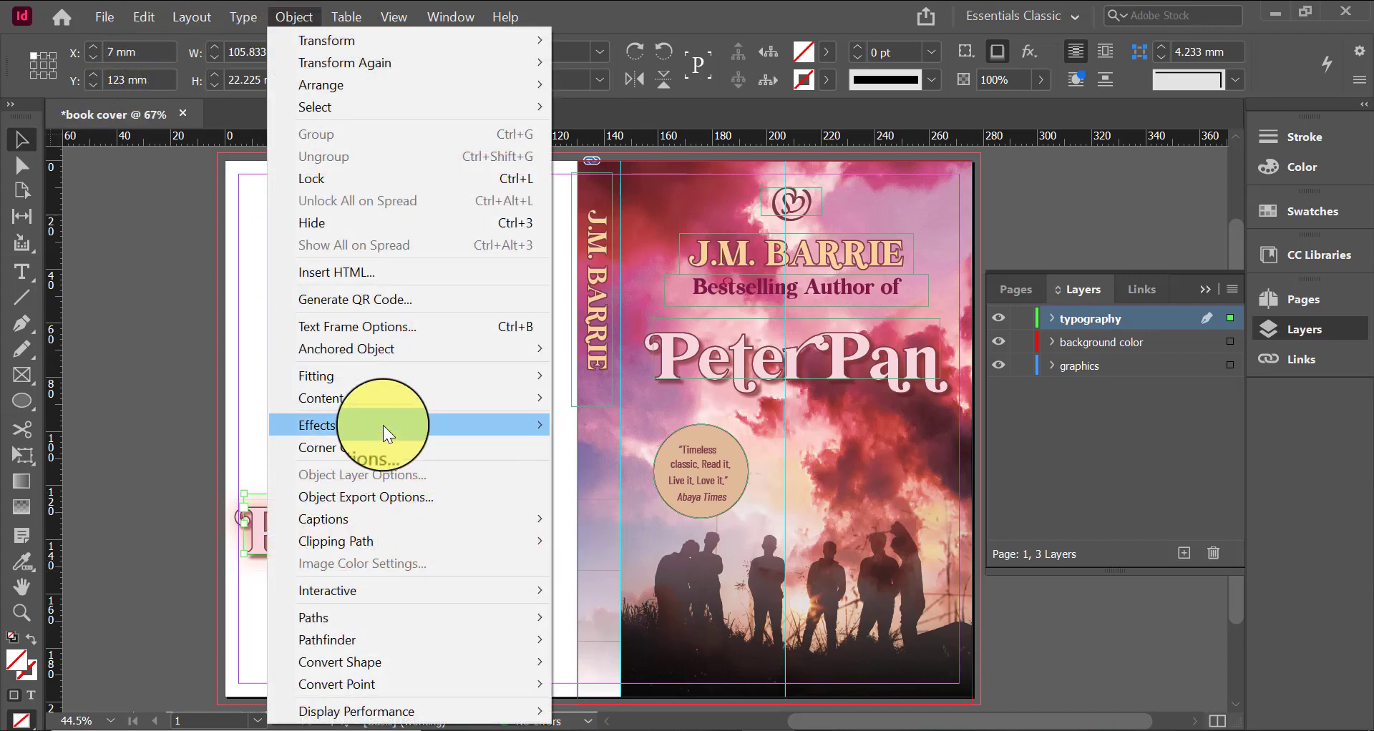
{"action": "mouse_move", "coordinate": [384, 425]}
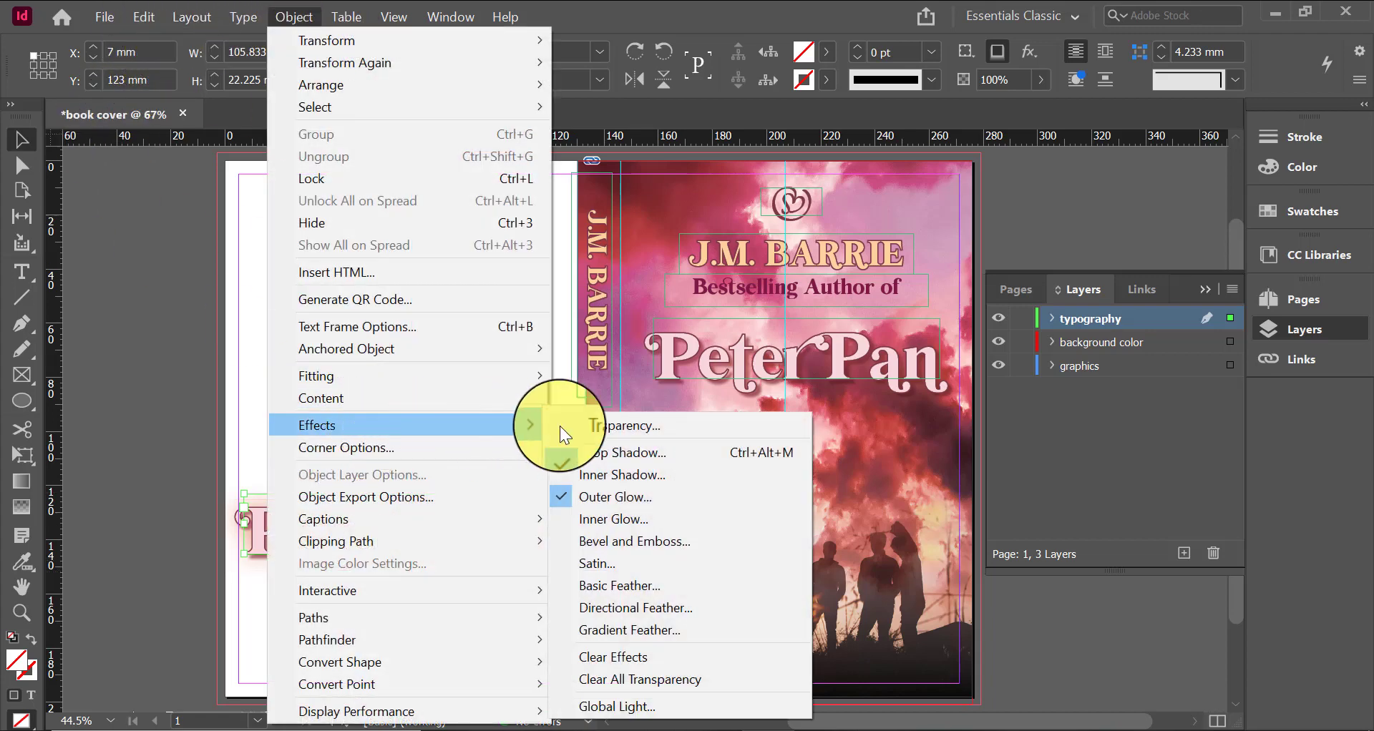
{"action": "left_click", "coordinate": [566, 502]}
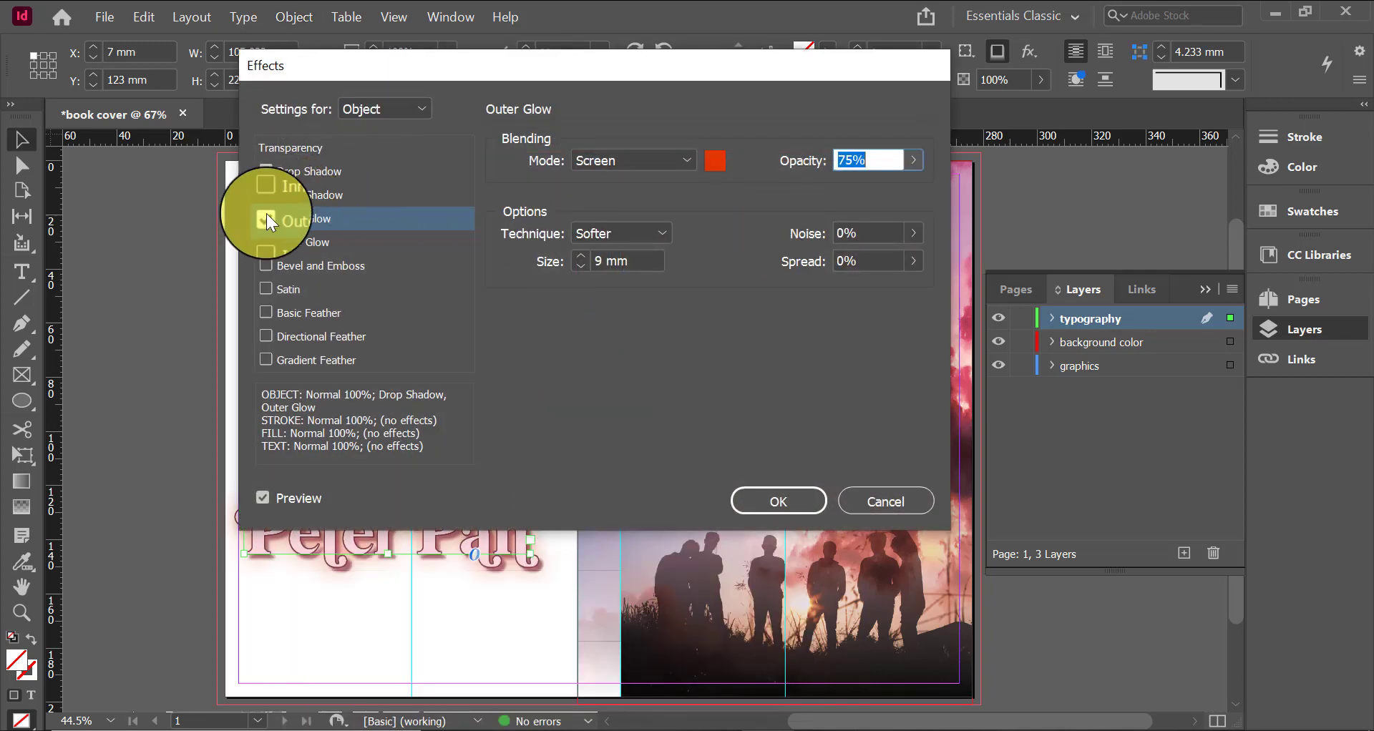
{"action": "left_click", "coordinate": [779, 501]}
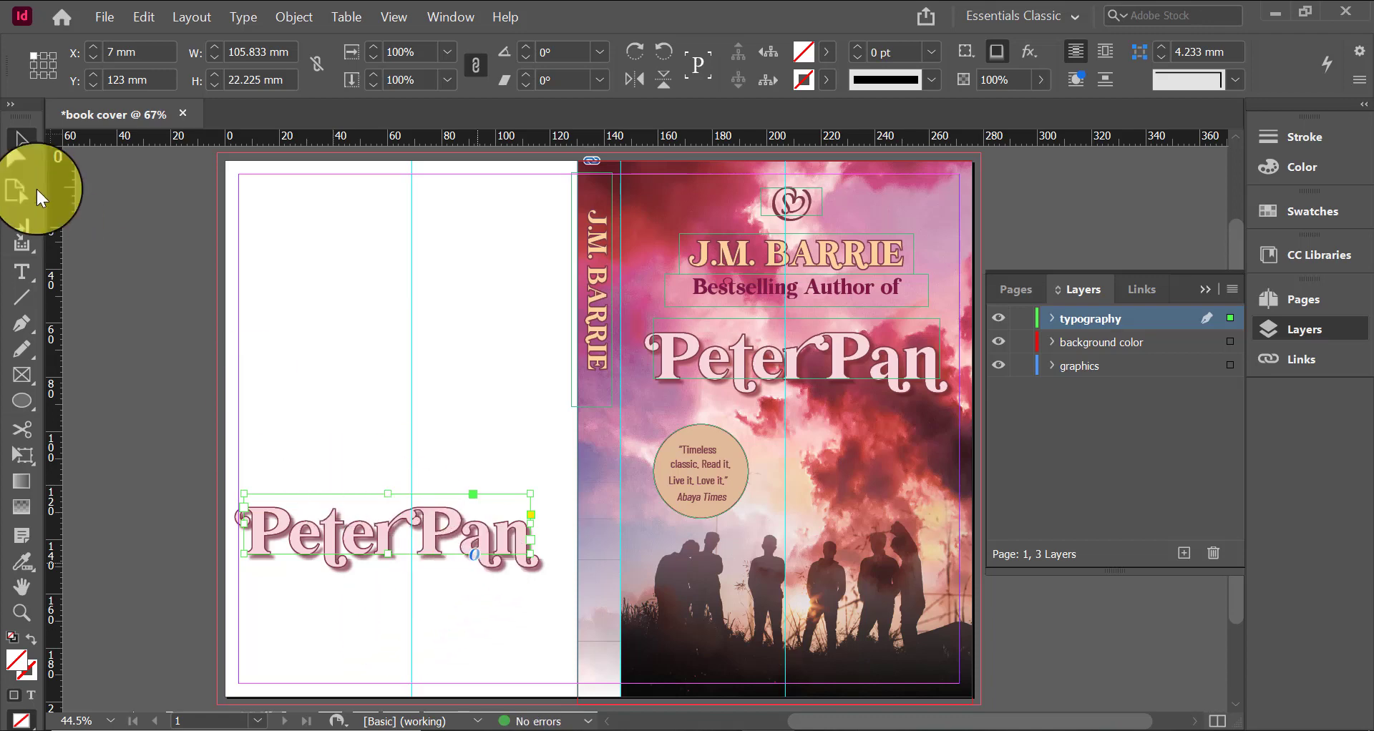
Set the font size of the back cover's "Peter Pan" title copy to 24 pt
{"action": "double_click", "coordinate": [527, 513]}
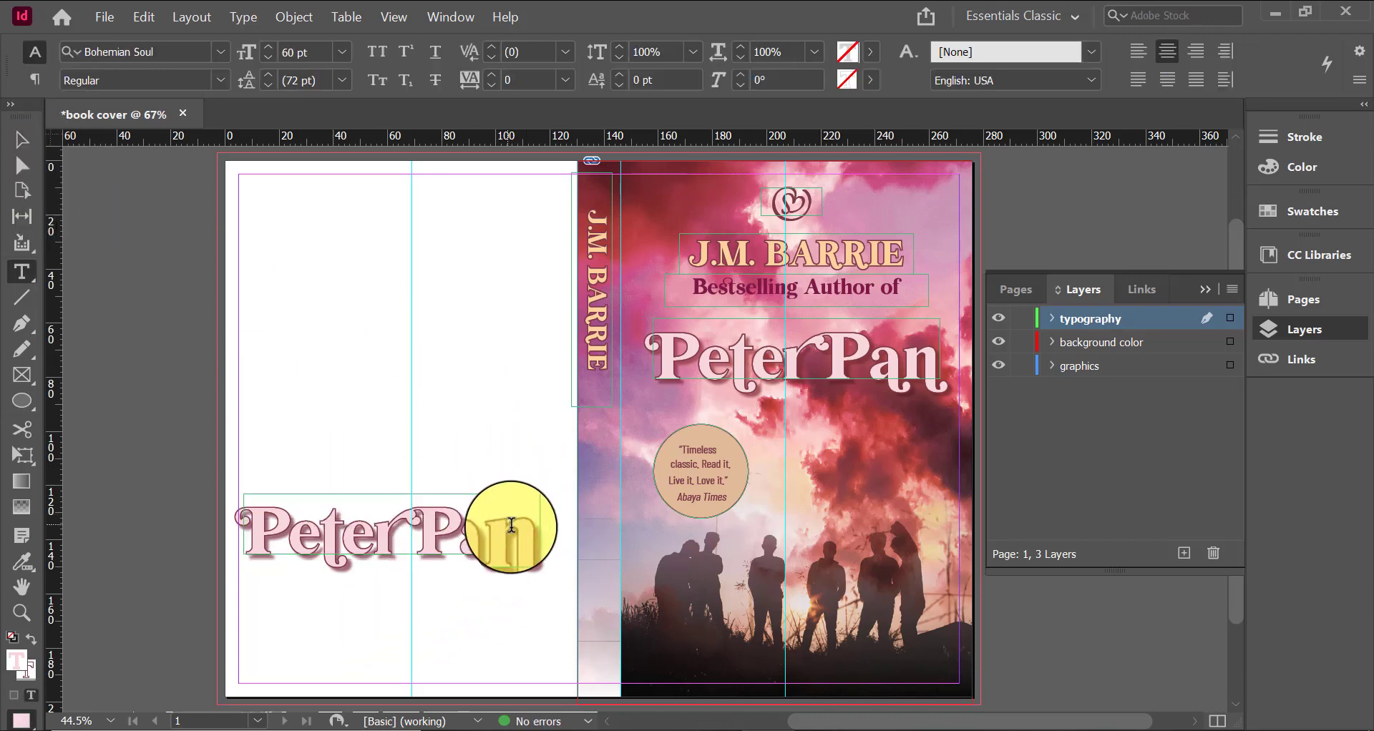
{"action": "key", "text": "ctrl+a"}
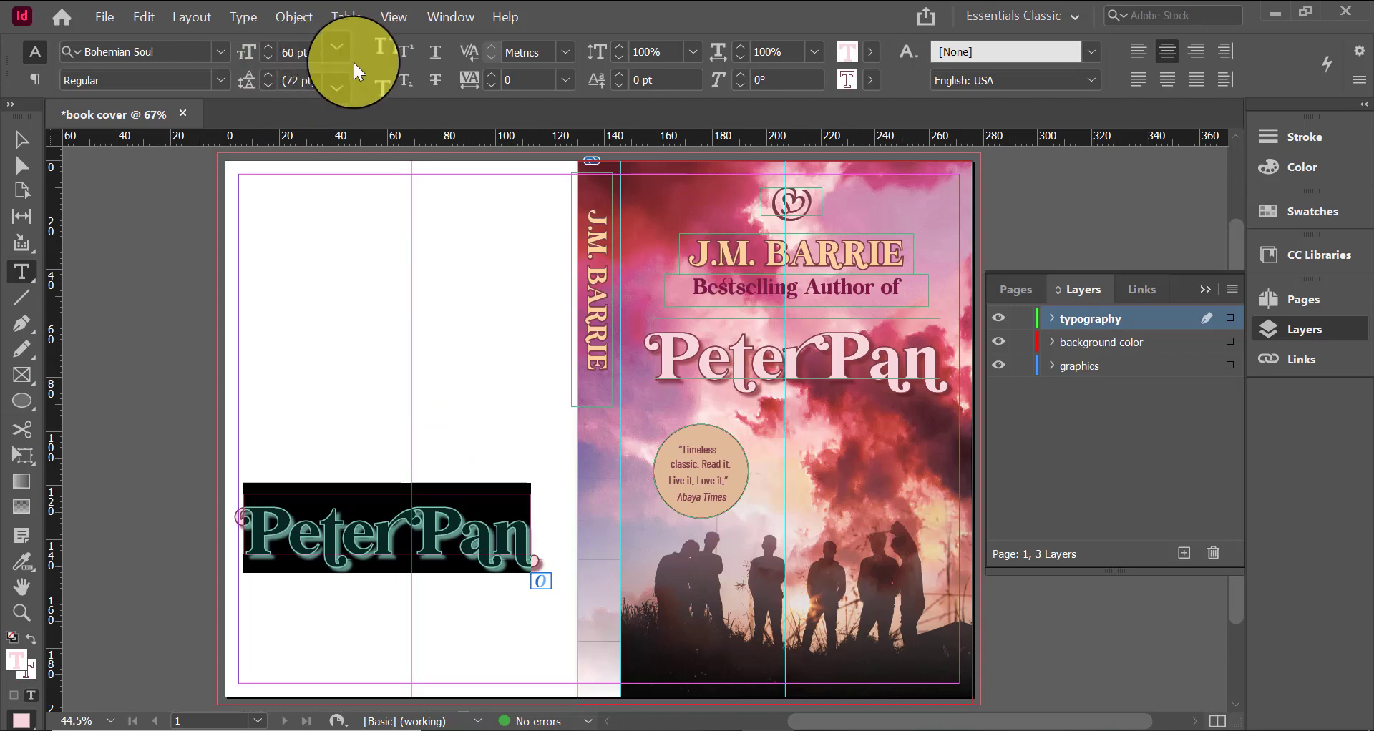
{"action": "left_click", "coordinate": [594, 248]}
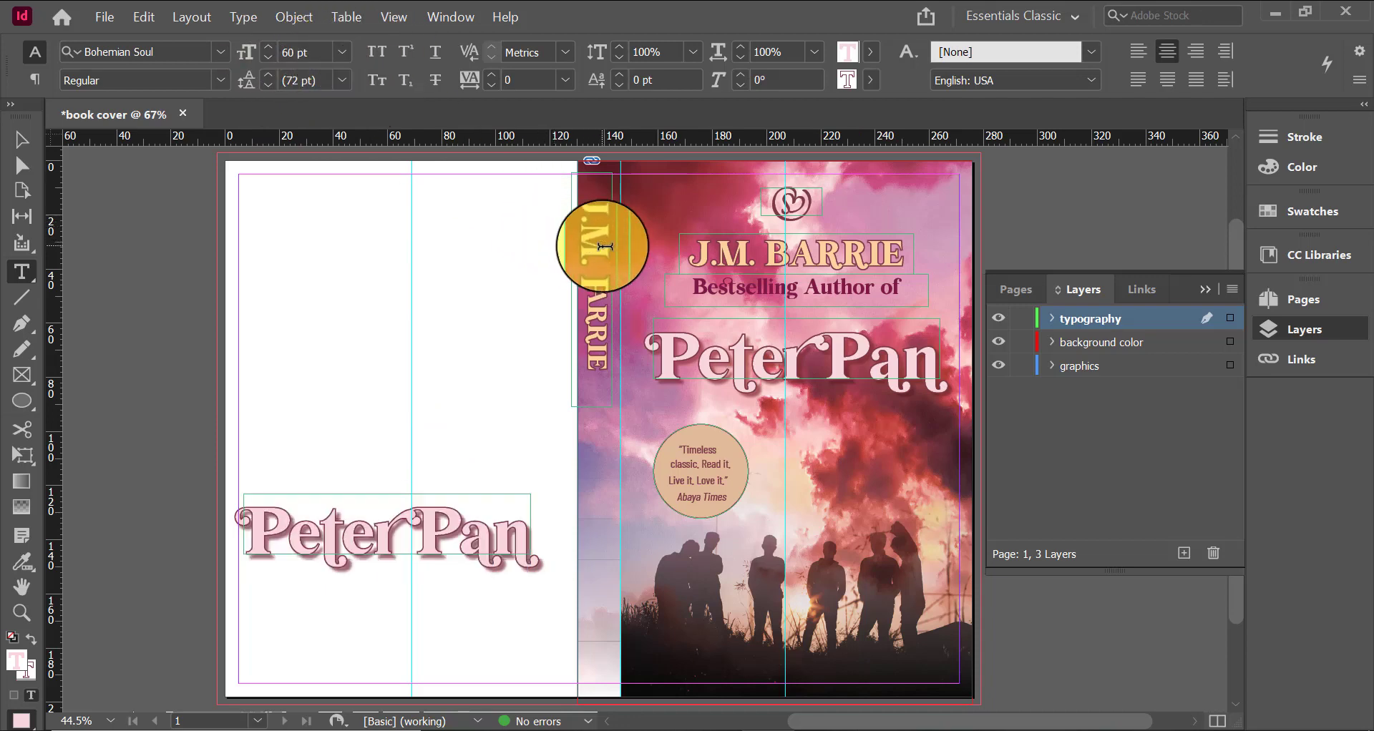
{"action": "triple_click", "coordinate": [505, 523]}
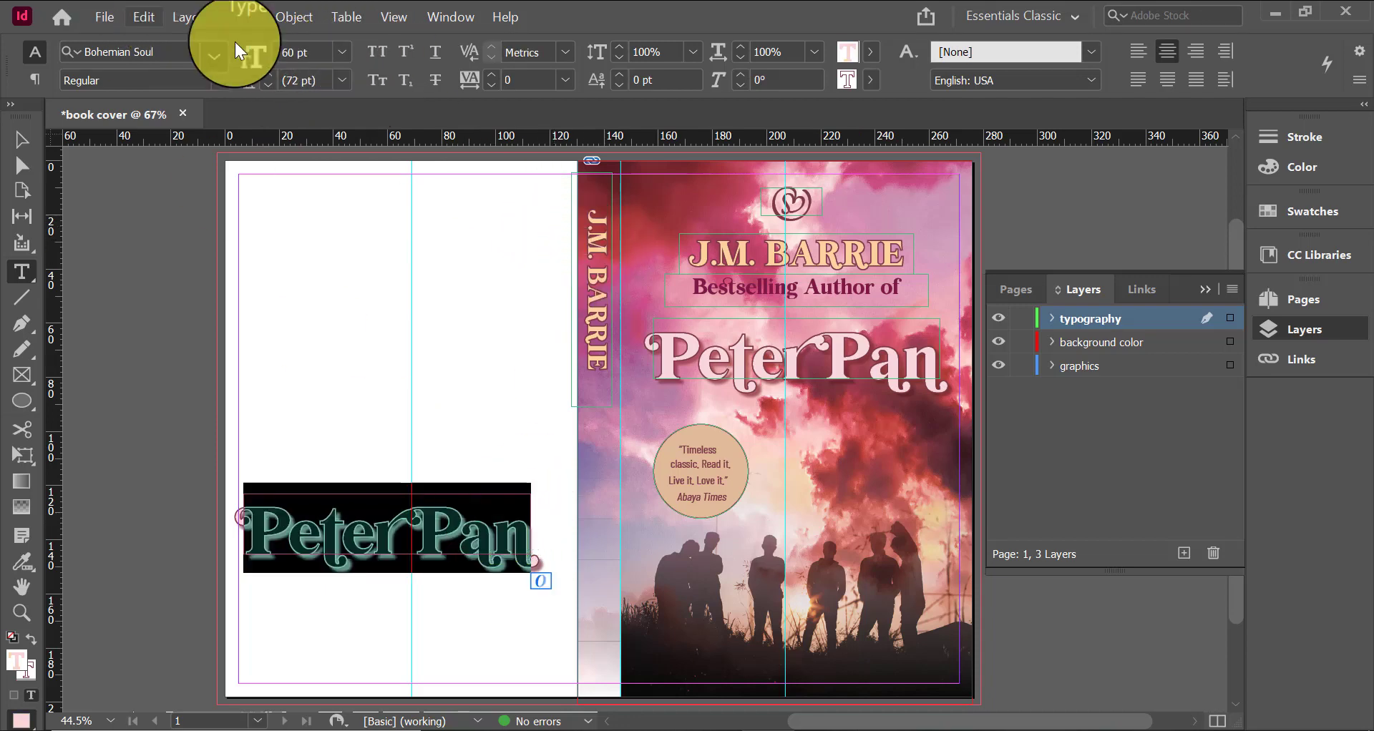
{"action": "left_click", "coordinate": [323, 52]}
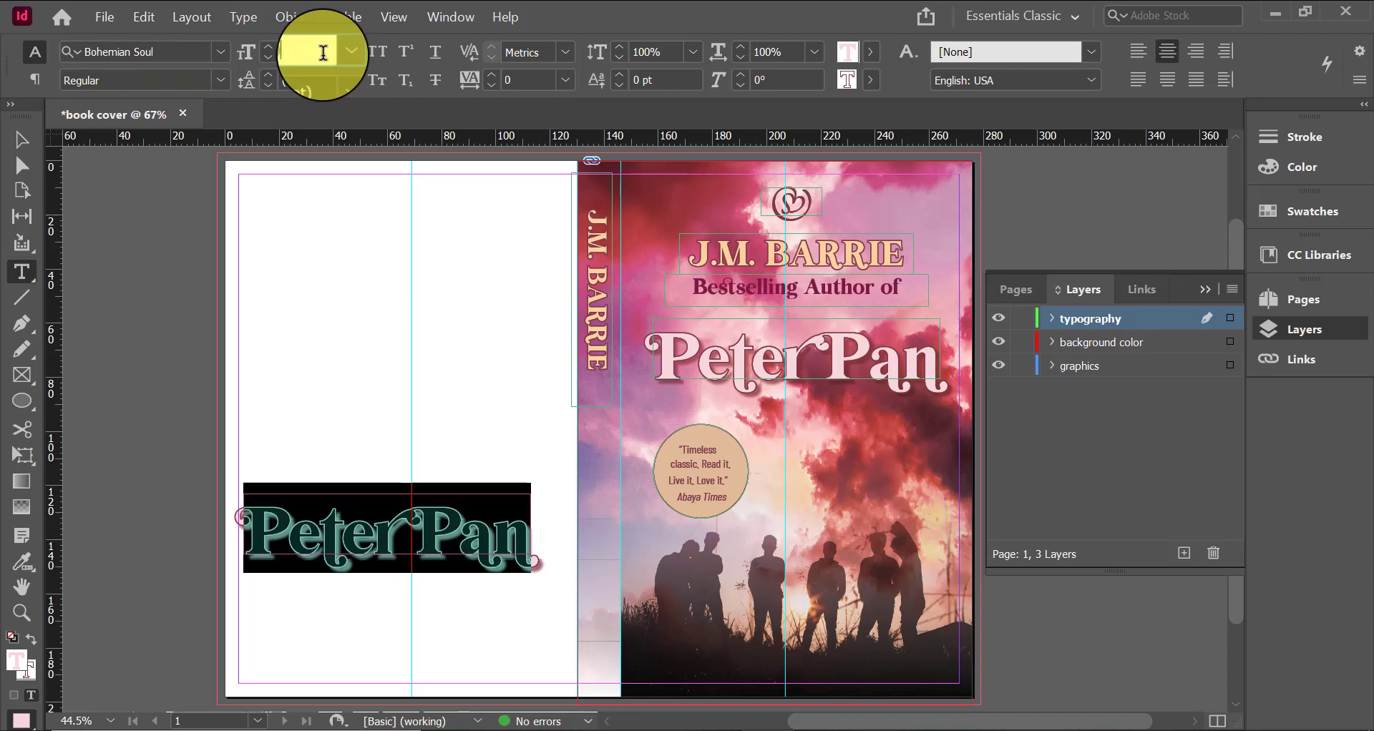
{"action": "type", "text": "24"}
{"action": "key", "text": "Return"}
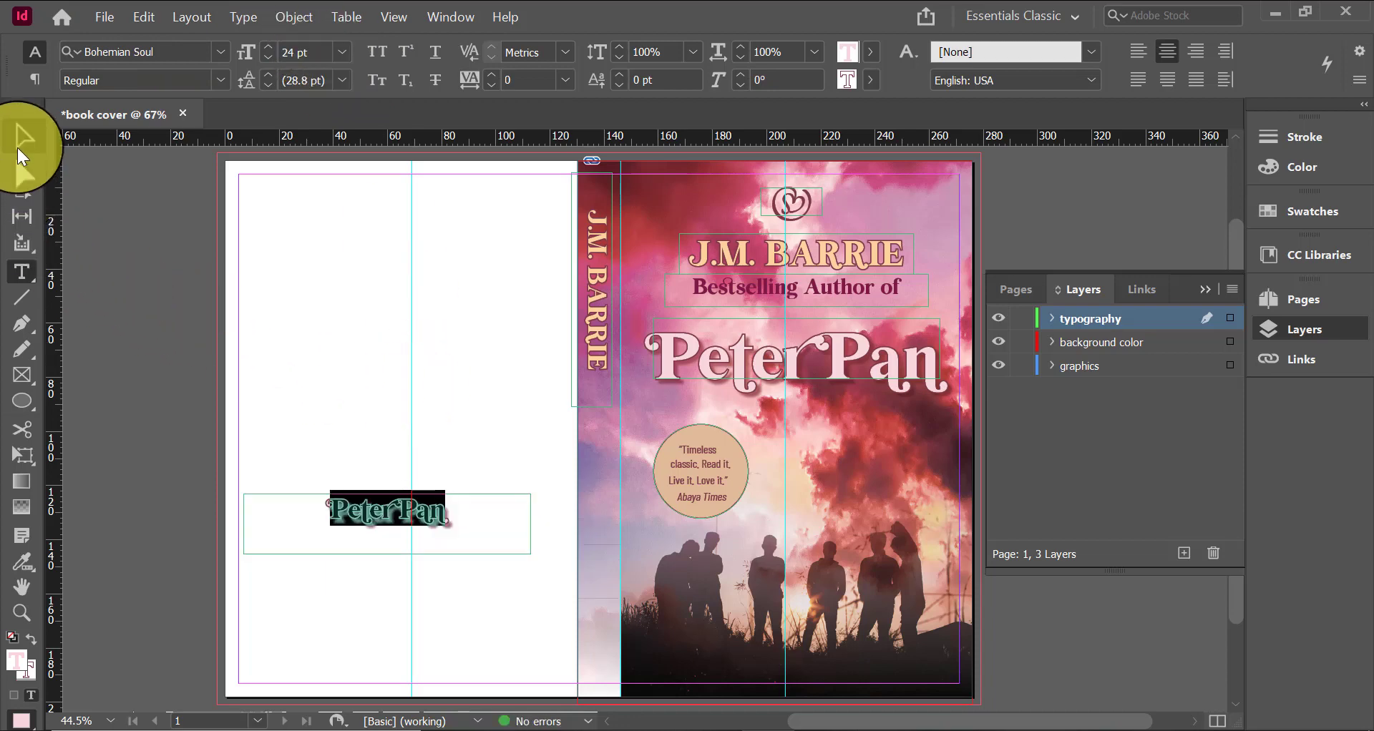
Fit the text frame of the back cover's "Peter Pan" title copy tightly to its content
{"action": "left_click", "coordinate": [22, 140]}
{"action": "right_click", "coordinate": [493, 514]}
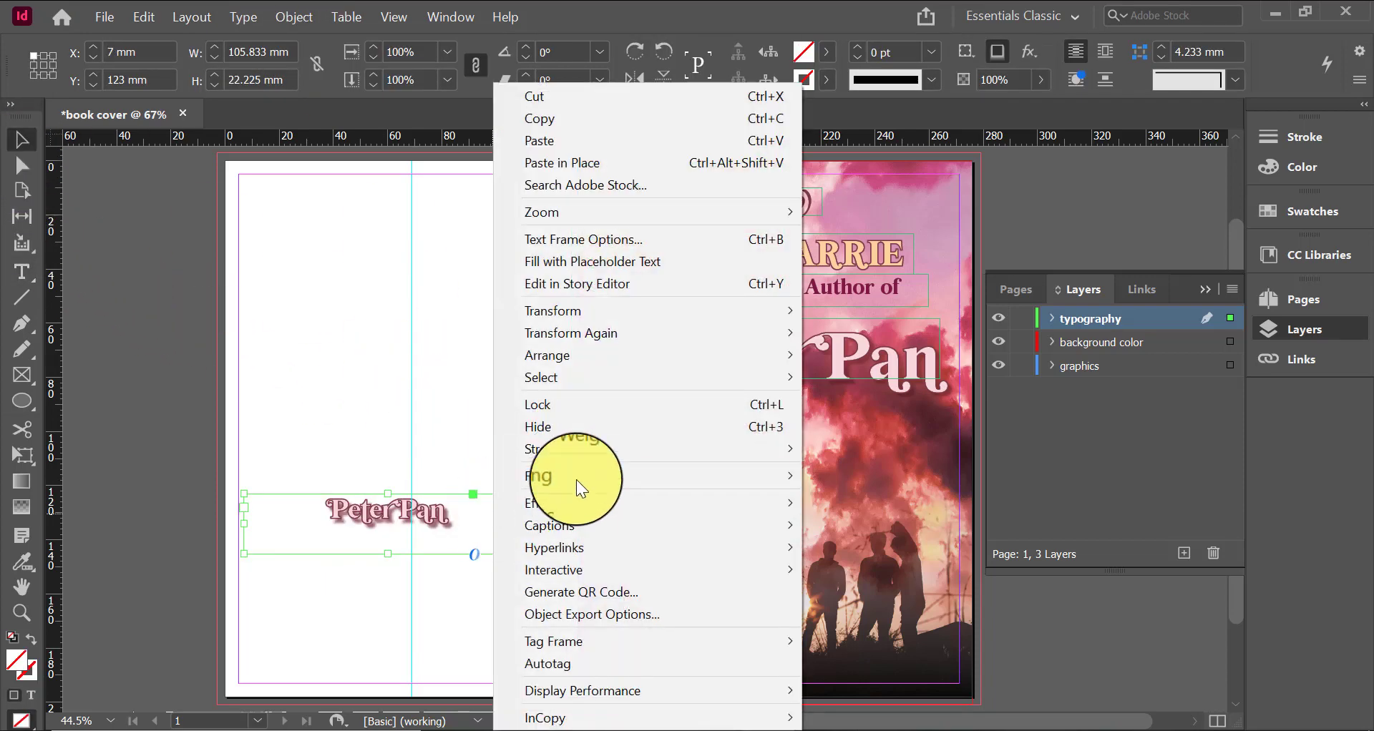
{"action": "mouse_move", "coordinate": [611, 474]}
{"action": "left_click", "coordinate": [873, 473]}
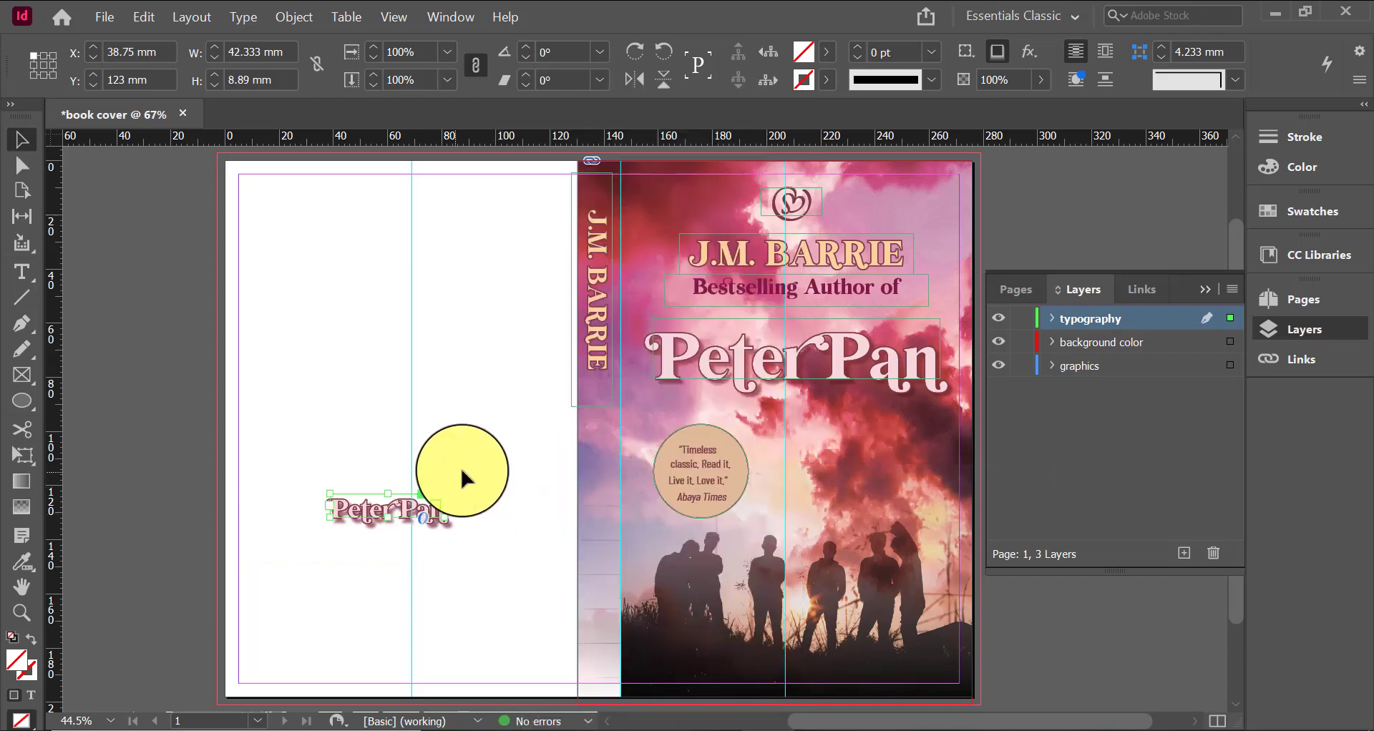
Rotate the "Peter Pan" title copy to -90° and place it on the lower spine, centred across the spine's width
{"action": "left_click_drag", "start_coordinate": [456, 490], "coordinate": [418, 652]}
{"action": "left_click_drag", "start_coordinate": [375, 511], "coordinate": [607, 617]}
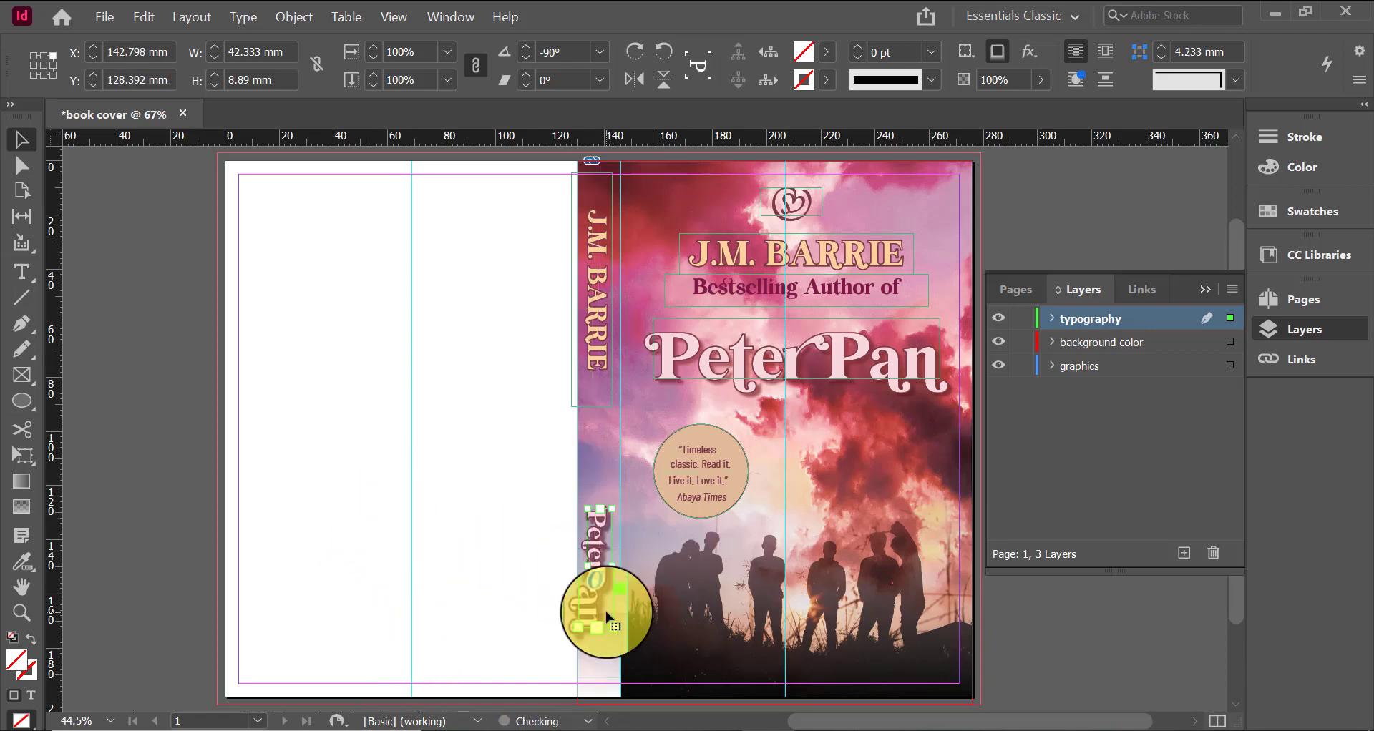
{"action": "key", "text": "Right"}
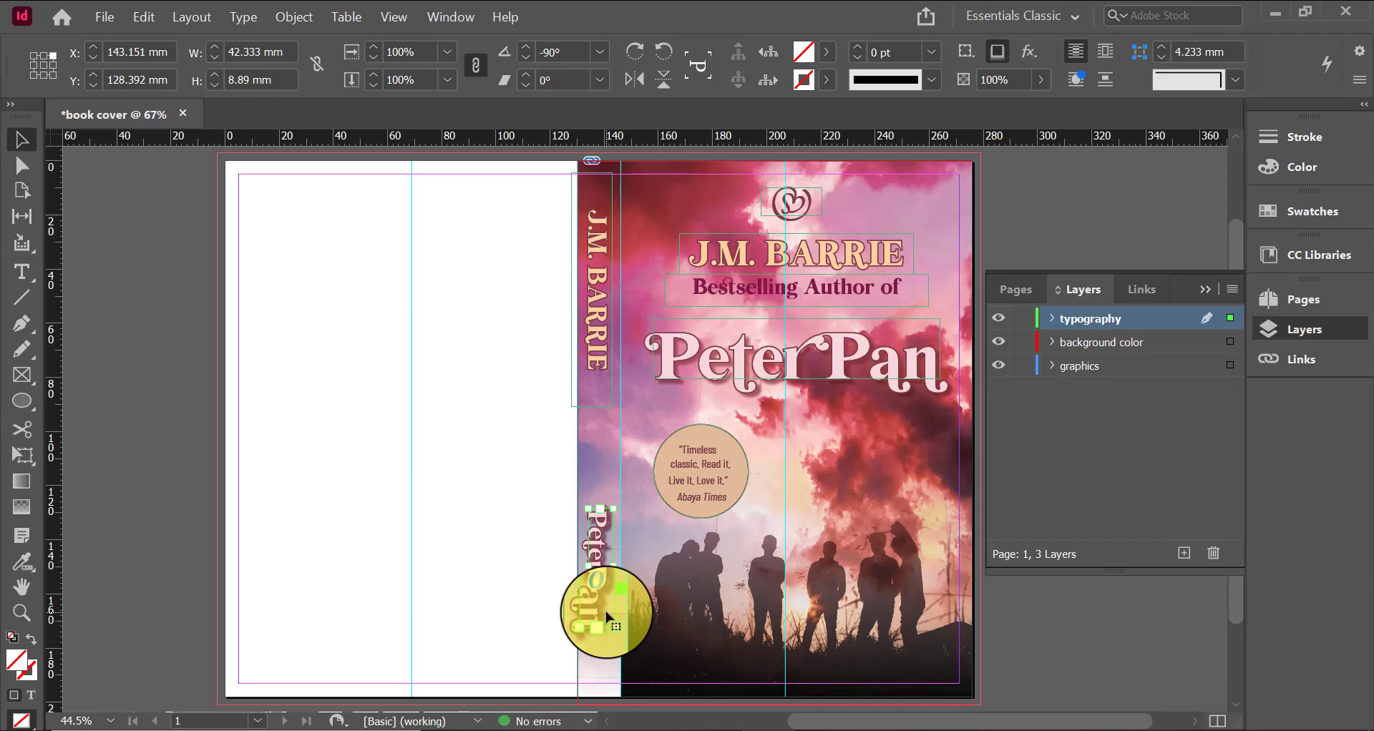
{"action": "key", "text": "Left"}
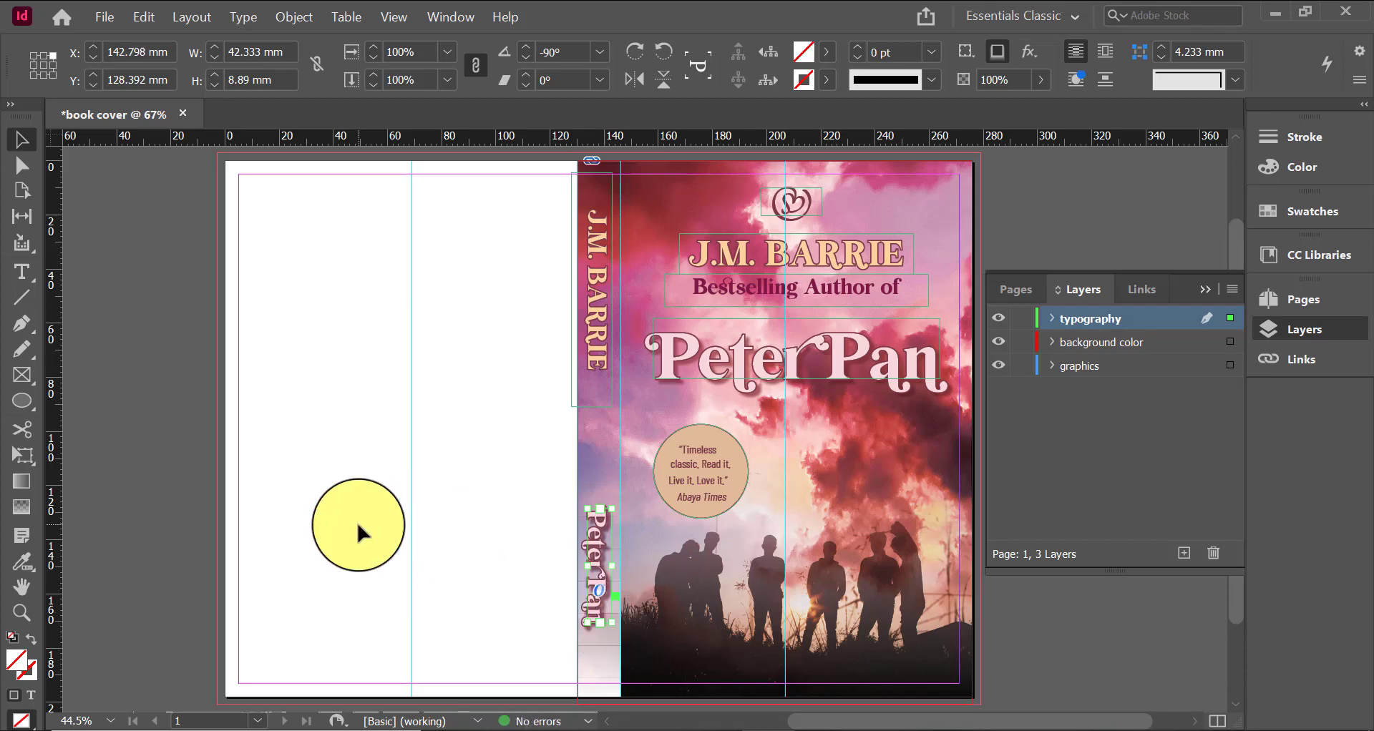
{"action": "left_click", "coordinate": [355, 517]}
Place a copy of the front cover's heart emblem on the spine between author name and title, rotated to -90°
{"action": "left_click", "coordinate": [785, 207]}
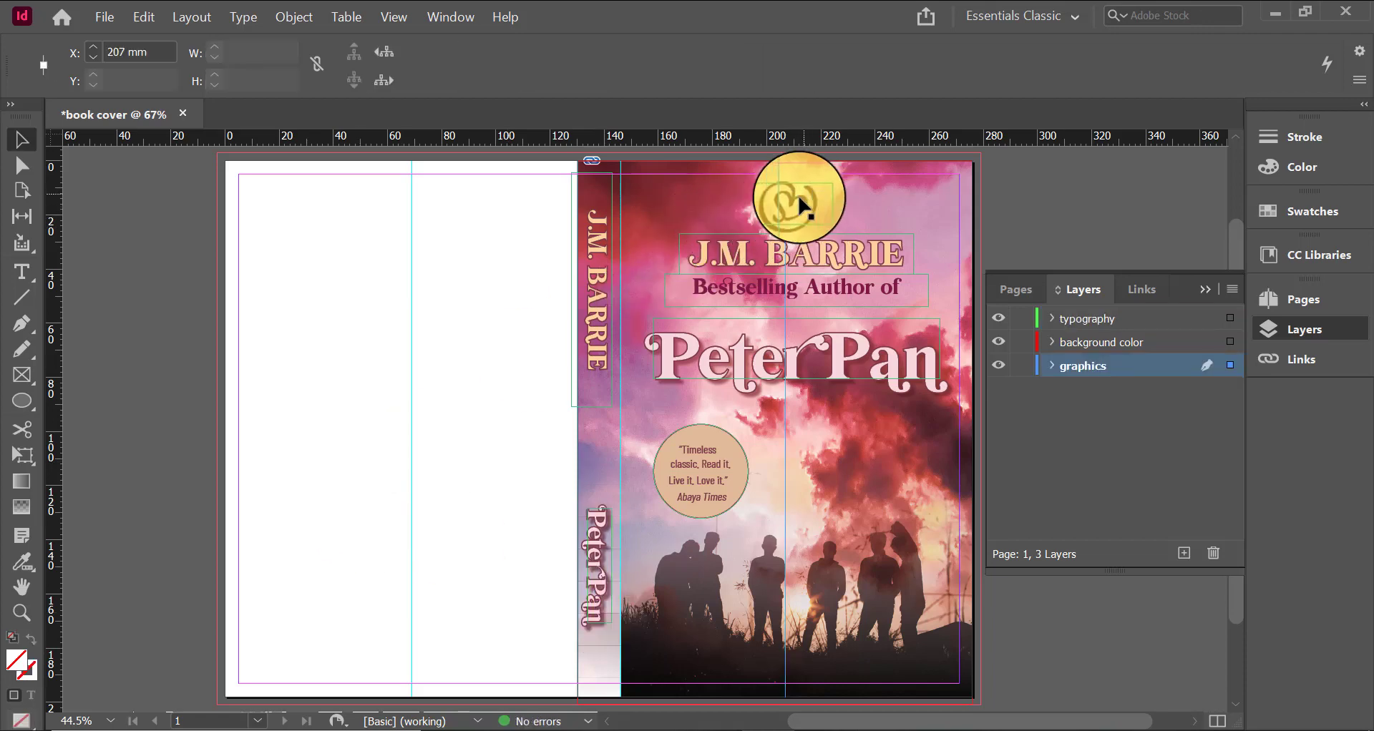
{"action": "left_click", "coordinate": [806, 201]}
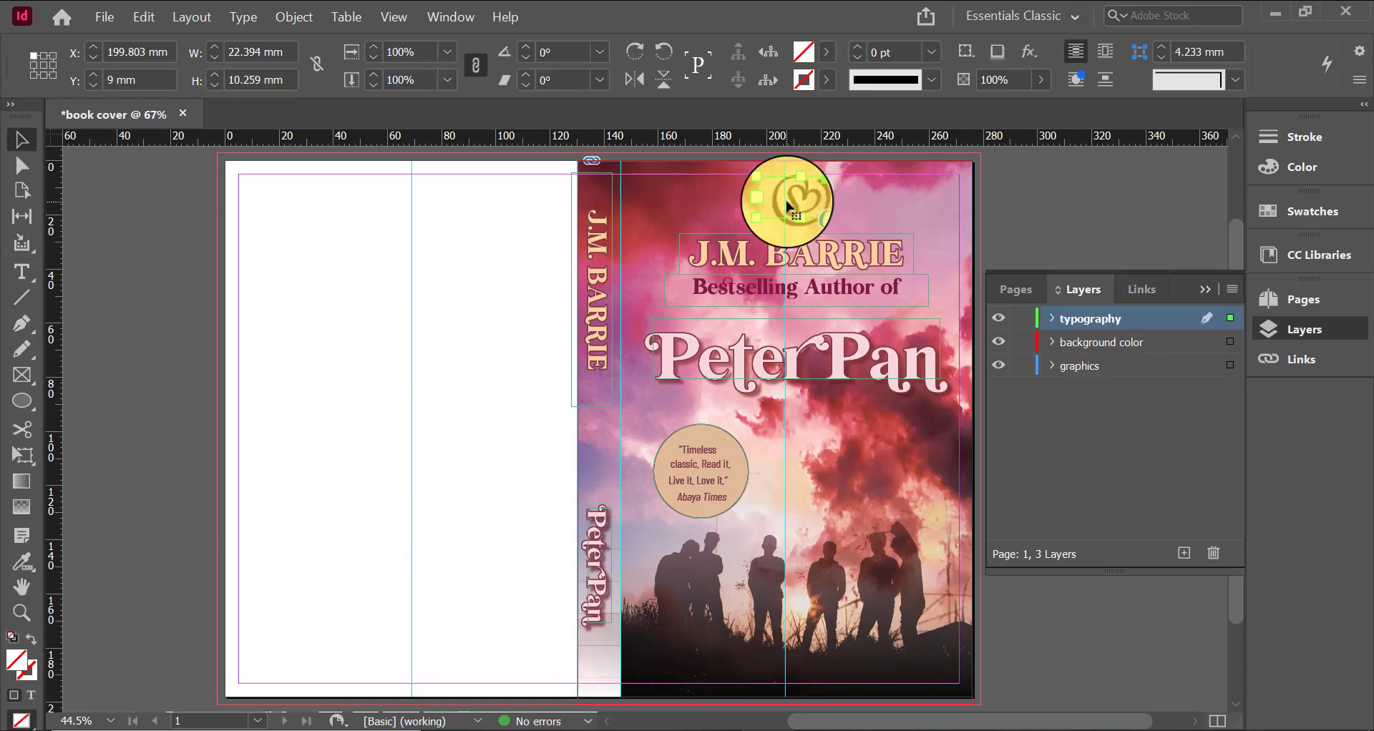
{"action": "left_click_drag", "start_coordinate": [787, 207], "coordinate": [530, 513]}
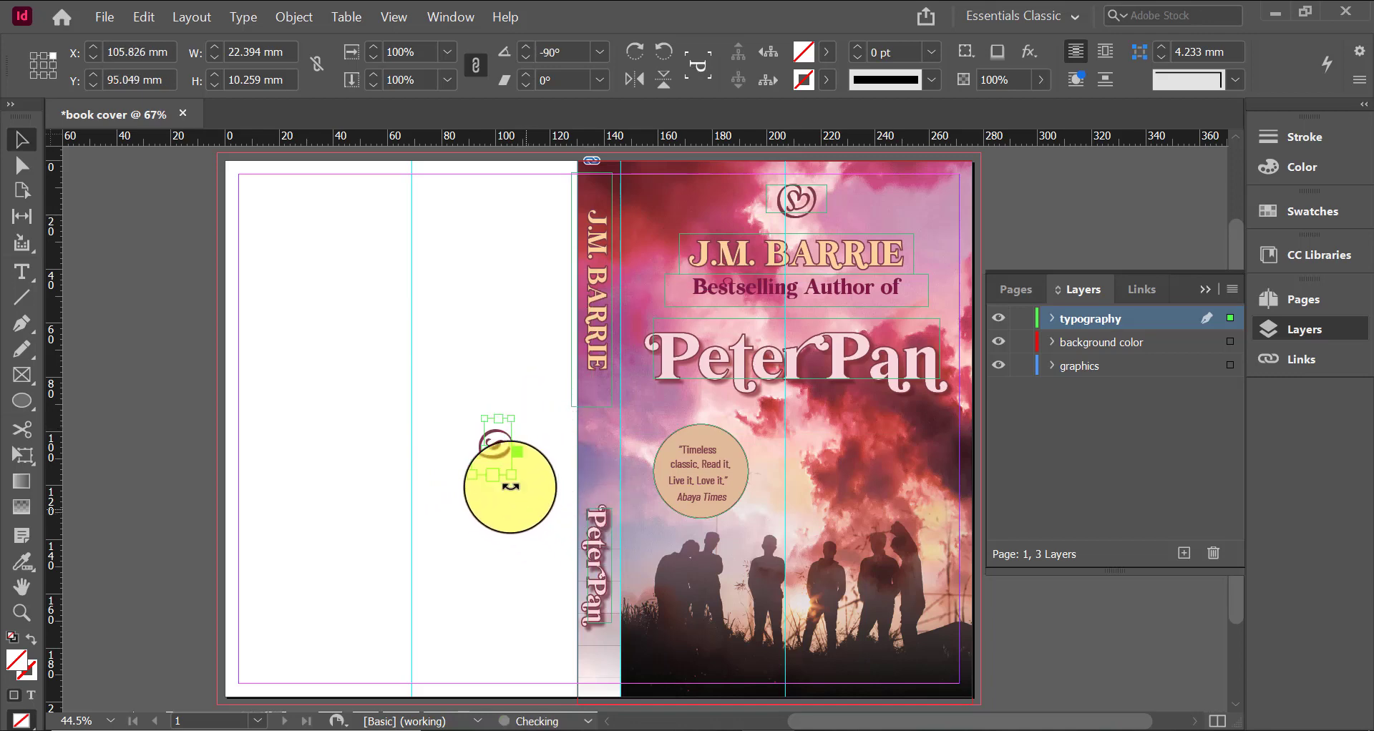
{"action": "left_click_drag", "start_coordinate": [494, 458], "coordinate": [601, 470]}
Set the spine's heart emblem to 24 pt and colour it with the clouds swatch C=0 M=18 Y=40 K=0
{"action": "key", "text": "t"}
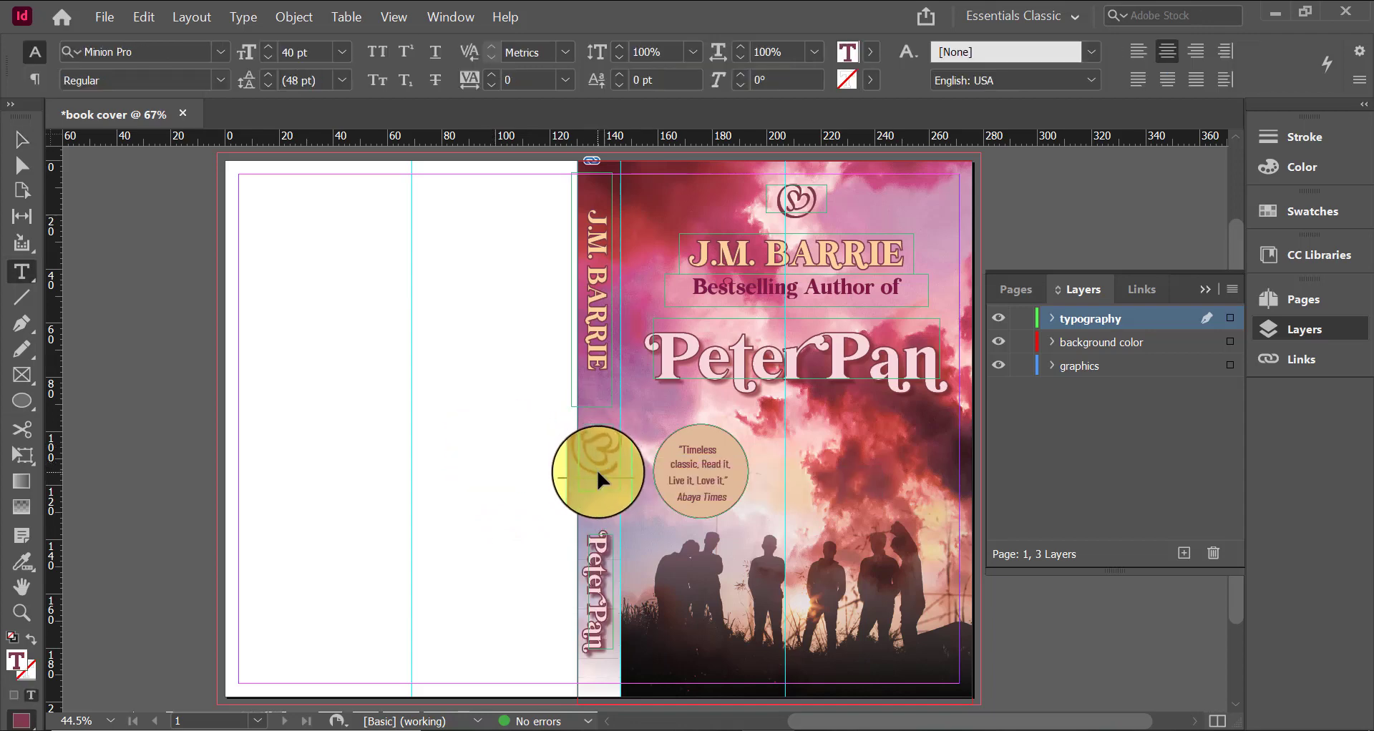
{"action": "left_click", "coordinate": [341, 53]}
{"action": "left_click", "coordinate": [341, 284]}
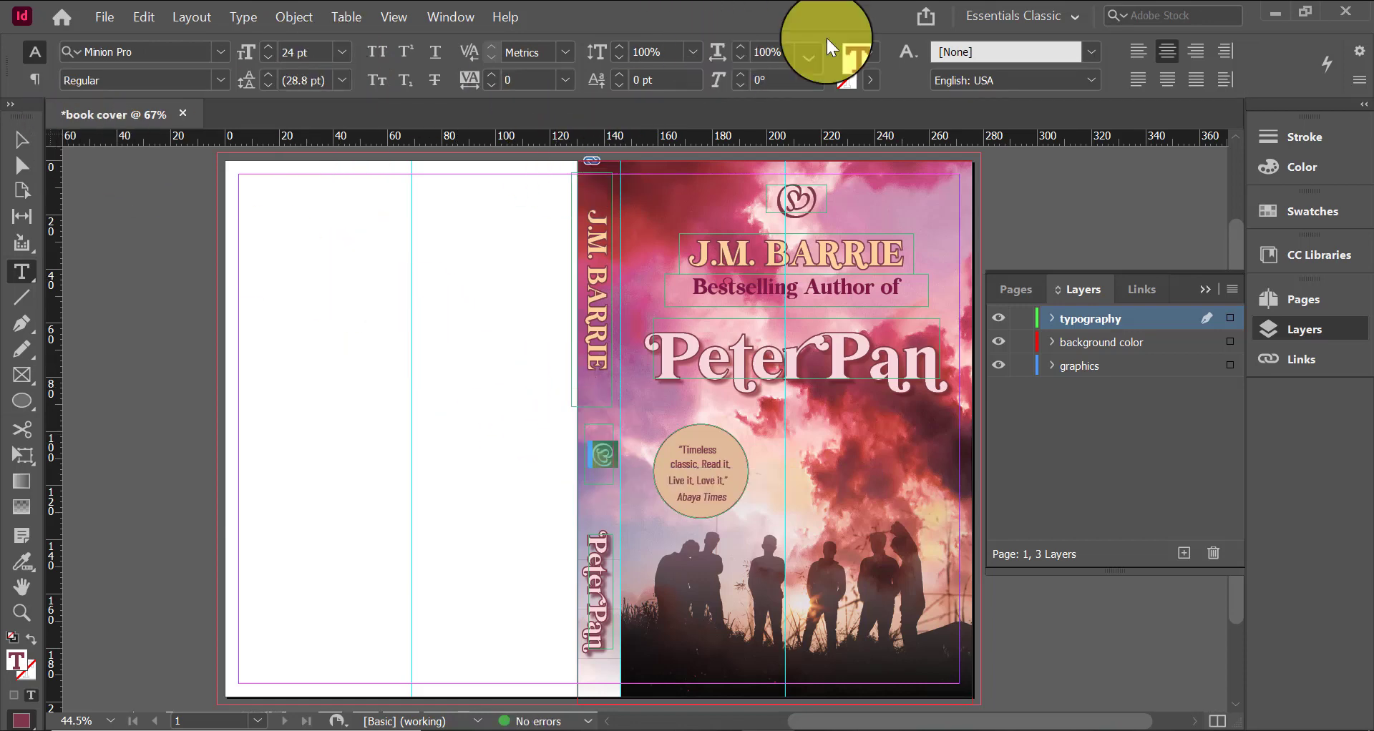
{"action": "left_click", "coordinate": [864, 59]}
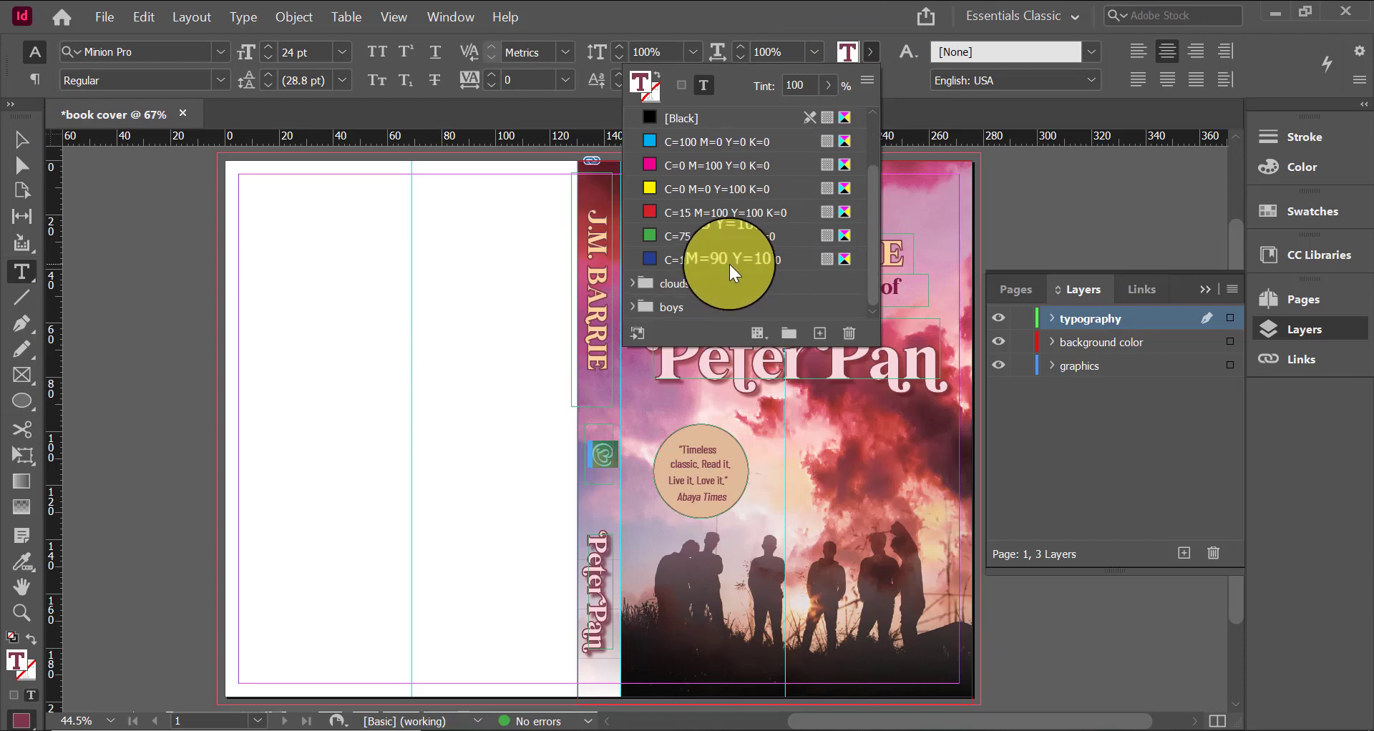
{"action": "scroll", "coordinate": [637, 281], "scroll_direction": "down", "scroll_amount": 3}
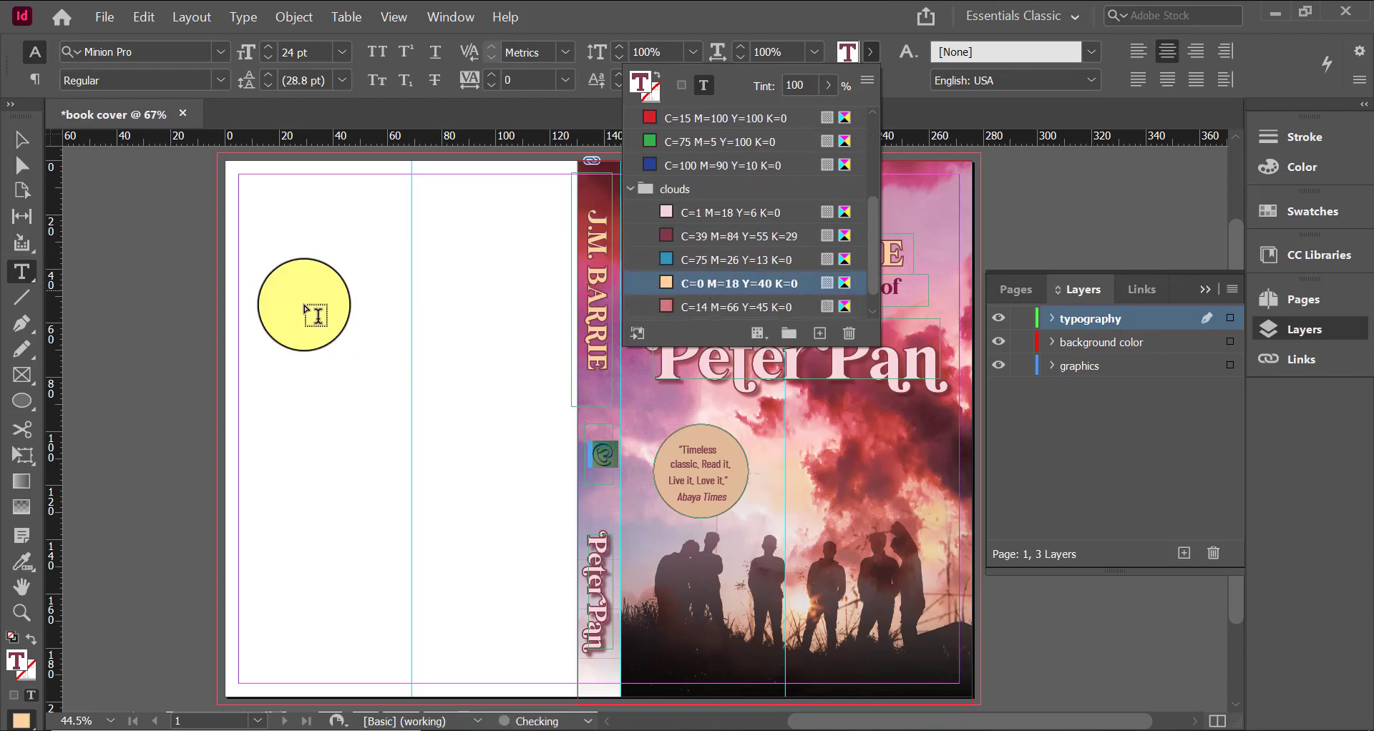
Centre the heart emblem across the spine's width
{"action": "left_click", "coordinate": [20, 139]}
{"action": "left_click", "coordinate": [608, 461]}
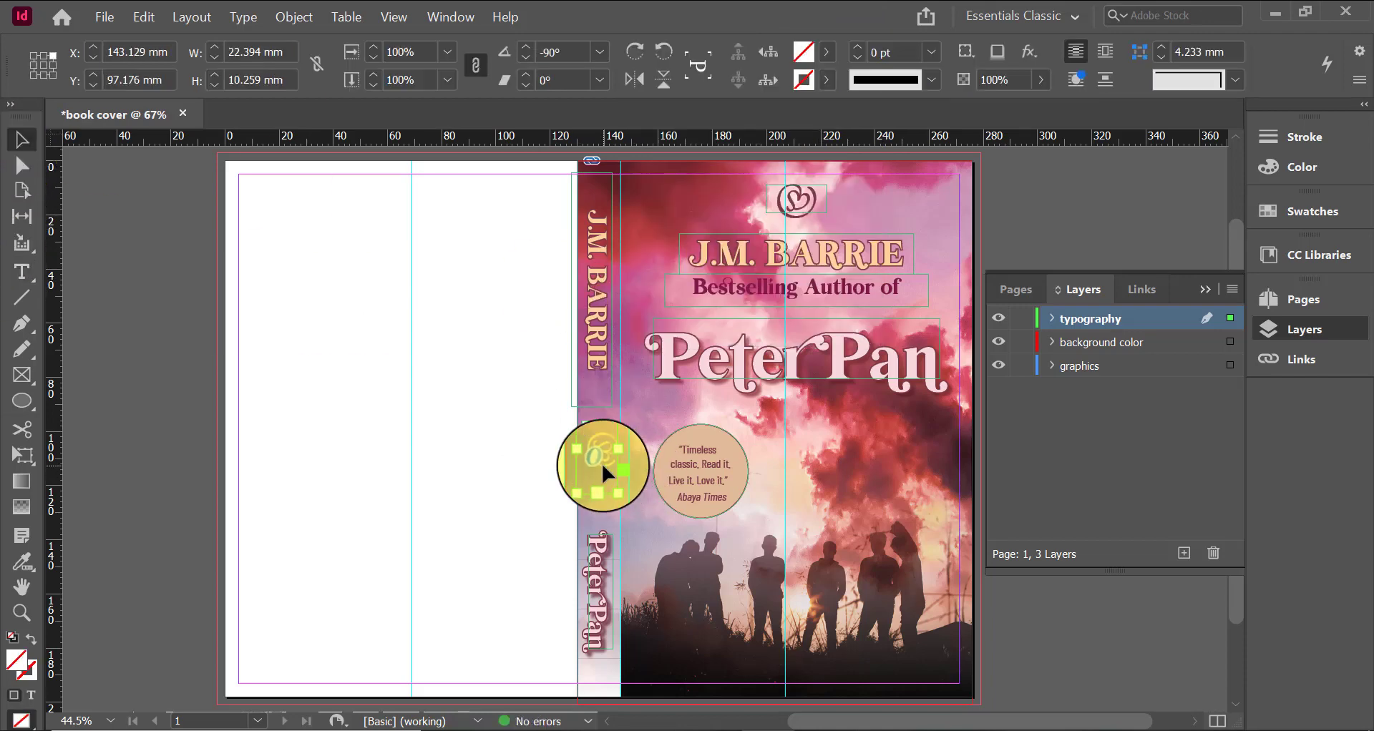
{"action": "left_click", "coordinate": [599, 461]}
{"action": "left_click", "coordinate": [682, 569]}
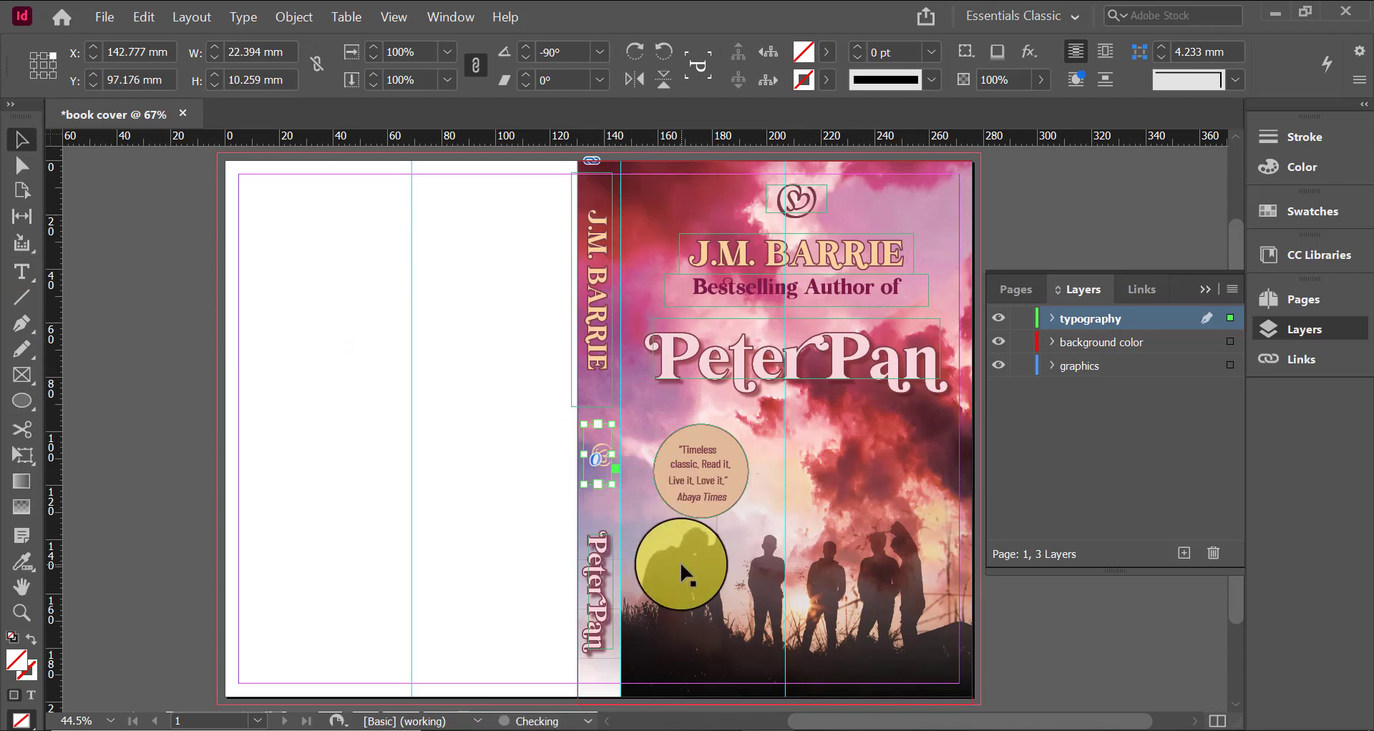
Preview the cover without guides, frame edges and panels, and restore the normal working view
{"action": "key", "text": "w"}
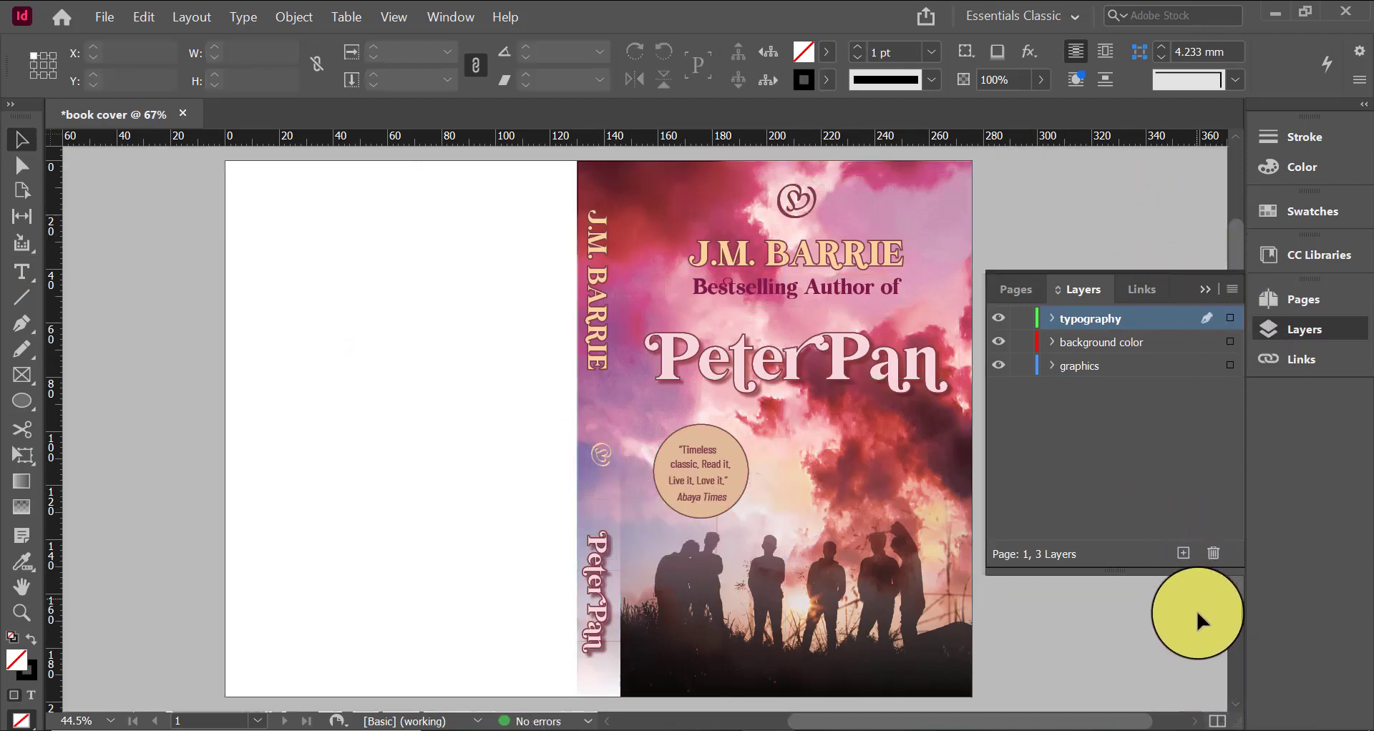
{"action": "key", "text": "Tab"}
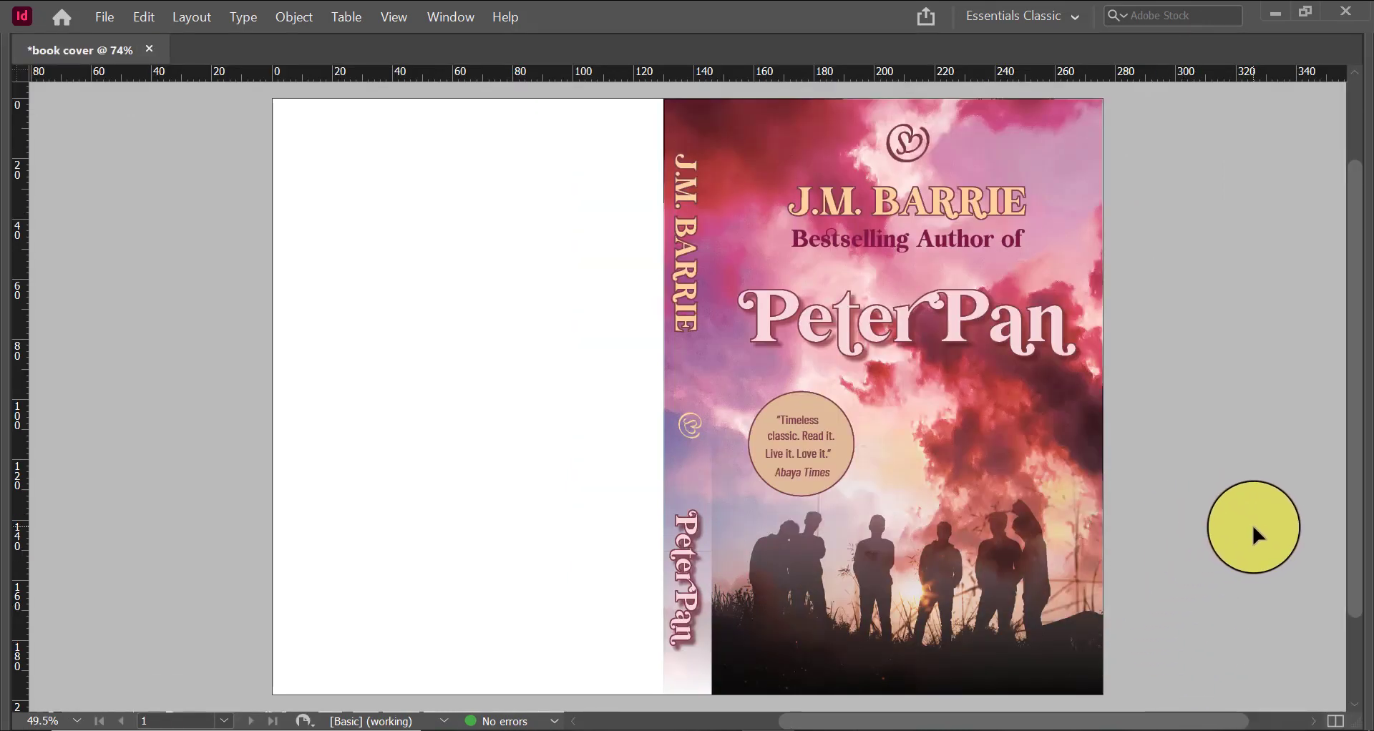
{"action": "key", "text": "Tab"}
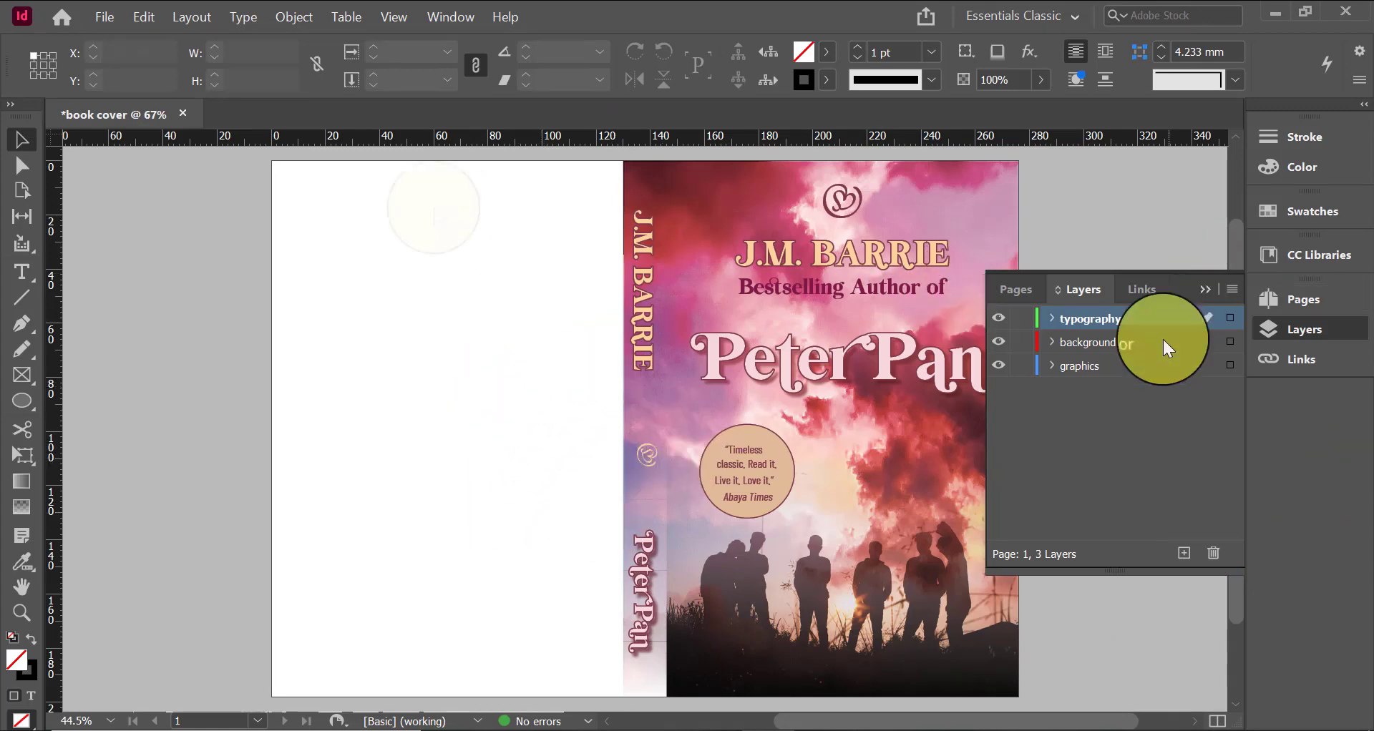
{"action": "key", "text": "w"}
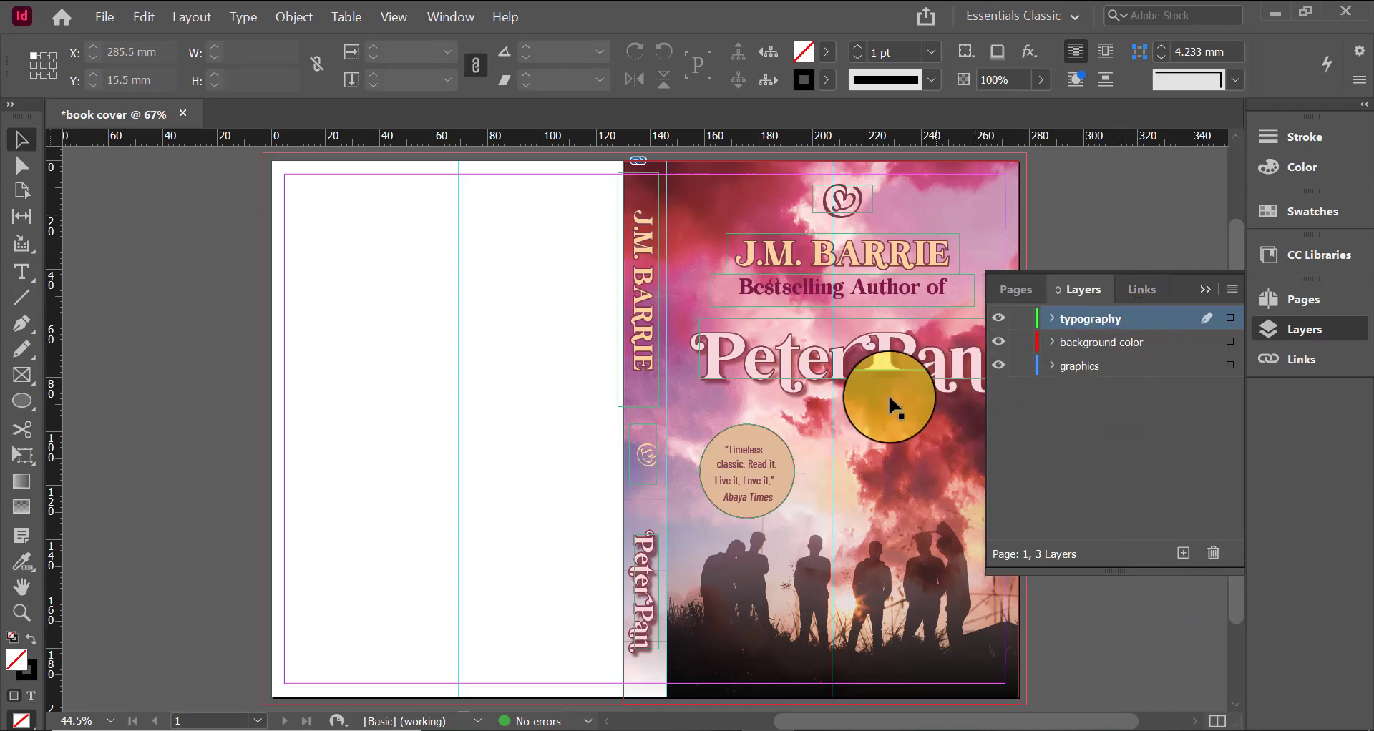
Duplicate the "background color" layer
{"action": "left_click", "coordinate": [1093, 369]}
{"action": "left_click", "coordinate": [1123, 344]}
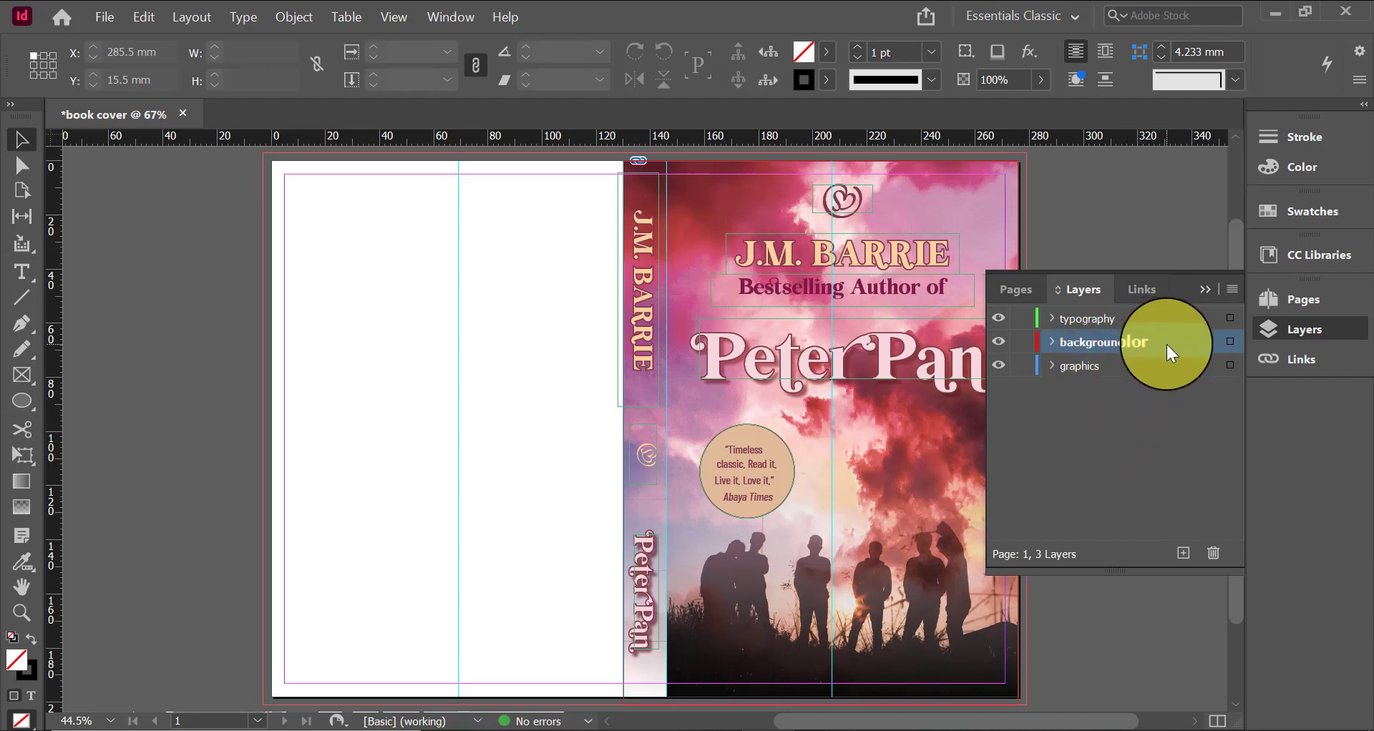
{"action": "key", "text": "ctrl+j"}
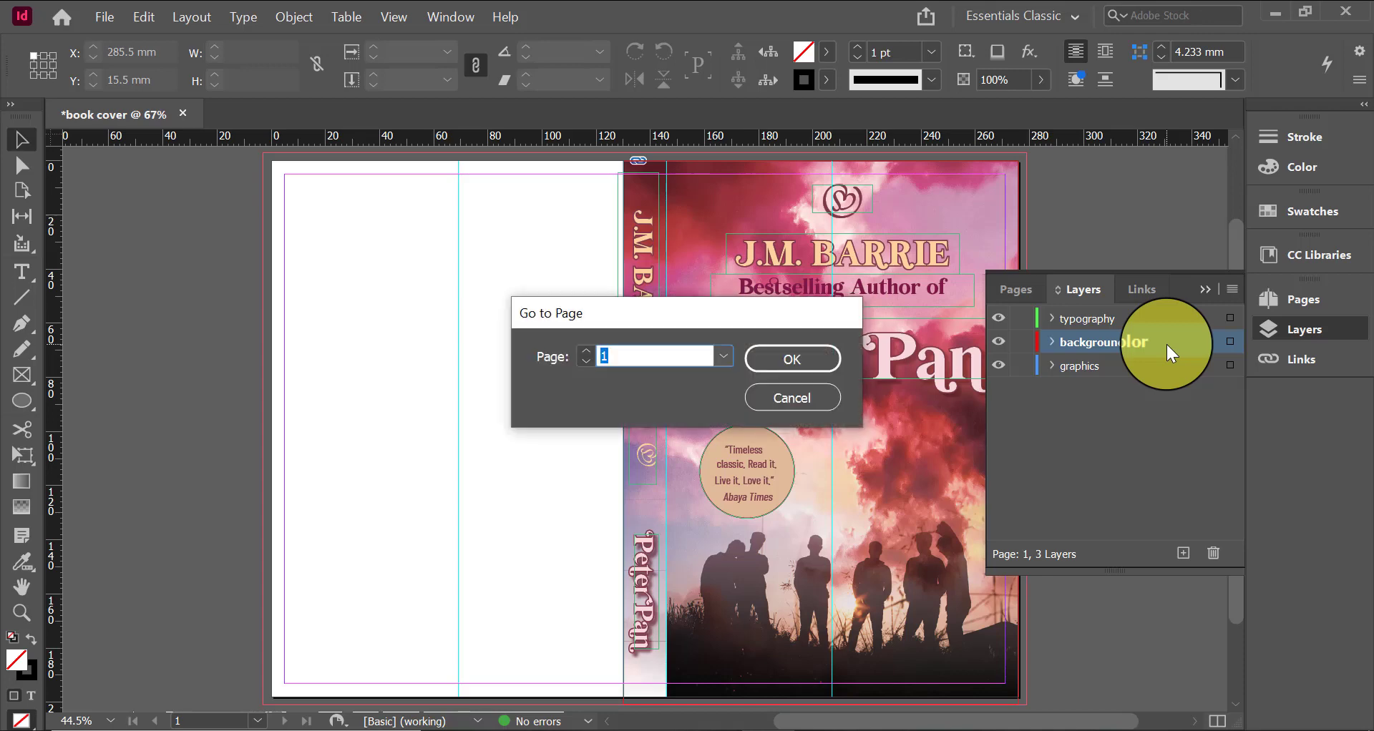
{"action": "left_click", "coordinate": [819, 399]}
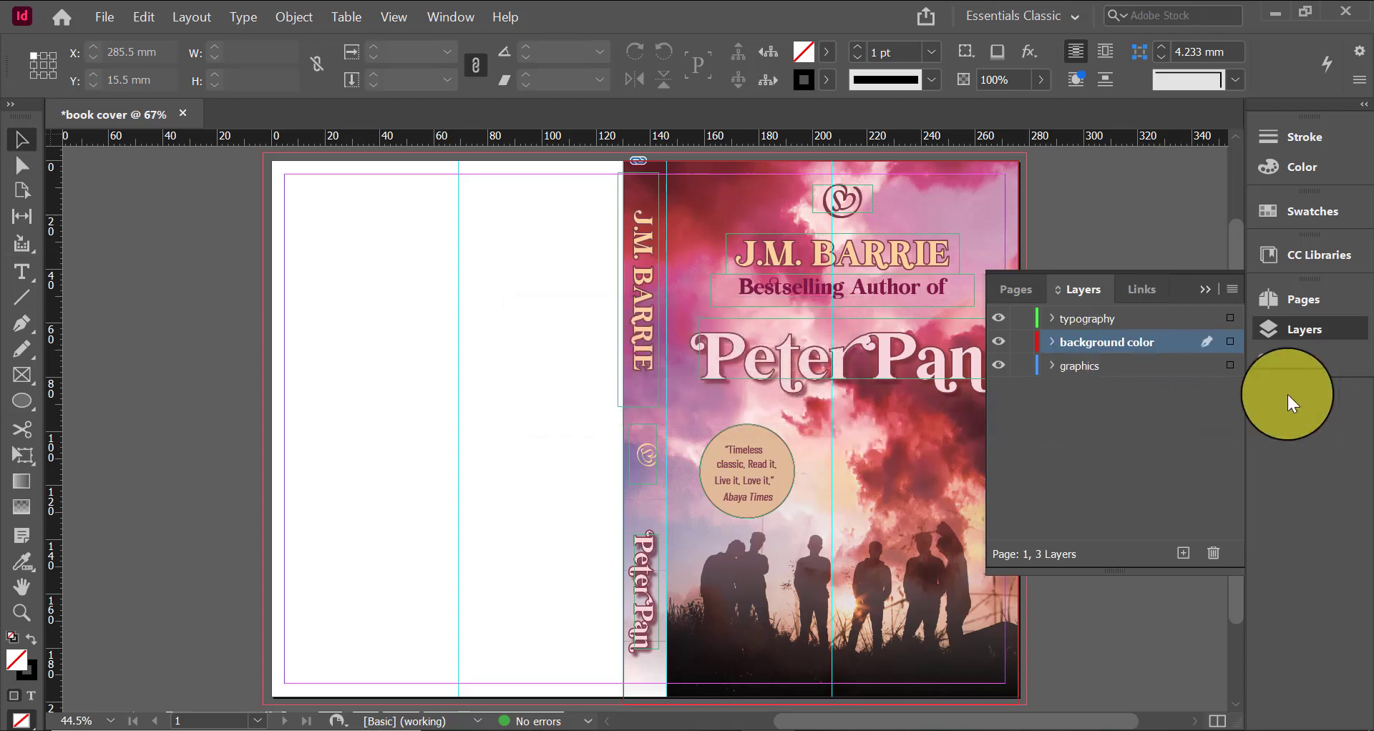
{"action": "left_click", "coordinate": [1232, 289]}
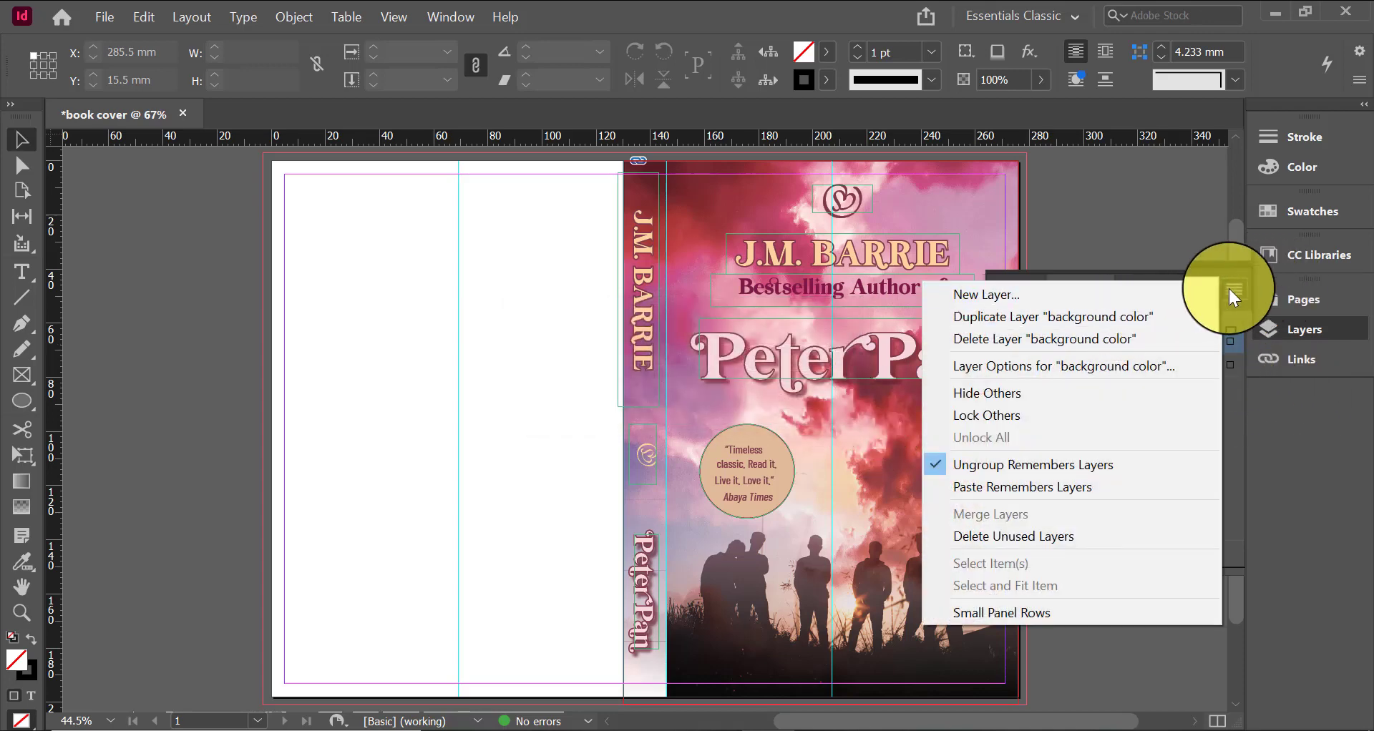
{"action": "left_click", "coordinate": [1234, 290]}
{"action": "left_click", "coordinate": [1234, 287]}
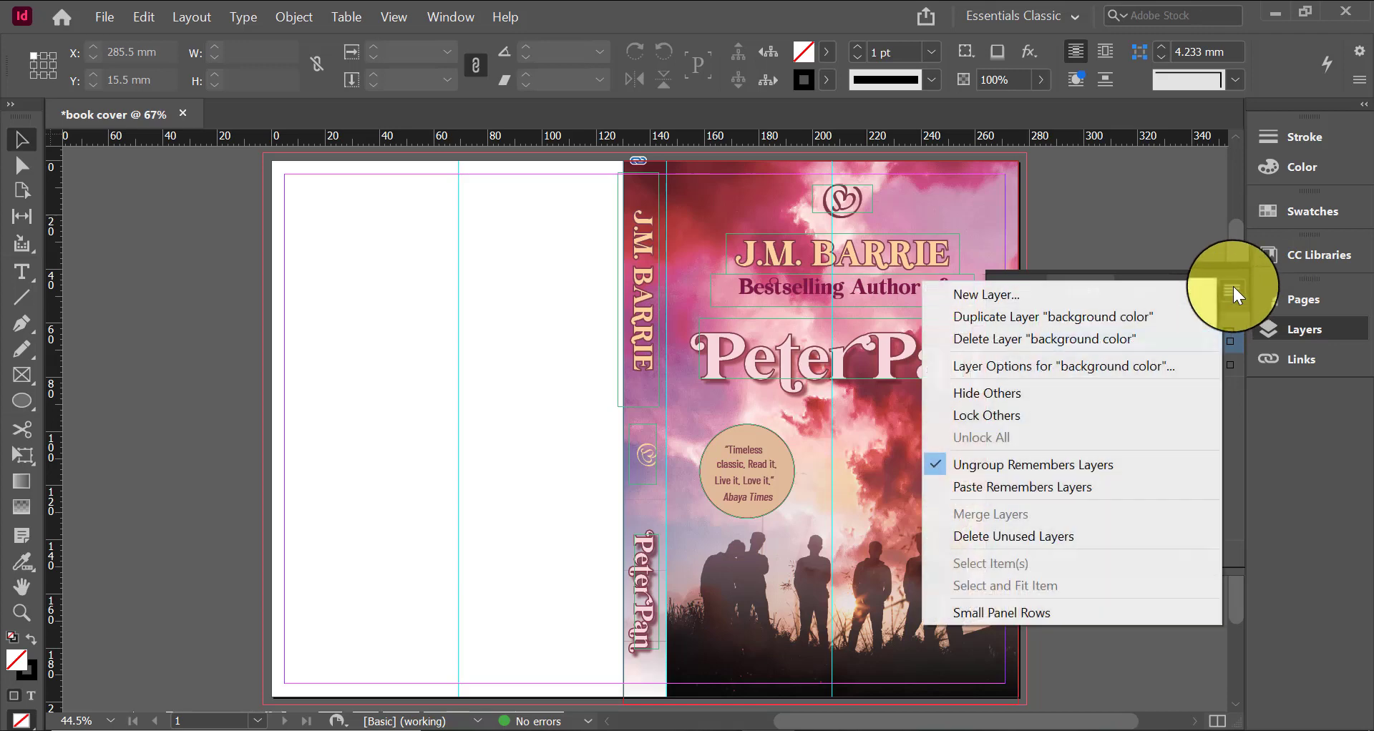
{"action": "left_click", "coordinate": [1140, 320]}
Move the duplicated gradient rectangle onto the back cover and narrow it to 130 mm so it starts at the page's outer edge
{"action": "left_click", "coordinate": [1160, 370]}
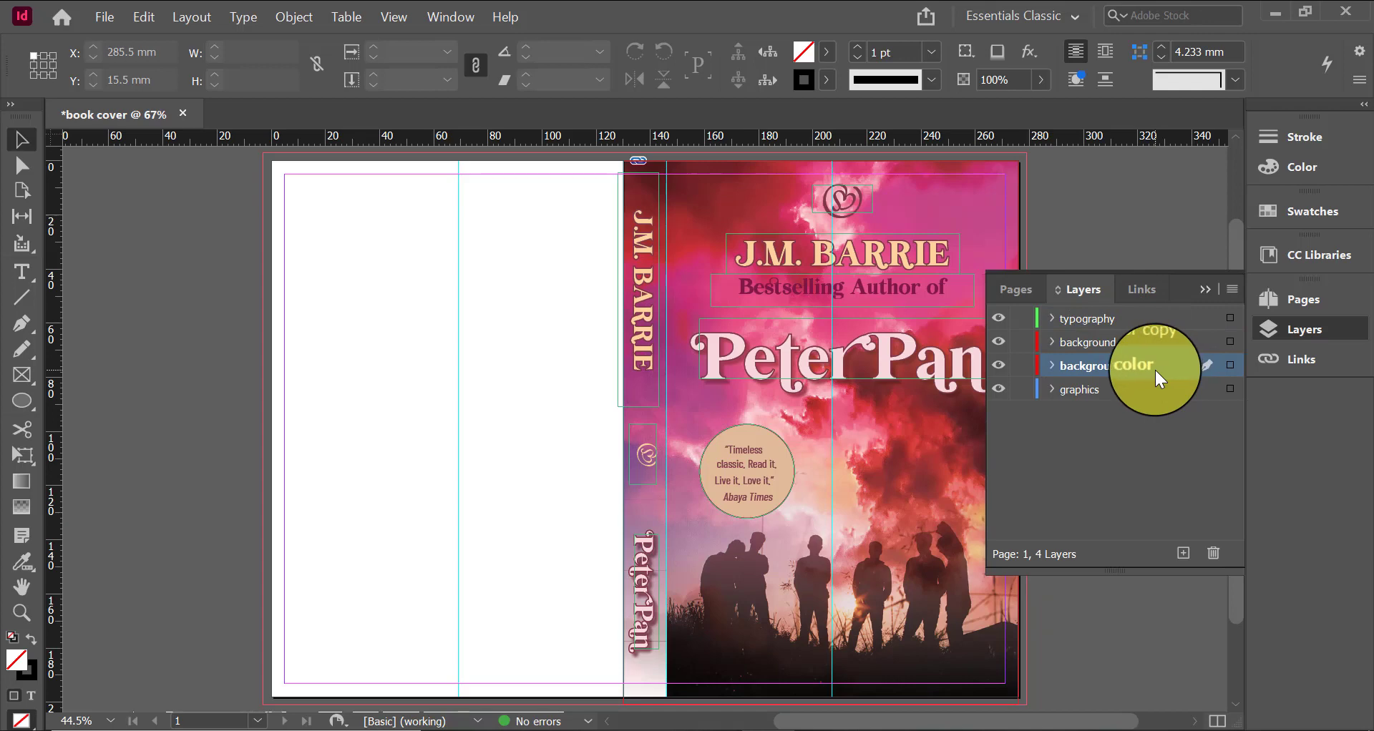
{"action": "left_click", "coordinate": [1153, 366]}
{"action": "left_click_drag", "start_coordinate": [976, 208], "coordinate": [580, 210]}
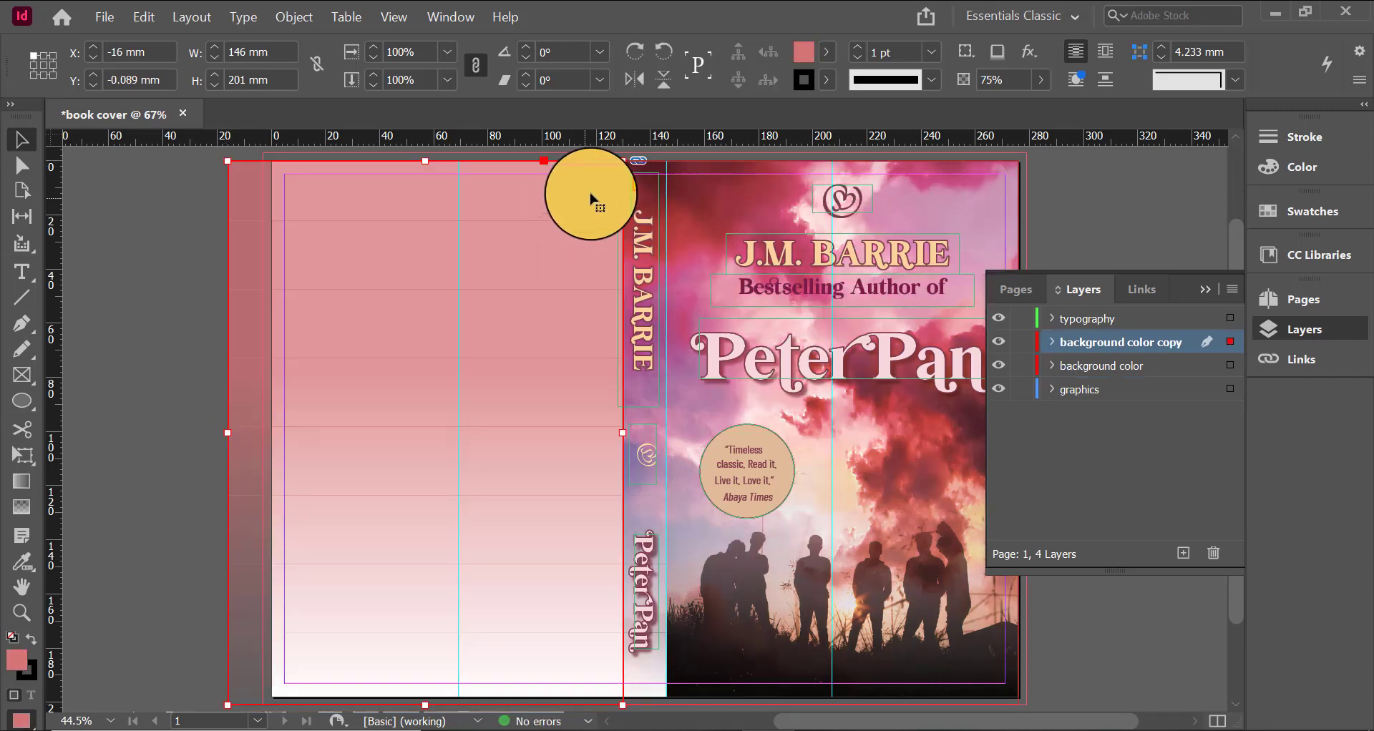
{"action": "left_click_drag", "start_coordinate": [386, 250], "coordinate": [275, 432]}
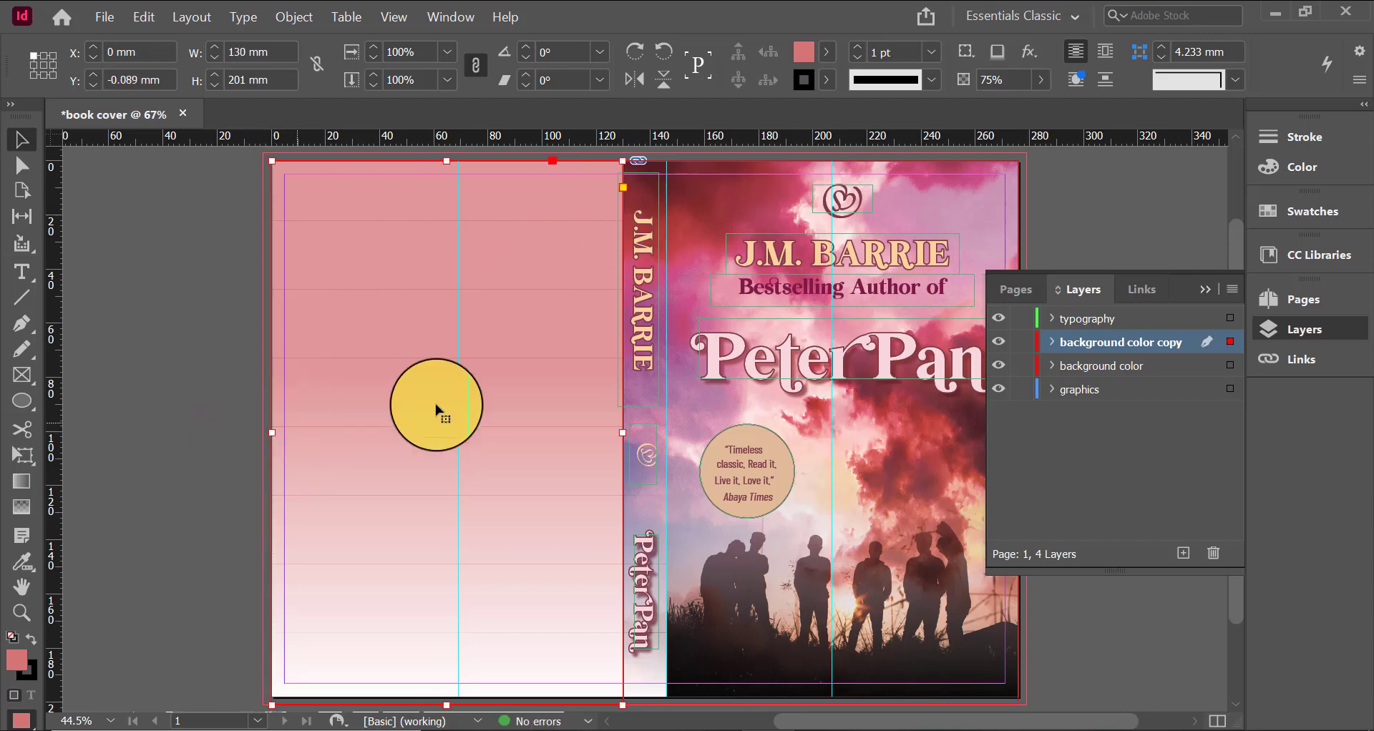
Rename the "background color copy" layer to "backcover" and lock the typography, background color and graphics layers
{"action": "left_click_drag", "start_coordinate": [1149, 342], "coordinate": [1172, 342]}
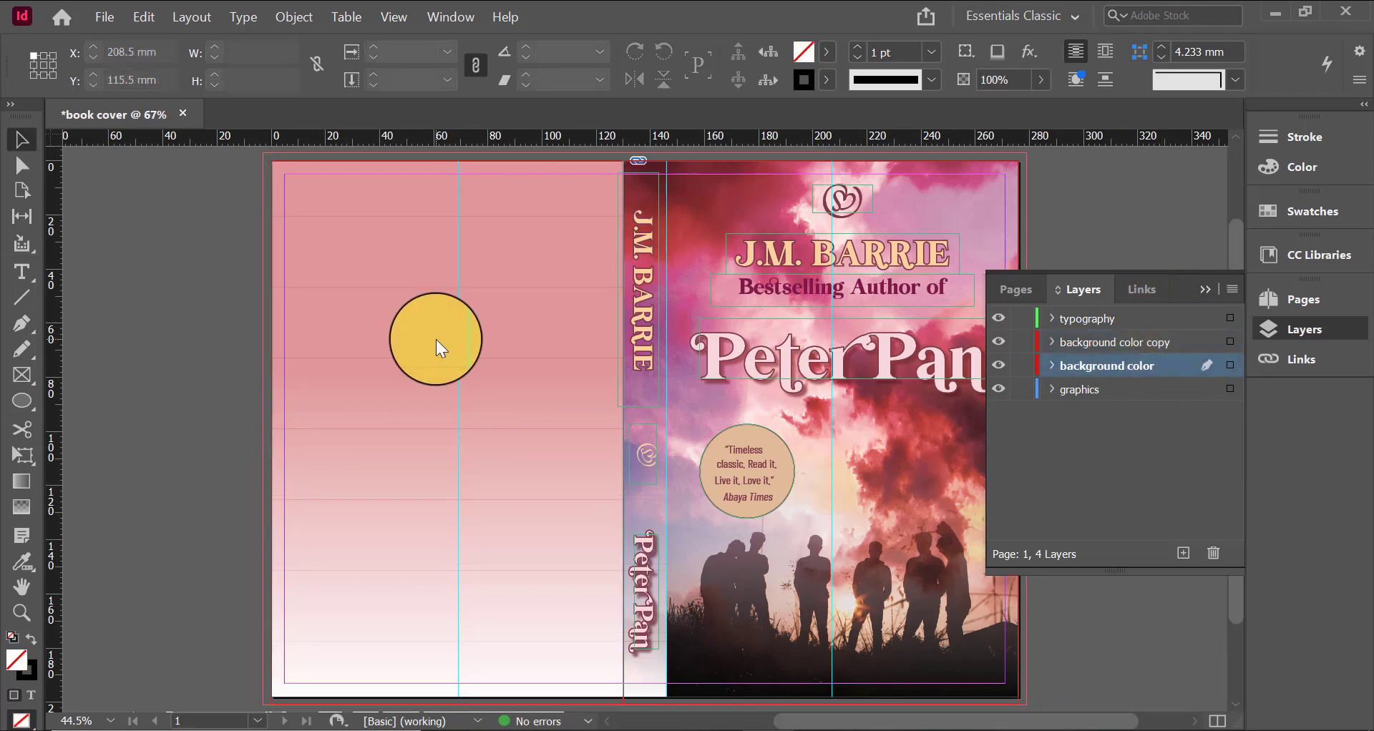
{"action": "double_click", "coordinate": [1172, 344]}
{"action": "type", "text": "backco"}
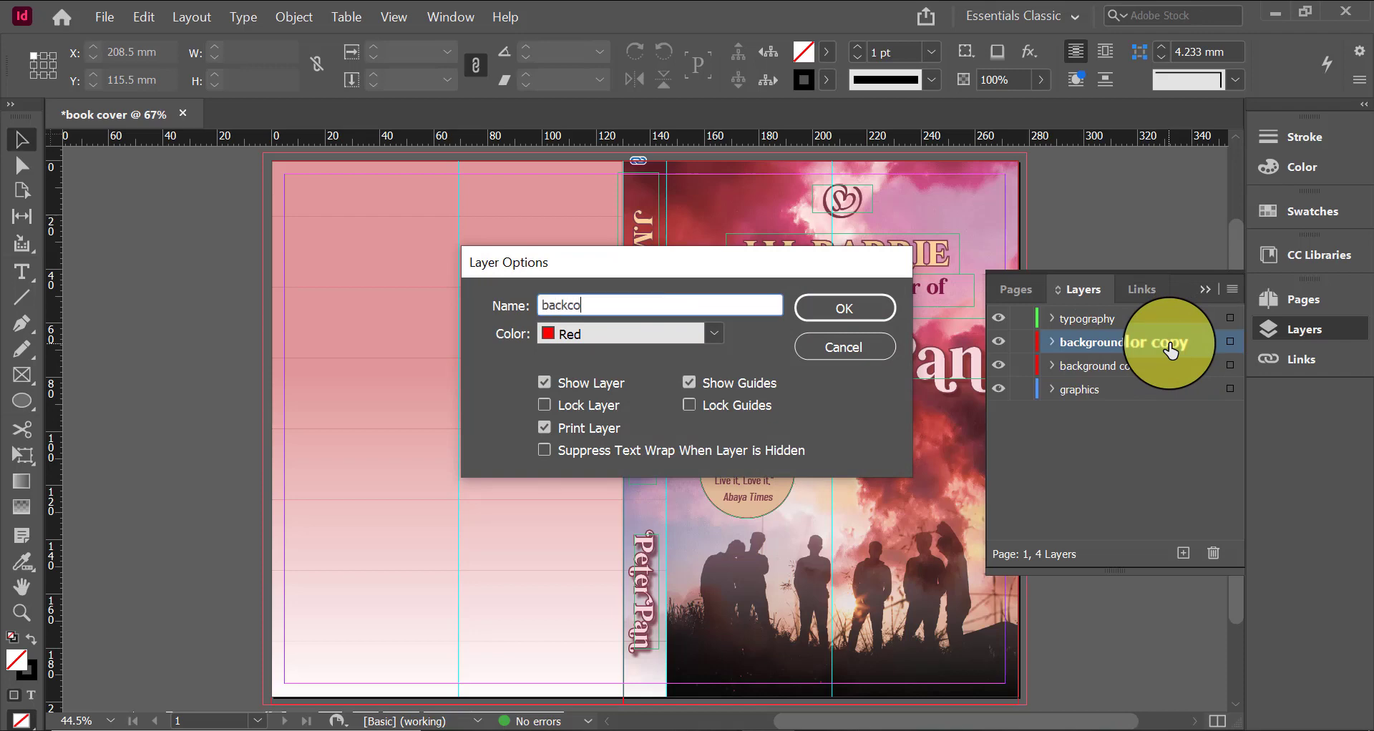
{"action": "type", "text": "ver"}
{"action": "key", "text": "Return"}
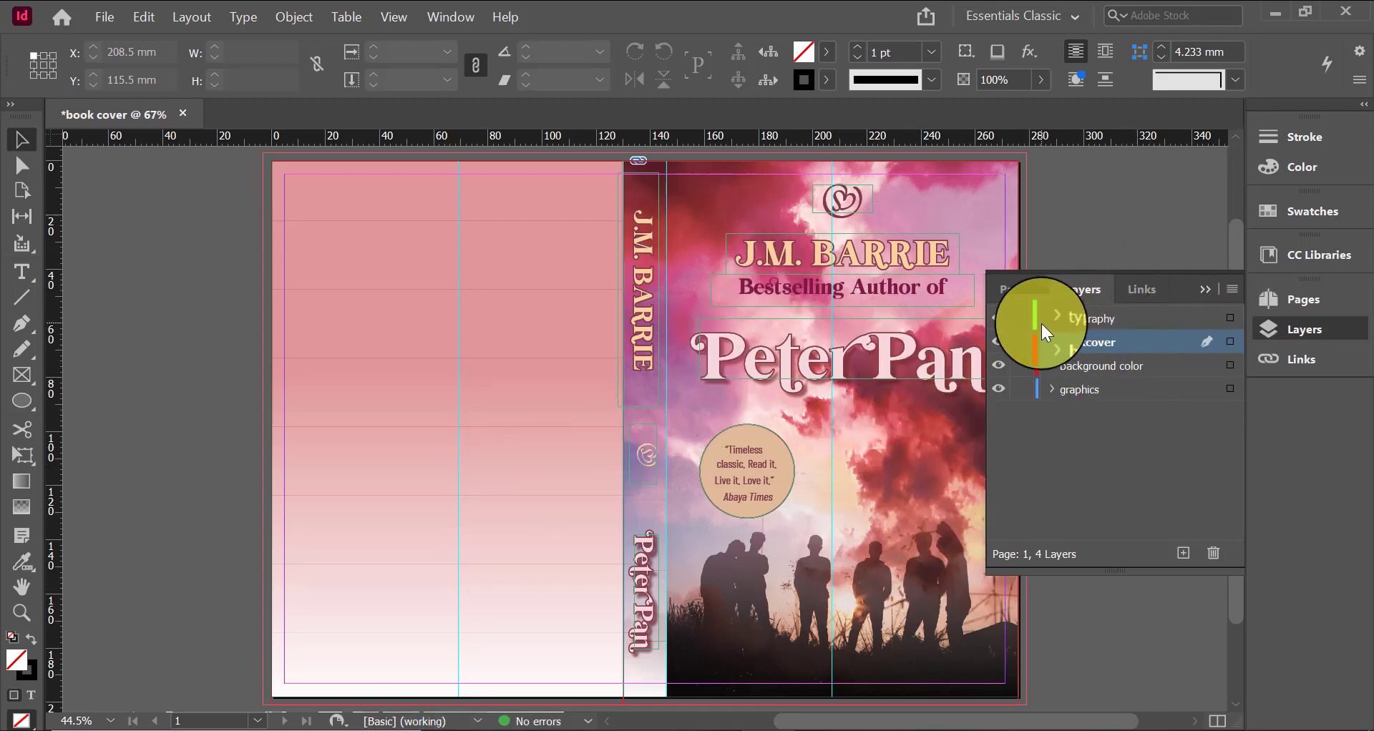
{"action": "left_click", "coordinate": [1026, 368]}
{"action": "left_click", "coordinate": [1025, 389]}
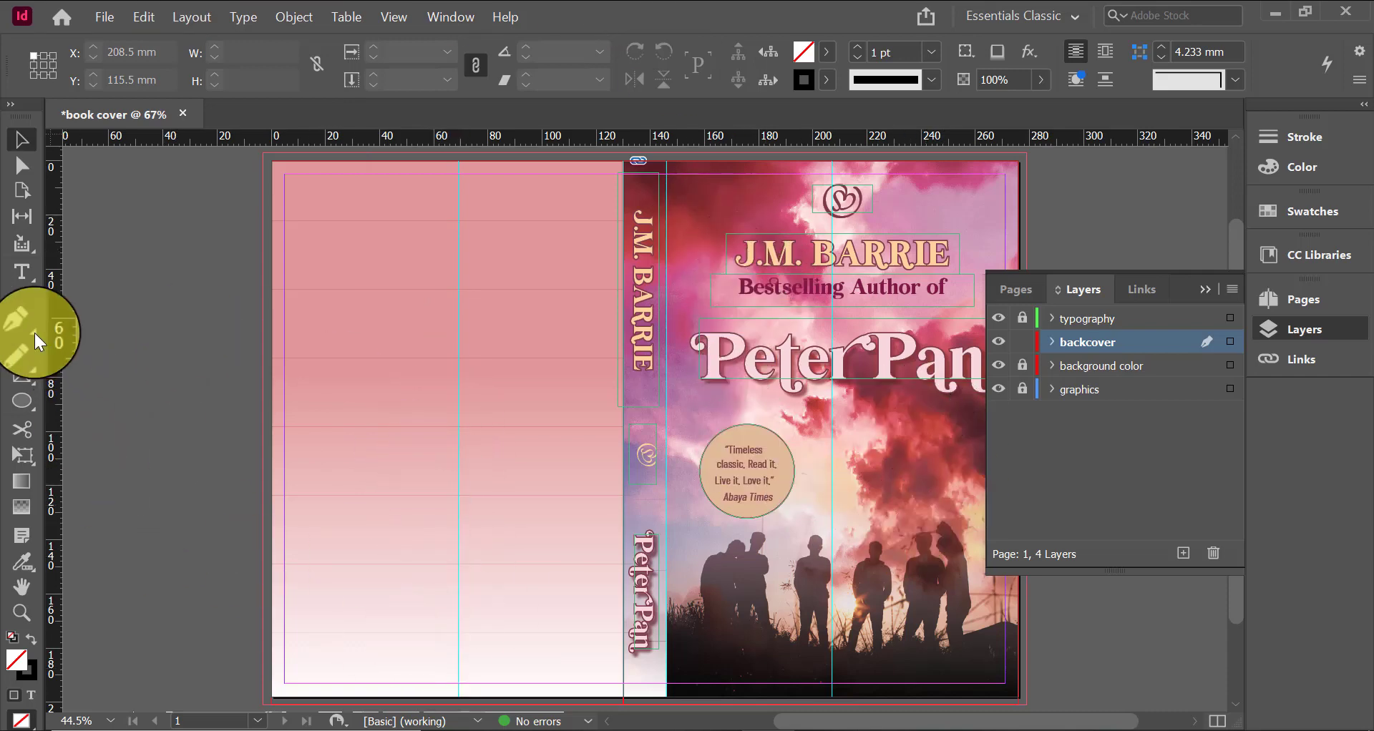
Draw a 133 × 204 mm rectangle frame over the back cover including its bleed, and place the cloud photo from Downloads in it
{"action": "left_click", "coordinate": [21, 375]}
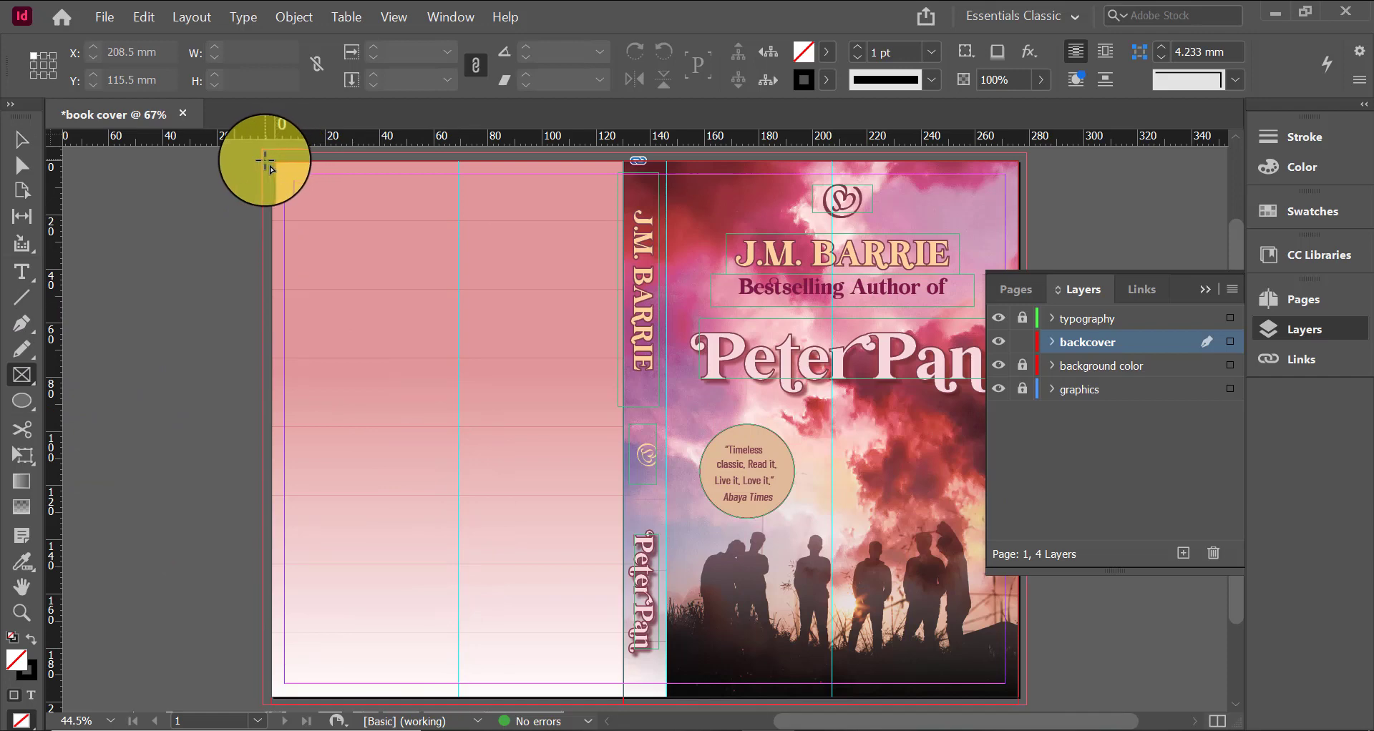
{"action": "left_click_drag", "start_coordinate": [265, 153], "coordinate": [622, 706]}
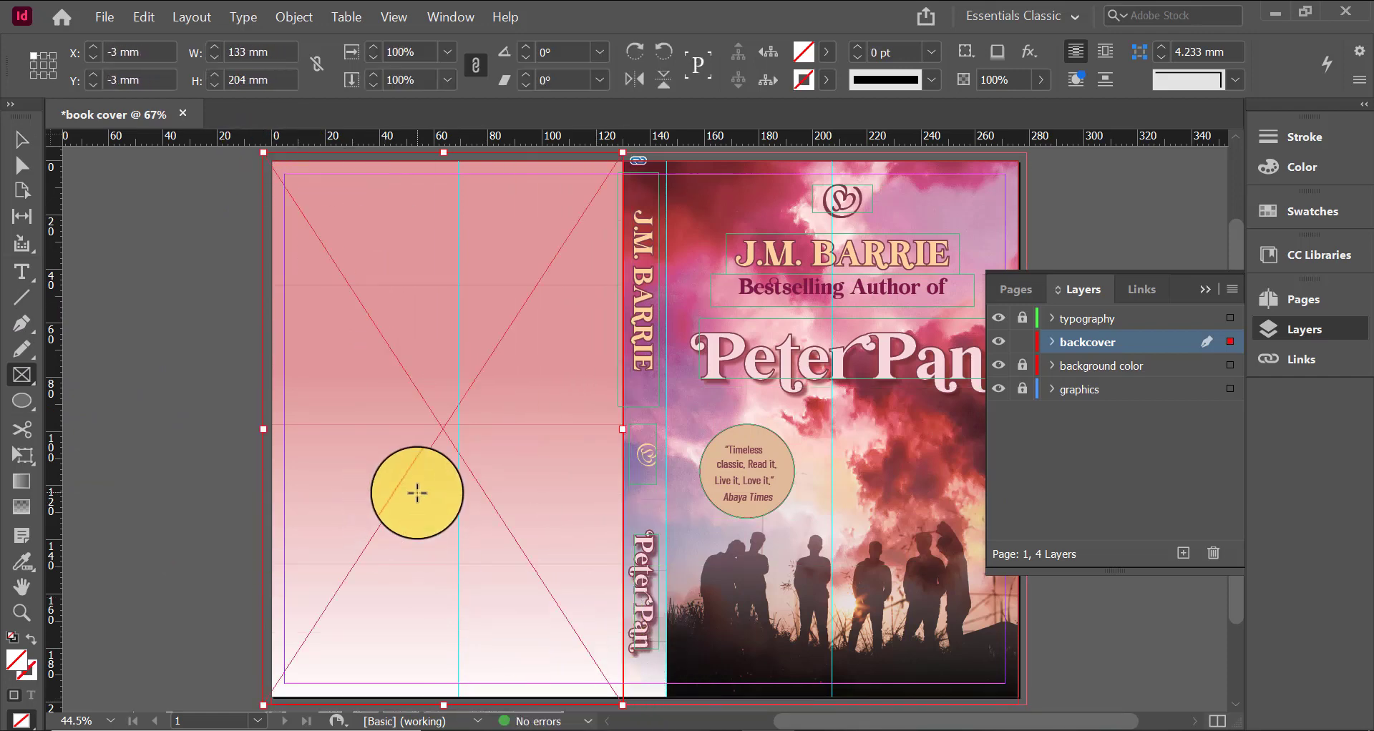
{"action": "key", "text": "ctrl+d"}
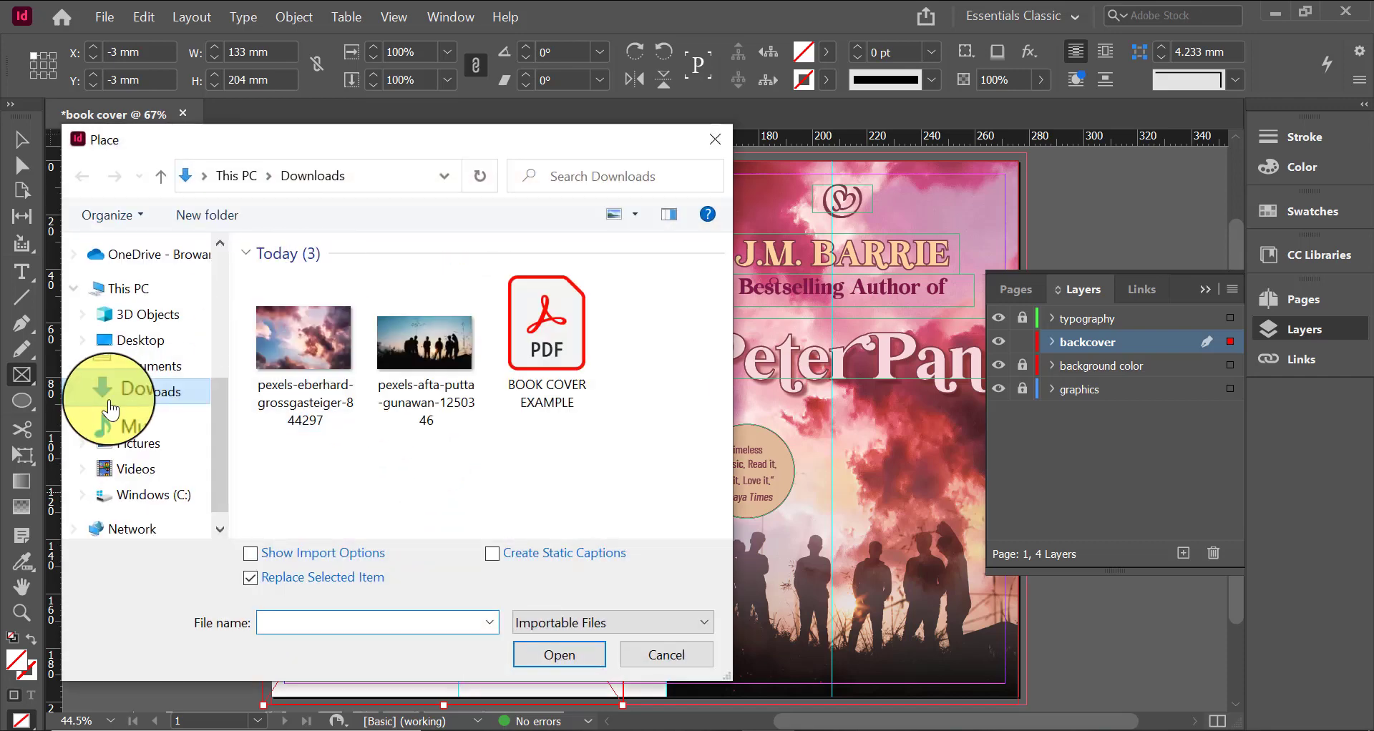
{"action": "left_click", "coordinate": [314, 340]}
{"action": "left_click", "coordinate": [581, 655]}
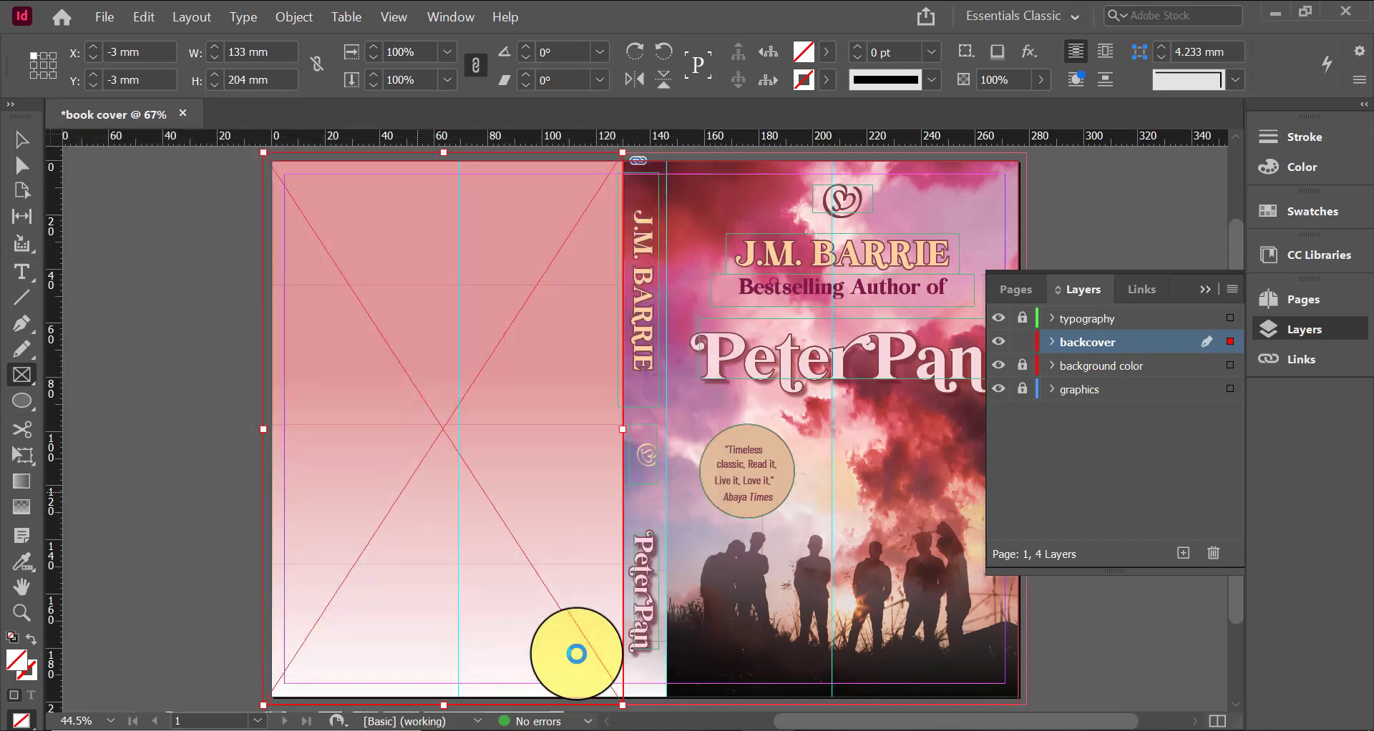
Fit the cloud photo so that it fills the back cover frame
{"action": "right_click", "coordinate": [417, 294]}
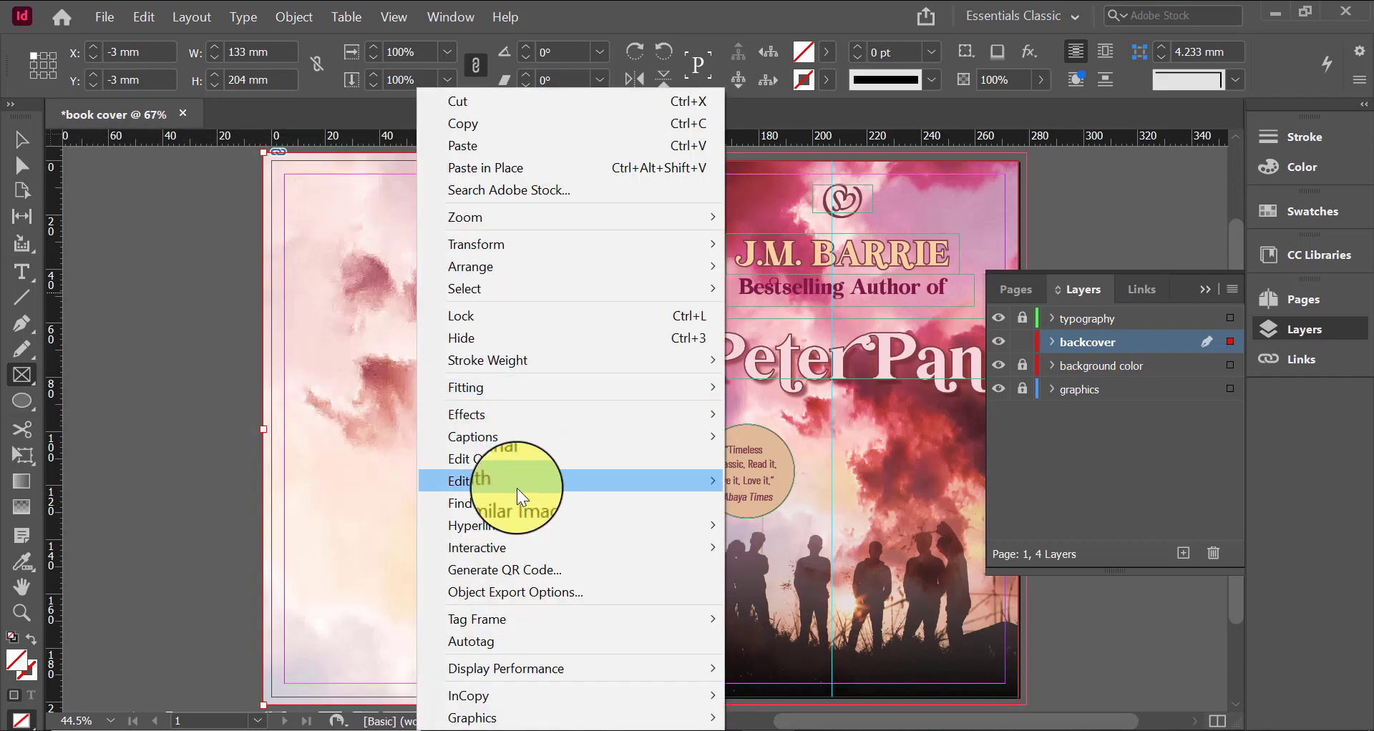
{"action": "mouse_move", "coordinate": [509, 379]}
{"action": "left_click", "coordinate": [780, 384]}
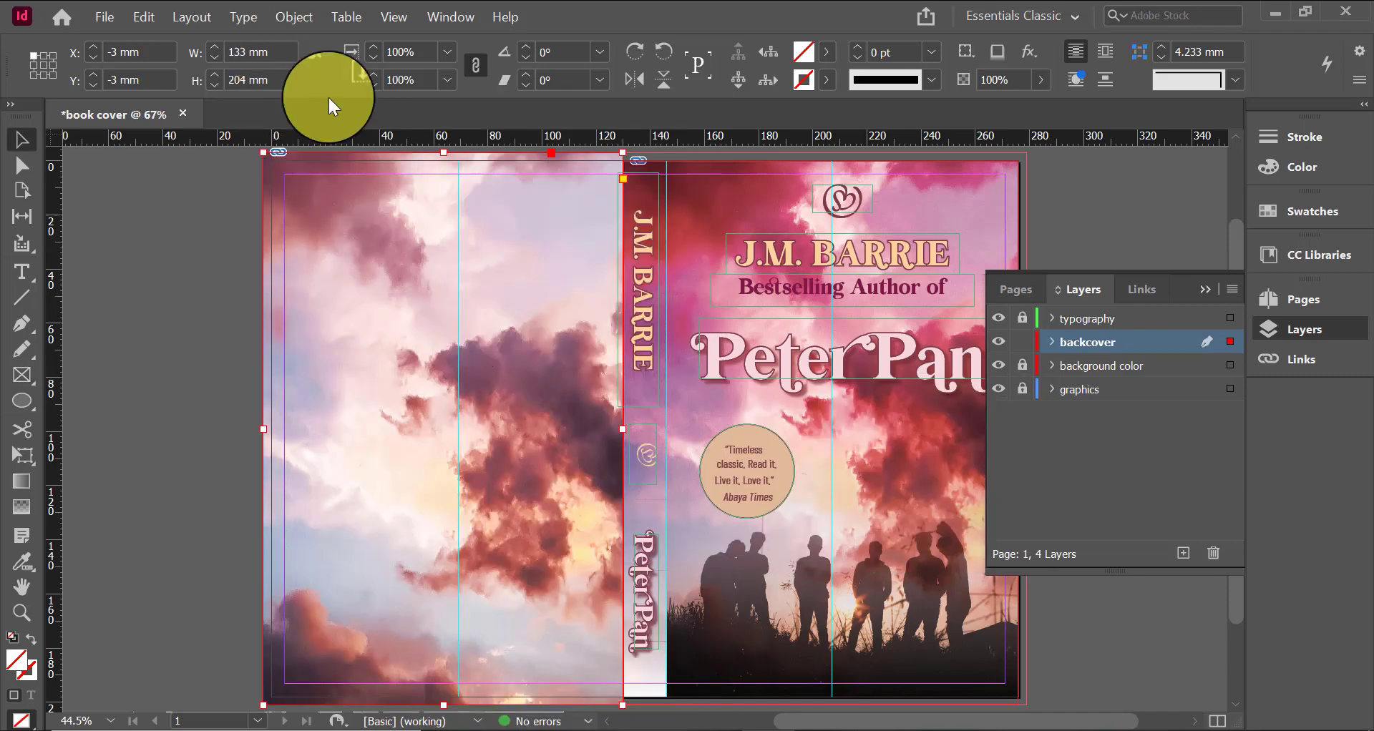
Give the back cover cloud photo the Soft Light blending mode at 75% opacity
{"action": "left_click", "coordinate": [281, 15]}
{"action": "mouse_move", "coordinate": [346, 417]}
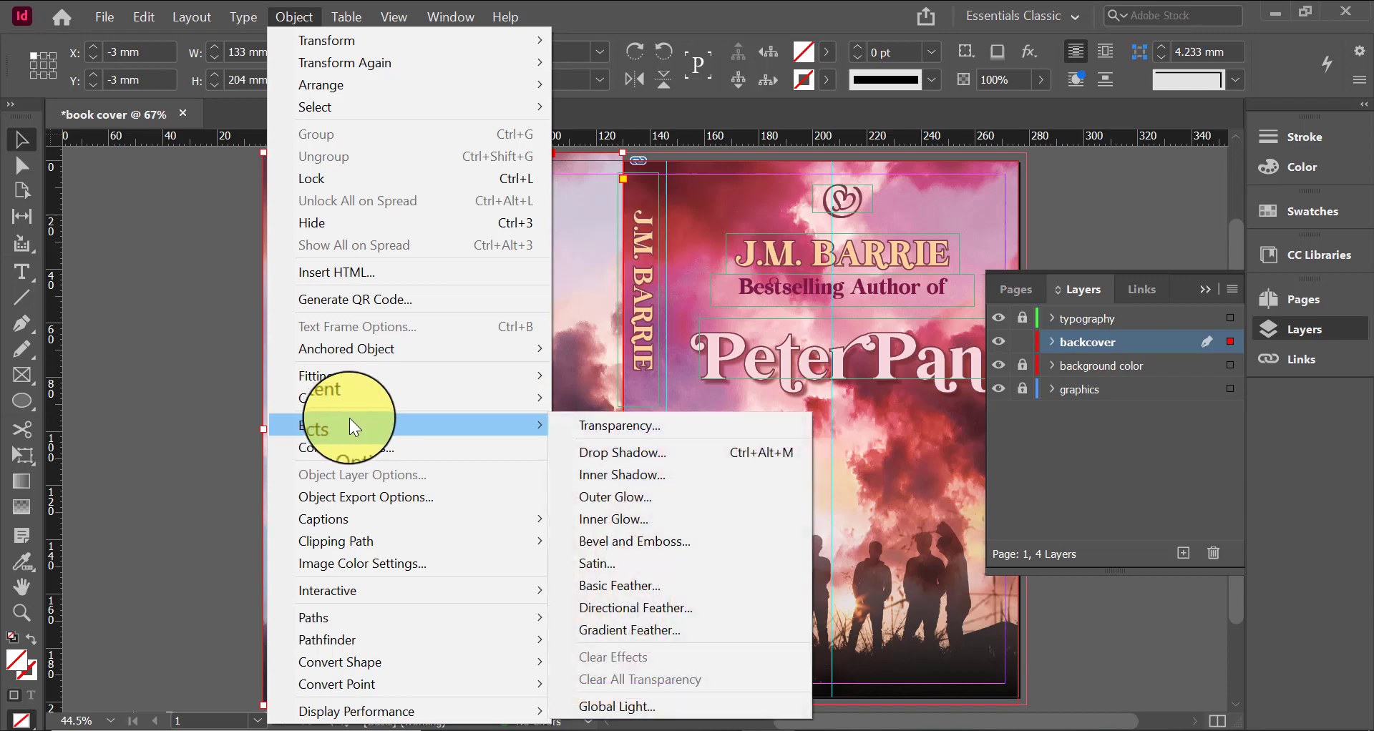
{"action": "left_click", "coordinate": [619, 427]}
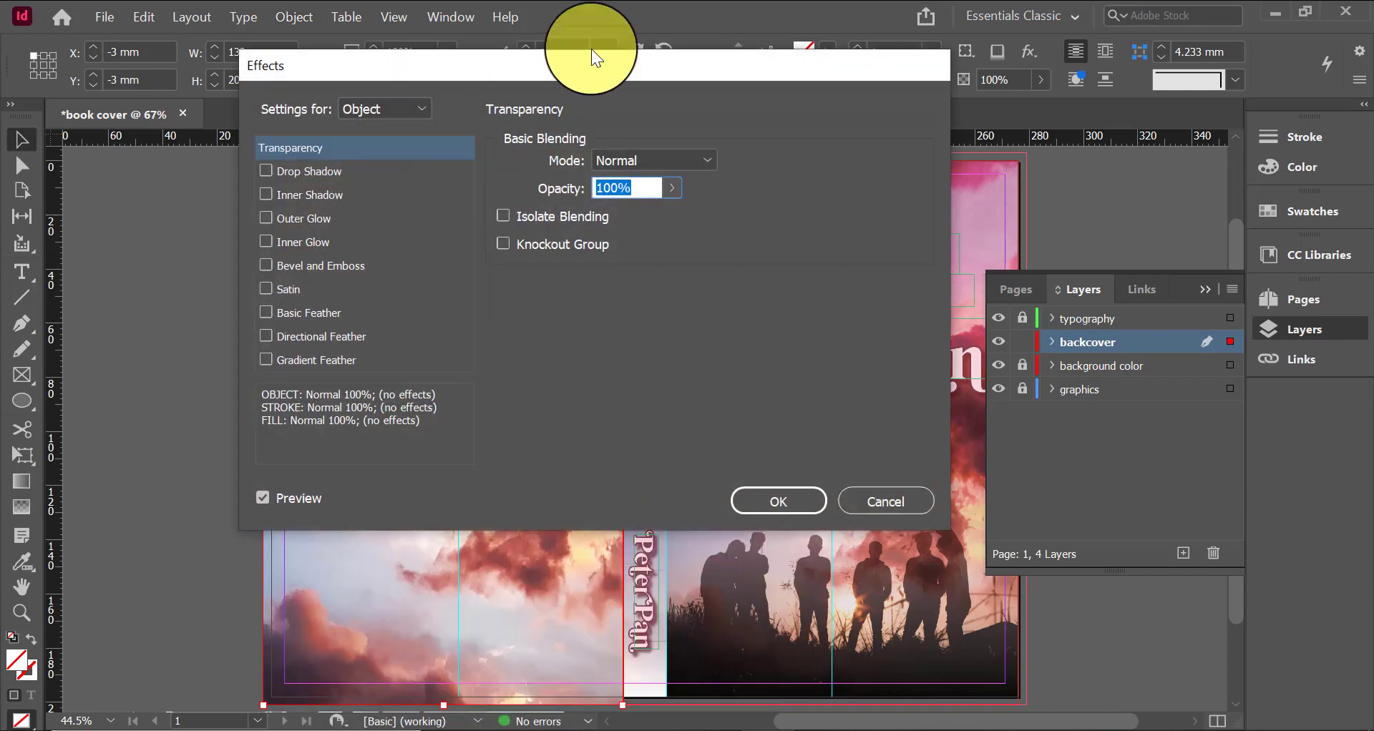
{"action": "left_click_drag", "start_coordinate": [607, 71], "coordinate": [946, 139]}
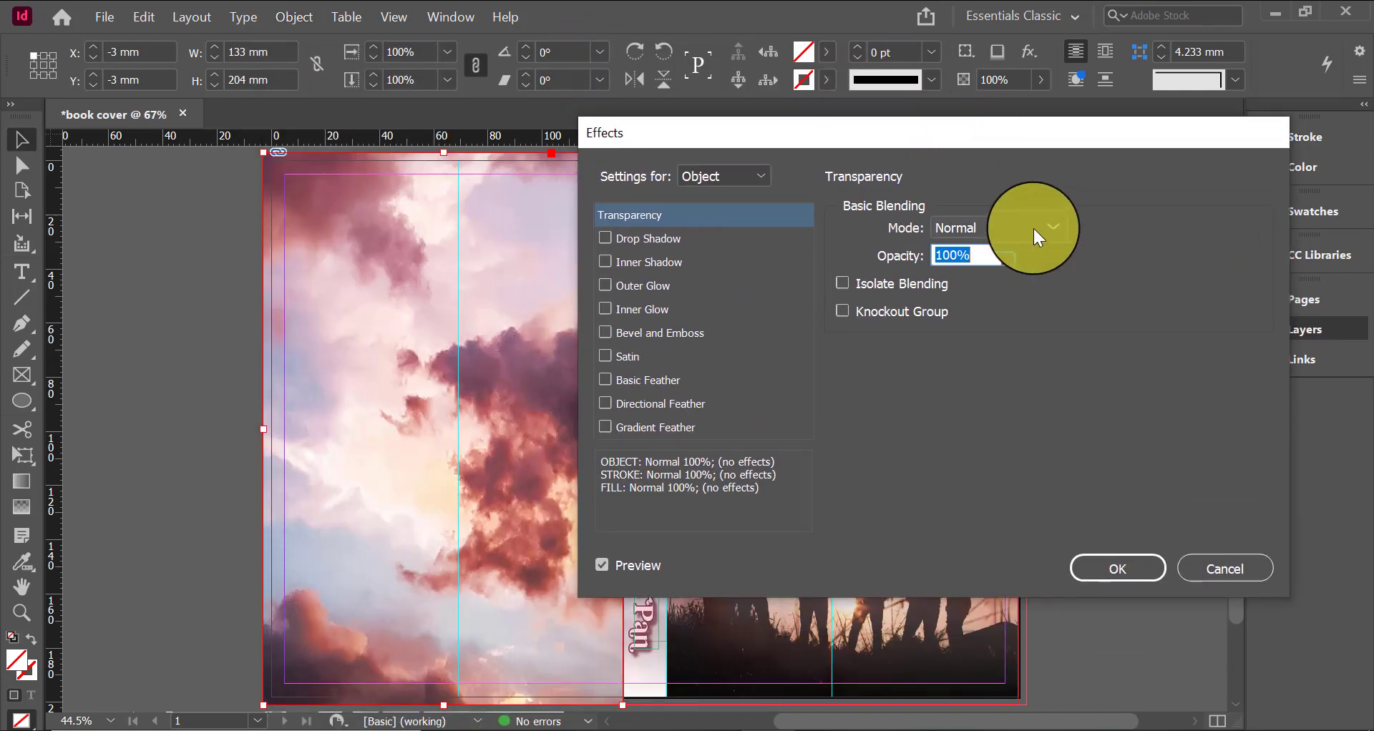
{"action": "left_click", "coordinate": [1052, 228]}
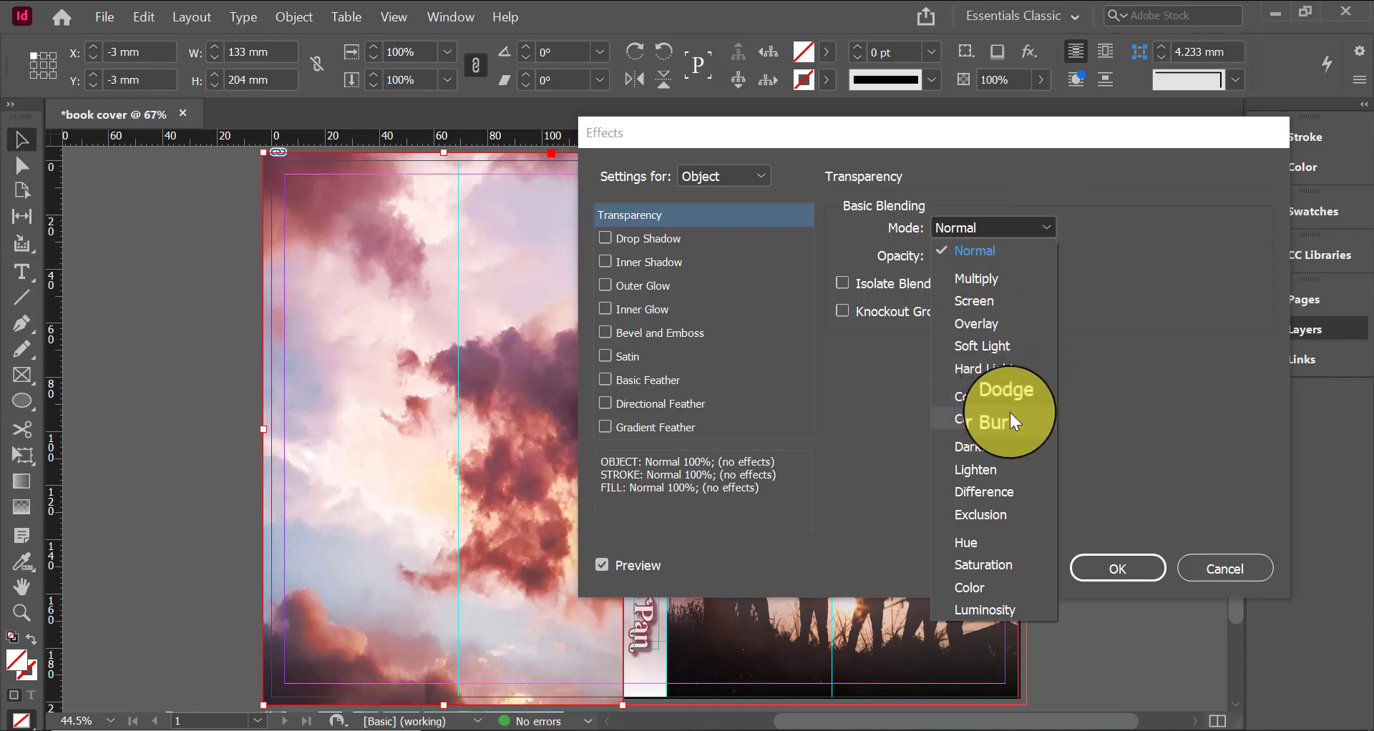
{"action": "left_click", "coordinate": [1000, 339]}
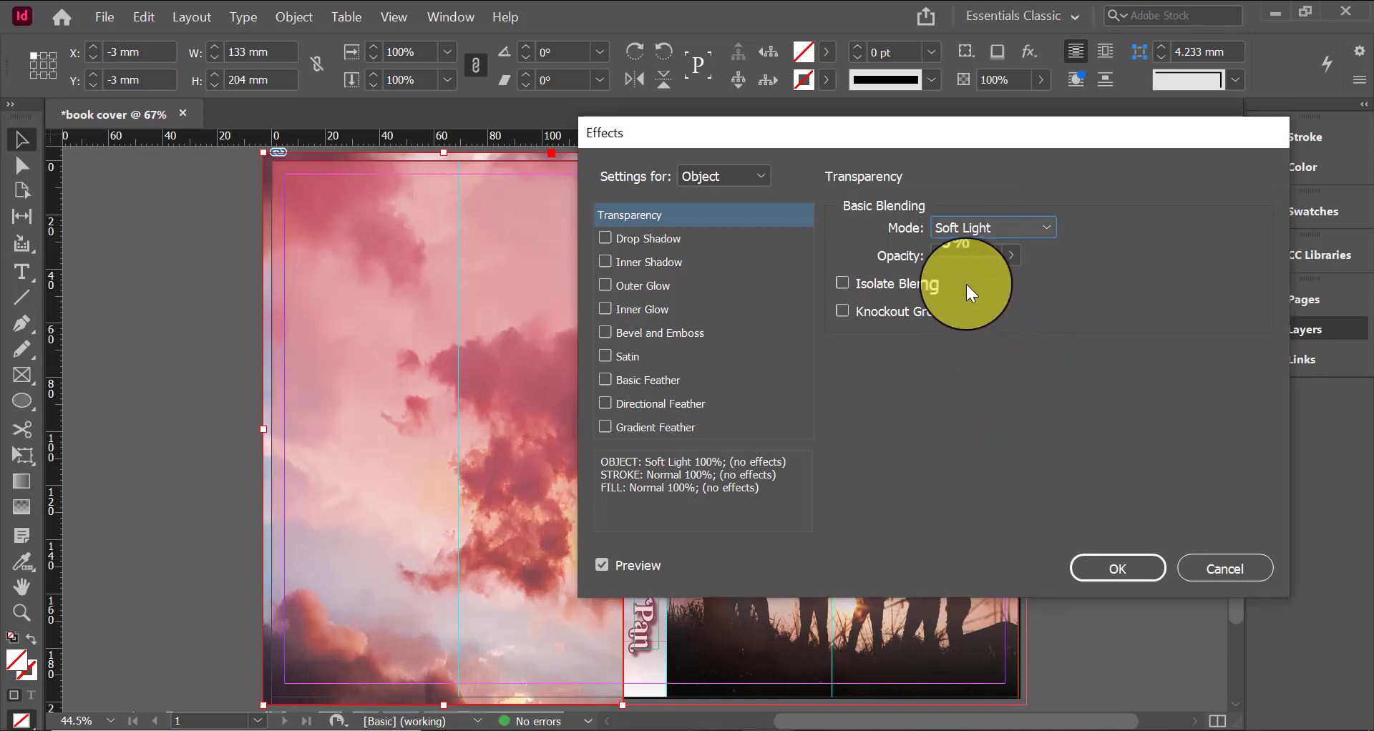
{"action": "left_click", "coordinate": [1010, 252]}
{"action": "left_click_drag", "start_coordinate": [1015, 280], "coordinate": [984, 281]}
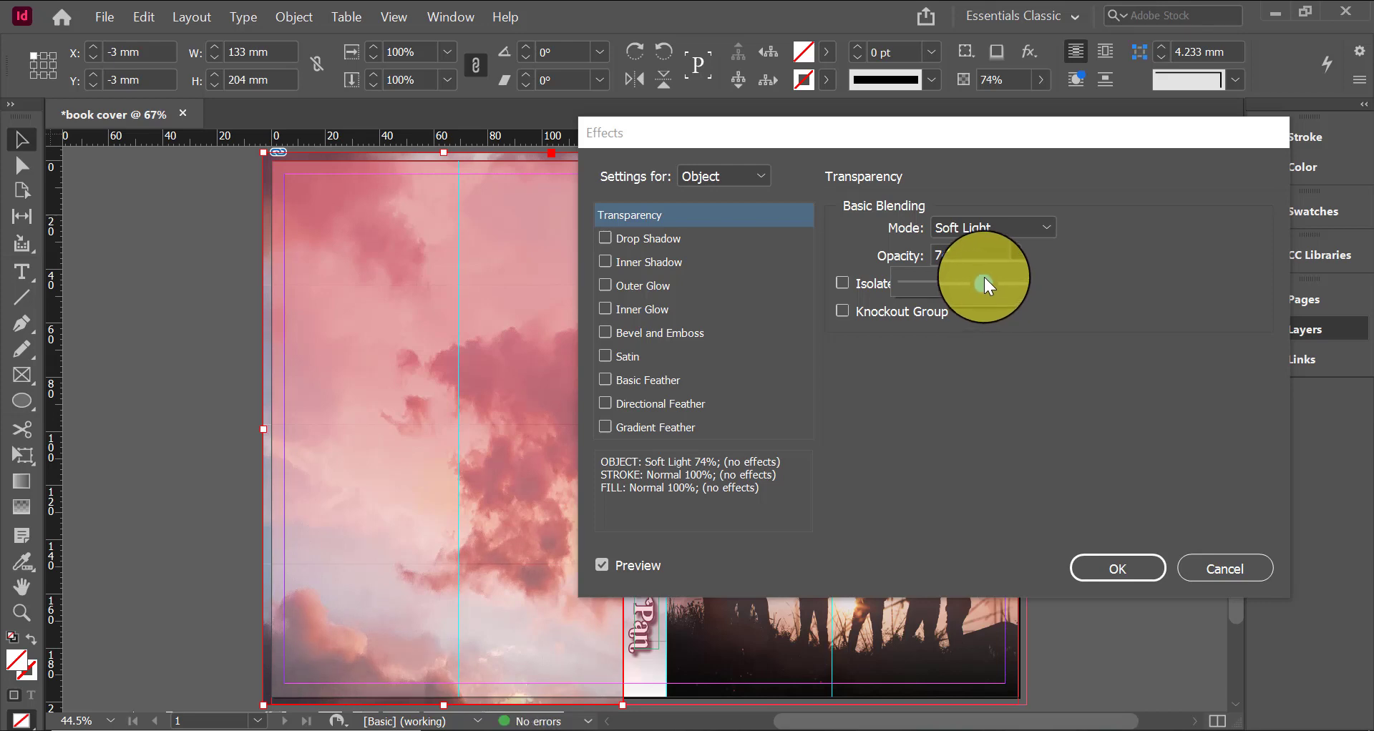
{"action": "key", "text": "Return"}
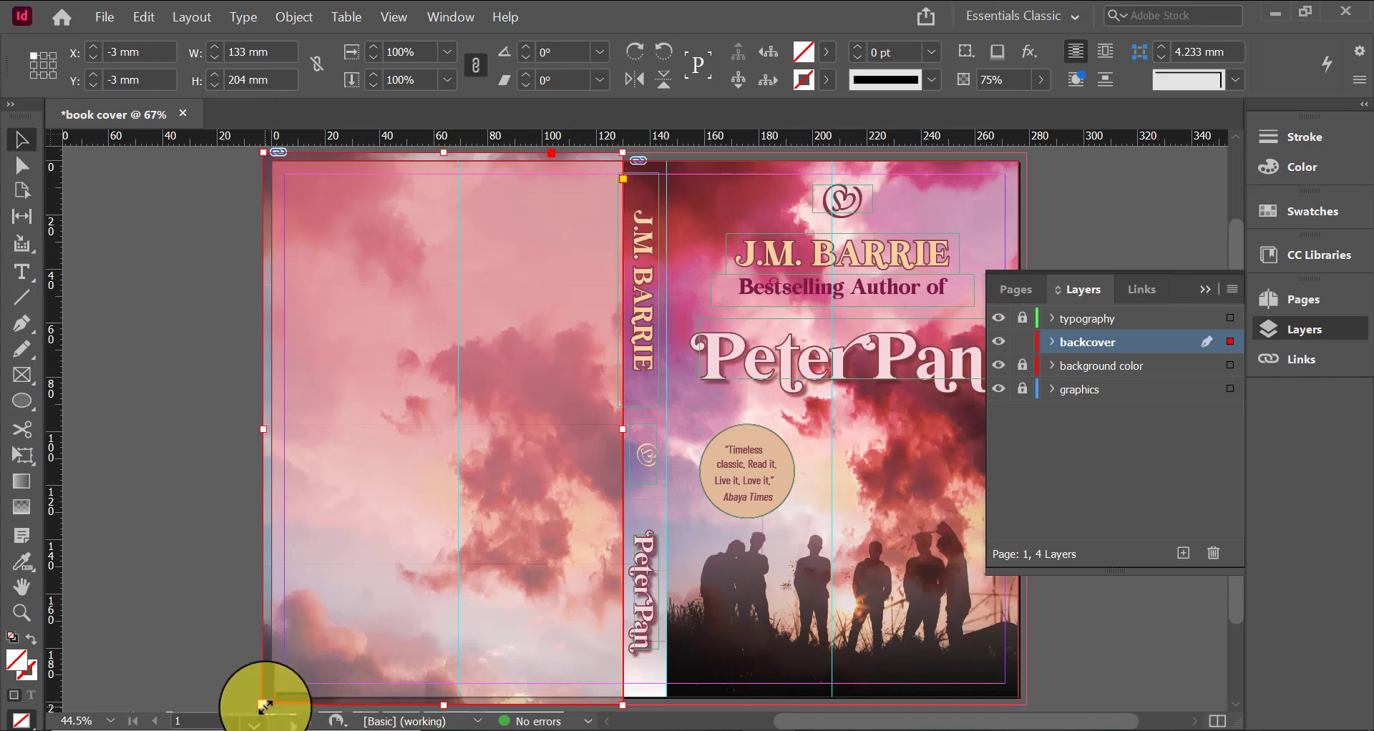
Trim the cloud photo frame to 130 × 201 mm so it starts at the page's outer and upper edges, and deselect it
{"action": "left_click_drag", "start_coordinate": [263, 705], "coordinate": [271, 705]}
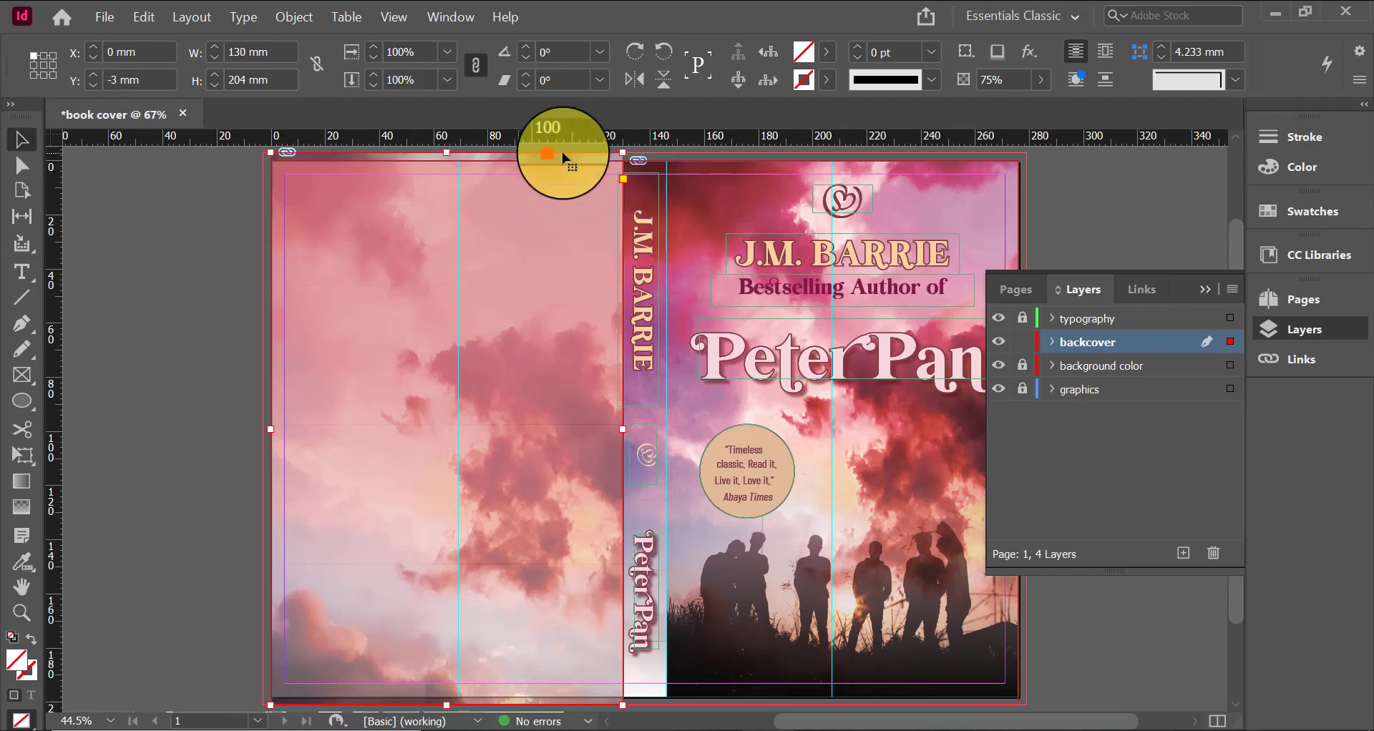
{"action": "left_click_drag", "start_coordinate": [445, 152], "coordinate": [446, 161]}
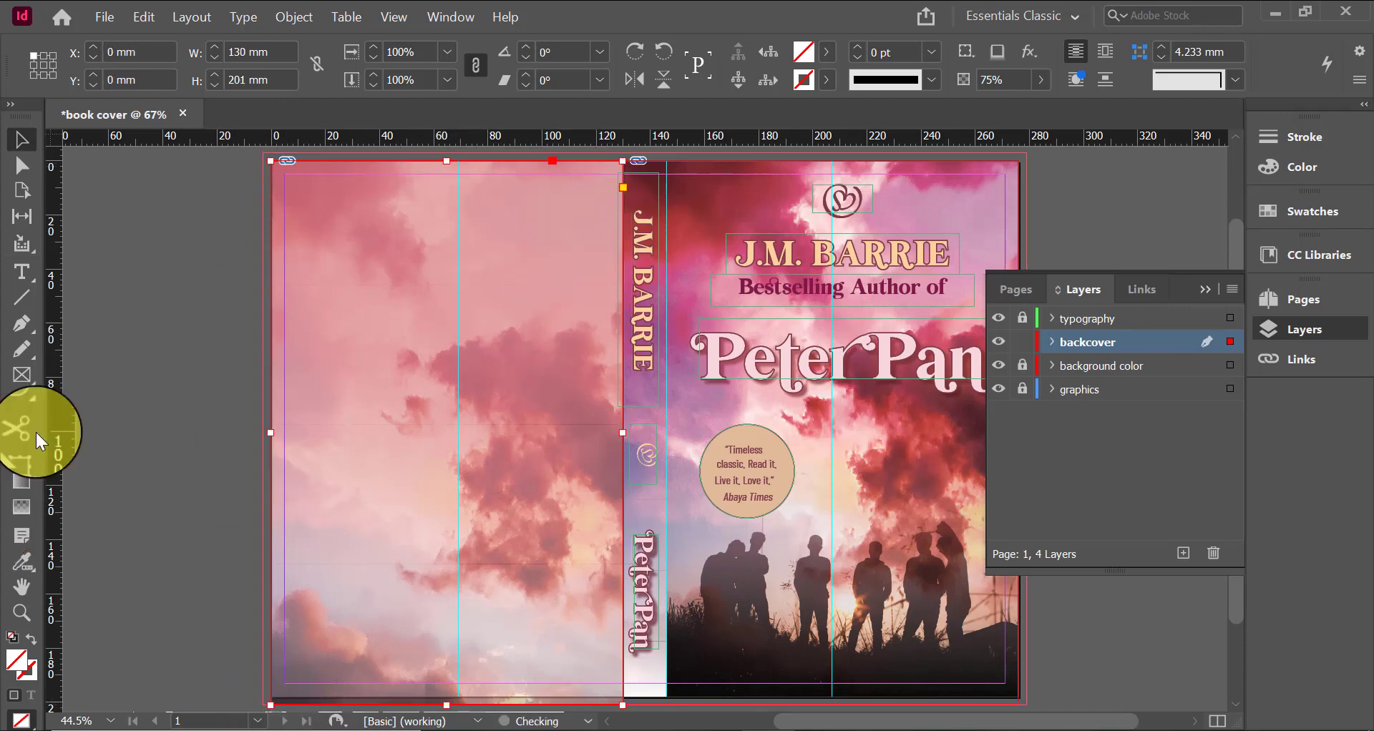
{"action": "left_click", "coordinate": [251, 336]}
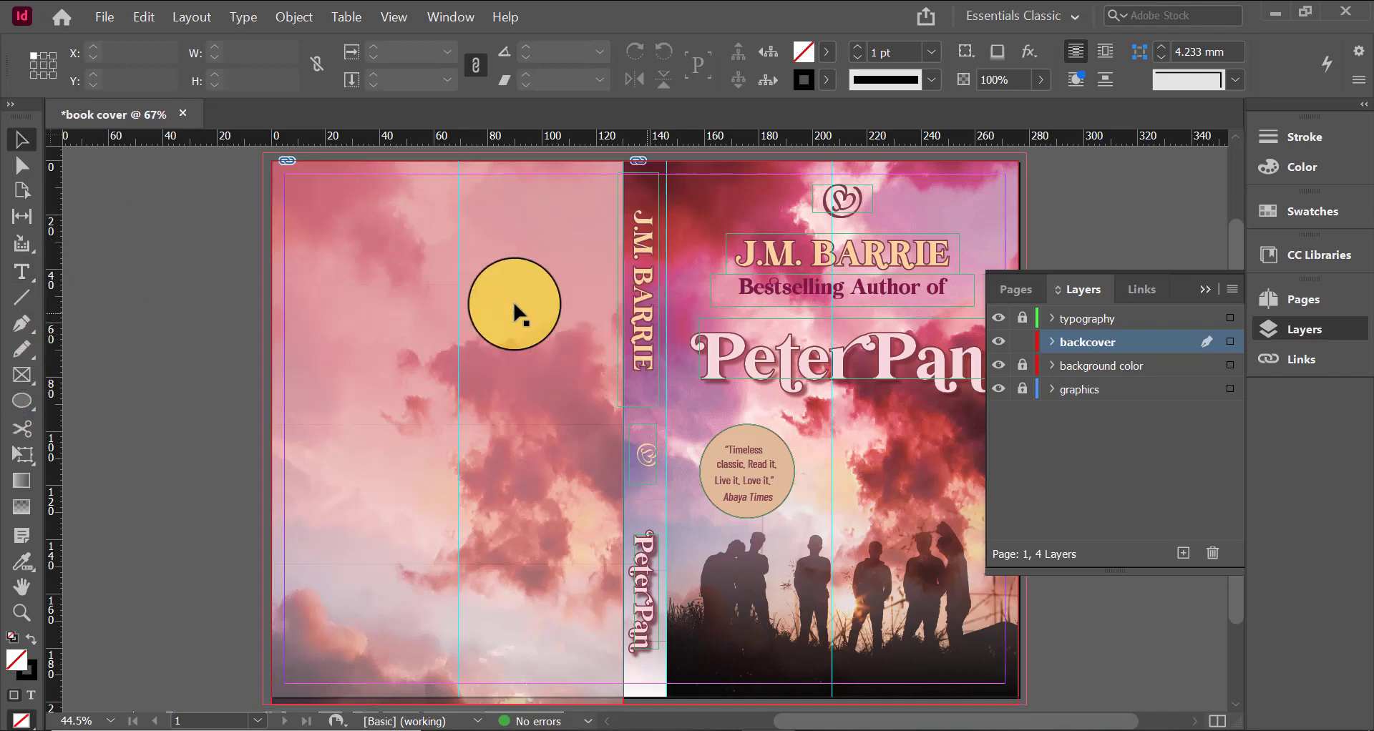
Draw a frame about 106 × 77 mm in the upper part of the back cover and turn it into a text frame
{"action": "left_click", "coordinate": [20, 273]}
{"action": "left_click", "coordinate": [20, 374]}
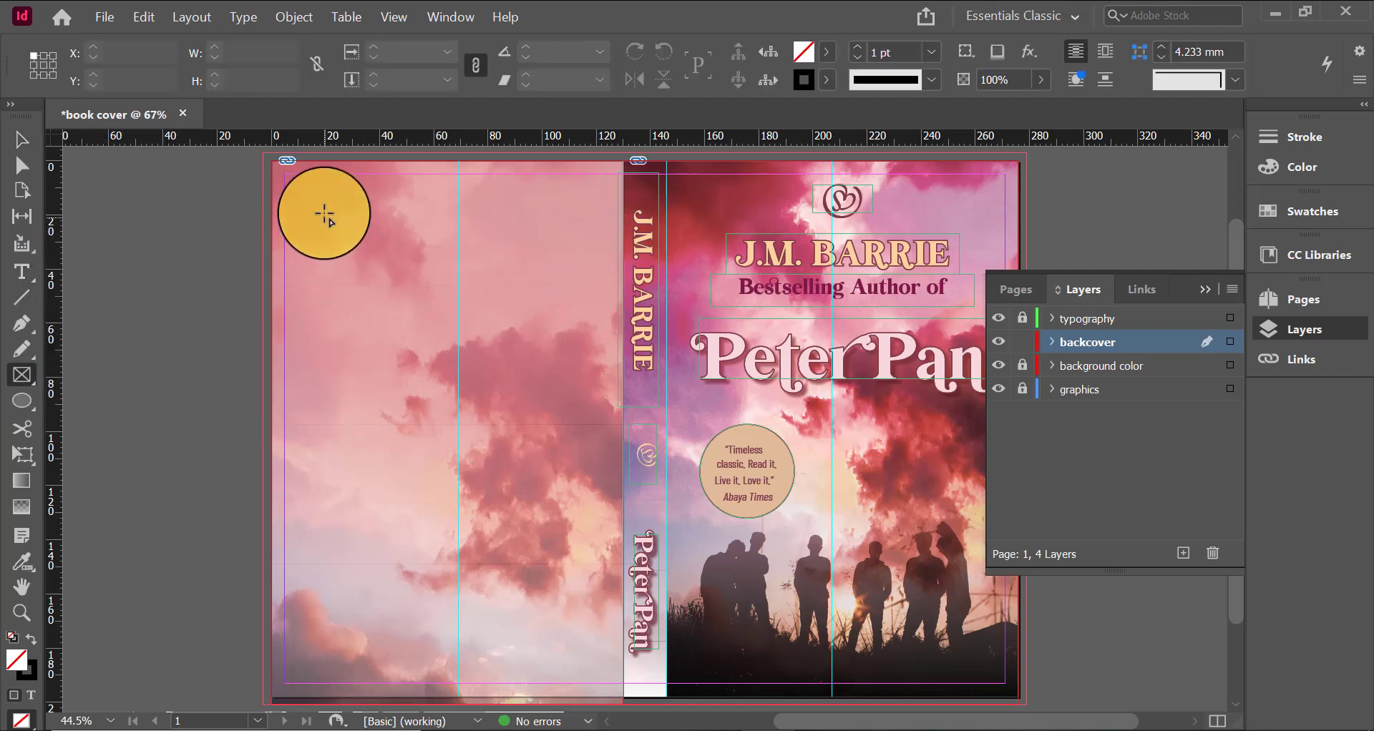
{"action": "left_click_drag", "start_coordinate": [301, 199], "coordinate": [591, 407]}
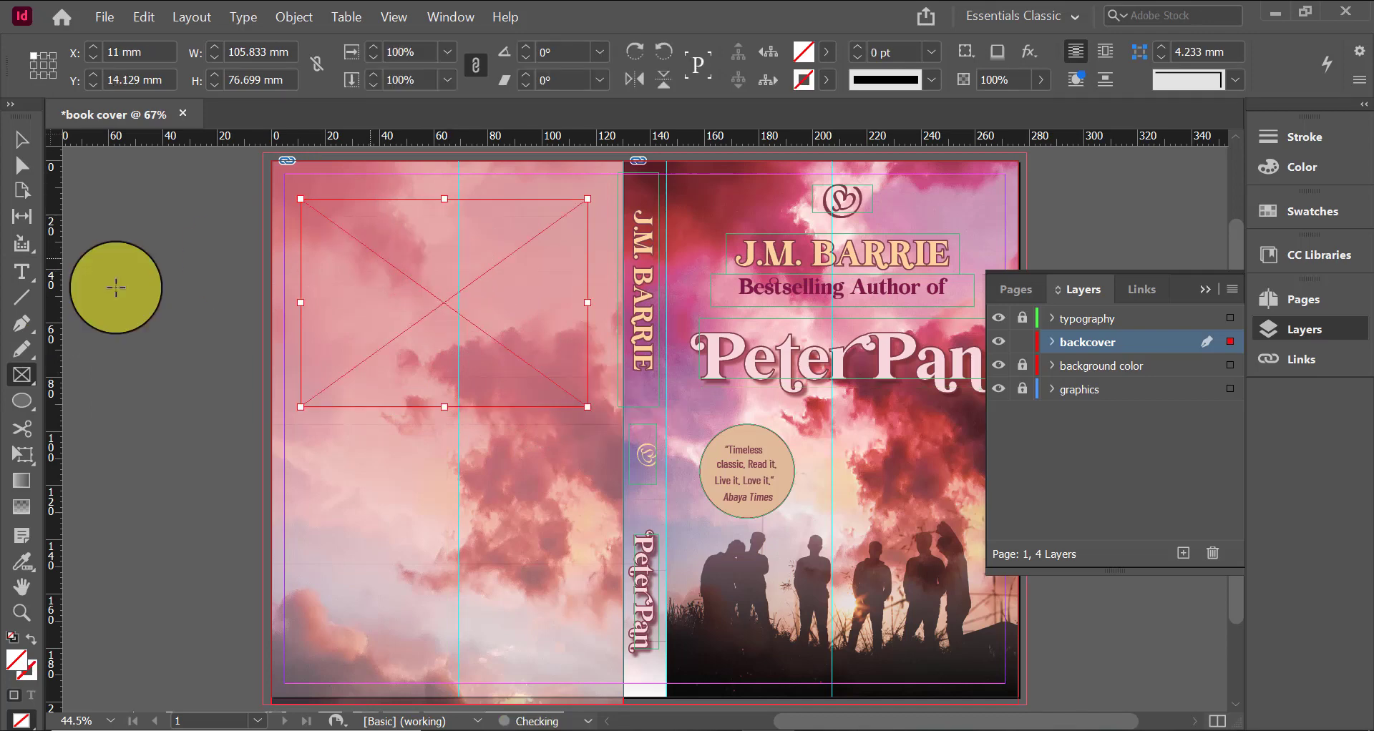
{"action": "left_click", "coordinate": [23, 272]}
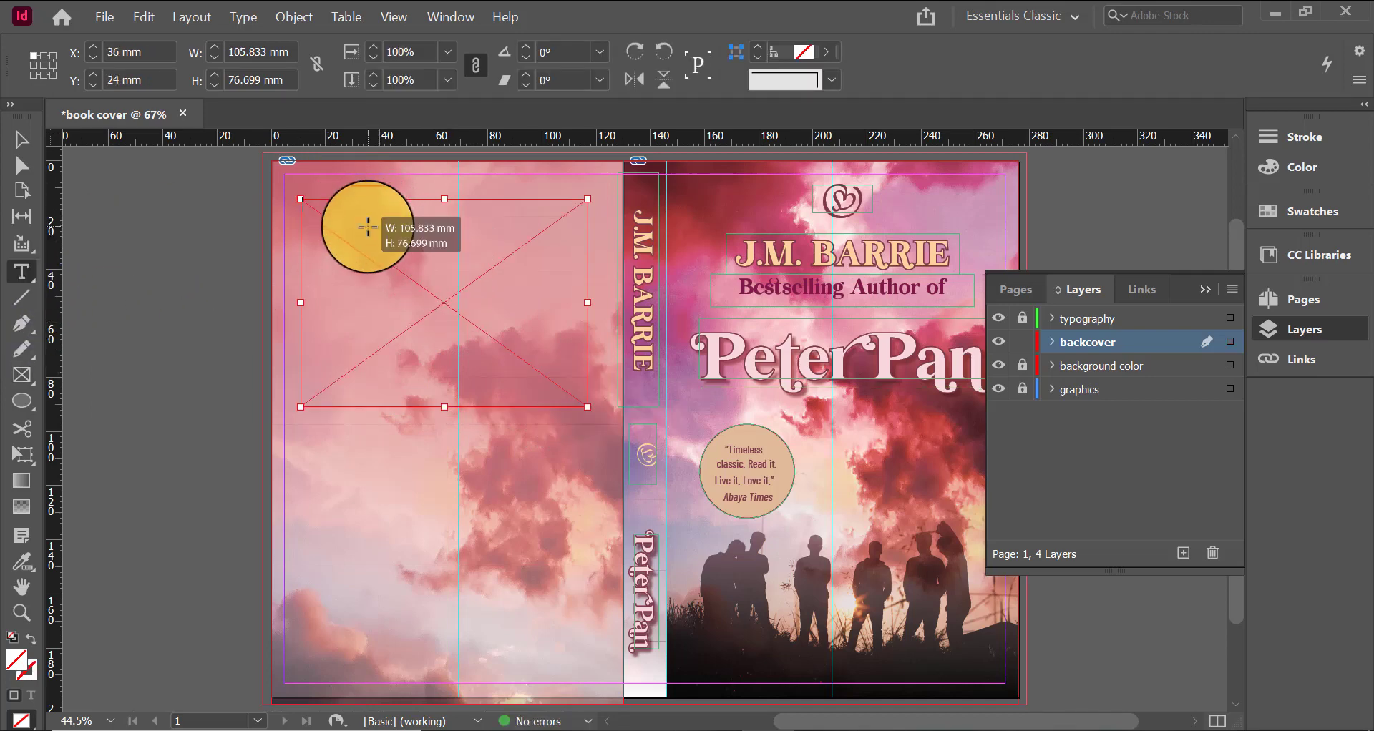
{"action": "left_click", "coordinate": [363, 232]}
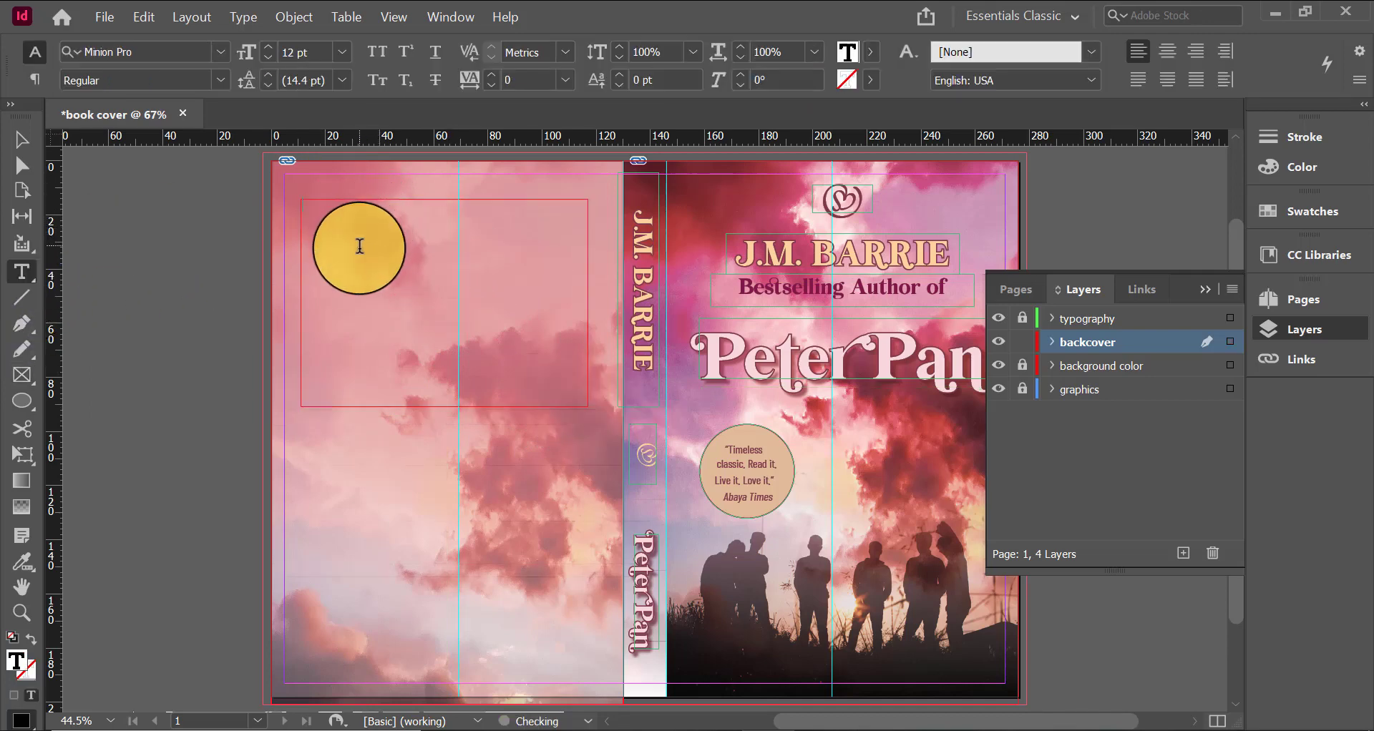
Set the font for the back cover text frame to Barlow Condensed
{"action": "left_click", "coordinate": [221, 50]}
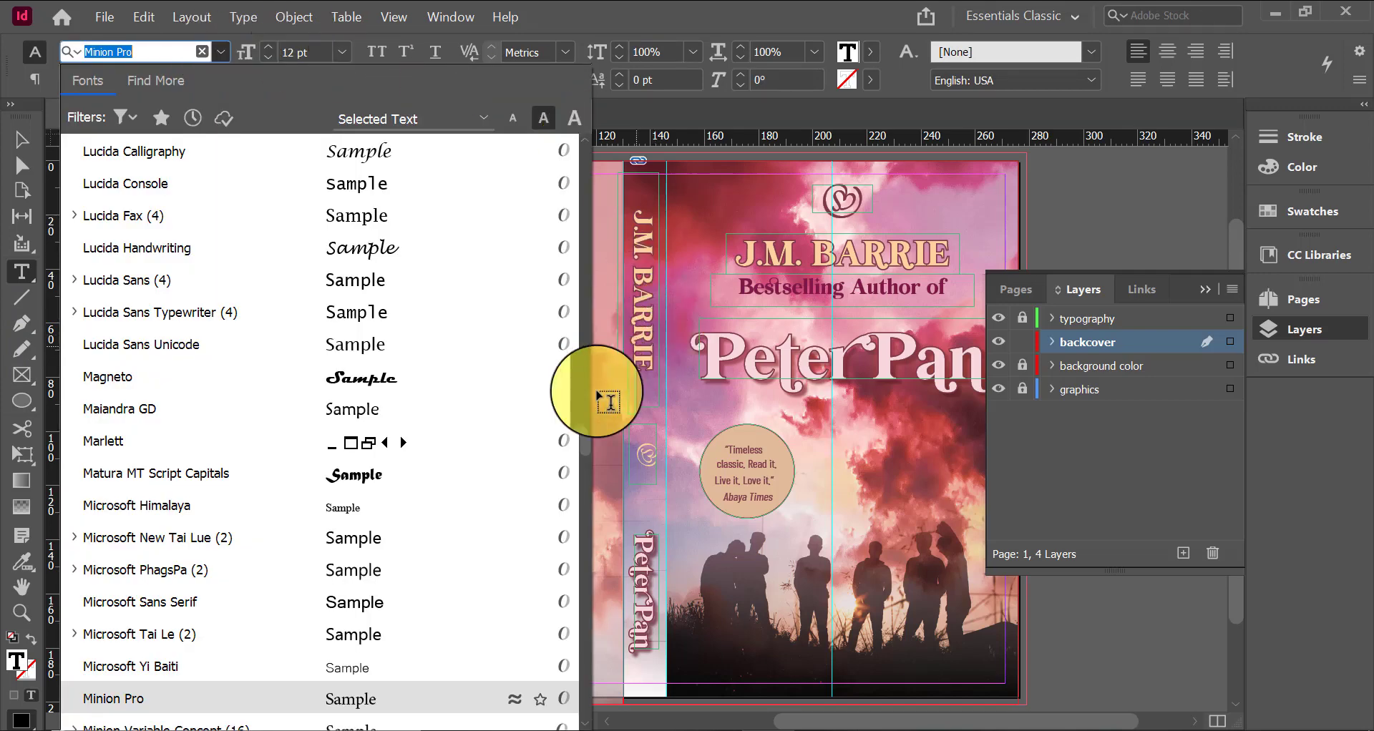
{"action": "left_click", "coordinate": [753, 480]}
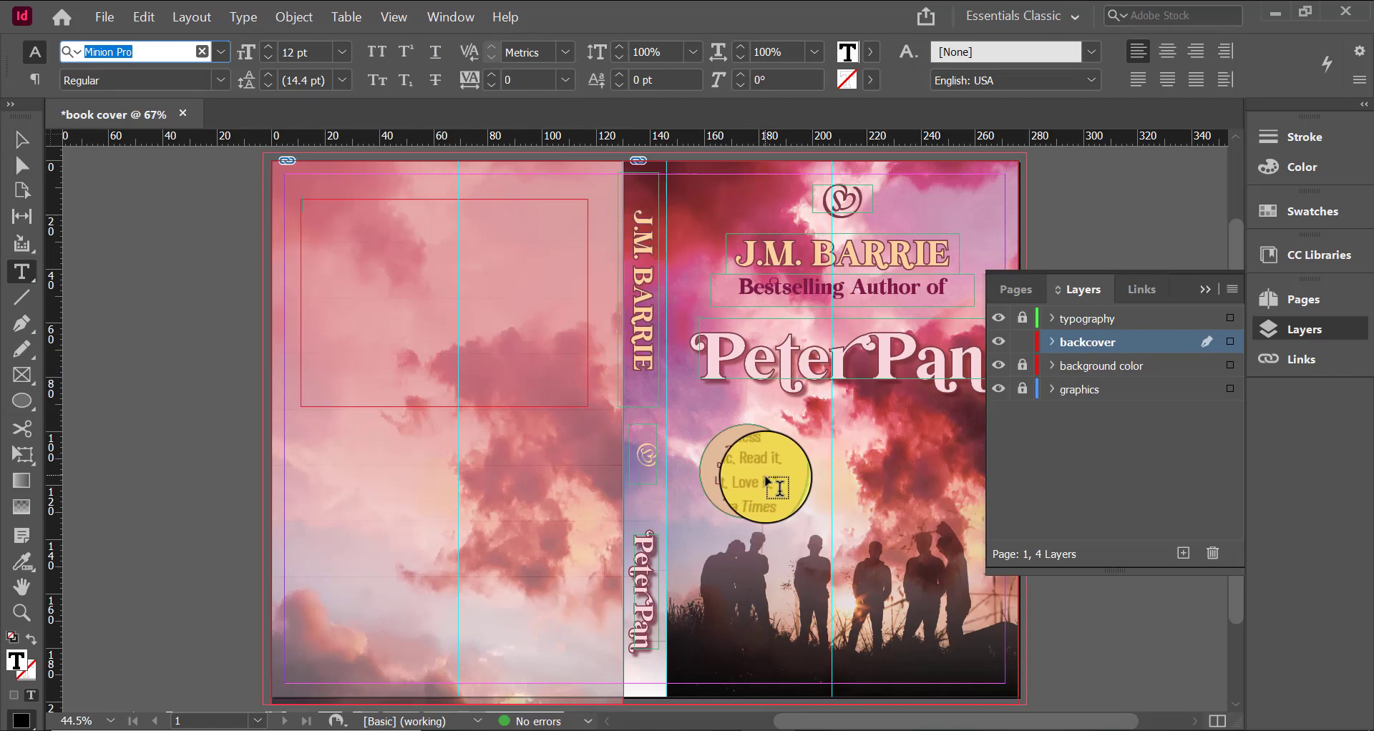
{"action": "left_click", "coordinate": [216, 50]}
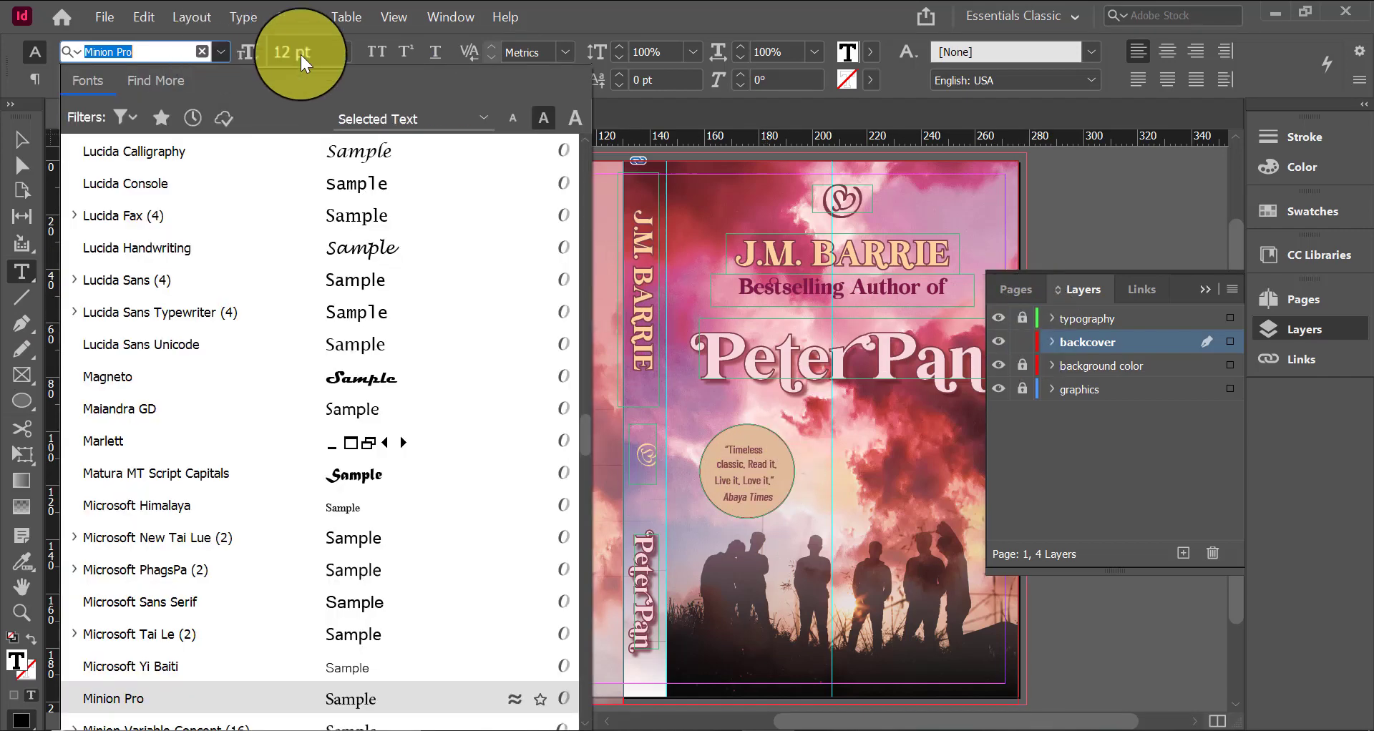
{"action": "scroll", "coordinate": [573, 192], "scroll_direction": "up", "scroll_amount": 1}
{"action": "scroll", "coordinate": [574, 192], "scroll_direction": "up", "scroll_amount": 15}
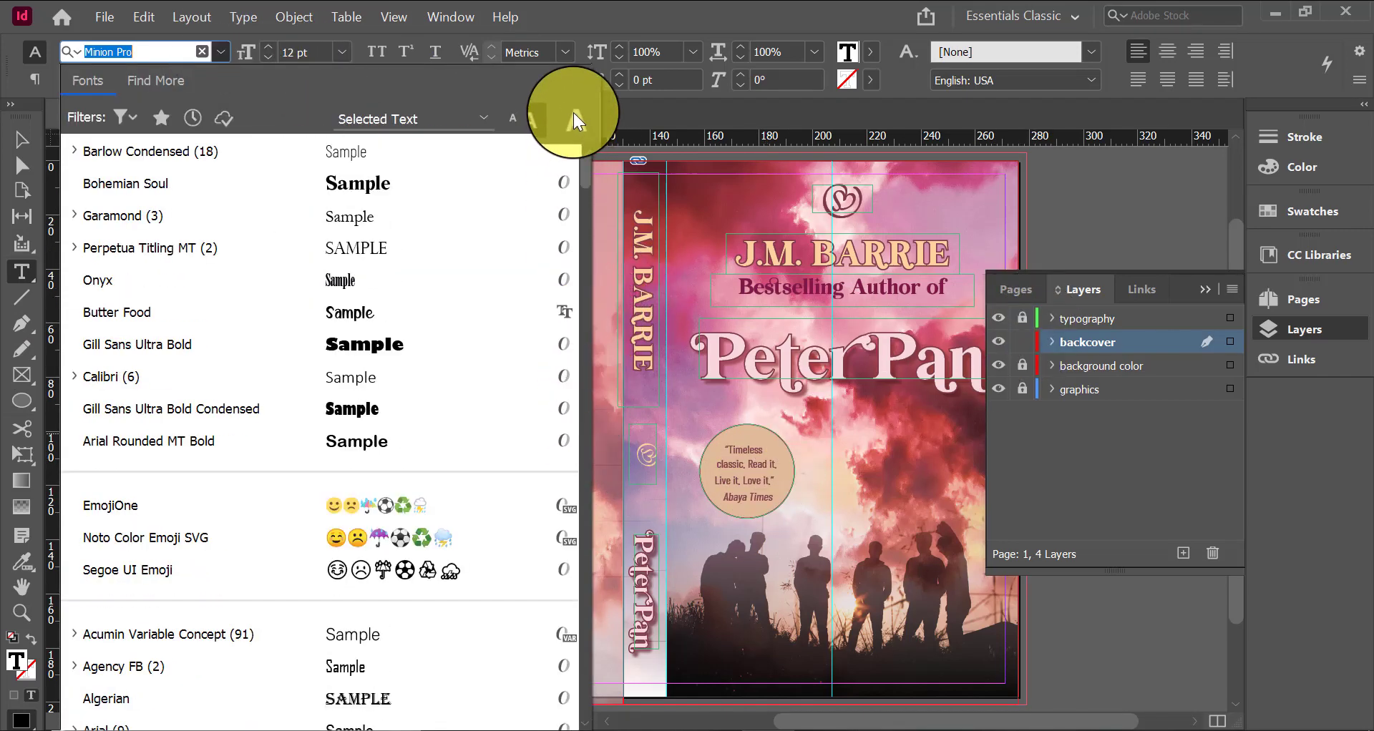
{"action": "left_click", "coordinate": [272, 151]}
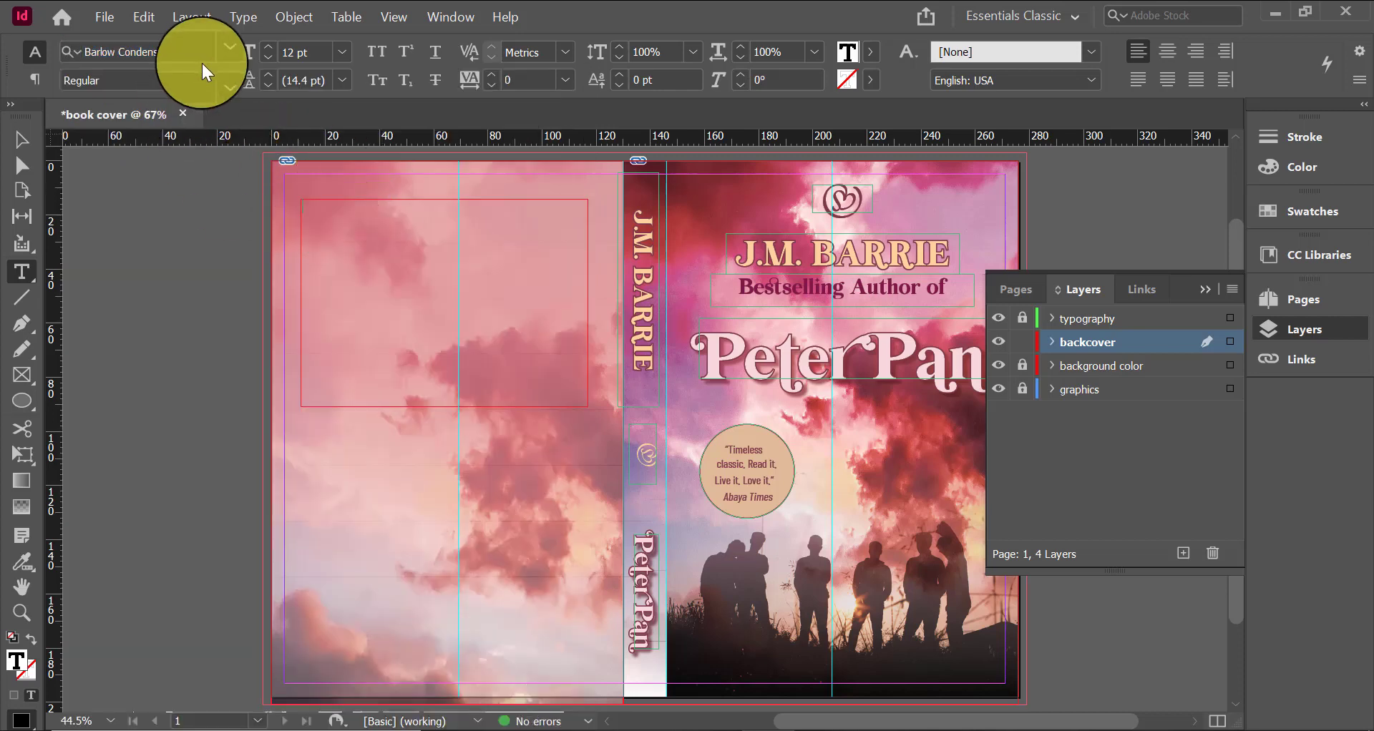
Fill the frame with placeholder text, enclose it in quotation marks and add the line "PHS Design Guru" below it
{"action": "left_click", "coordinate": [251, 16]}
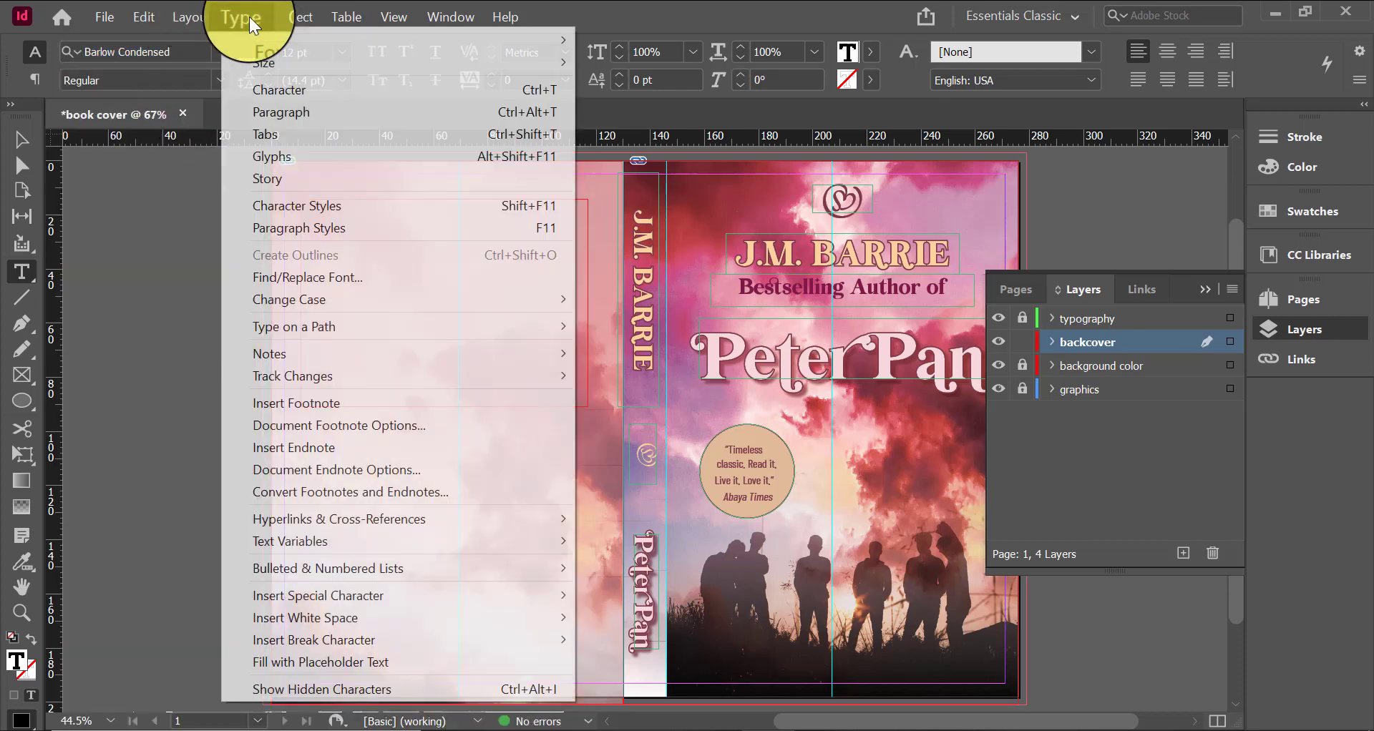
{"action": "left_click", "coordinate": [392, 668]}
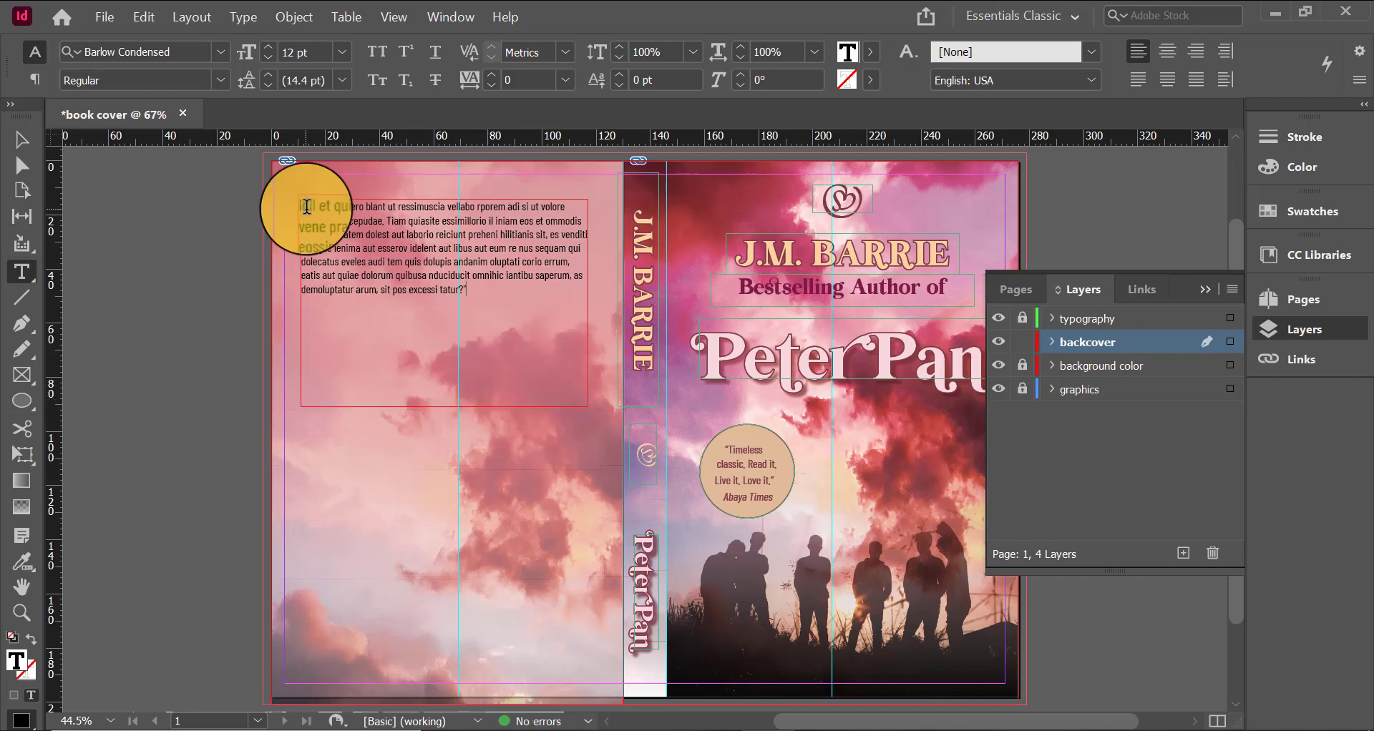
{"action": "left_click", "coordinate": [459, 484]}
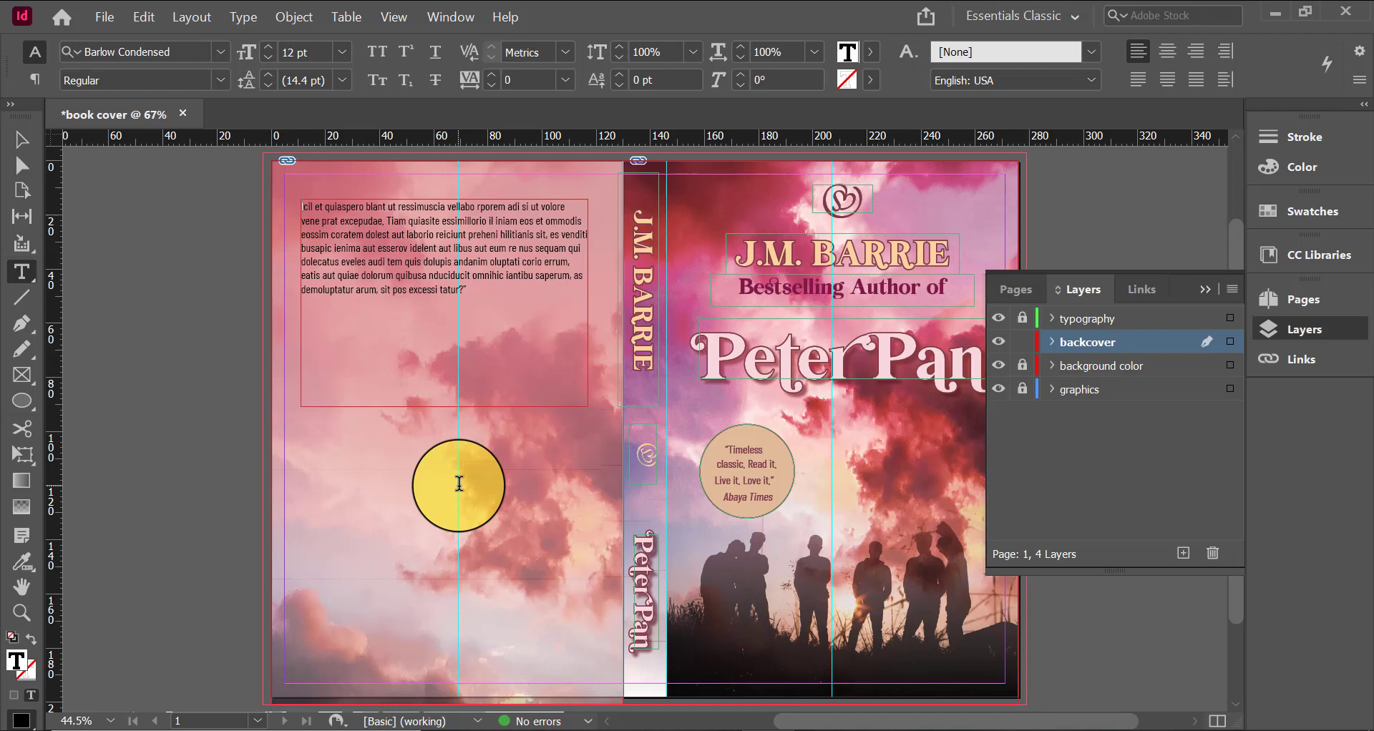
{"action": "type", "text": "\""}
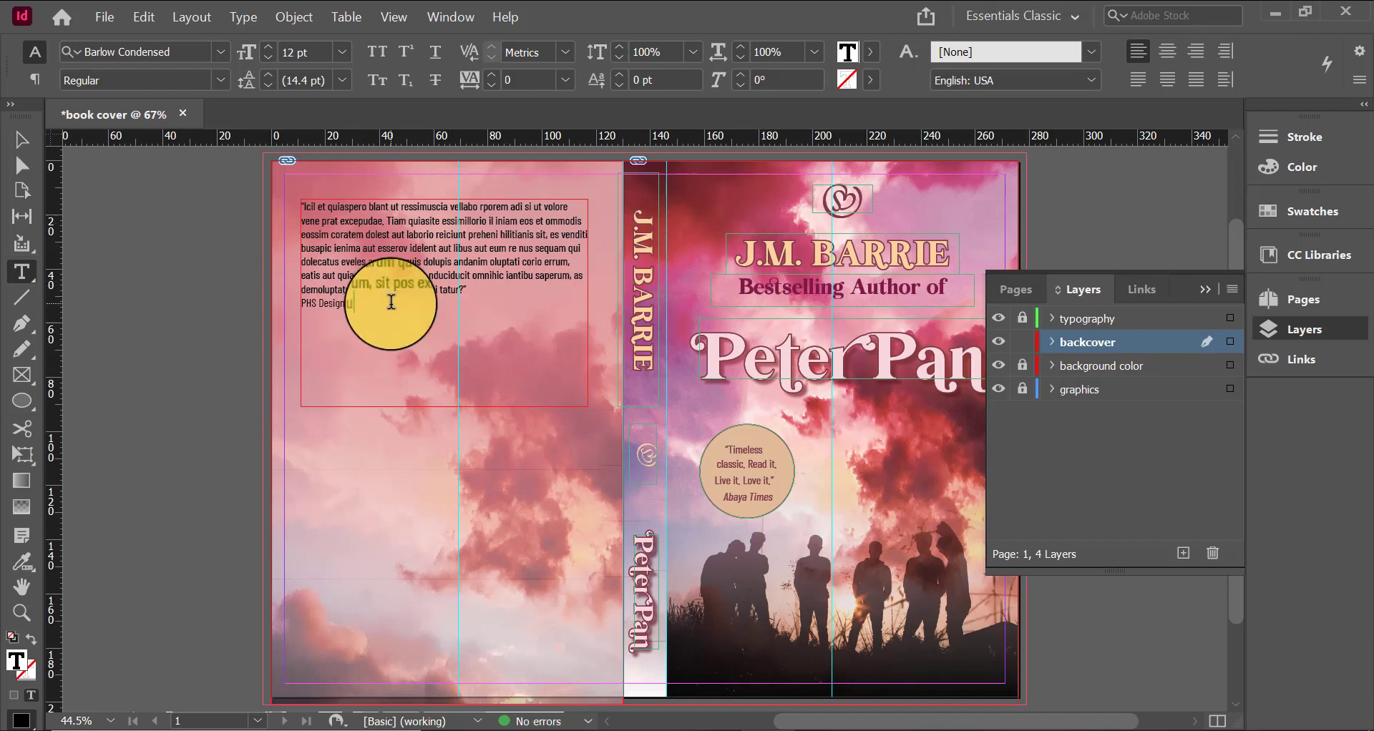
Skew the "PHS Design Guru" attribution line by 8°
{"action": "triple_click", "coordinate": [292, 309]}
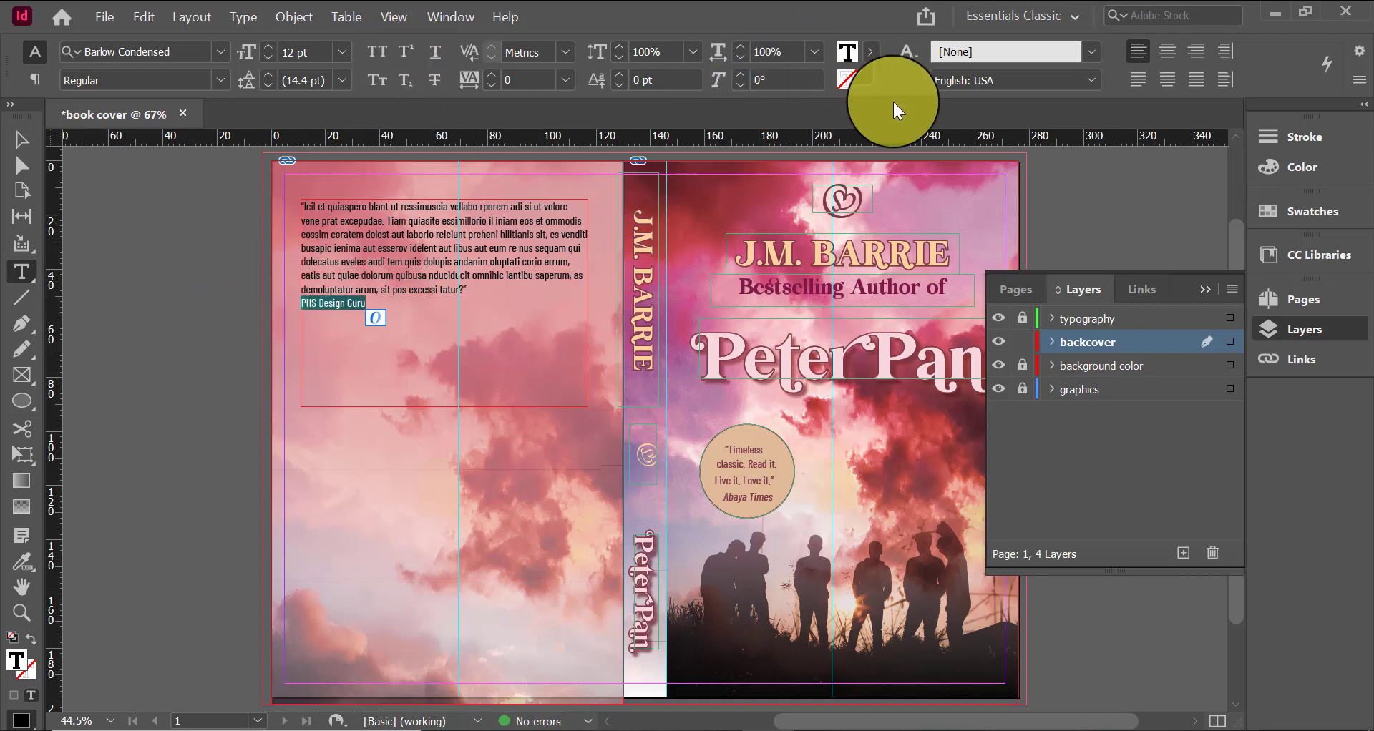
{"action": "left_click", "coordinate": [740, 76]}
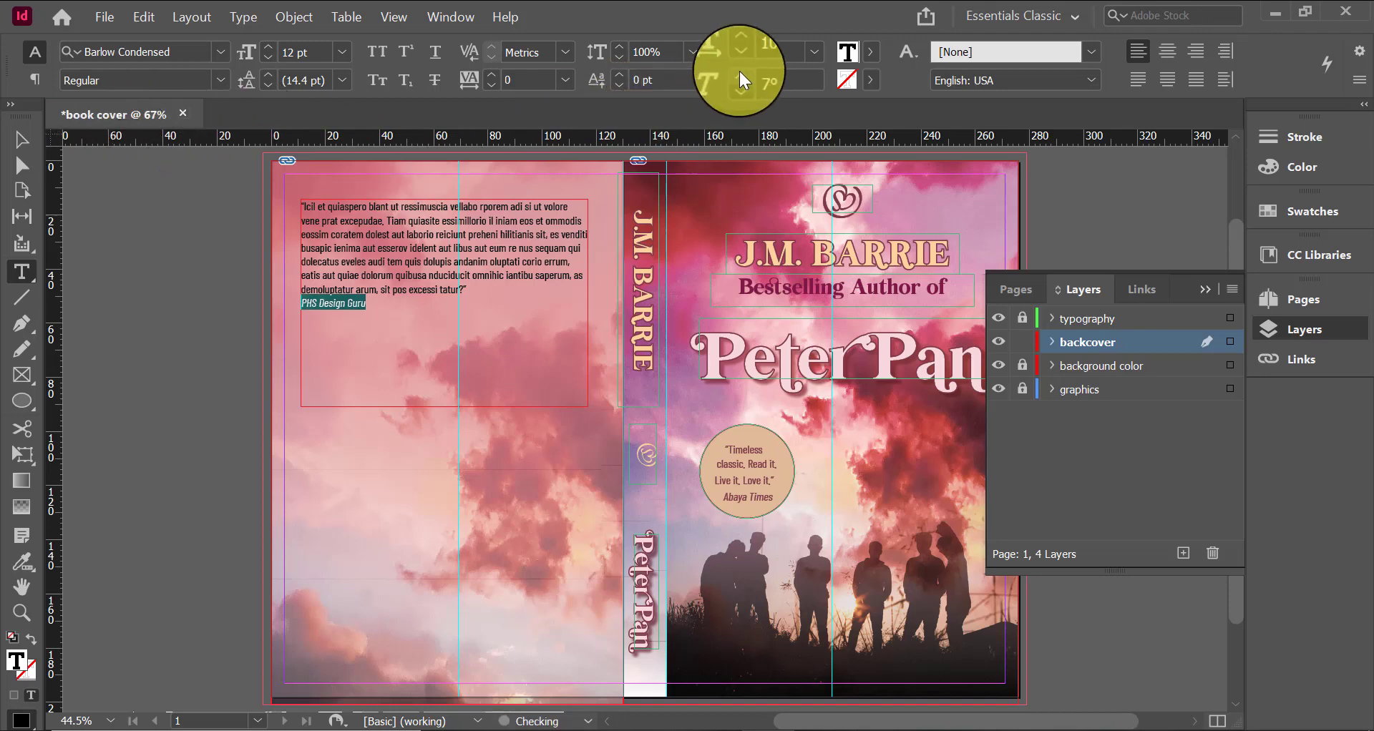
{"action": "left_click", "coordinate": [740, 71]}
{"action": "left_click", "coordinate": [740, 70]}
Insert a hyphen and a space before "PHS Design Guru" and finish editing the text
{"action": "left_click", "coordinate": [26, 143]}
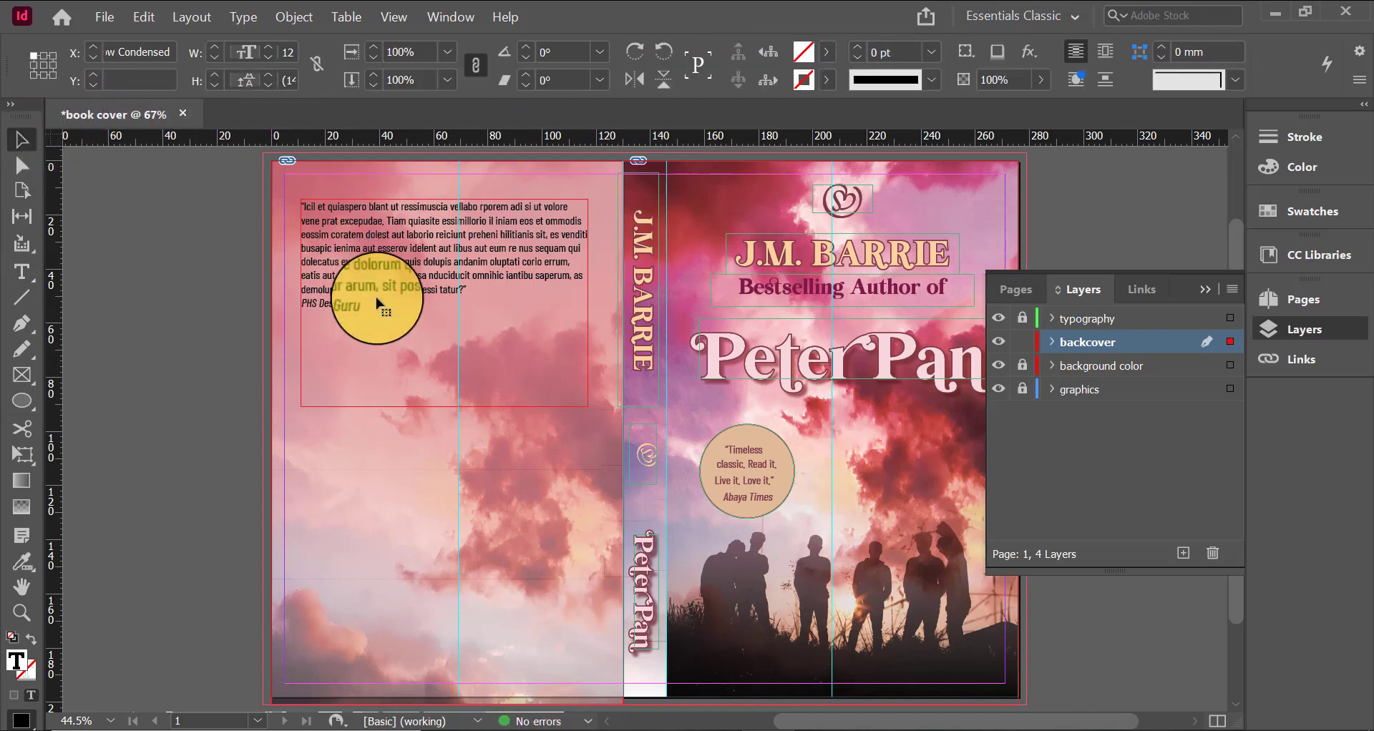
{"action": "double_click", "coordinate": [310, 300]}
{"action": "key", "text": "BackSpace"}
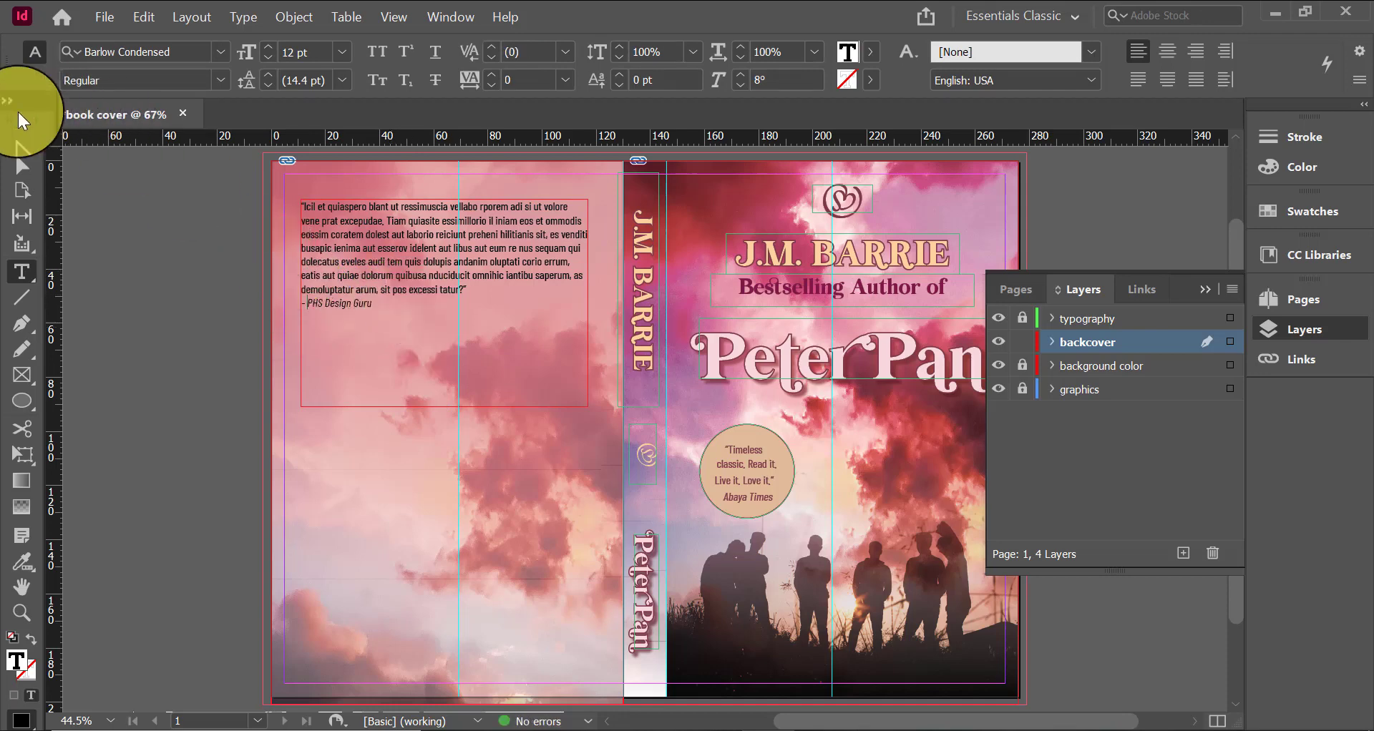
{"action": "left_click", "coordinate": [15, 142]}
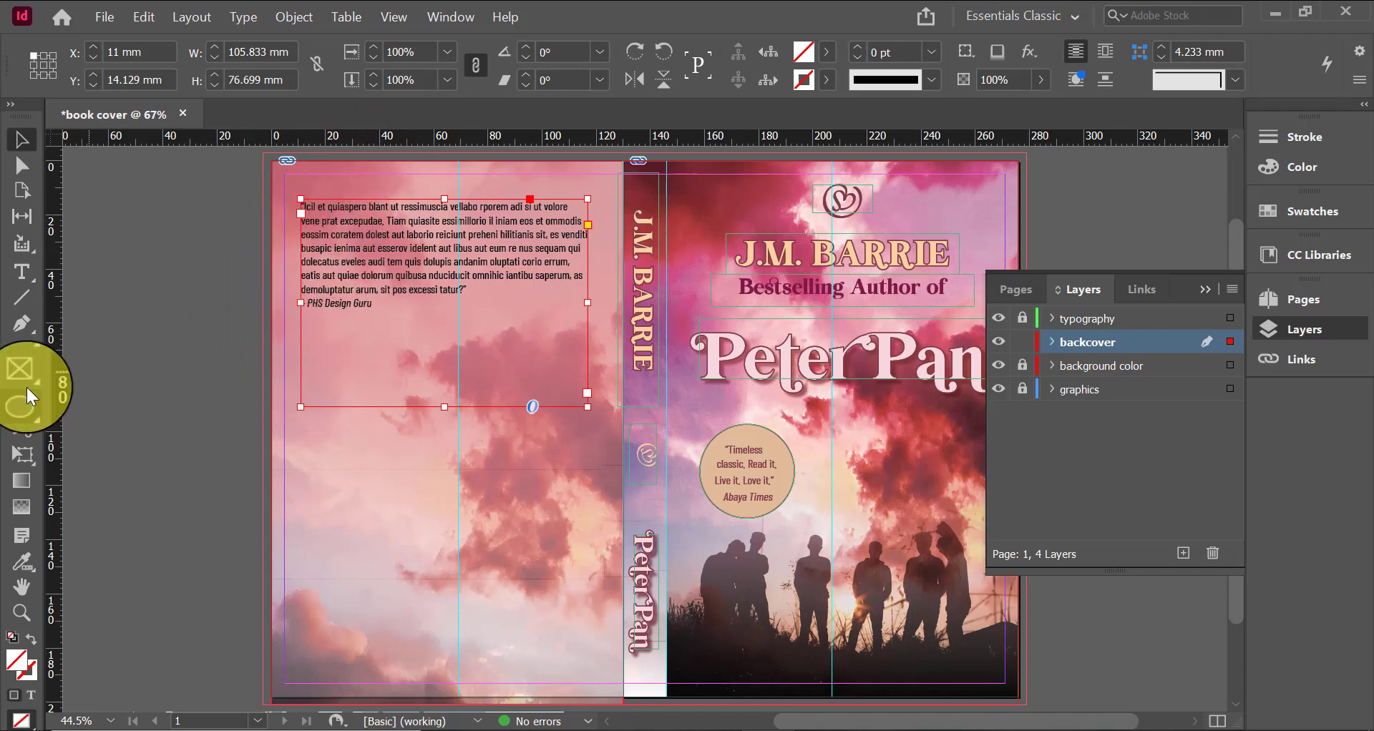
Try a two-line drop cap on the opening of the back cover quote
{"action": "left_click", "coordinate": [13, 272]}
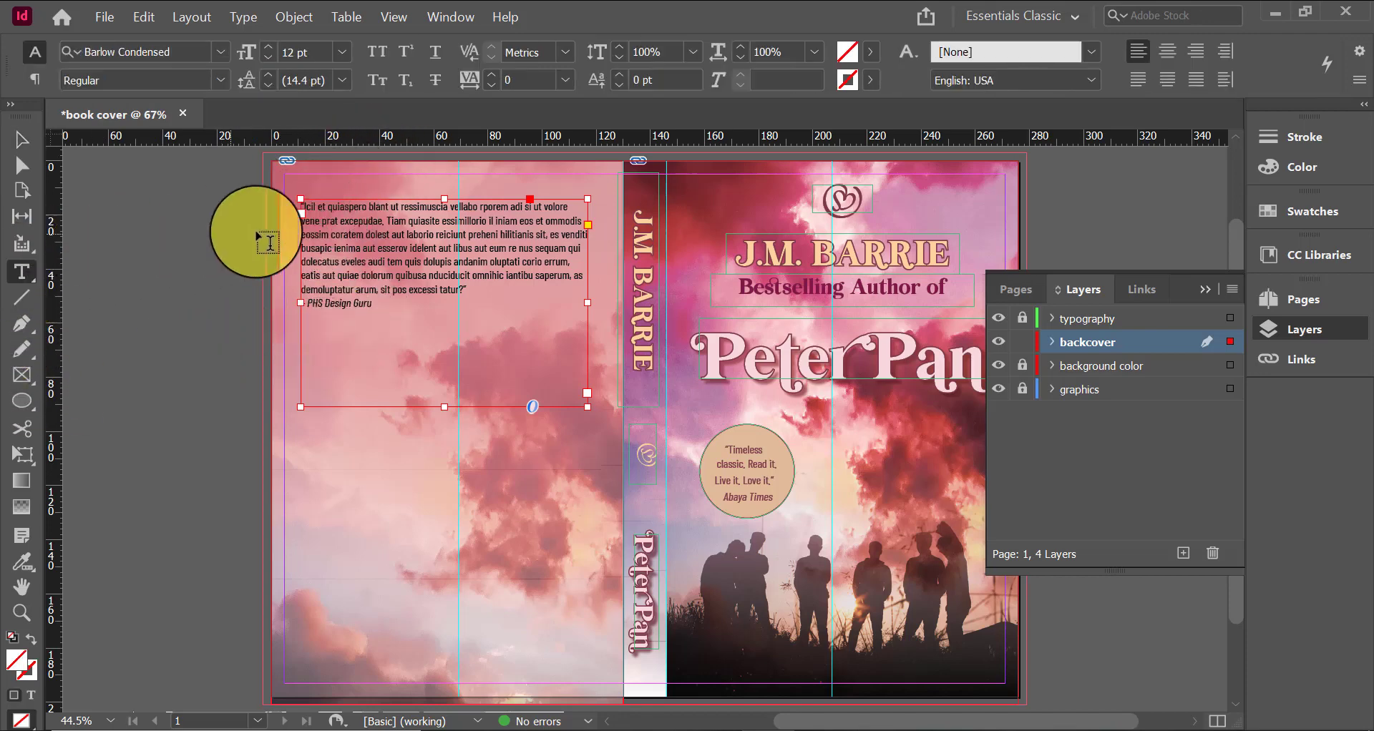
{"action": "left_click", "coordinate": [308, 204]}
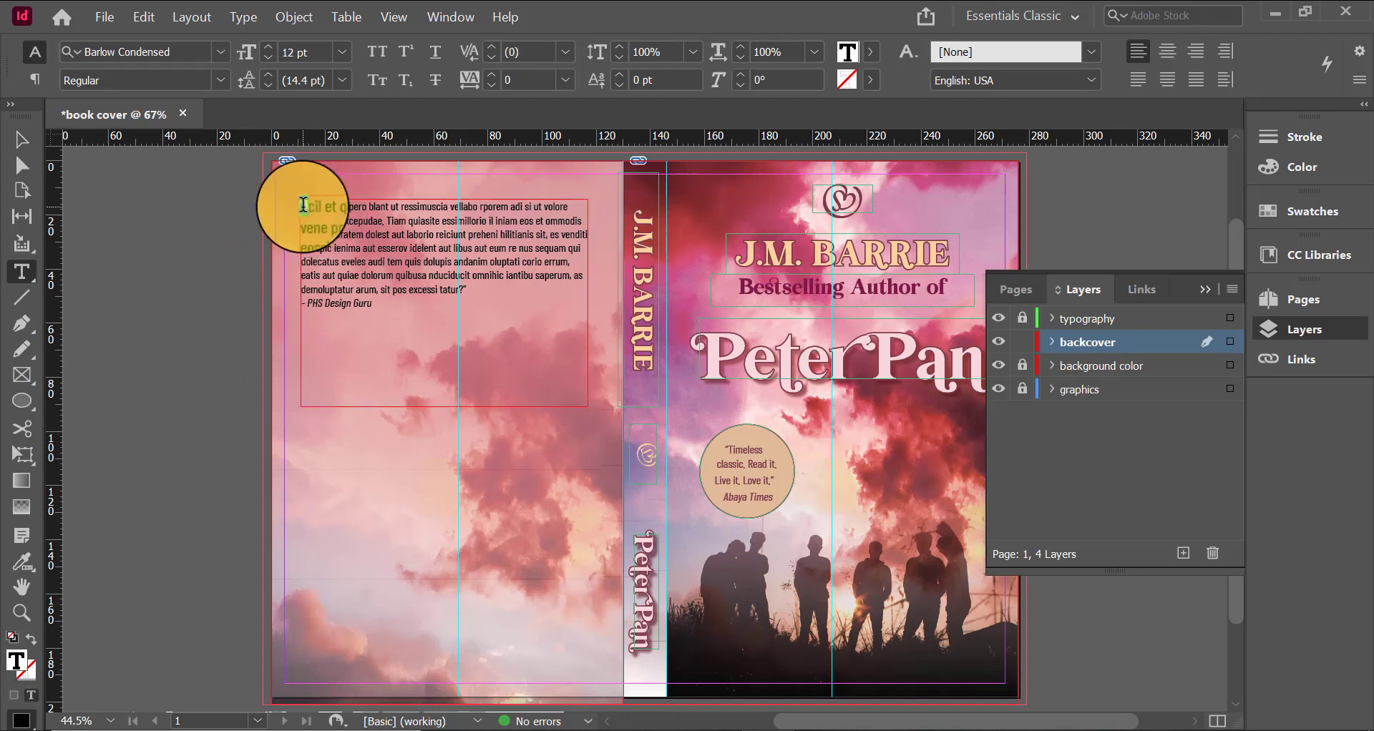
{"action": "left_click_drag", "start_coordinate": [300, 205], "coordinate": [308, 205]}
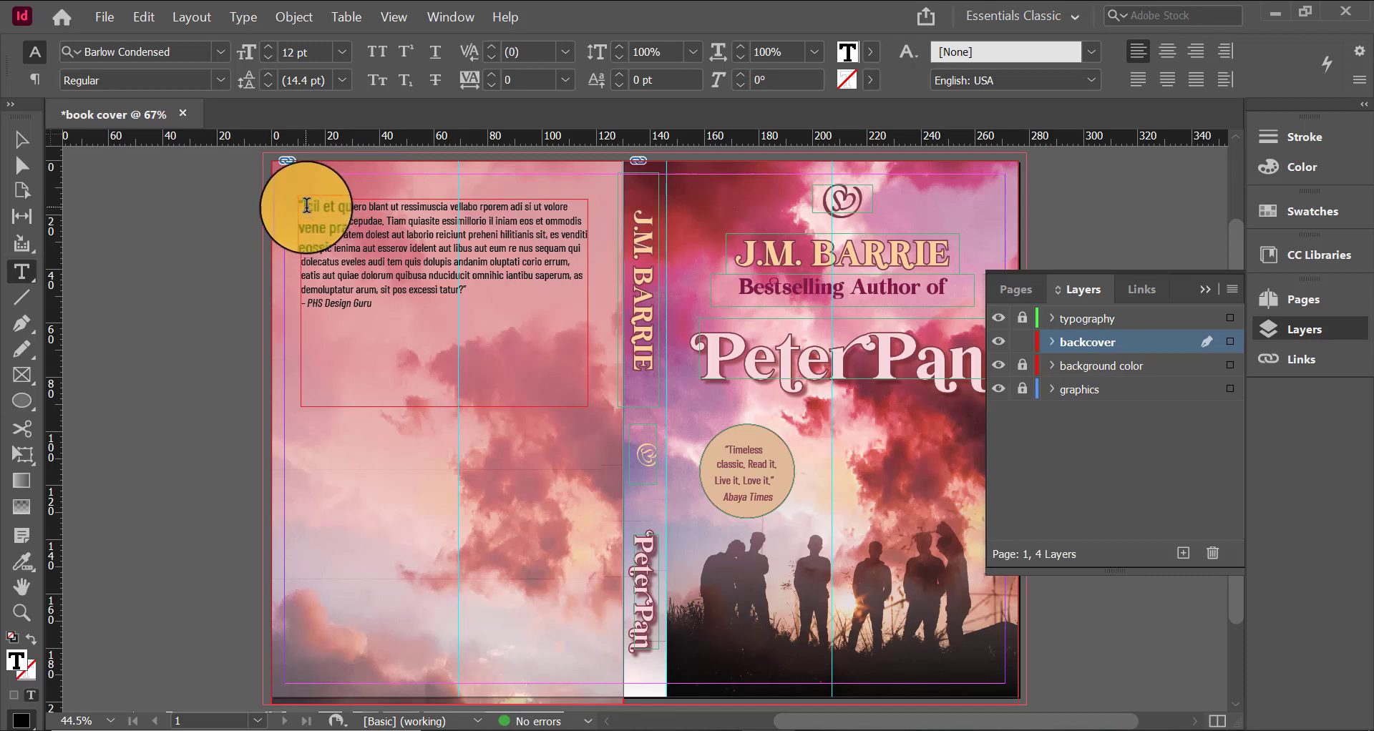
{"action": "left_click_drag", "start_coordinate": [306, 206], "coordinate": [310, 205]}
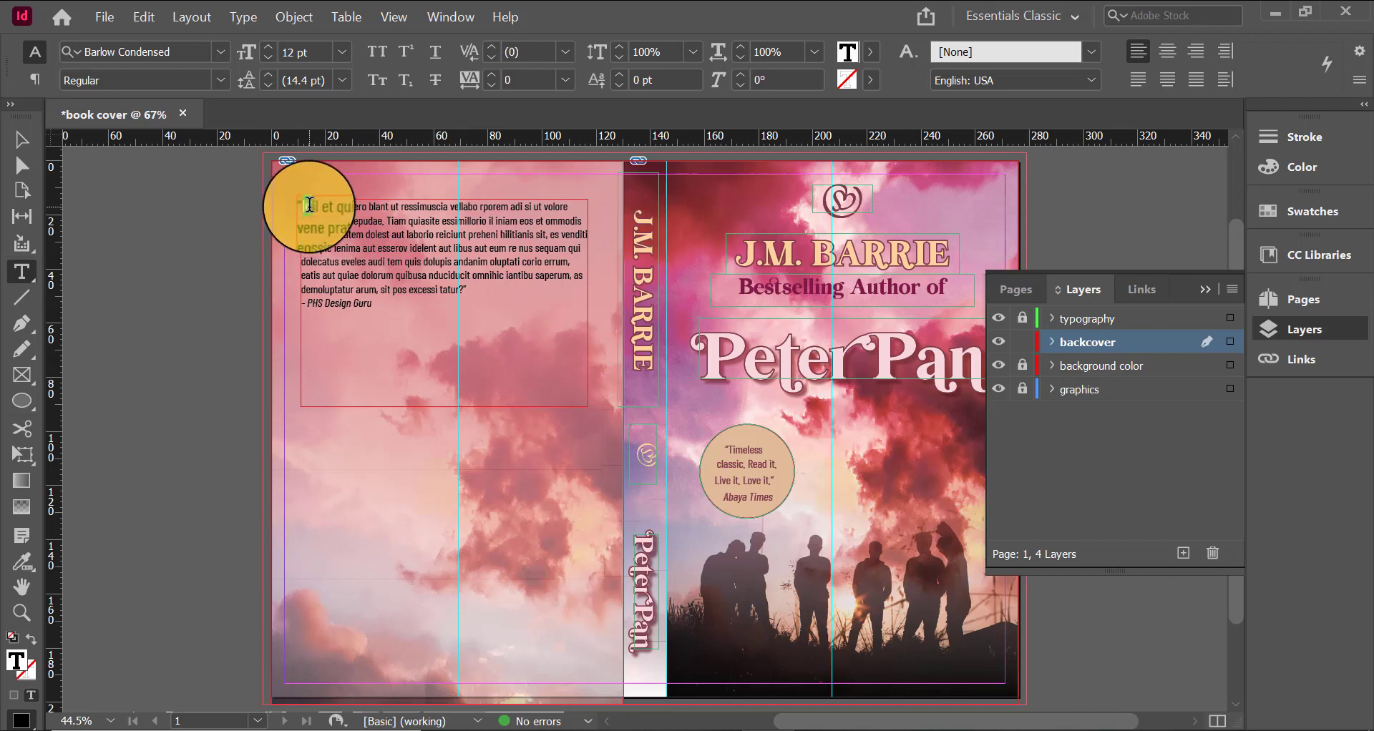
{"action": "left_click", "coordinate": [34, 79]}
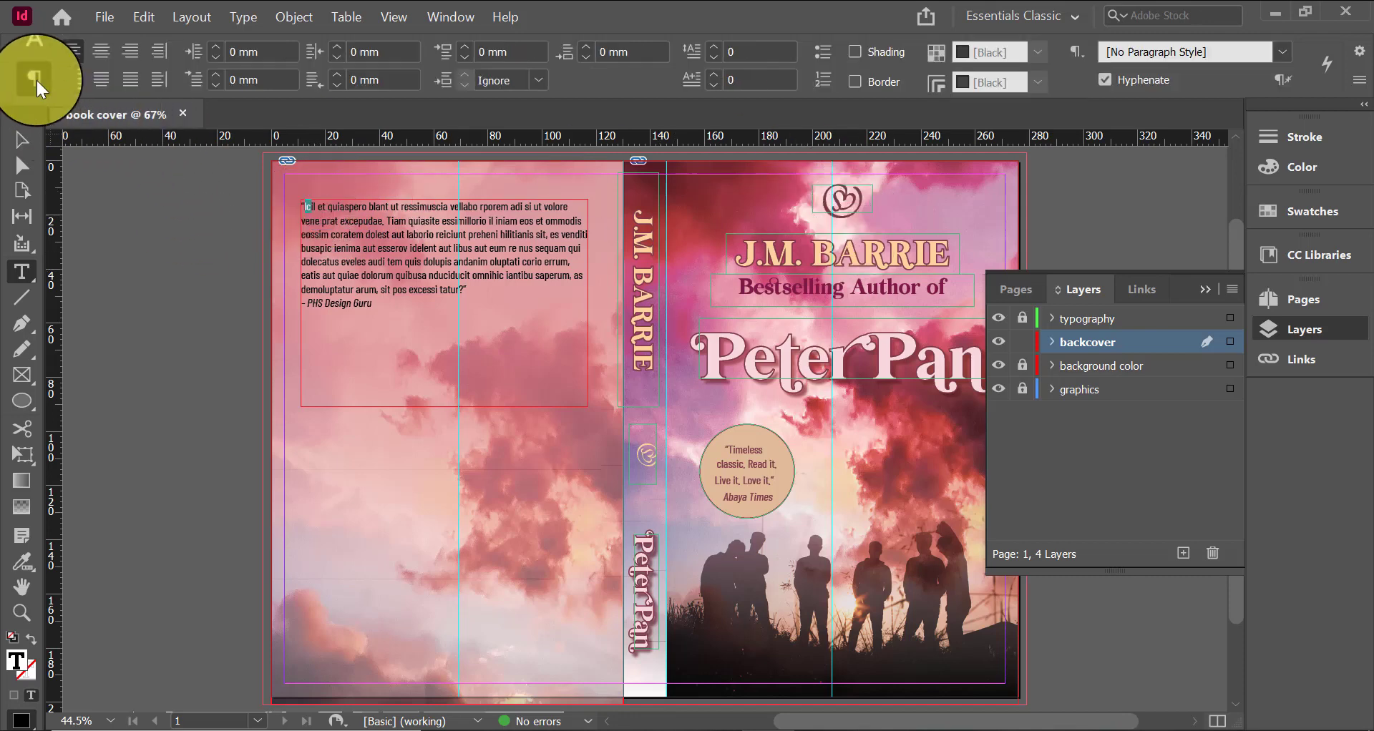
{"action": "left_click", "coordinate": [715, 48]}
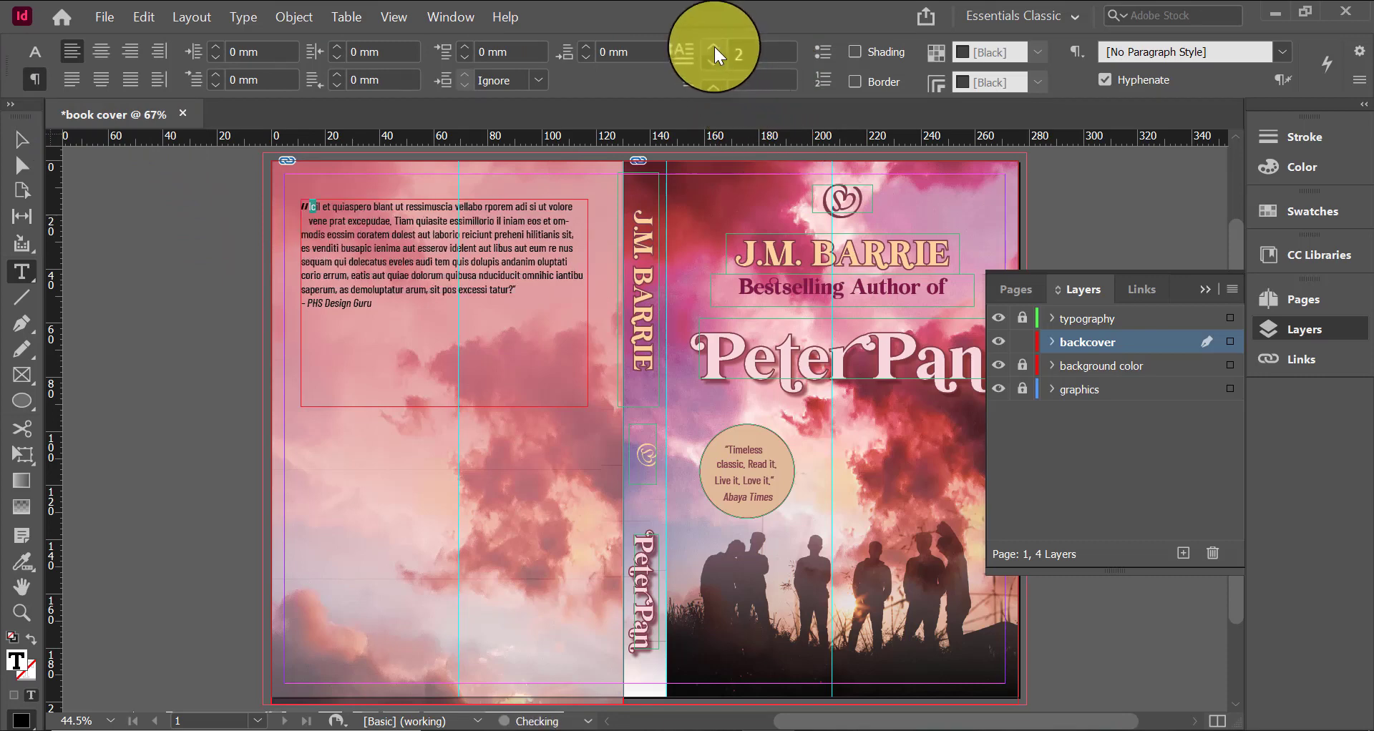
{"action": "left_click", "coordinate": [714, 60]}
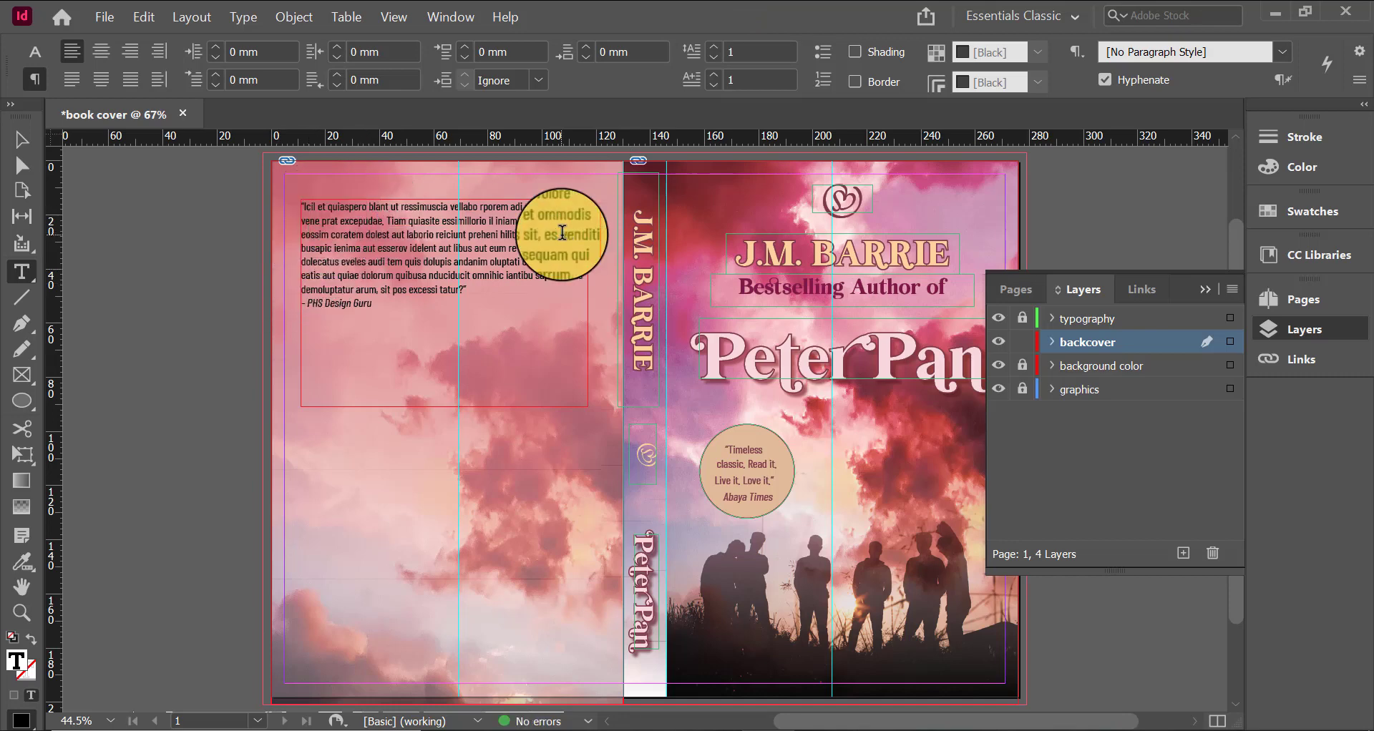
Replace the quote's opening quotation mark and first letter with a capital E
{"action": "type", "text": "\\\\"}
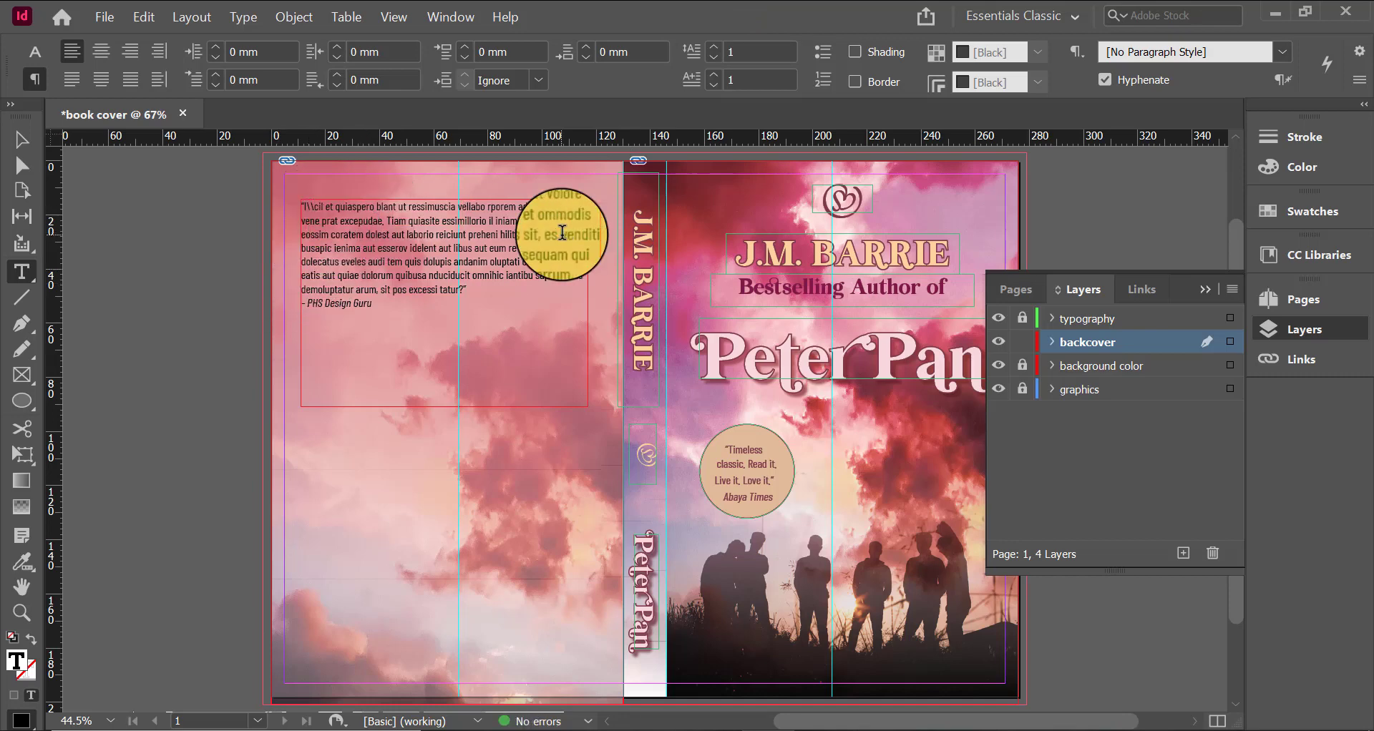
{"action": "key", "text": "BackSpace"}
{"action": "key", "text": "BackSpace"}
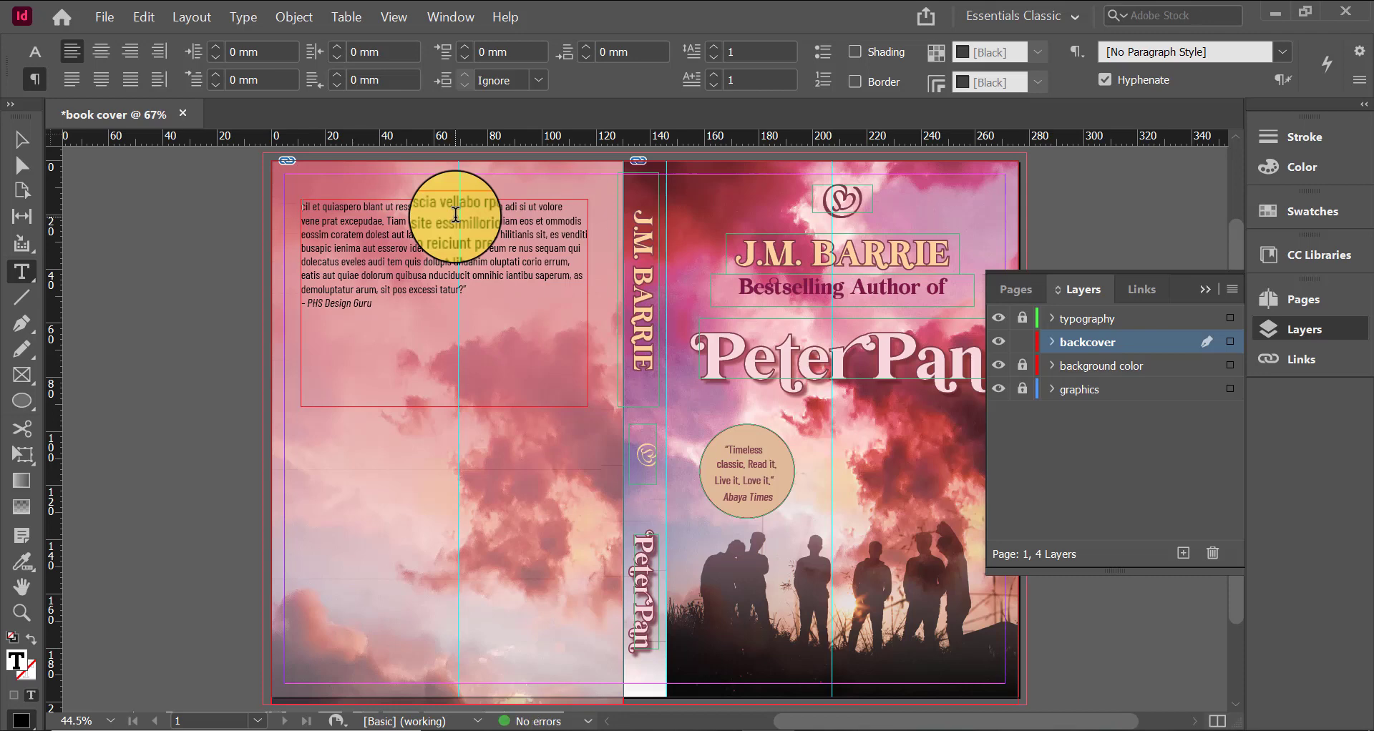
{"action": "type", "text": "I"}
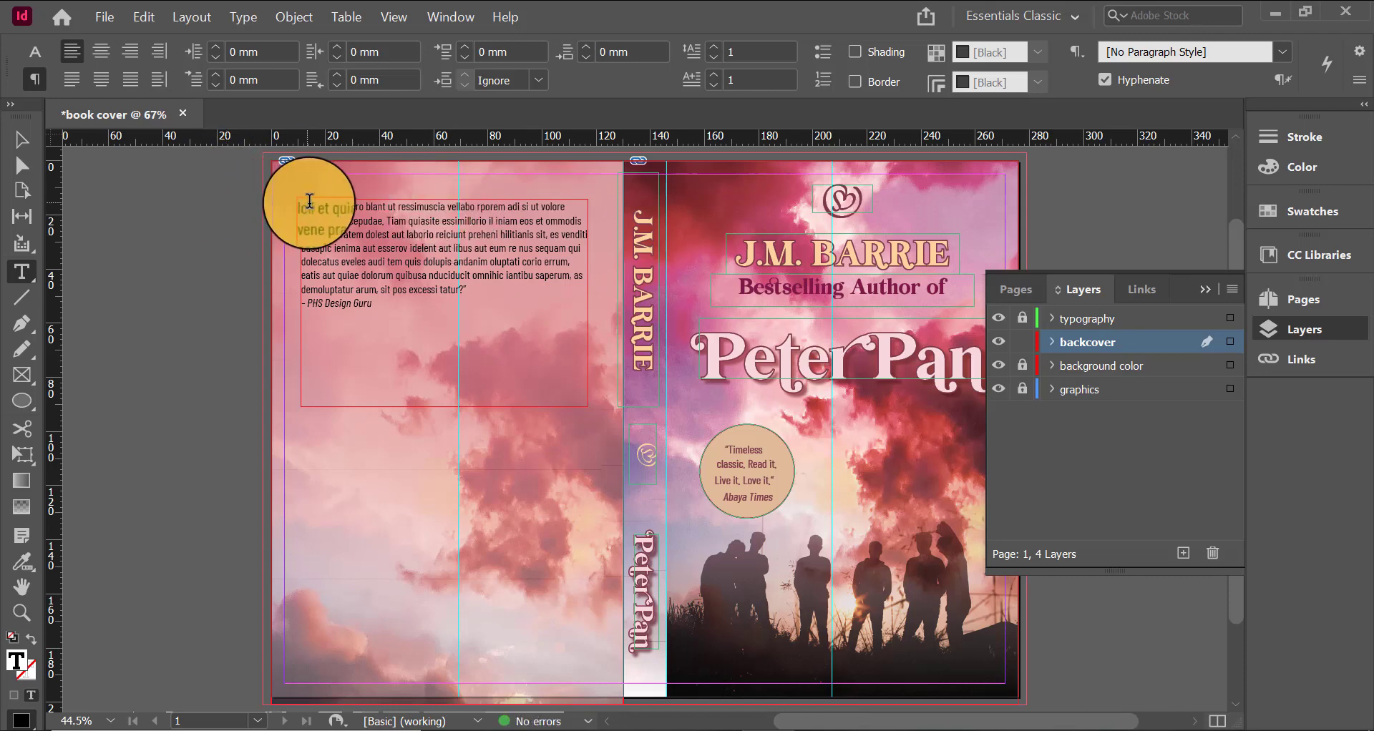
Apply a three-line drop cap to the first letter of the back cover quote
{"action": "left_click_drag", "start_coordinate": [303, 208], "coordinate": [320, 204]}
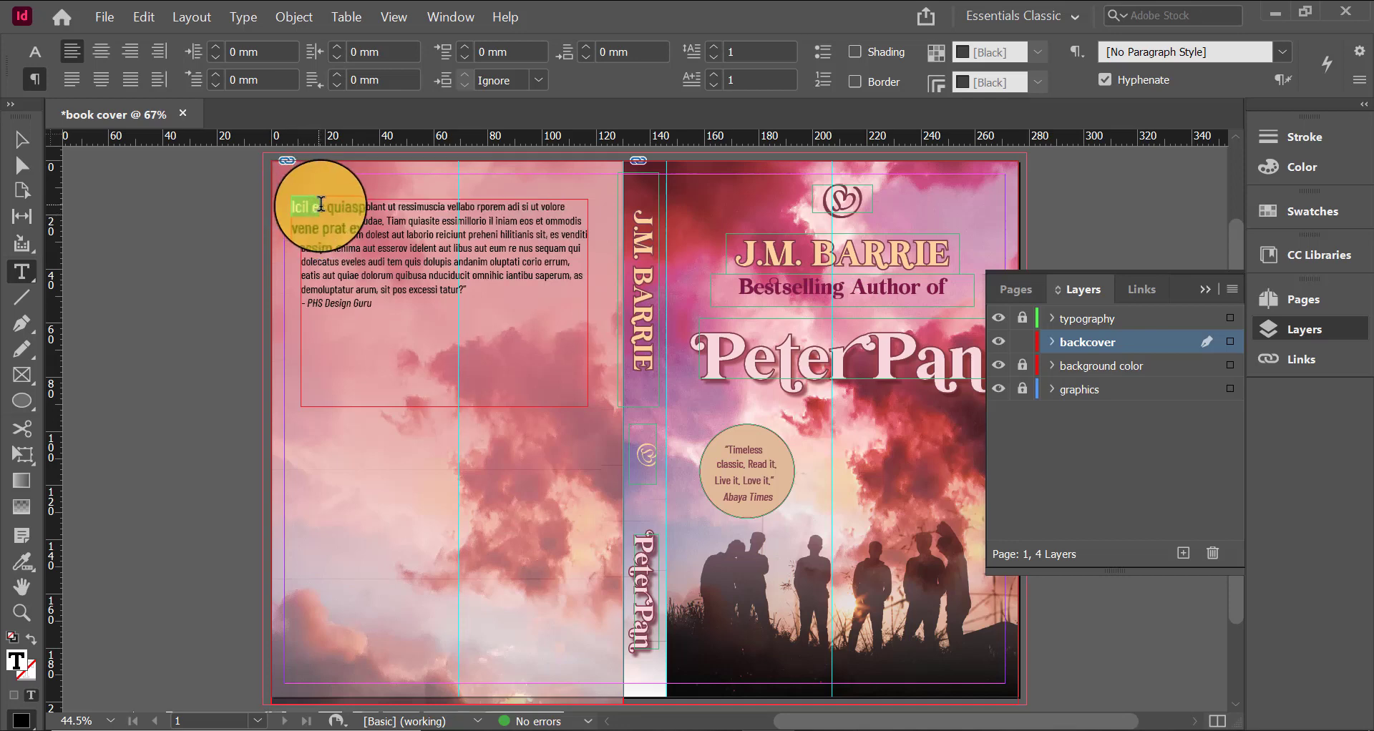
{"action": "left_click", "coordinate": [713, 47]}
{"action": "left_click", "coordinate": [713, 48]}
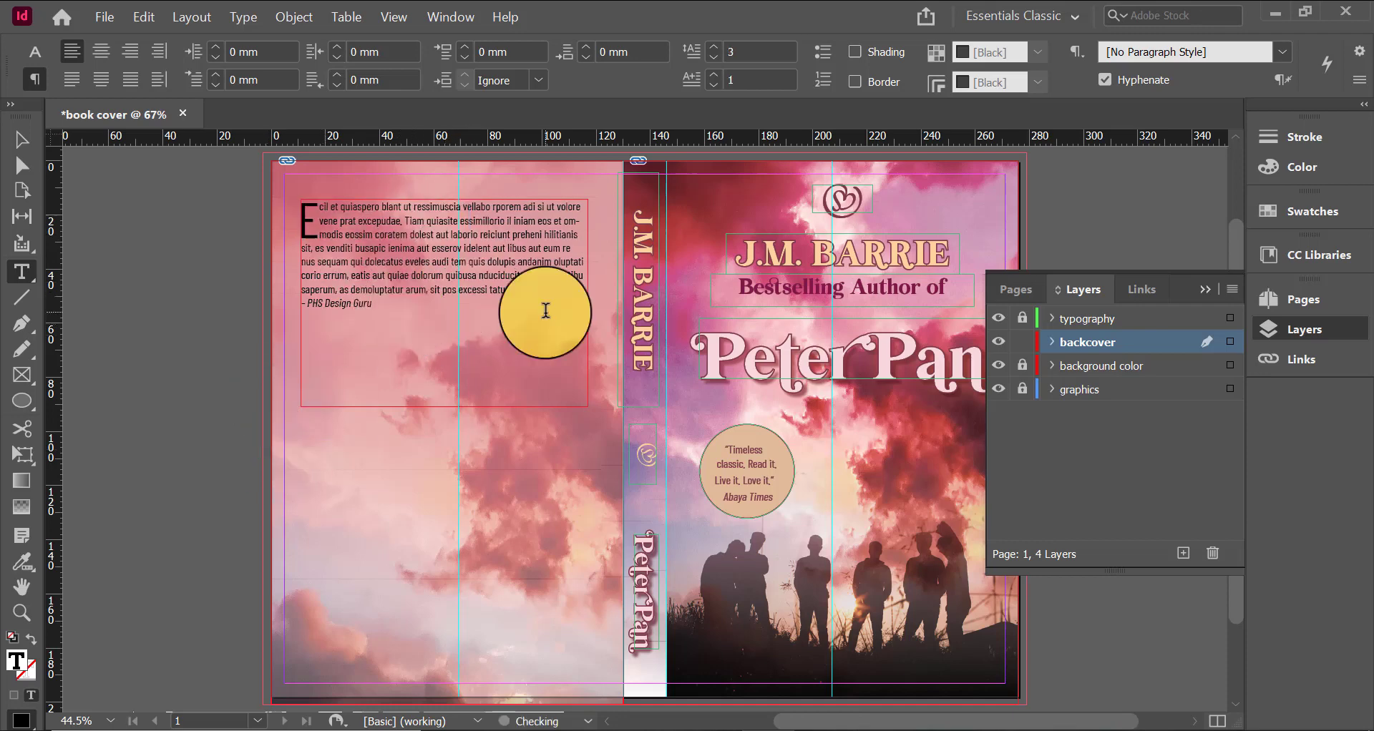
Insert an opening quotation mark before the capital E and extend the drop cap to two characters
{"action": "left_click", "coordinate": [546, 310]}
{"action": "left_click", "coordinate": [305, 205]}
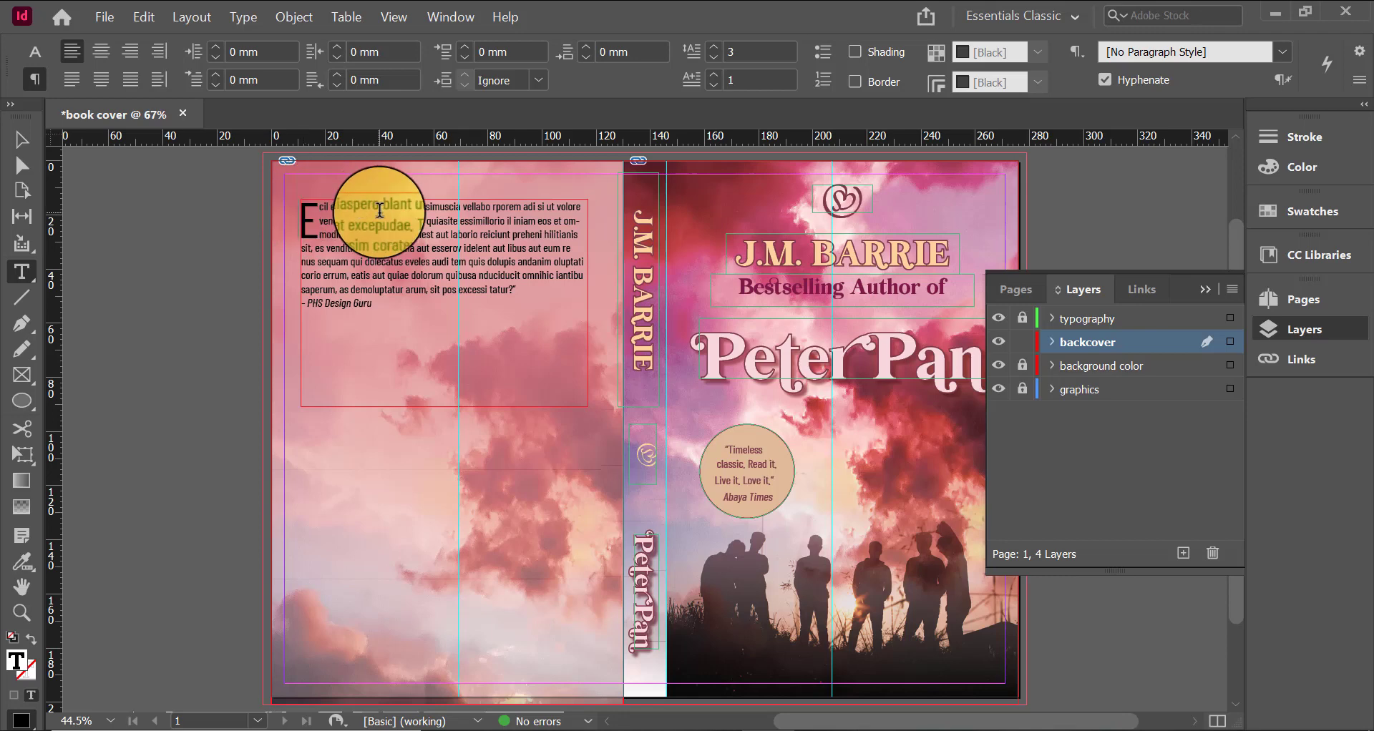
{"action": "type", "text": "\""}
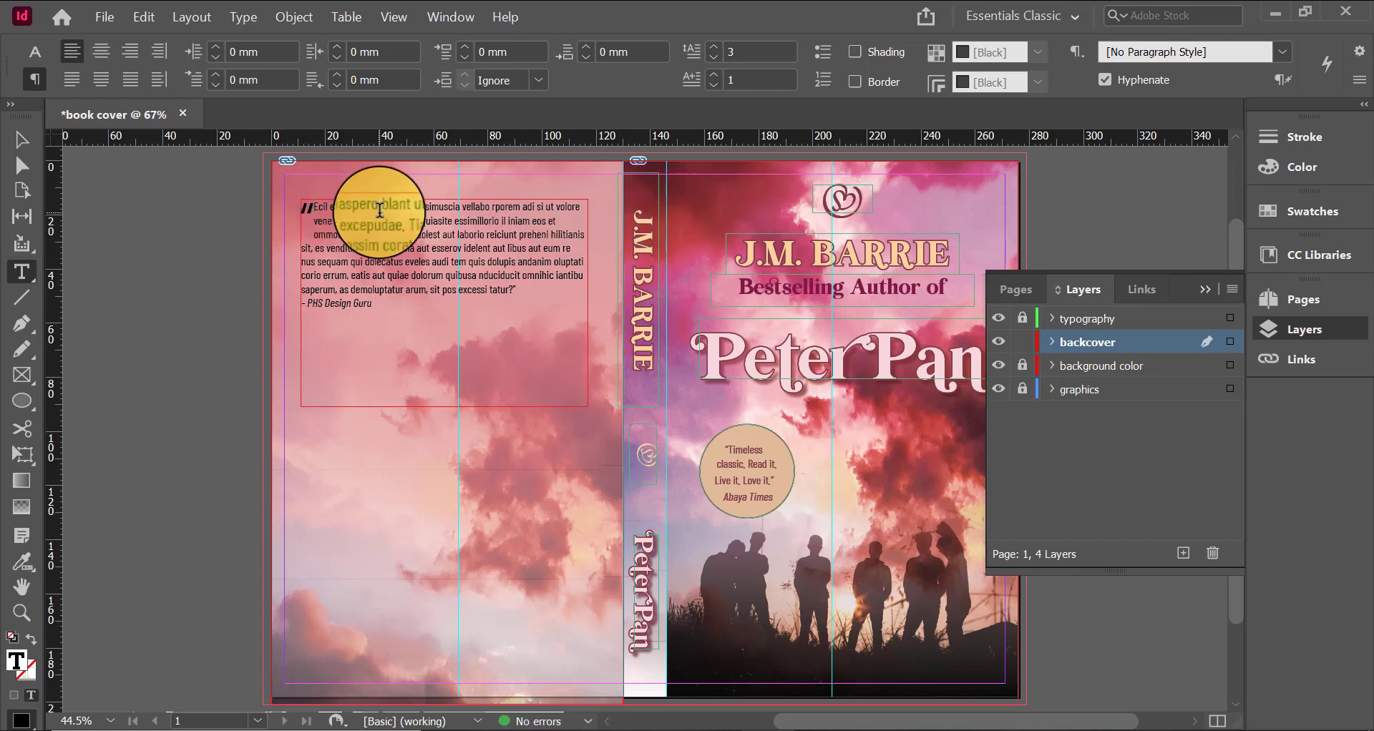
{"action": "left_click", "coordinate": [712, 75]}
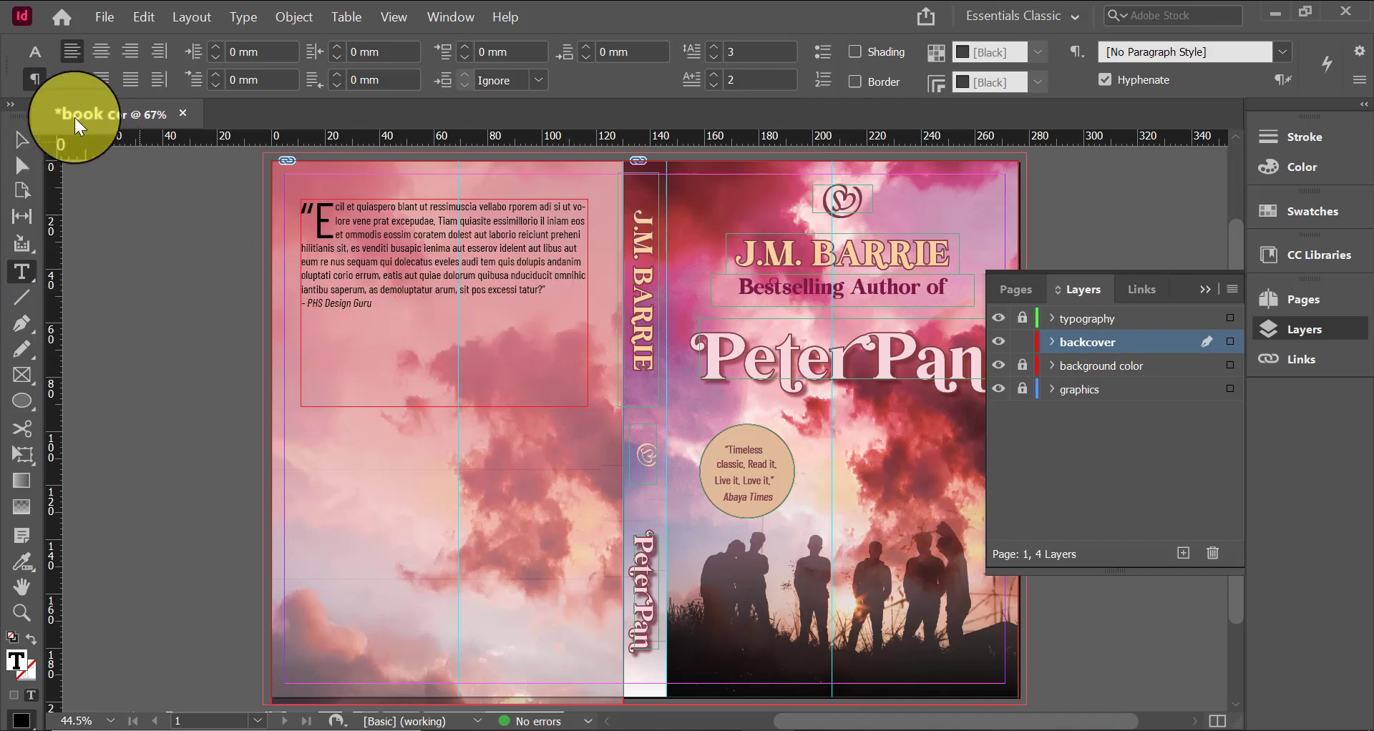
Select the back cover cloud image and make it fill its frame proportionally
{"action": "left_click", "coordinate": [29, 147]}
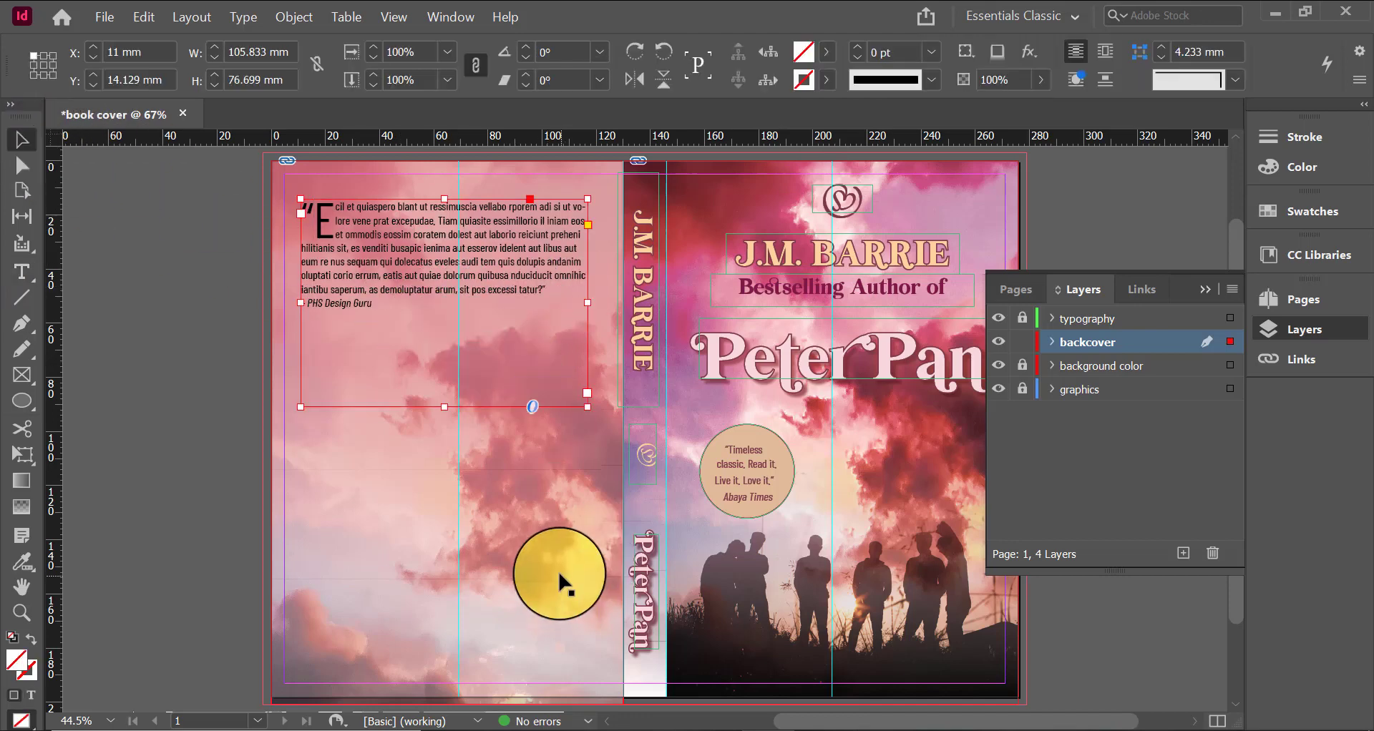
{"action": "left_click", "coordinate": [551, 568]}
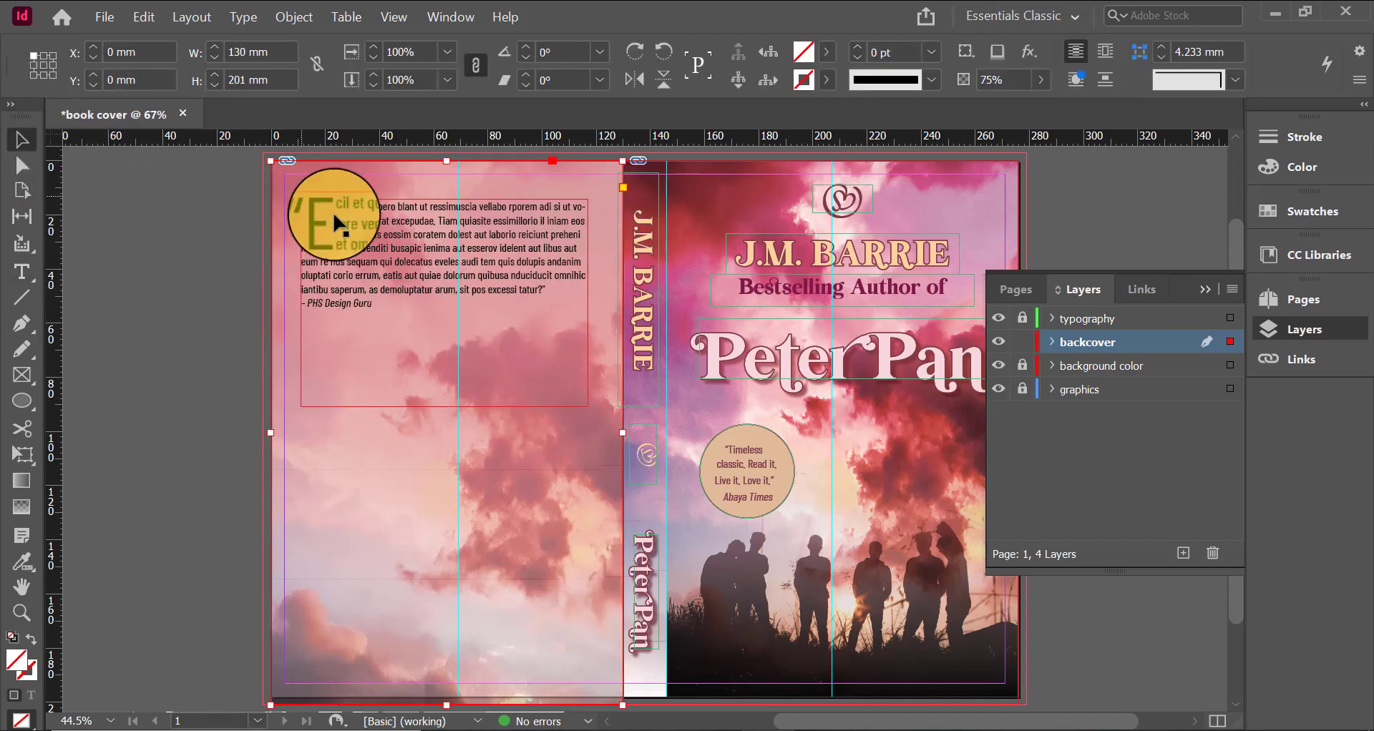
{"action": "right_click", "coordinate": [422, 231]}
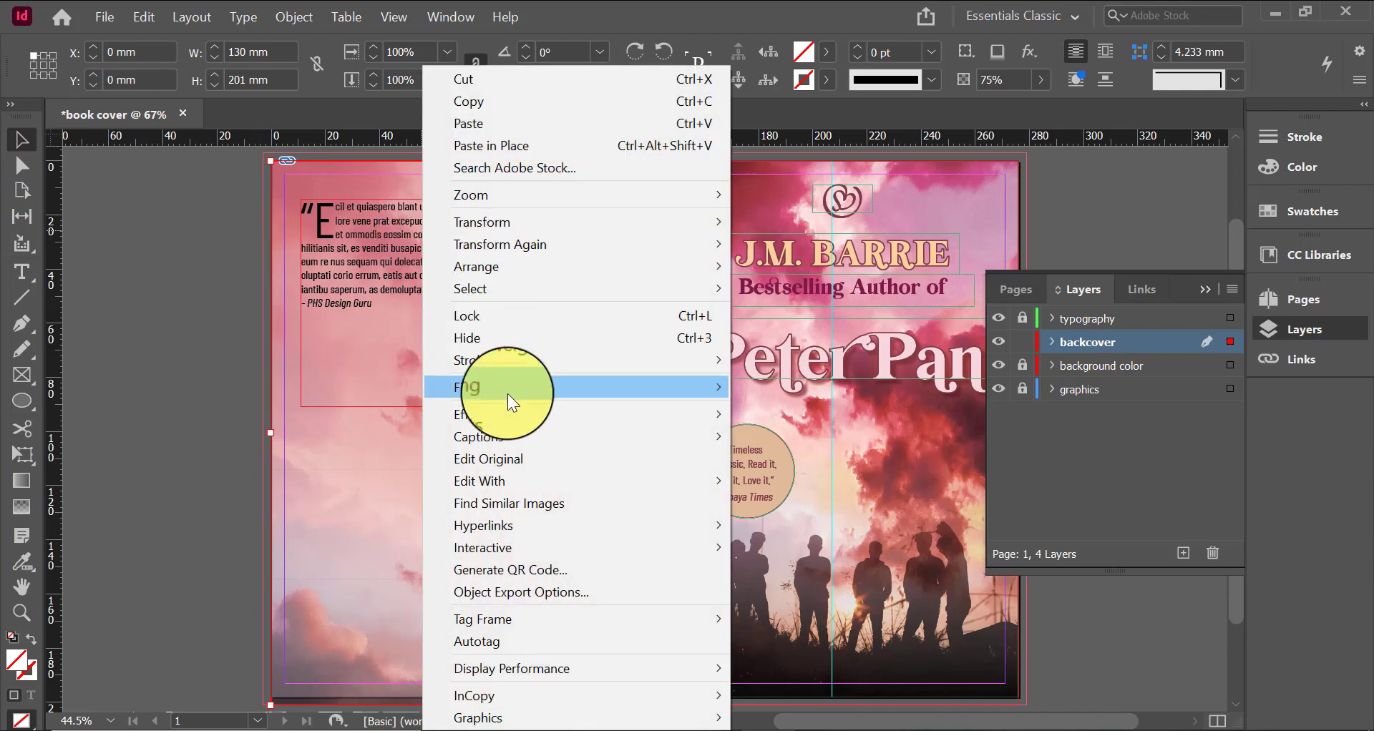
{"action": "mouse_move", "coordinate": [604, 379]}
{"action": "left_click", "coordinate": [791, 392]}
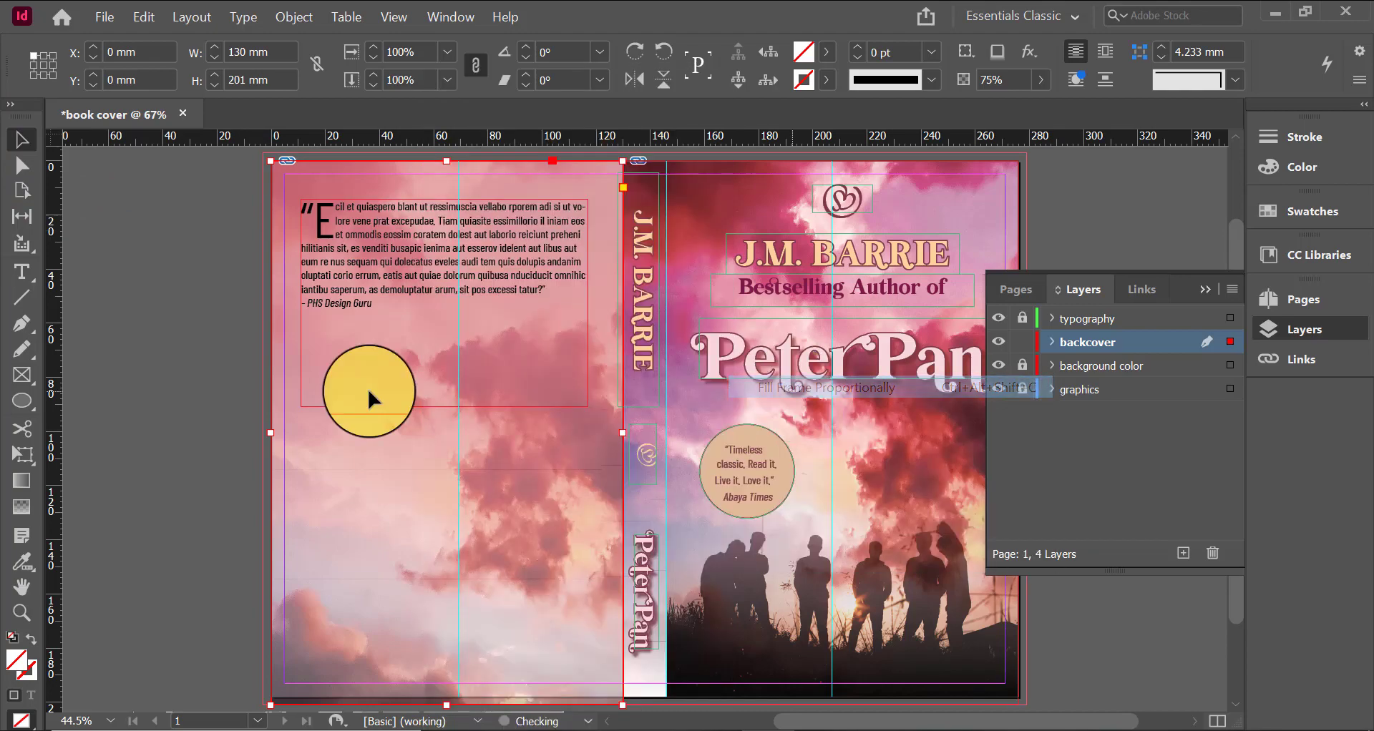
Fit the quote's text frame to its content
{"action": "key", "text": "t"}
{"action": "left_click", "coordinate": [32, 145]}
{"action": "left_click", "coordinate": [435, 250]}
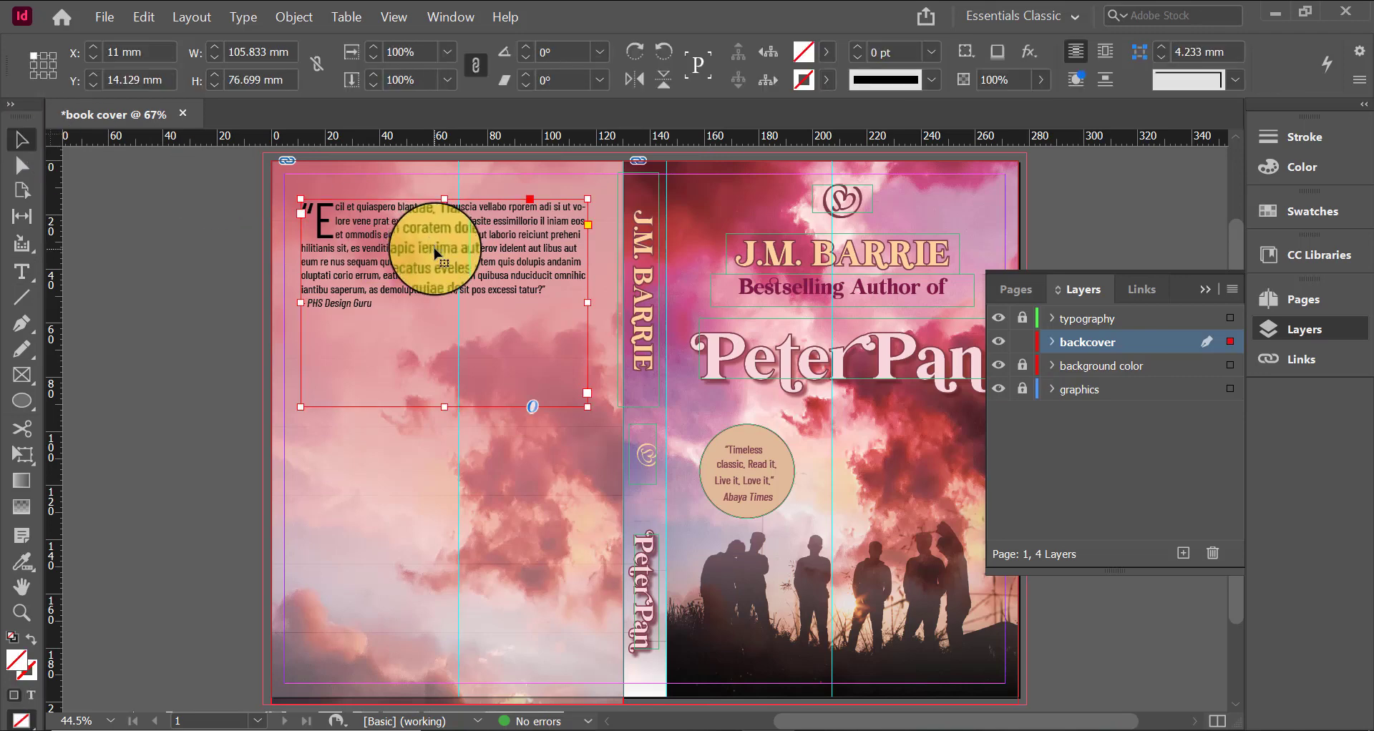
{"action": "right_click", "coordinate": [436, 249]}
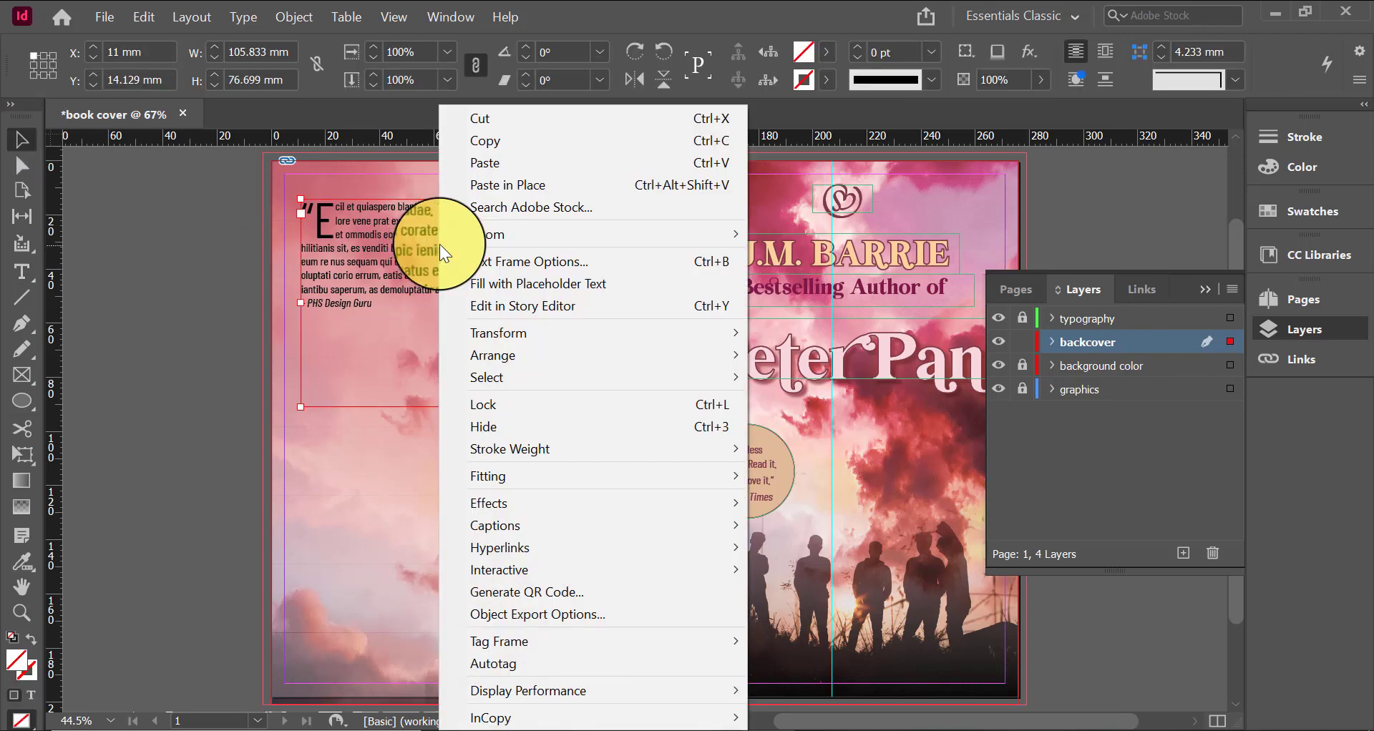
{"action": "mouse_move", "coordinate": [554, 475]}
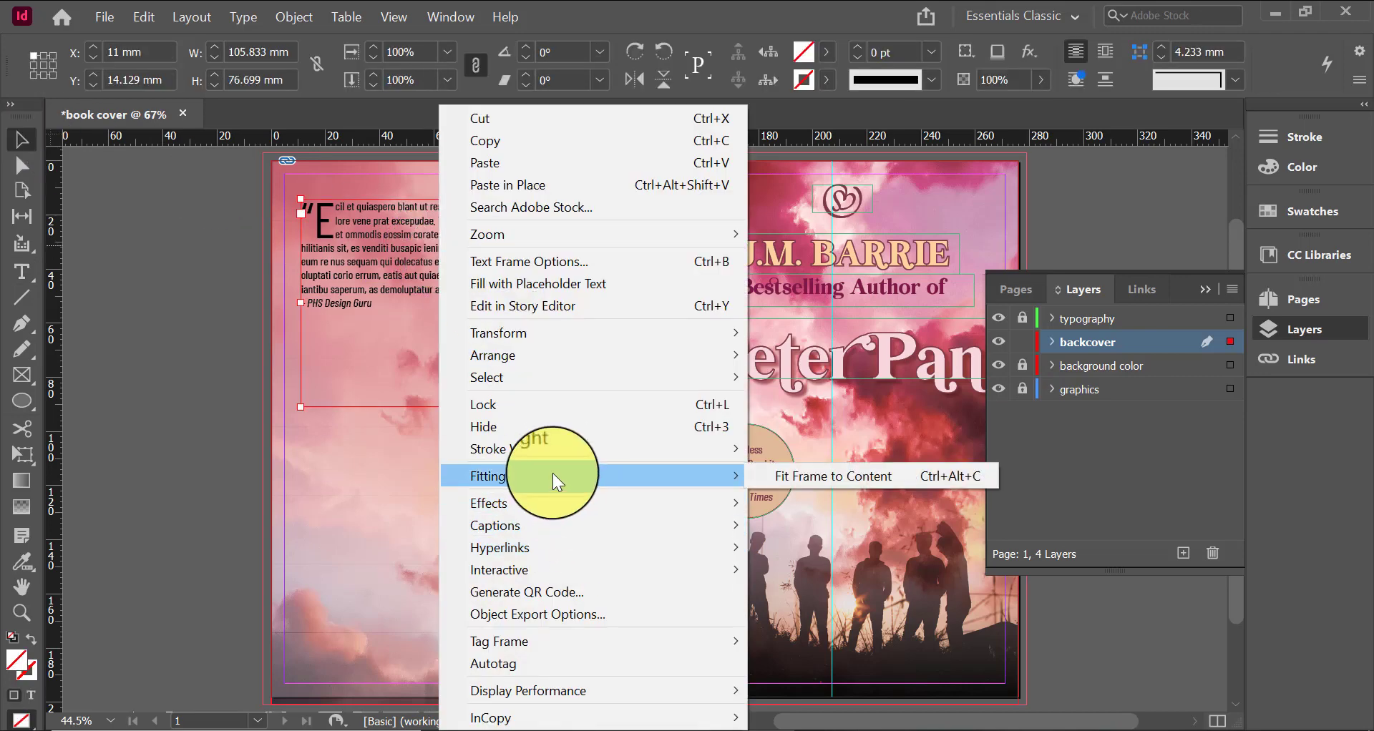
{"action": "left_click", "coordinate": [813, 479]}
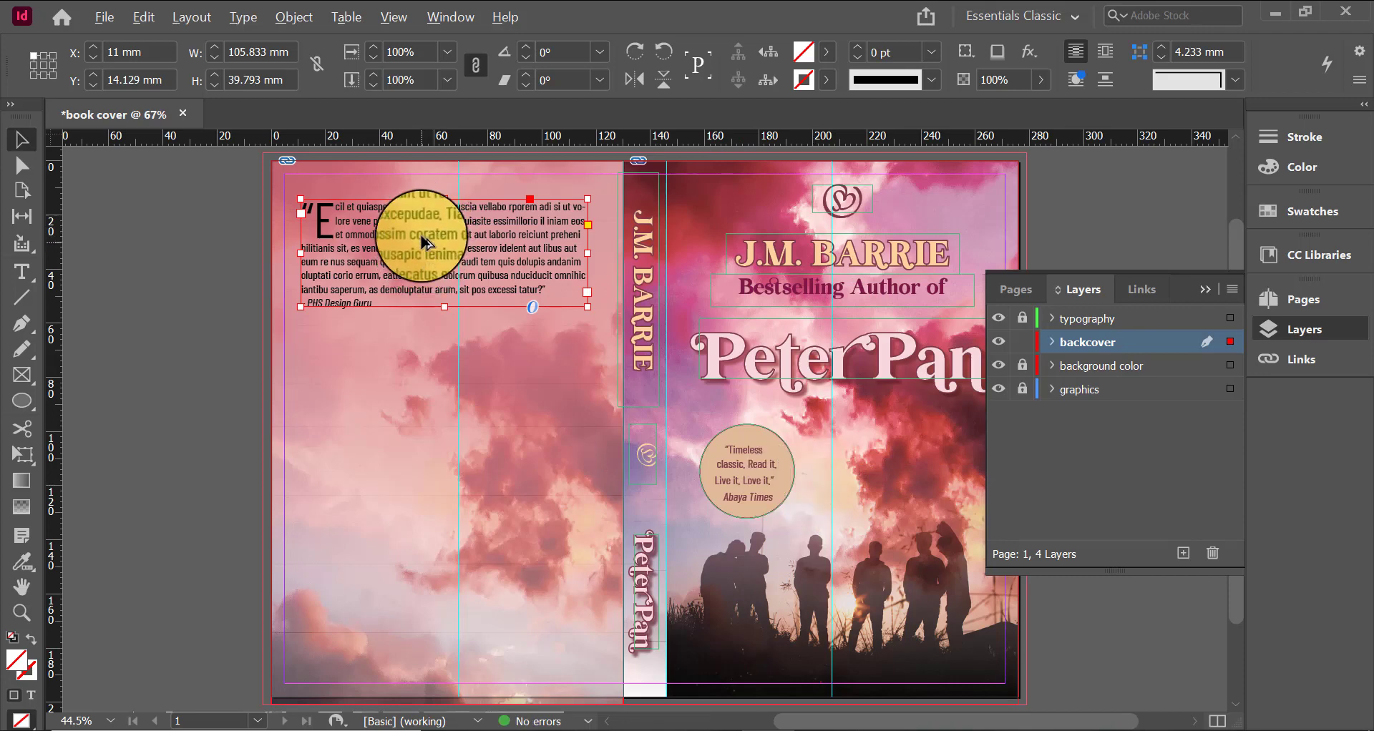
Duplicate the quote frame straight down to about Y 71 mm and delete all text in the copy
{"action": "left_click_drag", "start_coordinate": [422, 262], "coordinate": [422, 398]}
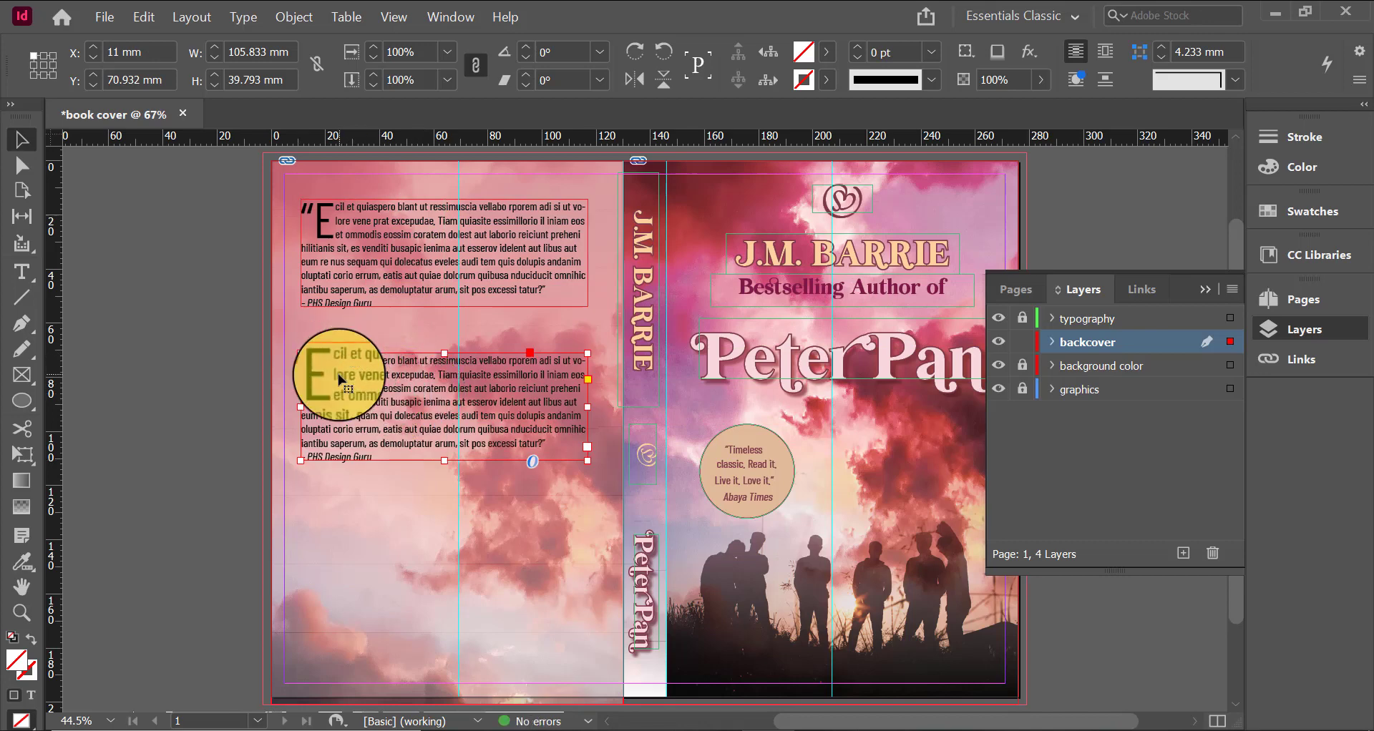
{"action": "left_click", "coordinate": [23, 272]}
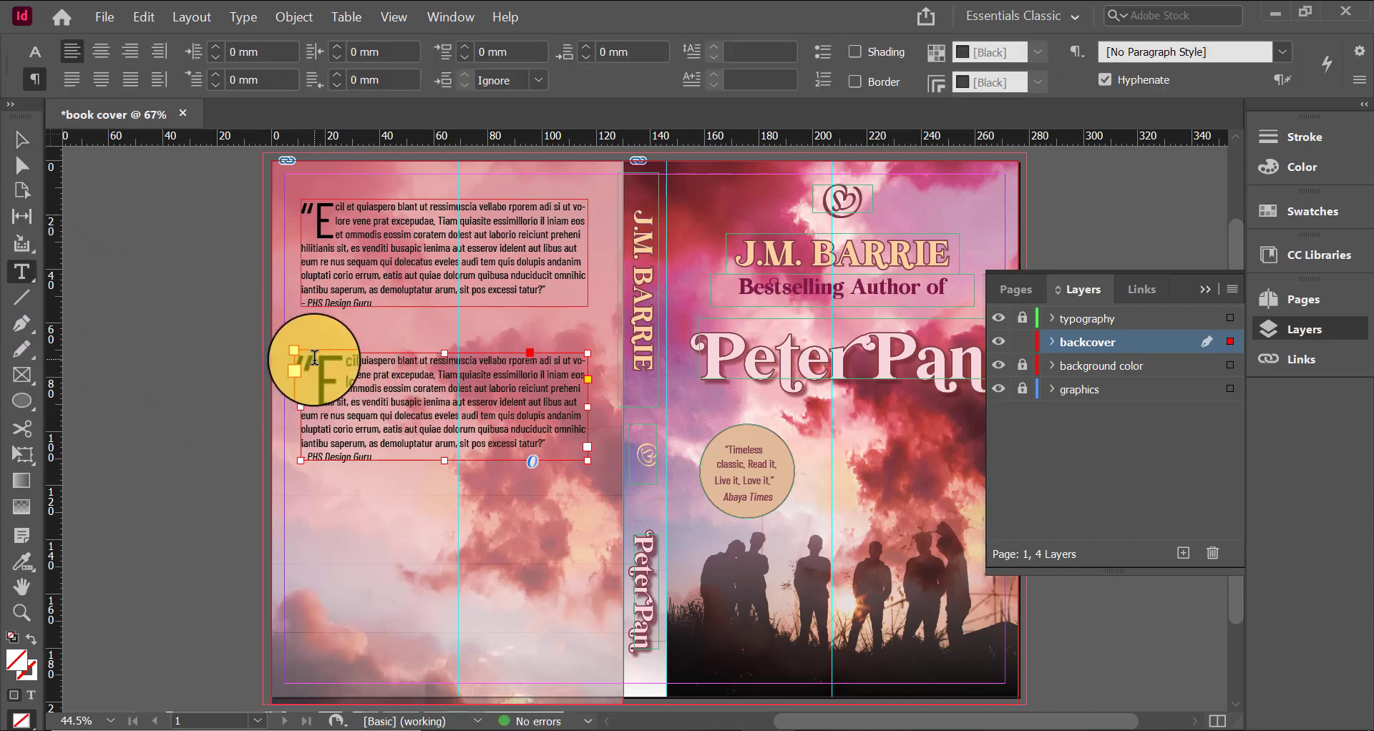
{"action": "left_click_drag", "start_coordinate": [410, 454], "coordinate": [291, 366]}
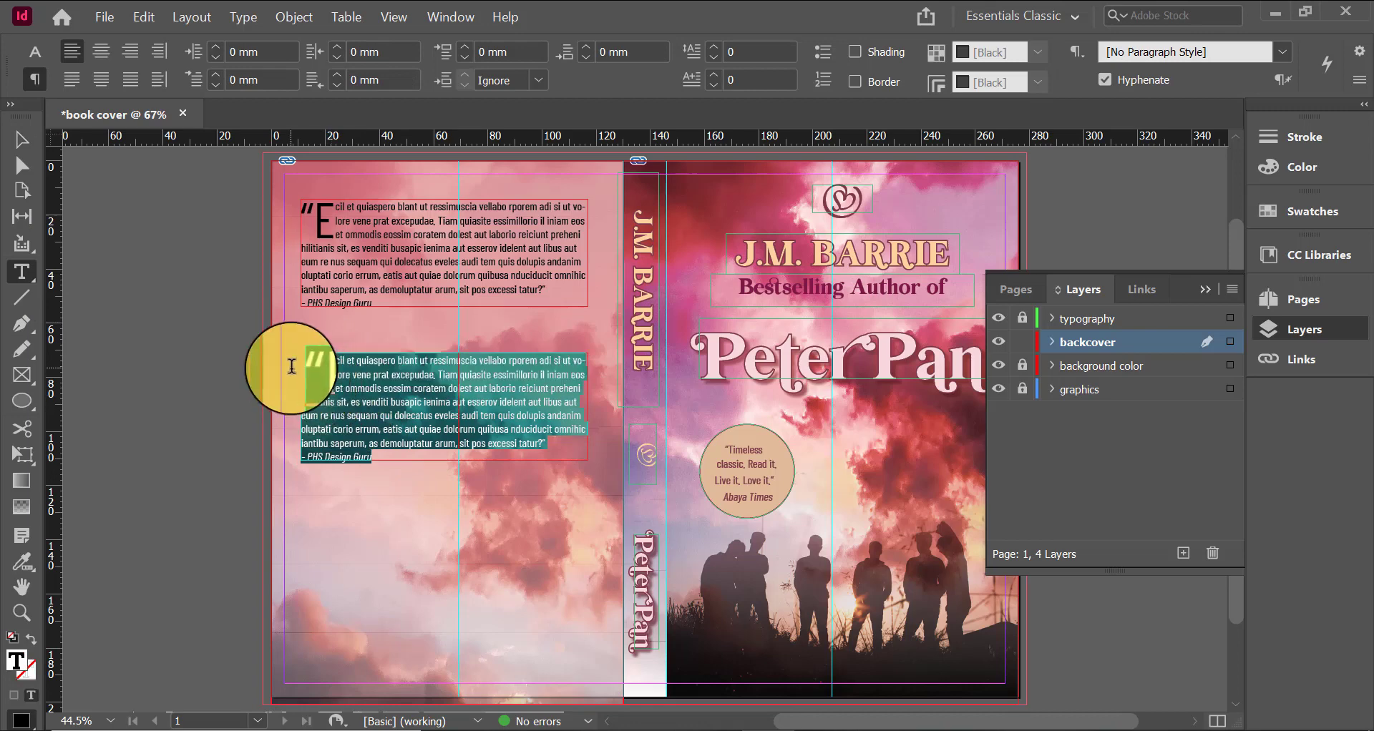
{"action": "key", "text": "BackSpace"}
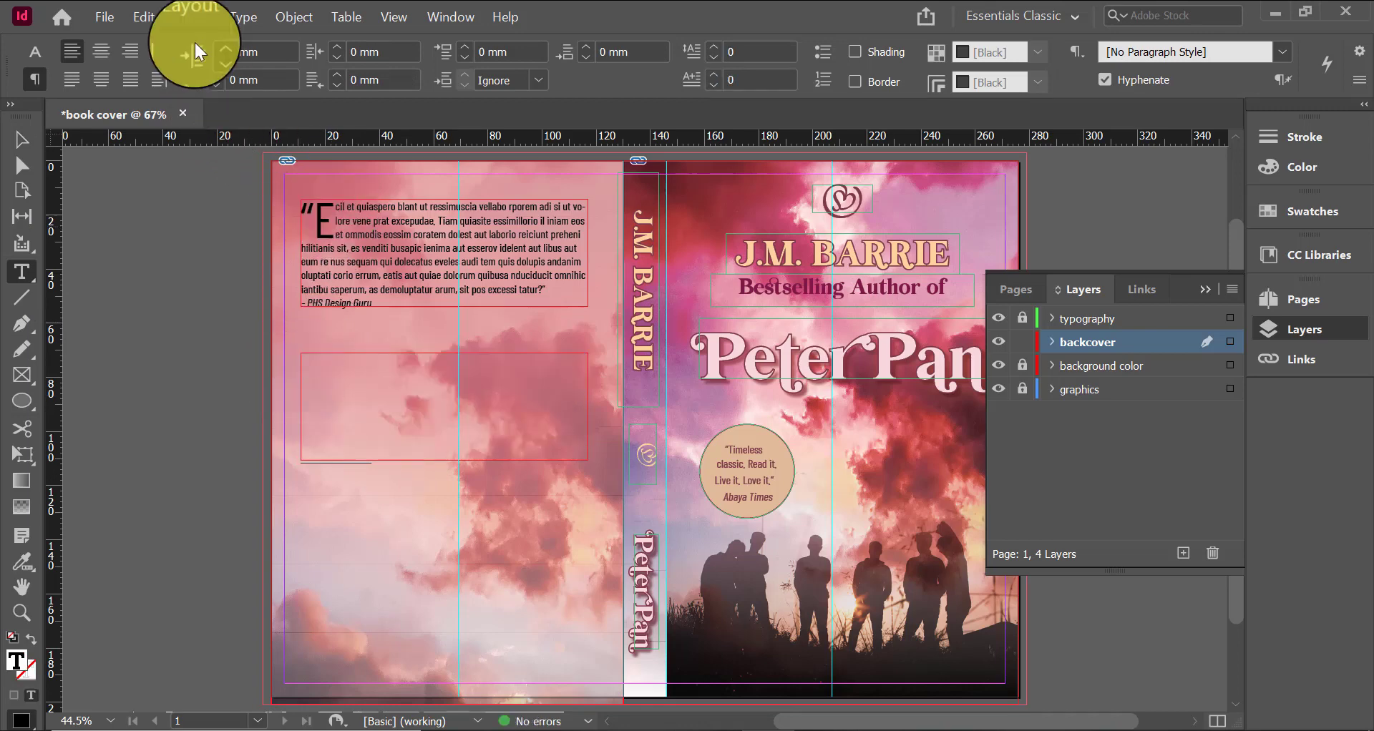
Fill the duplicated frame with placeholder text and trim it to the first five lines
{"action": "left_click", "coordinate": [259, 15]}
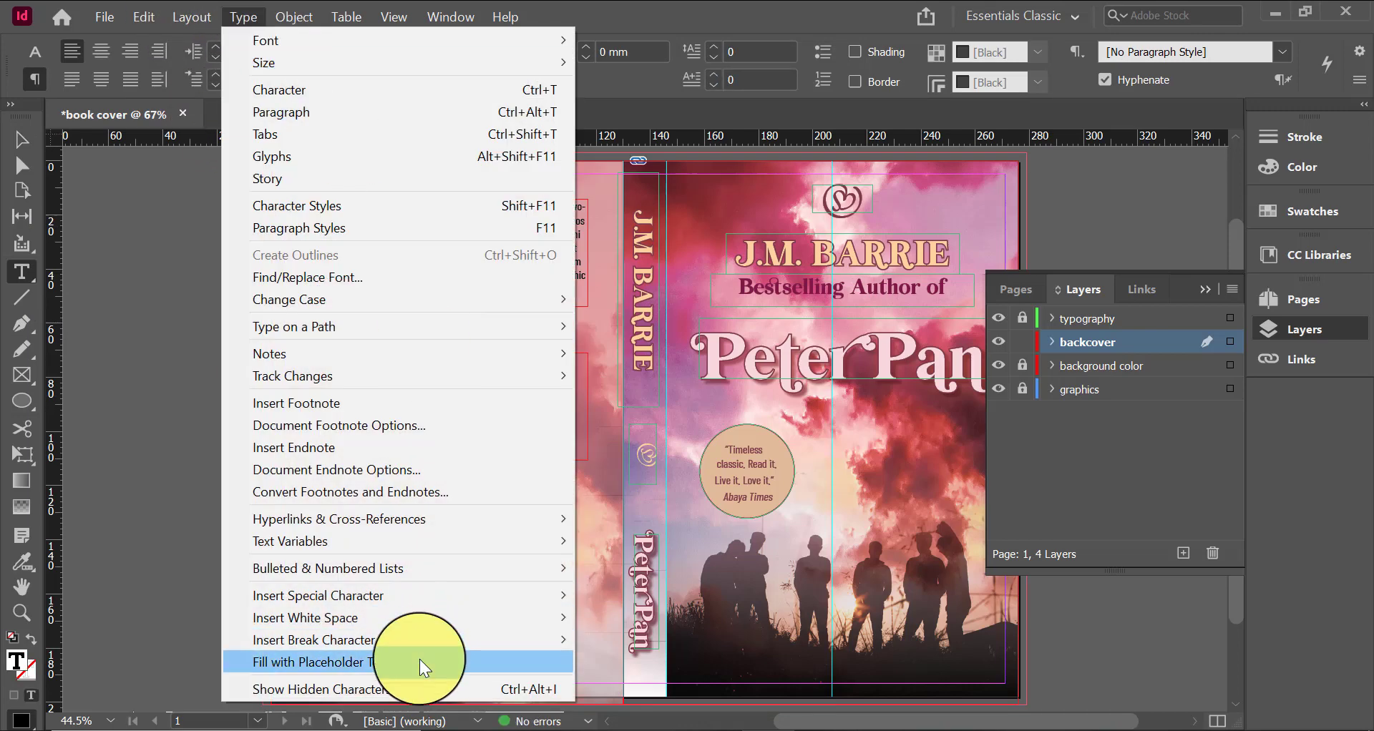
{"action": "left_click", "coordinate": [420, 659]}
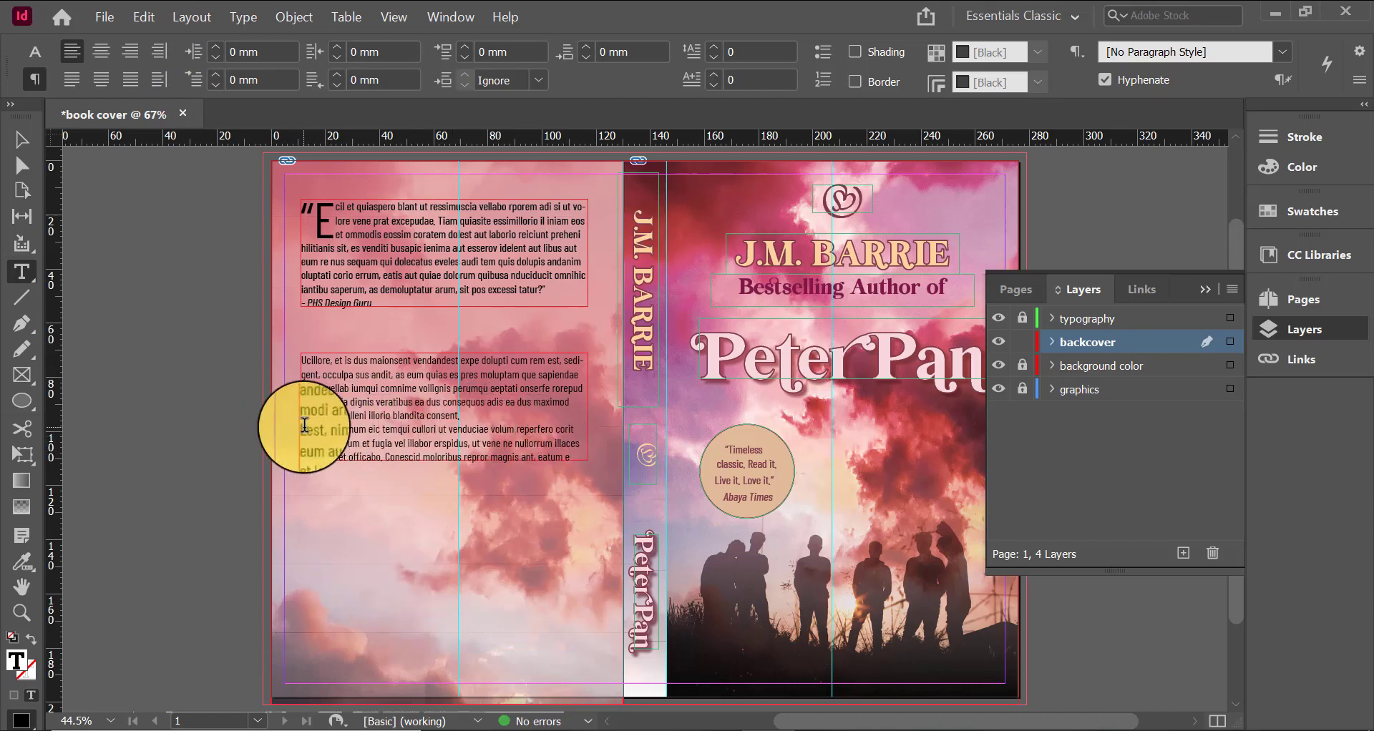
{"action": "left_click_drag", "start_coordinate": [302, 429], "coordinate": [580, 472]}
{"action": "key", "text": "BackSpace"}
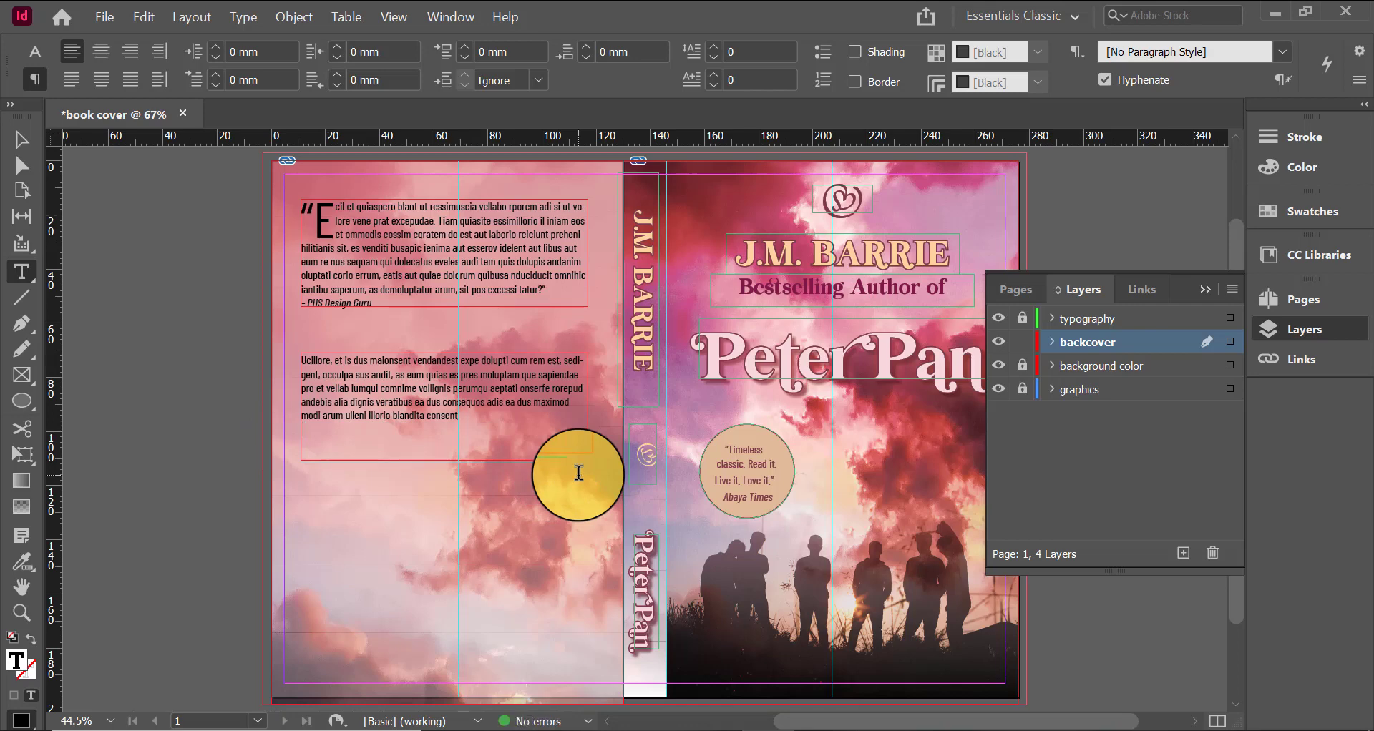
Copy the attribution line from the first quote to below the second text and change it to "- Julian's Book Soup Review"
{"action": "left_click", "coordinate": [386, 309]}
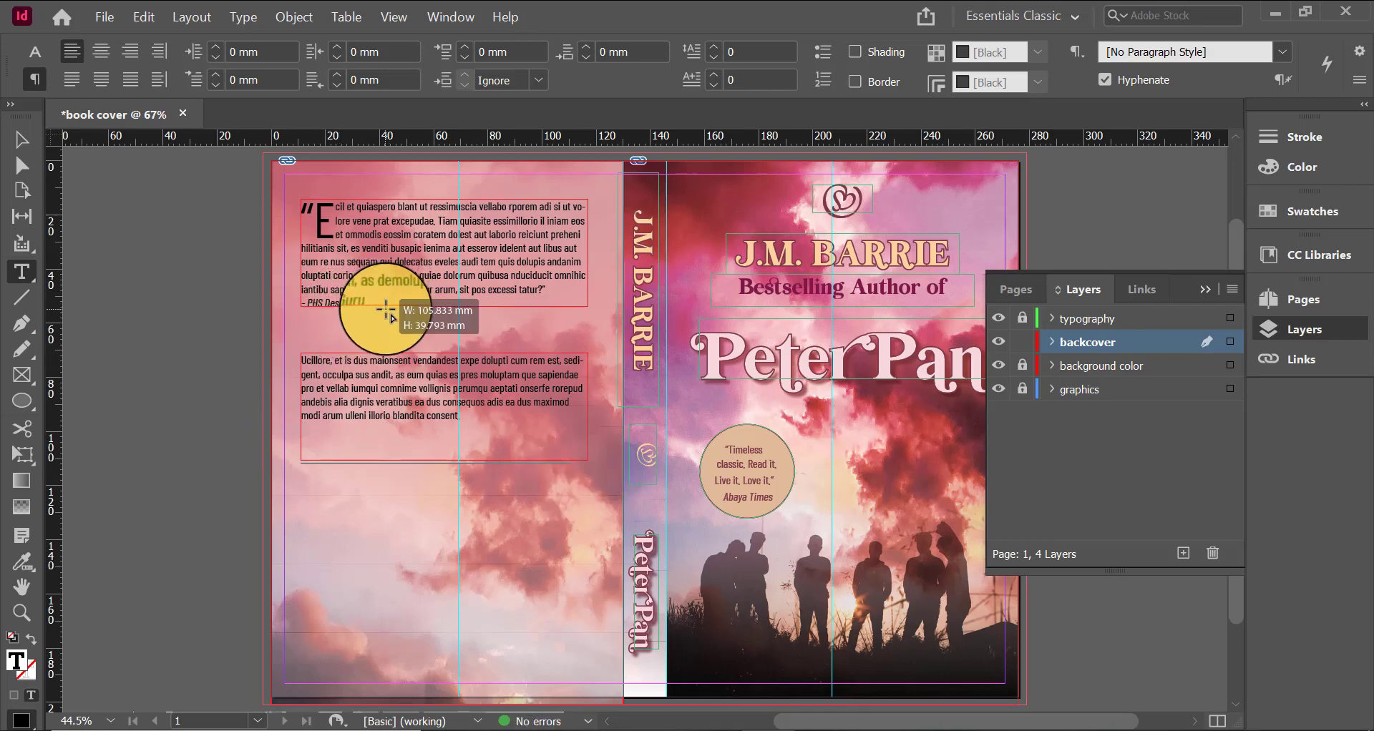
{"action": "triple_click", "coordinate": [337, 301]}
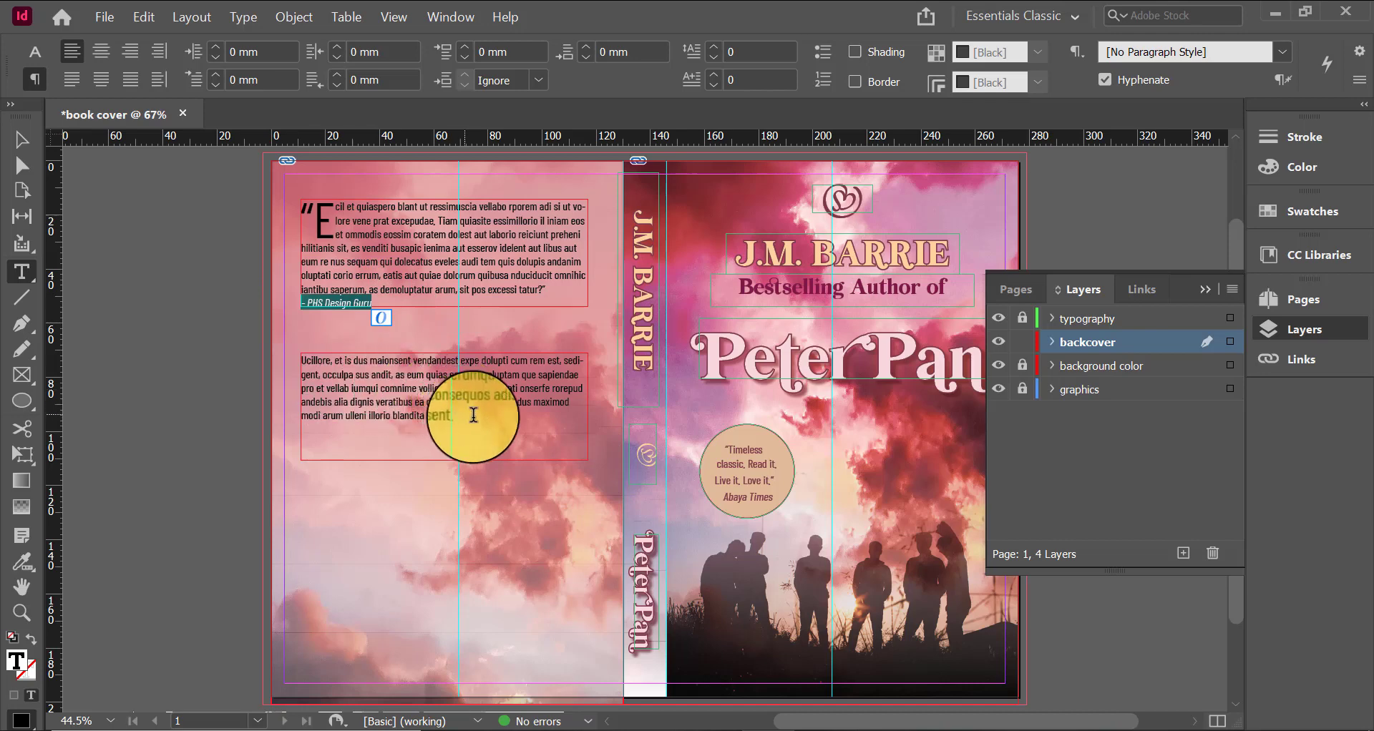
{"action": "left_click", "coordinate": [398, 433]}
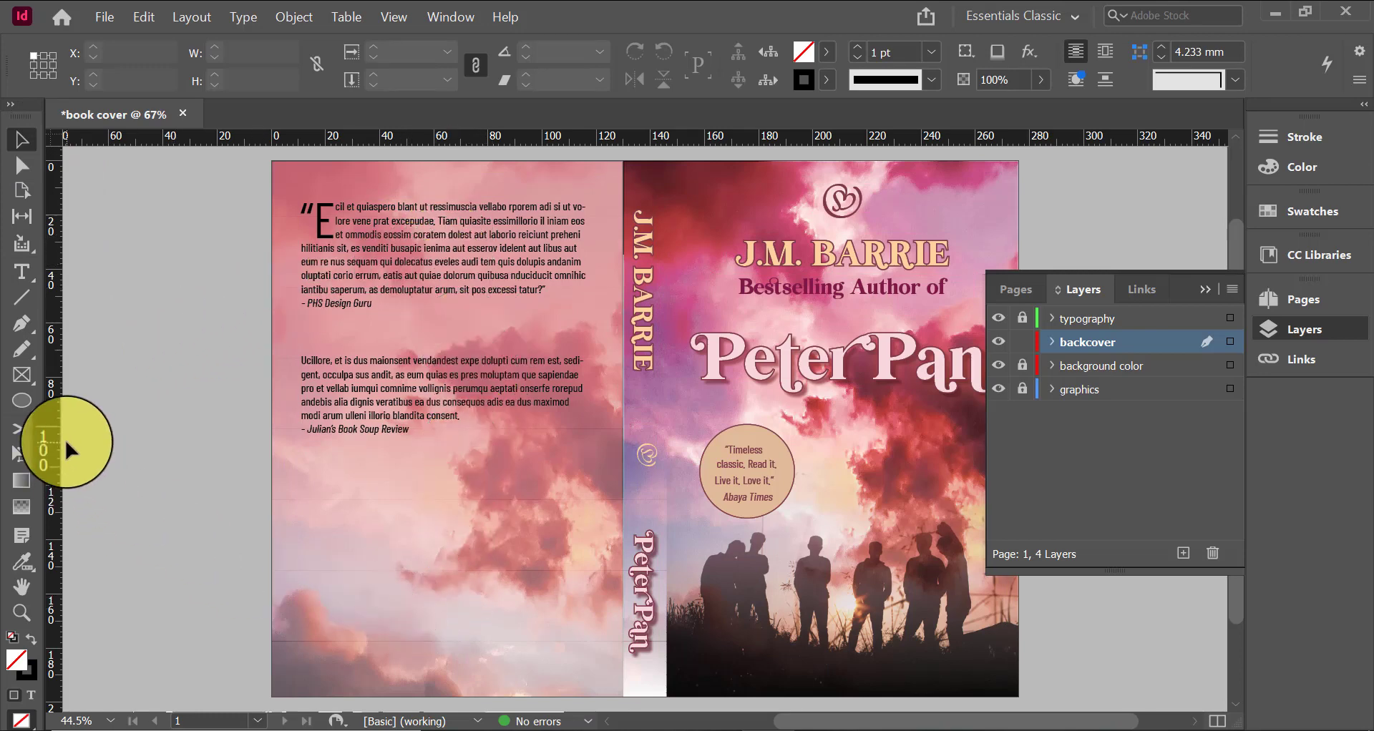
Draw an empty rectangular image frame of about 59.5 × 25 mm in the back cover's lower right corner
{"action": "key", "text": "w"}
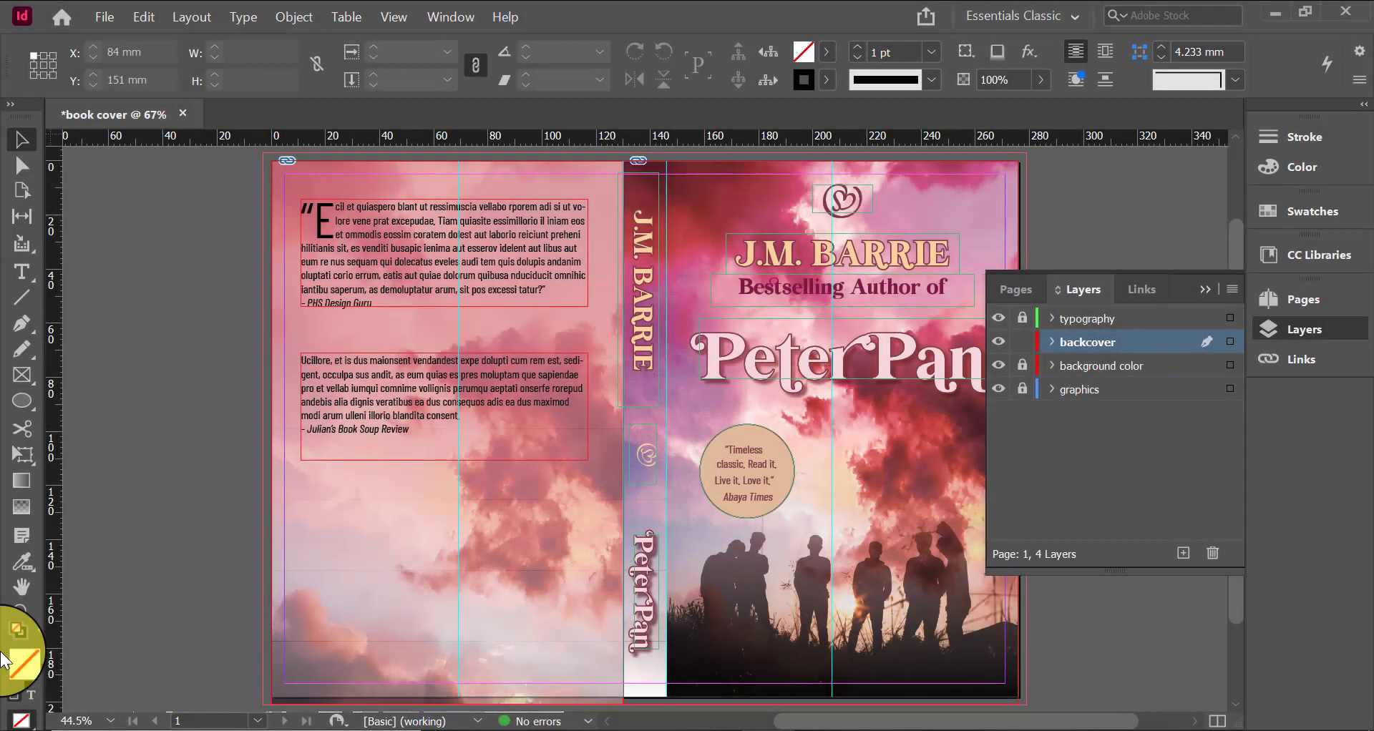
{"action": "left_click", "coordinate": [21, 375]}
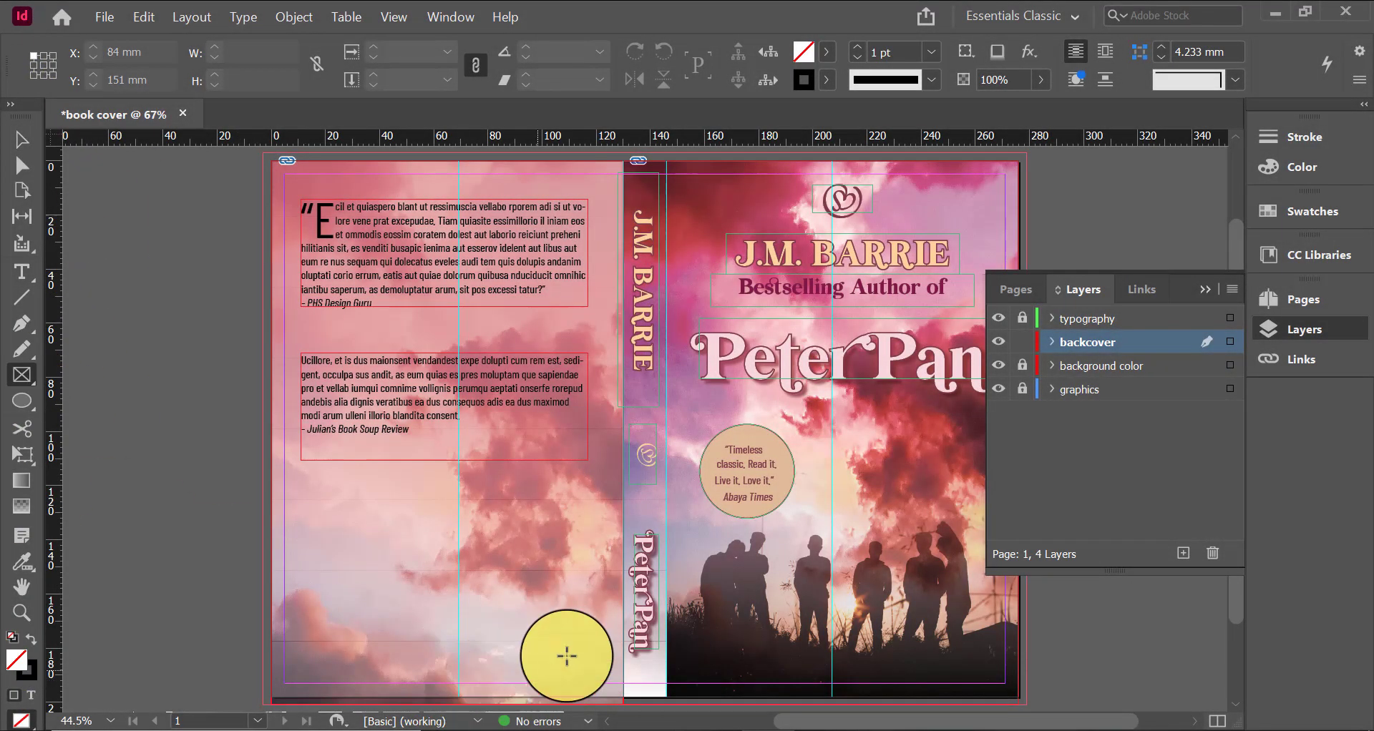
{"action": "left_click_drag", "start_coordinate": [447, 616], "coordinate": [608, 680]}
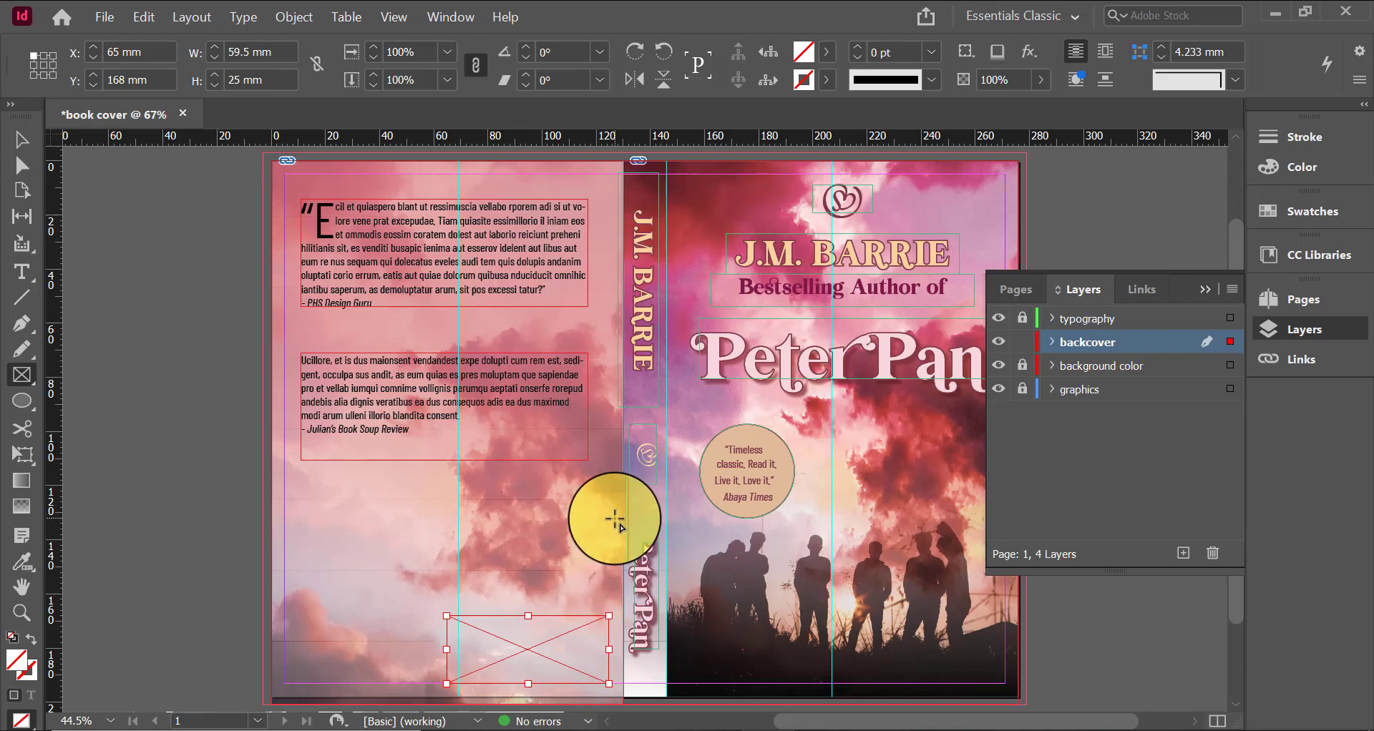
Place the barcode image from Downloads into the new frame and fill the frame proportionally
{"action": "key", "text": "ctrl+d"}
{"action": "left_click", "coordinate": [315, 347]}
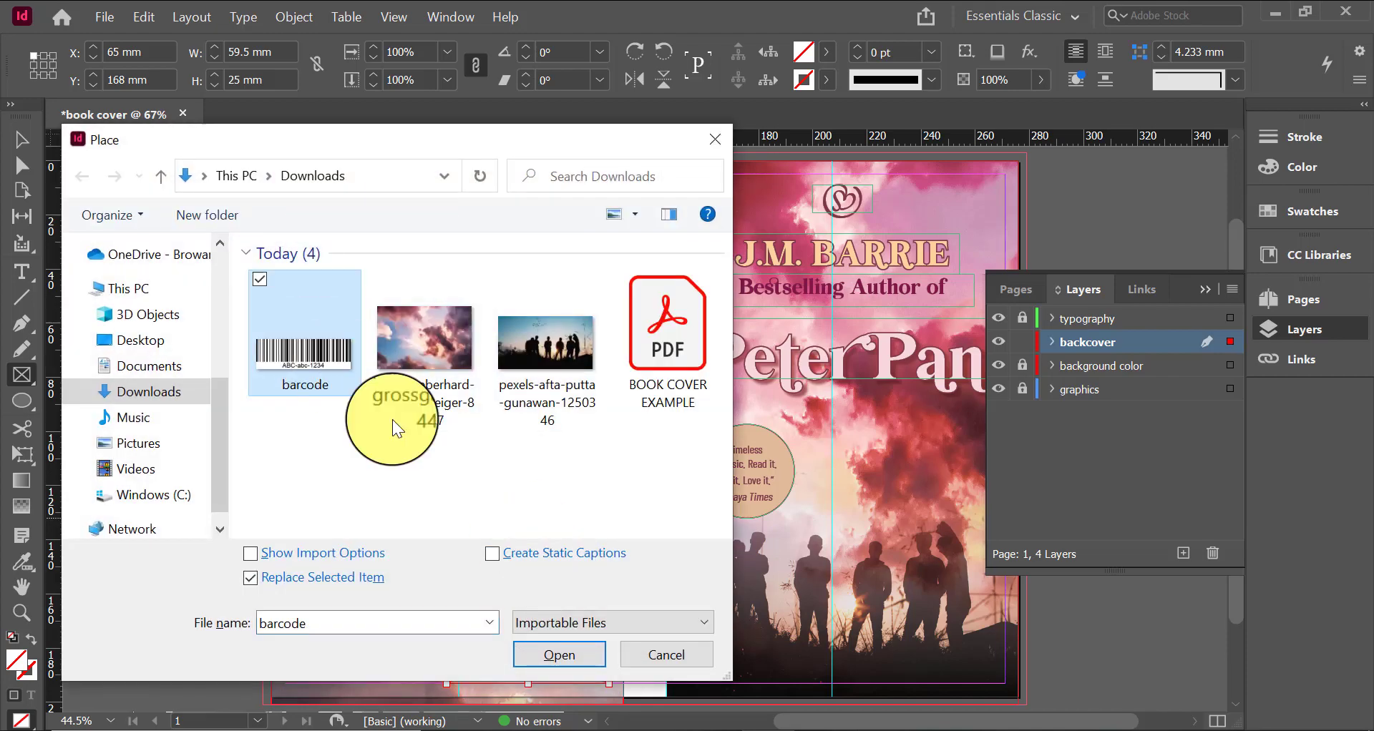
{"action": "left_click", "coordinate": [565, 648]}
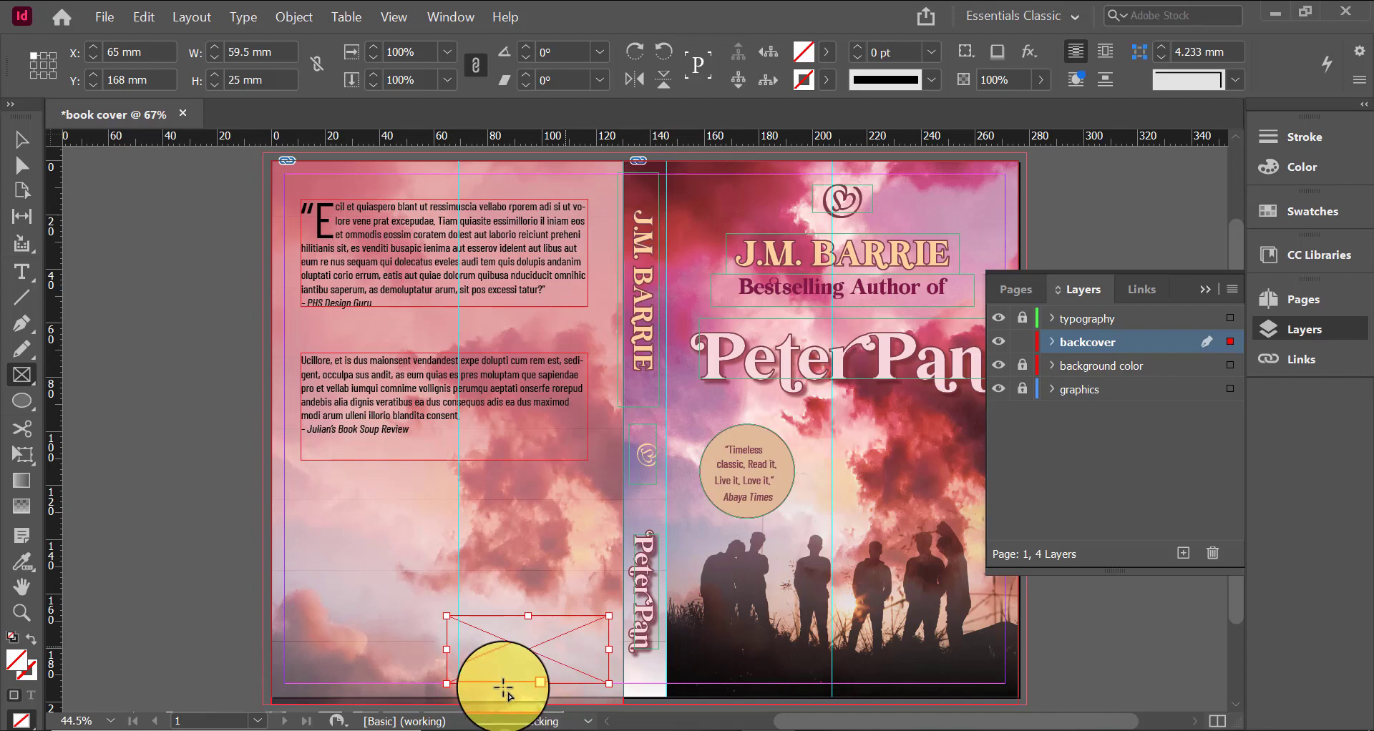
{"action": "right_click", "coordinate": [530, 648]}
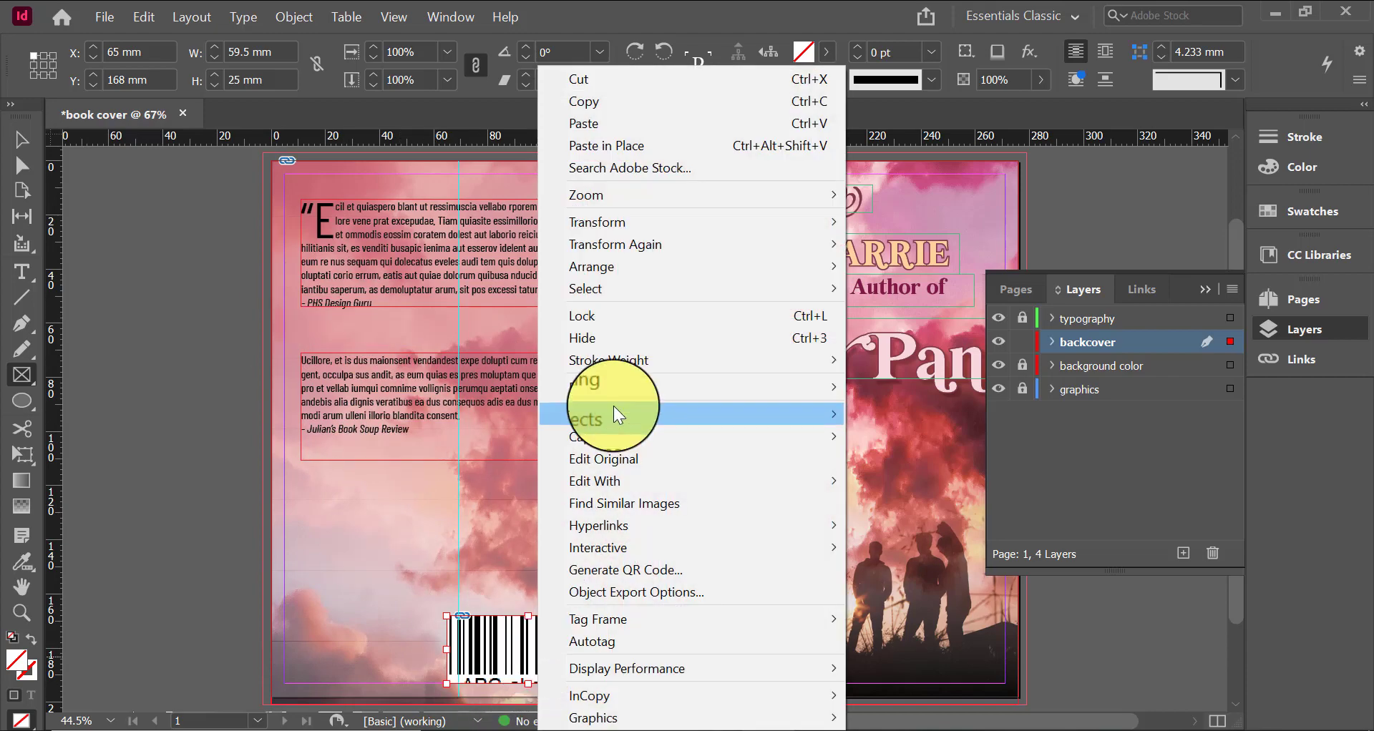
{"action": "mouse_move", "coordinate": [619, 380]}
{"action": "left_click", "coordinate": [964, 387]}
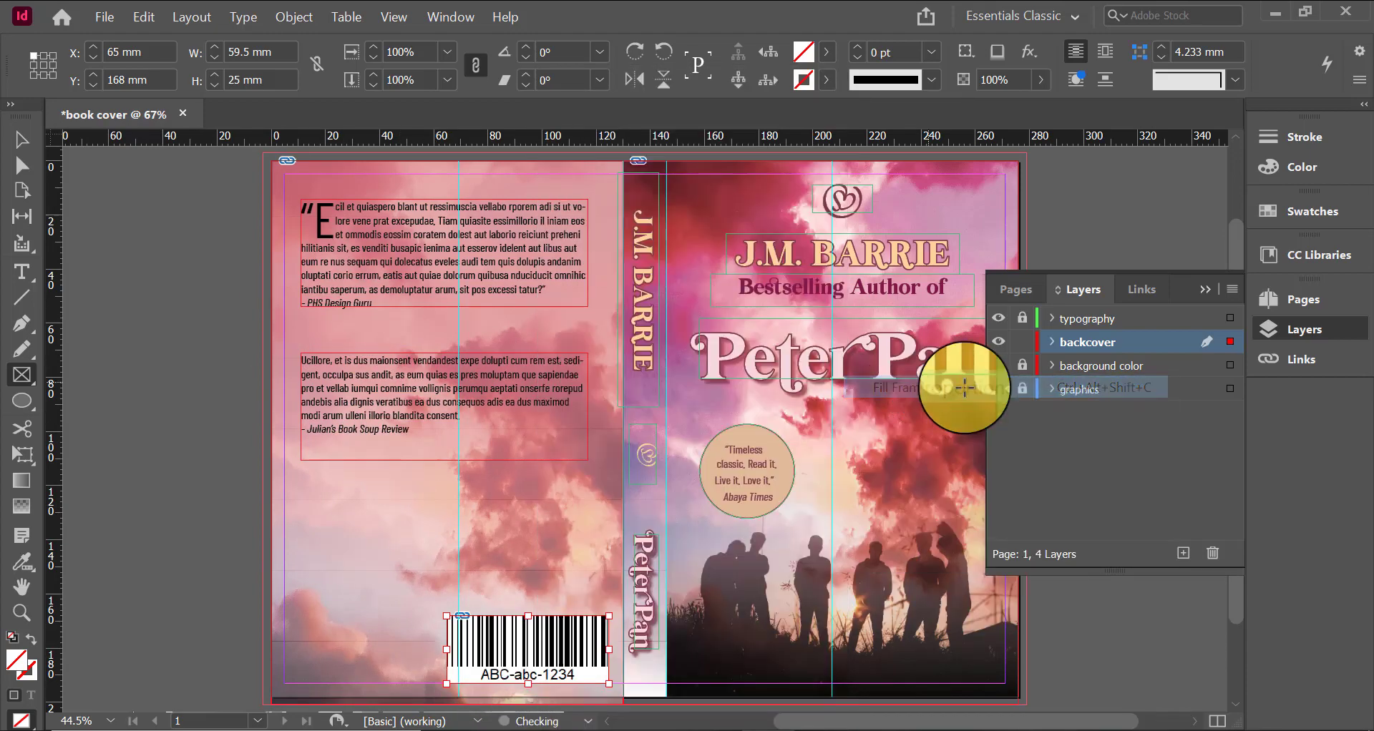
Give the barcode frame a black 1 pt outline and move it to about X 62 mm, Y 163 mm
{"action": "left_click", "coordinate": [828, 78]}
{"action": "left_click", "coordinate": [649, 216]}
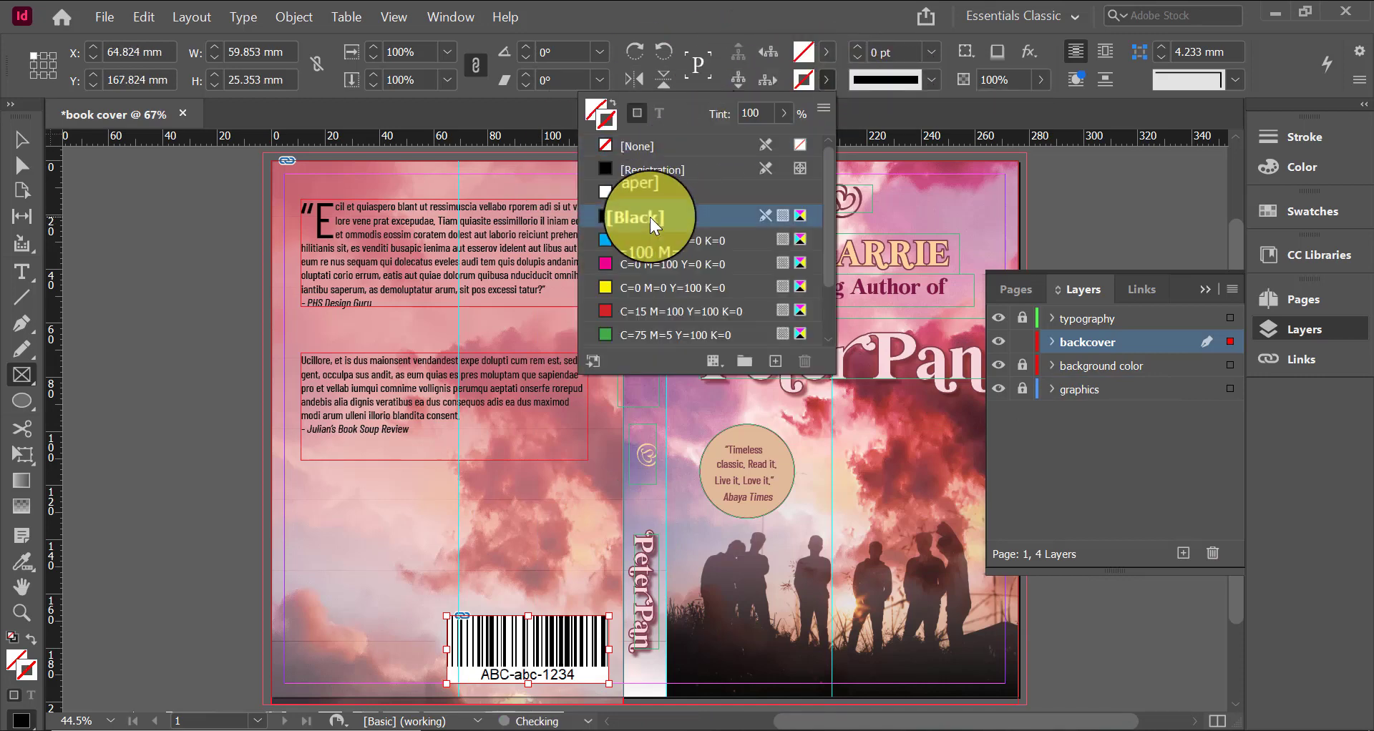
{"action": "left_click", "coordinate": [21, 139]}
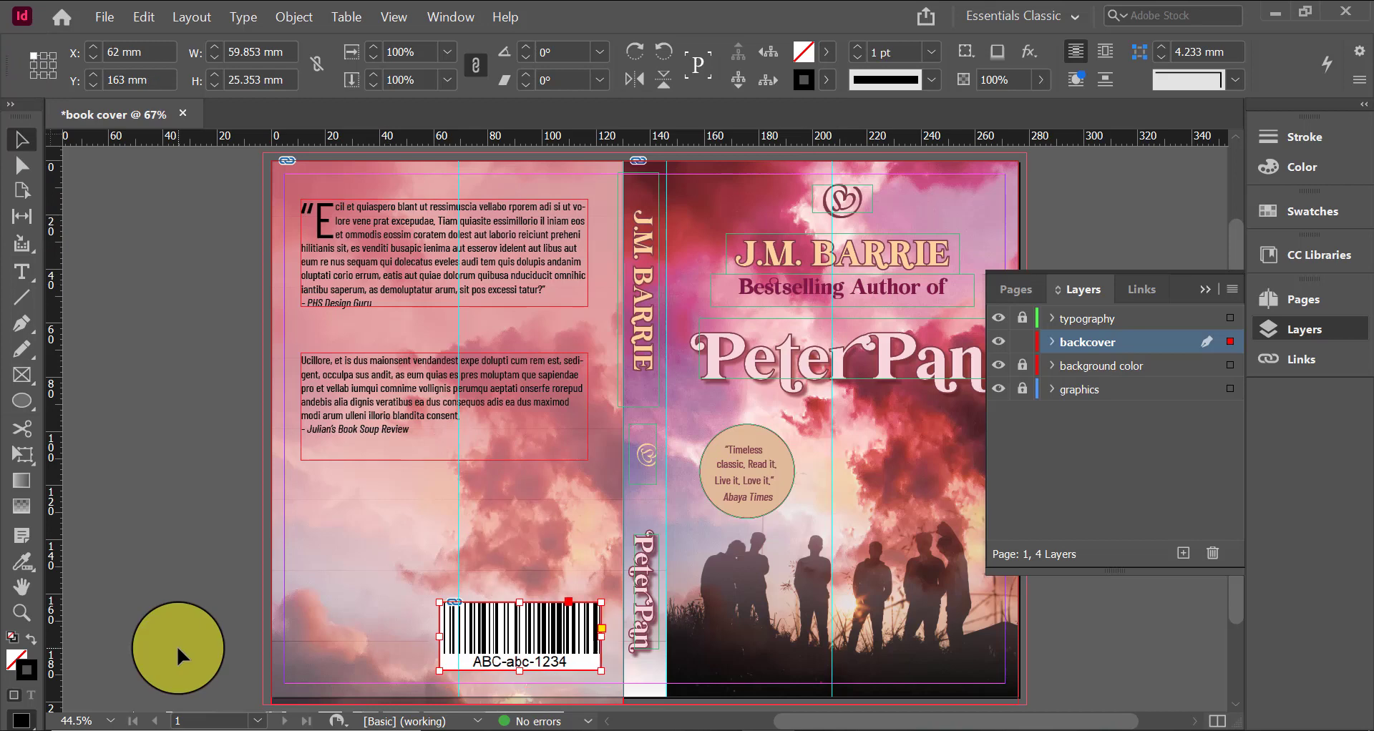
{"action": "left_click", "coordinate": [178, 649]}
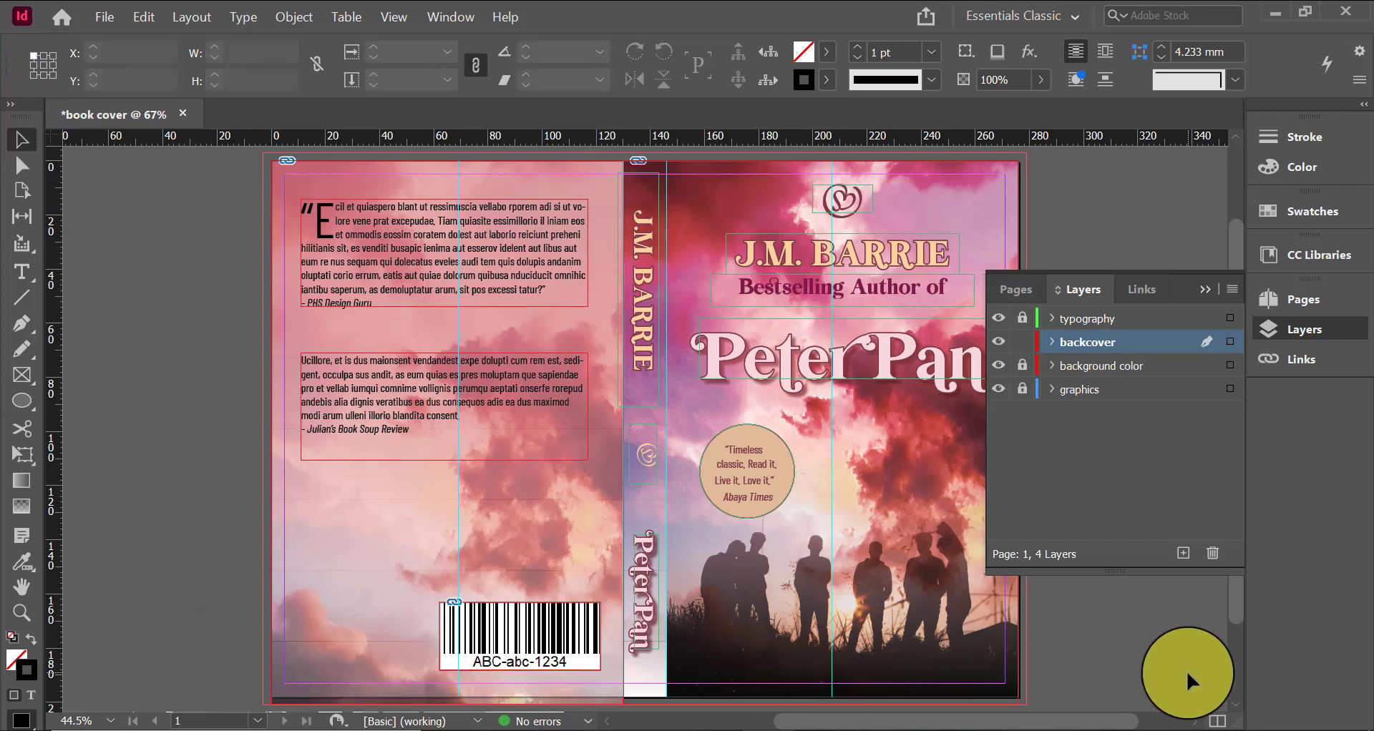
Switch to the guide-free preview, scale the barcode down slightly and reposition it near the back cover's lower right corner
{"action": "key", "text": "w"}
{"action": "left_click", "coordinate": [506, 658]}
{"action": "left_click_drag", "start_coordinate": [564, 653], "coordinate": [561, 663]}
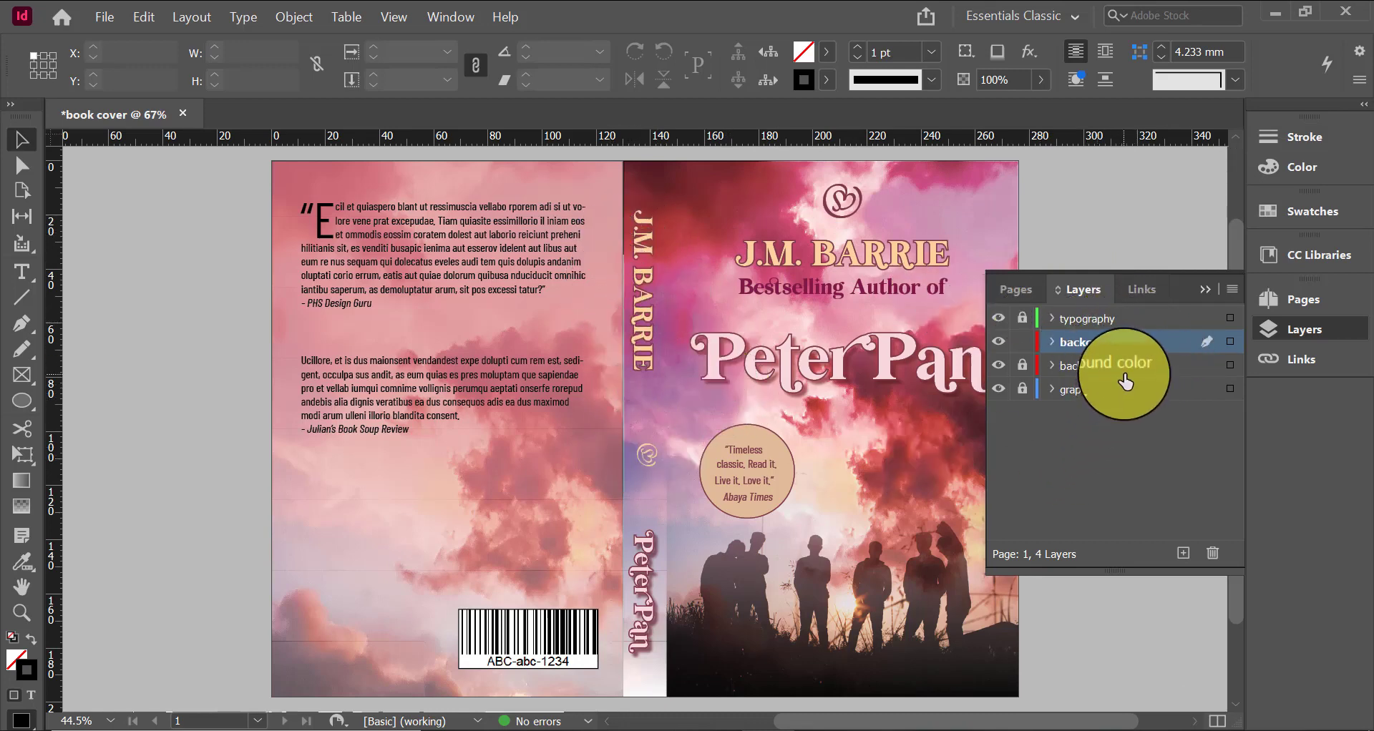
Unlock the background color layer and try to adjust the color rectangle's left edge where the spine meets the back cover
{"action": "left_click", "coordinate": [1102, 366]}
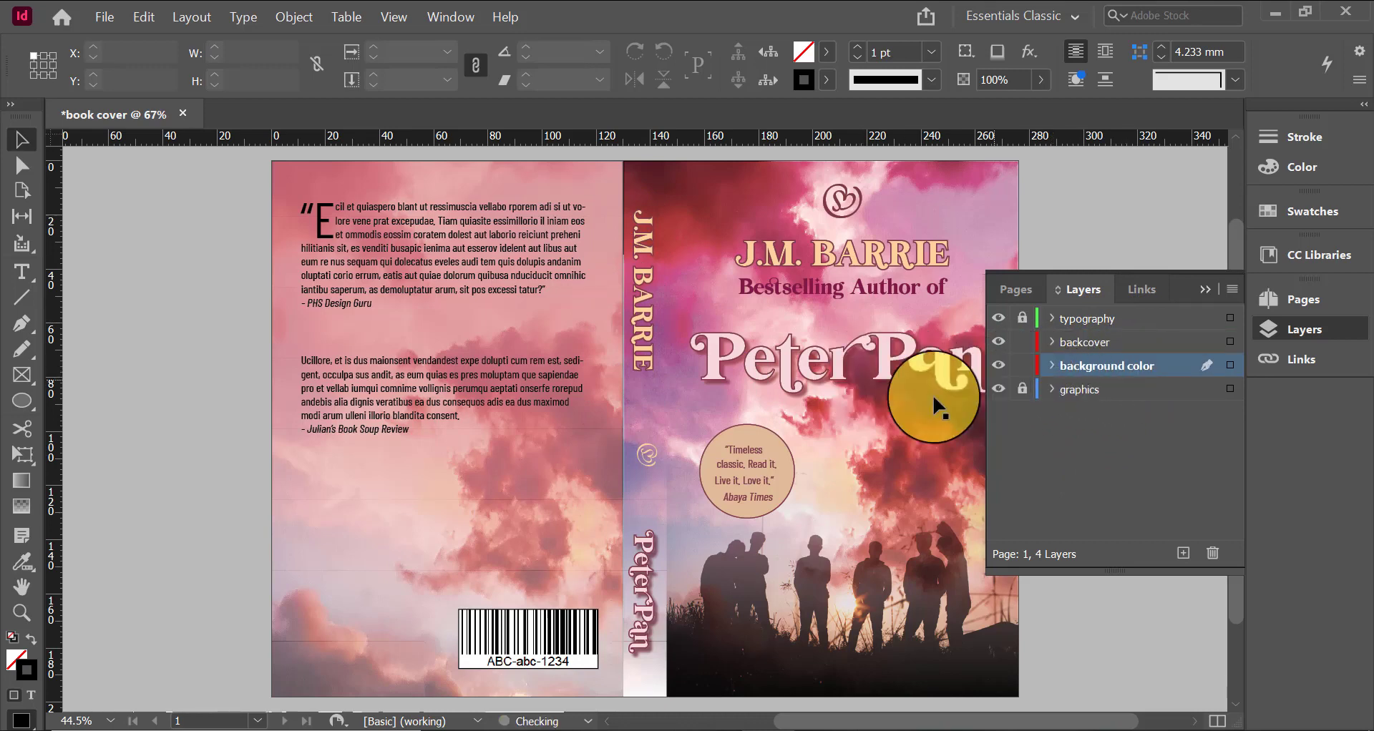
{"action": "left_click", "coordinate": [629, 426]}
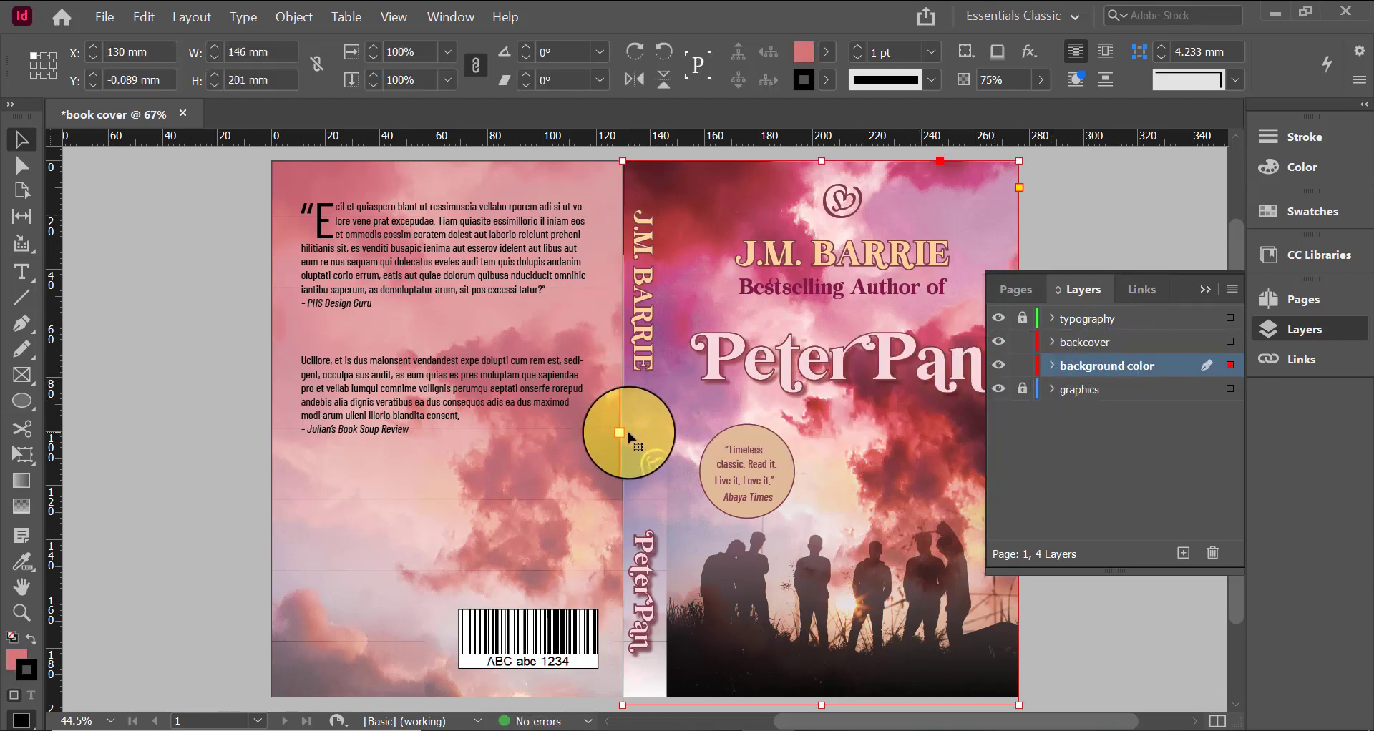
{"action": "left_click_drag", "start_coordinate": [627, 434], "coordinate": [619, 434]}
{"action": "left_click", "coordinate": [1094, 634]}
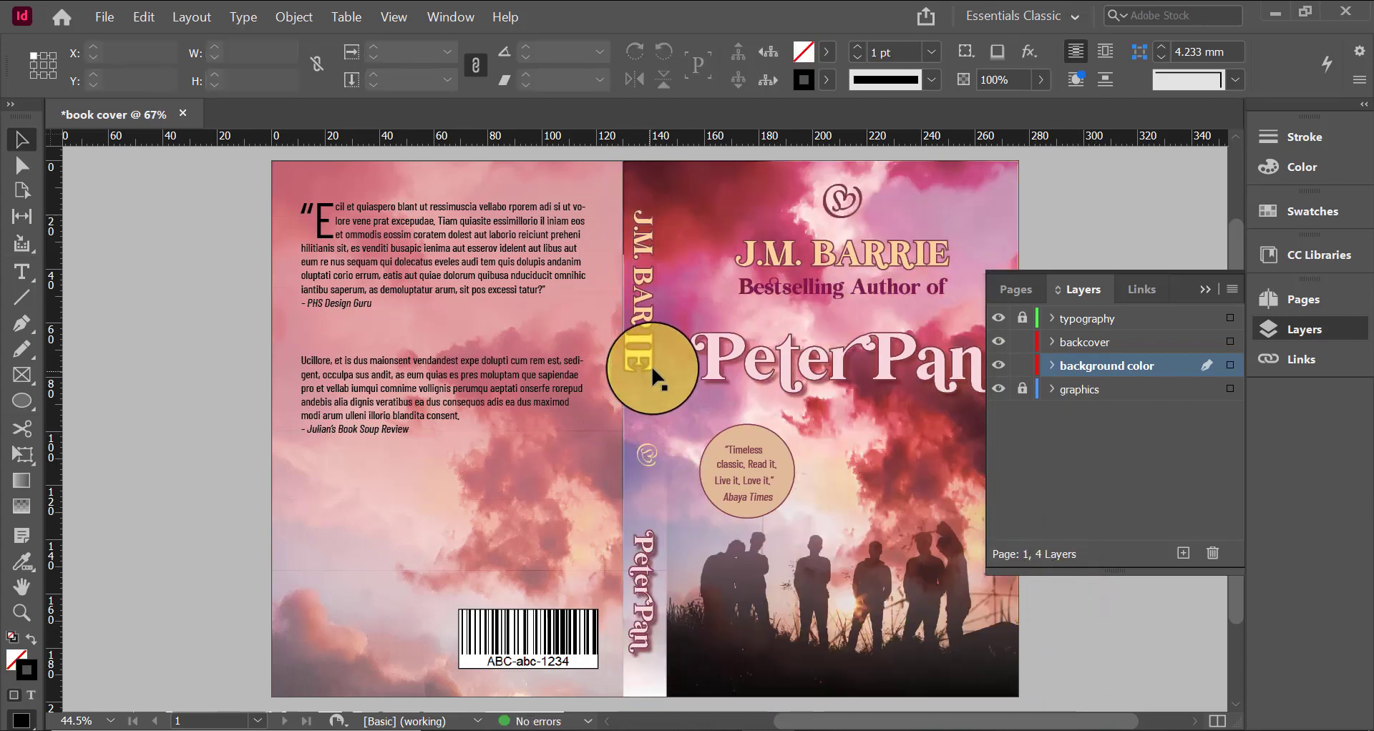
{"action": "left_click", "coordinate": [629, 398]}
{"action": "left_click_drag", "start_coordinate": [627, 432], "coordinate": [621, 432]}
{"action": "left_click", "coordinate": [1080, 243]}
{"action": "left_click", "coordinate": [627, 428]}
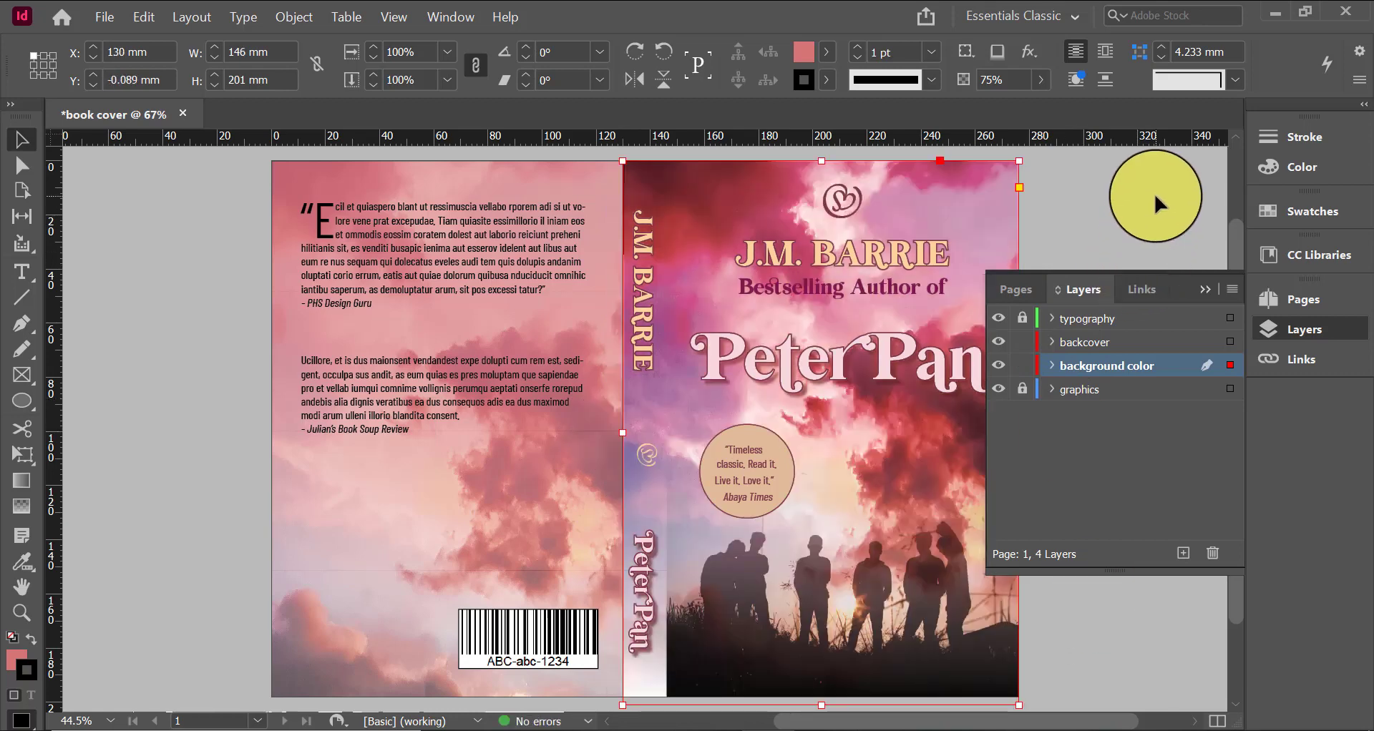
{"action": "left_click", "coordinate": [1157, 191]}
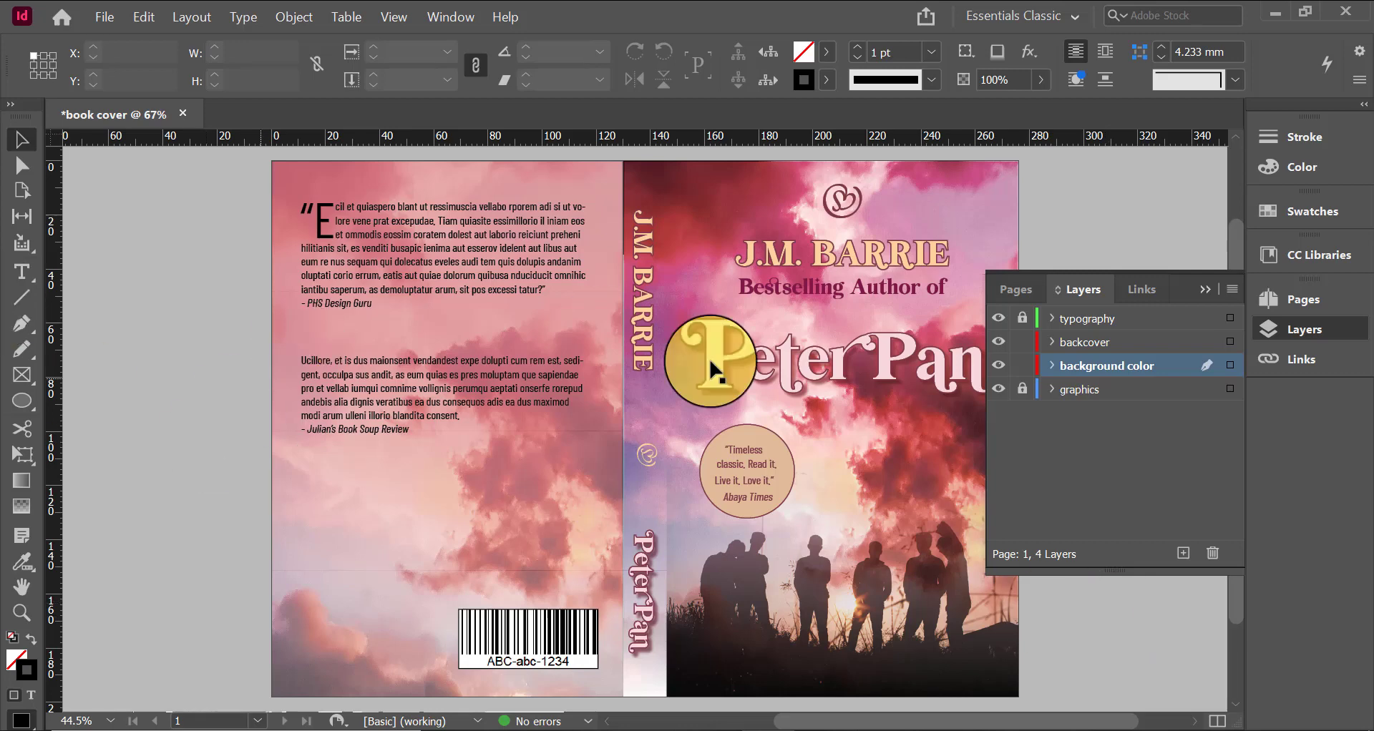
Start exporting the cover to the Desktop as "book cover" in Adobe PDF (Print) format
{"action": "left_click_drag", "start_coordinate": [862, 721], "coordinate": [891, 721]}
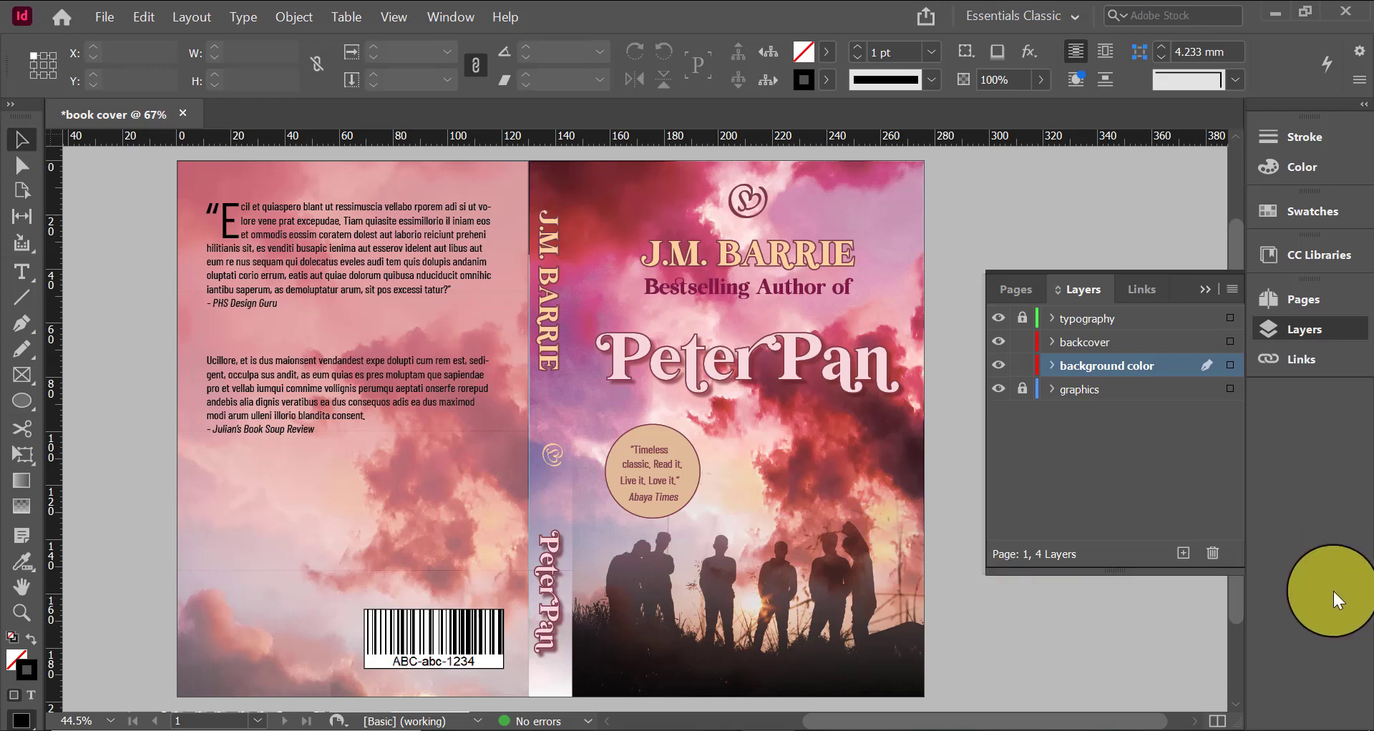
{"action": "left_click", "coordinate": [102, 15]}
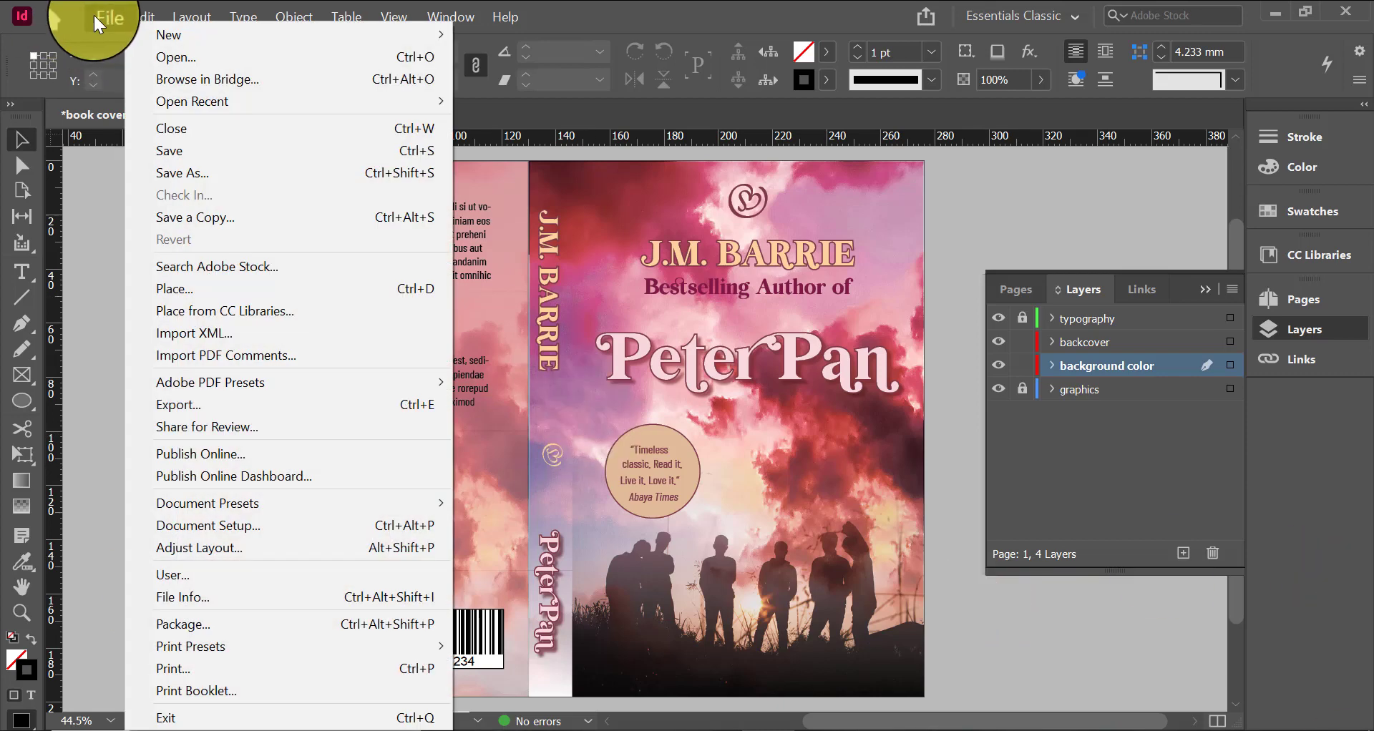
{"action": "left_click", "coordinate": [202, 405]}
{"action": "left_click", "coordinate": [396, 538]}
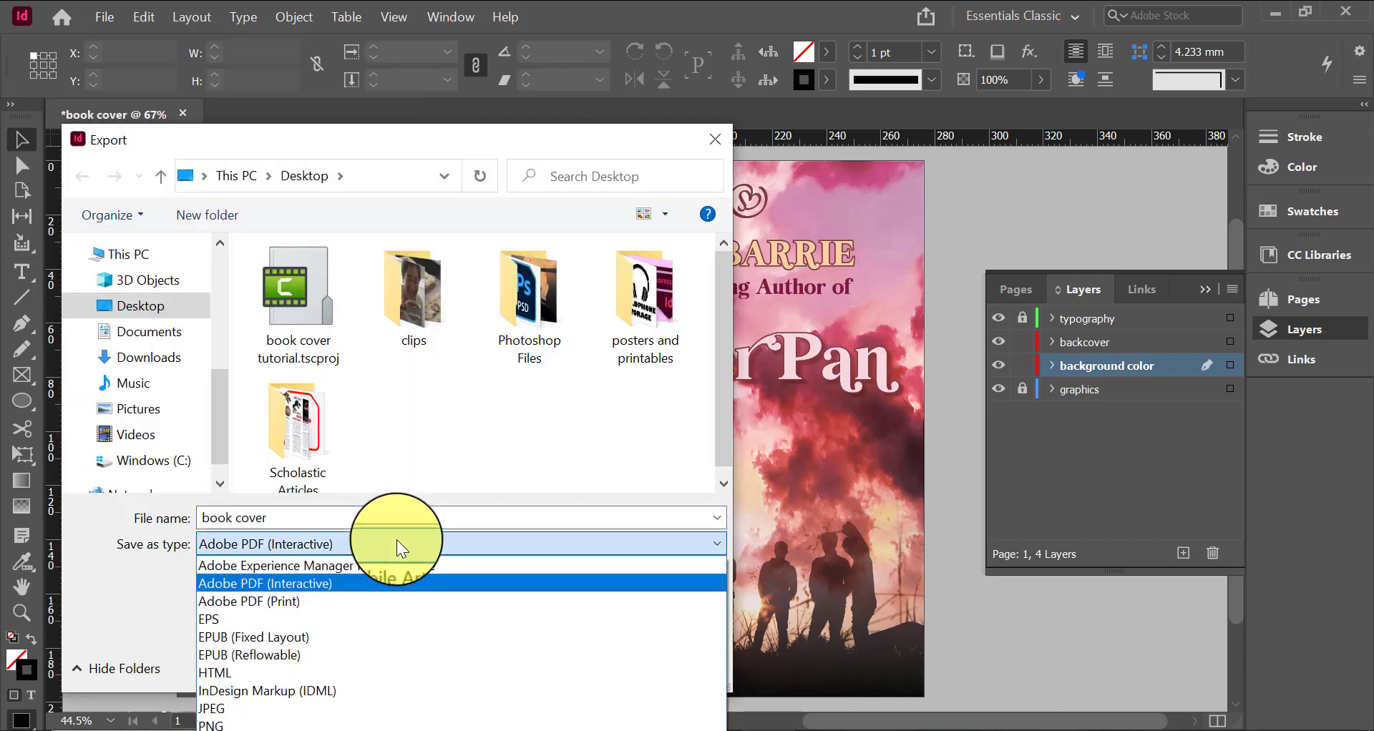
{"action": "left_click", "coordinate": [365, 604]}
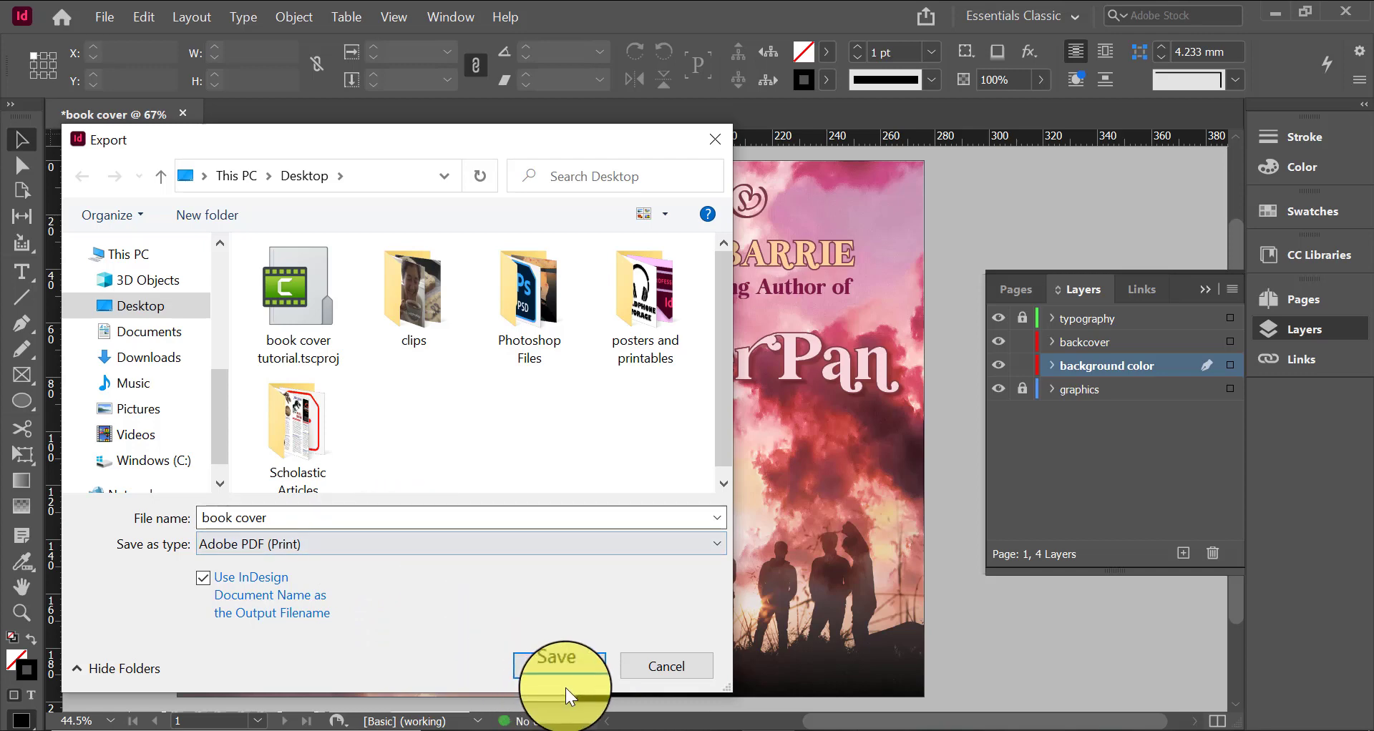
{"action": "left_click", "coordinate": [562, 669]}
Export the PDF with page range 1, a tagged PDF created and viewing after export turned off
{"action": "left_click", "coordinate": [916, 369]}
{"action": "left_click", "coordinate": [903, 429]}
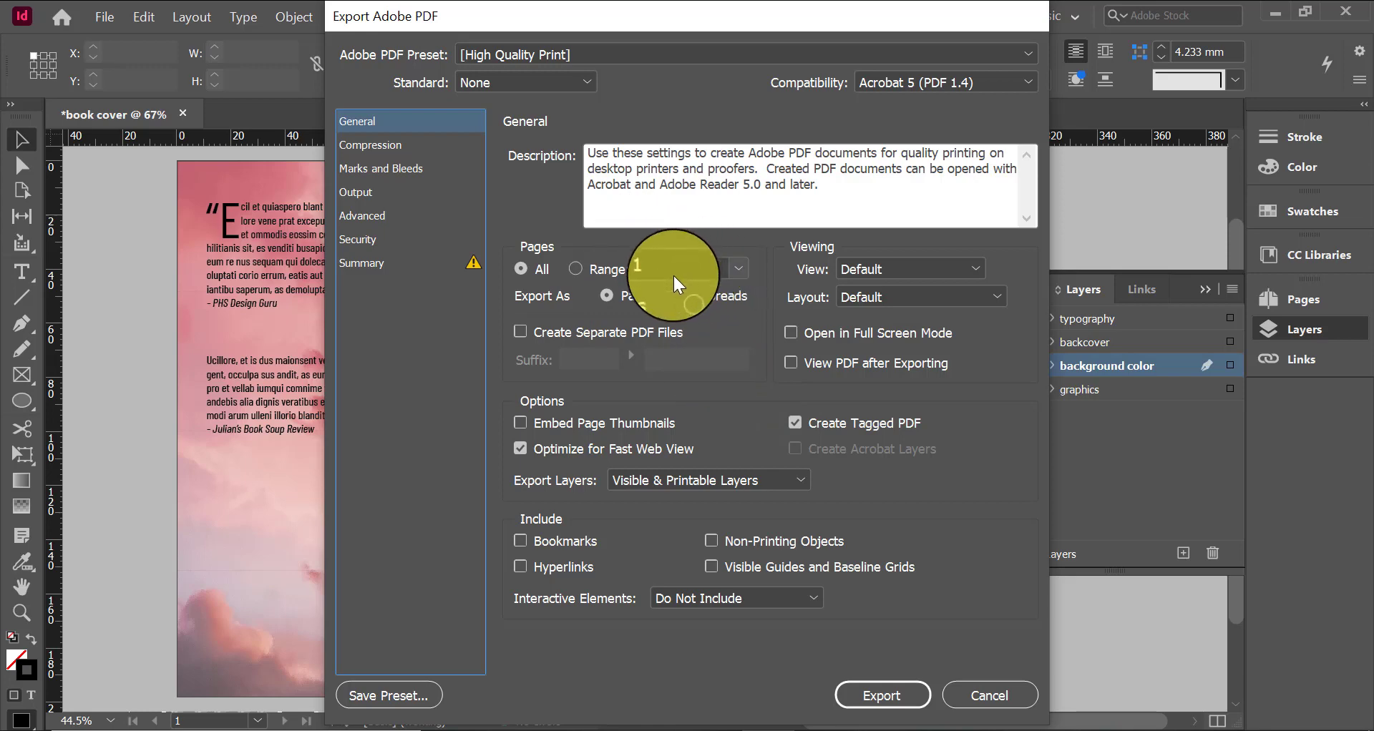
{"action": "left_click", "coordinate": [587, 271]}
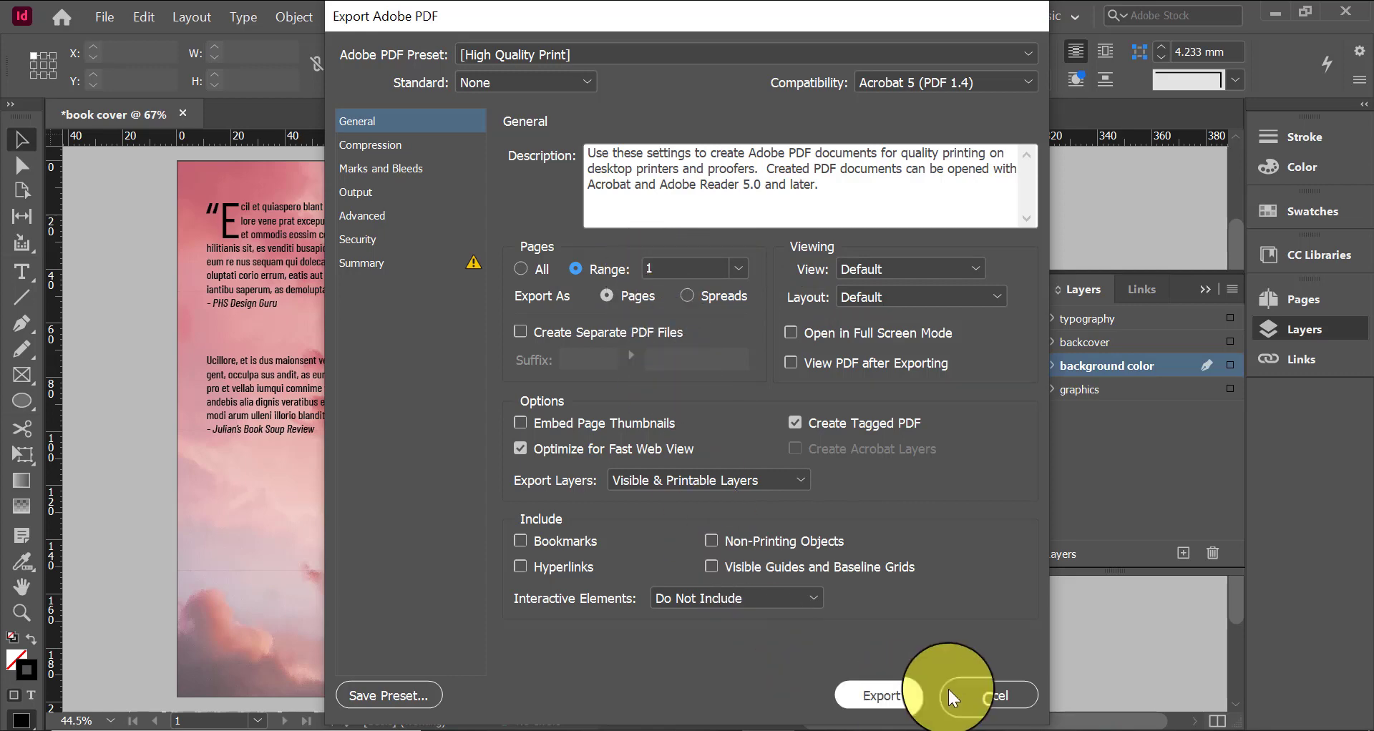
{"action": "left_click", "coordinate": [882, 693]}
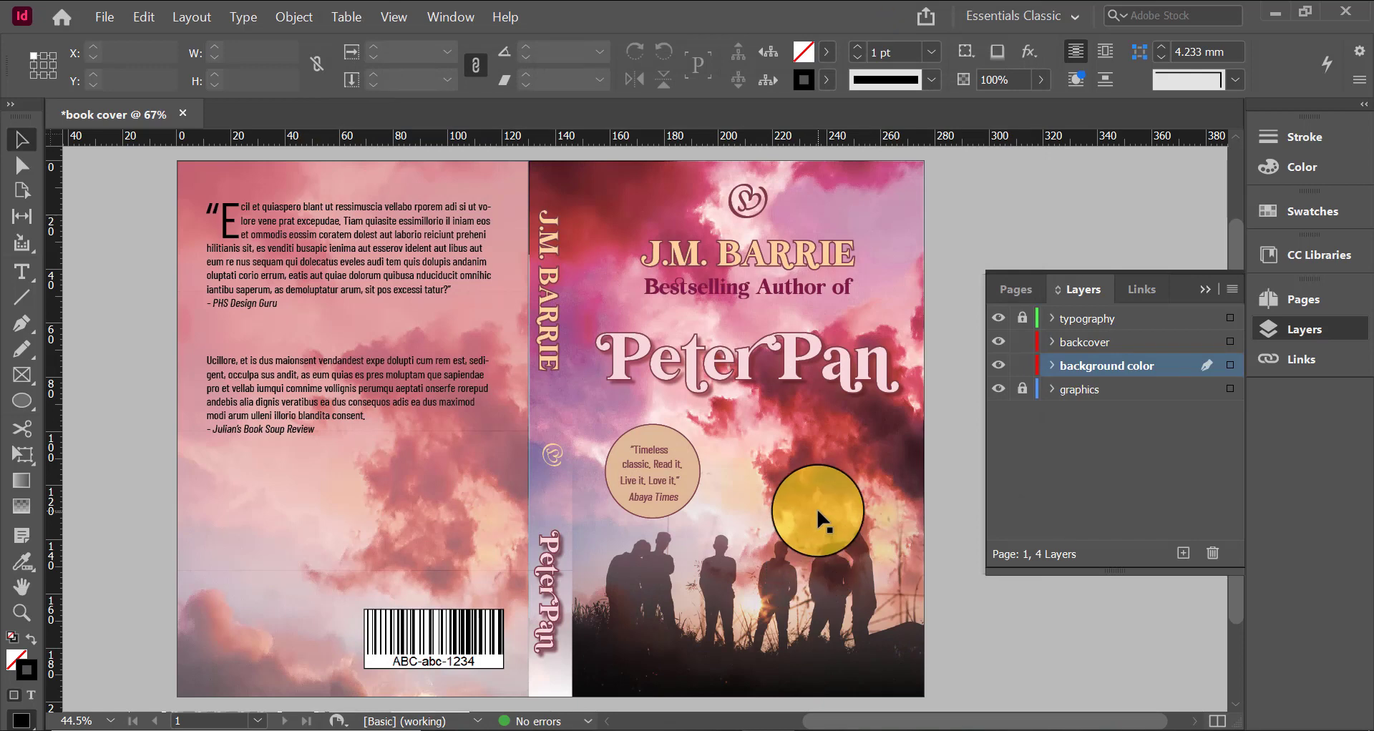
Hide the tools and panels to look over the full cover spread
{"action": "key", "text": "Tab"}
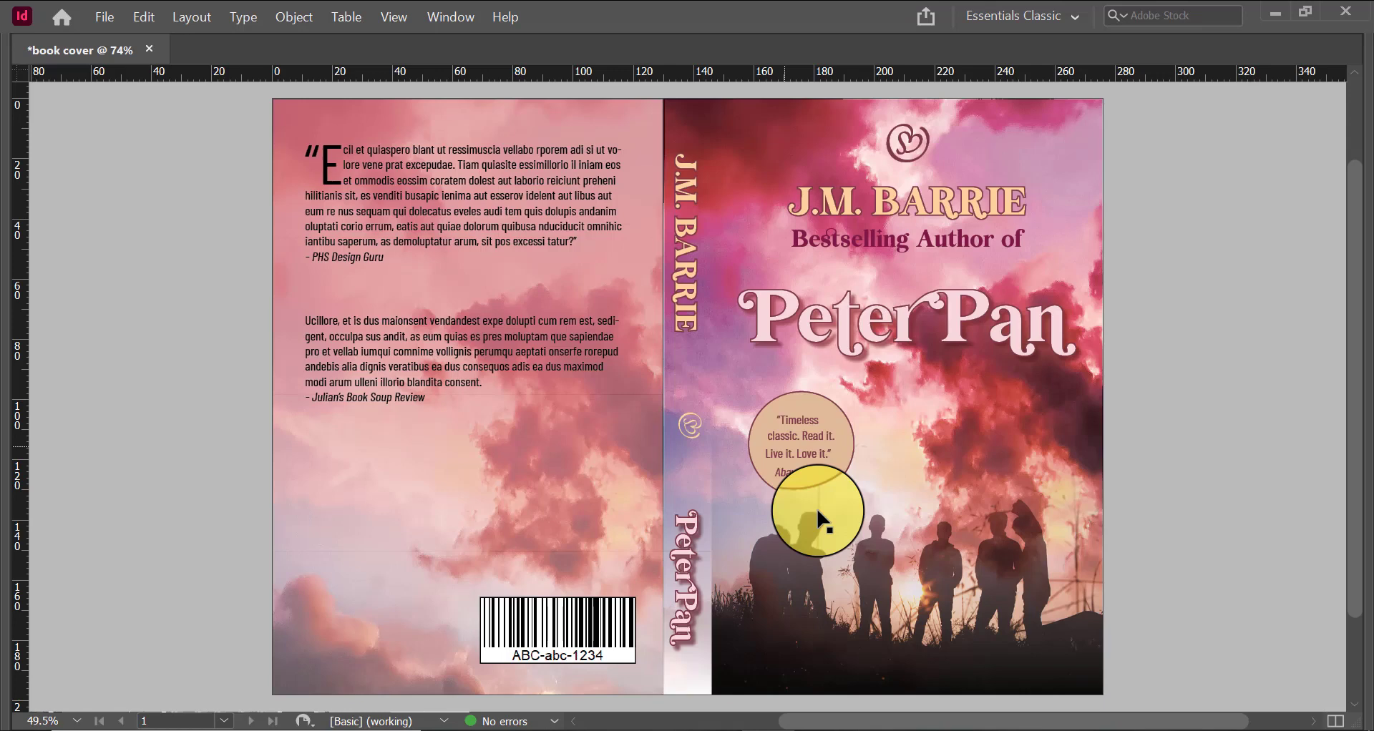